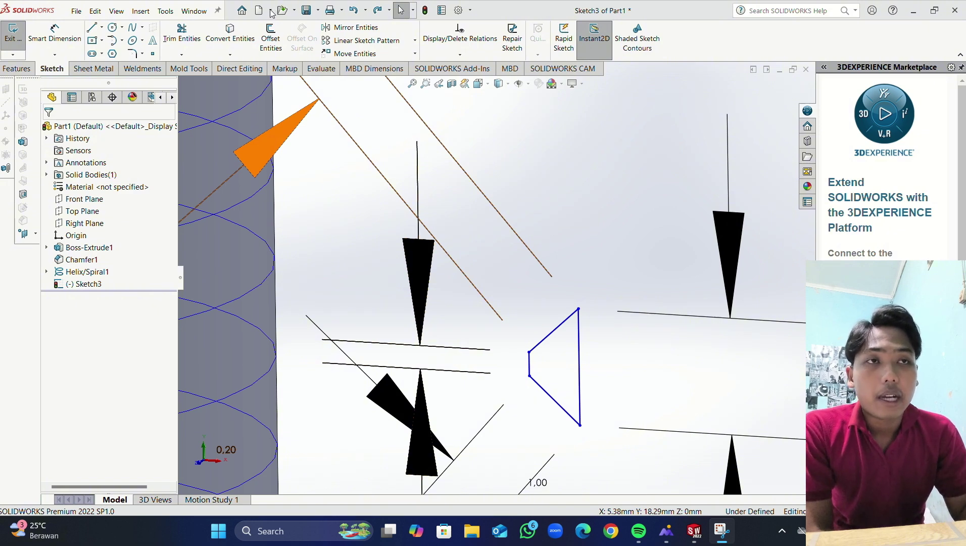
# Step: Create a new part document and start a sketch on the Top Plane
pyautogui.click(271, 11)
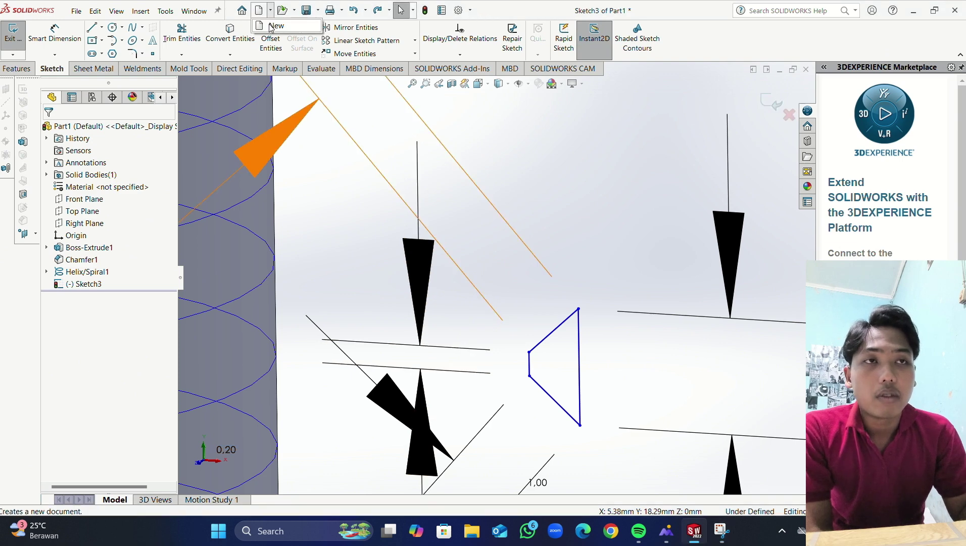
pyautogui.click(276, 26)
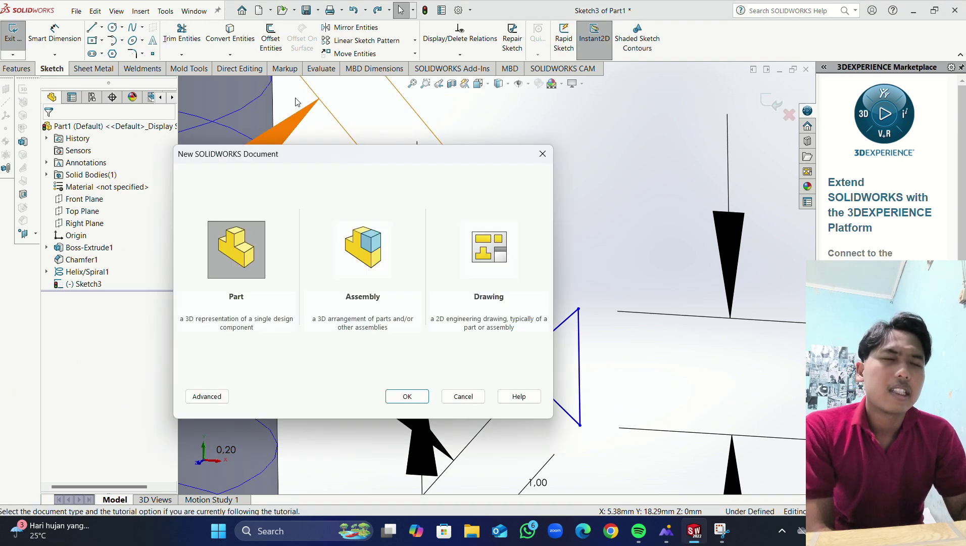
pyautogui.doubleClick(243, 260)
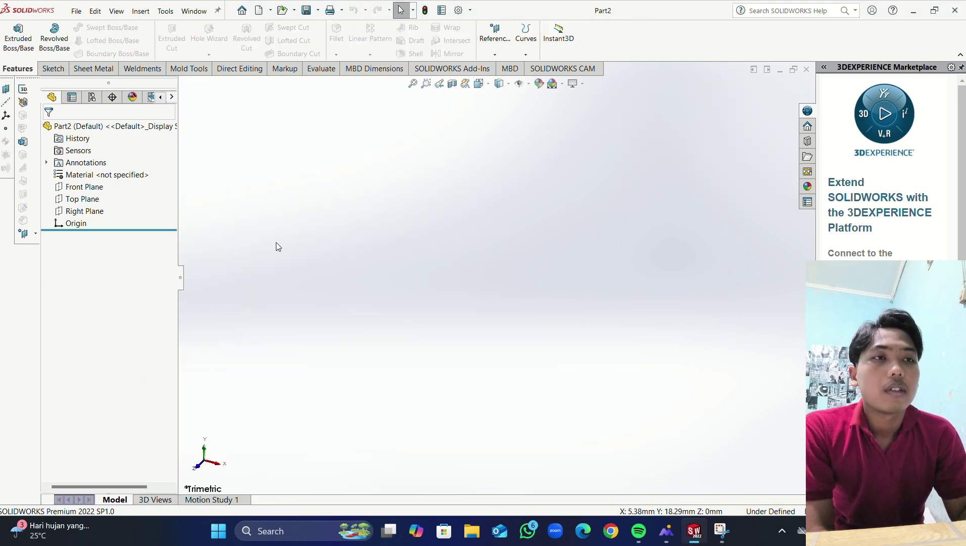
pyautogui.click(53, 70)
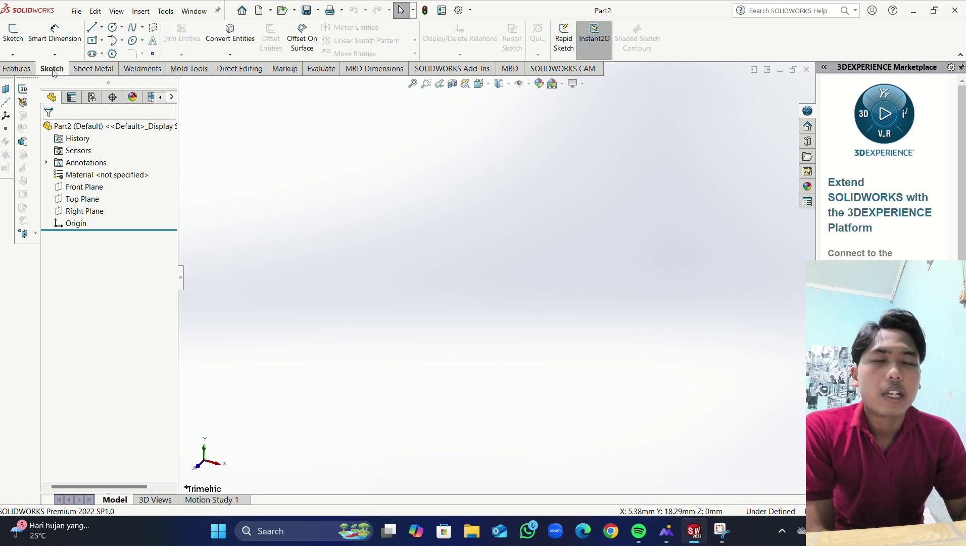
pyautogui.click(7, 39)
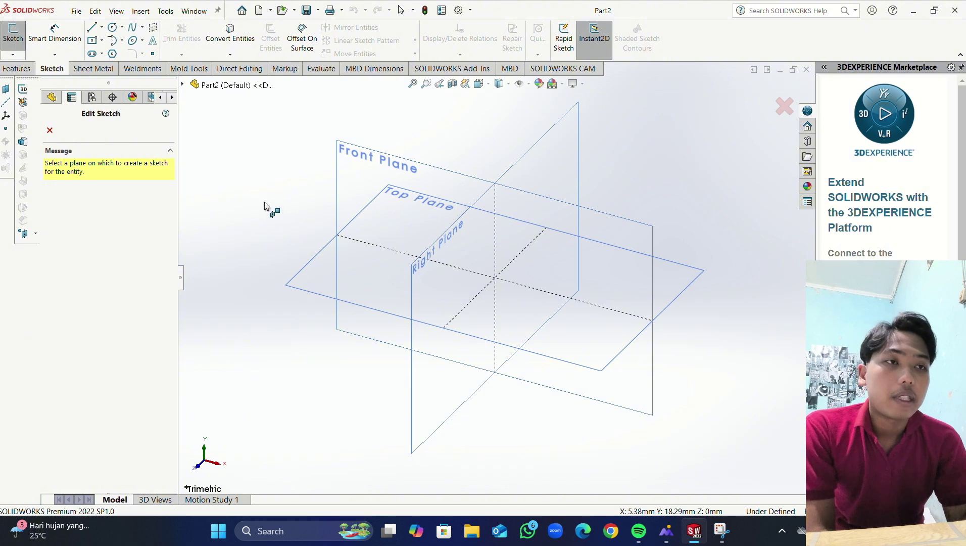
pyautogui.click(344, 269)
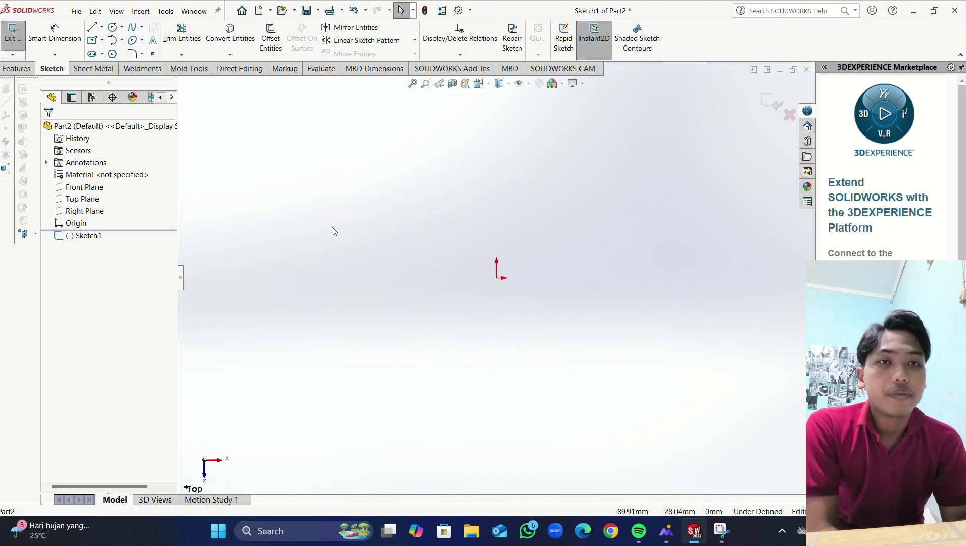
# Step: Sketch a six-sided inscribed-circle polygon centred on the origin, about 60 mm across flats, with one corner straight below the centre
pyautogui.click(112, 54)
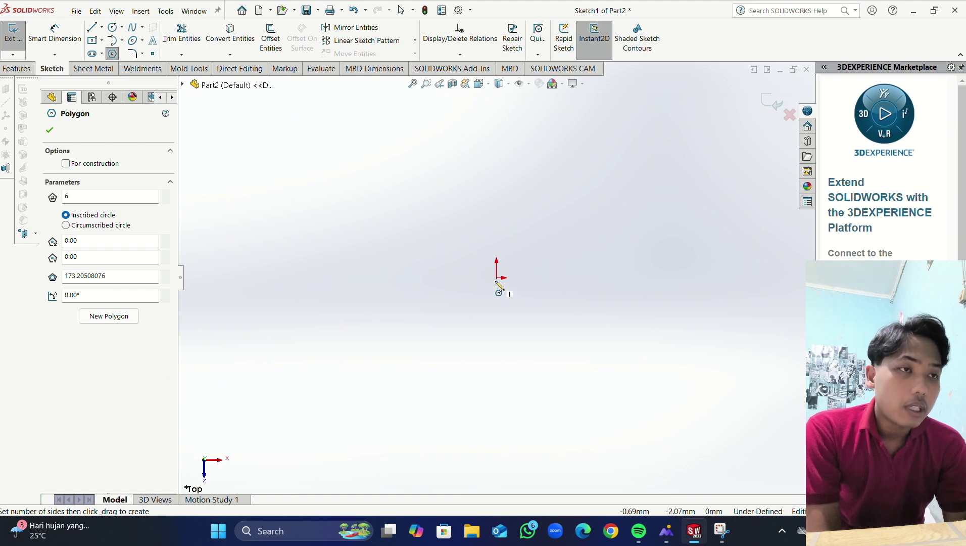
pyautogui.moveTo(497, 277); pyautogui.dragTo(495, 342)
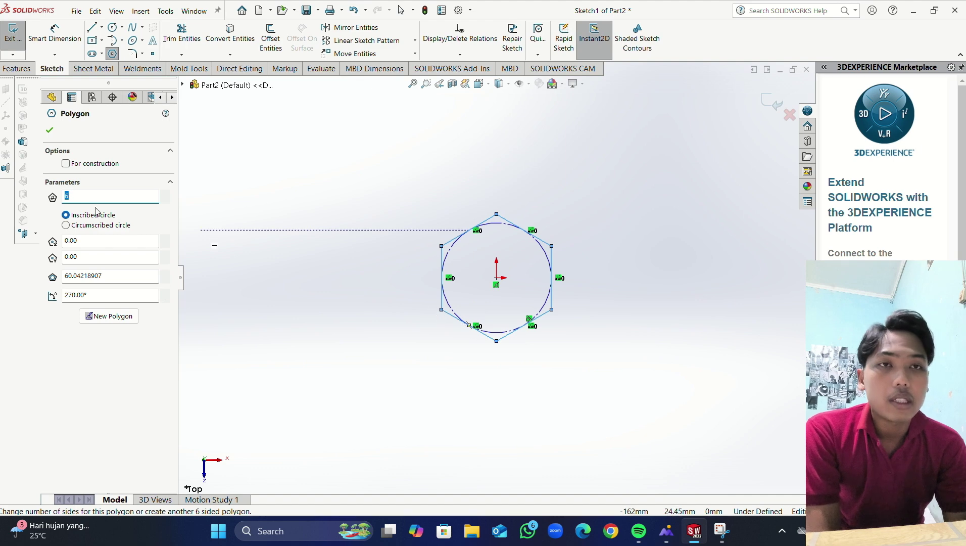
pyautogui.click(54, 130)
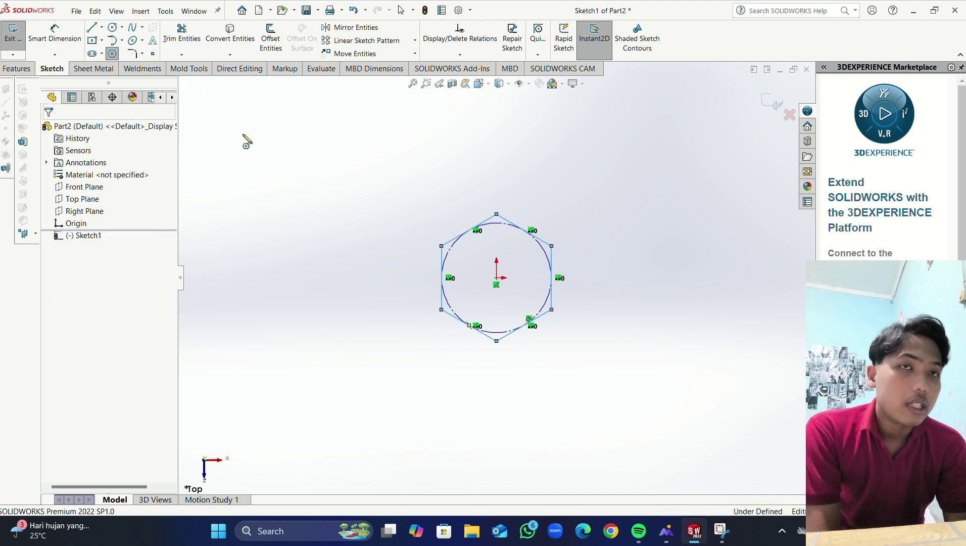
# Step: Dimension the hexagon's construction circle to a diameter of 10.4 mm, checking the bolt head size in the reference drawing
pyautogui.click(71, 45)
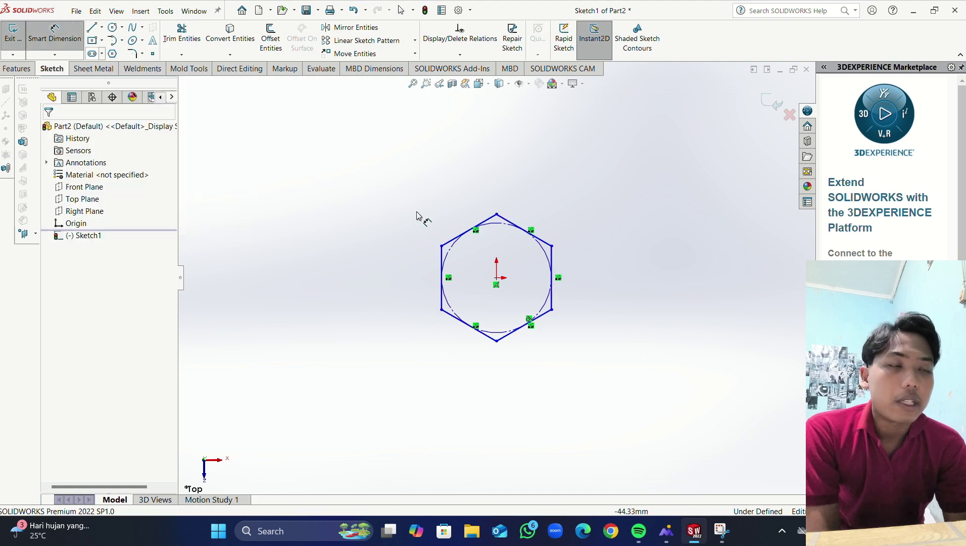
pyautogui.click(452, 256)
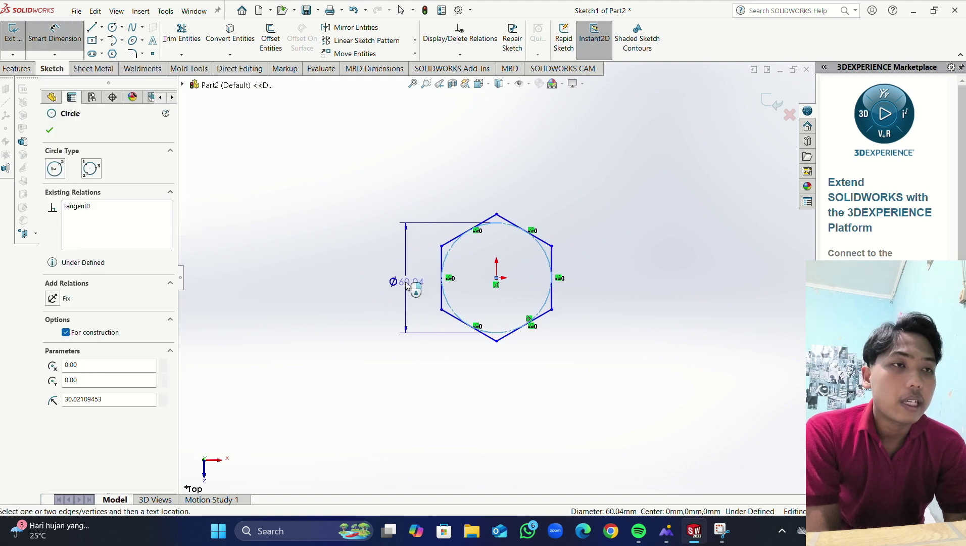
pyautogui.click(400, 283)
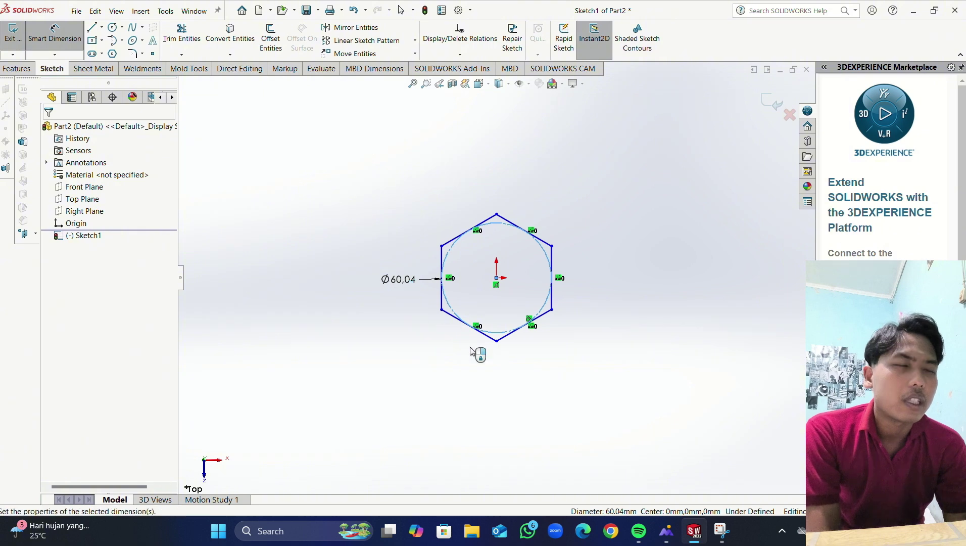
pyautogui.click(673, 542)
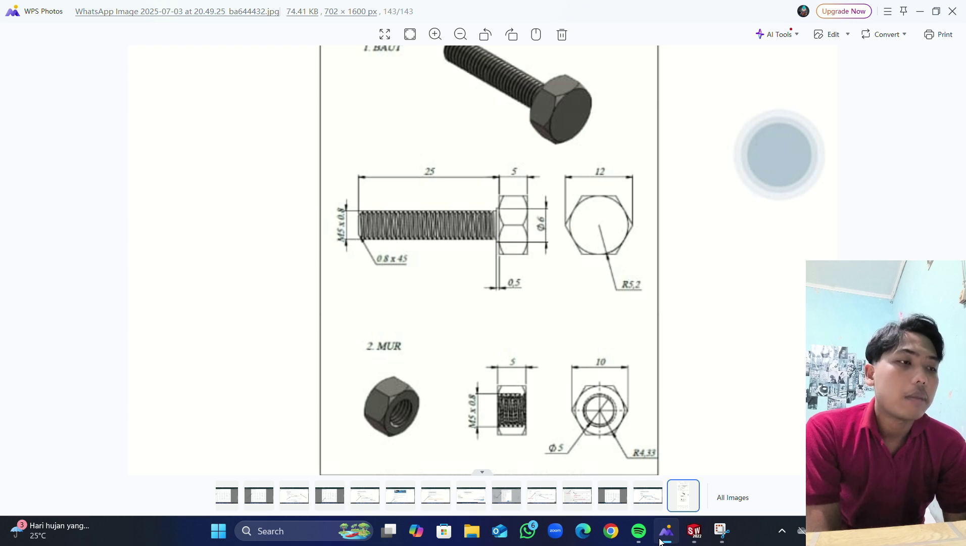
pyautogui.click(662, 542)
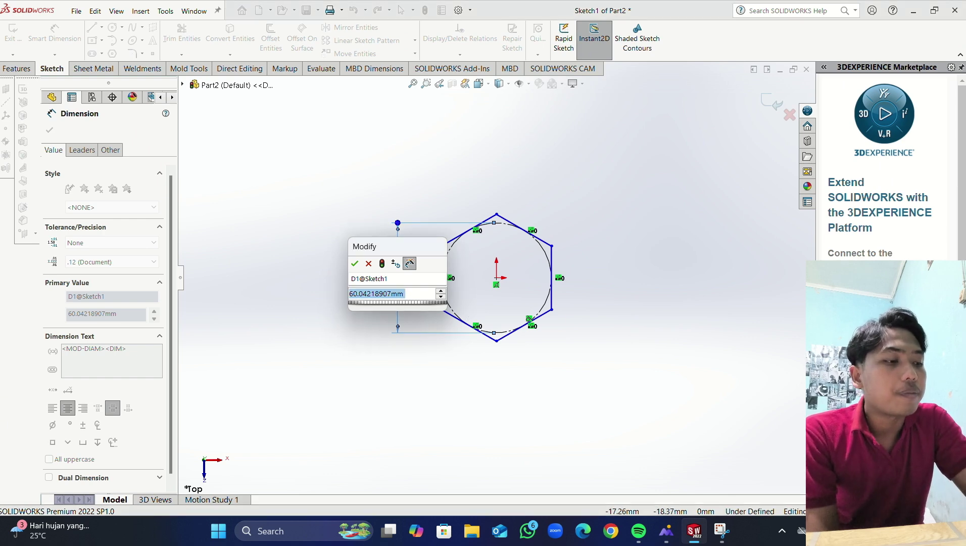
pyautogui.write('10.4')
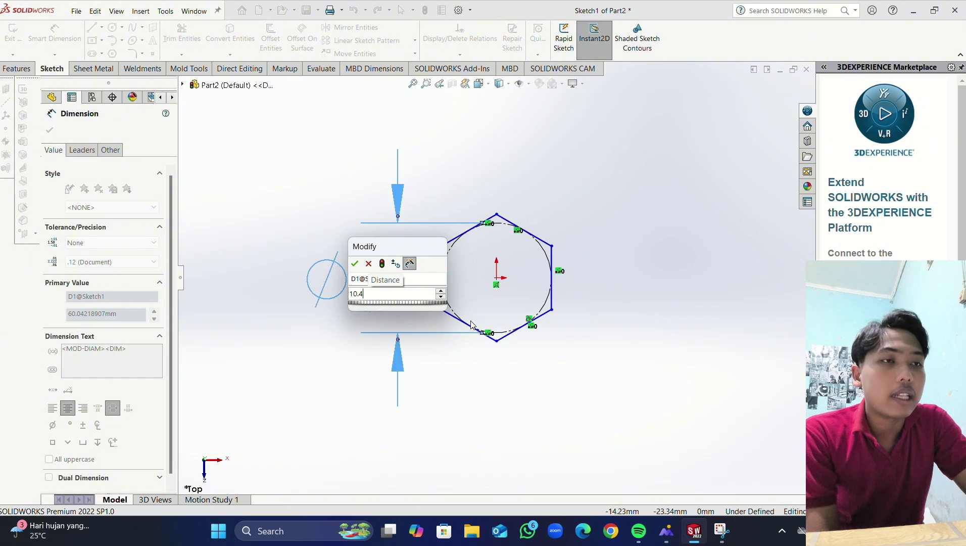
pyautogui.press('Return')
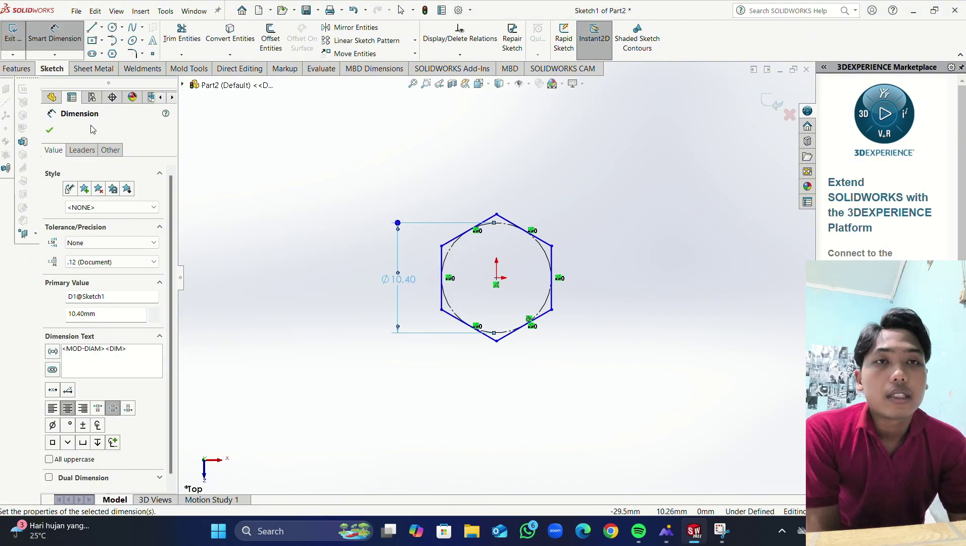
pyautogui.click(49, 130)
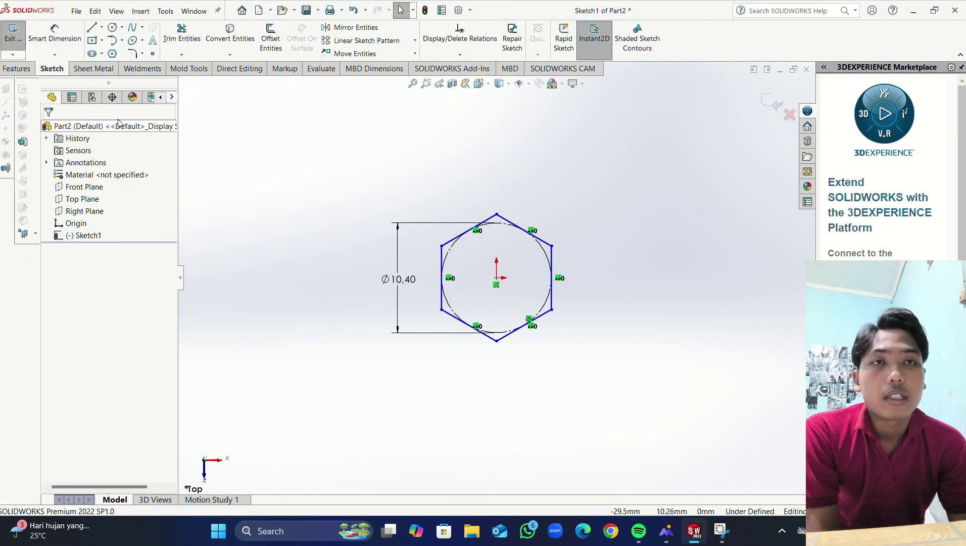
# Step: Extrude the hexagon sketch as a blind boss with a depth of 5 mm
pyautogui.click(25, 71)
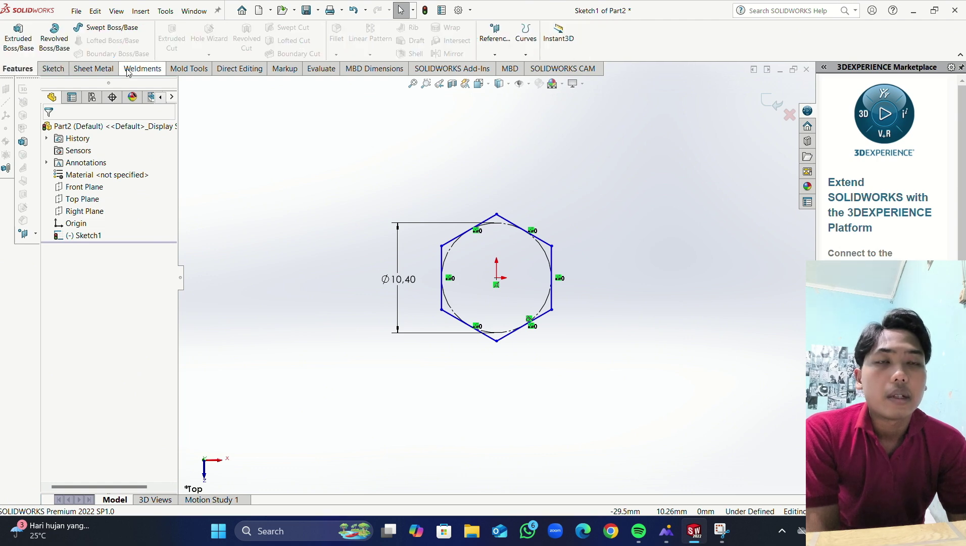
pyautogui.click(18, 35)
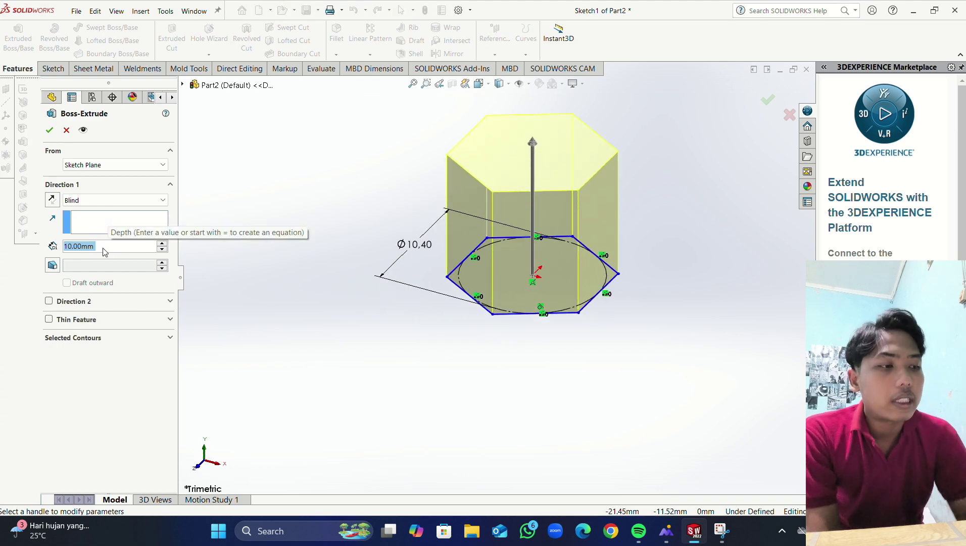
pyautogui.write('5')
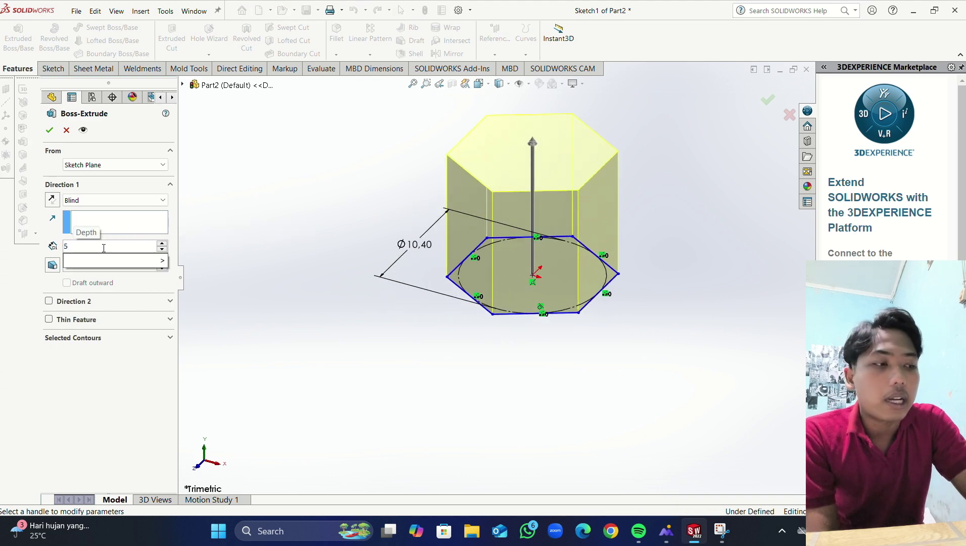
pyautogui.press('Return')
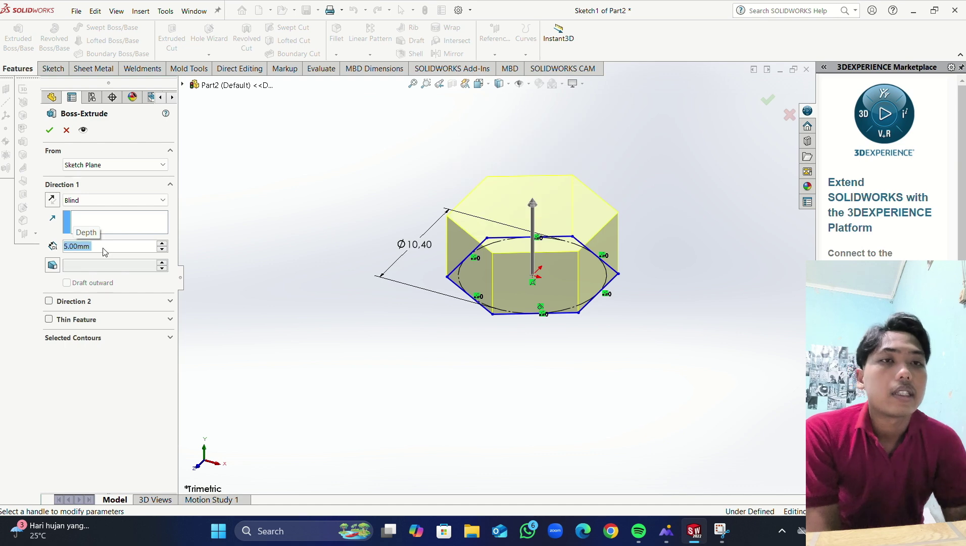
pyautogui.click(49, 130)
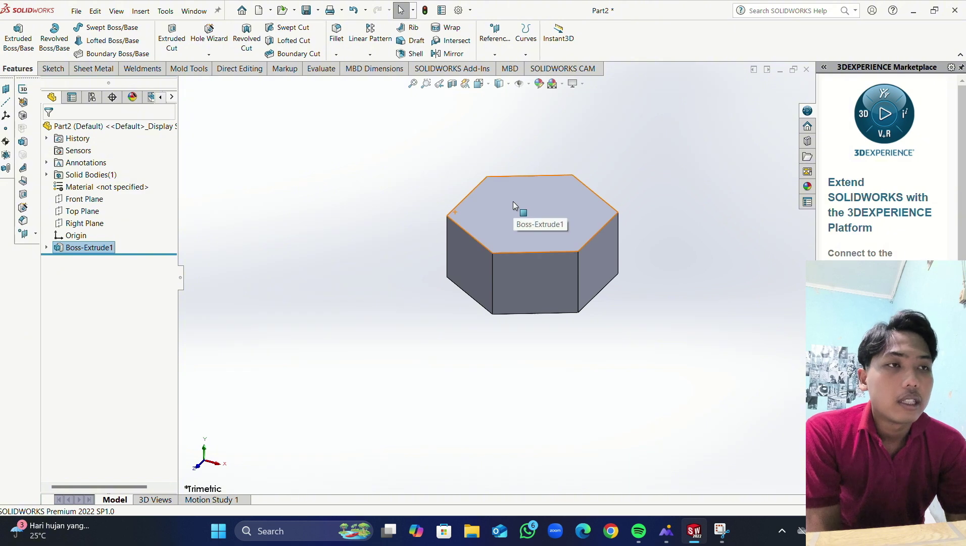
# Step: On the hexagonal block's upper face, sketch an origin-centred circle of 5.2 mm radius reaching the flat sides
pyautogui.rightClick(512, 204)
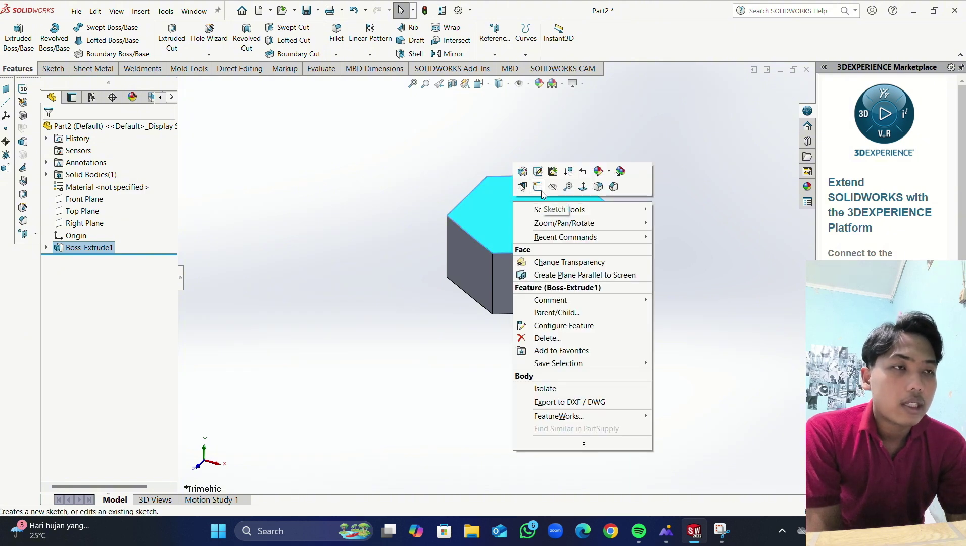
pyautogui.click(537, 187)
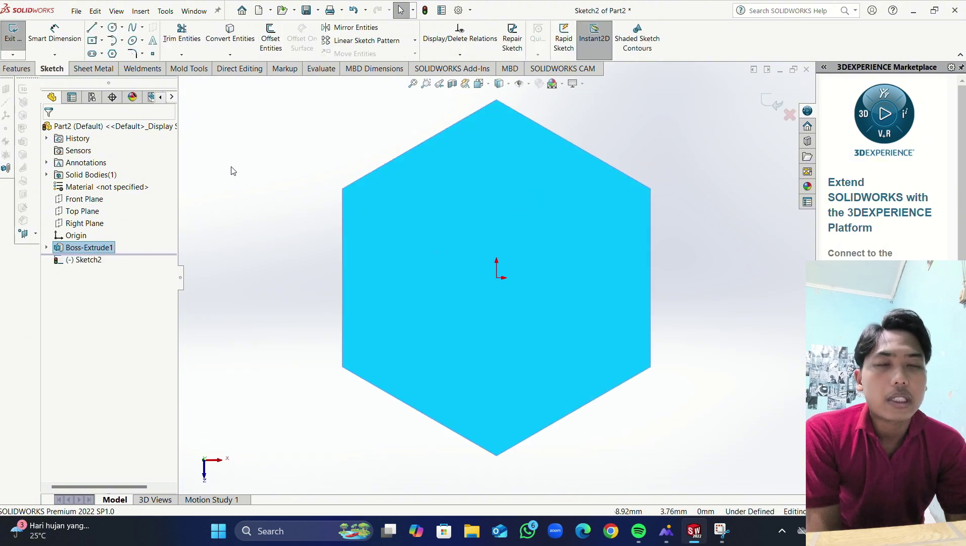
pyautogui.click(113, 27)
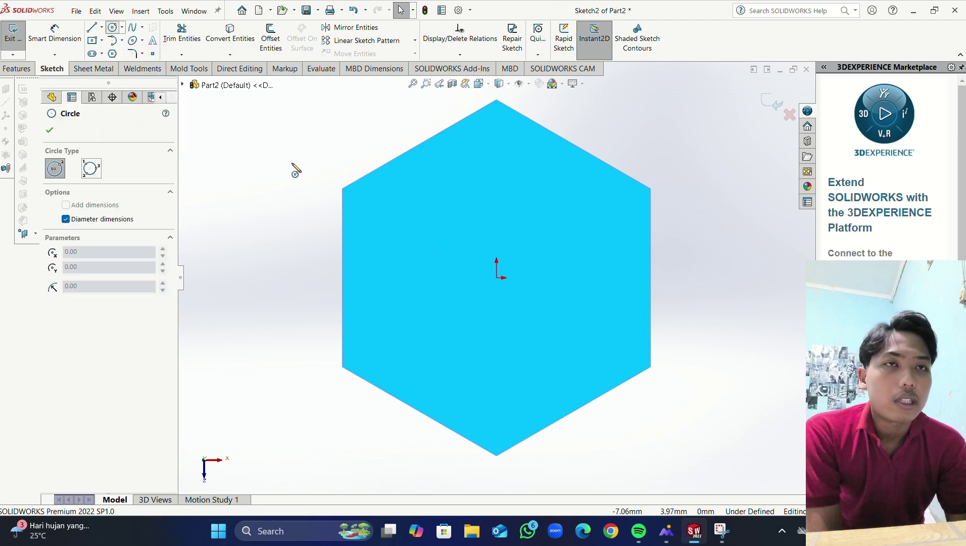
pyautogui.click(497, 277)
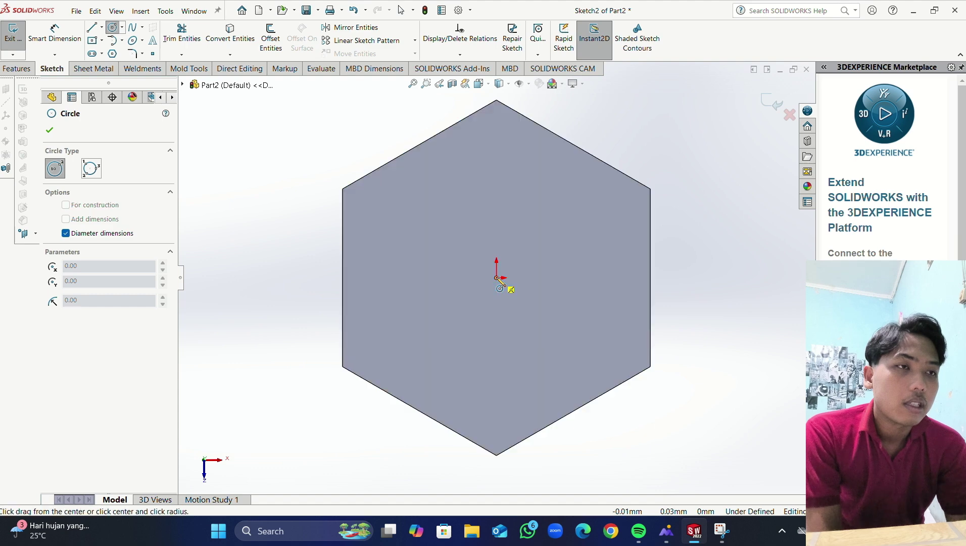
pyautogui.click(650, 278)
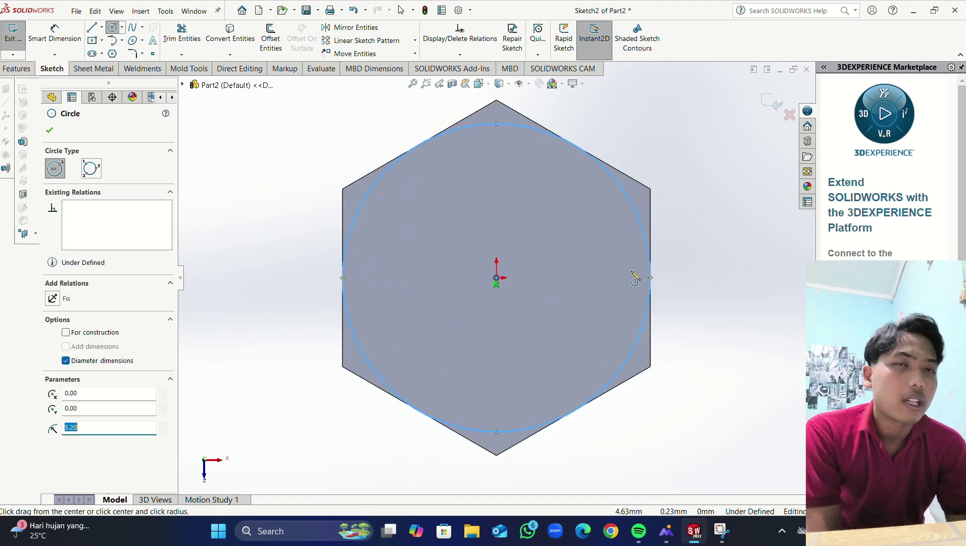
pyautogui.click(50, 130)
# Step: Cut-extrude the circle 5 mm deep with the side to cut flipped and a 45° draft to chamfer the hexagon's upper corners
pyautogui.click(16, 68)
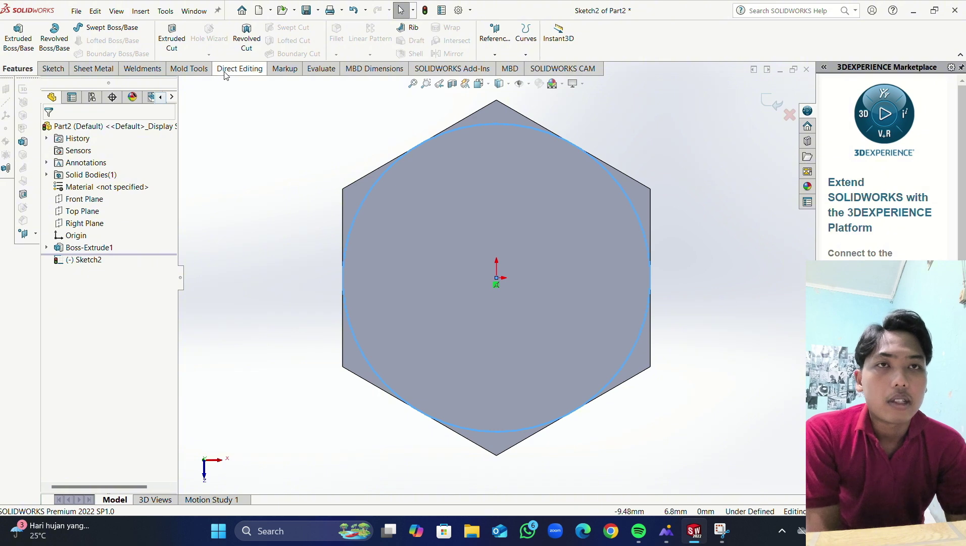
pyautogui.click(172, 38)
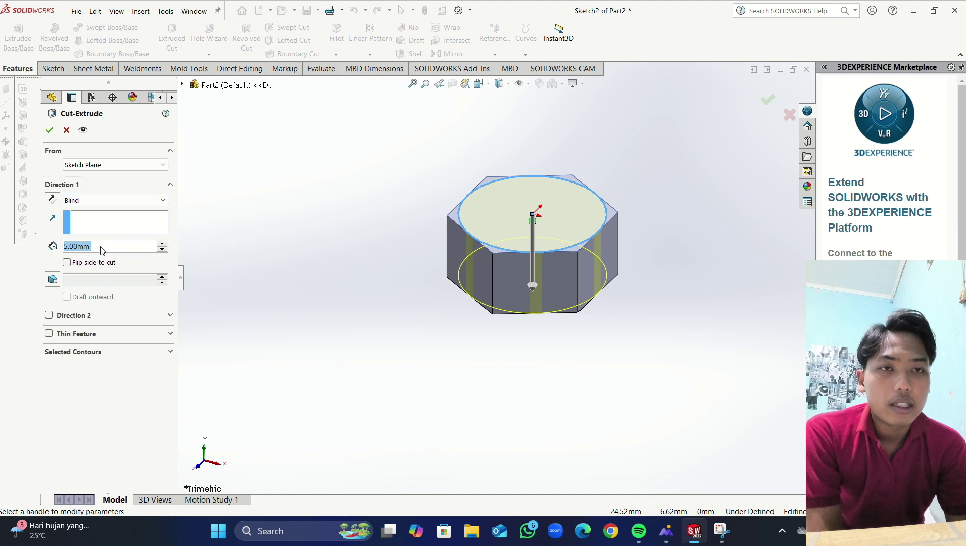
pyautogui.click(68, 263)
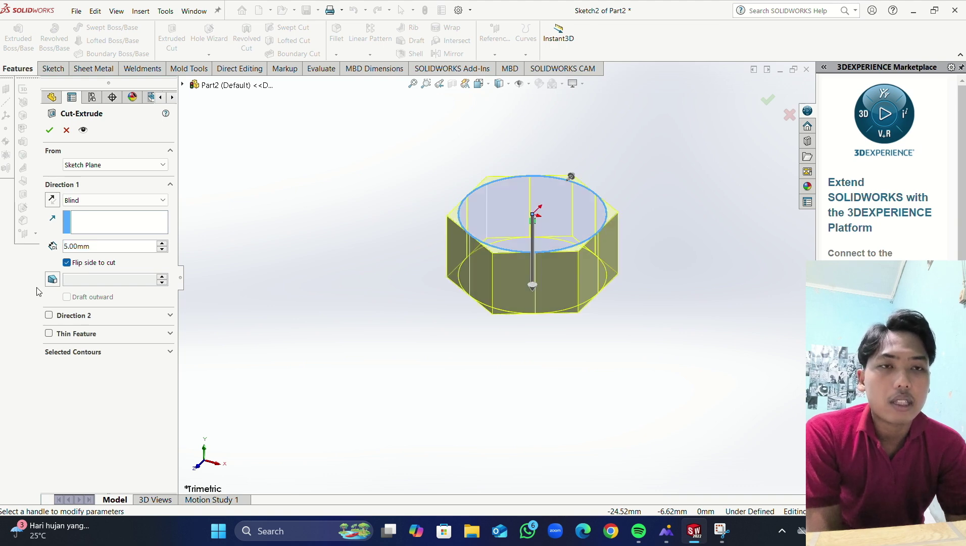
pyautogui.click(52, 279)
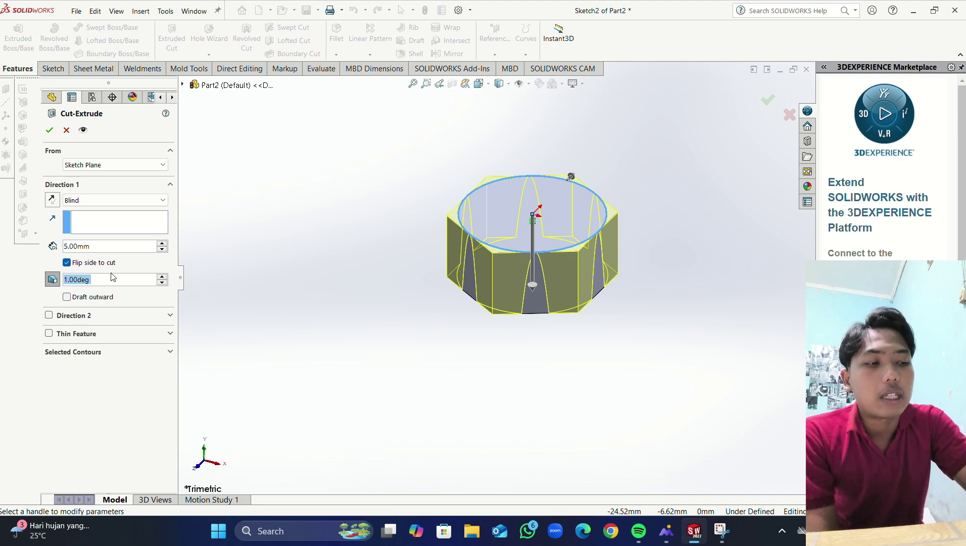
pyautogui.write('45')
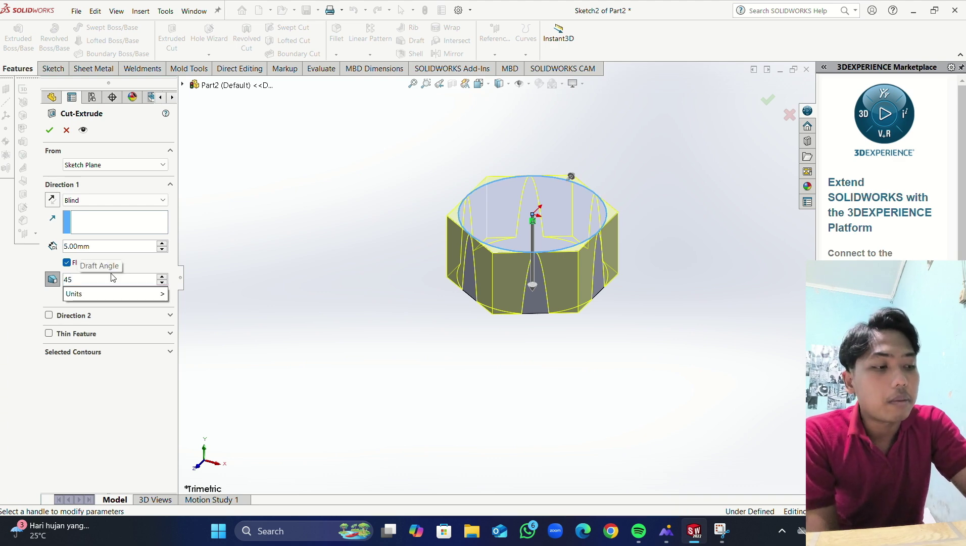
pyautogui.press('Return')
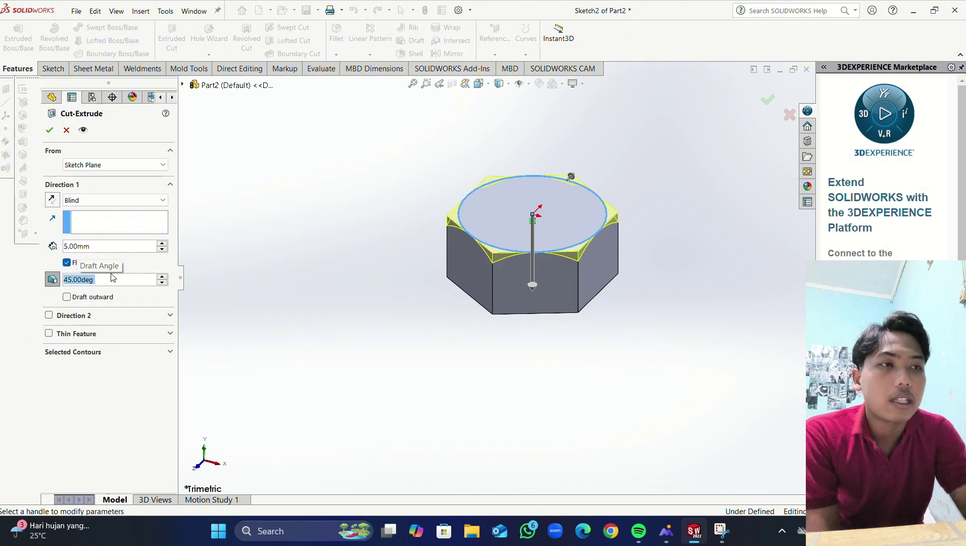
pyautogui.click(50, 130)
# Step: On the underside of the hexagonal head, sketch an origin-centred circle with a diameter of 6 mm
pyautogui.moveTo(602, 386); pyautogui.dragTo(538, 241, button='middle')
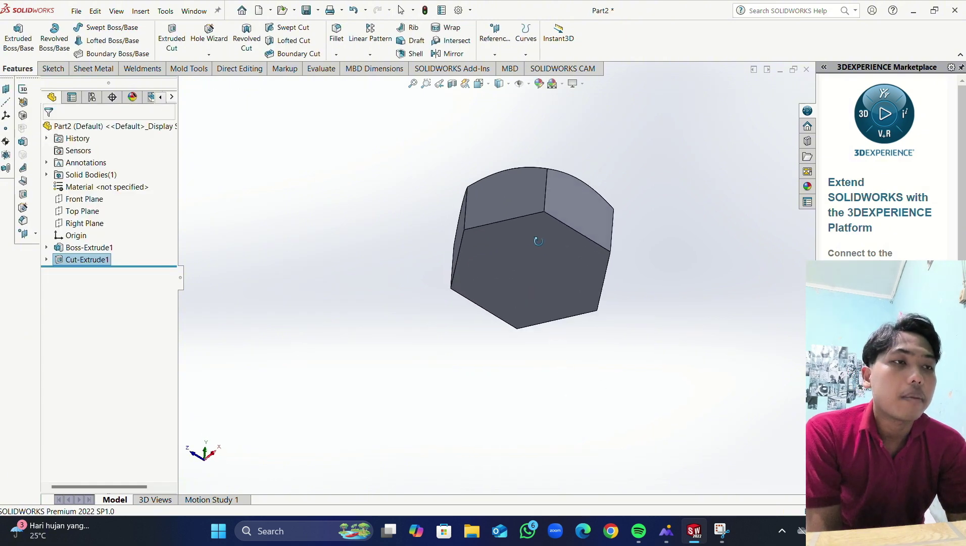
pyautogui.rightClick(533, 248)
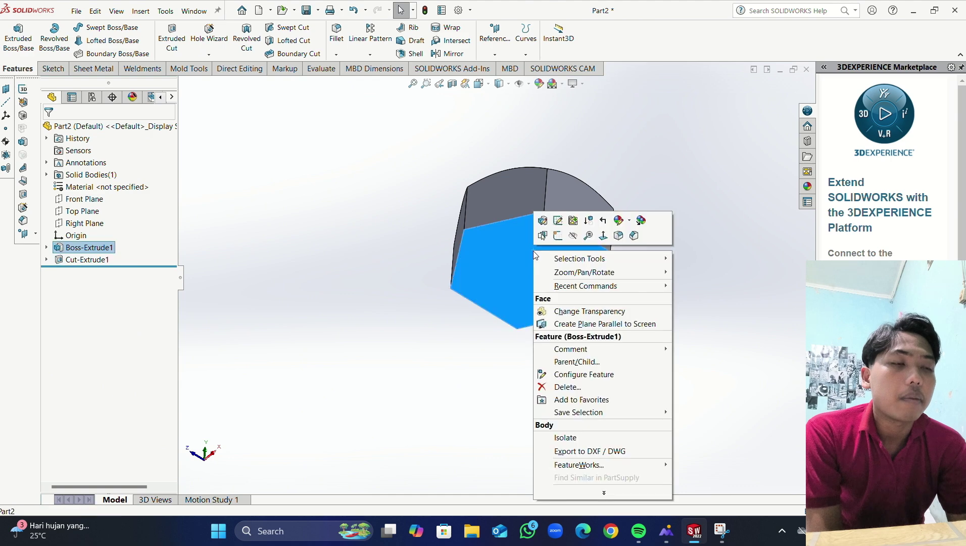
pyautogui.click(558, 236)
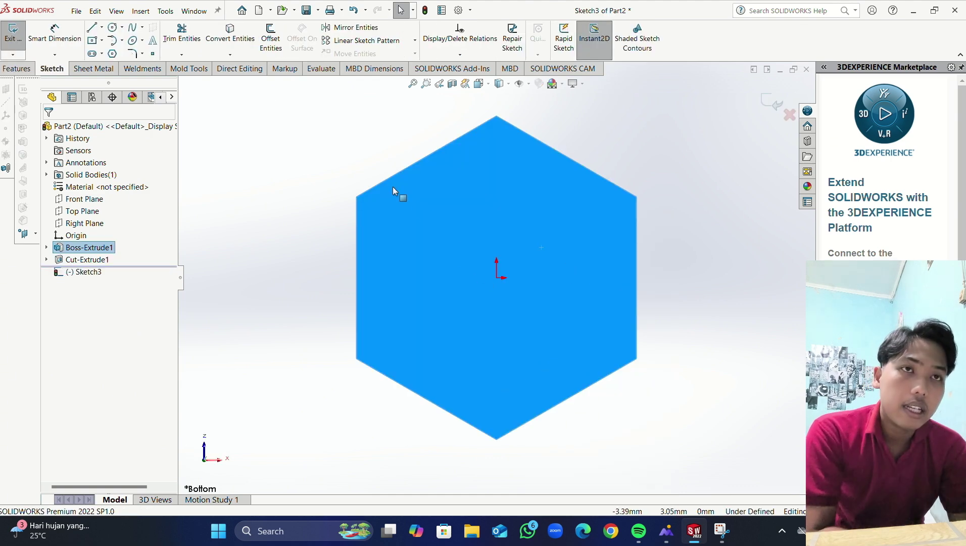
pyautogui.click(113, 28)
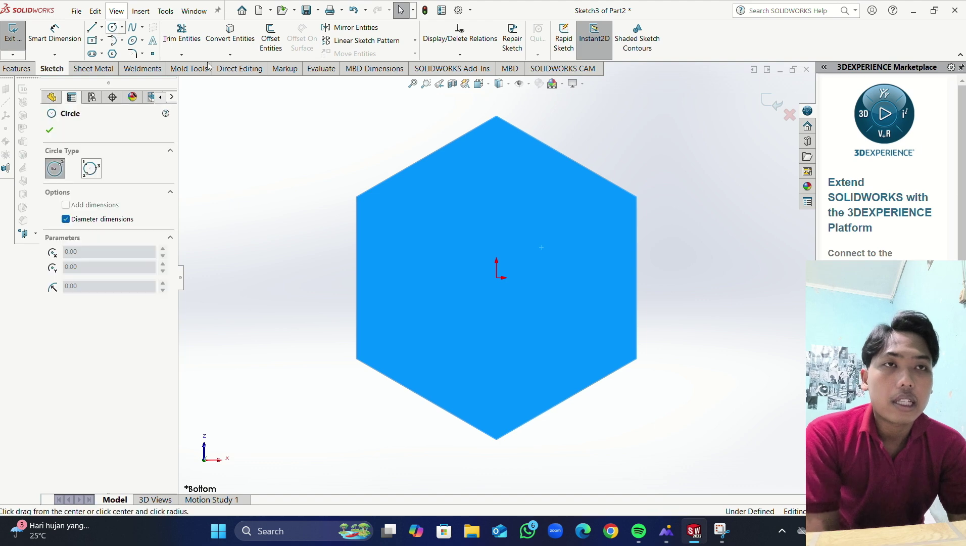
pyautogui.click(496, 277)
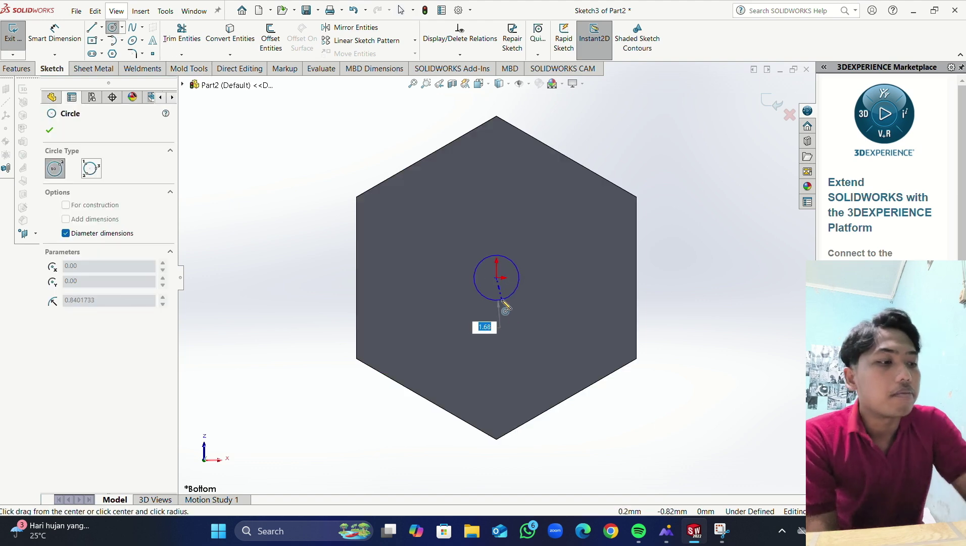
pyautogui.write('6')
pyautogui.press('Return')
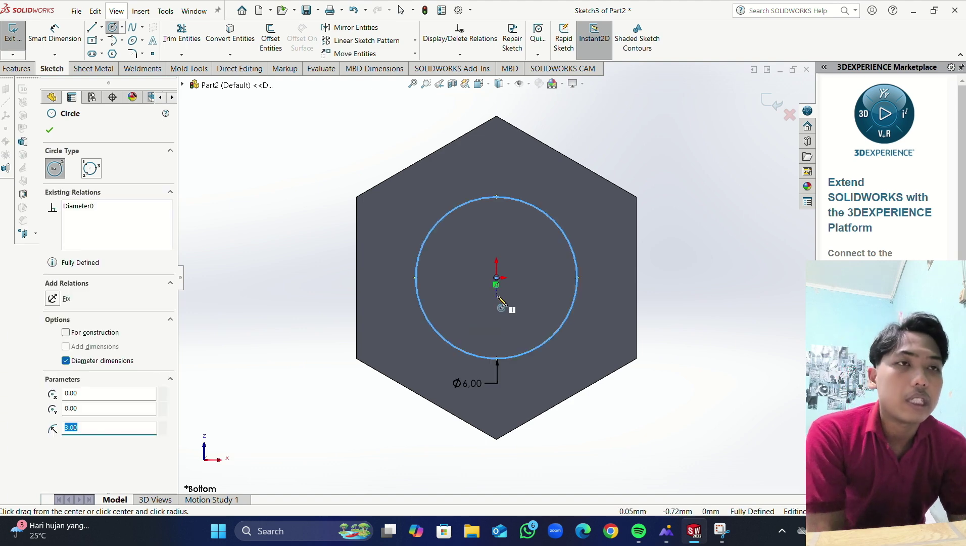
pyautogui.click(52, 131)
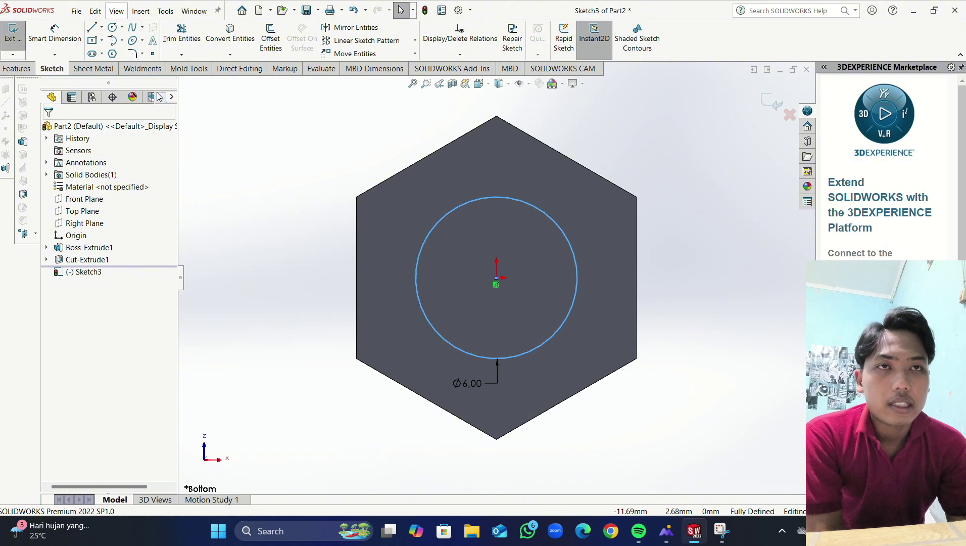
# Step: Extrude the 6 mm circle as a blind boss 0.5 mm deep, merged with the bolt head
pyautogui.click(19, 69)
pyautogui.click(18, 36)
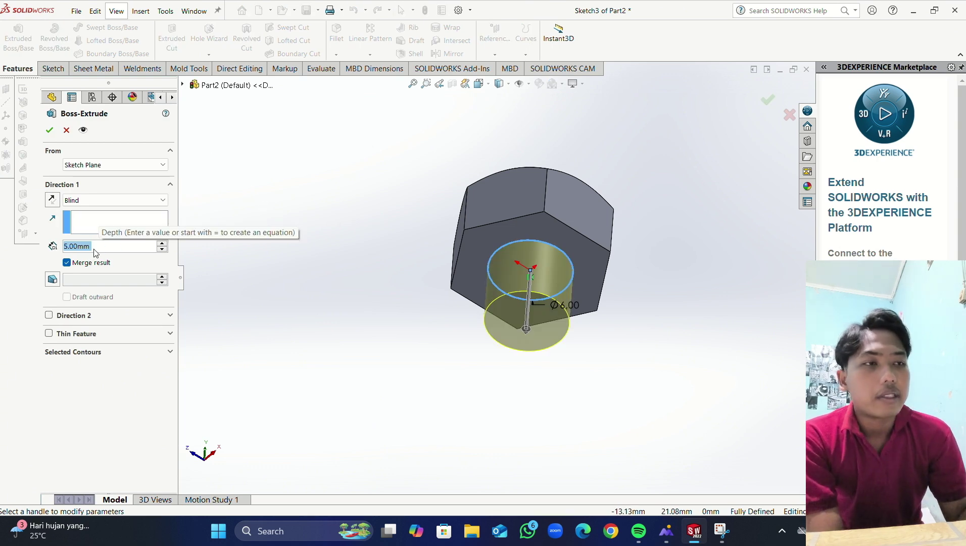
pyautogui.write('0.5')
pyautogui.press('Return')
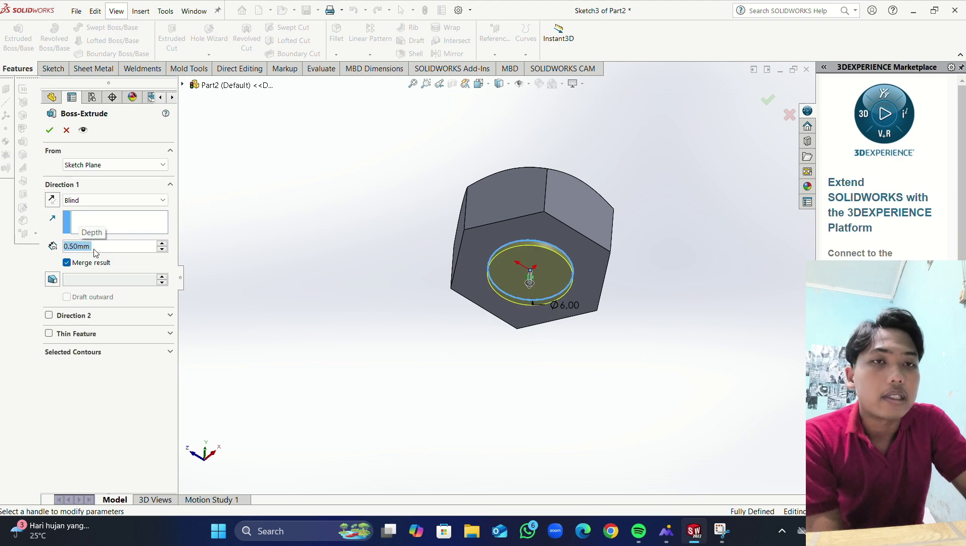
pyautogui.click(49, 130)
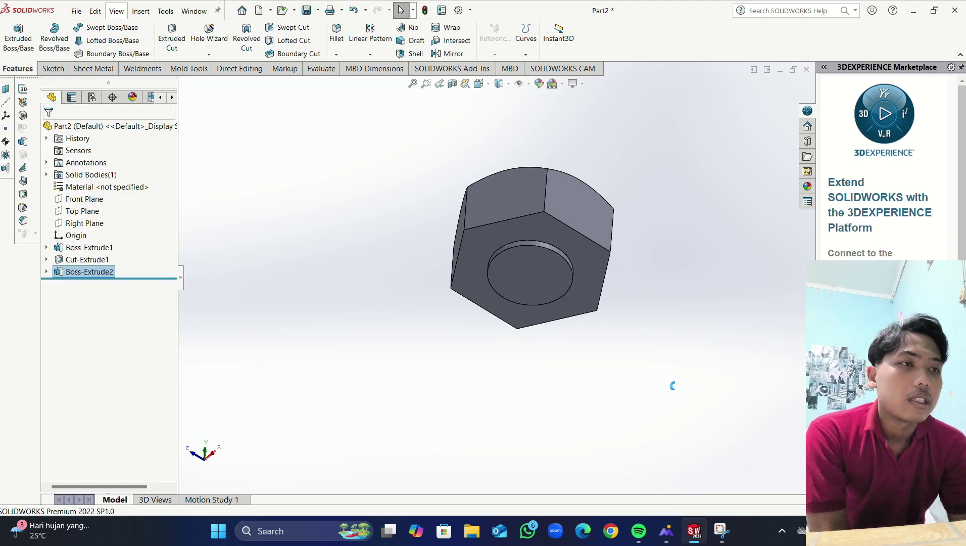
# Step: On the end face of the thin round collar, sketch an origin-centred circle with a diameter of 5 mm
pyautogui.scroll(-3, 673, 386)
pyautogui.rightClick(445, 204)
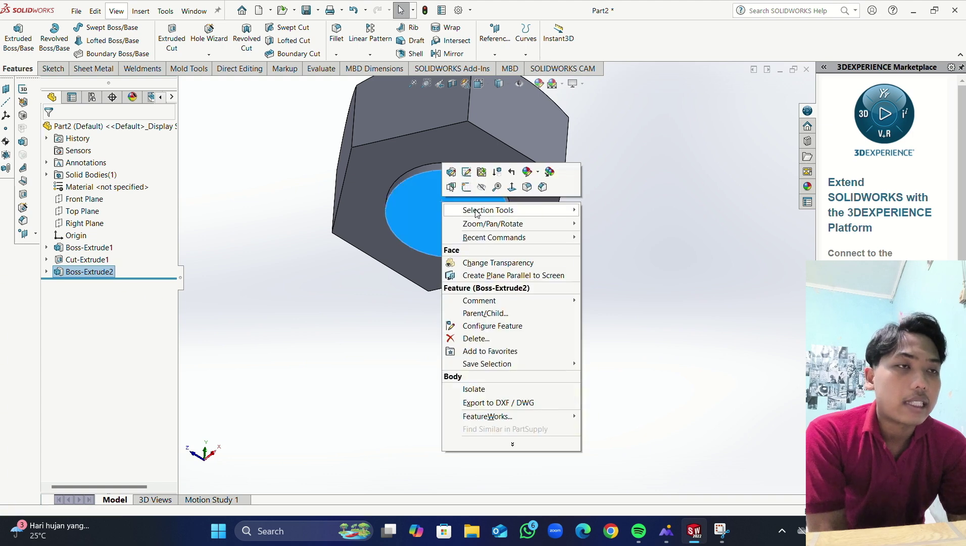
pyautogui.click(466, 188)
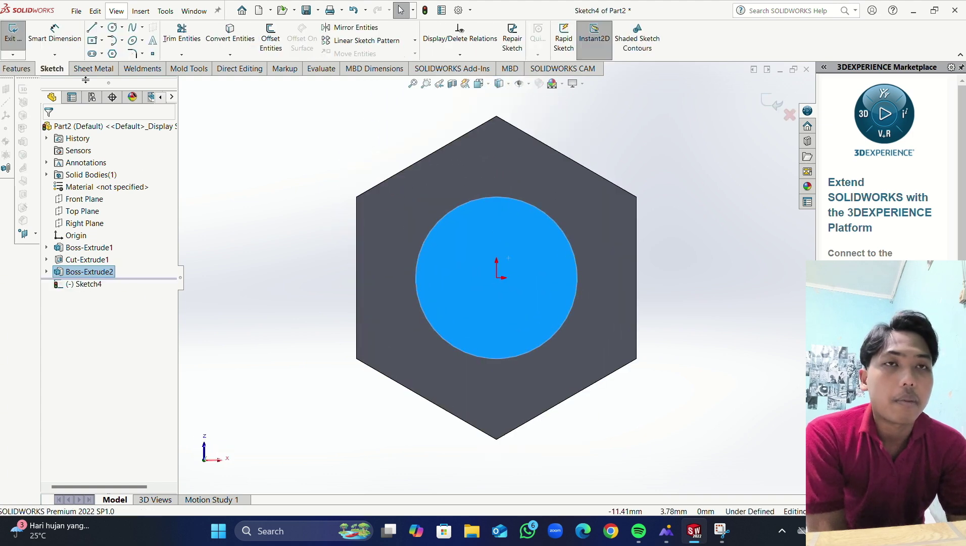
pyautogui.click(112, 27)
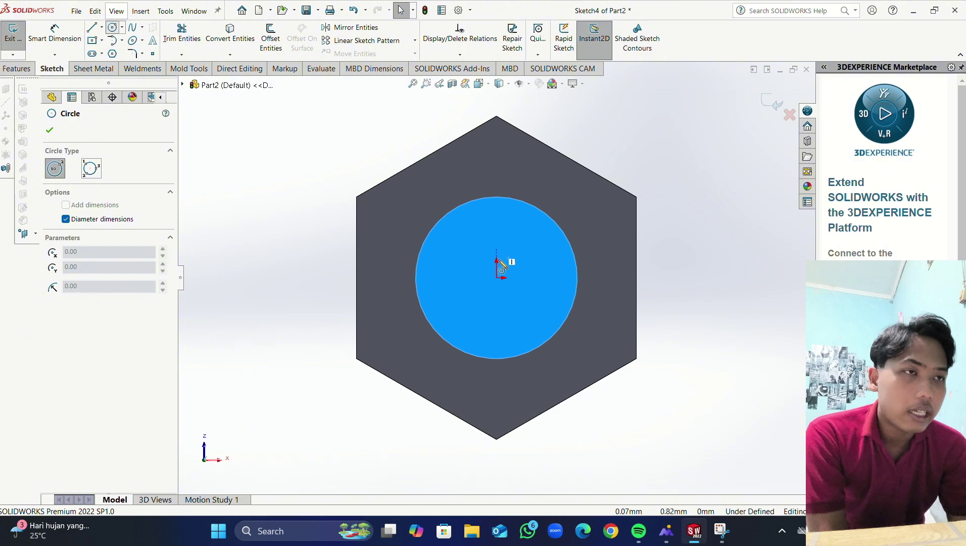
pyautogui.click(497, 278)
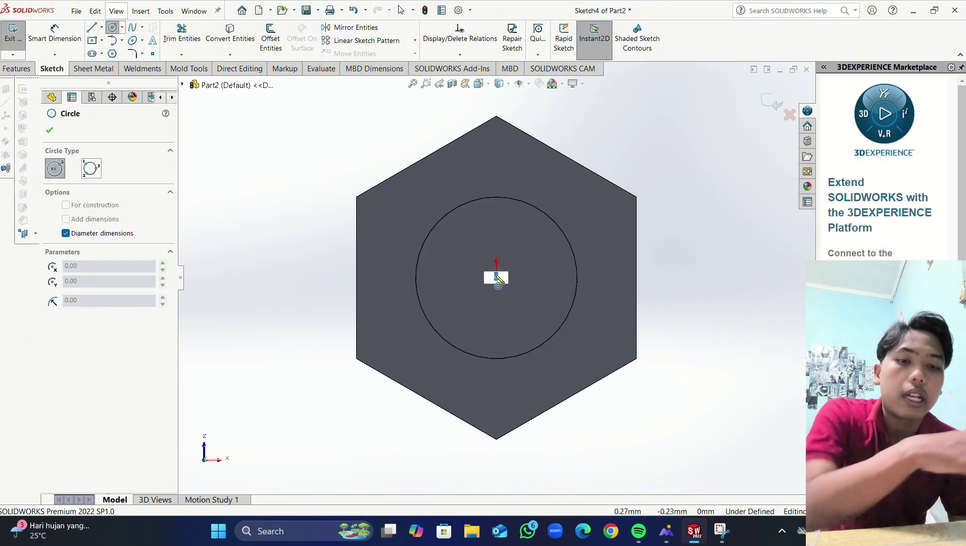
pyautogui.press('Escape')
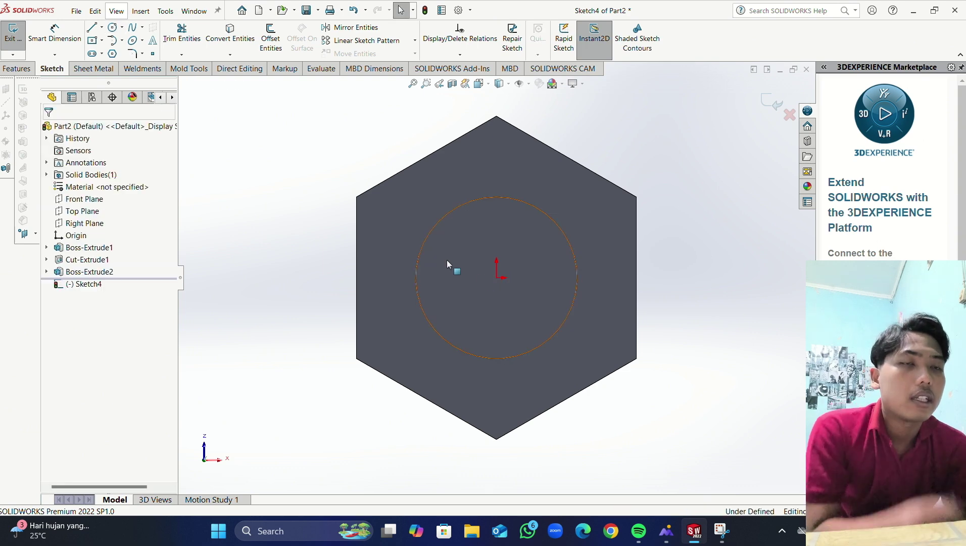
pyautogui.click(112, 27)
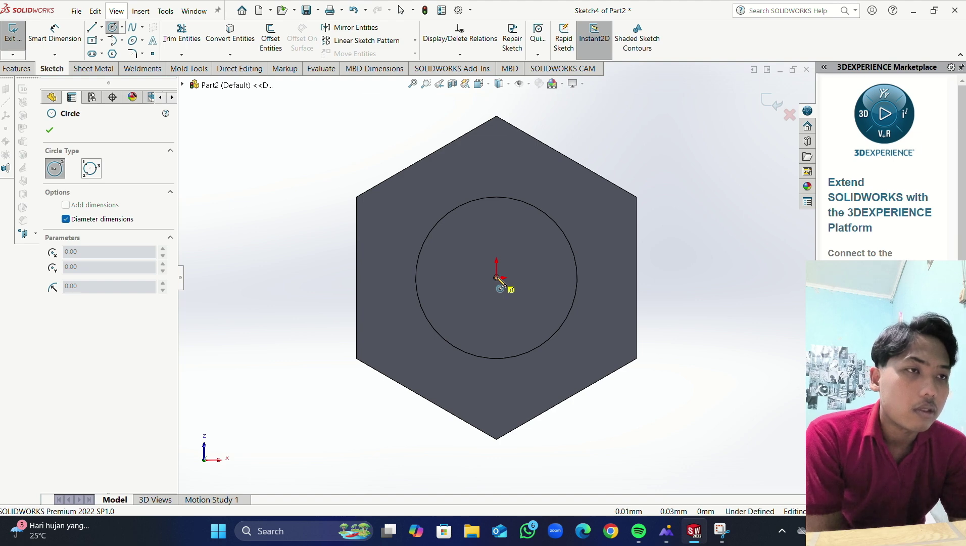
pyautogui.moveTo(498, 278); pyautogui.dragTo(512, 305)
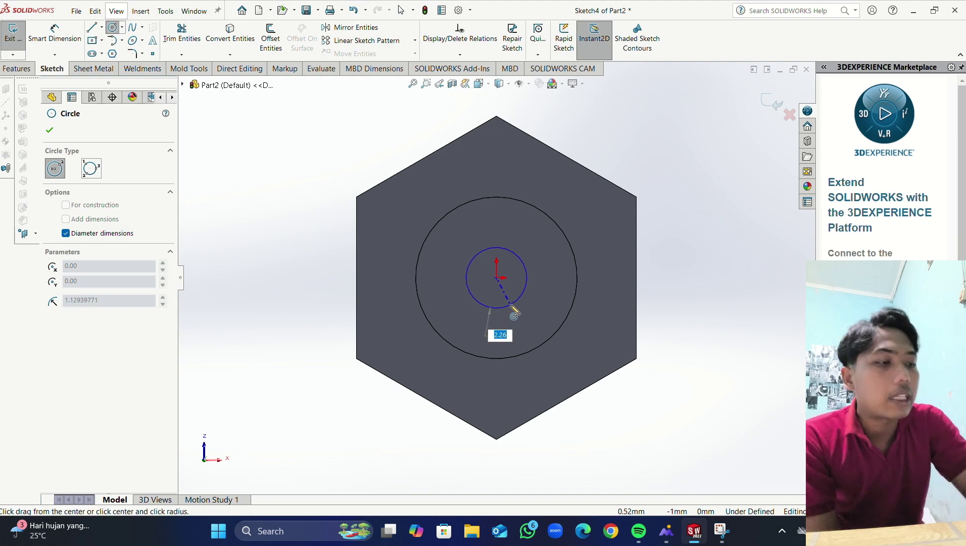
pyautogui.write('5')
pyautogui.press('Return')
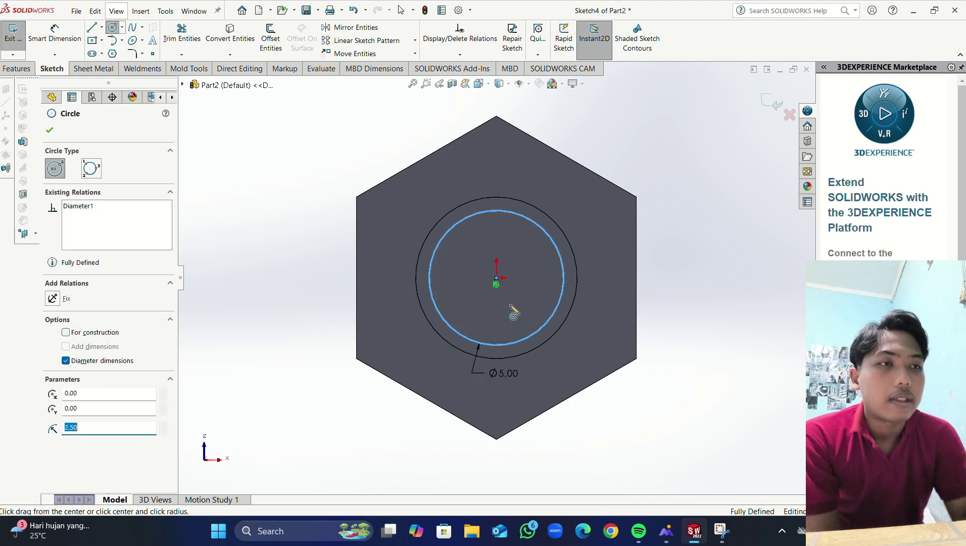
pyautogui.click(50, 130)
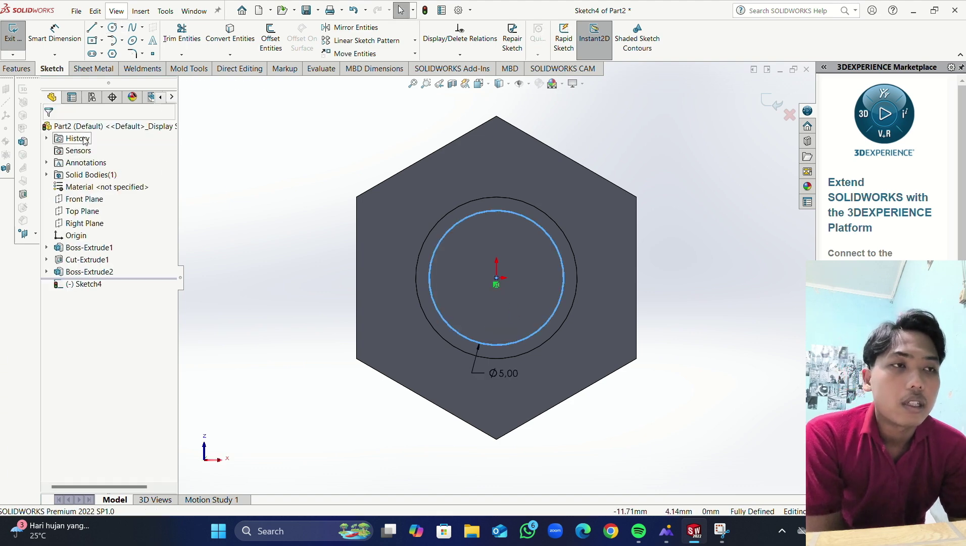
# Step: Extrude the 5 mm circle as a blind boss 24.5 mm long to form the bolt shank
pyautogui.click(17, 69)
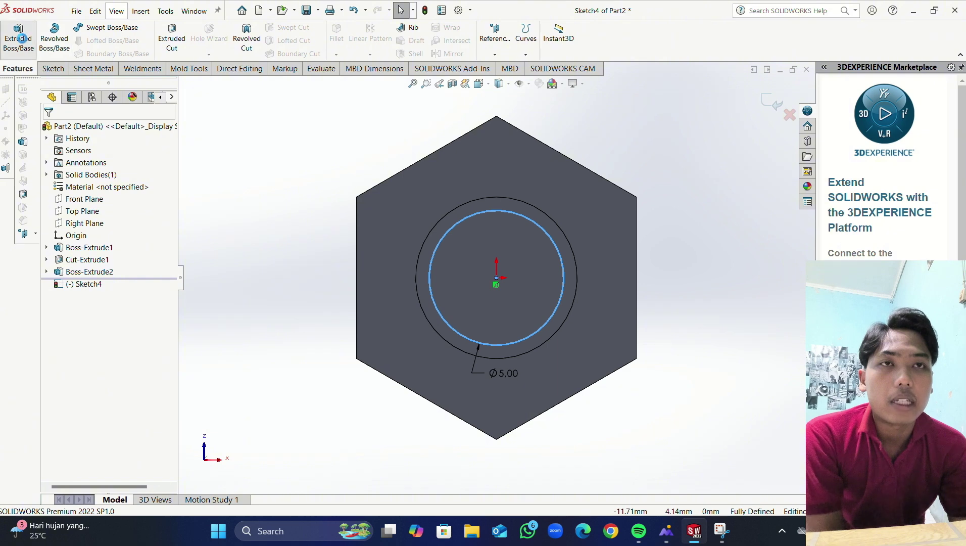
pyautogui.click(21, 38)
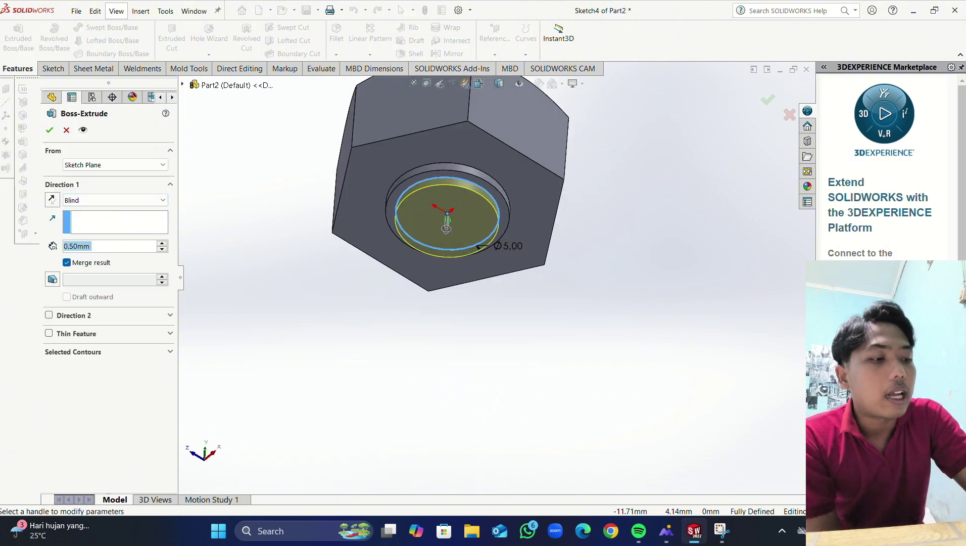
pyautogui.write('24.5')
pyautogui.press('Return')
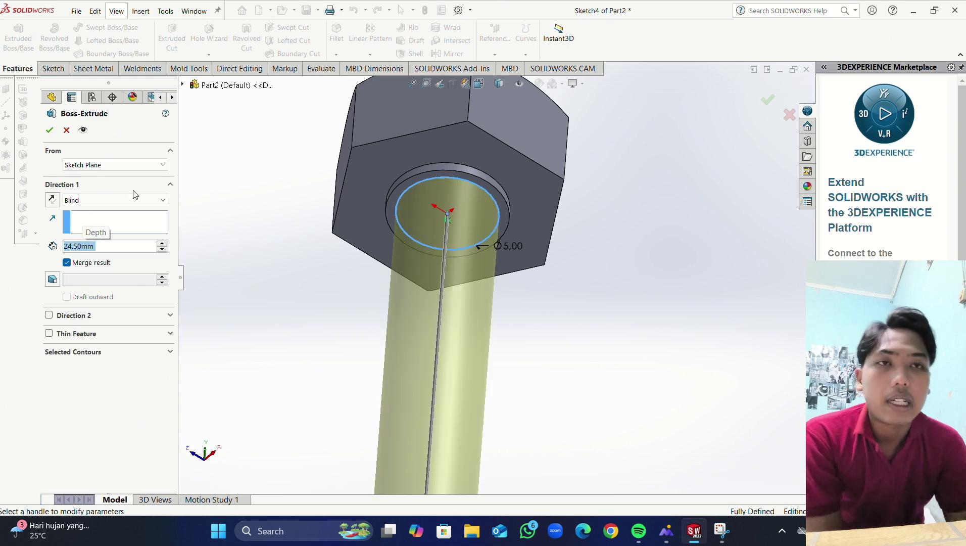
pyautogui.click(49, 130)
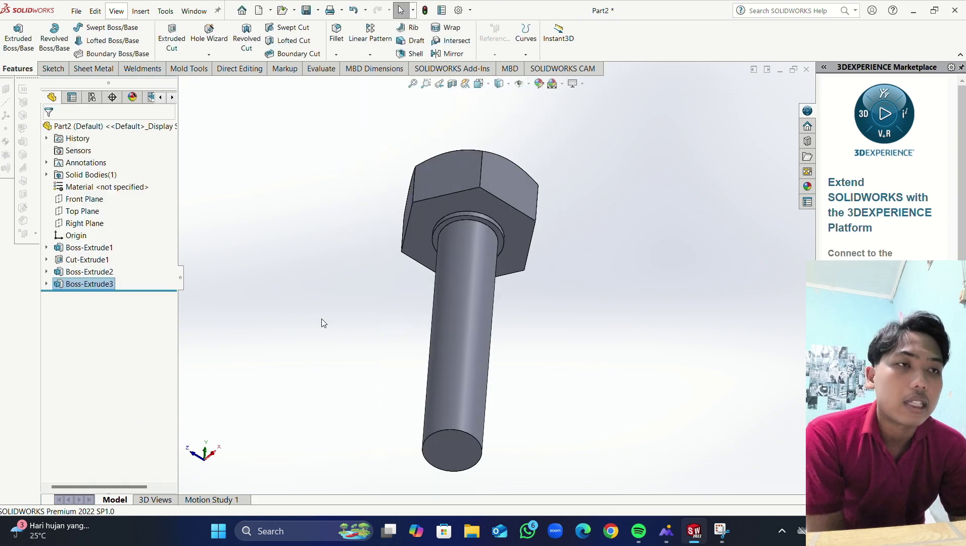
pyautogui.scroll(-5, 466, 369)
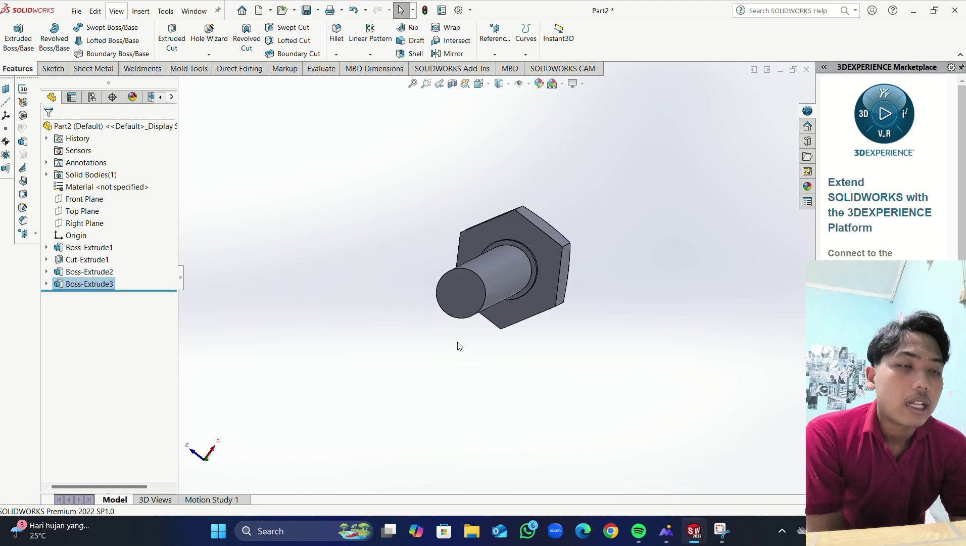
pyautogui.moveTo(428, 164); pyautogui.dragTo(346, 210, button='middle')
pyautogui.rightClick(468, 344)
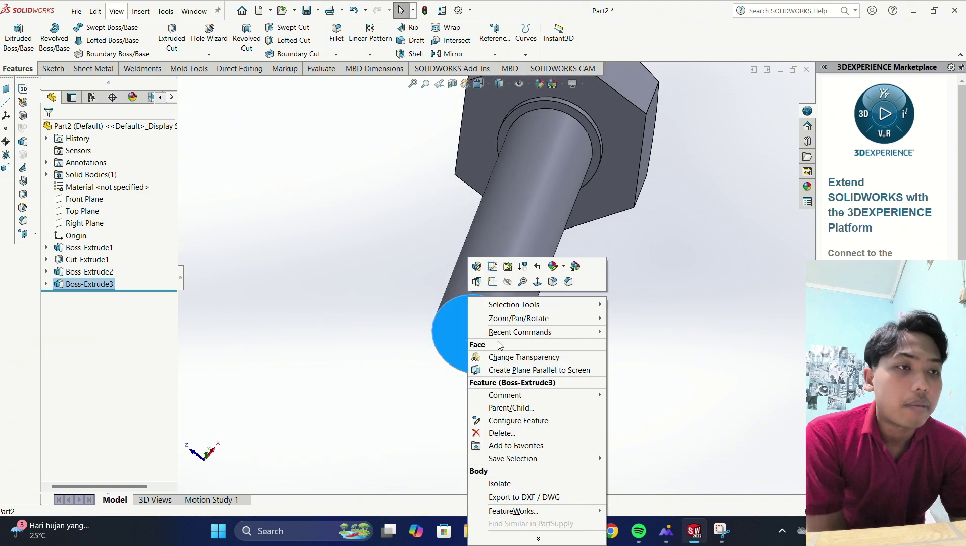
pyautogui.click(494, 288)
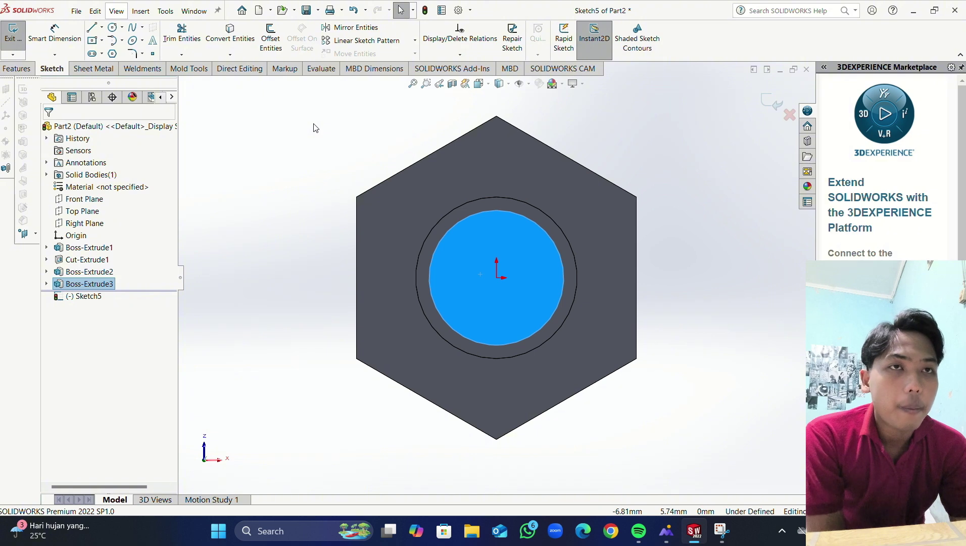
pyautogui.moveTo(362, 101); pyautogui.dragTo(376, 135, button='middle')
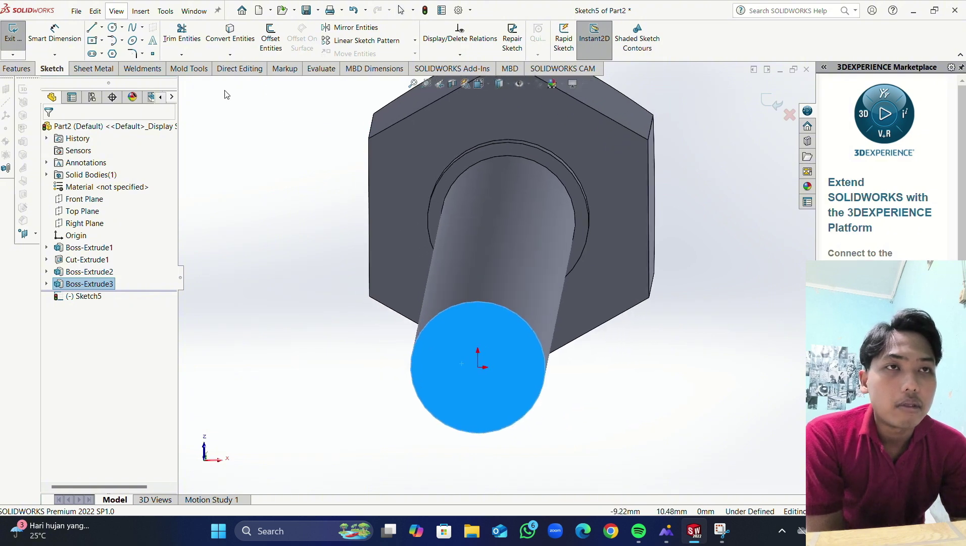
pyautogui.click(18, 69)
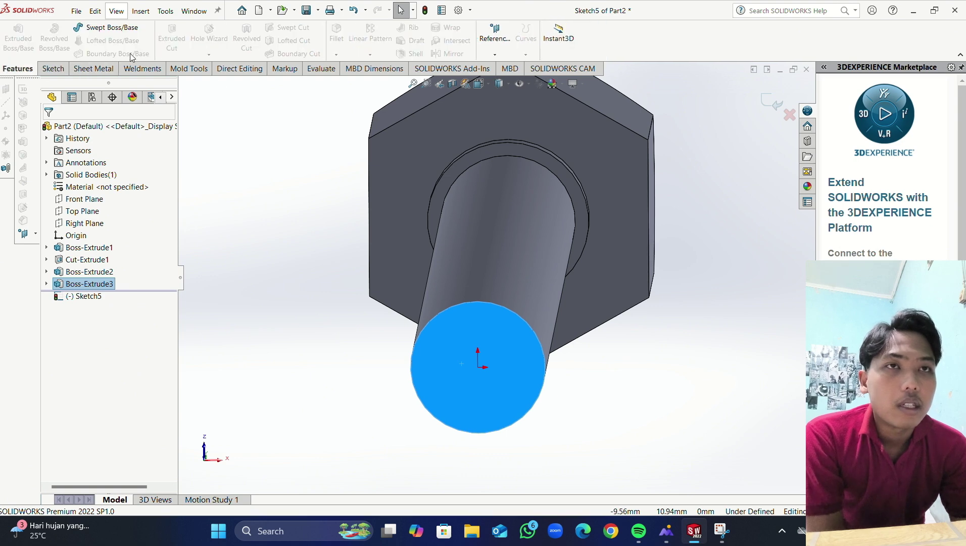
pyautogui.click(52, 69)
pyautogui.click(13, 34)
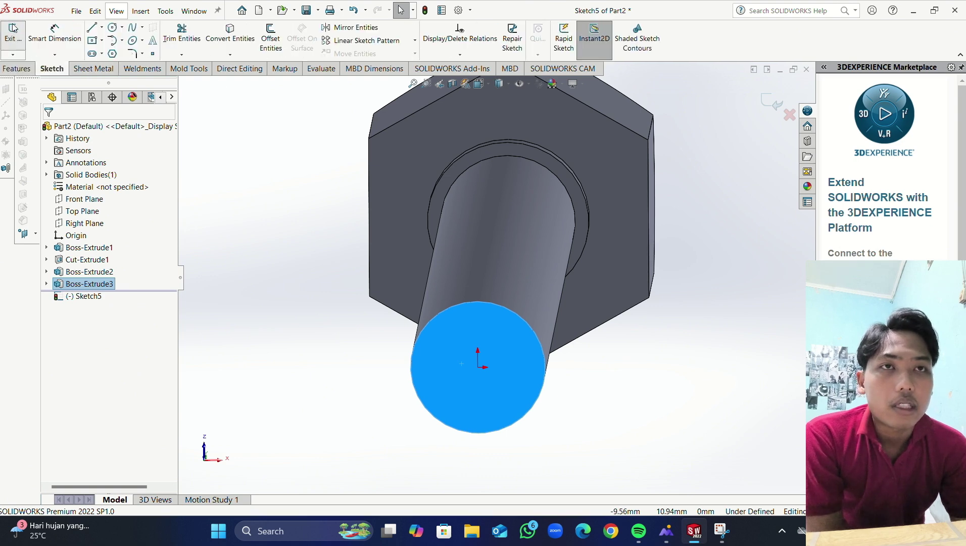
# Step: Chamfer the end face of the bolt shank using a symmetric distance-distance chamfer of 0.8 mm
pyautogui.click(30, 67)
pyautogui.click(337, 55)
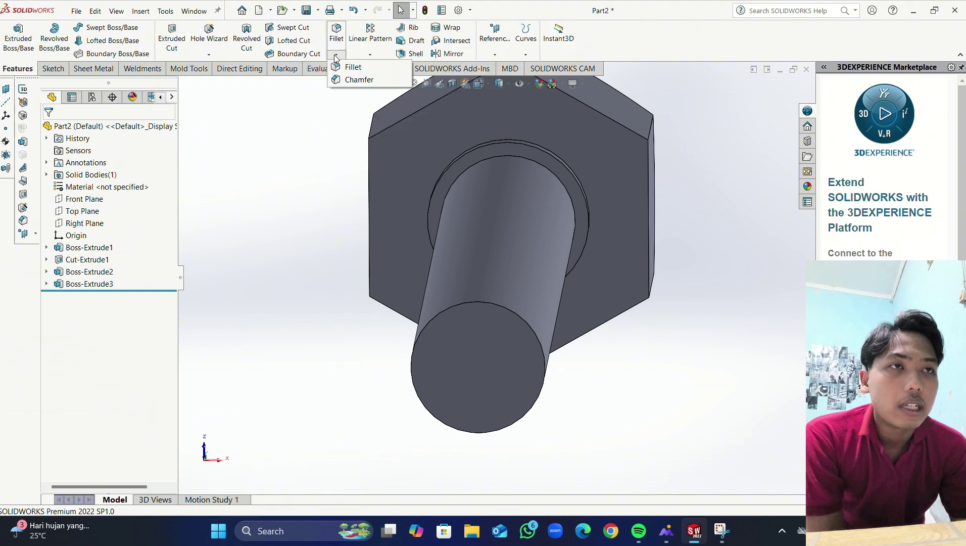
pyautogui.click(357, 81)
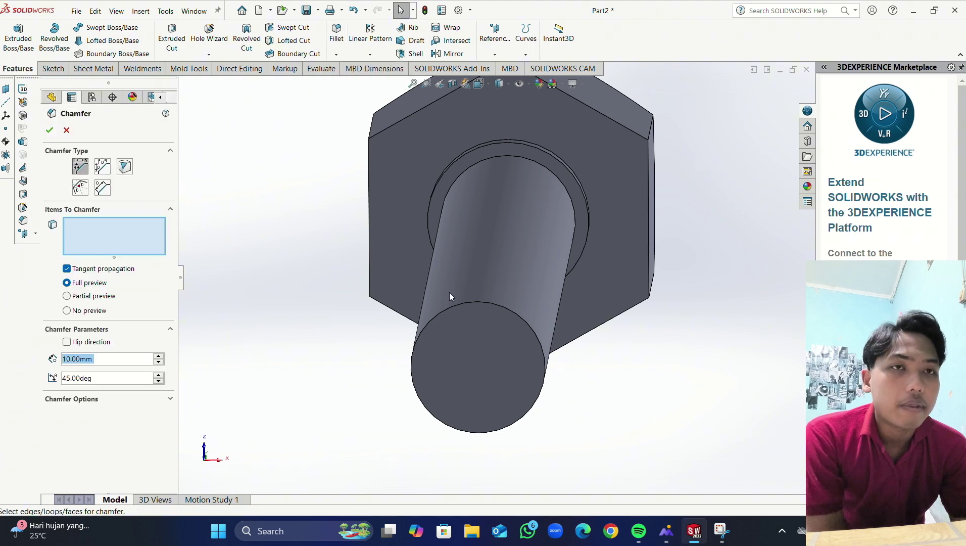
pyautogui.click(103, 165)
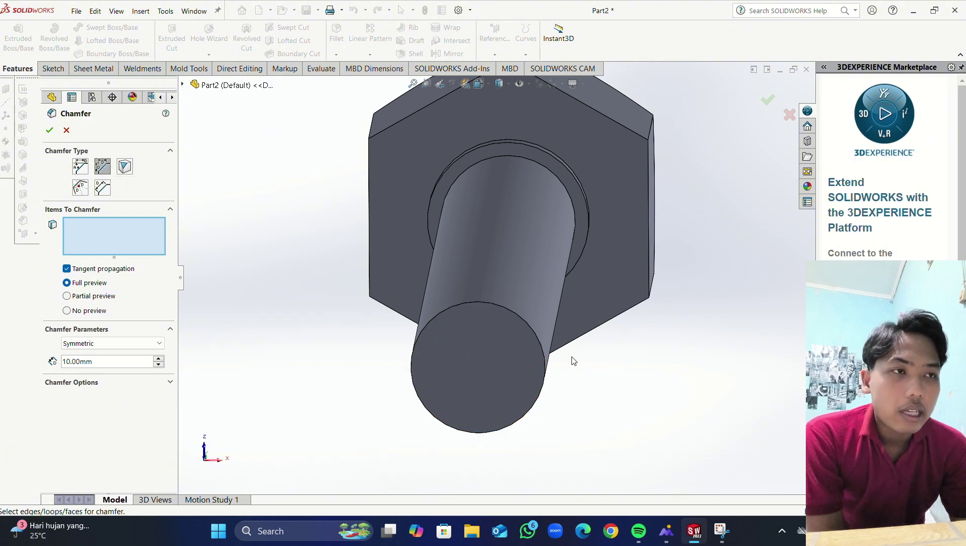
pyautogui.click(515, 347)
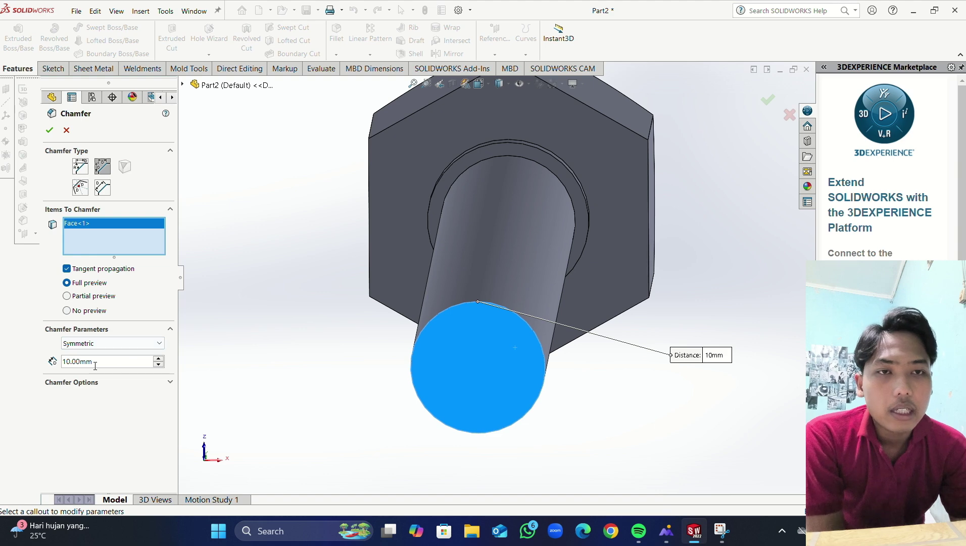
pyautogui.moveTo(95, 365); pyautogui.dragTo(55, 369)
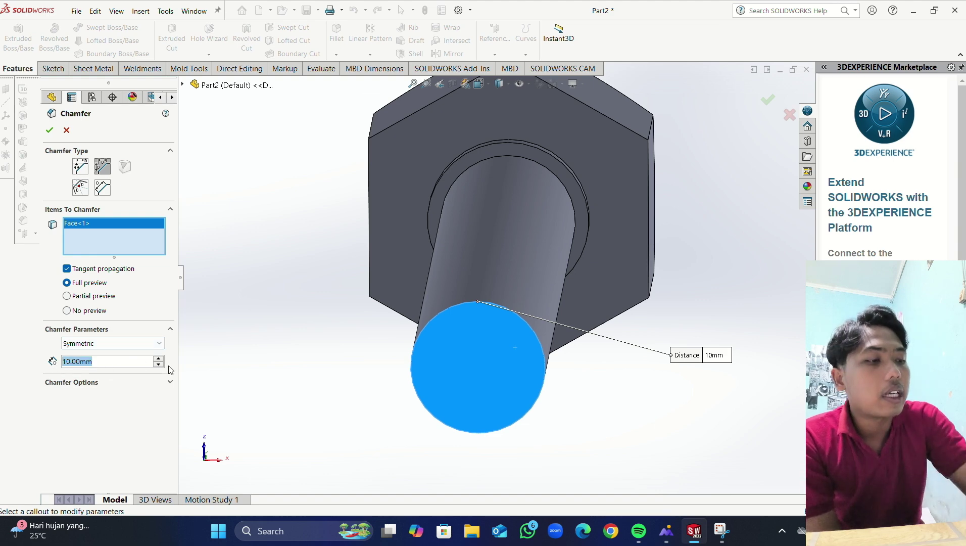
pyautogui.write('0.8')
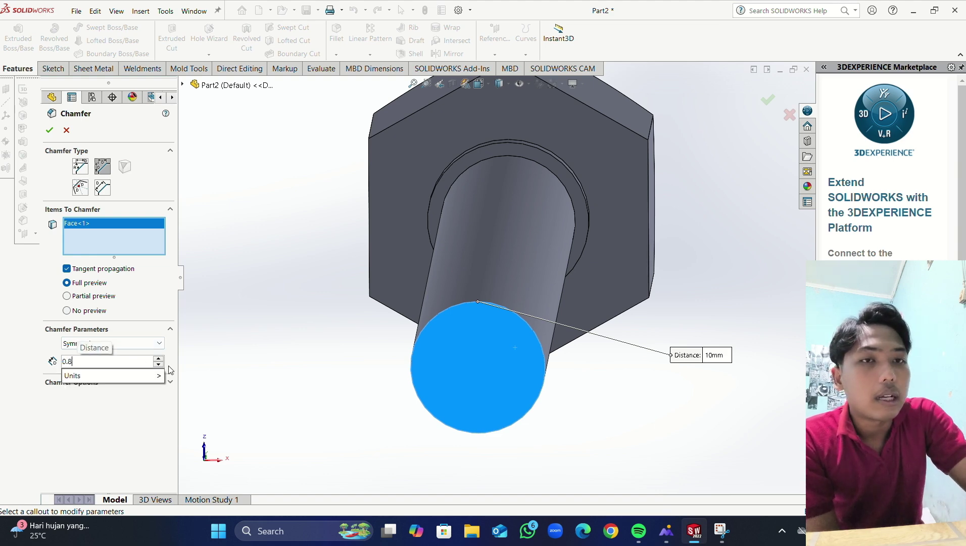
pyautogui.press('Return')
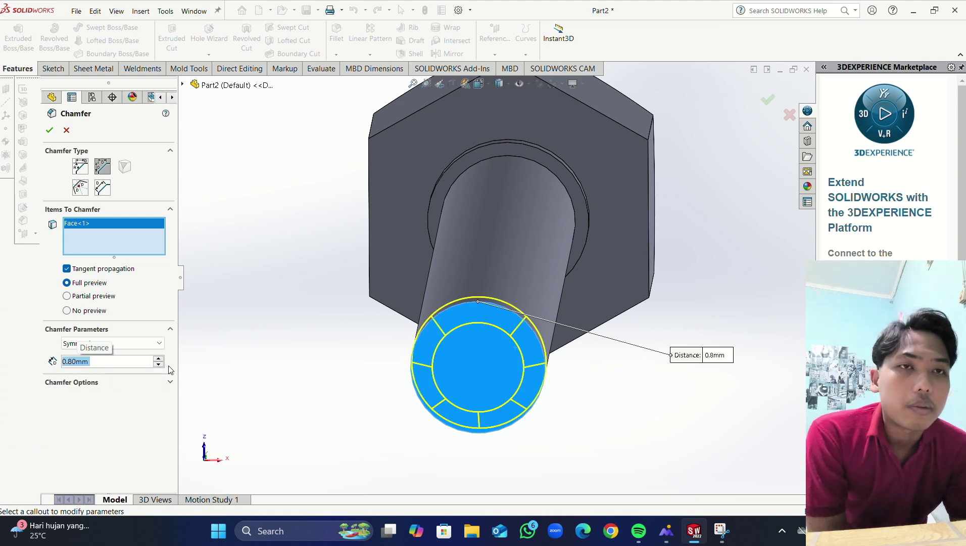
pyautogui.click(49, 131)
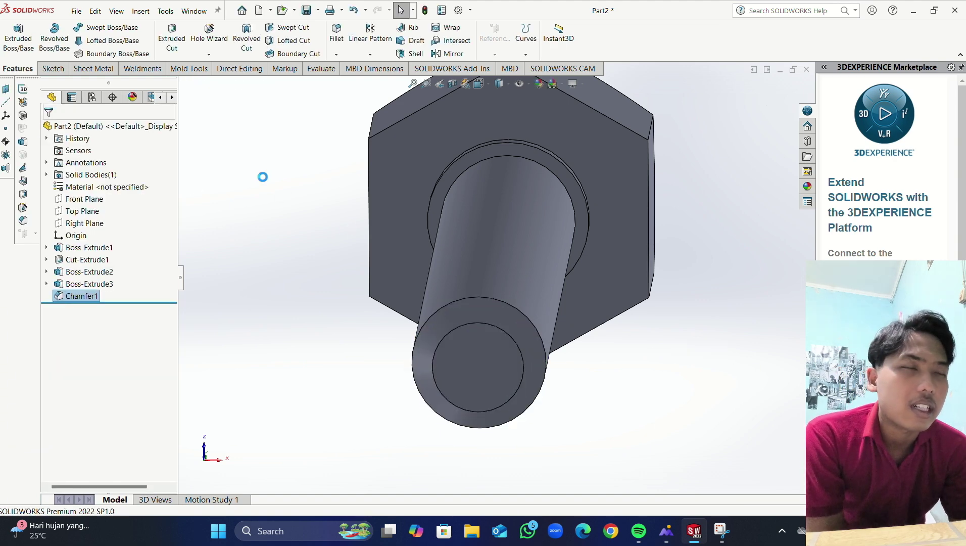
# Step: Start a sketch on the shank's flat end face and convert the chamfer's outer 5 mm circular edge into it
pyautogui.moveTo(260, 175); pyautogui.dragTo(269, 216, button='middle')
pyautogui.scroll(5, 497, 310)
pyautogui.moveTo(497, 311); pyautogui.dragTo(776, 206, button='middle')
pyautogui.scroll(3, 517, 395)
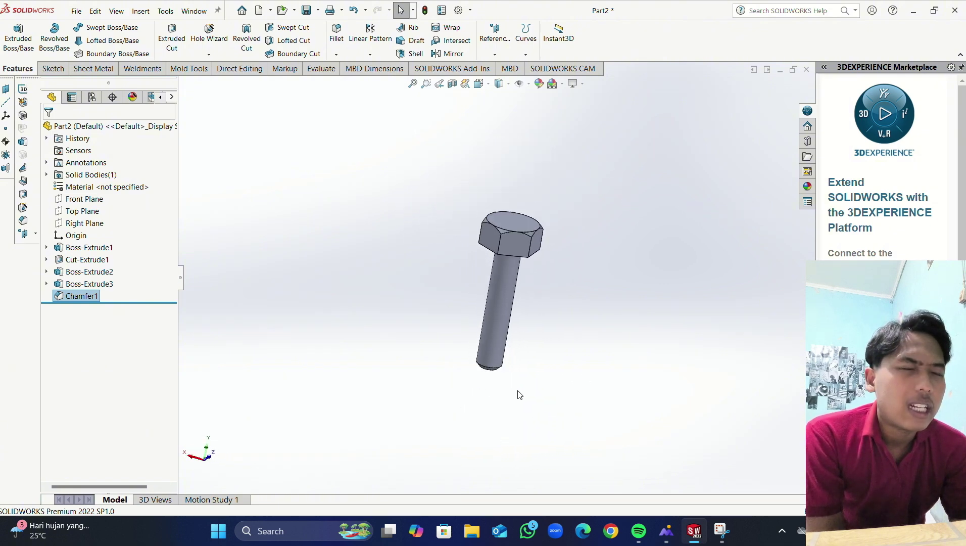
pyautogui.scroll(-4, 457, 404)
pyautogui.scroll(-2, 593, 185)
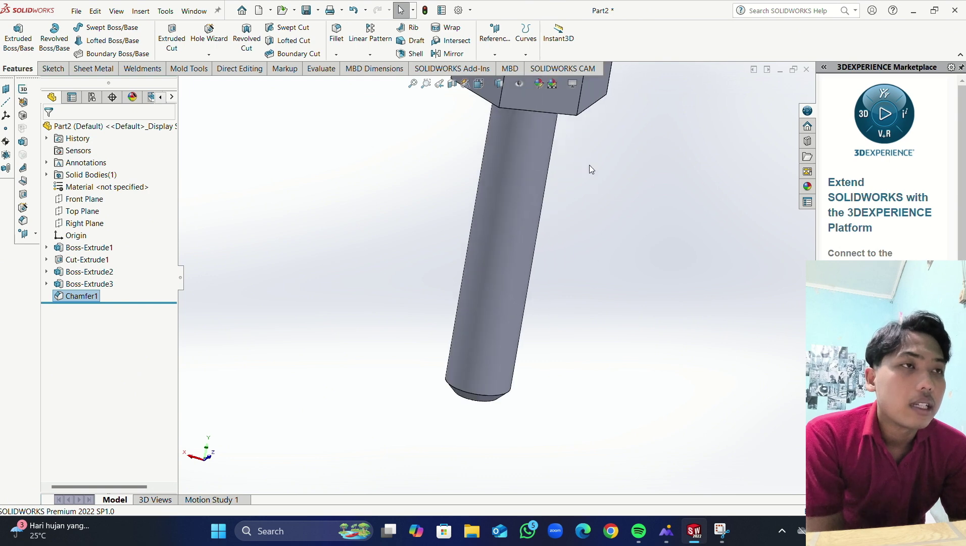
pyautogui.moveTo(607, 295); pyautogui.dragTo(454, 355, button='middle')
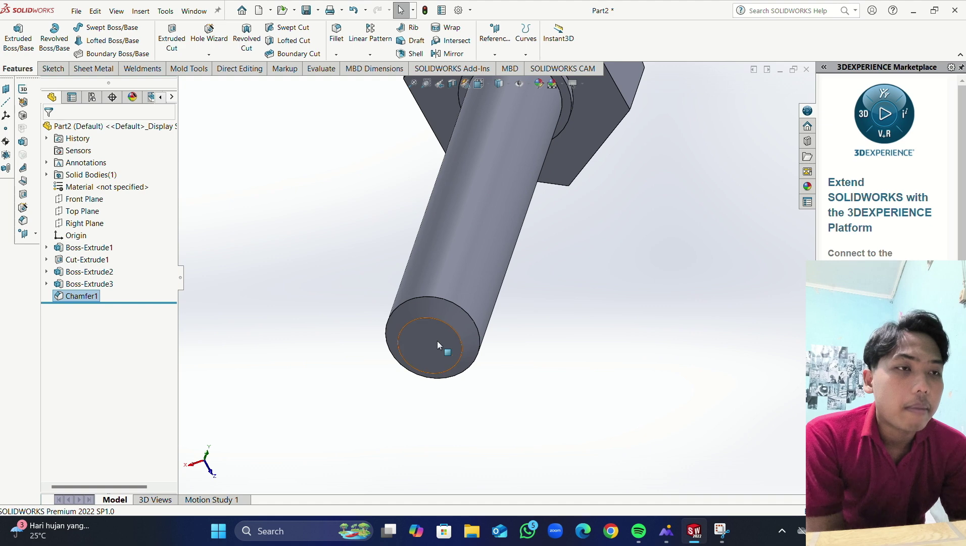
pyautogui.rightClick(437, 341)
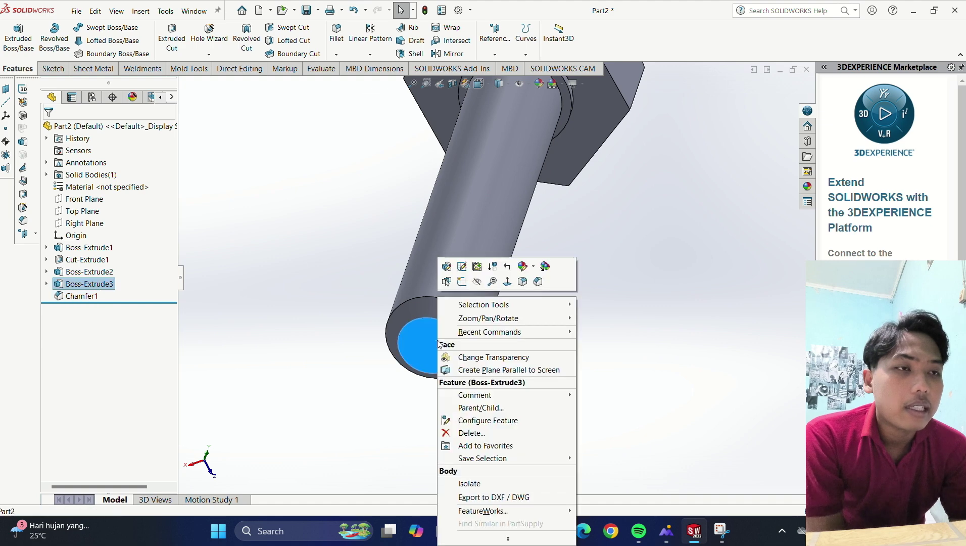
pyautogui.click(465, 290)
pyautogui.moveTo(578, 120)
pyautogui.mouseDown(button='middle')
pyautogui.moveTo(577, 171)
pyautogui.moveTo(566, 132)
pyautogui.mouseUp(button='middle')
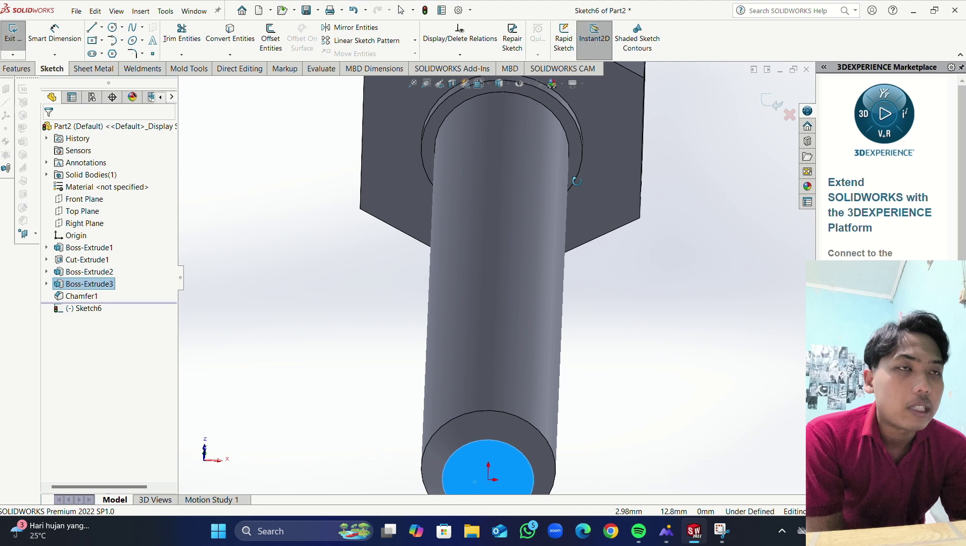
pyautogui.click(522, 419)
pyautogui.click(230, 33)
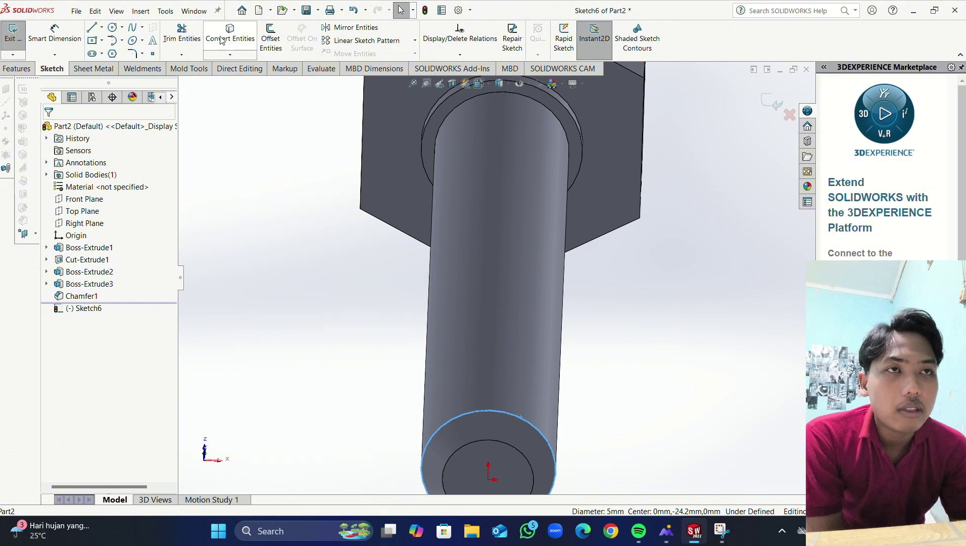
# Step: Create a helix from the converted circle by height 24.5 mm and constant pitch 0.8 mm, reversed, clockwise, with a 270° start angle
pyautogui.scroll(4, 391, 377)
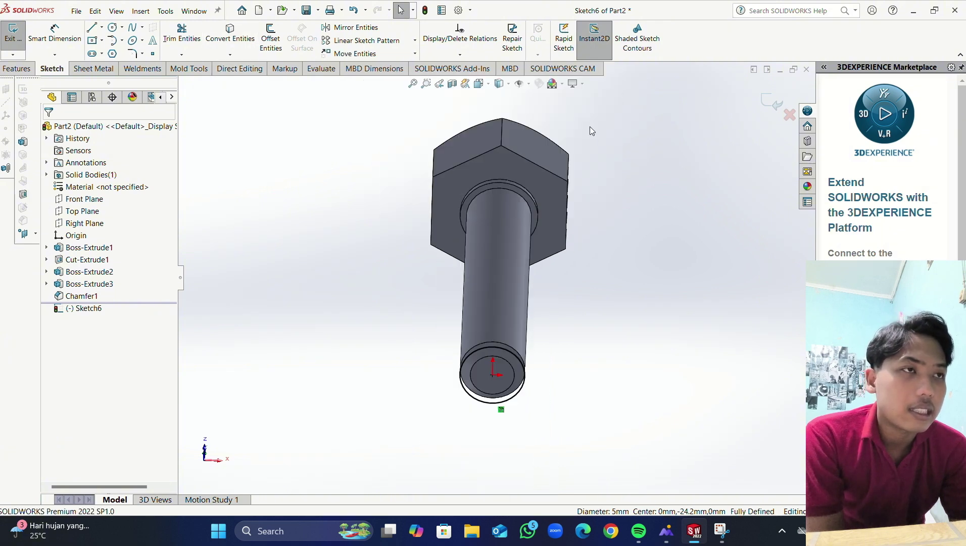
pyautogui.moveTo(556, 116); pyautogui.dragTo(375, 137, button='middle')
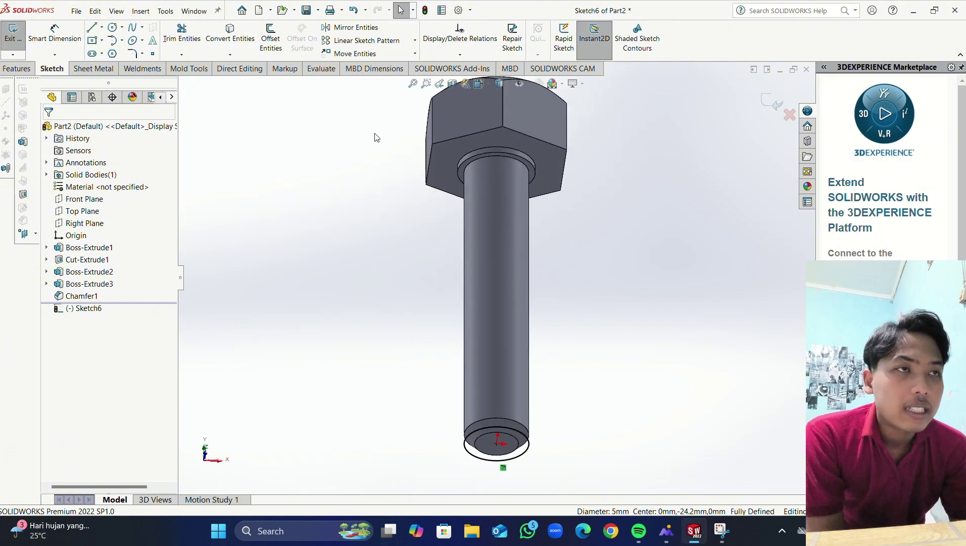
pyautogui.click(17, 69)
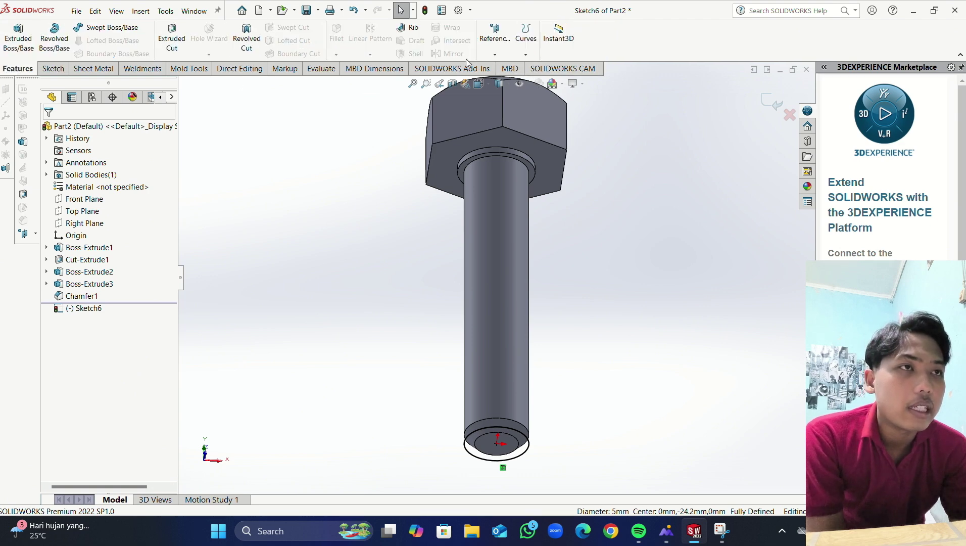
pyautogui.click(527, 54)
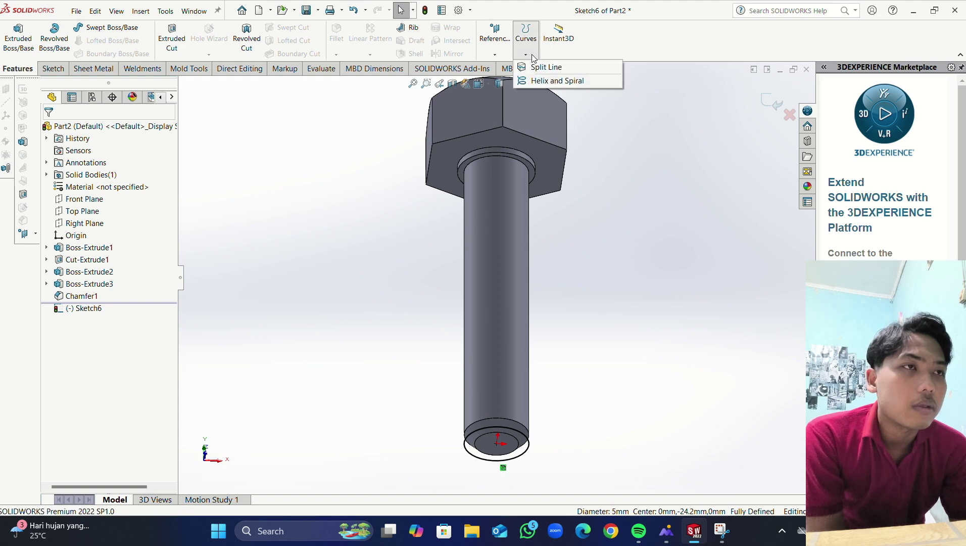
pyautogui.click(555, 80)
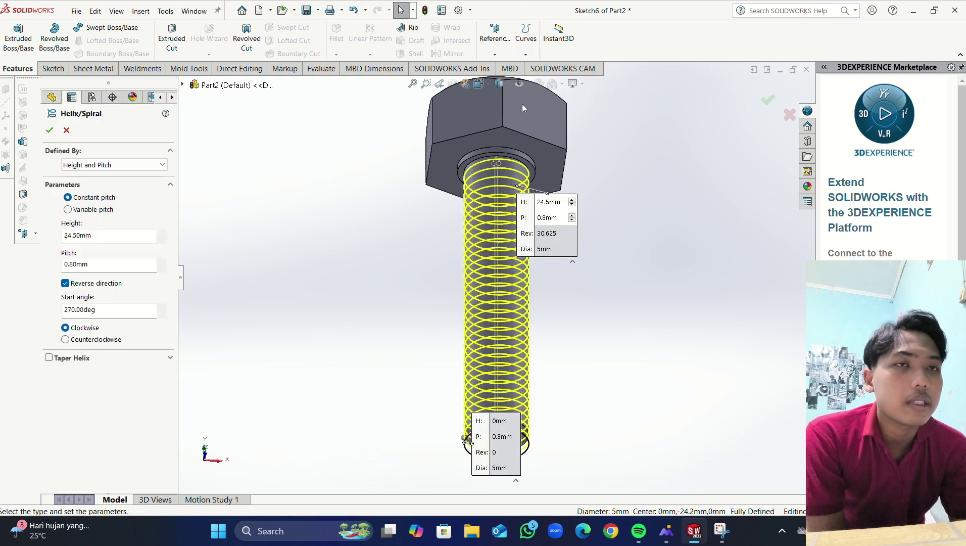
pyautogui.click(138, 167)
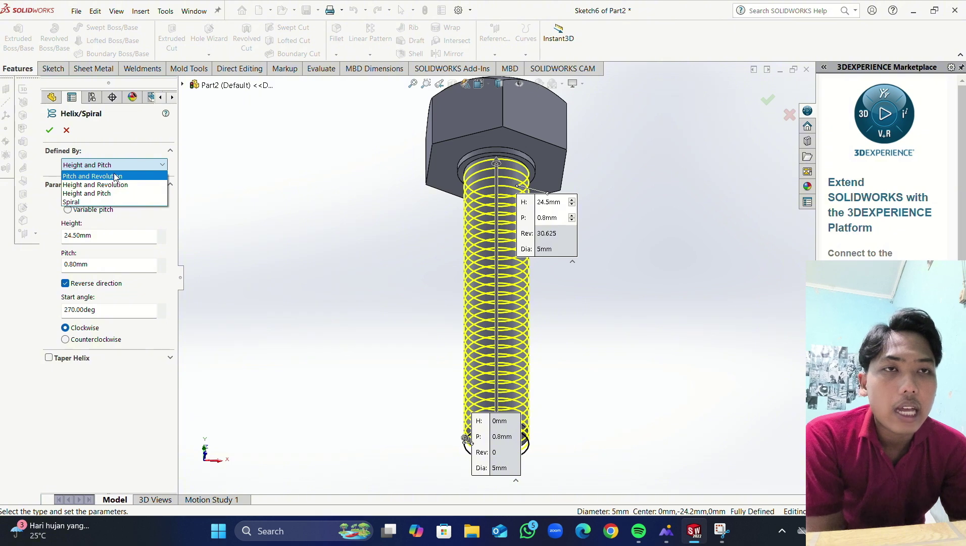
pyautogui.click(144, 165)
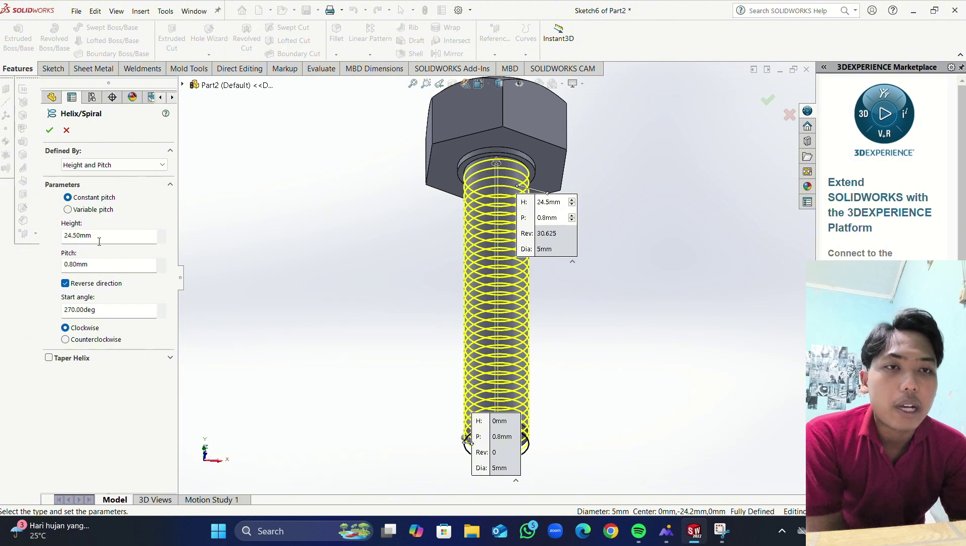
pyautogui.click(48, 132)
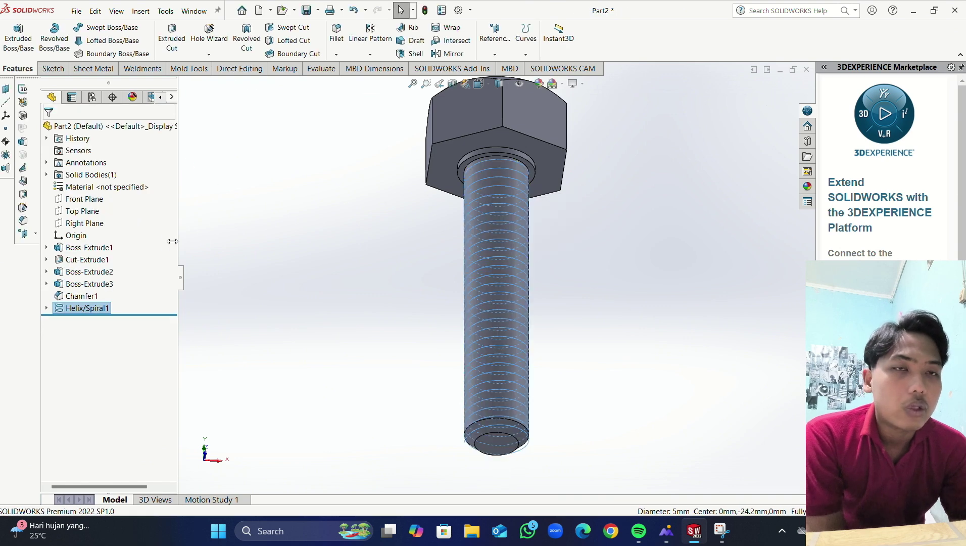
# Step: On the Front Plane, sketch a closed trapezoid beside the shank, with its short vertical side about 1.8 mm long facing the shank
pyautogui.rightClick(101, 200)
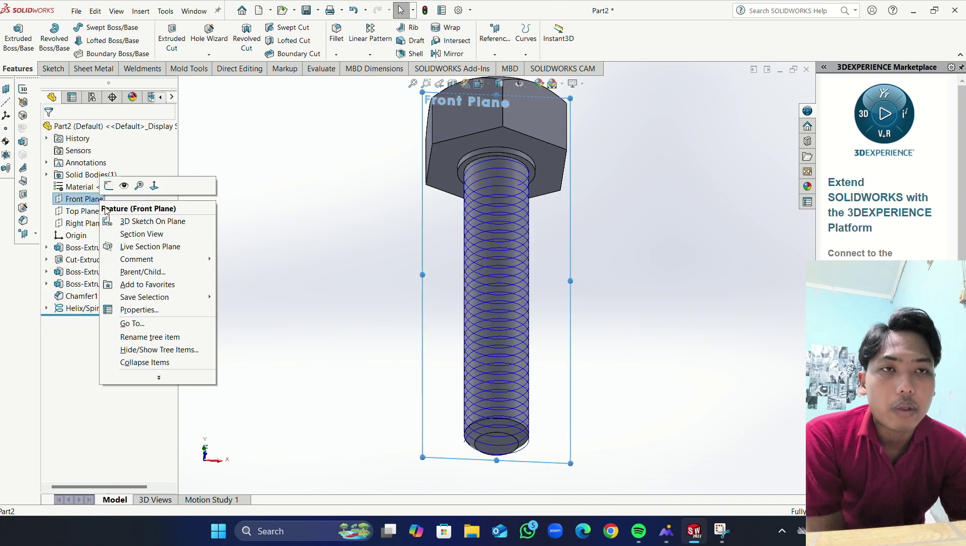
pyautogui.click(155, 186)
pyautogui.rightClick(98, 200)
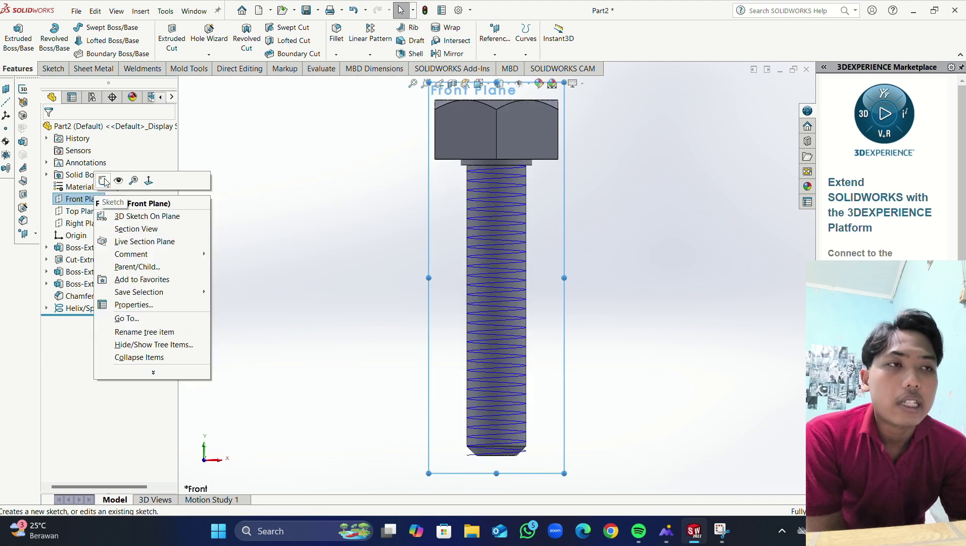
pyautogui.click(104, 180)
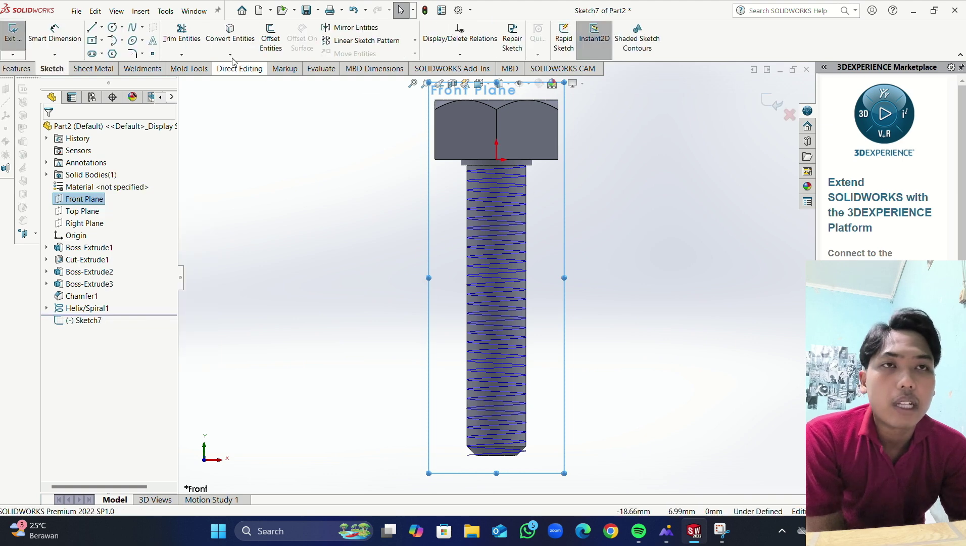
pyautogui.click(93, 28)
pyautogui.scroll(-2, 615, 212)
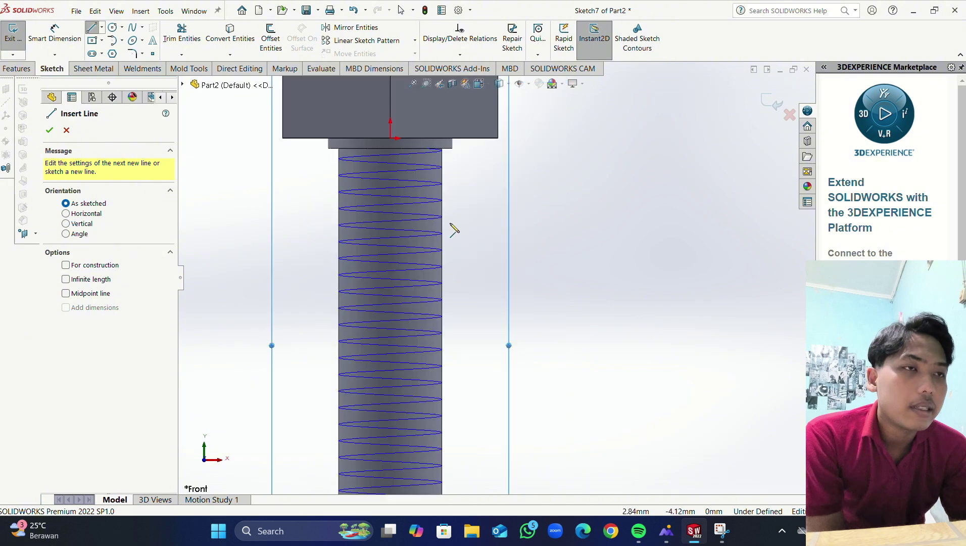
pyautogui.moveTo(467, 225); pyautogui.dragTo(467, 262)
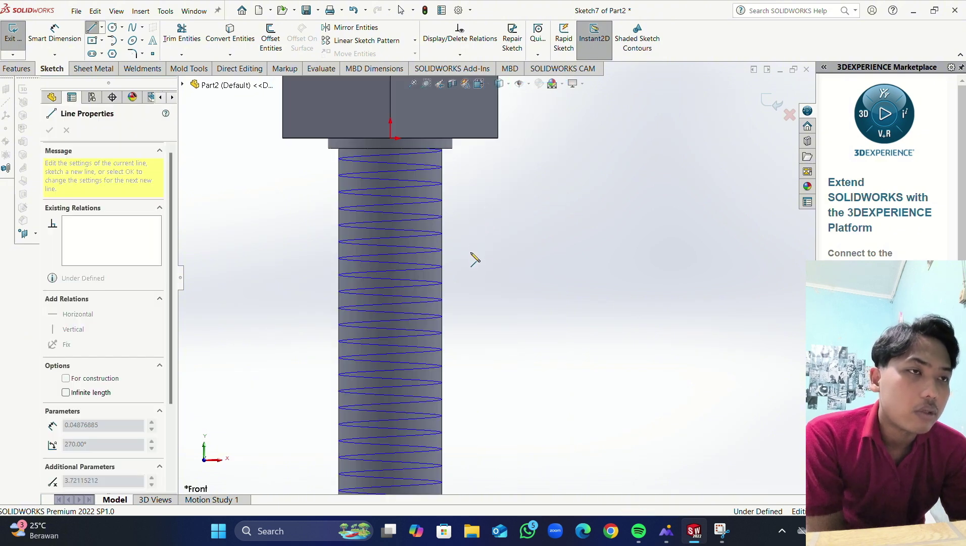
pyautogui.click(468, 263)
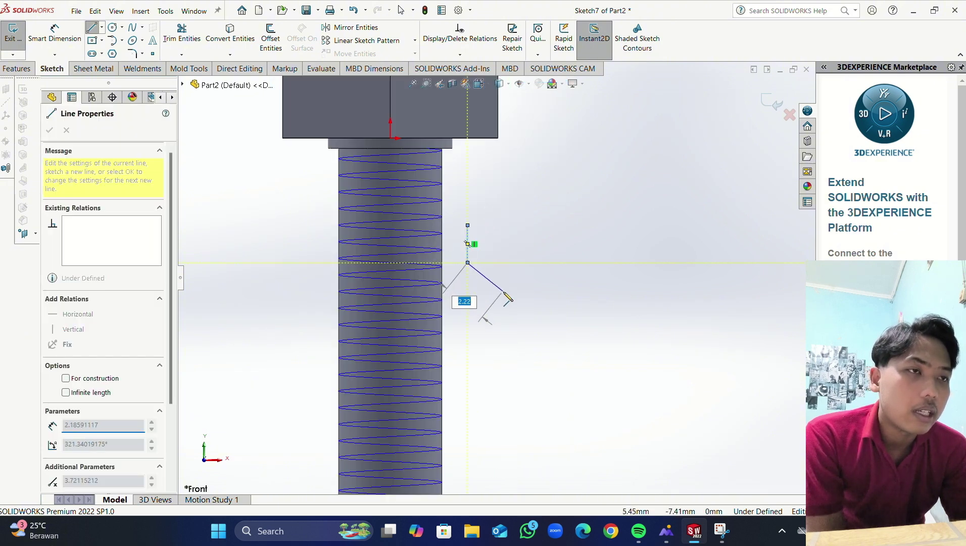
pyautogui.click(507, 291)
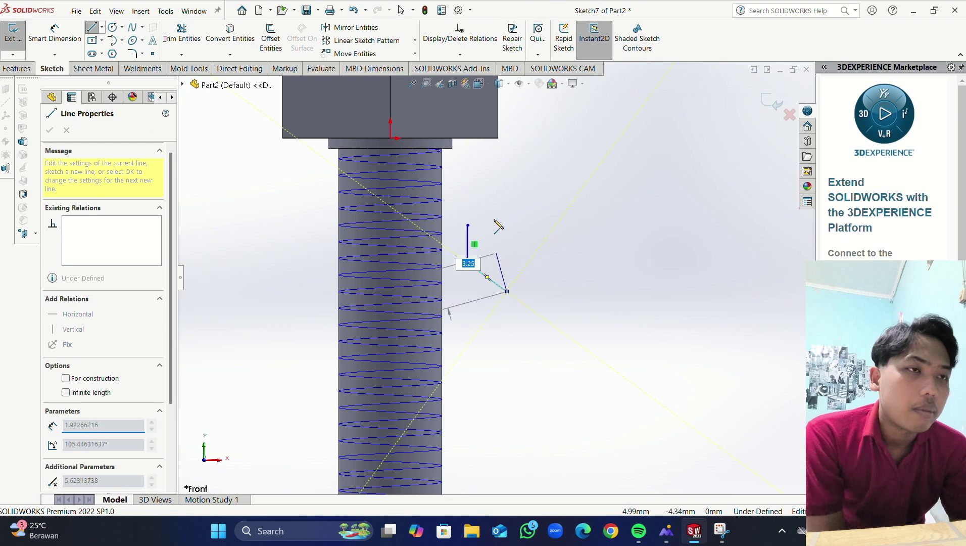
pyautogui.click(507, 189)
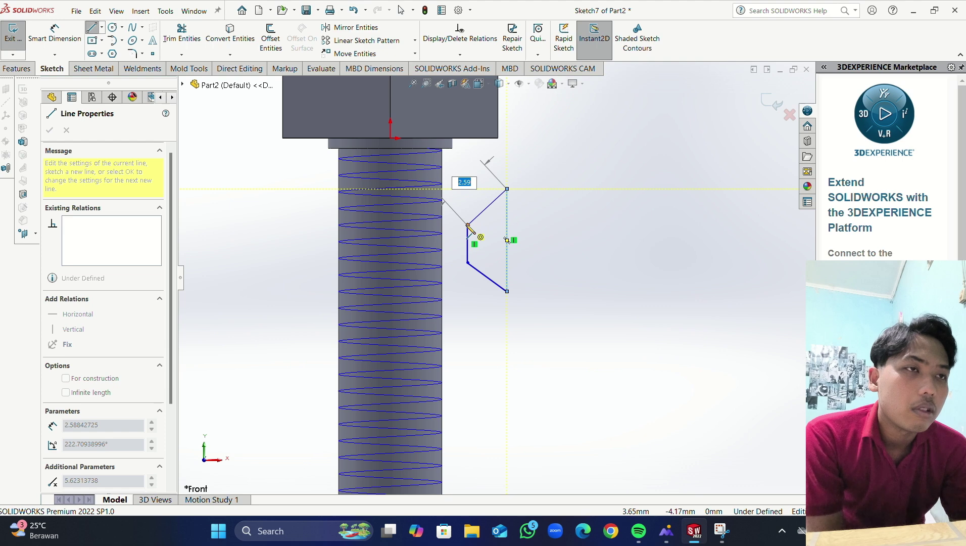
pyautogui.click(468, 226)
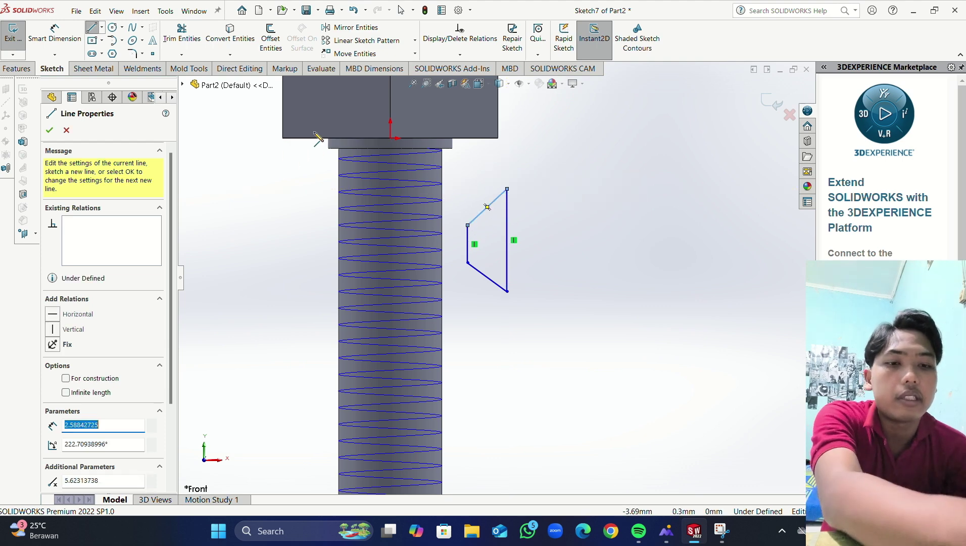
pyautogui.press('Escape')
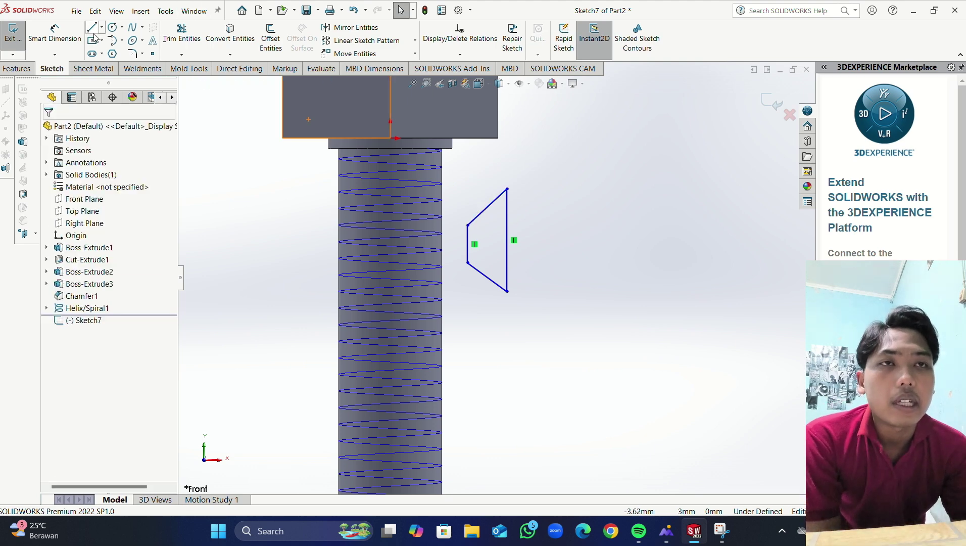
# Step: Dimension the trapezoid's short vertical side to 0.2 mm and its long vertical side to 1 mm
pyautogui.click(55, 32)
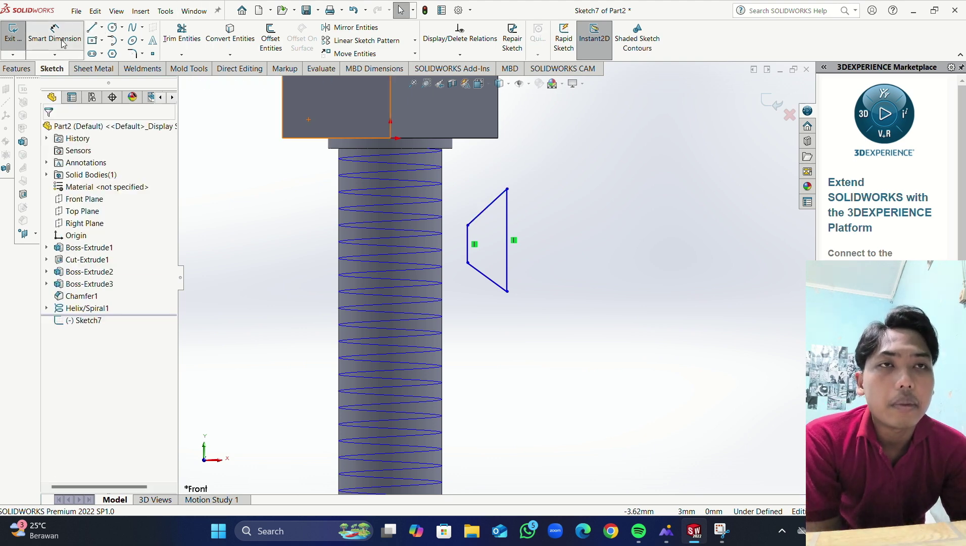
pyautogui.click(467, 245)
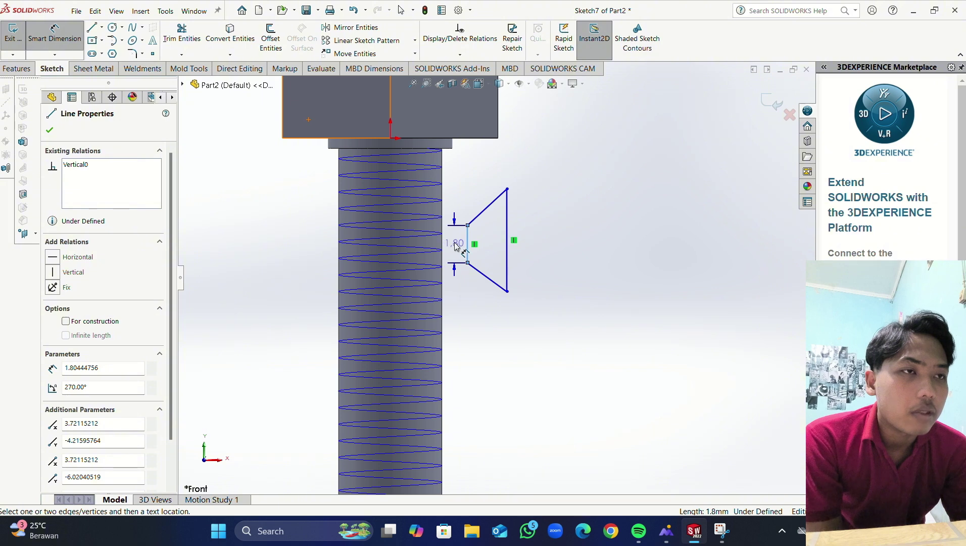
pyautogui.click(459, 246)
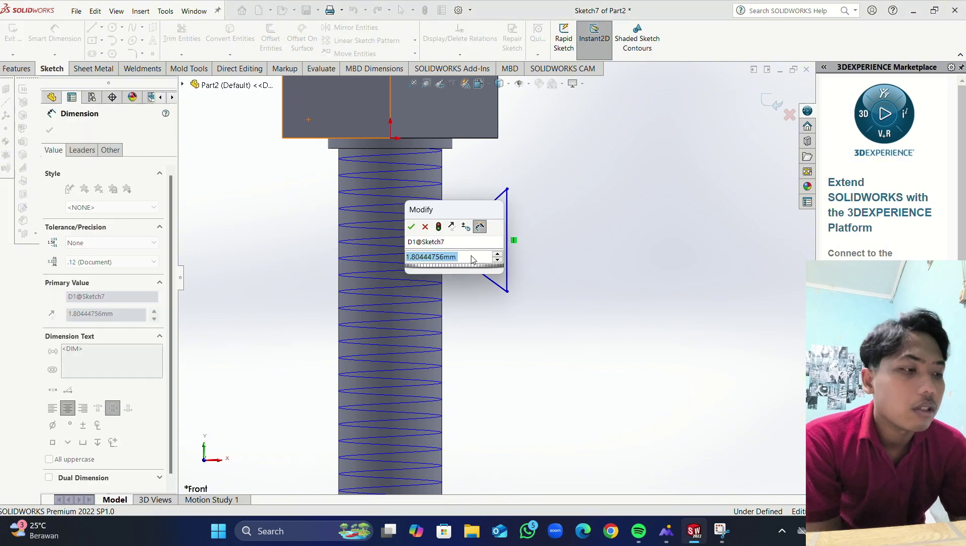
pyautogui.write('0.2')
pyautogui.press('Return')
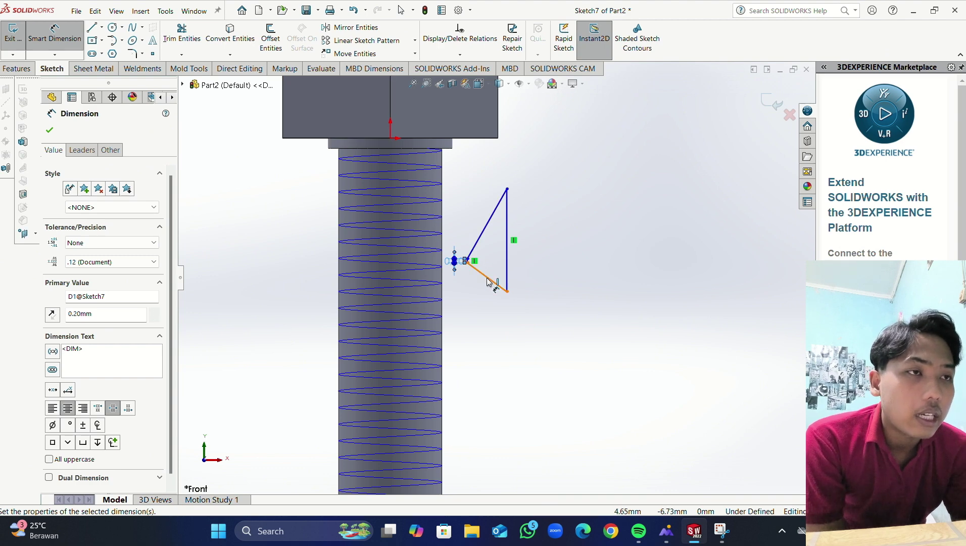
pyautogui.click(507, 267)
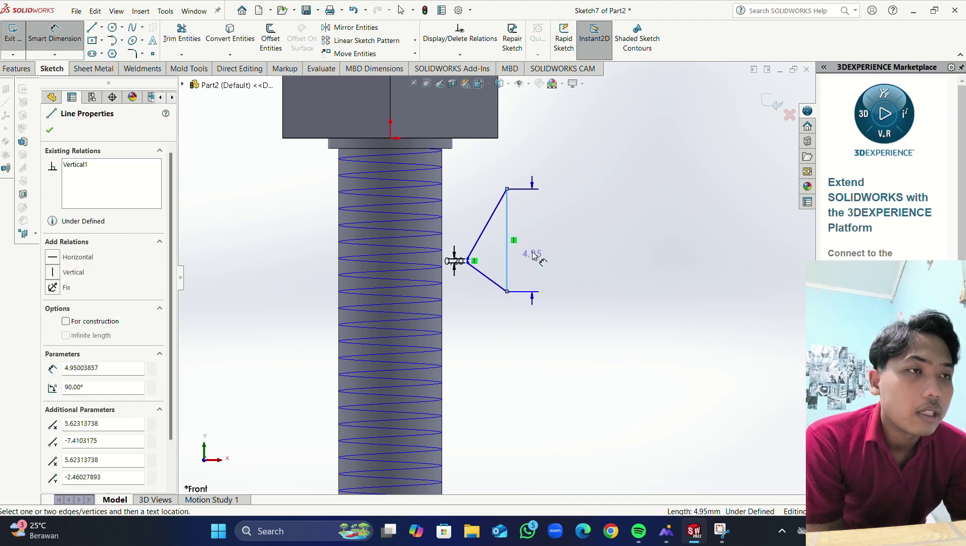
pyautogui.click(531, 253)
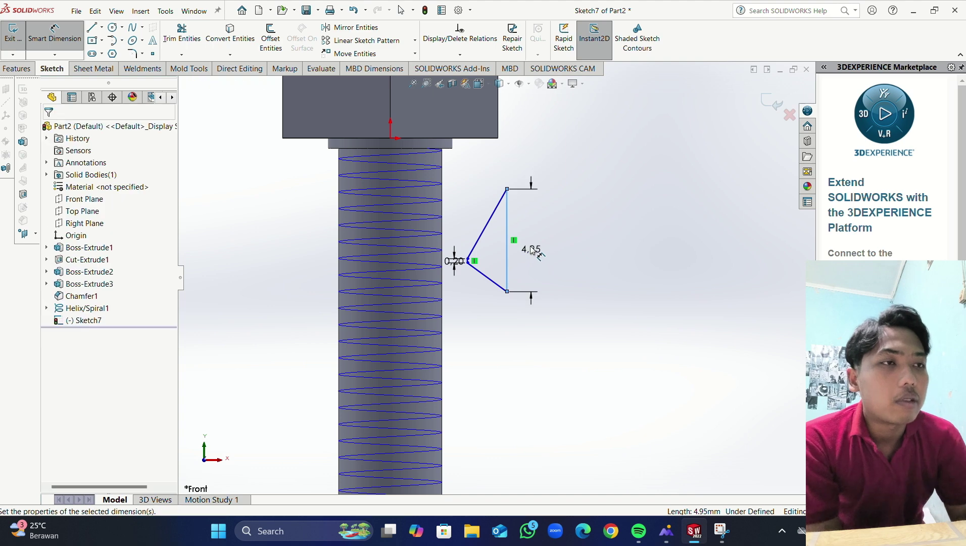
pyautogui.write('1')
pyautogui.press('Return')
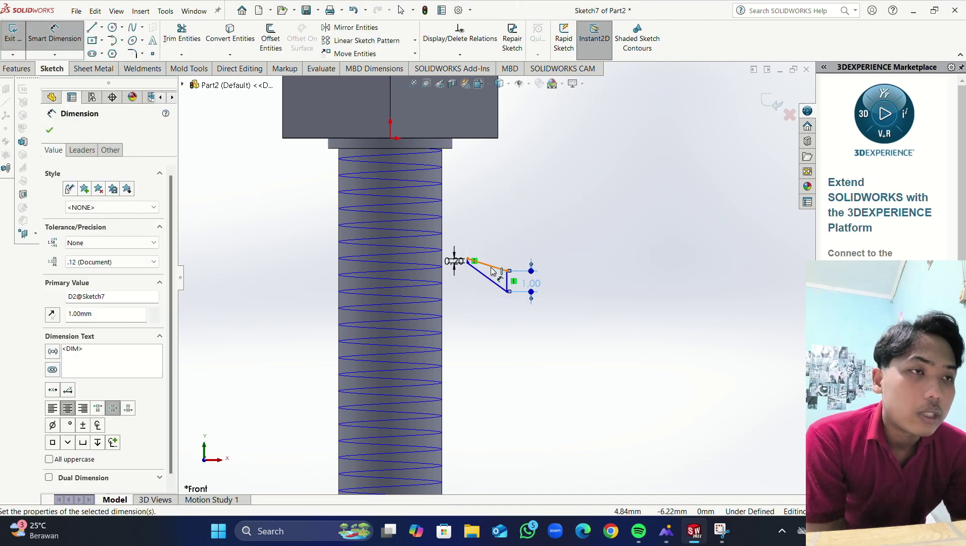
# Step: Dimension the upper slanted side's horizontal span to 0.6 mm and the lower slanted side's length to 0.6 mm
pyautogui.click(501, 267)
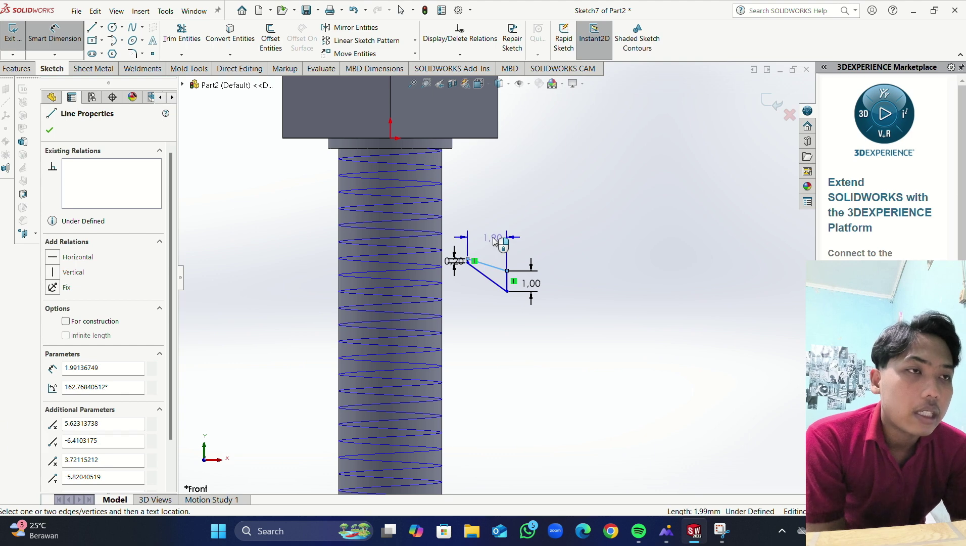
pyautogui.click(496, 241)
pyautogui.write('0.6')
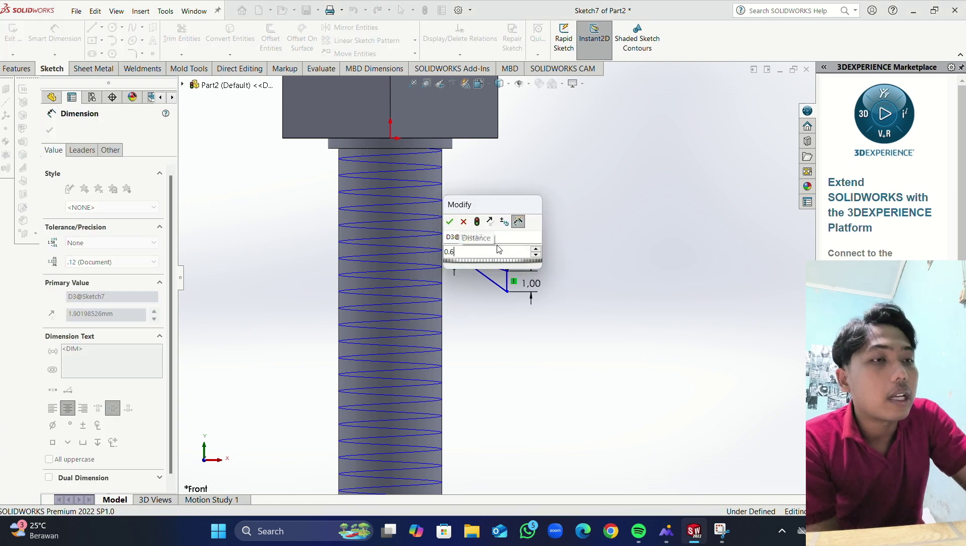
pyautogui.press('Return')
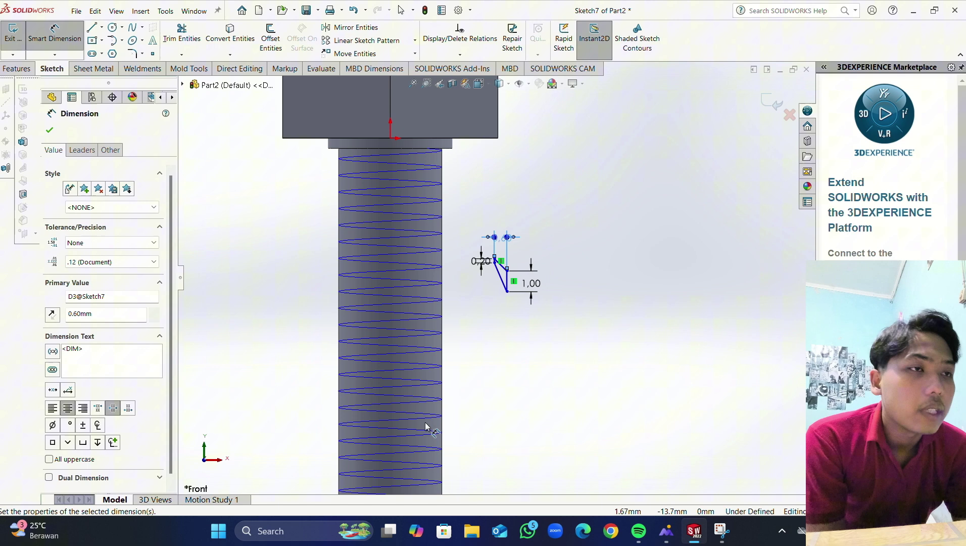
pyautogui.click(501, 277)
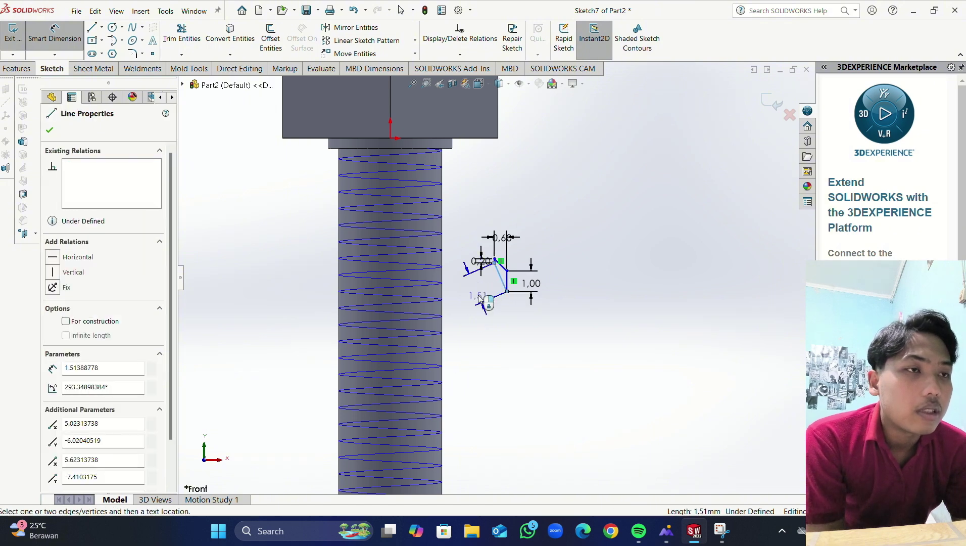
pyautogui.click(480, 299)
pyautogui.write('0.6')
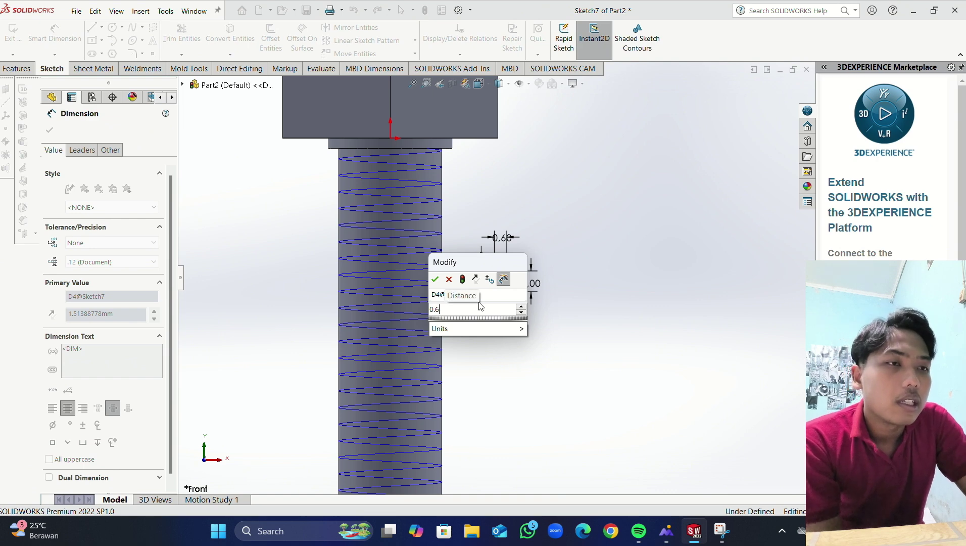
pyautogui.press('Return')
pyautogui.scroll(-5, 512, 273)
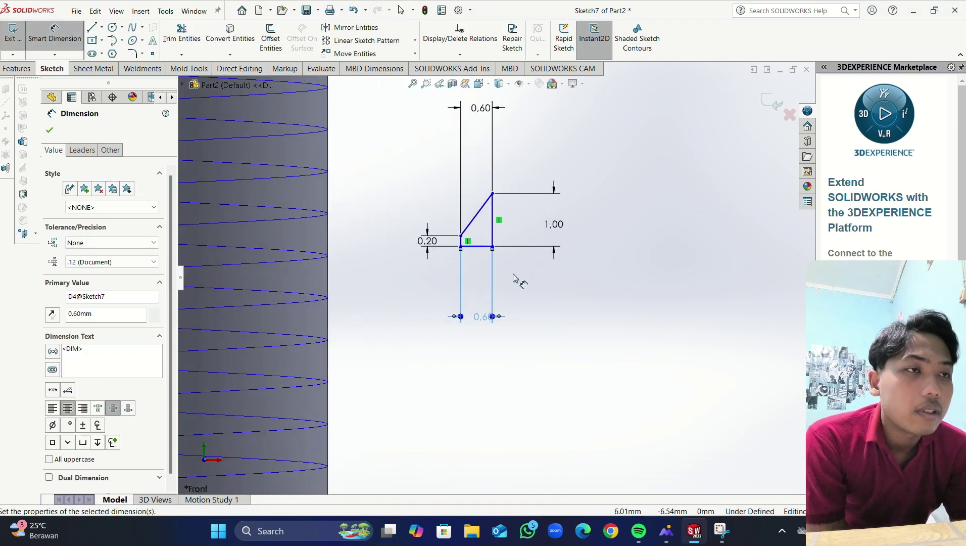
pyautogui.scroll(-3, 512, 273)
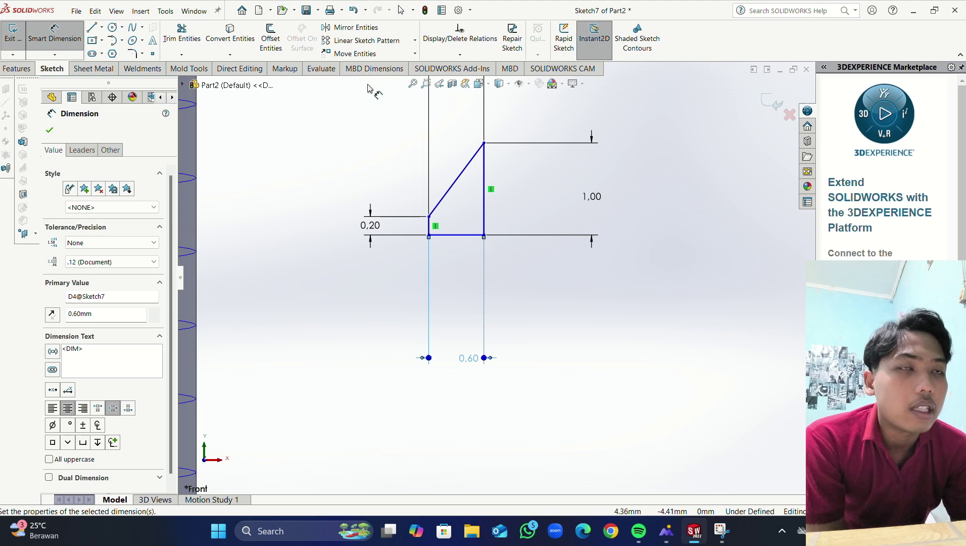
# Step: Undo the lower slanted side's length value and set that dimension to 0.6 mm again
pyautogui.click(353, 10)
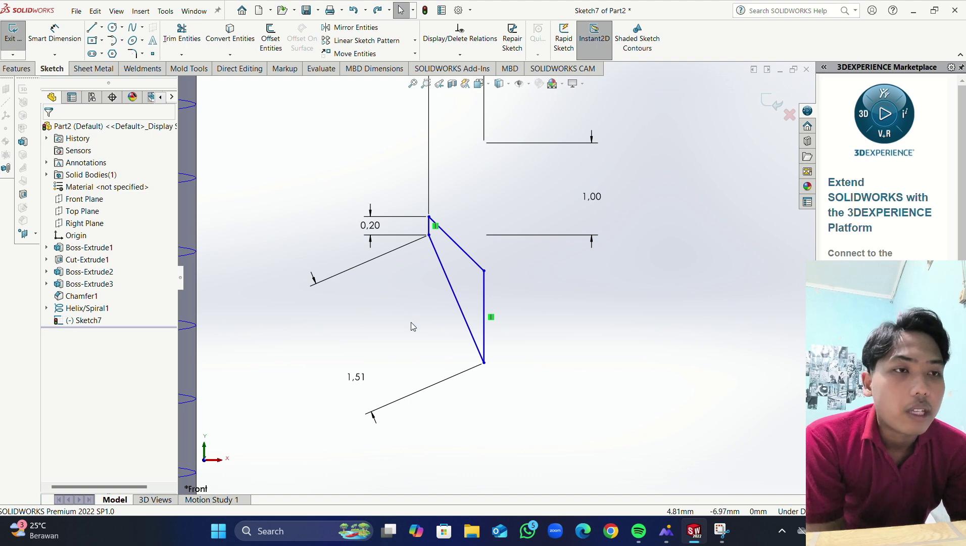
pyautogui.doubleClick(357, 391)
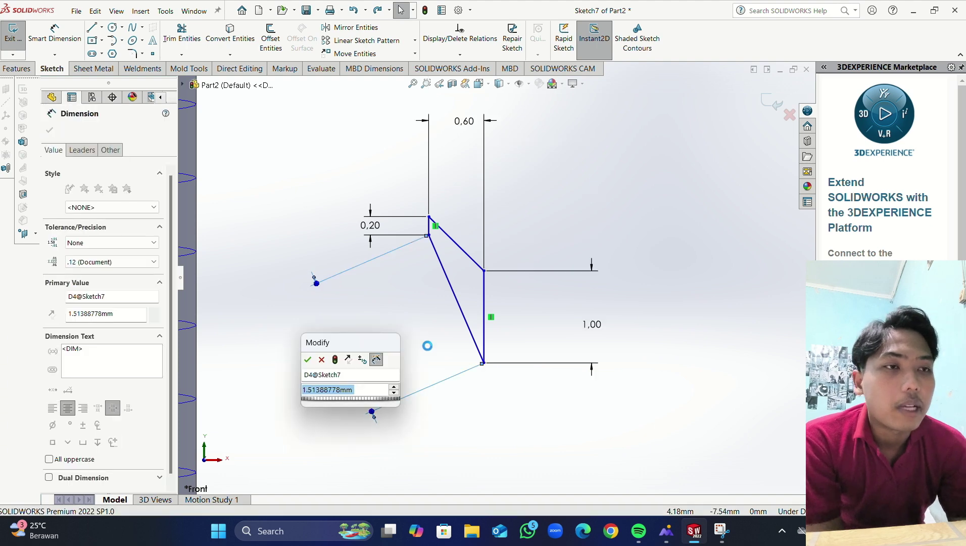
pyautogui.write('0.6')
pyautogui.press('Return')
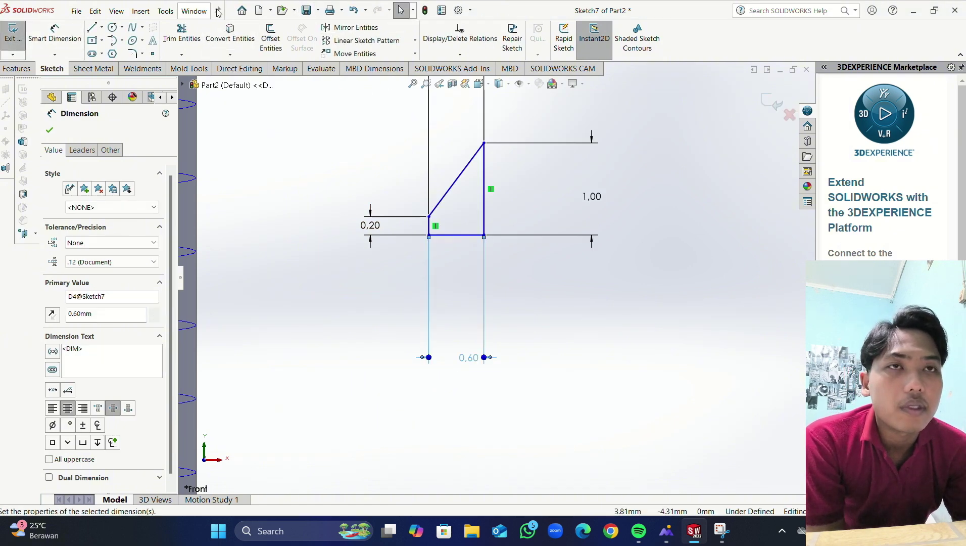
# Step: Undo the latest dimension edits back to the long side's value, and delete the whole trapezoid with its remaining dimensions
pyautogui.click(353, 11)
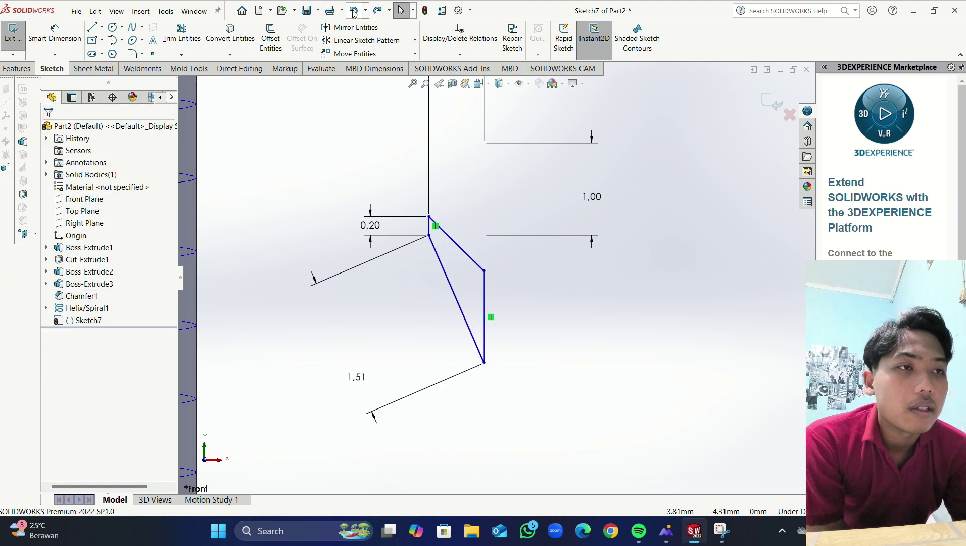
pyautogui.click(354, 11)
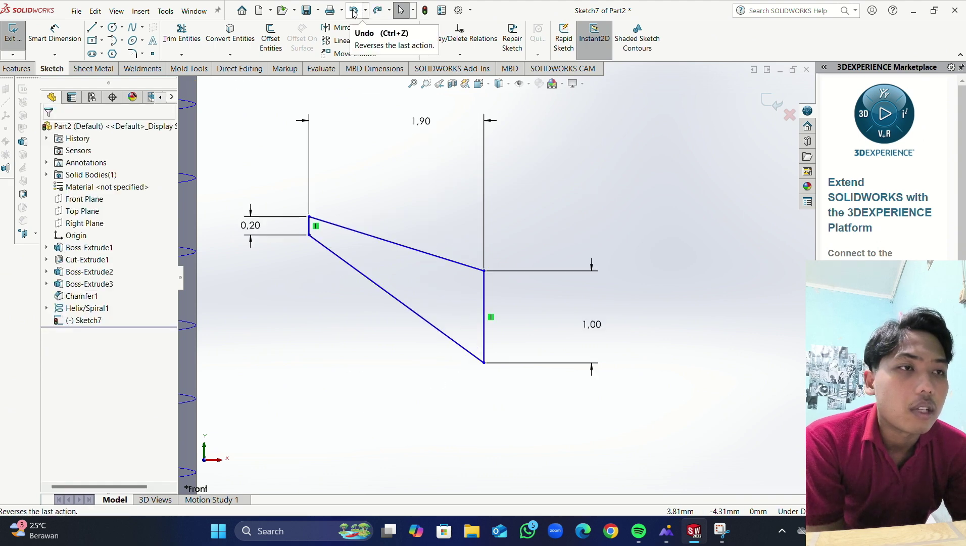
pyautogui.click(354, 11)
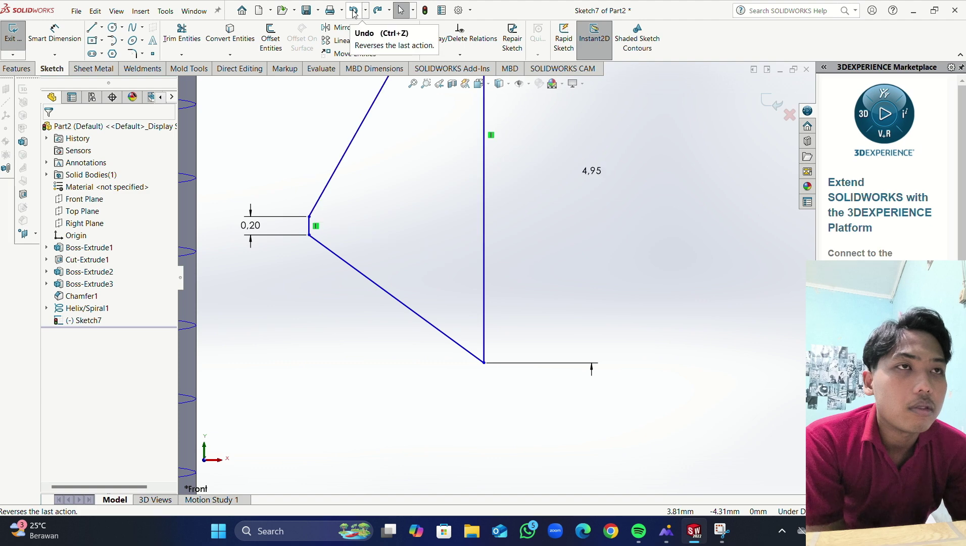
pyautogui.scroll(5, 437, 204)
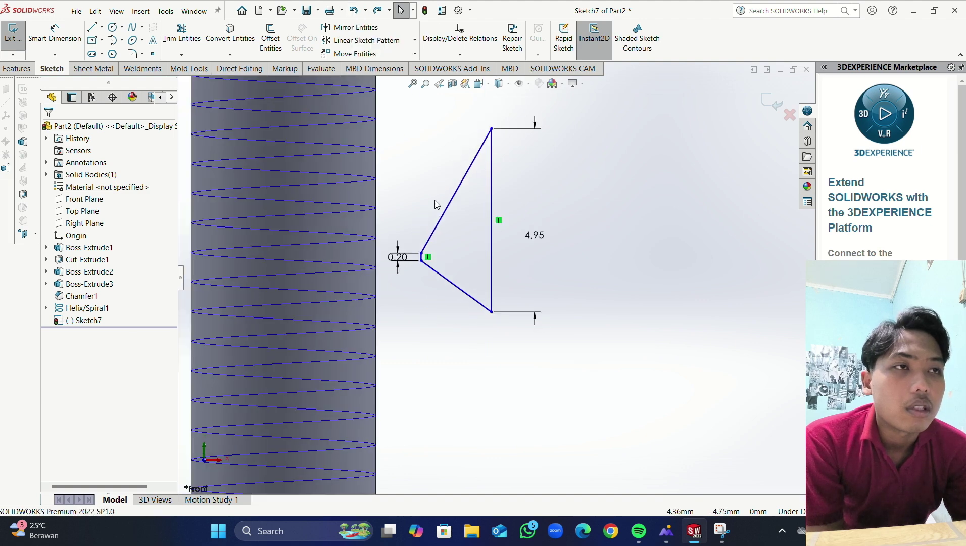
pyautogui.moveTo(604, 184)
pyautogui.mouseDown()
pyautogui.moveTo(416, 374)
pyautogui.moveTo(403, 166)
pyautogui.moveTo(445, 106)
pyautogui.moveTo(459, 125)
pyautogui.mouseUp()
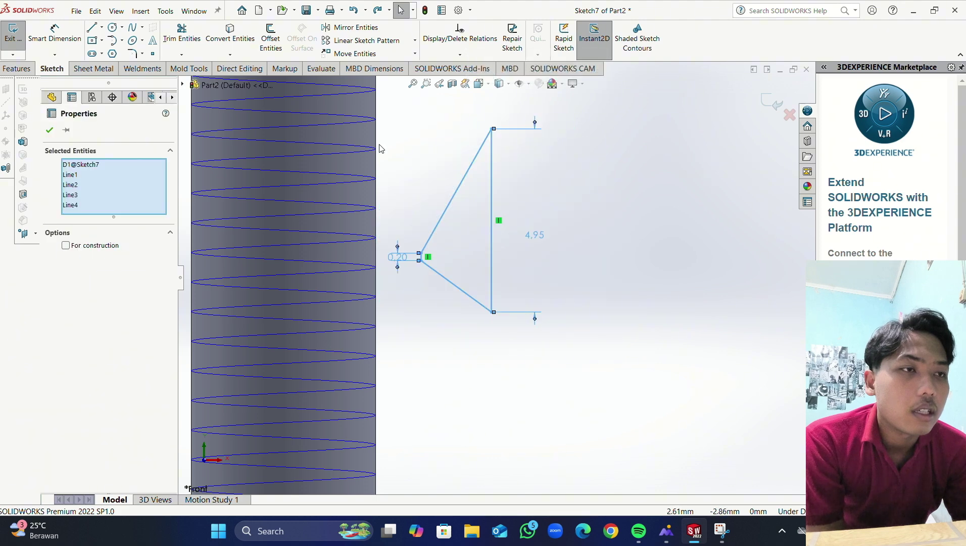
pyautogui.press('Delete')
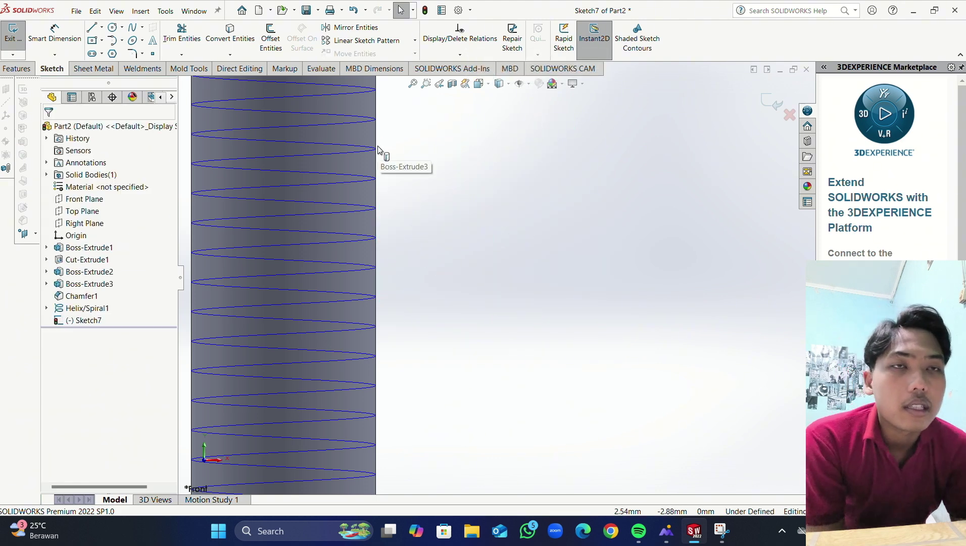
# Step: Beside the shank, sketch a 0.2 mm vertical line and a slanted line about 0.6 mm long running down and away from its lower end
pyautogui.click(94, 27)
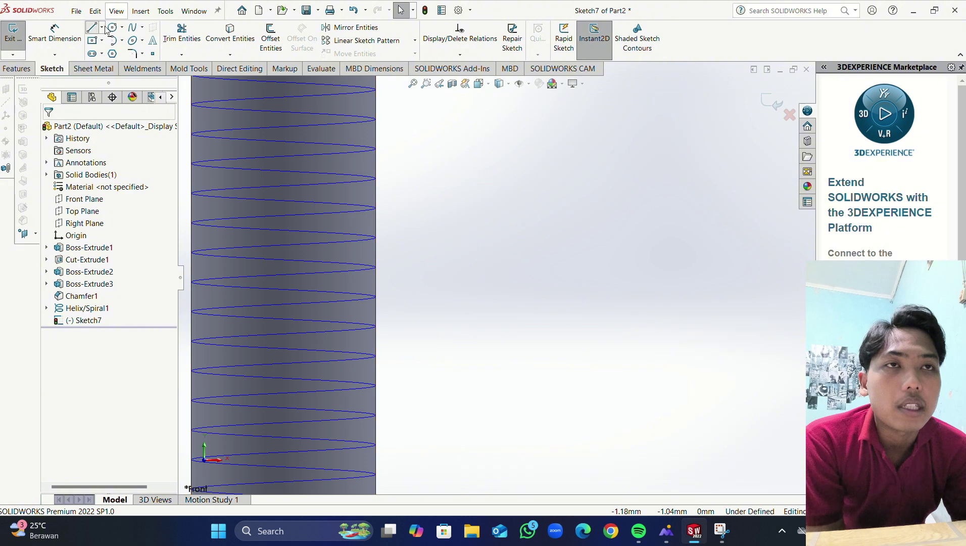
pyautogui.click(425, 216)
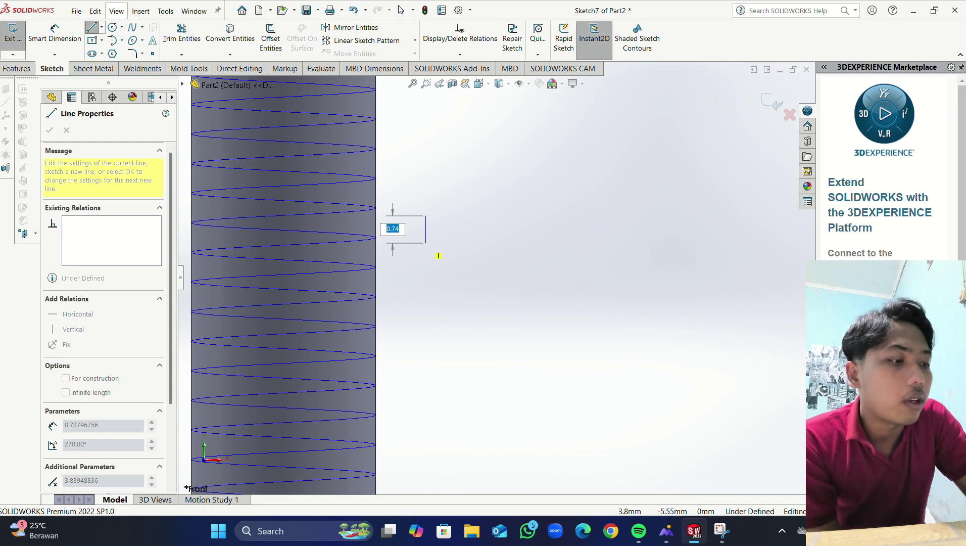
pyautogui.press('Return')
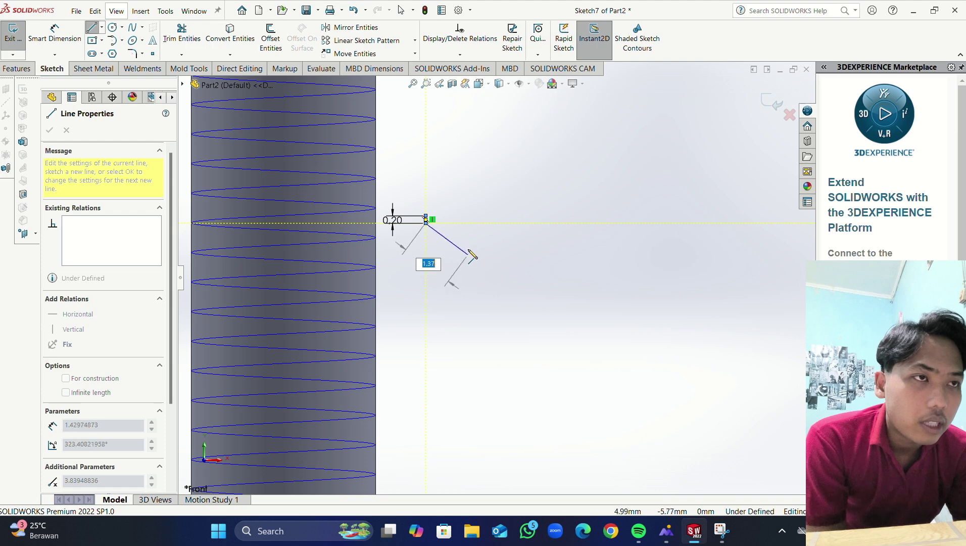
pyautogui.scroll(-3, 464, 256)
pyautogui.scroll(-2, 464, 255)
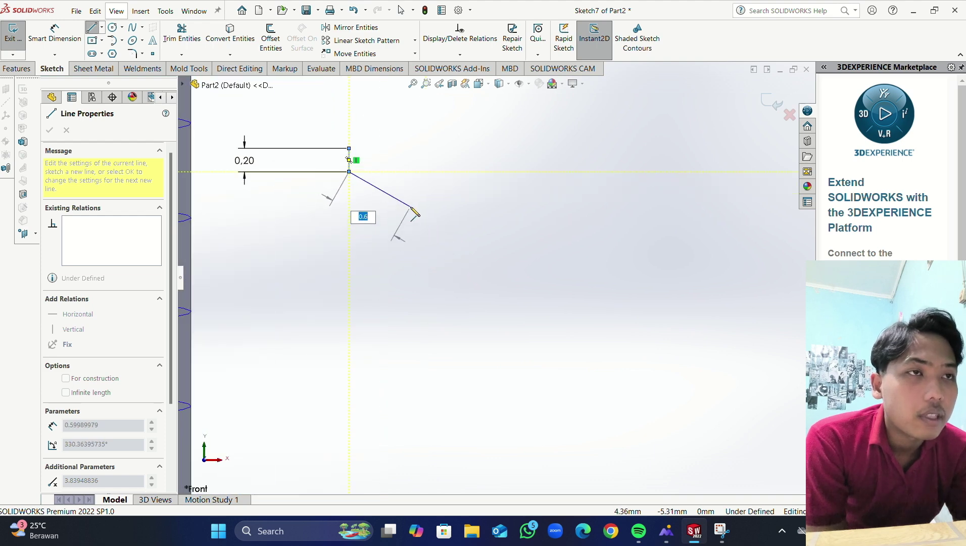
pyautogui.click(410, 206)
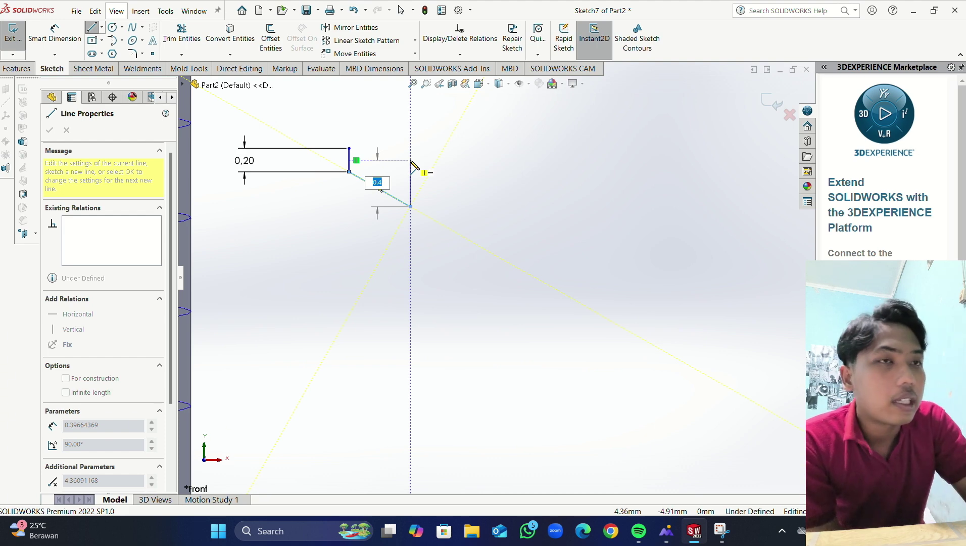
pyautogui.click(410, 160)
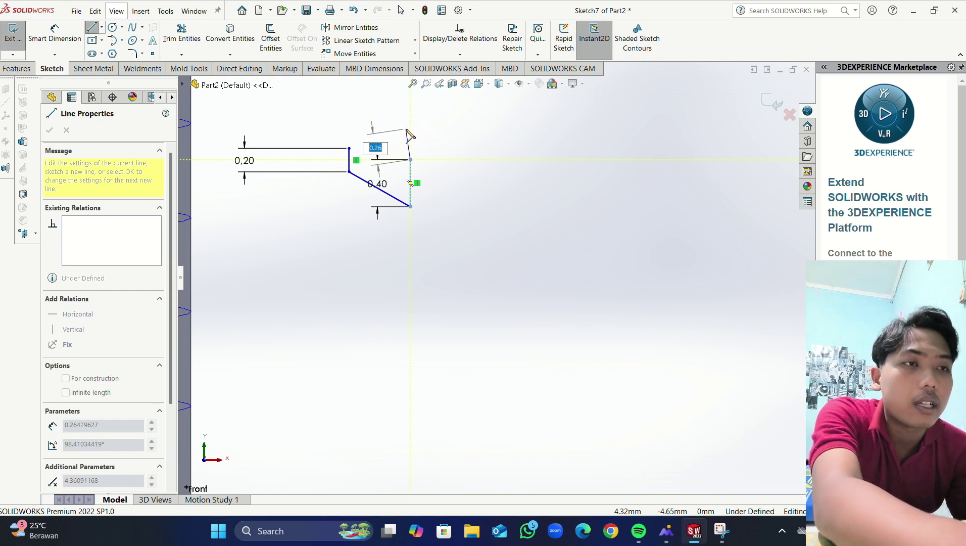
pyautogui.press('Escape')
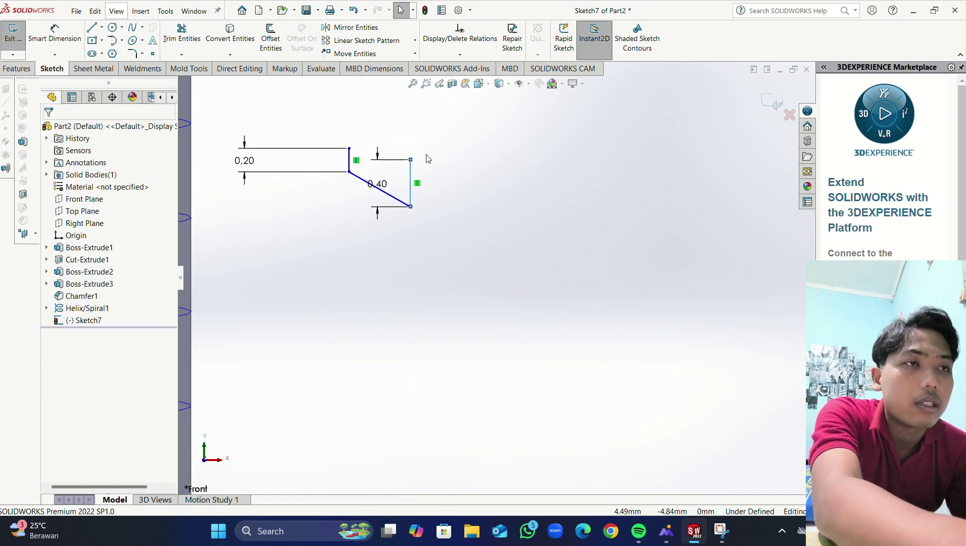
pyautogui.click(413, 184)
pyautogui.press('Delete')
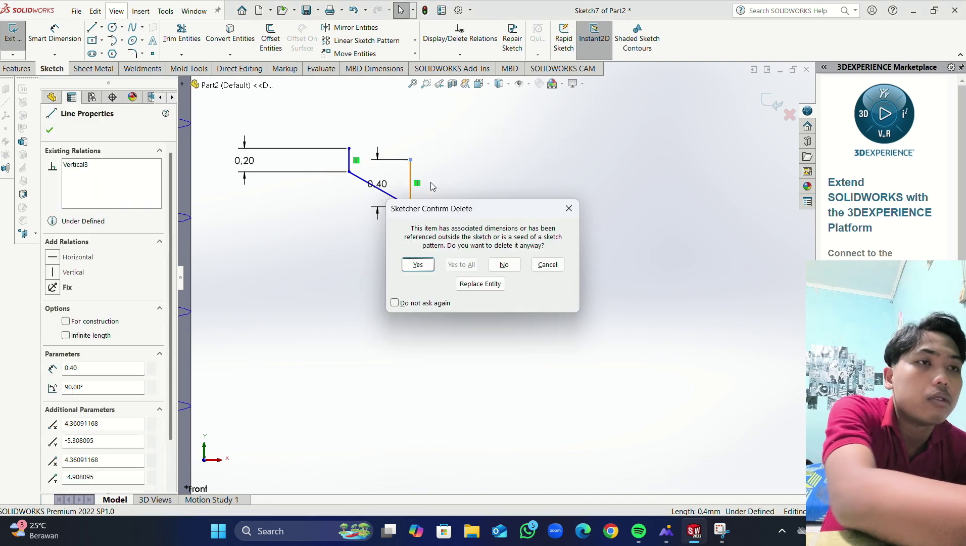
pyautogui.click(418, 264)
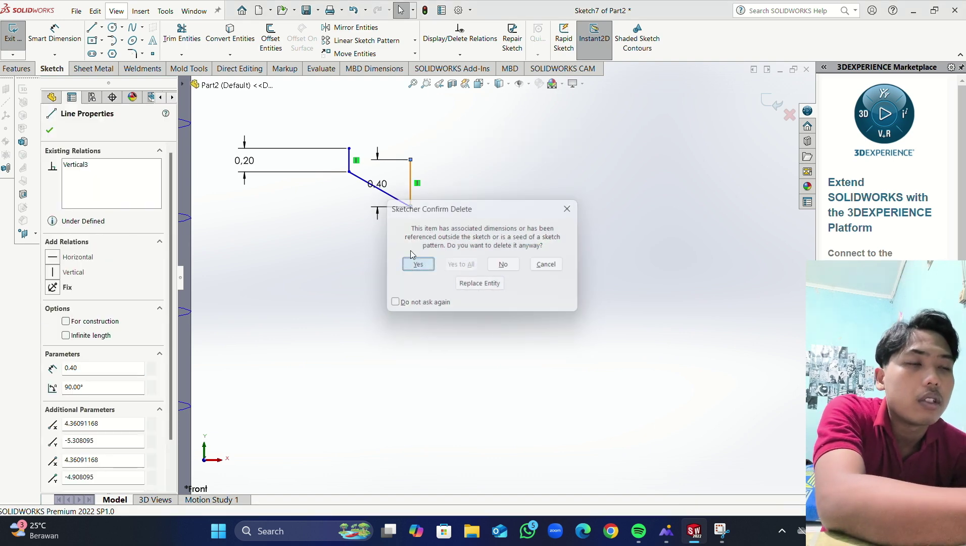
# Step: Draw the long vertical side up from the slanted line's free end and close the trapezoid with a slanted side about 0.66 mm long
pyautogui.click(92, 27)
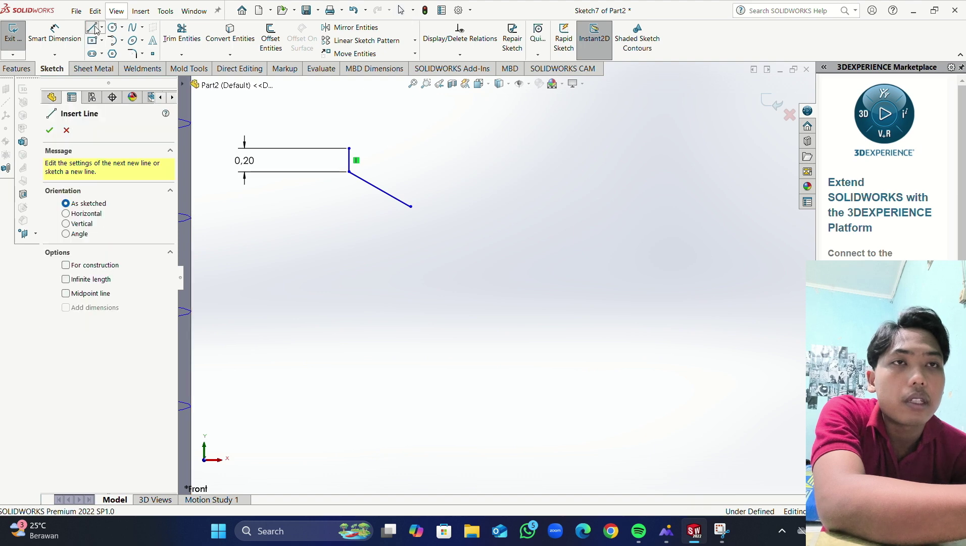
pyautogui.click(411, 206)
pyautogui.click(410, 101)
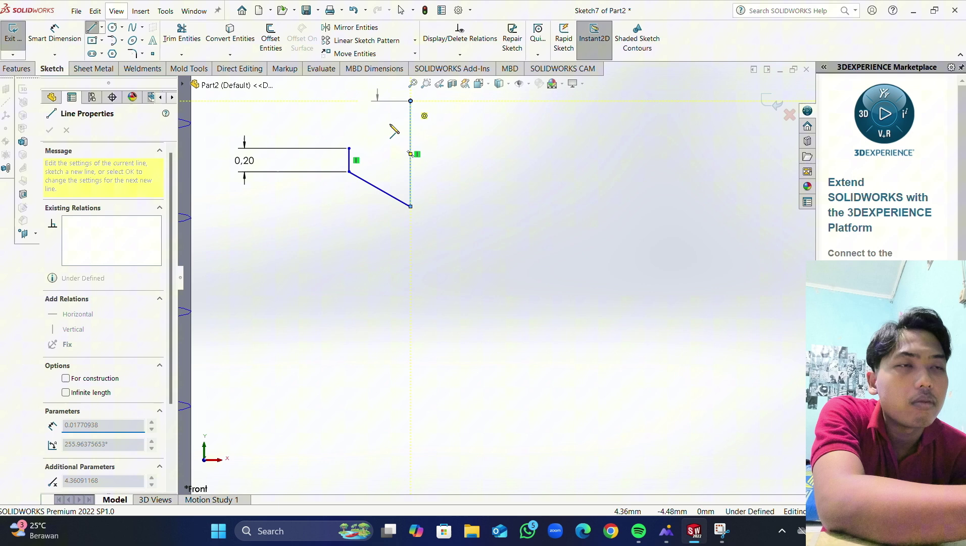
pyautogui.click(350, 149)
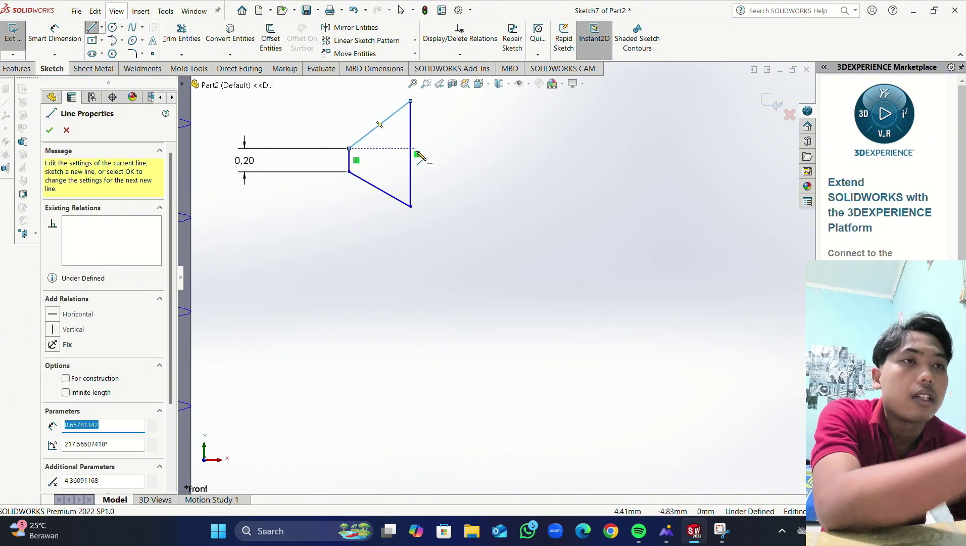
# Step: Dimension the trapezoid's upper slanted side at 0.6 mm
pyautogui.press('Escape')
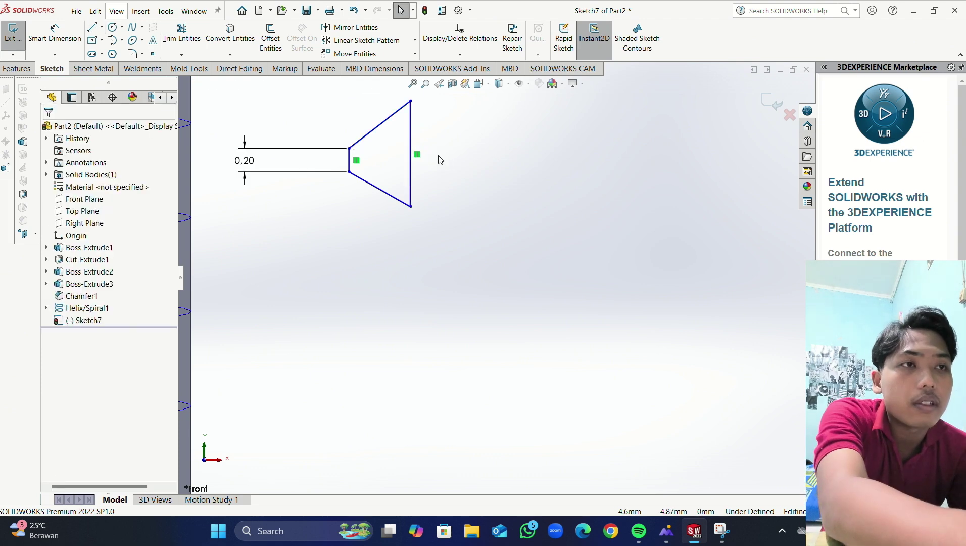
pyautogui.scroll(-2, 396, 141)
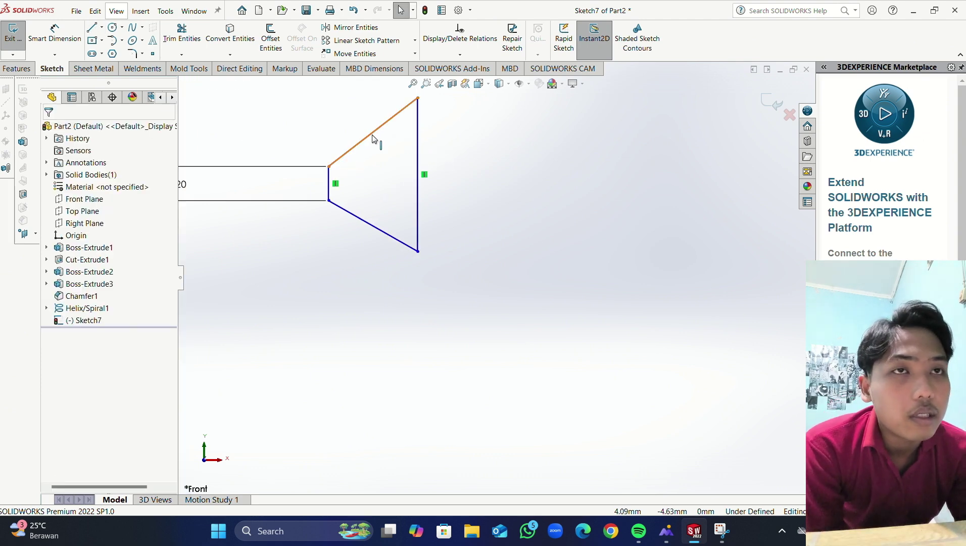
pyautogui.click(54, 33)
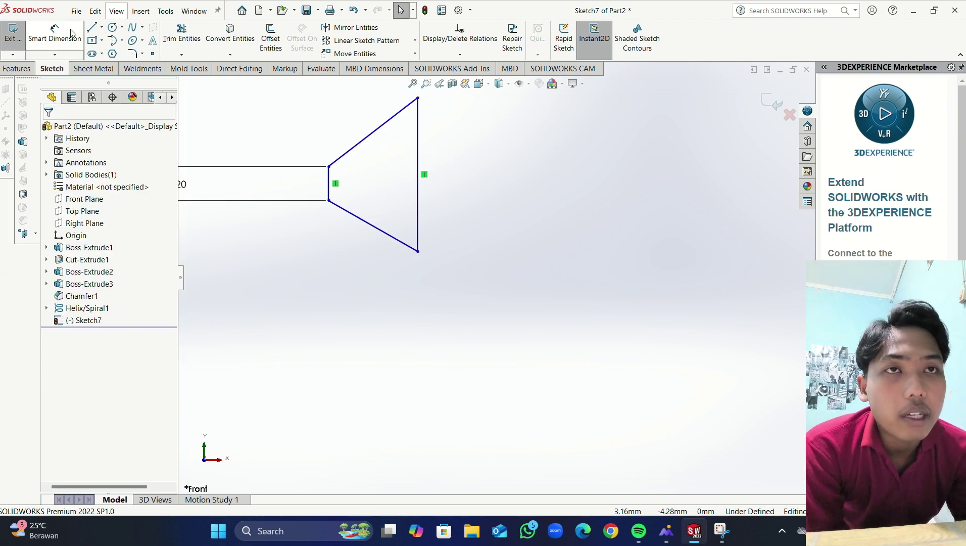
pyautogui.click(368, 137)
pyautogui.click(357, 120)
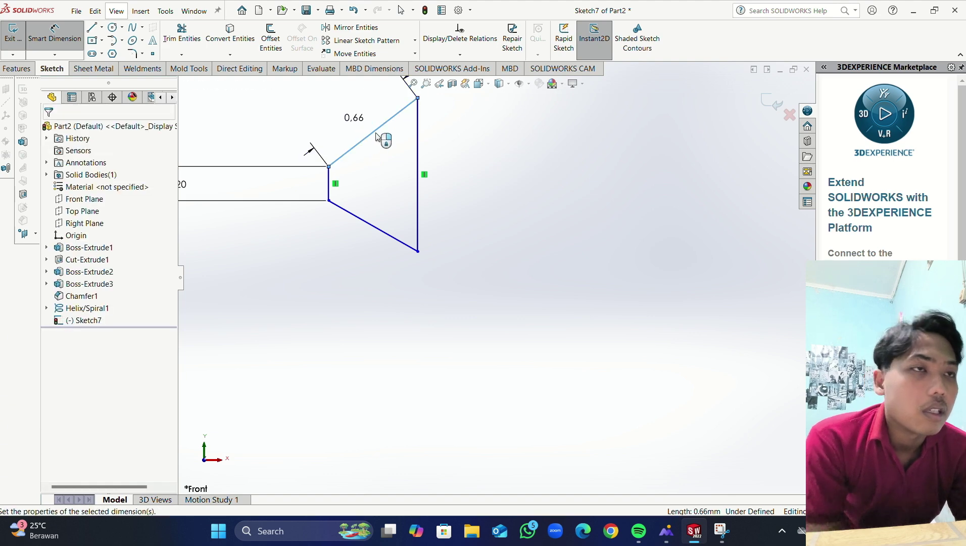
pyautogui.write('0.6')
pyautogui.press('Return')
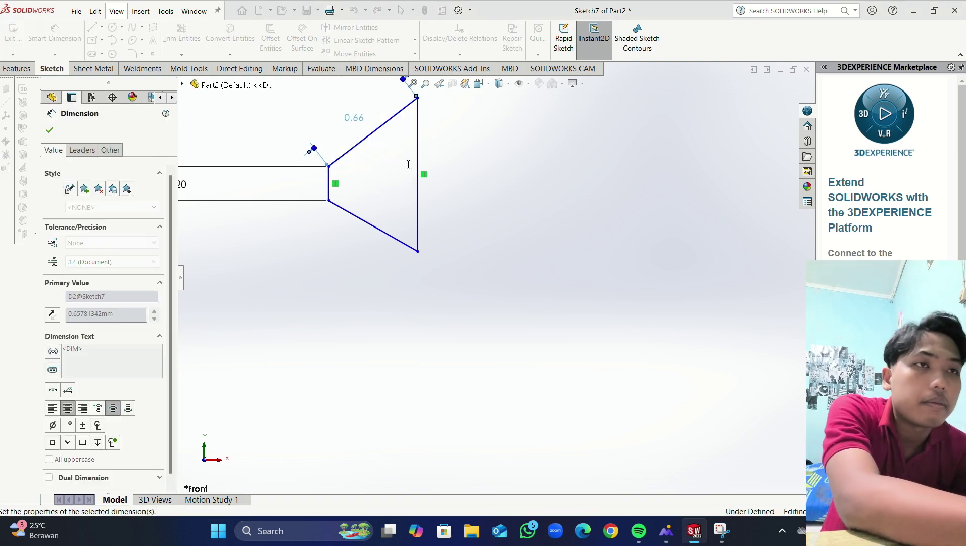
# Step: Dimension the trapezoid's lower slanted side at 0.6 mm
pyautogui.click(378, 235)
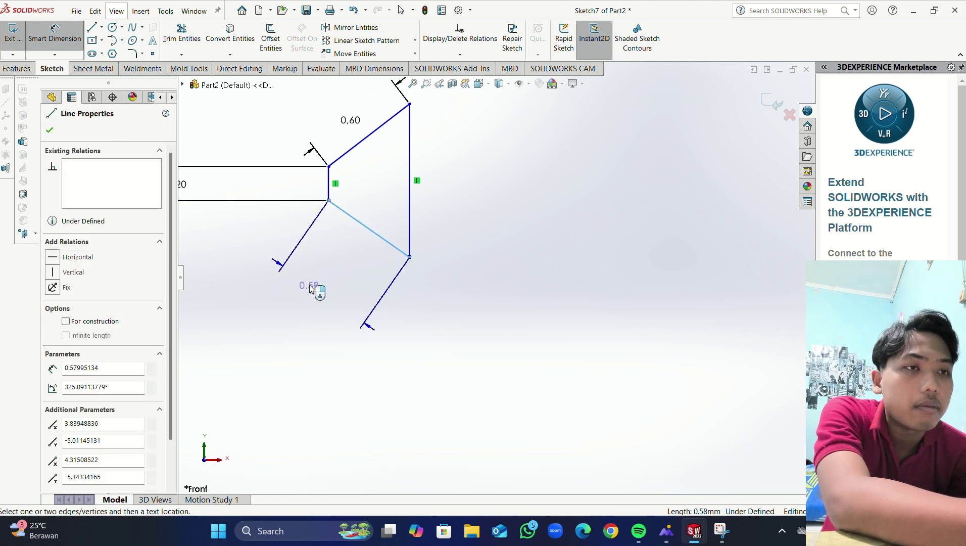
pyautogui.click(312, 288)
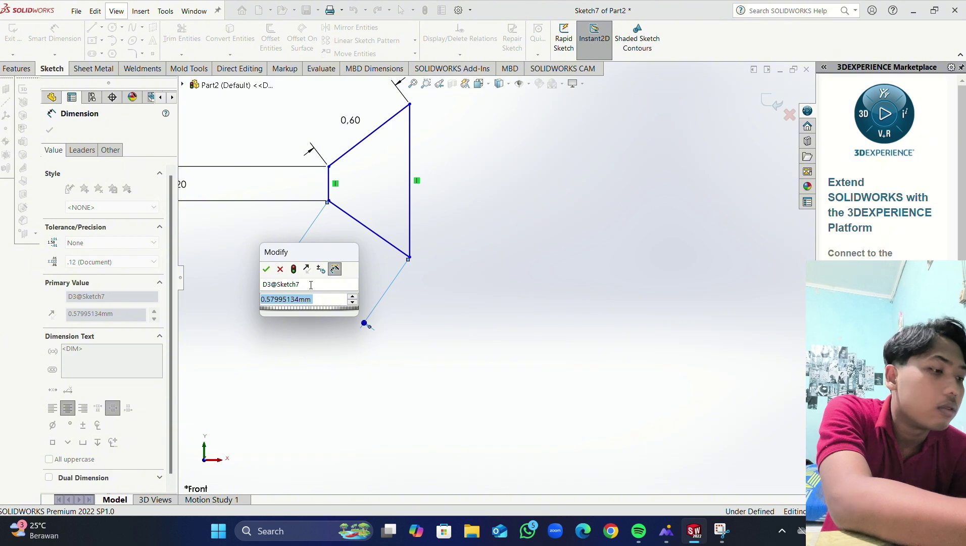
pyautogui.write('0.6')
pyautogui.press('Return')
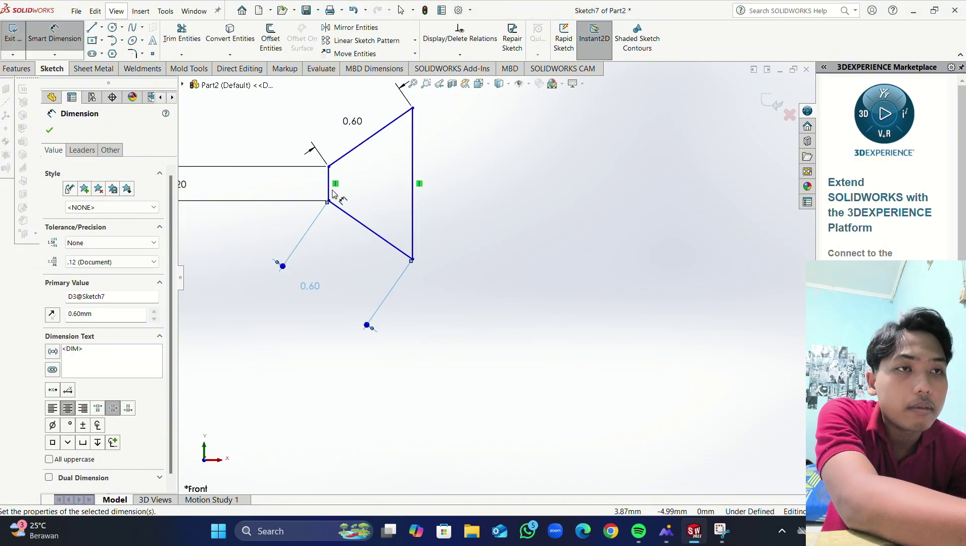
# Step: Add a second, driven dimension to the short vertical side and dimension the long vertical side at 1 mm
pyautogui.click(328, 188)
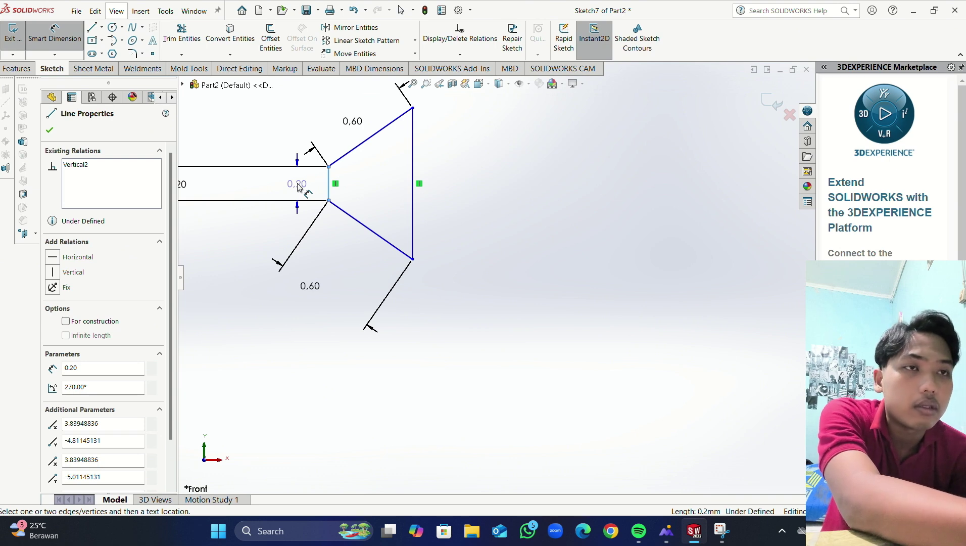
pyautogui.click(298, 187)
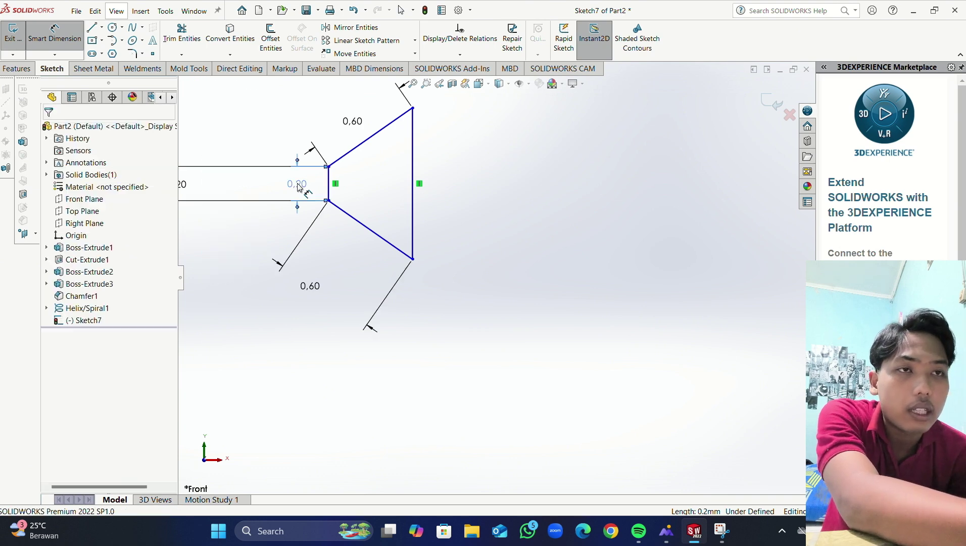
pyautogui.click(413, 191)
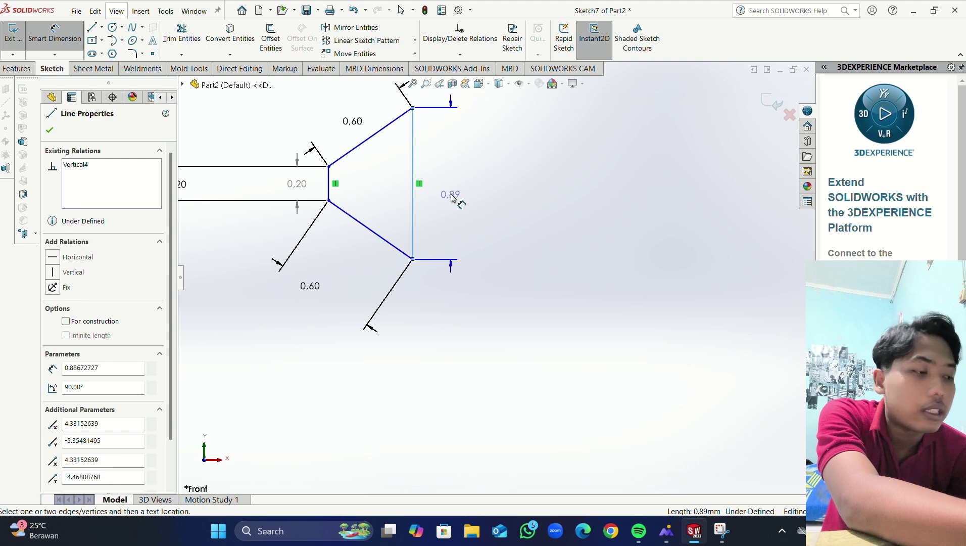
pyautogui.click(452, 198)
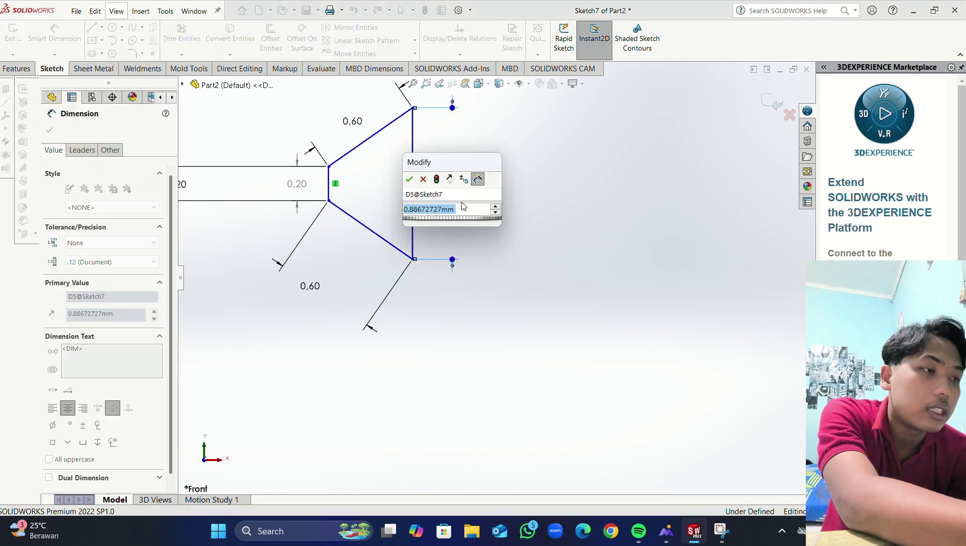
pyautogui.write('1')
pyautogui.press('Return')
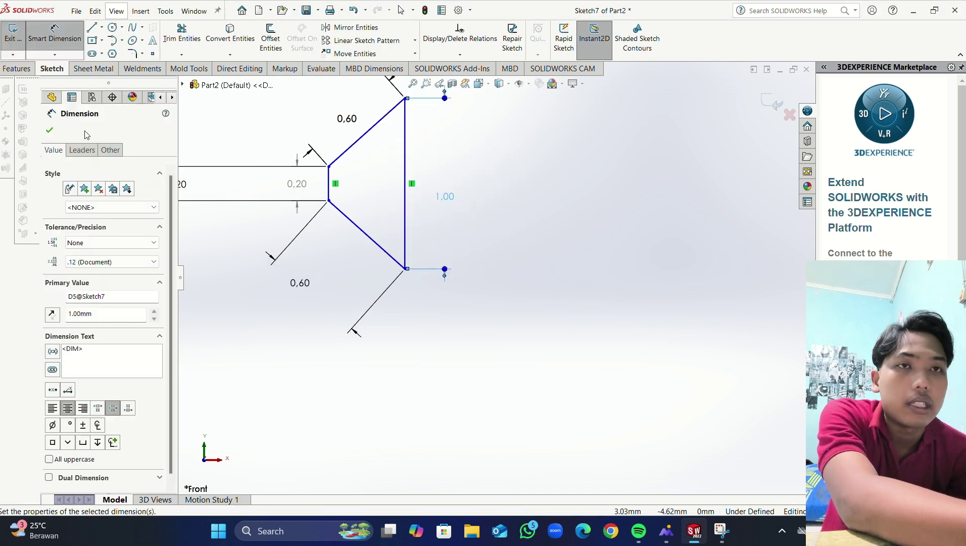
pyautogui.click(50, 131)
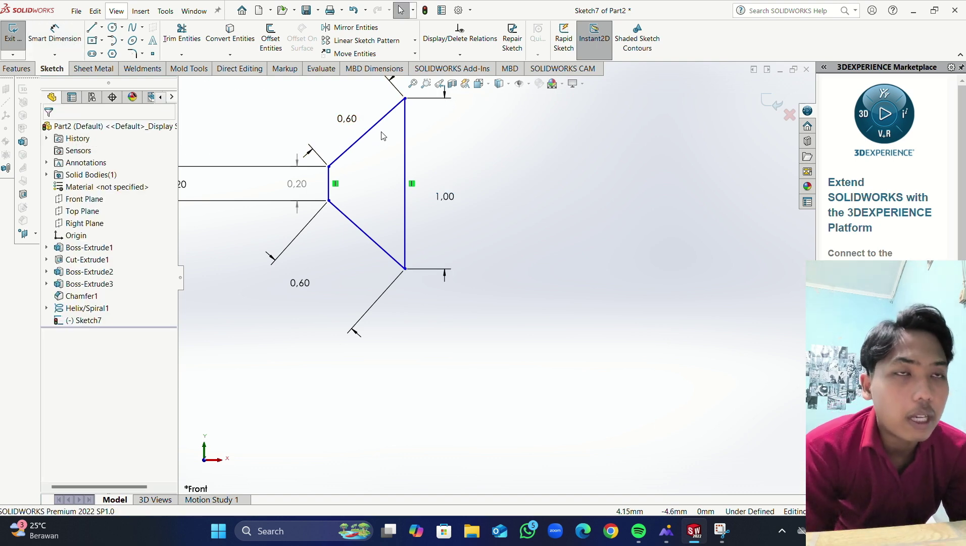
# Step: Try to align the midpoints of the short and long vertical sides with a Horizontal relation
pyautogui.scroll(-5, 334, 205)
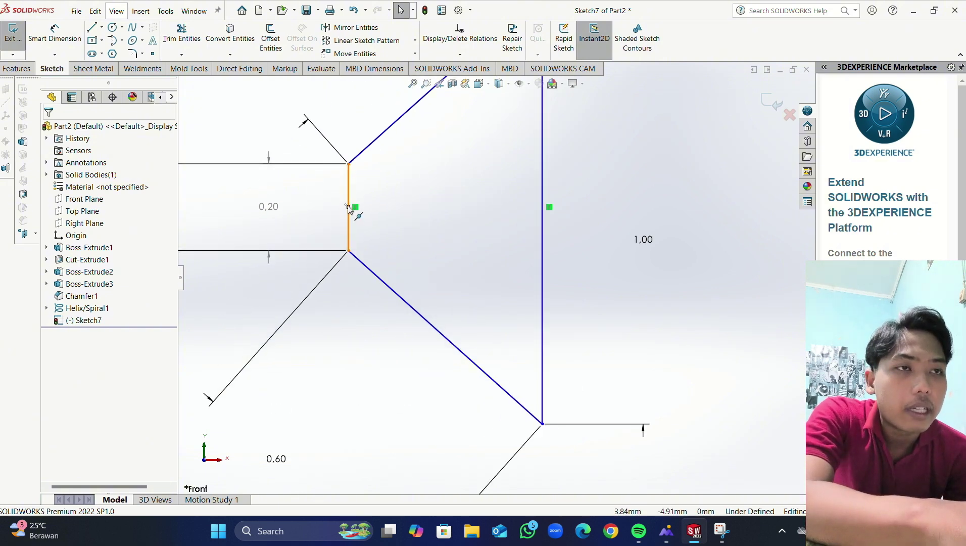
pyautogui.click(349, 208)
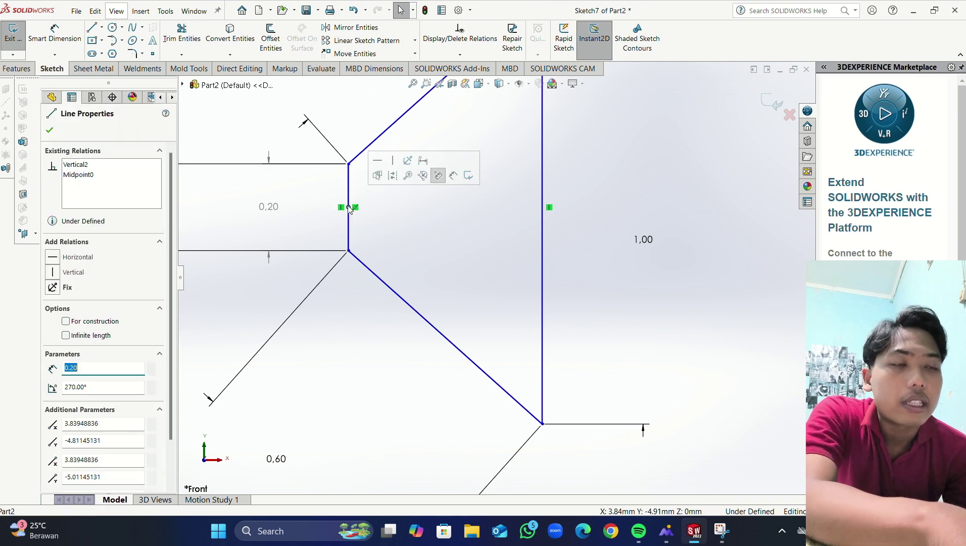
pyautogui.keyDown('ctrl'); pyautogui.click(542, 207); pyautogui.keyUp('ctrl')
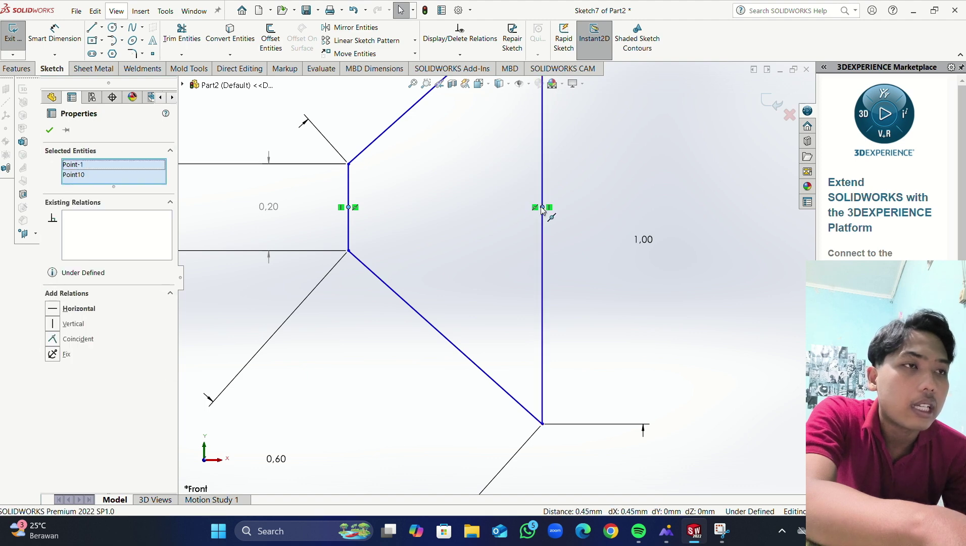
pyautogui.click(52, 310)
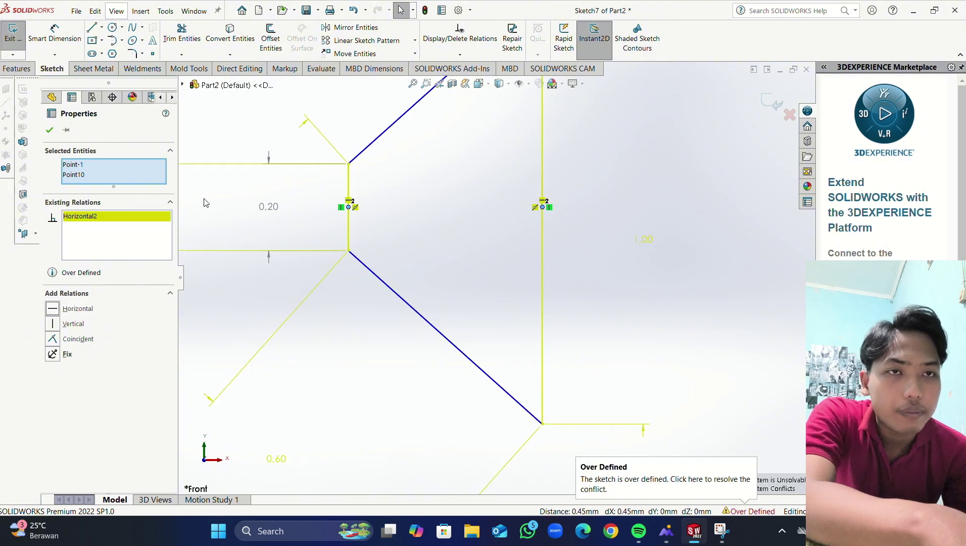
pyautogui.click(50, 130)
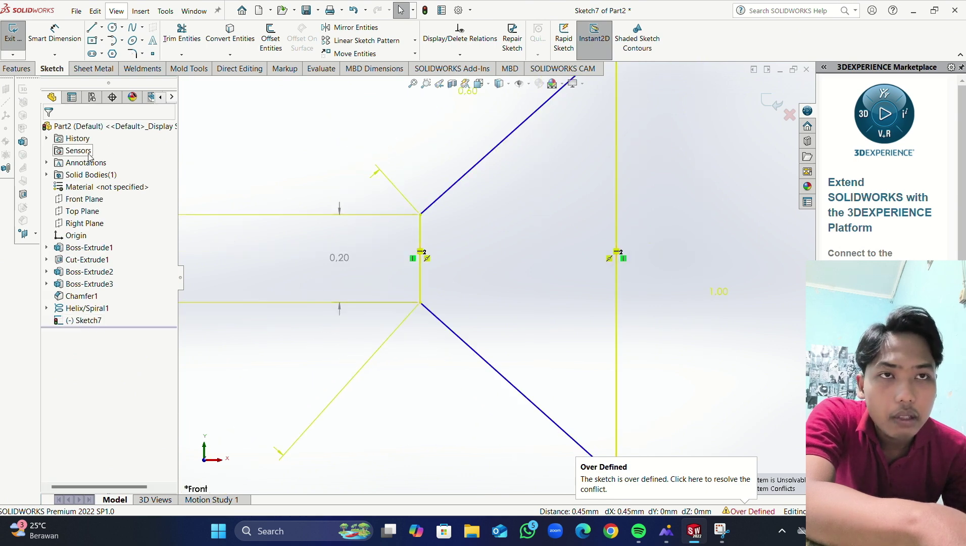
# Step: Delete the conflicting Horizontal relation between the midpoints of the two vertical sides
pyautogui.click(84, 320)
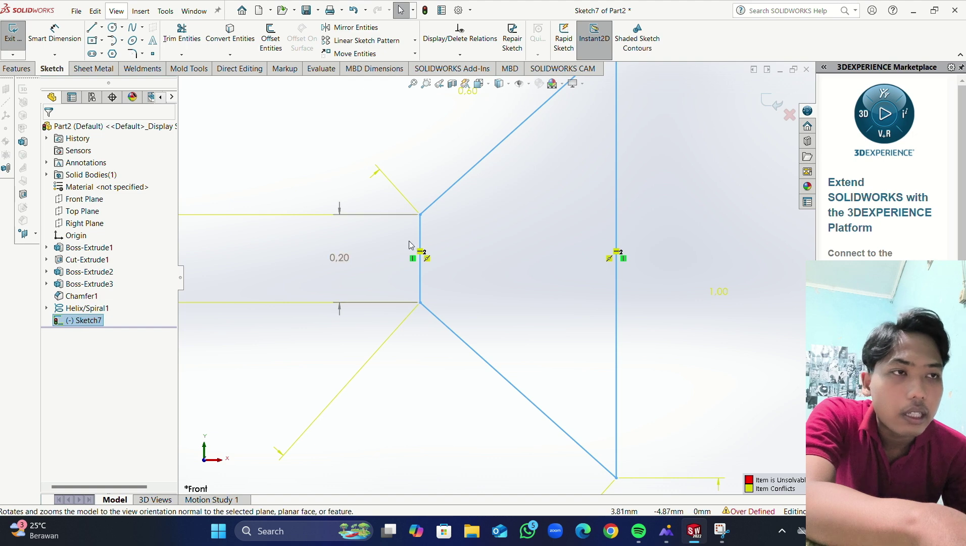
pyautogui.scroll(-3, 457, 257)
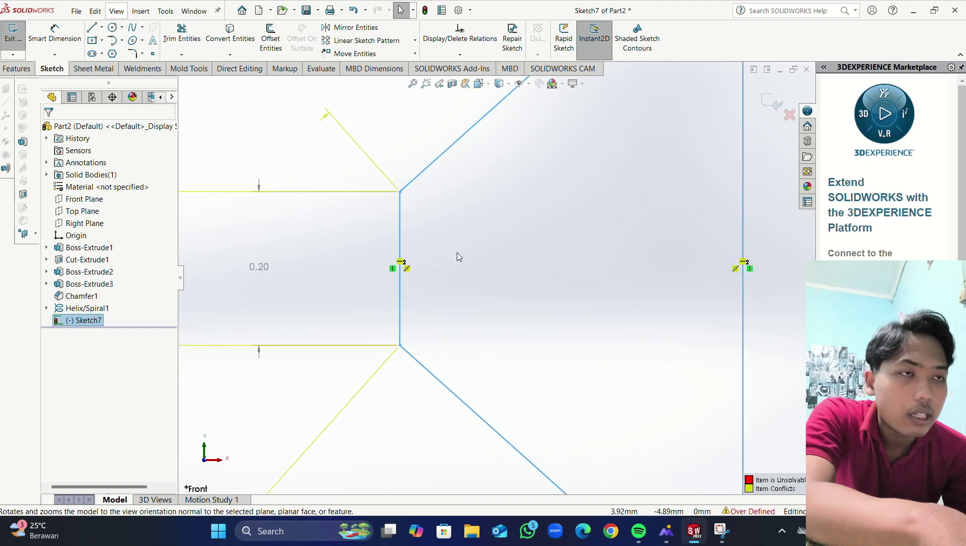
pyautogui.rightClick(404, 267)
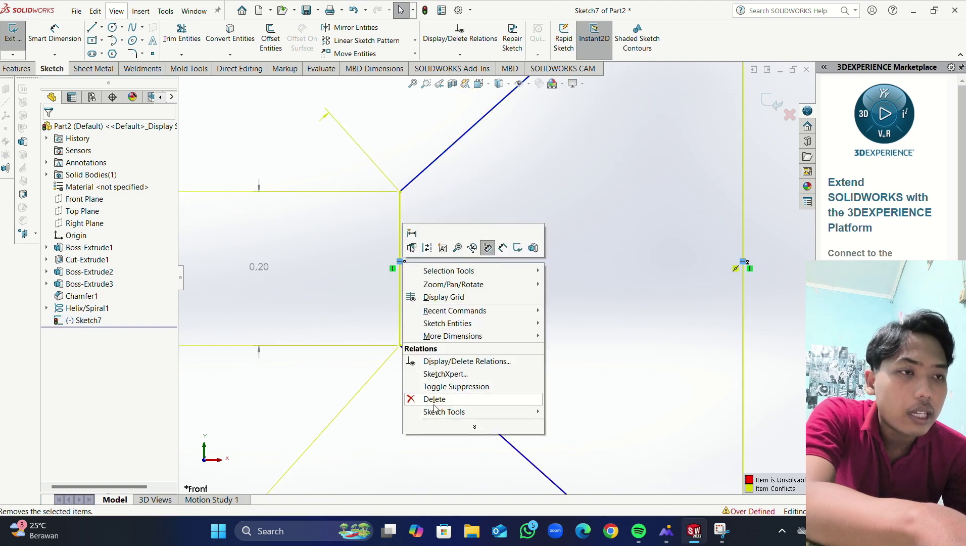
pyautogui.click(431, 397)
# Step: Delete the Vertical and Midpoint relations from both the short and the long vertical side of the trapezoid
pyautogui.click(392, 268)
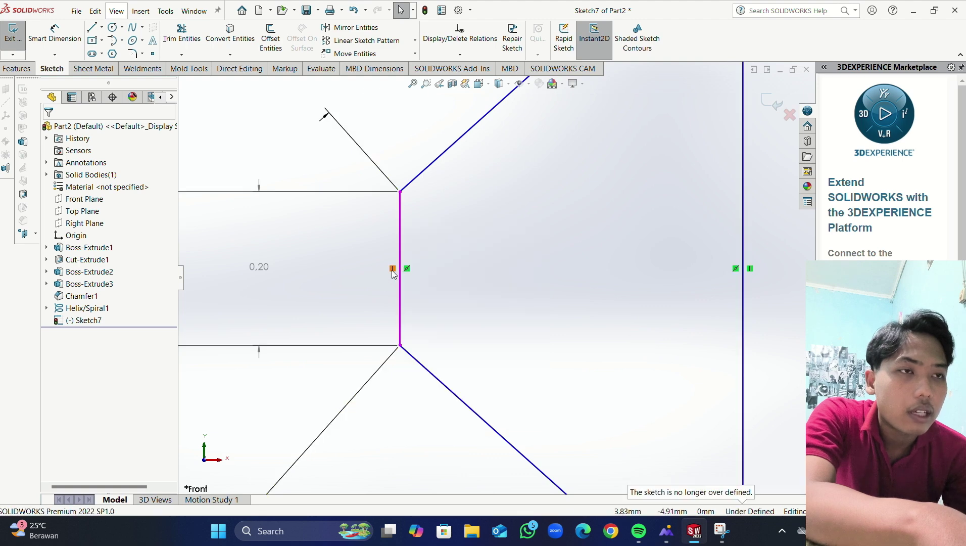
pyautogui.click(445, 281)
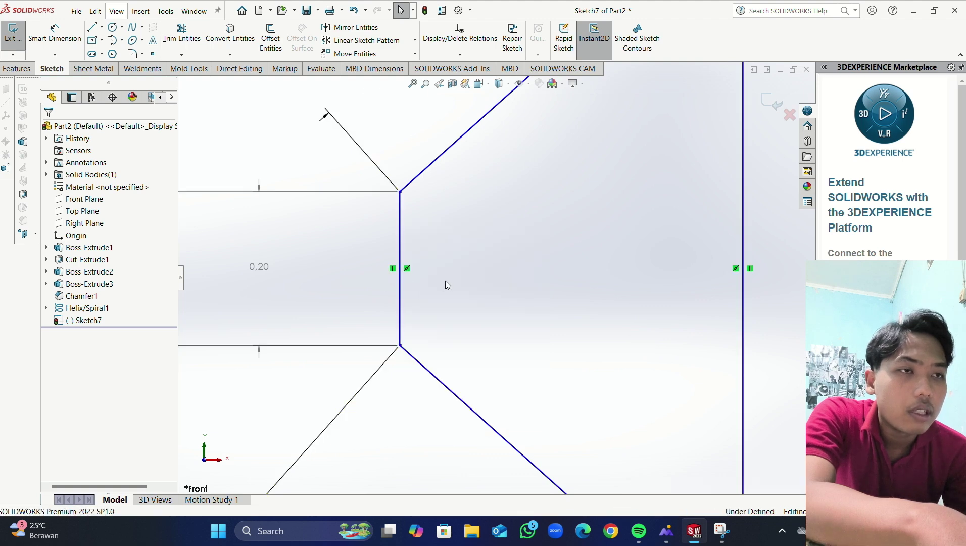
pyautogui.rightClick(394, 269)
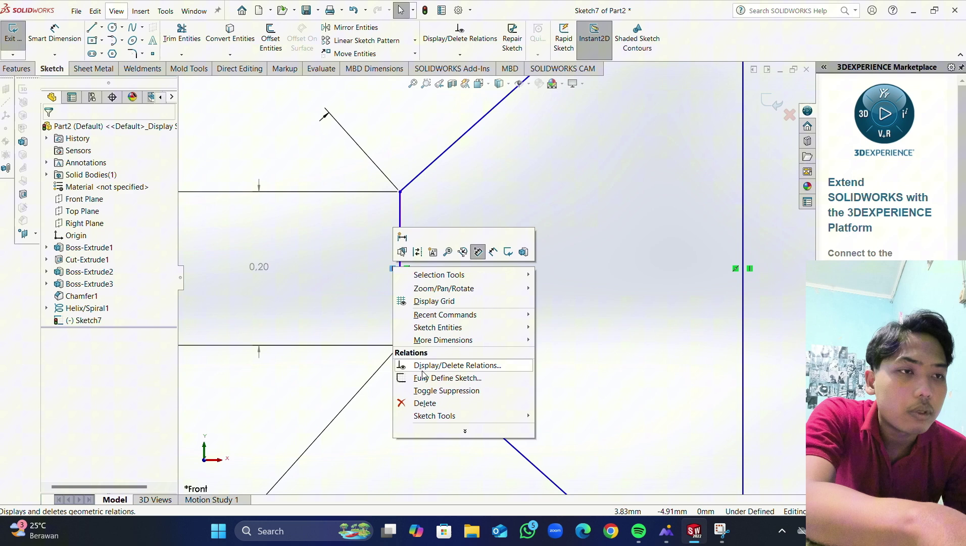
pyautogui.click(422, 399)
pyautogui.rightClick(410, 271)
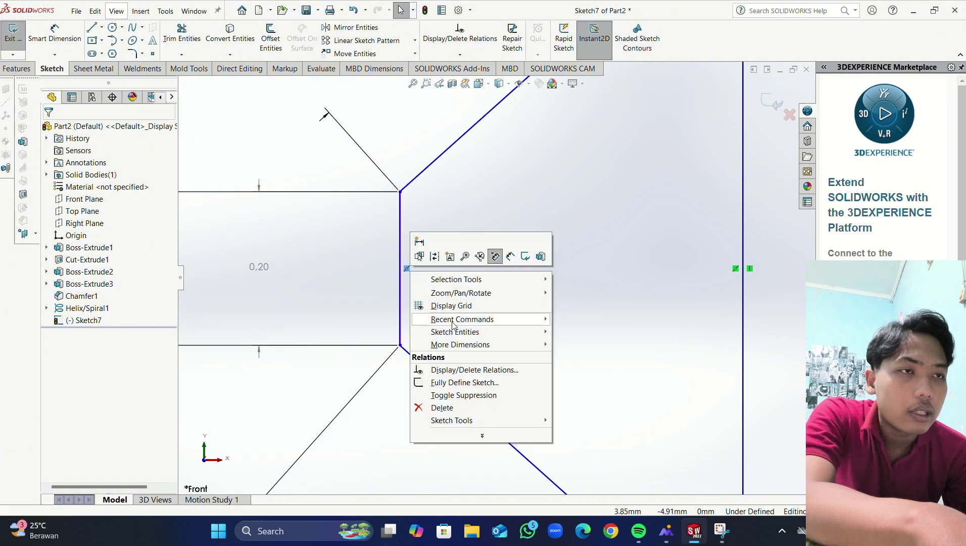
pyautogui.click(458, 406)
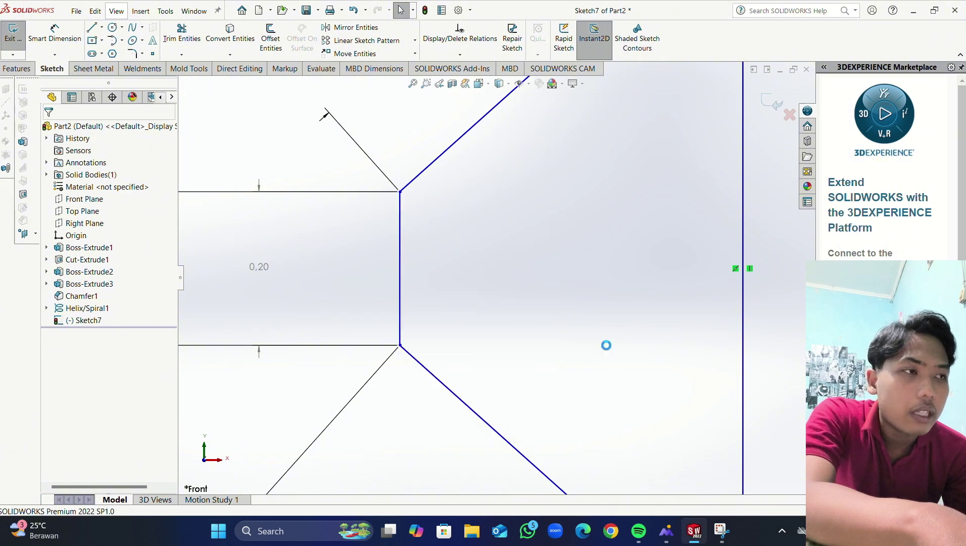
pyautogui.rightClick(736, 268)
pyautogui.click(756, 406)
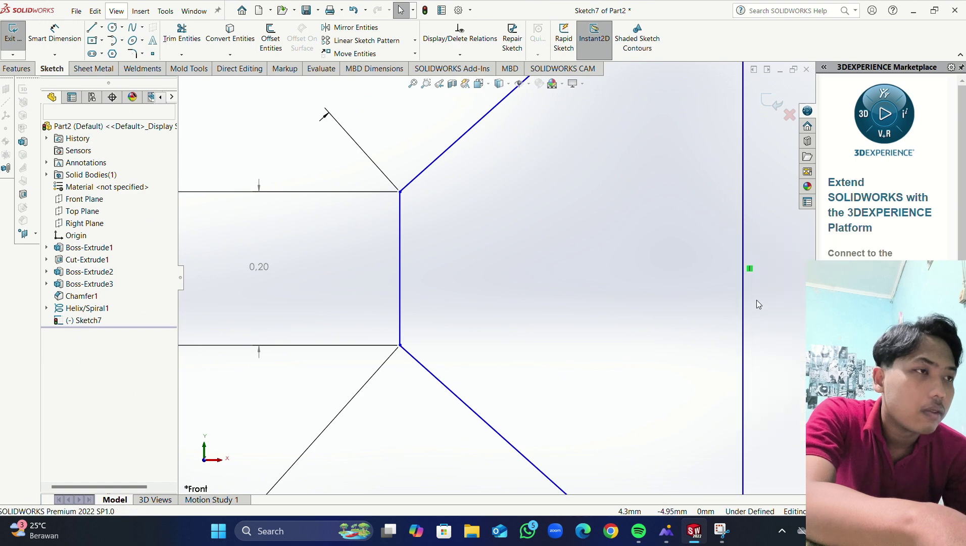
pyautogui.rightClick(751, 270)
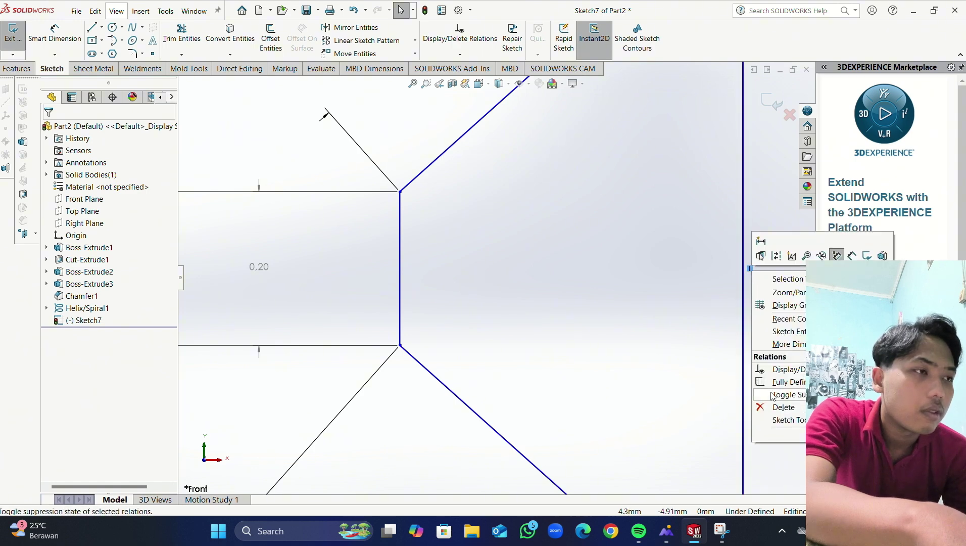
pyautogui.click(771, 408)
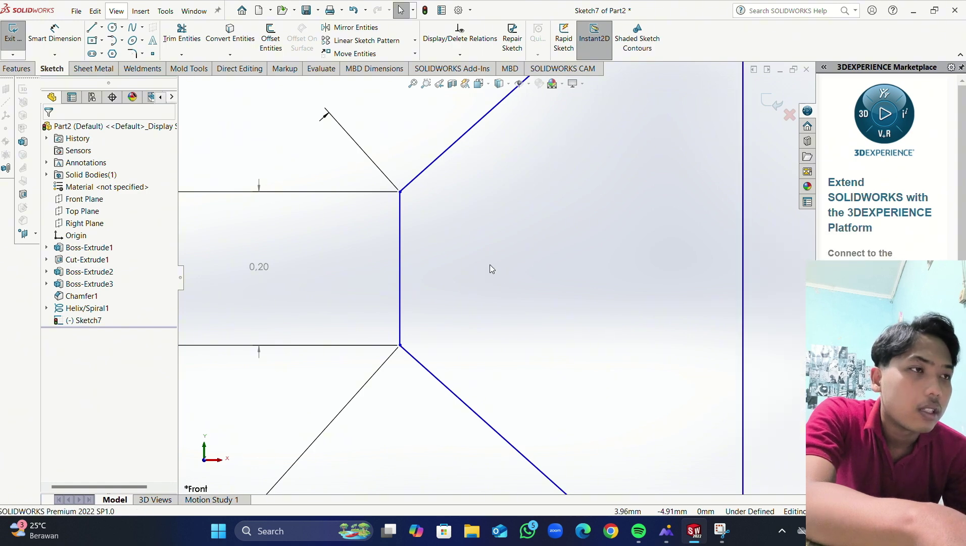
# Step: Apply a Horizontal relation between the midpoints of the trapezoid's short and long parallel sides
pyautogui.click(400, 269)
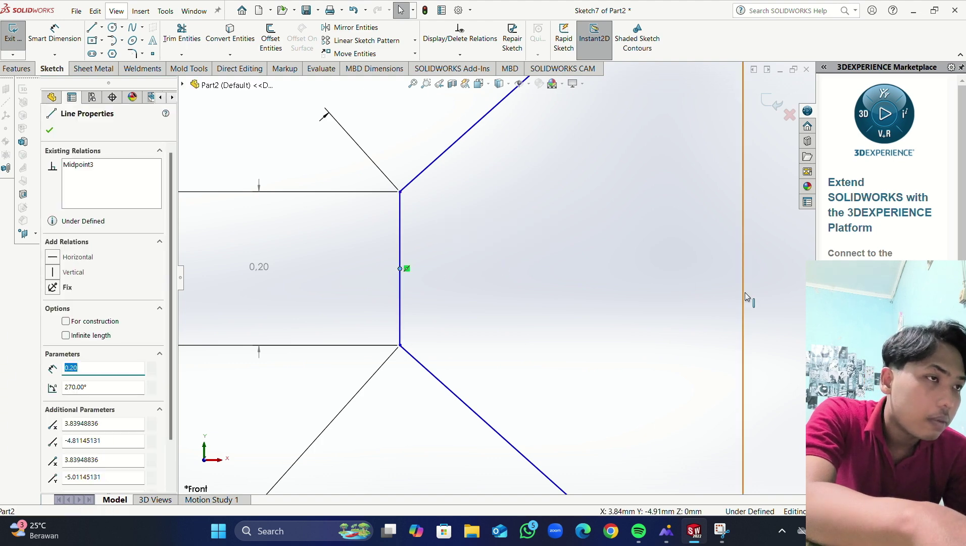
pyautogui.press('f')
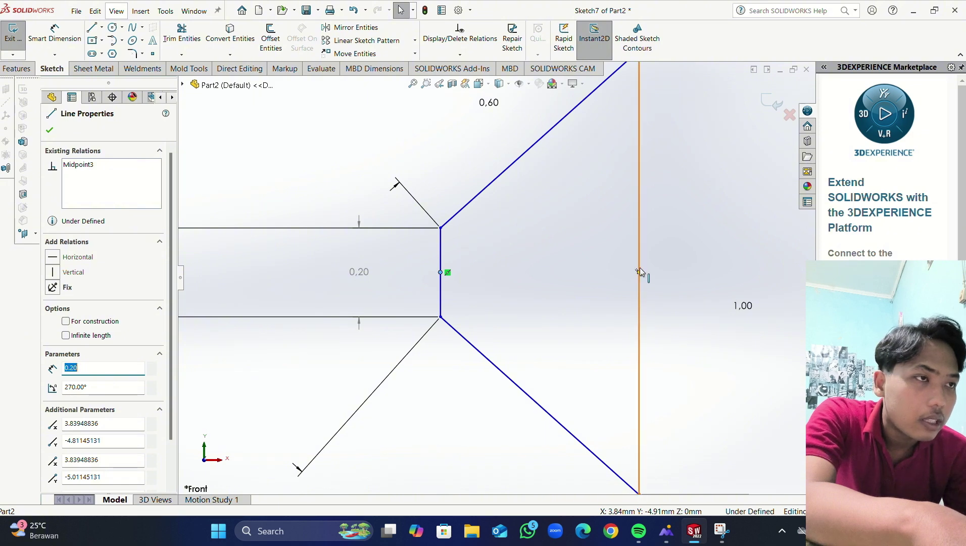
pyautogui.keyDown('ctrl'); pyautogui.click(637, 272); pyautogui.keyUp('ctrl')
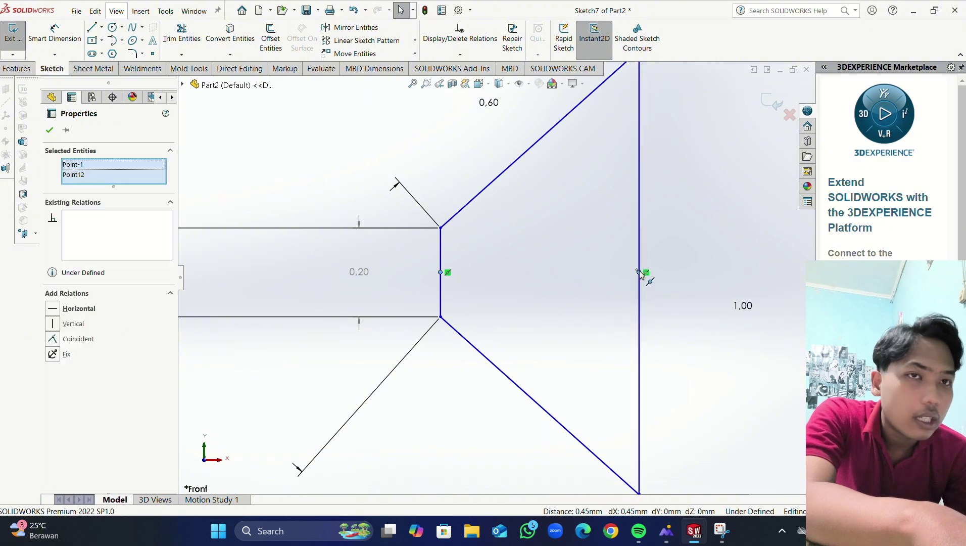
pyautogui.click(55, 314)
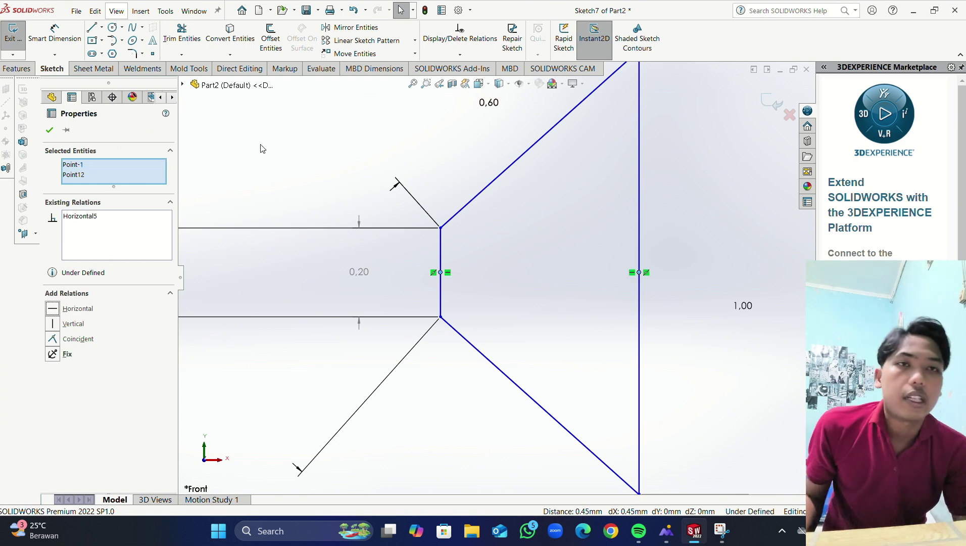
pyautogui.click(50, 130)
pyautogui.scroll(3, 566, 264)
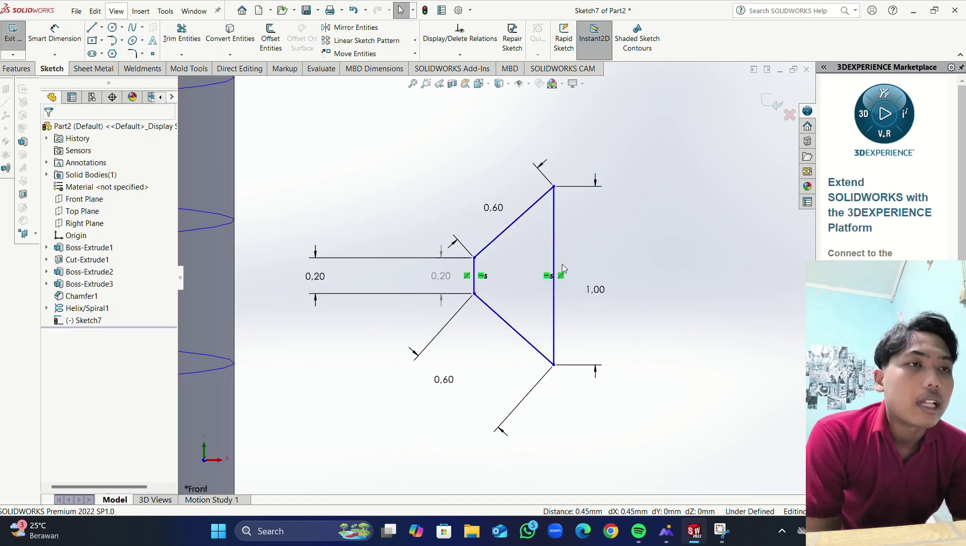
# Step: Try to attach the midpoint of the trapezoid's long vertical side to the helix with a Pierce relation
pyautogui.scroll(2, 555, 259)
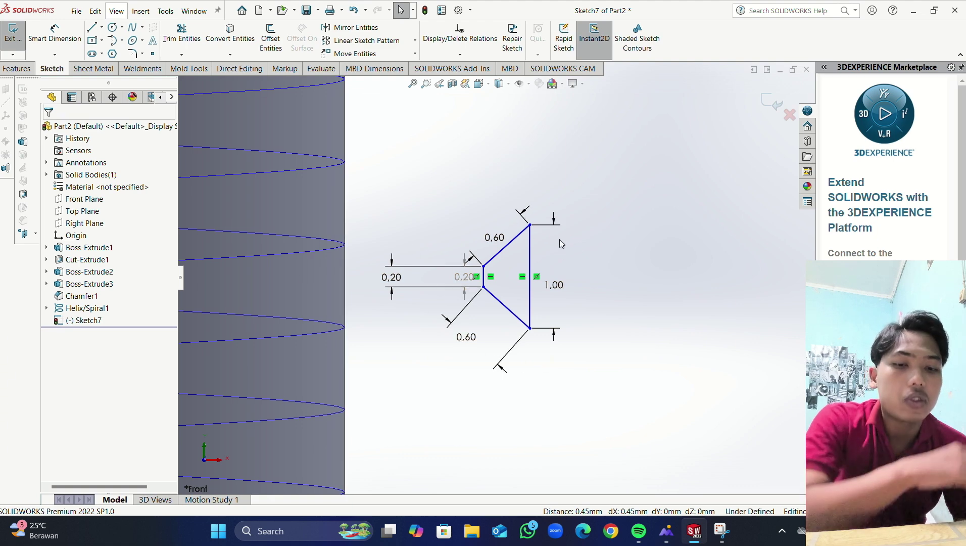
pyautogui.scroll(-10, 549, 252)
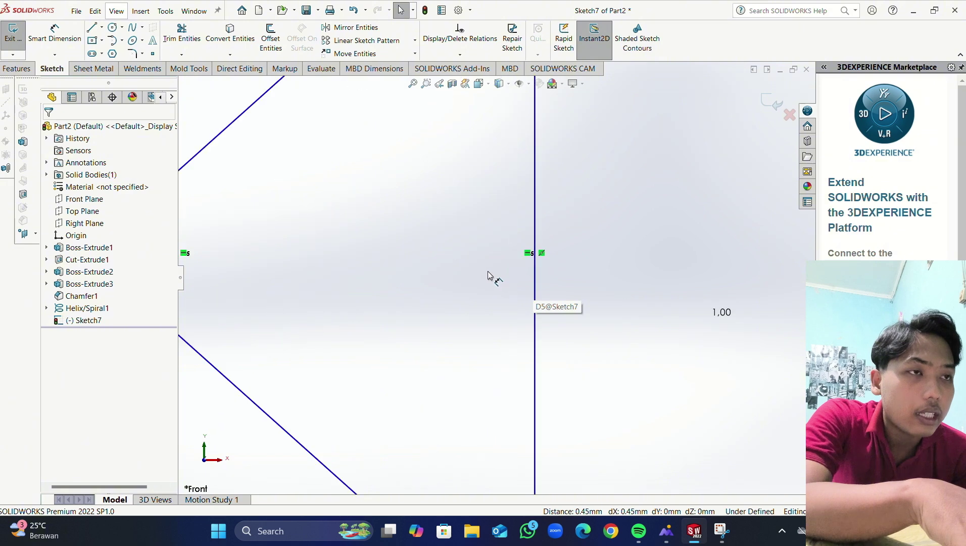
pyautogui.click(537, 259)
pyautogui.scroll(4, 301, 259)
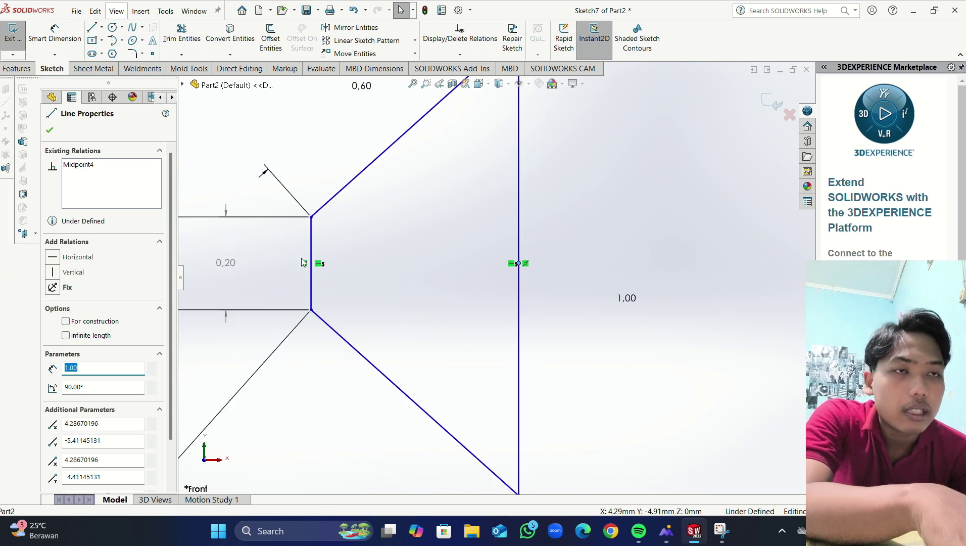
pyautogui.scroll(5, 302, 262)
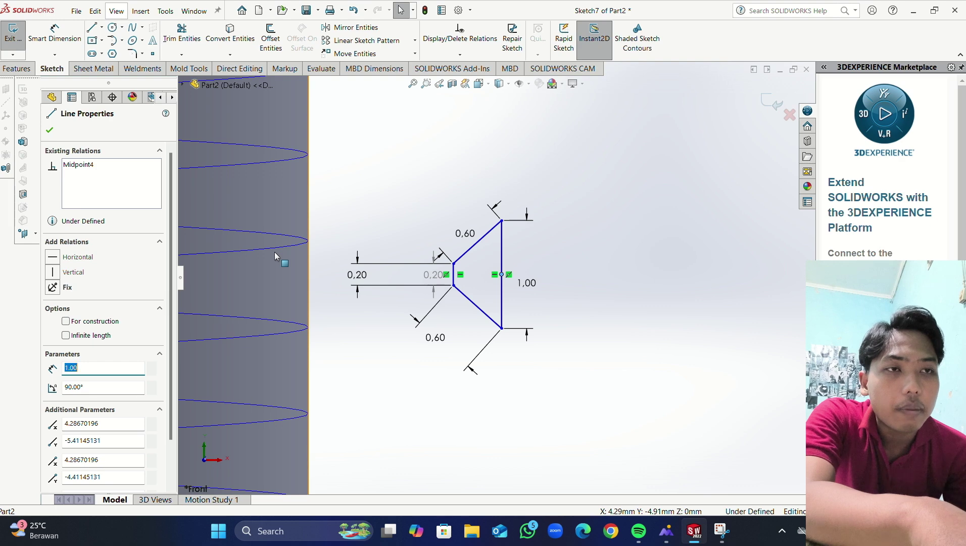
pyautogui.click(281, 246)
pyautogui.rightClick(282, 246)
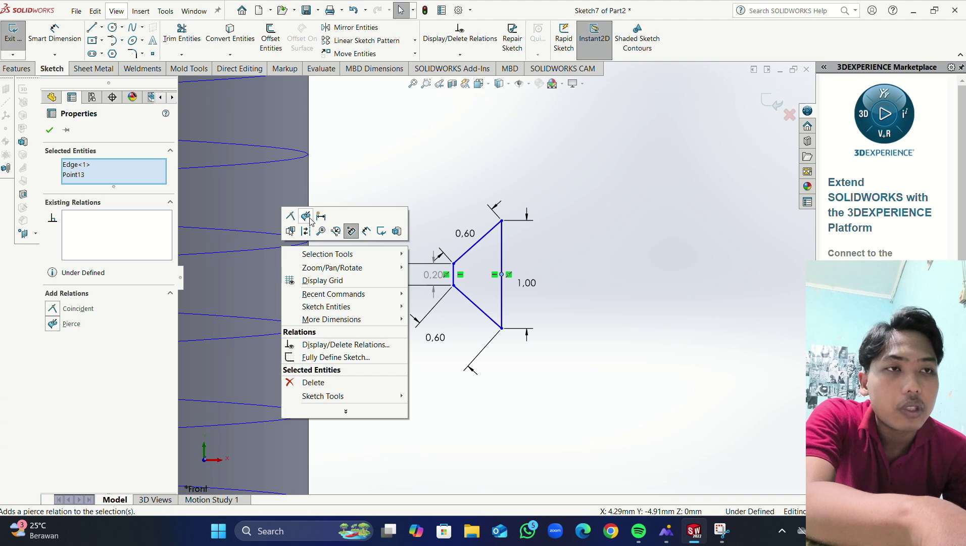
pyautogui.click(307, 216)
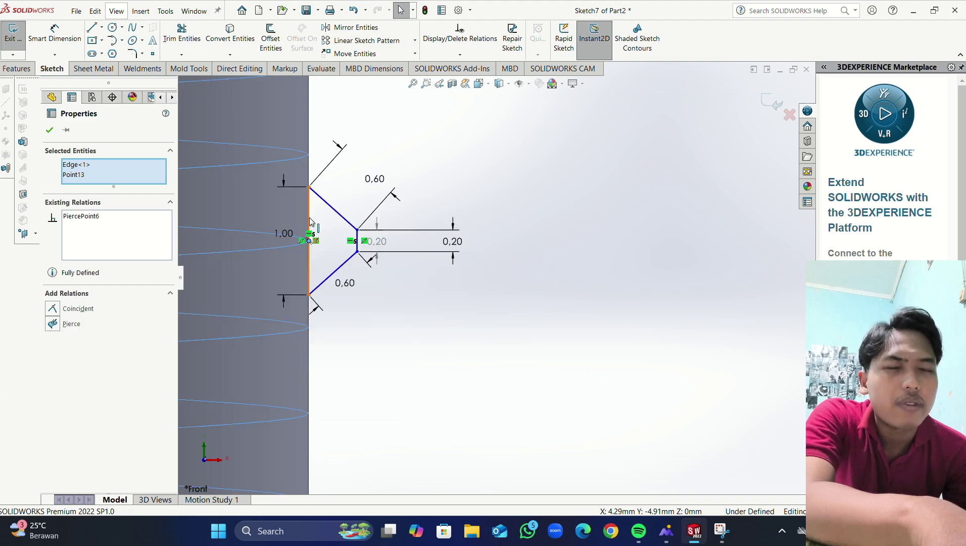
pyautogui.click(353, 10)
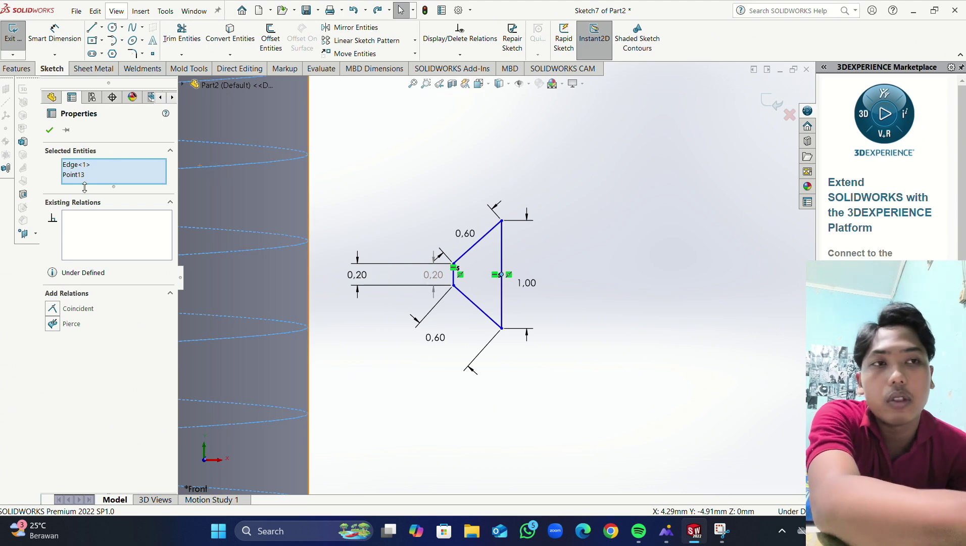
# Step: Retry the Pierce relation between the long side's midpoint and the helix, and undo it
pyautogui.click(262, 184)
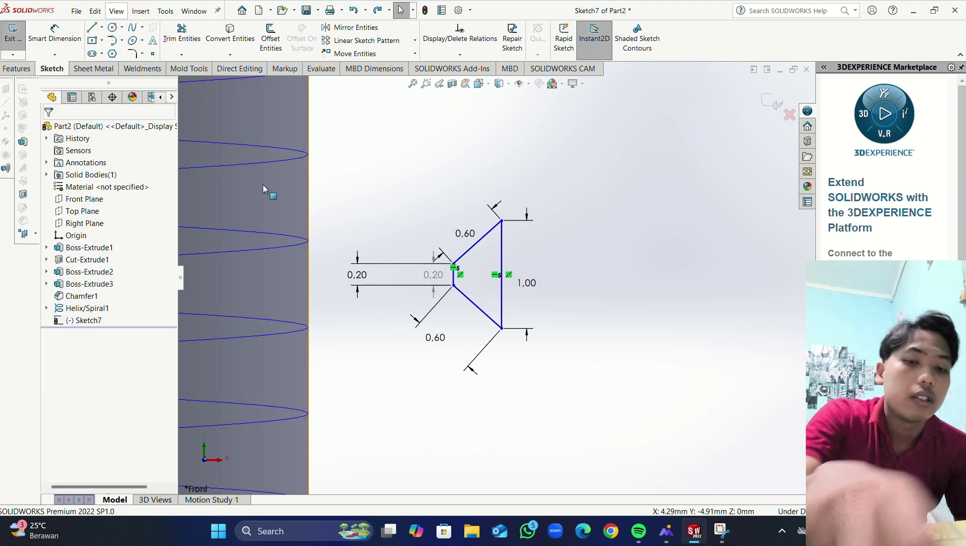
pyautogui.click(502, 276)
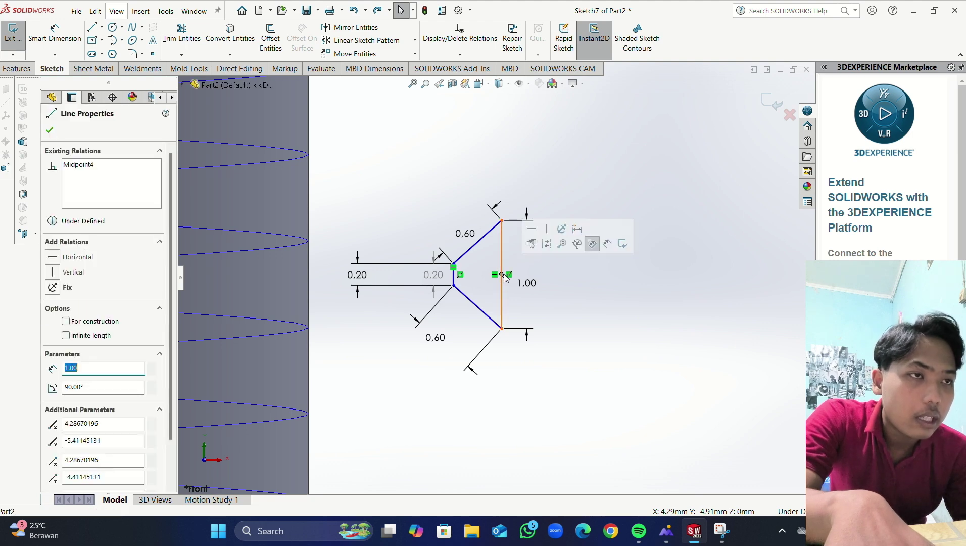
pyautogui.keyDown('ctrl'); pyautogui.click(282, 248); pyautogui.keyUp('ctrl')
pyautogui.rightClick(282, 248)
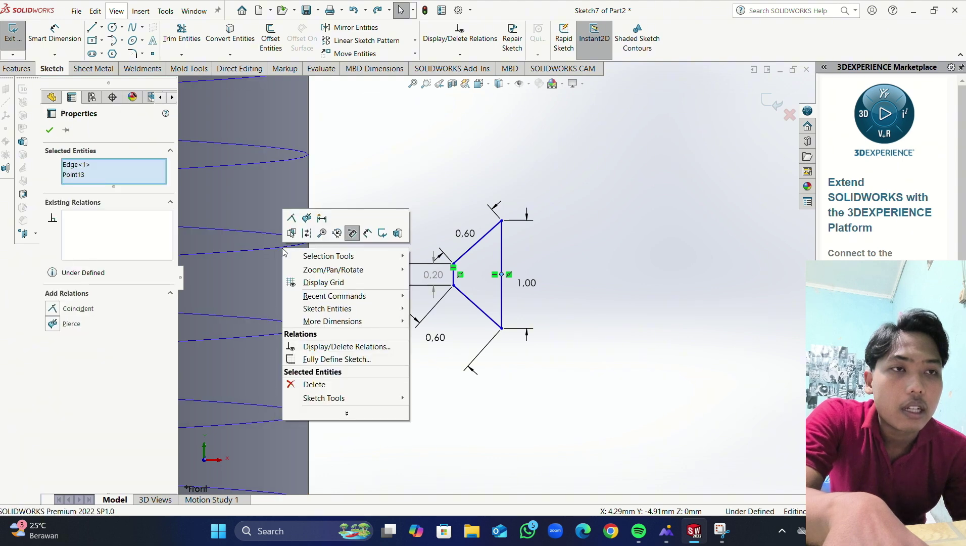
pyautogui.click(309, 219)
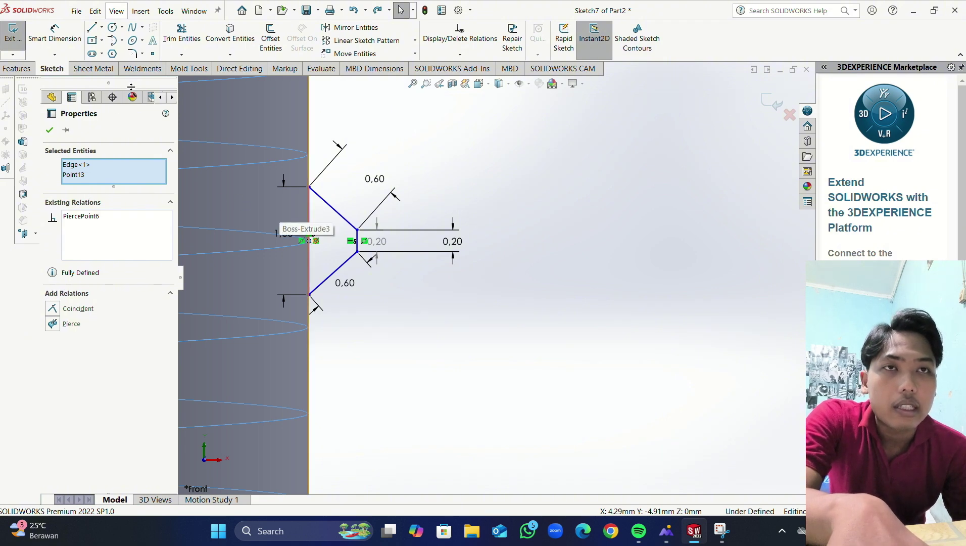
pyautogui.click(352, 11)
pyautogui.click(352, 11)
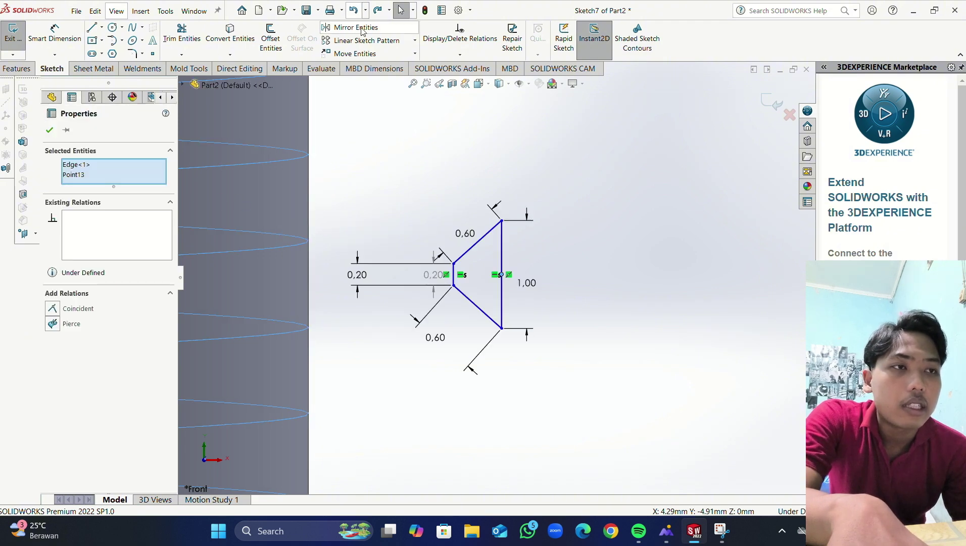
pyautogui.click(361, 194)
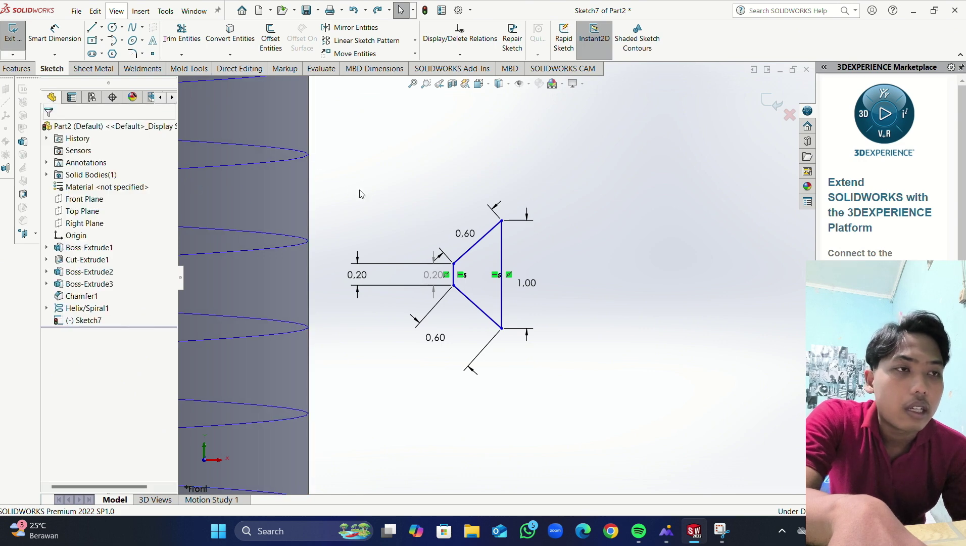
# Step: Delete the Midpoint relations from the trapezoid's short and long vertical sides, along with the Horizontal relation linking them
pyautogui.scroll(-3, 477, 273)
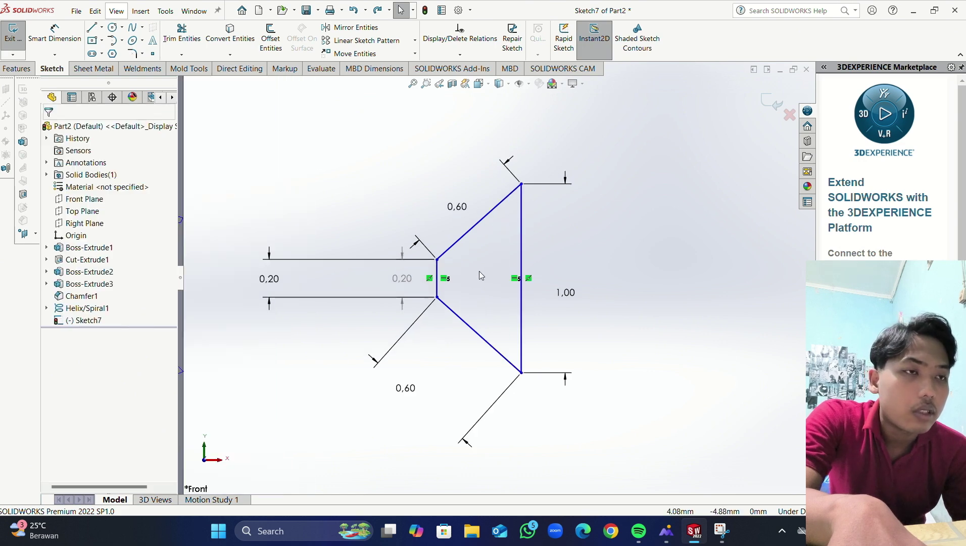
pyautogui.rightClick(429, 281)
pyautogui.click(457, 415)
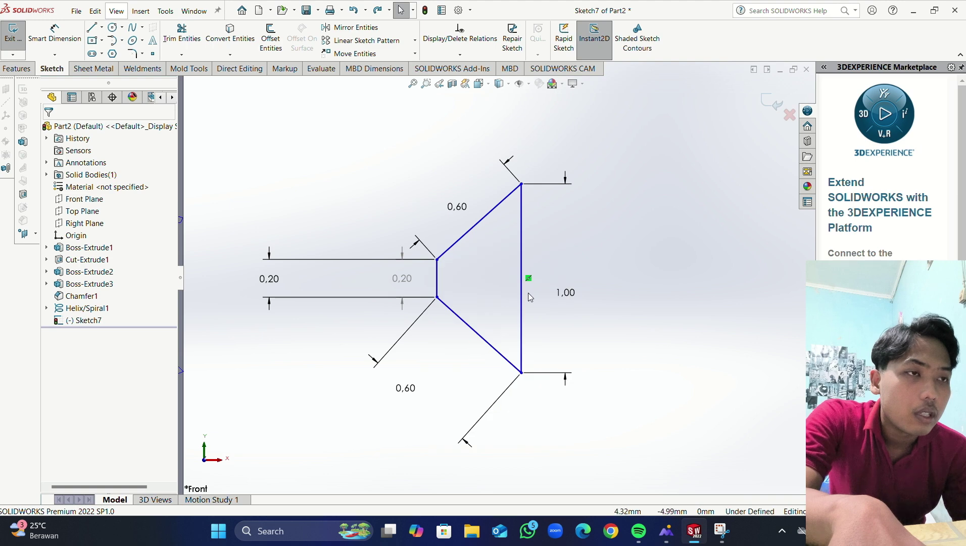
pyautogui.rightClick(533, 278)
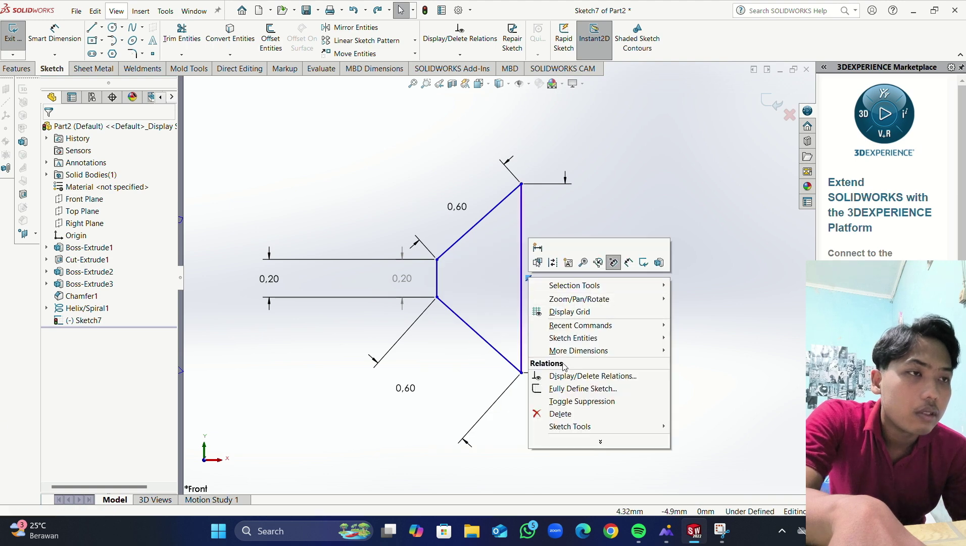
pyautogui.click(560, 414)
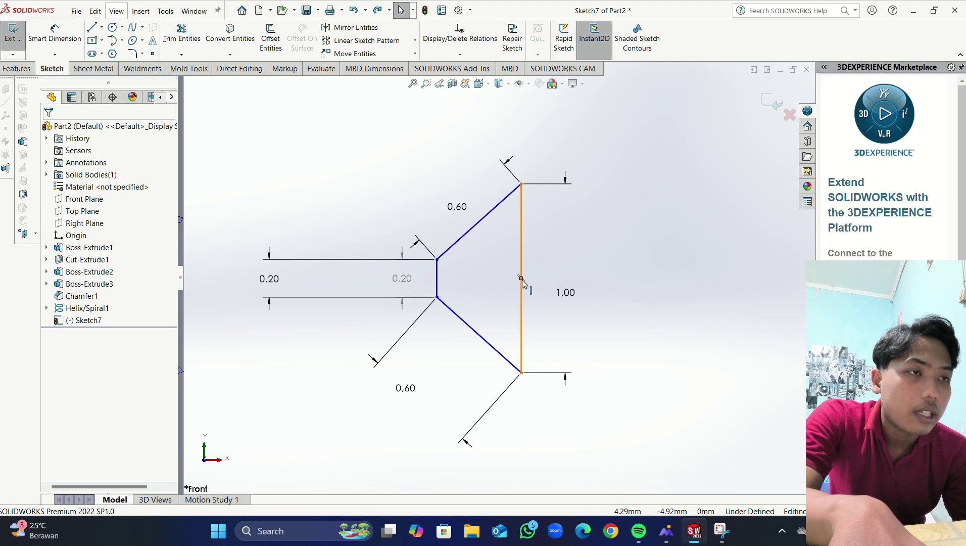
# Step: Apply a Pierce relation between the midpoint of the trapezoid's long vertical side and the helix on the shank
pyautogui.click(523, 281)
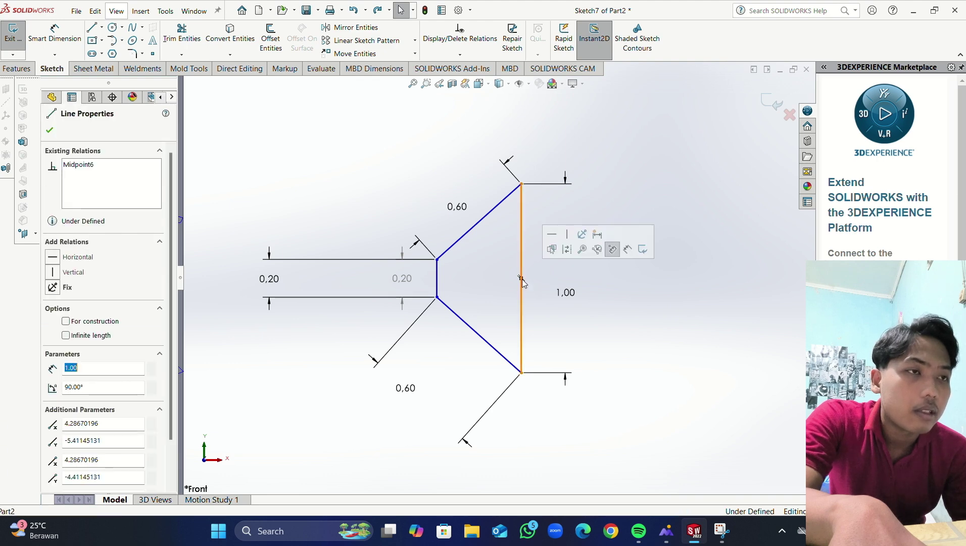
pyautogui.press('f')
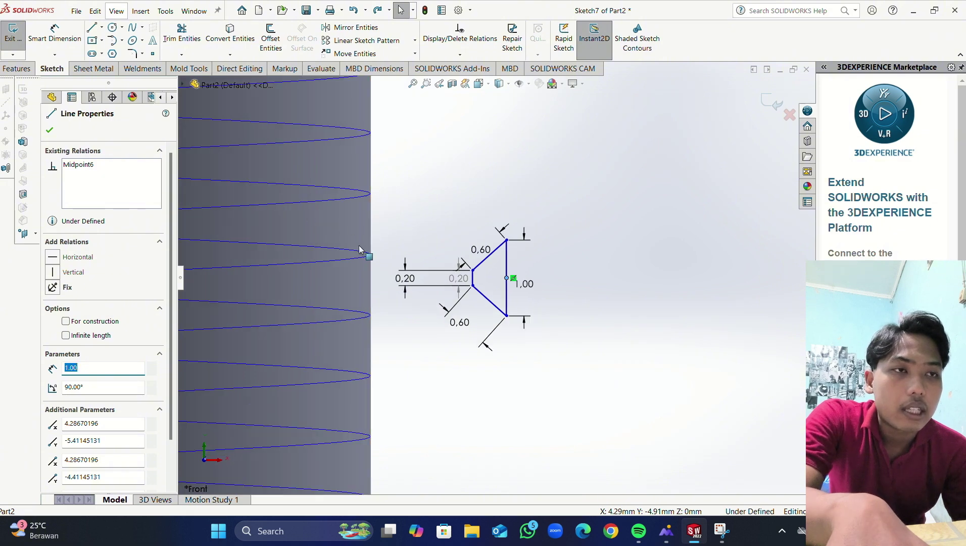
pyautogui.keyDown('ctrl'); pyautogui.click(345, 262); pyautogui.keyUp('ctrl')
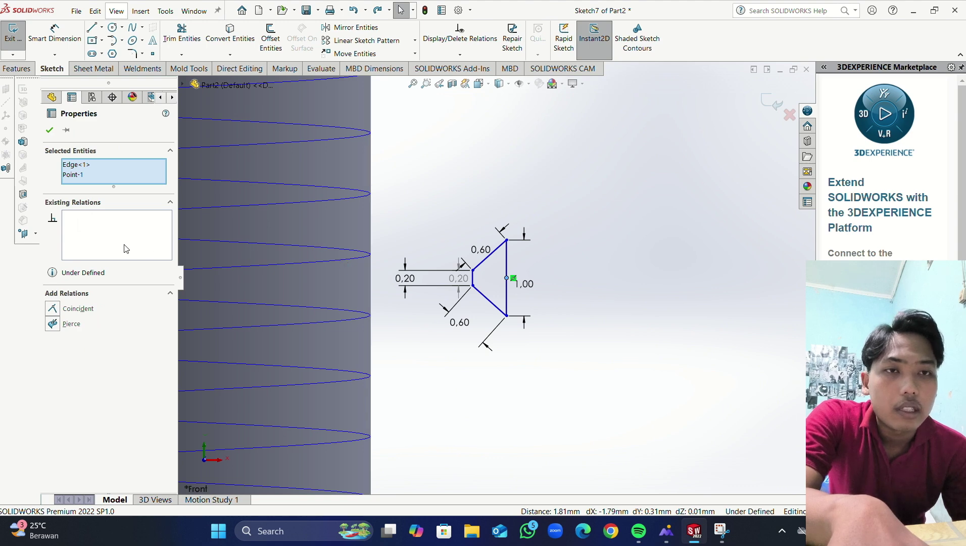
pyautogui.click(53, 324)
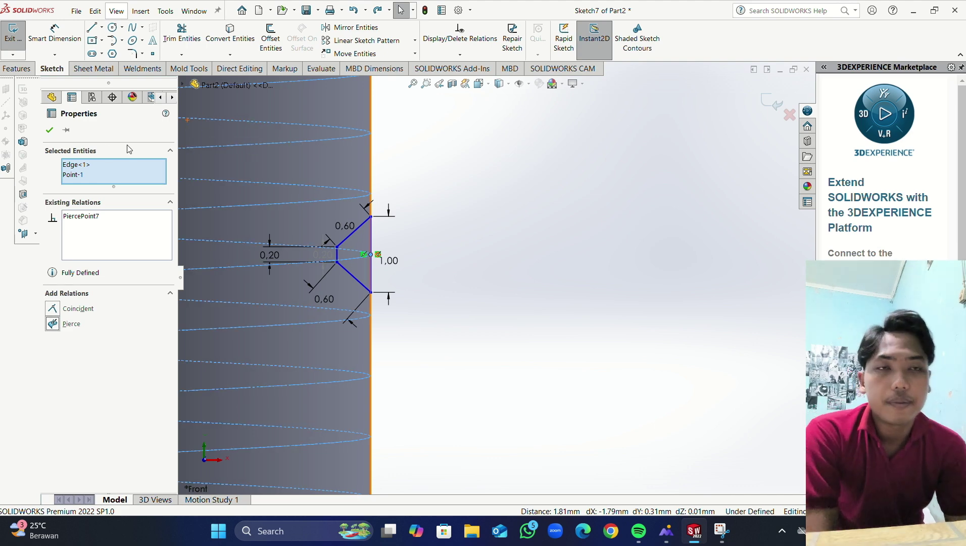
pyautogui.click(50, 132)
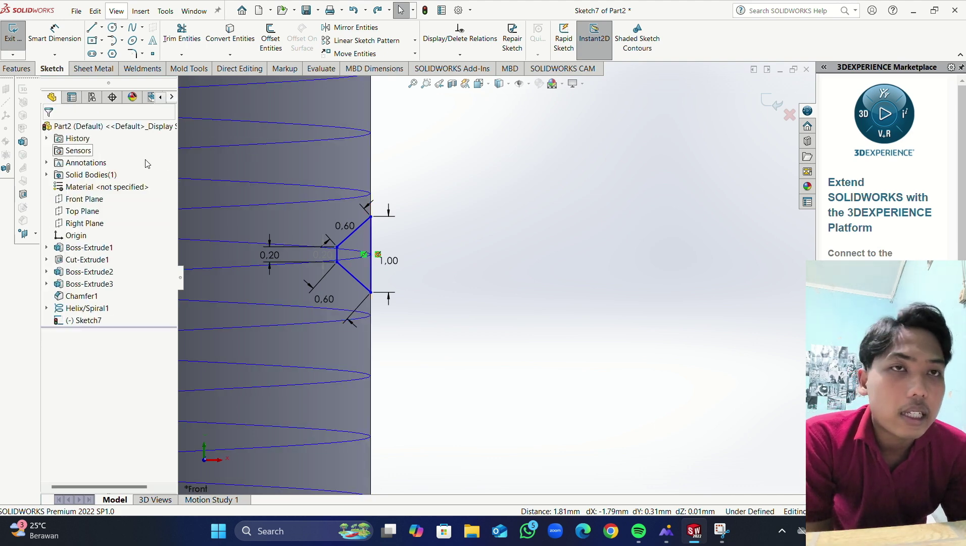
# Step: Exit the trapezoidal thread profile sketch
pyautogui.scroll(5, 235, 179)
pyautogui.scroll(3, 404, 212)
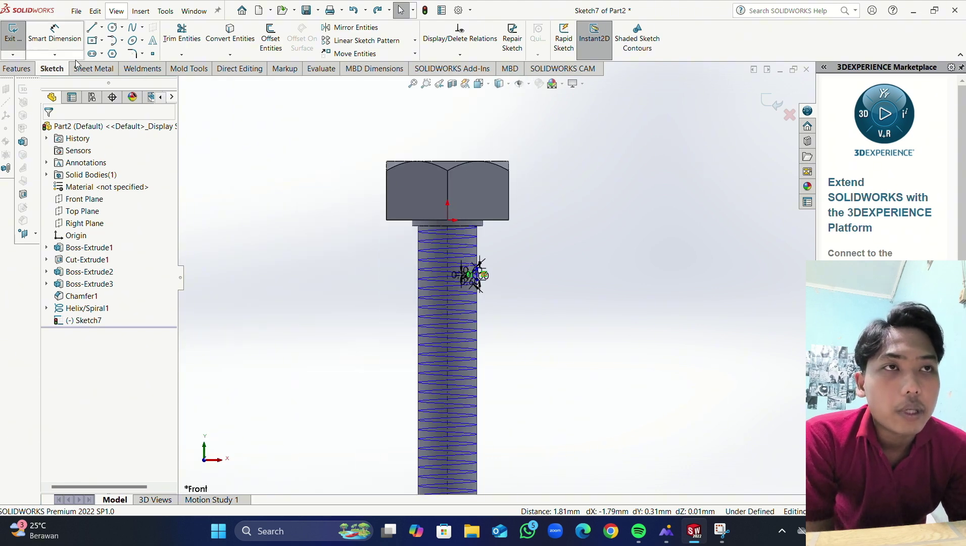
pyautogui.click(21, 68)
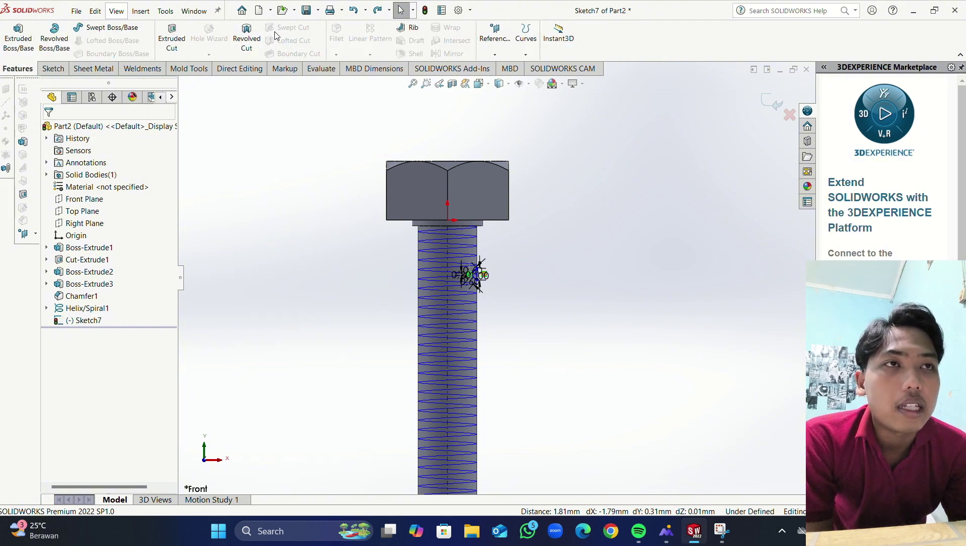
pyautogui.click(53, 69)
pyautogui.click(2, 43)
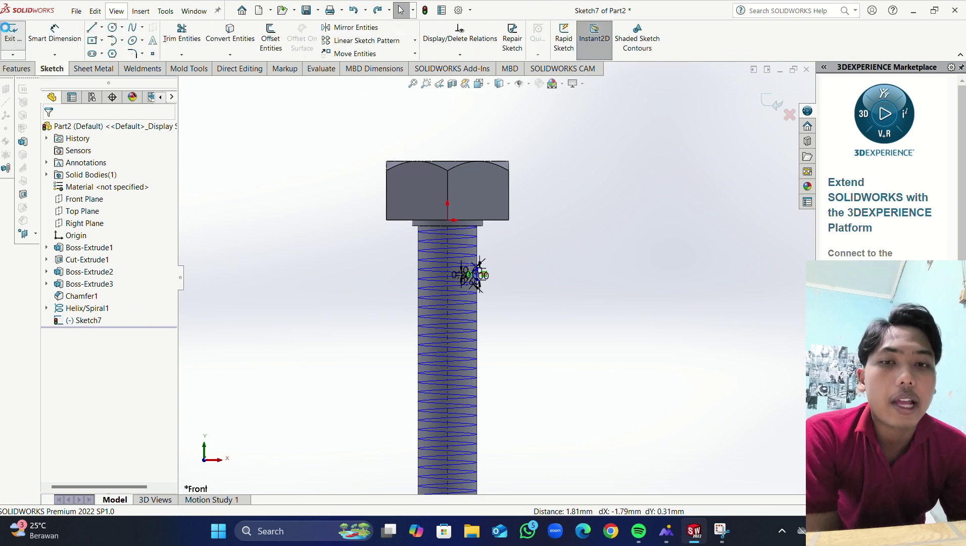
# Step: Create a Swept Cut of the trapezoid sketch profile along the helix path, cutting bidirectionally from the profile
pyautogui.click(24, 71)
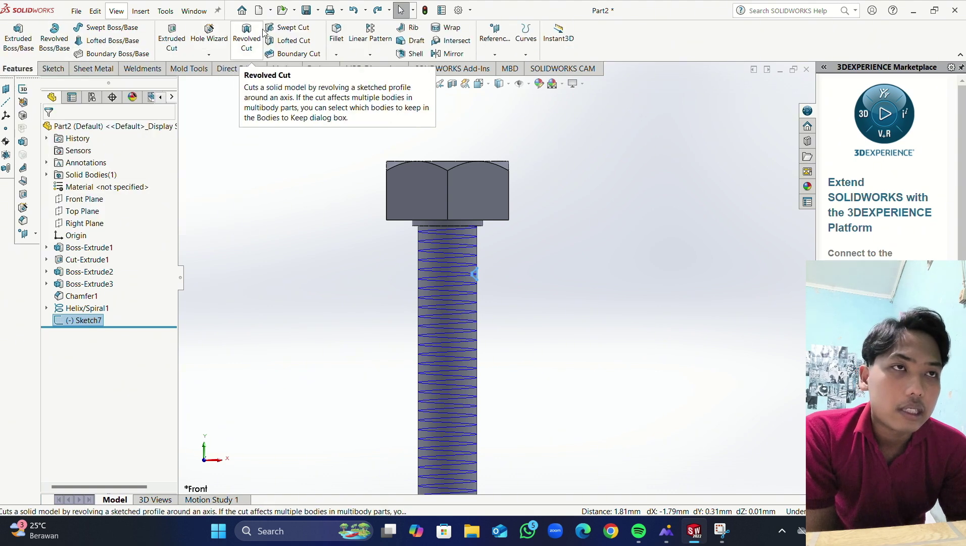
pyautogui.click(281, 30)
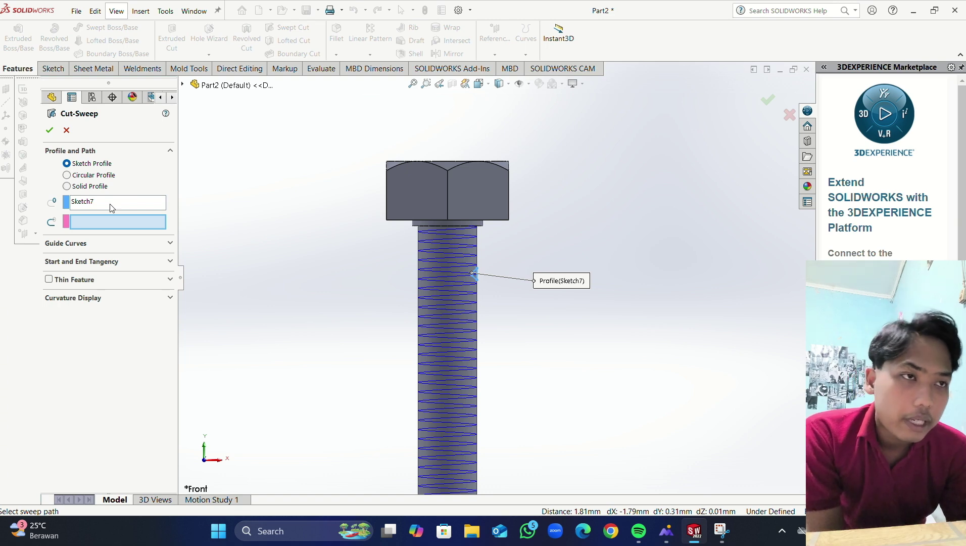
pyautogui.scroll(-5, 475, 321)
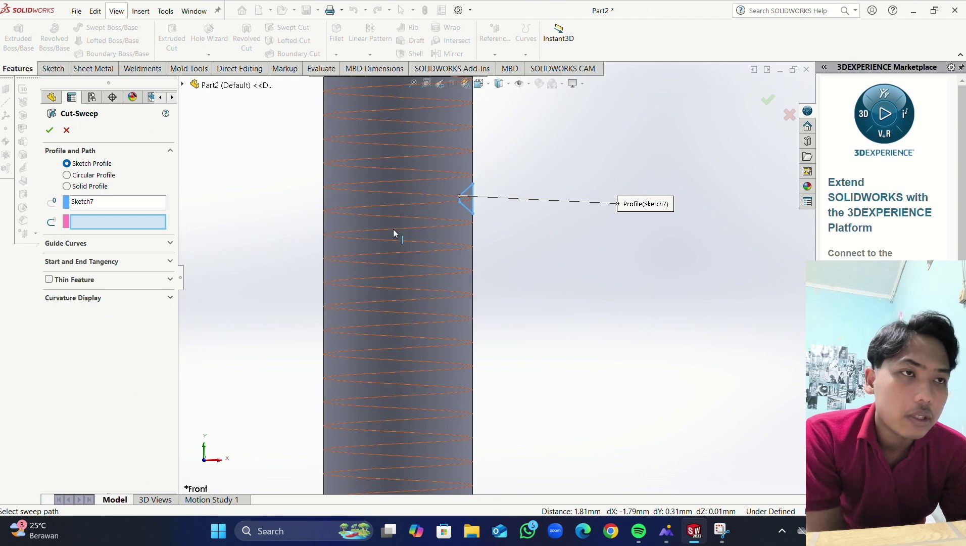
pyautogui.click(351, 237)
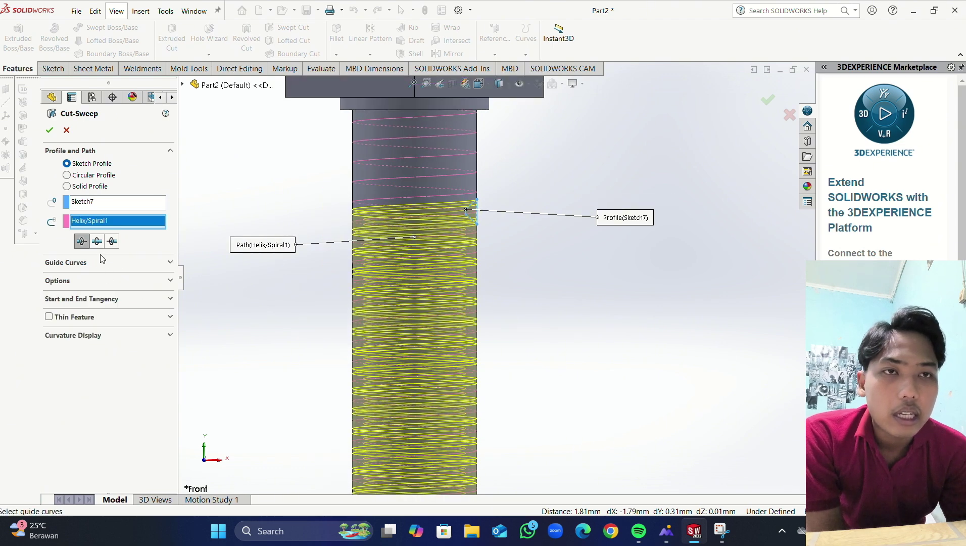
pyautogui.click(99, 241)
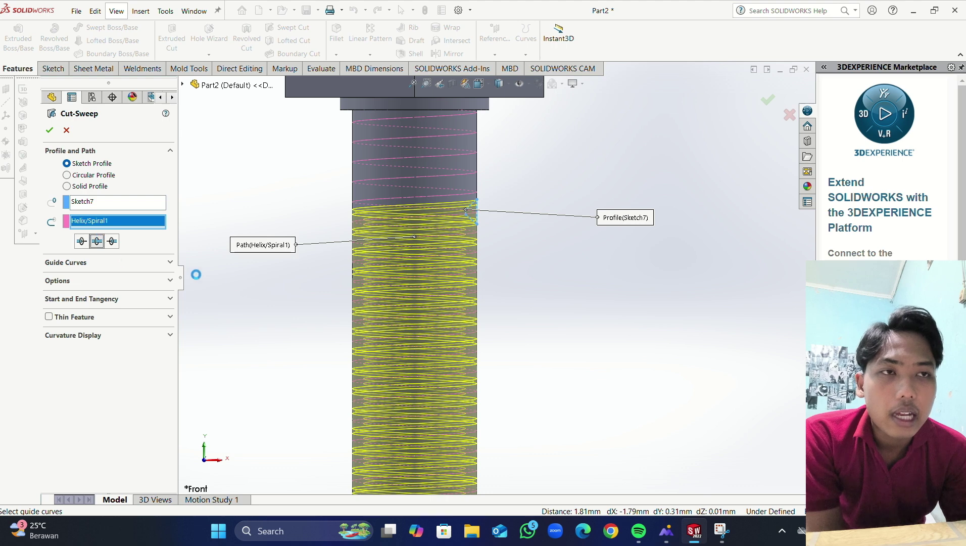
pyautogui.scroll(5, 395, 306)
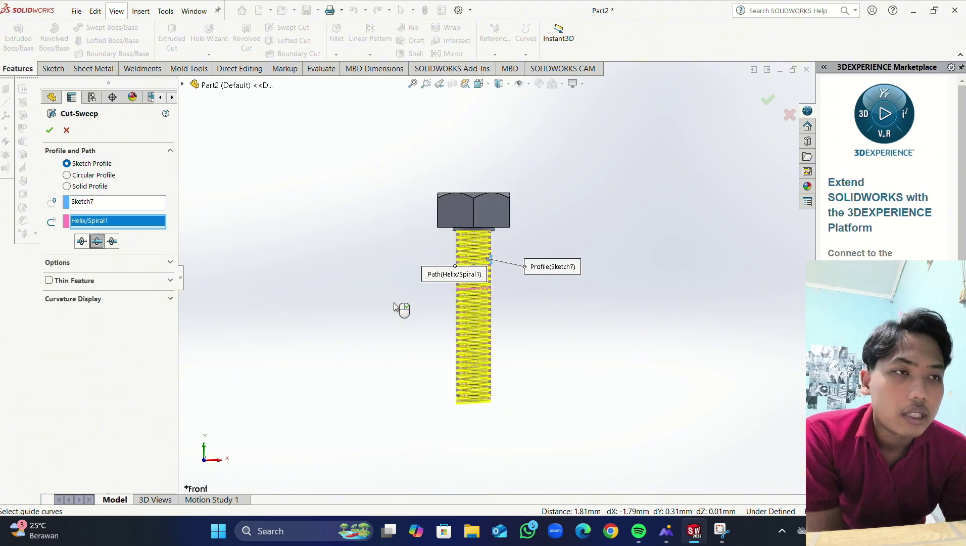
pyautogui.click(49, 131)
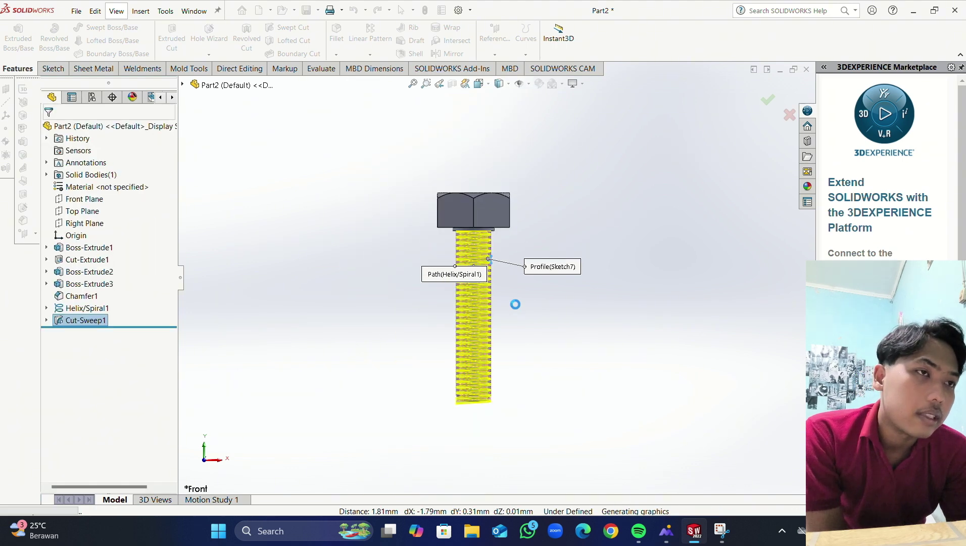
# Step: Open the Save As dialog for the finished threaded bolt part
pyautogui.scroll(-3, 515, 304)
pyautogui.scroll(-1, 507, 309)
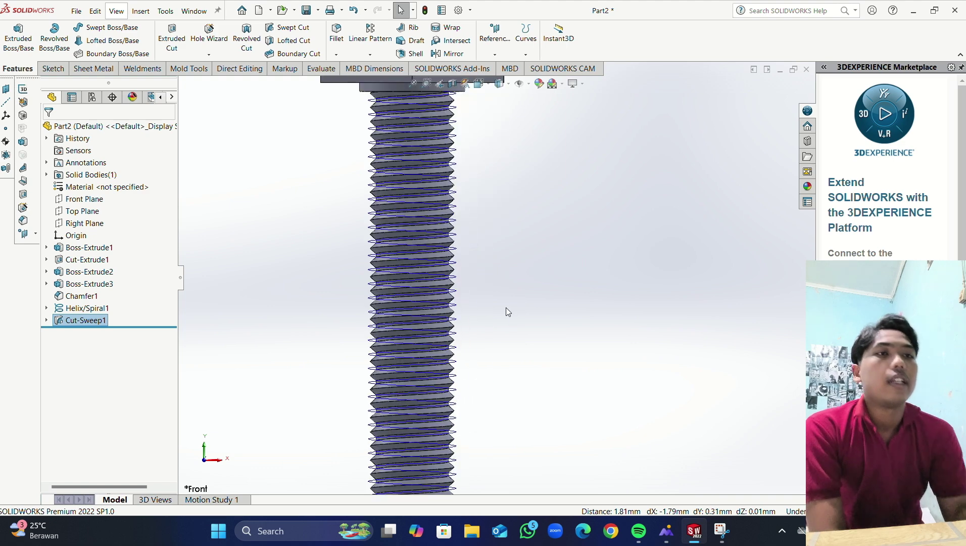
pyautogui.scroll(3, 543, 300)
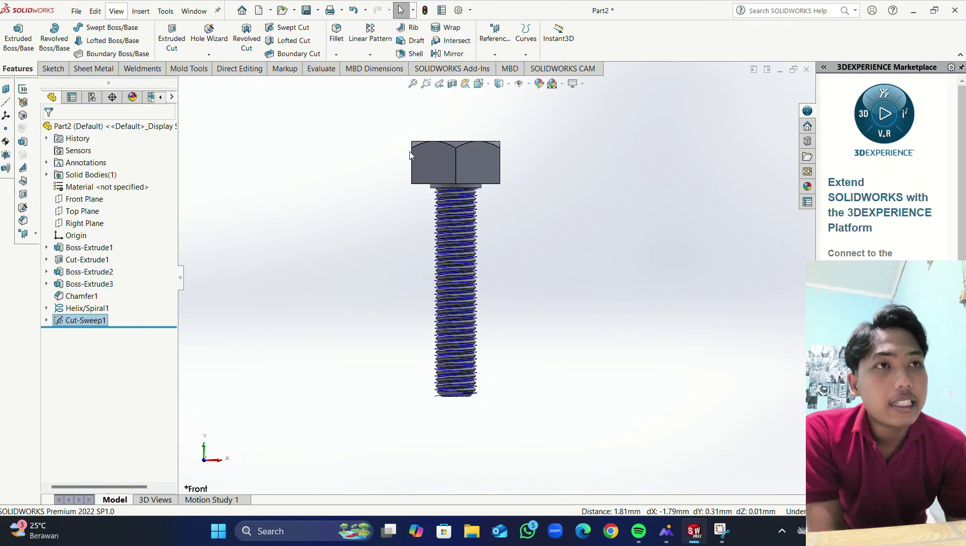
pyautogui.click(318, 11)
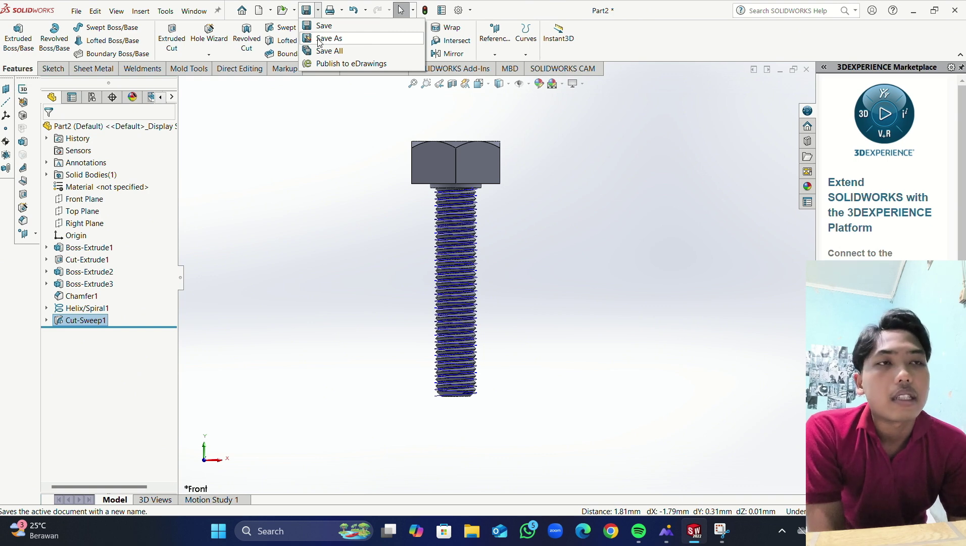
pyautogui.click(329, 38)
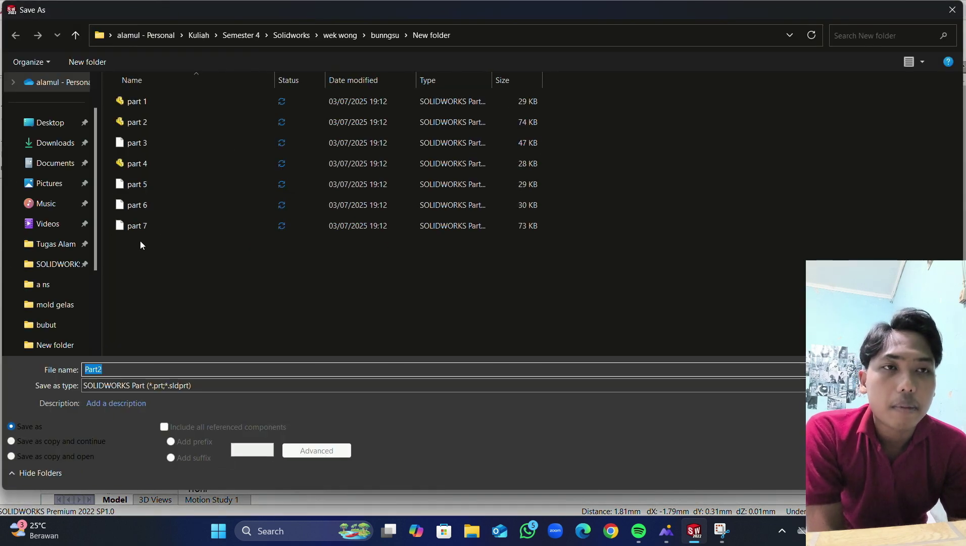
pyautogui.click(79, 267)
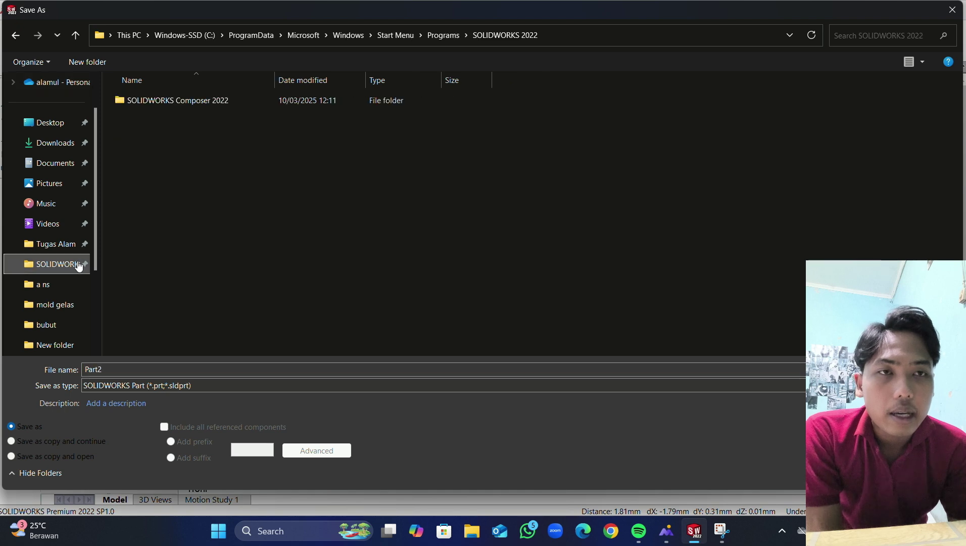
pyautogui.scroll(-1, 51, 291)
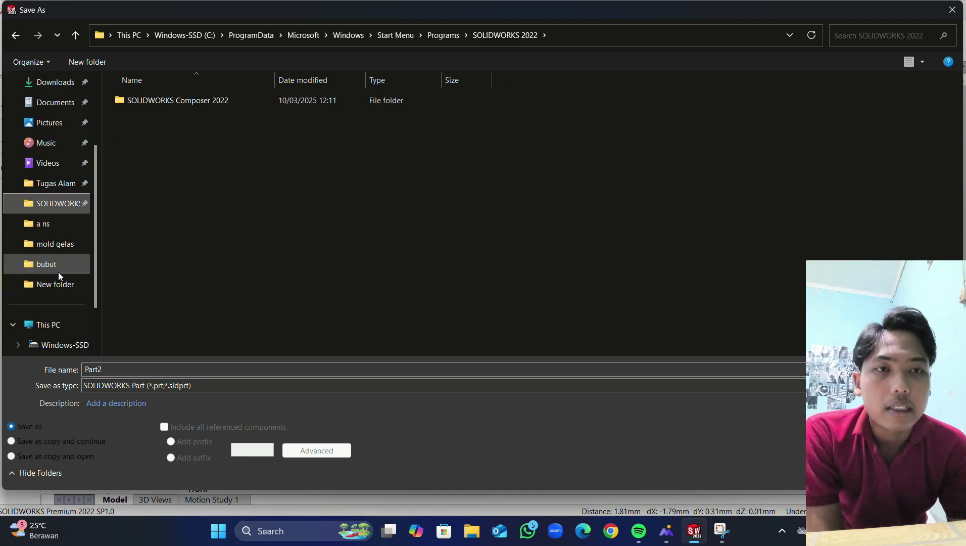
pyautogui.scroll(3, 58, 271)
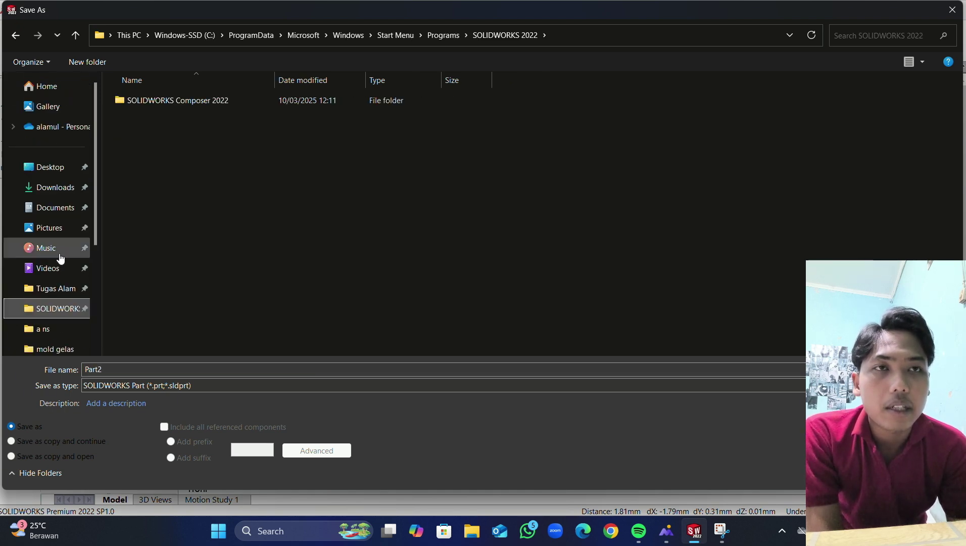
pyautogui.click(59, 209)
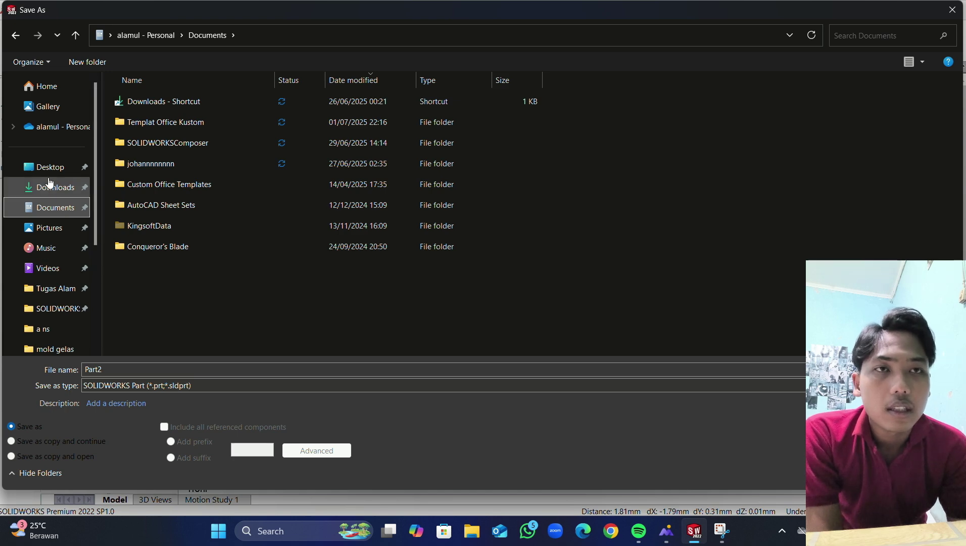
pyautogui.click(50, 87)
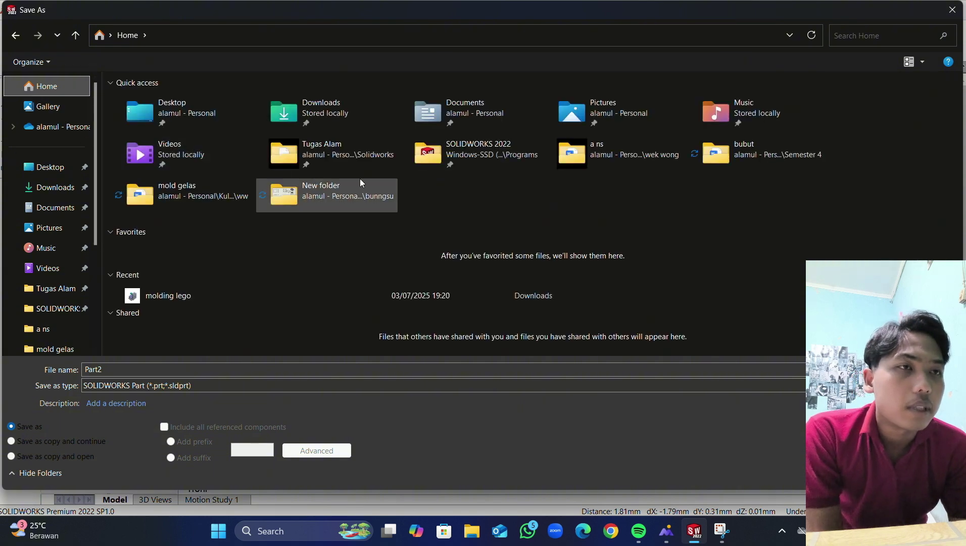
pyautogui.doubleClick(327, 157)
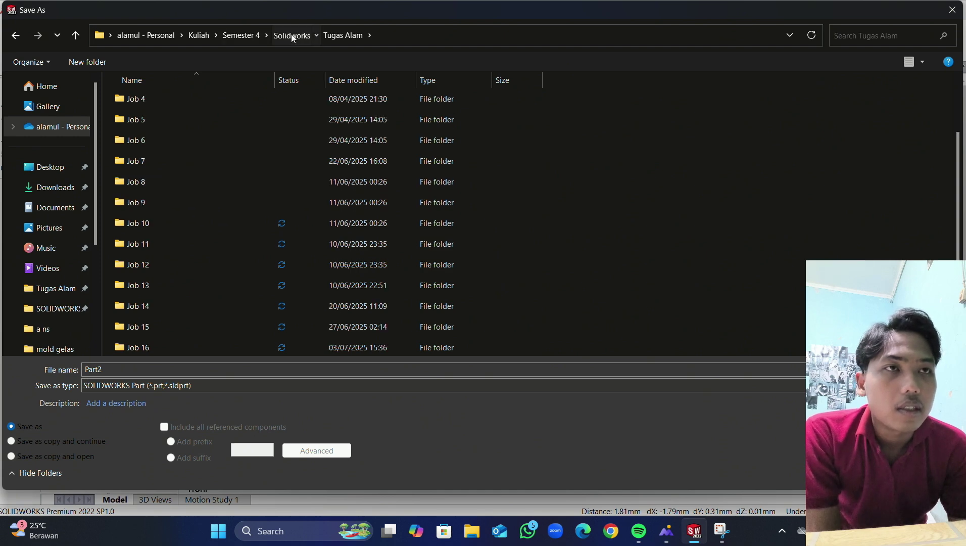
pyautogui.click(308, 37)
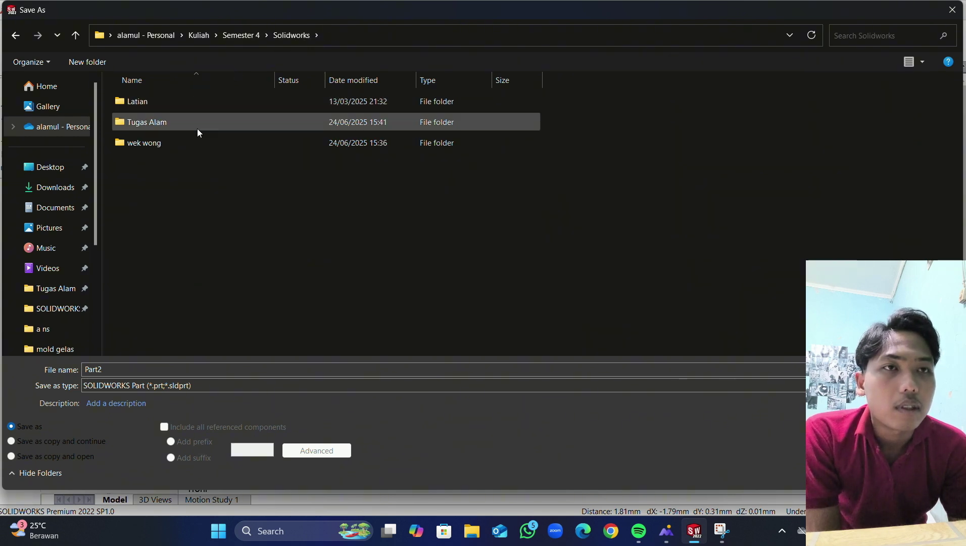
pyautogui.doubleClick(193, 148)
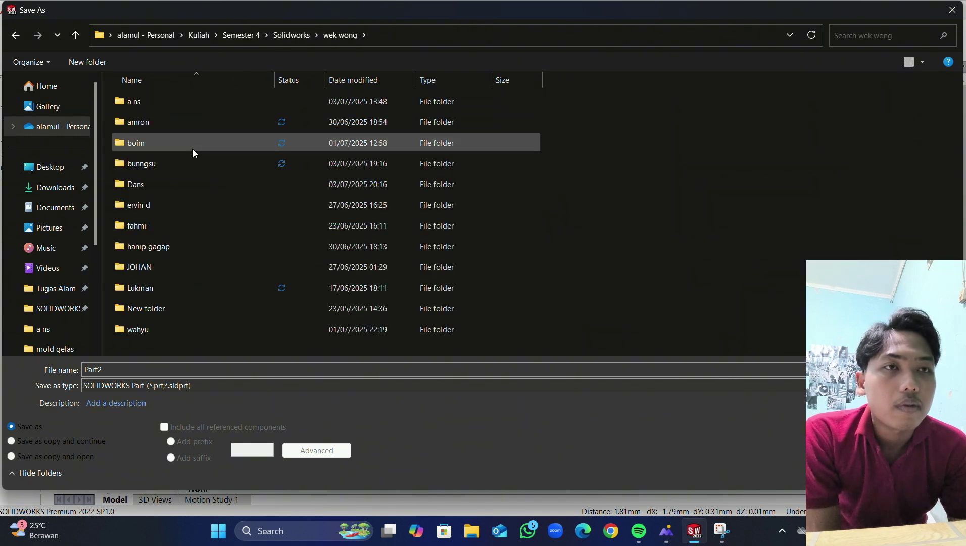
pyautogui.doubleClick(163, 324)
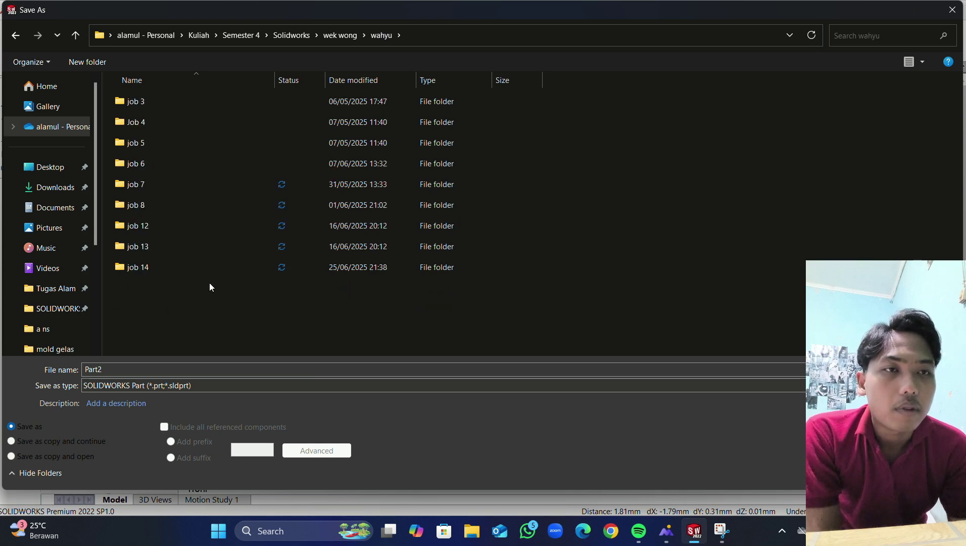
# Step: Create a new folder named UAS alongside the job folders in the save location
pyautogui.rightClick(210, 283)
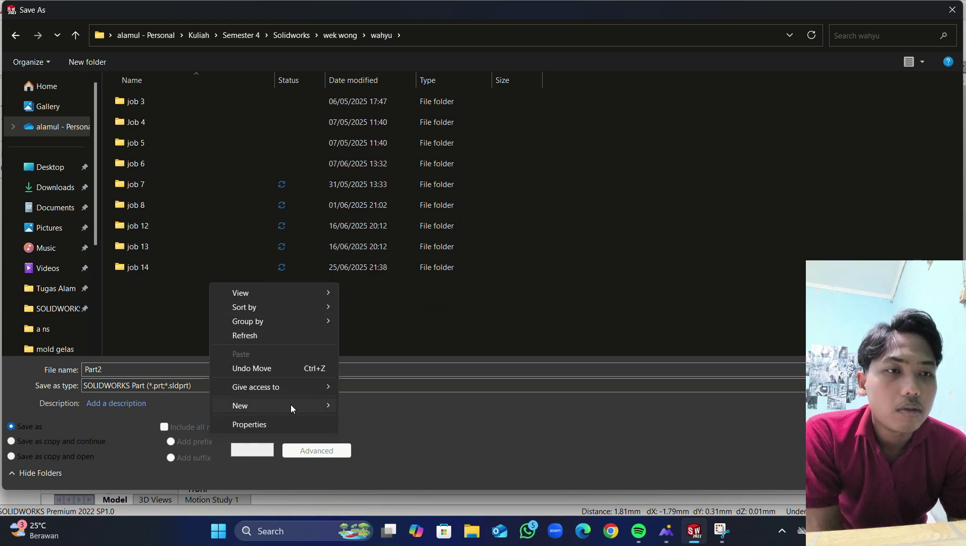
pyautogui.moveTo(292, 407)
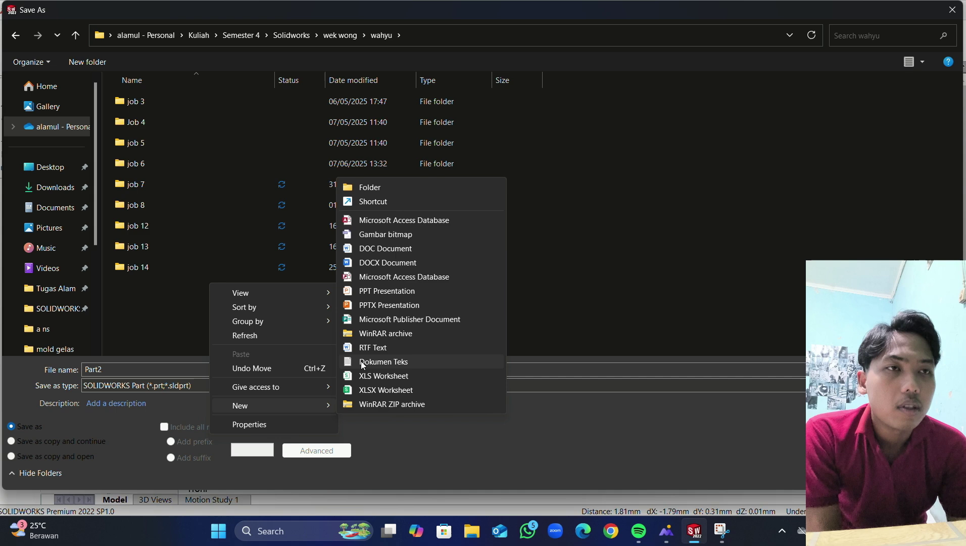
pyautogui.click(393, 186)
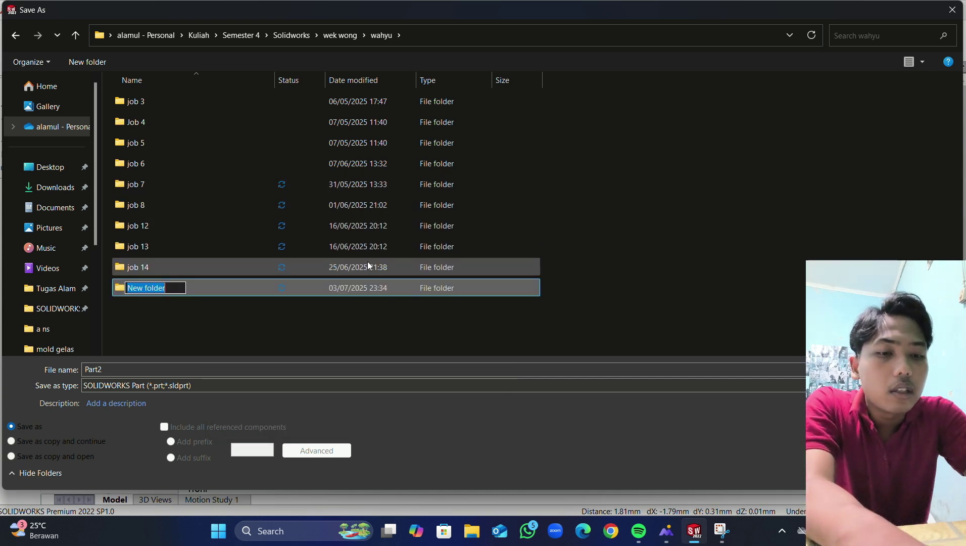
pyautogui.write('UAS')
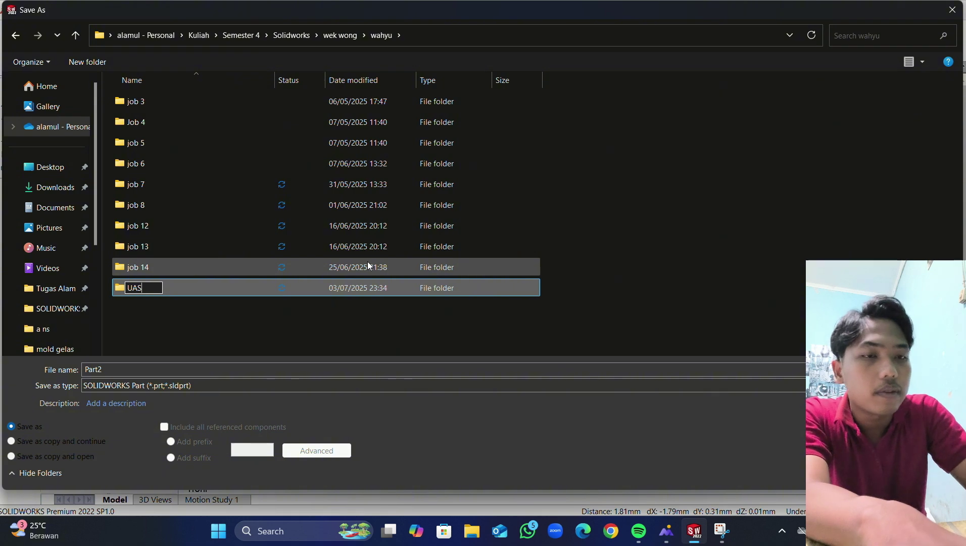
pyautogui.press('Return')
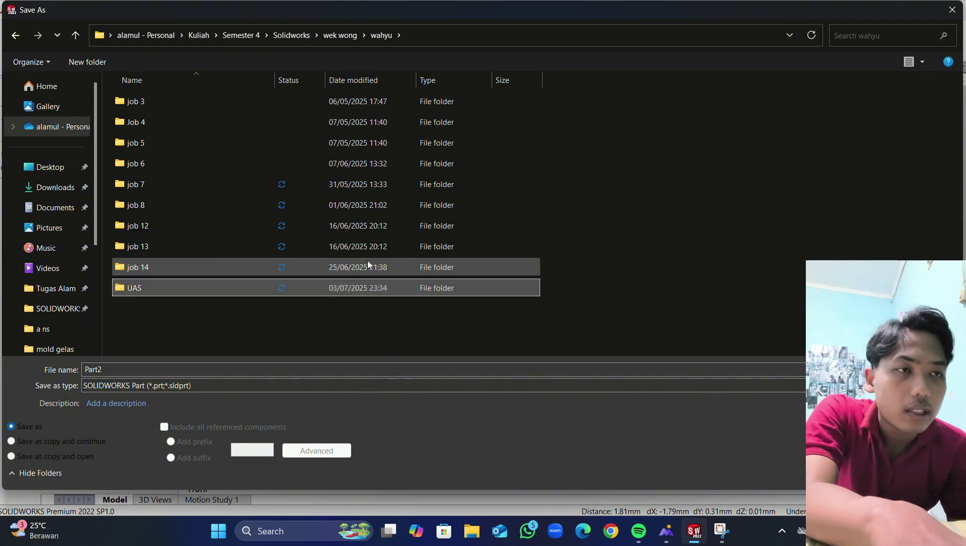
# Step: Save the bolt part as BAUT in the UAS folder, keeping the SOLIDWORKS Part file type
pyautogui.doubleClick(279, 289)
pyautogui.doubleClick(102, 371)
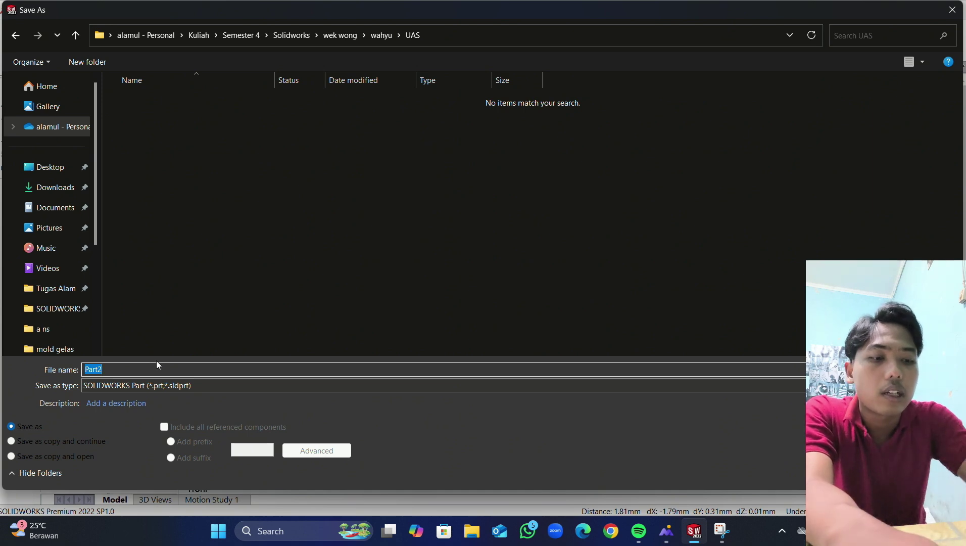
pyautogui.write('BAUT')
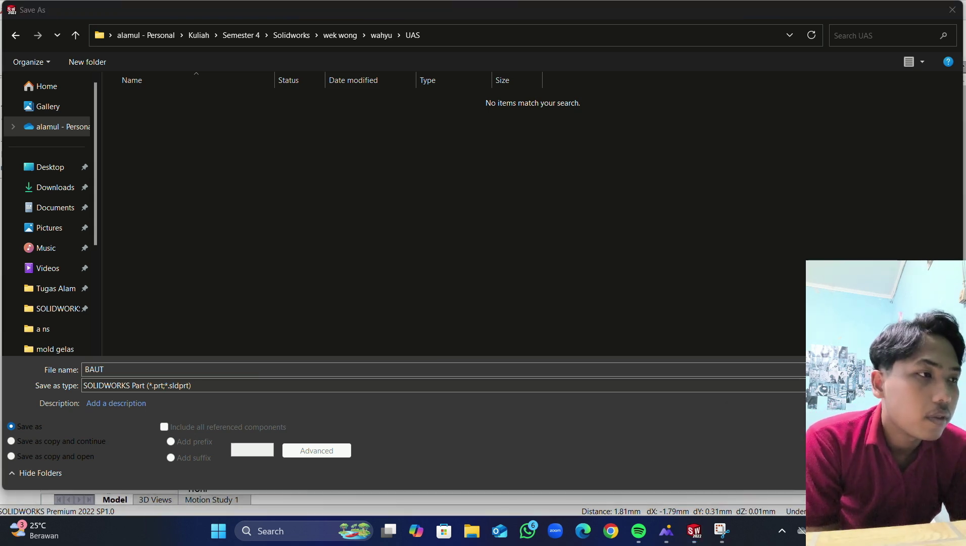
pyautogui.hotkey('ctrl', 'a')
pyautogui.press('Return')
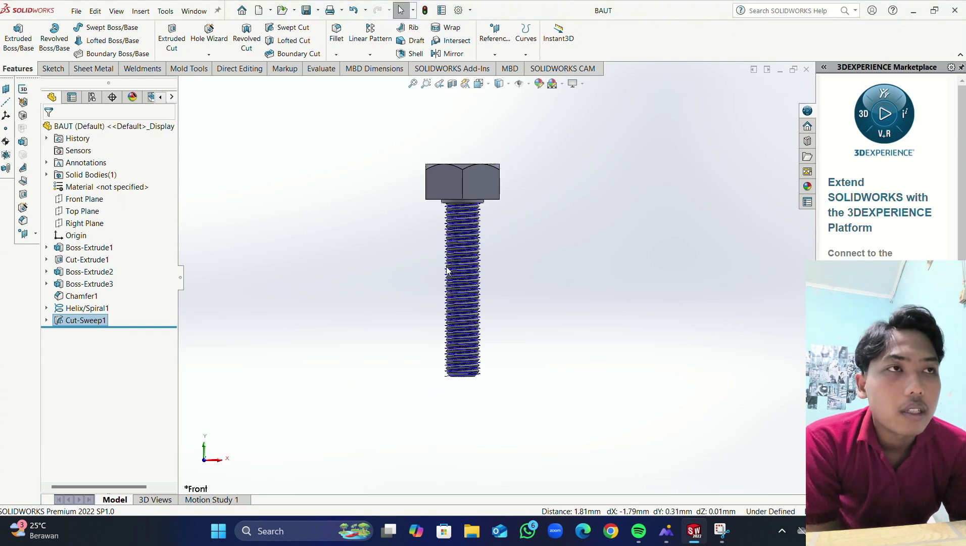
pyautogui.click(319, 11)
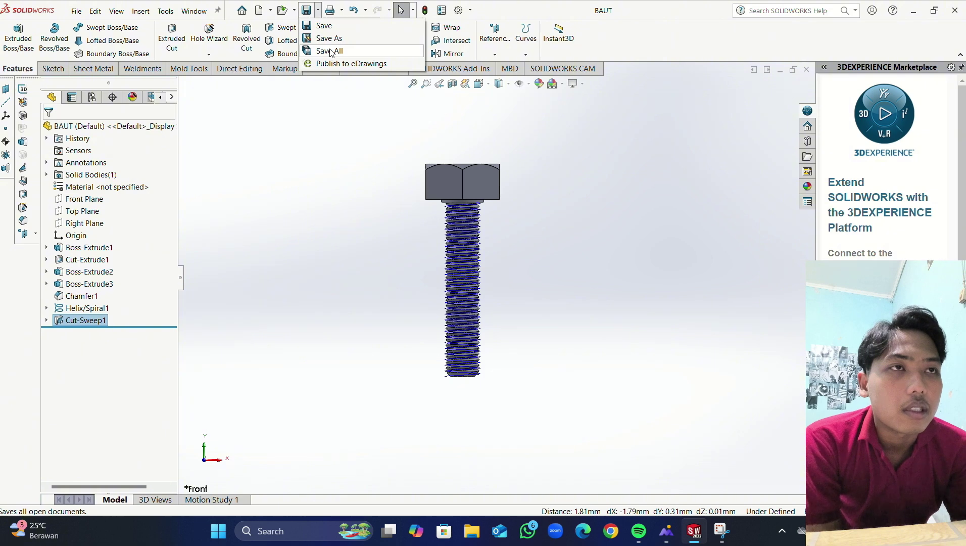
pyautogui.click(328, 38)
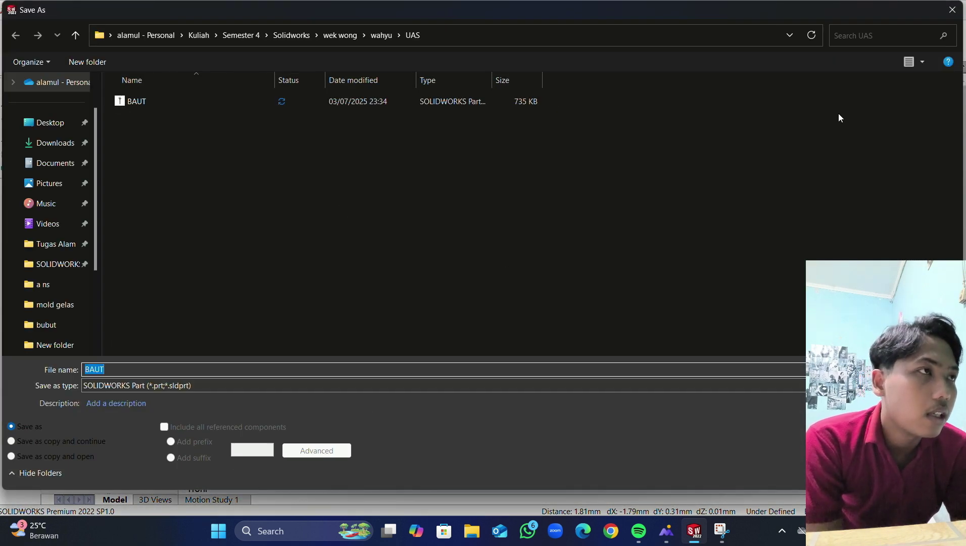
pyautogui.click(952, 9)
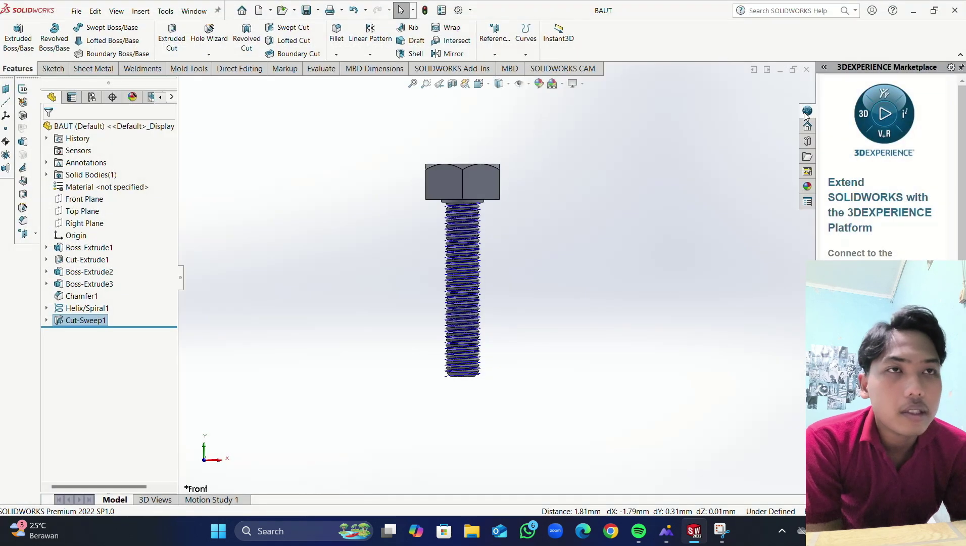
# Step: Create a new empty Part document
pyautogui.click(271, 10)
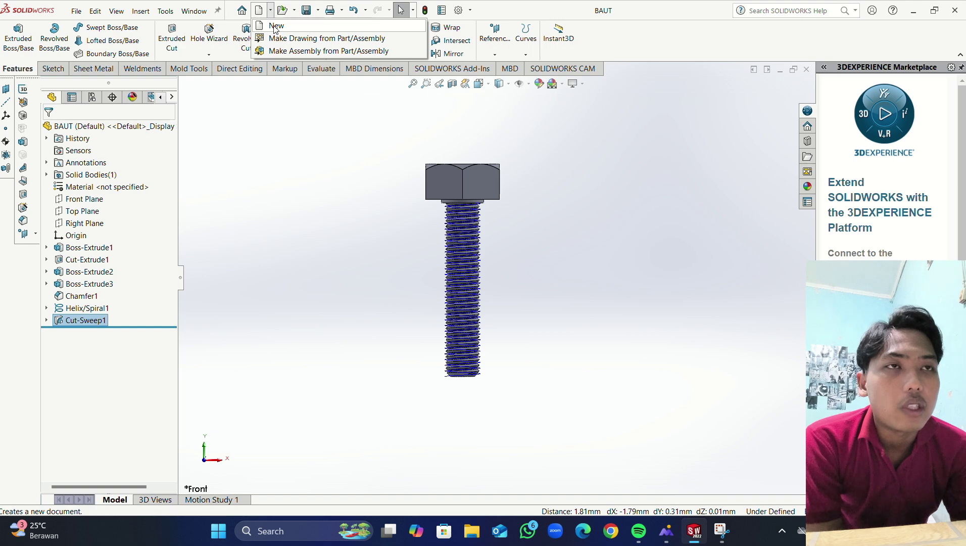
pyautogui.click(276, 26)
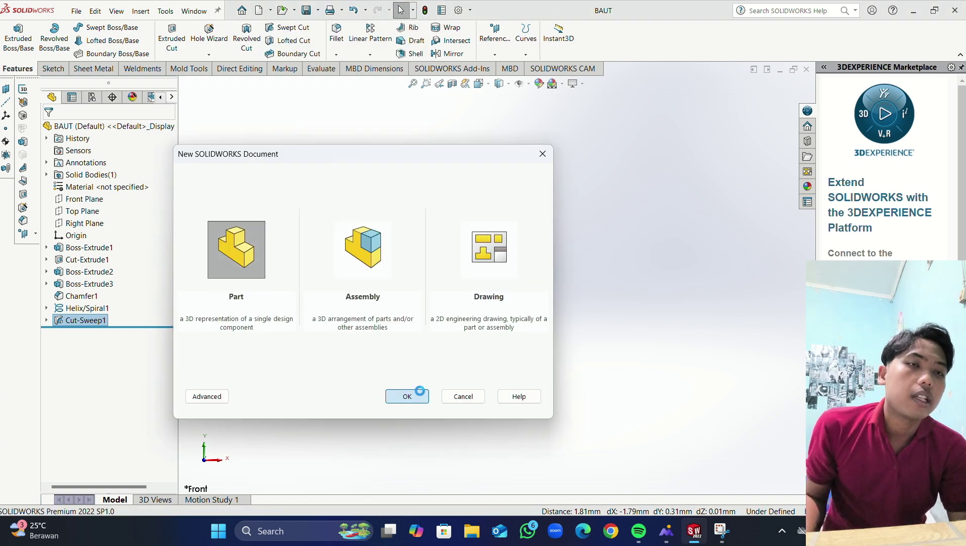
pyautogui.click(407, 396)
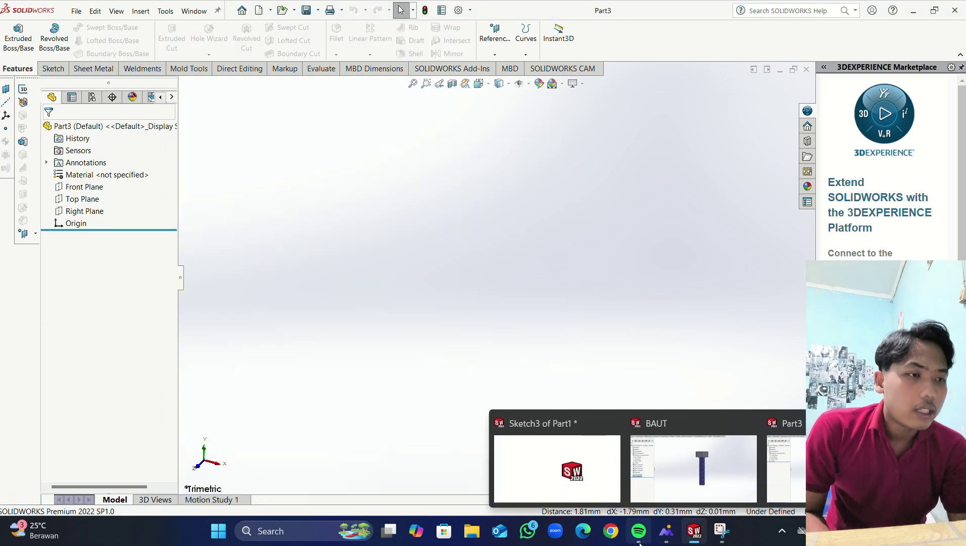
# Step: Switch to WPS Photos to examine the dimensions of nut "2. MUR" on the reference drawing, and return to the new part in SOLIDWORKS
pyautogui.click(667, 531)
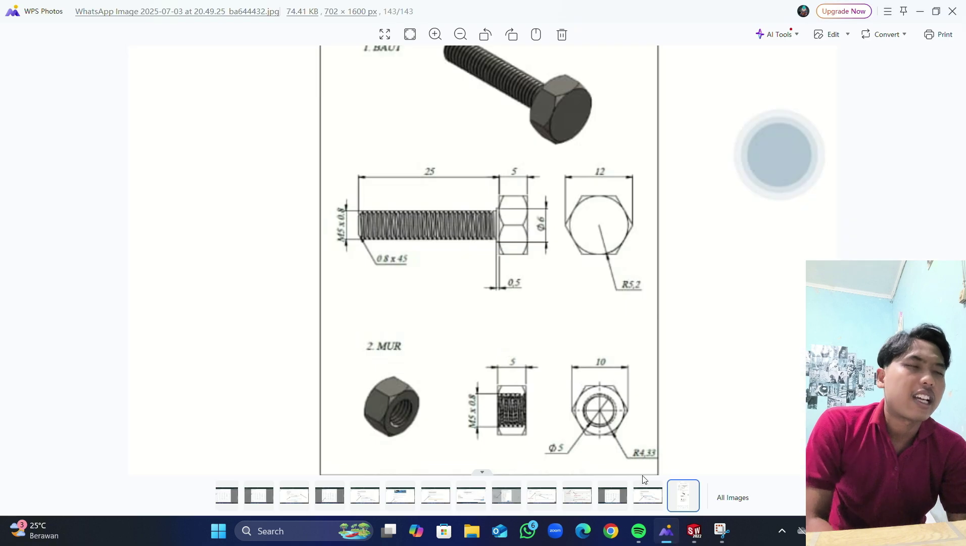
pyautogui.scroll(-2, 612, 446)
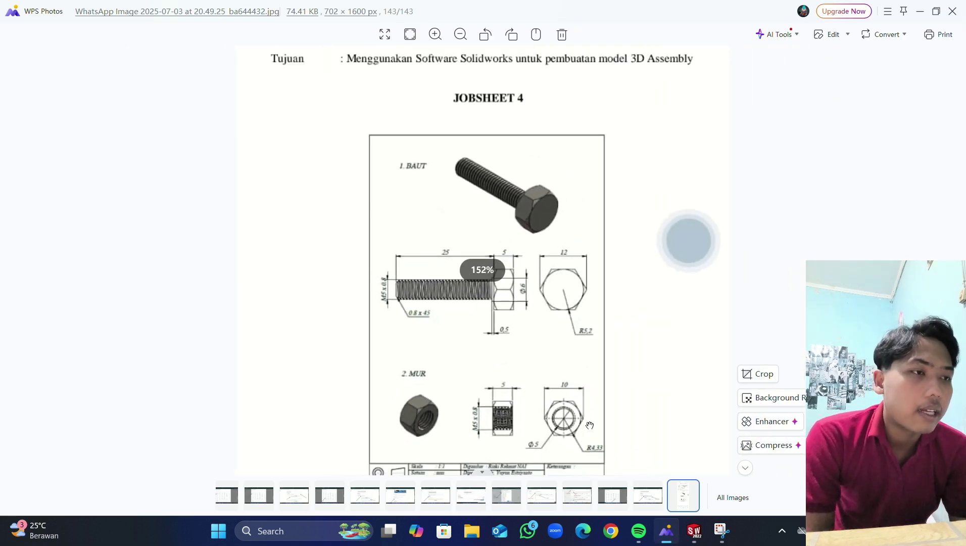
pyautogui.scroll(3, 612, 446)
pyautogui.scroll(3, 605, 489)
pyautogui.scroll(2, 624, 452)
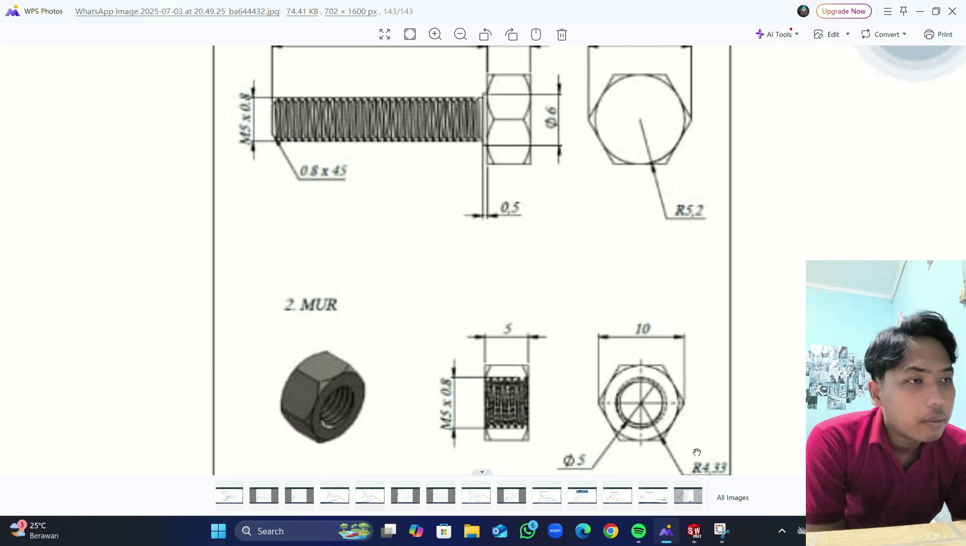
pyautogui.scroll(4, 697, 452)
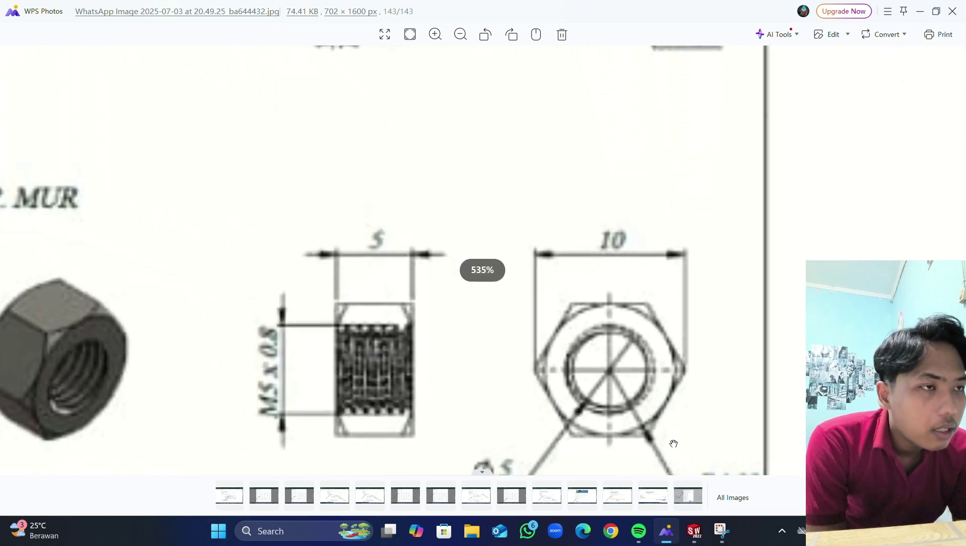
pyautogui.scroll(-2, 642, 450)
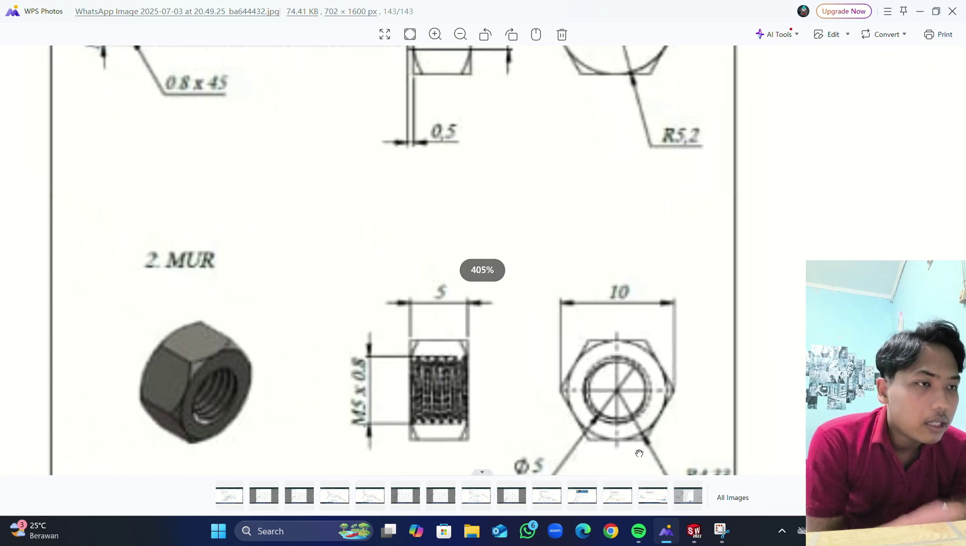
pyautogui.scroll(-2, 640, 453)
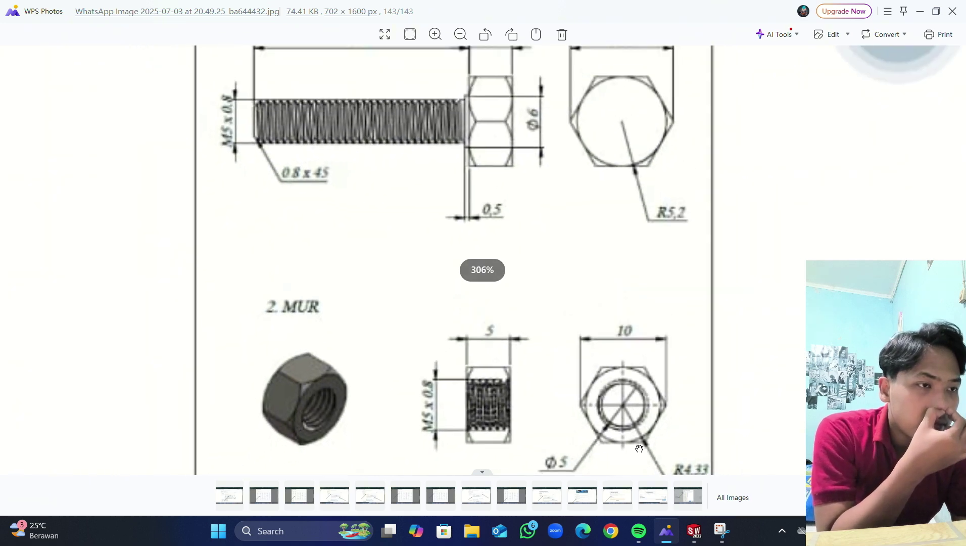
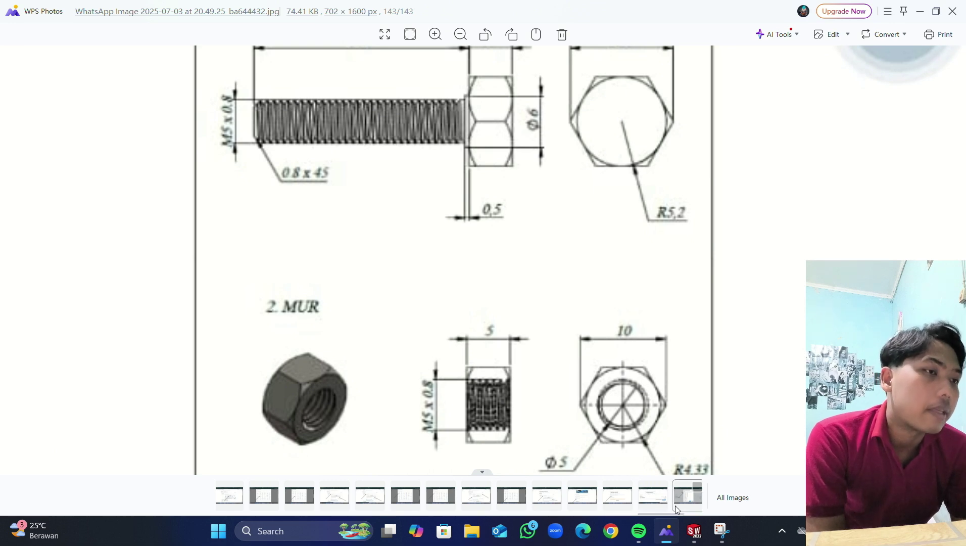
pyautogui.moveTo(695, 530)
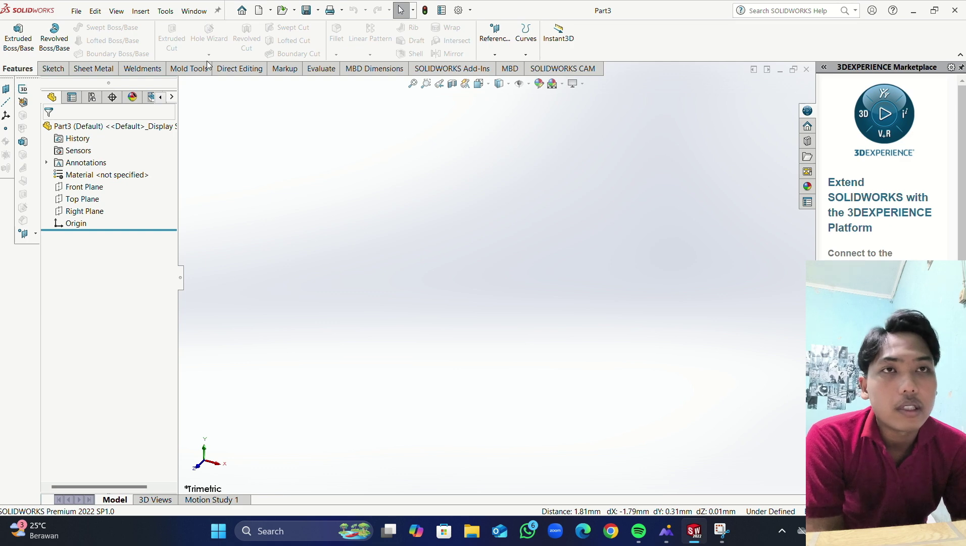
# Step: Start a new sketch on the Top Plane
pyautogui.click(52, 69)
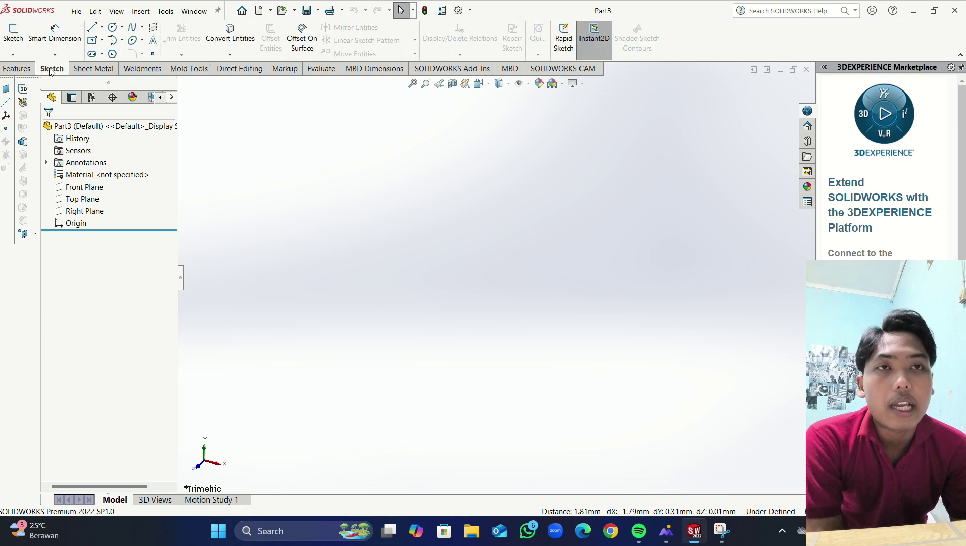
pyautogui.click(13, 35)
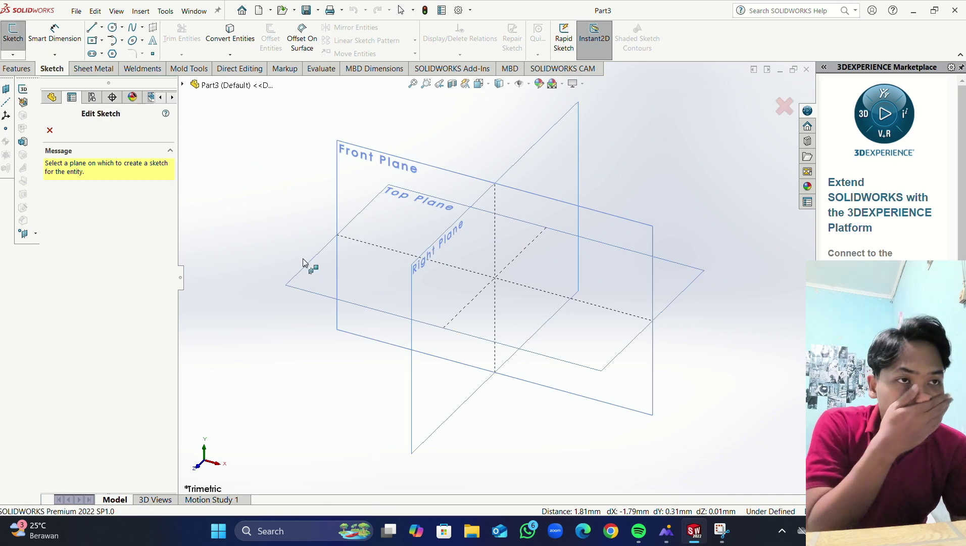
pyautogui.click(309, 288)
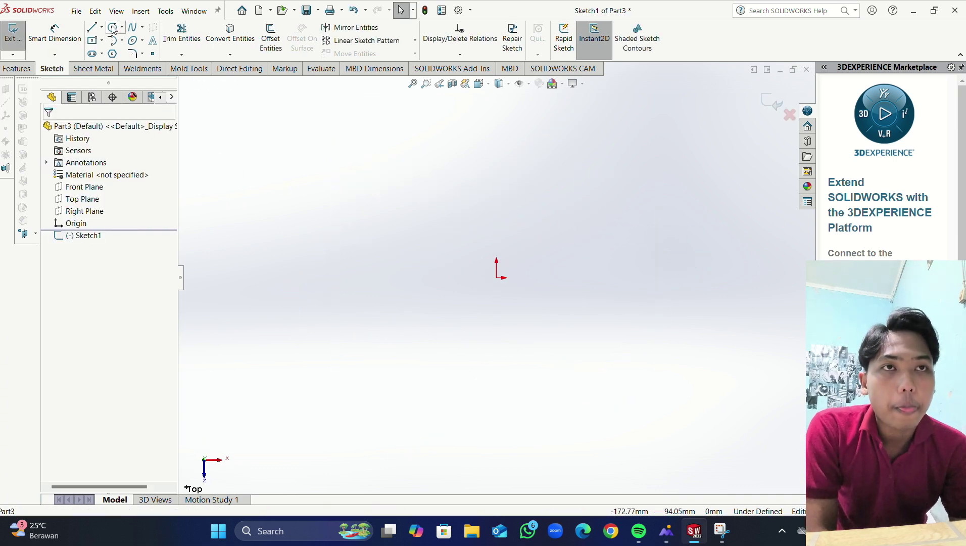
# Step: Sketch a six-sided polygon centred on the origin with a vertex straight up and an inscribed circle about 89 mm in diameter
pyautogui.click(113, 27)
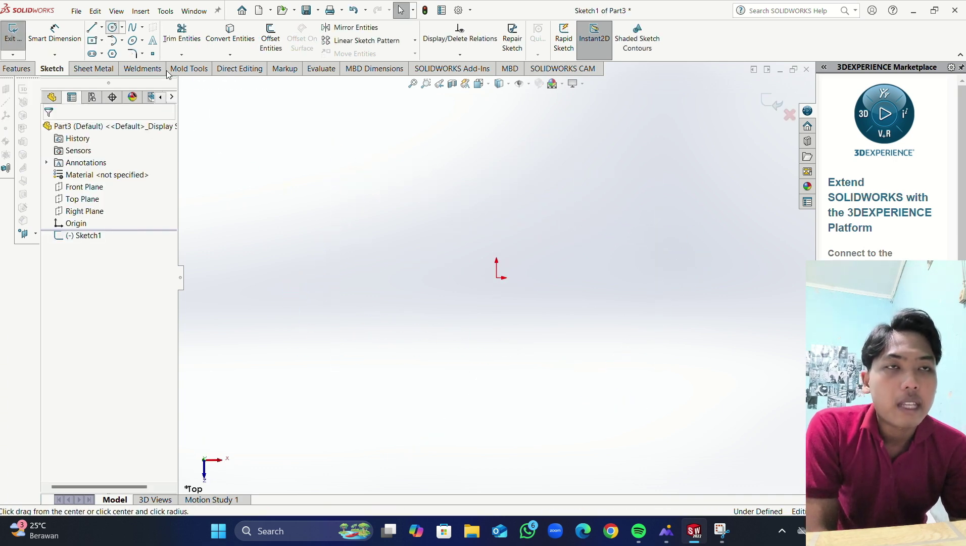
pyautogui.click(113, 53)
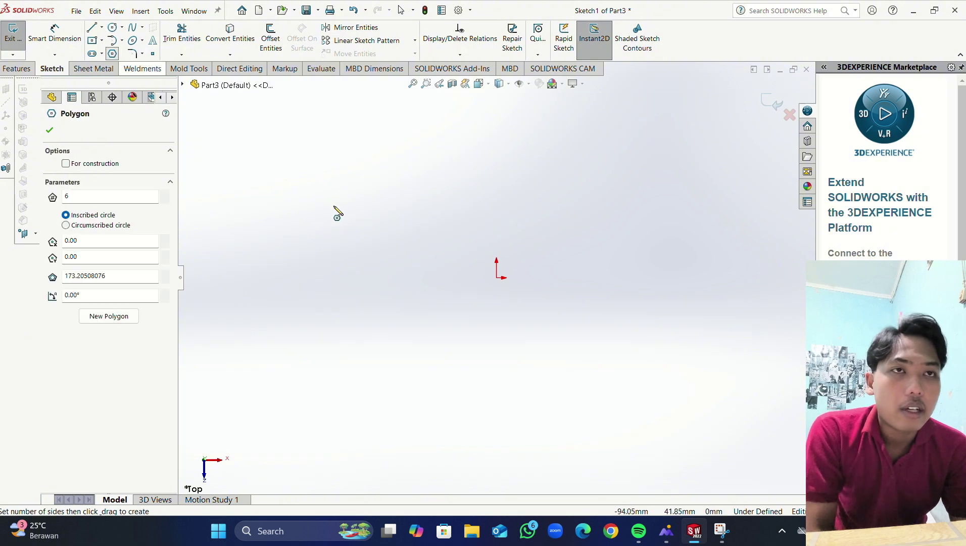
pyautogui.click(694, 535)
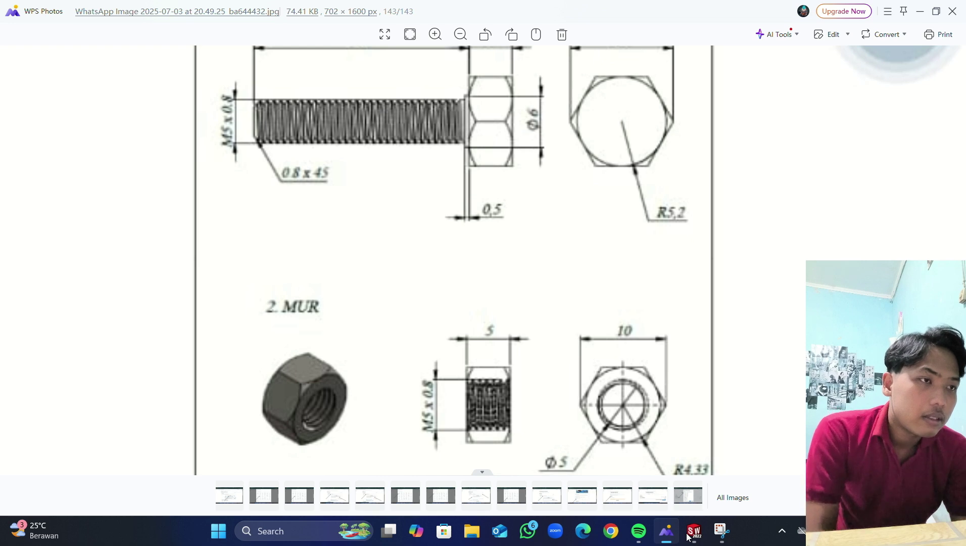
pyautogui.click(693, 533)
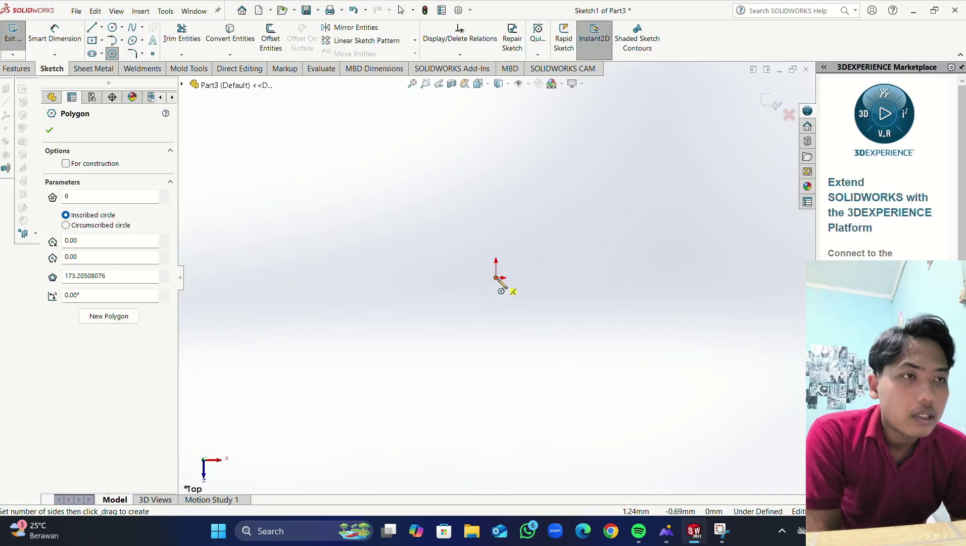
pyautogui.click(497, 278)
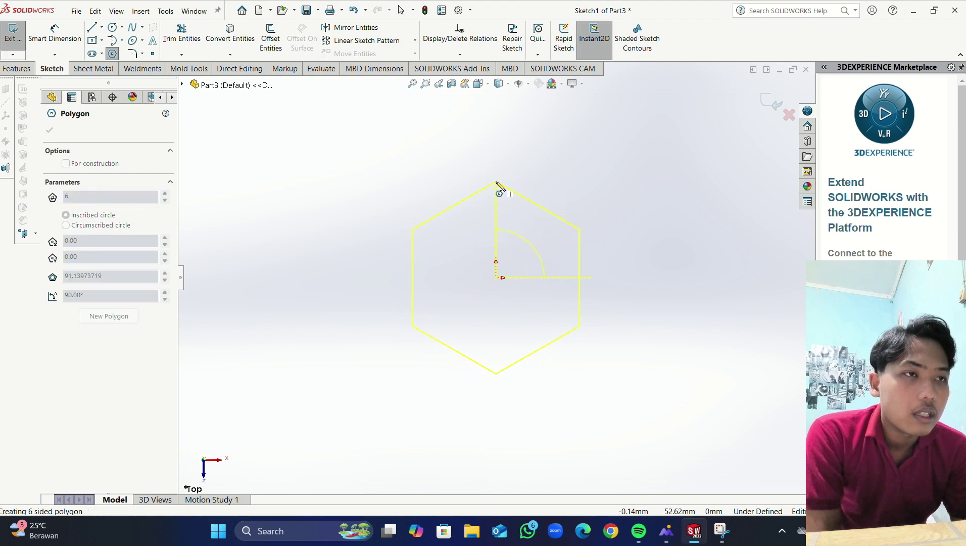
pyautogui.click(498, 185)
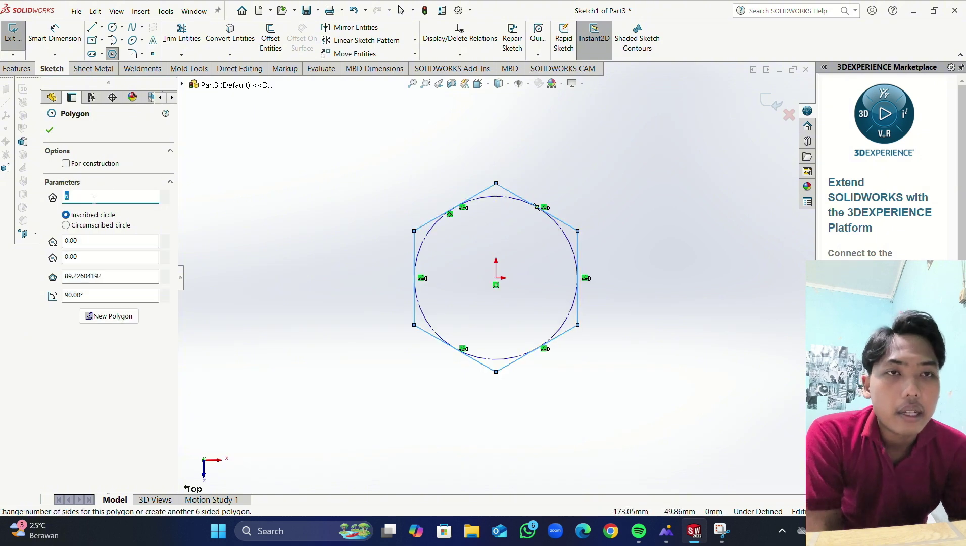
pyautogui.click(49, 131)
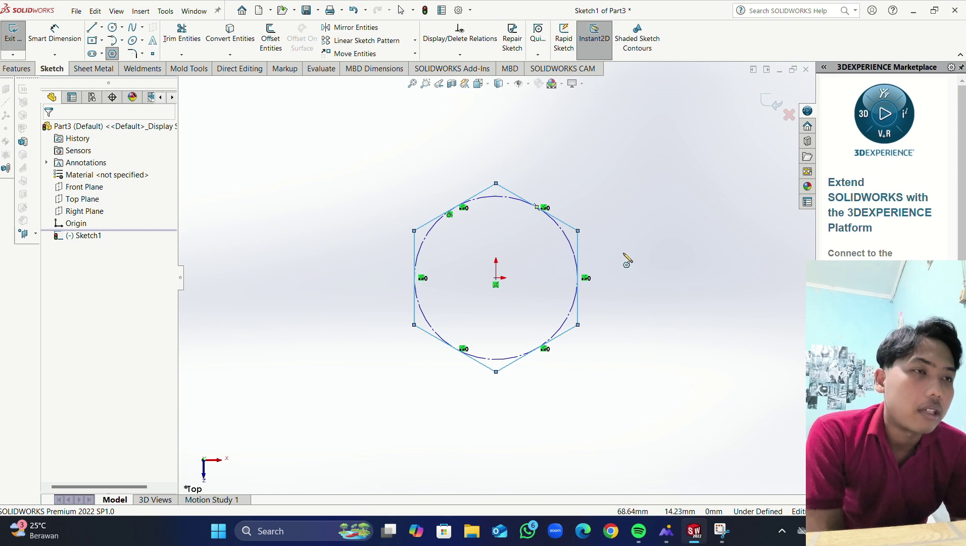
# Step: Check the nut's R4.33 on the reference drawing and dimension the hexagon's inscribed construction circle to a diameter of 8.66 mm
pyautogui.click(695, 531)
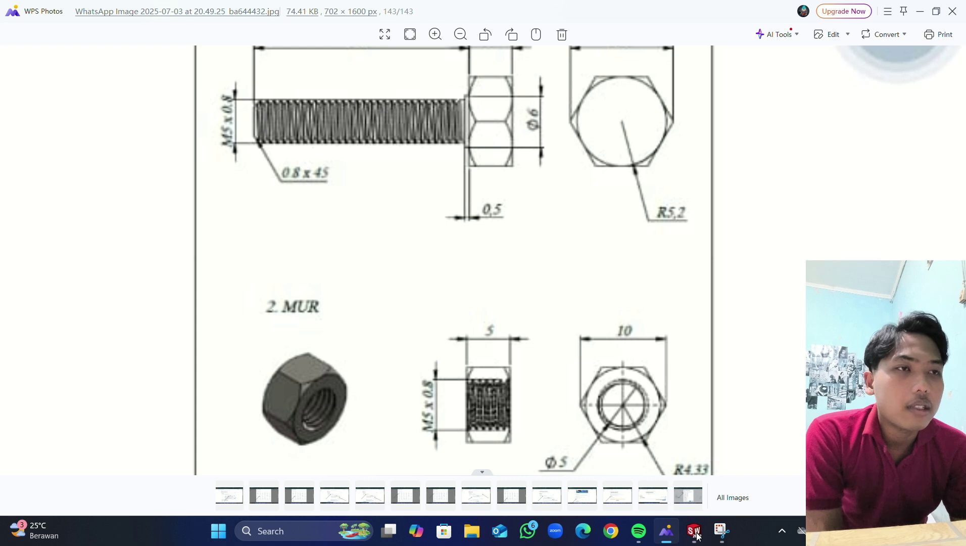
pyautogui.click(696, 532)
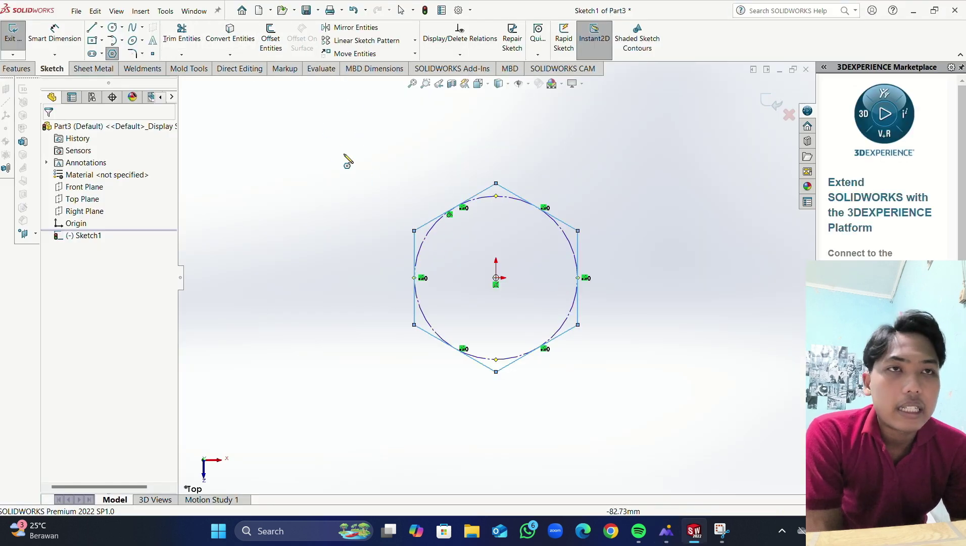
pyautogui.click(55, 34)
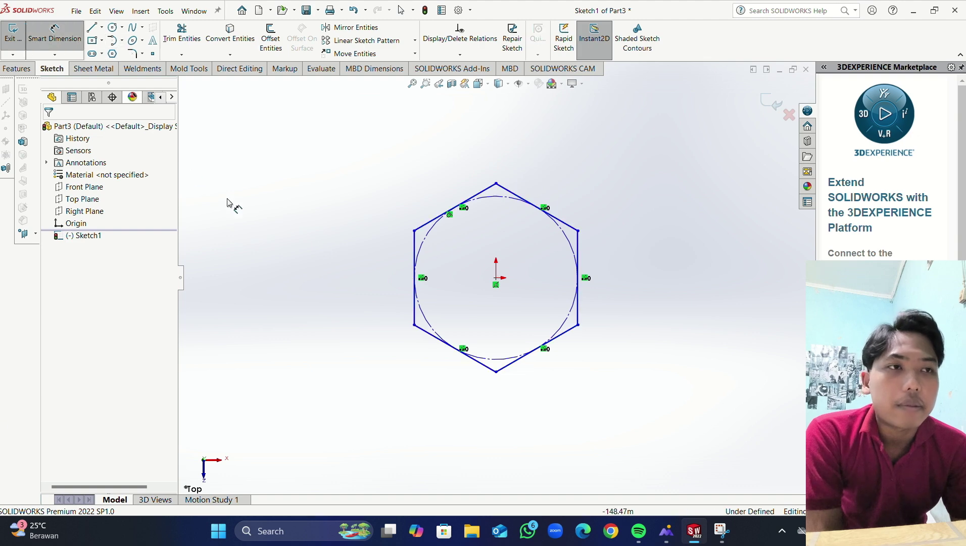
pyautogui.click(423, 247)
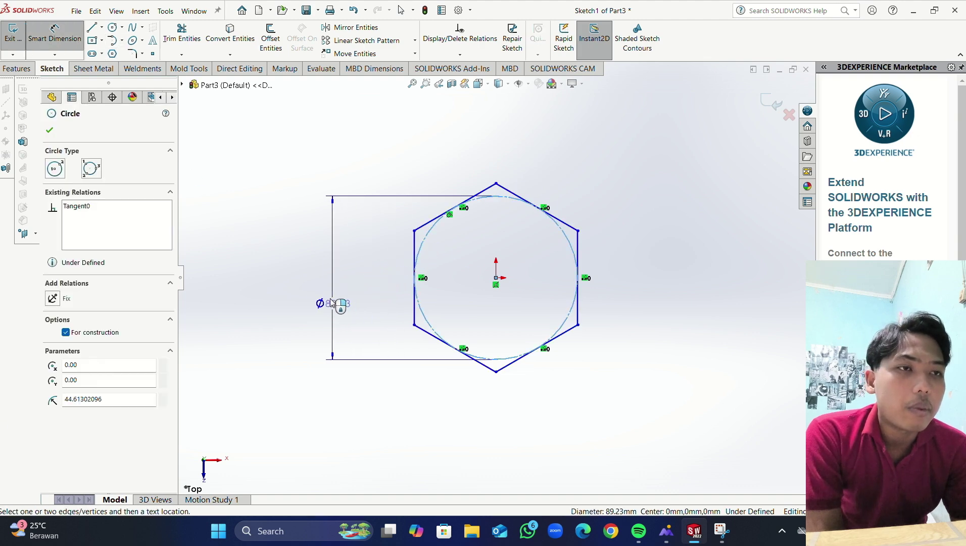
pyautogui.click(326, 277)
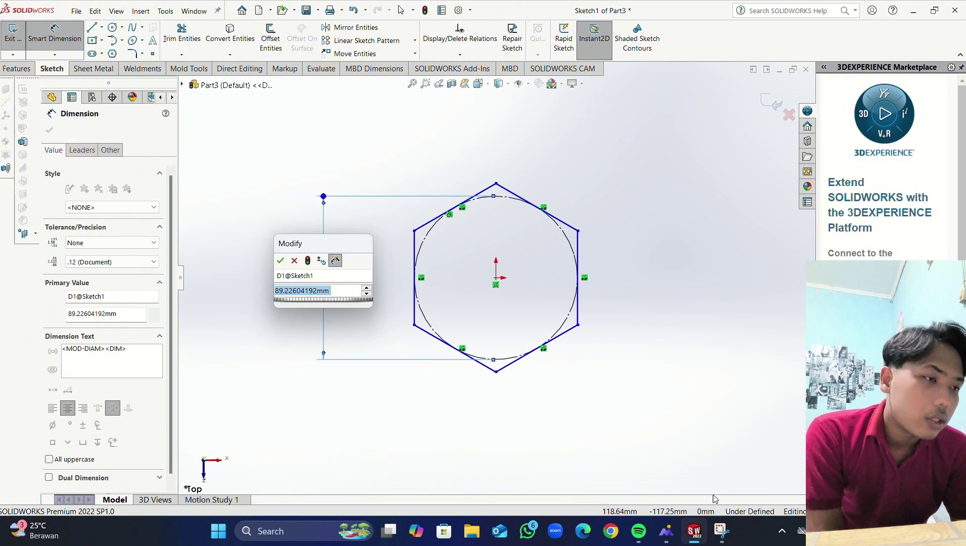
pyautogui.click(668, 532)
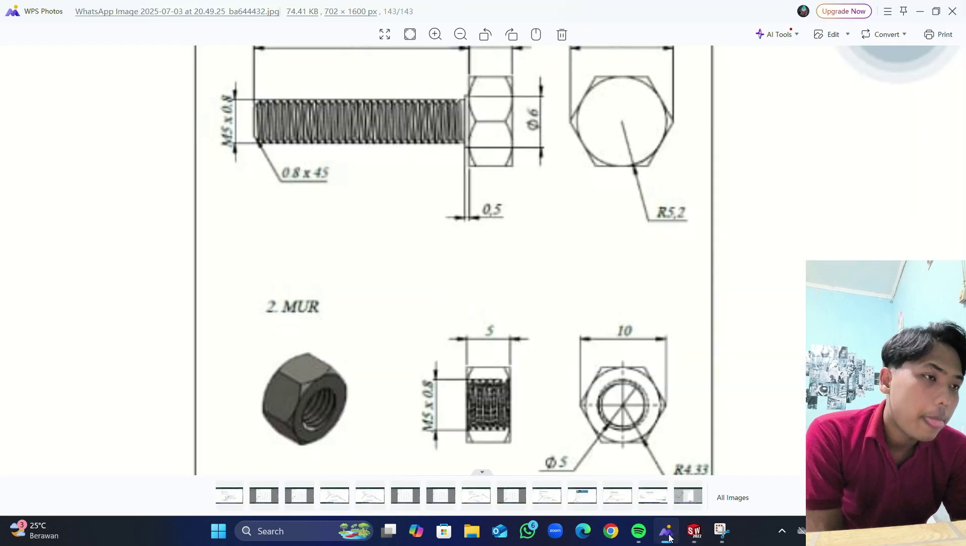
pyautogui.click(671, 539)
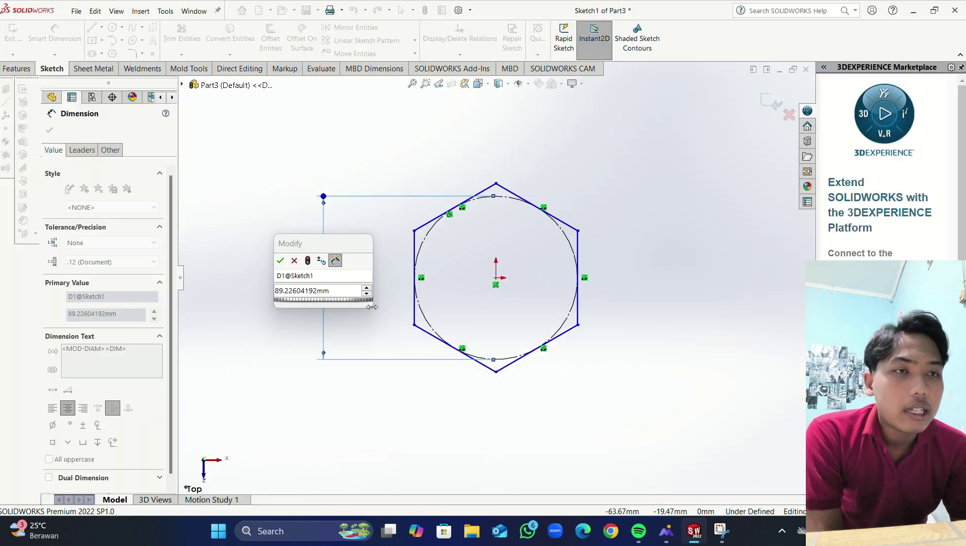
pyautogui.click(336, 291)
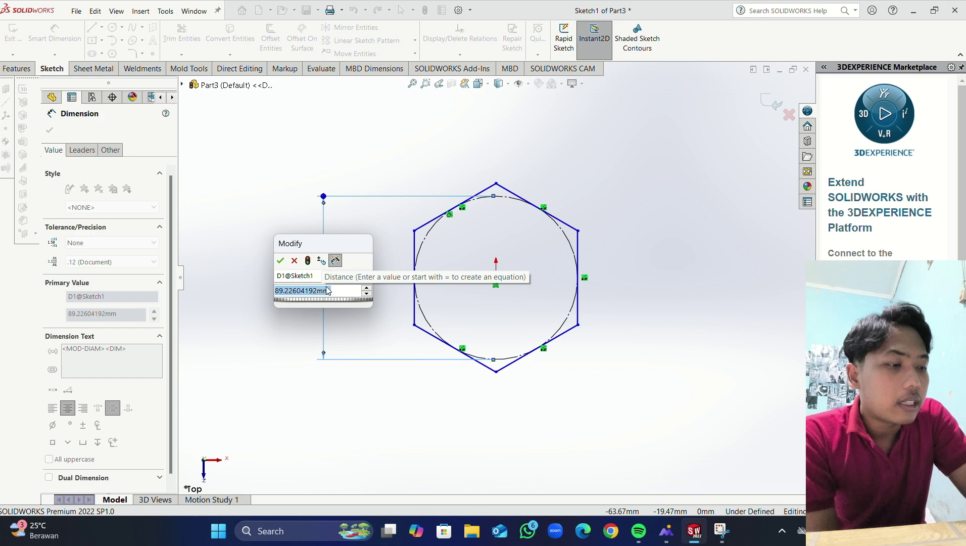
pyautogui.write('8')
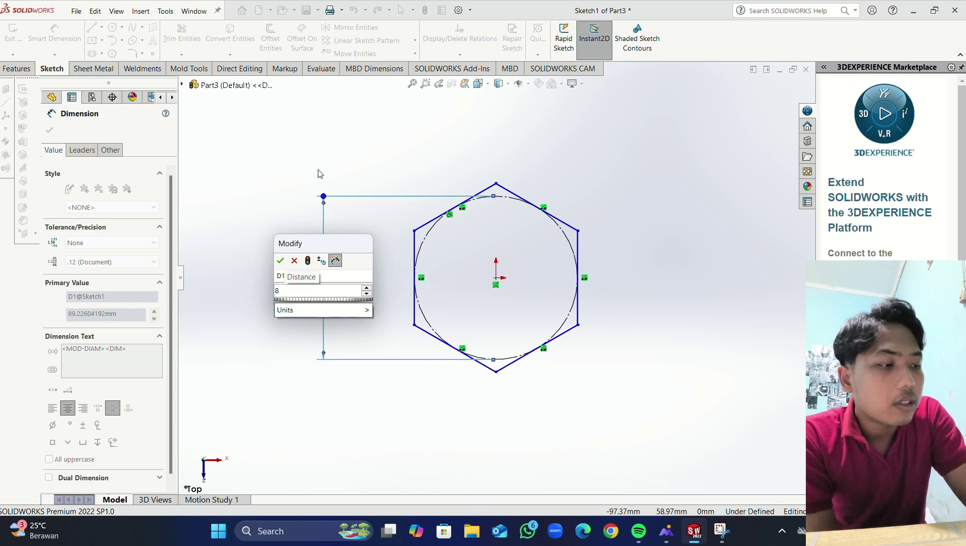
pyautogui.write('.6+6')
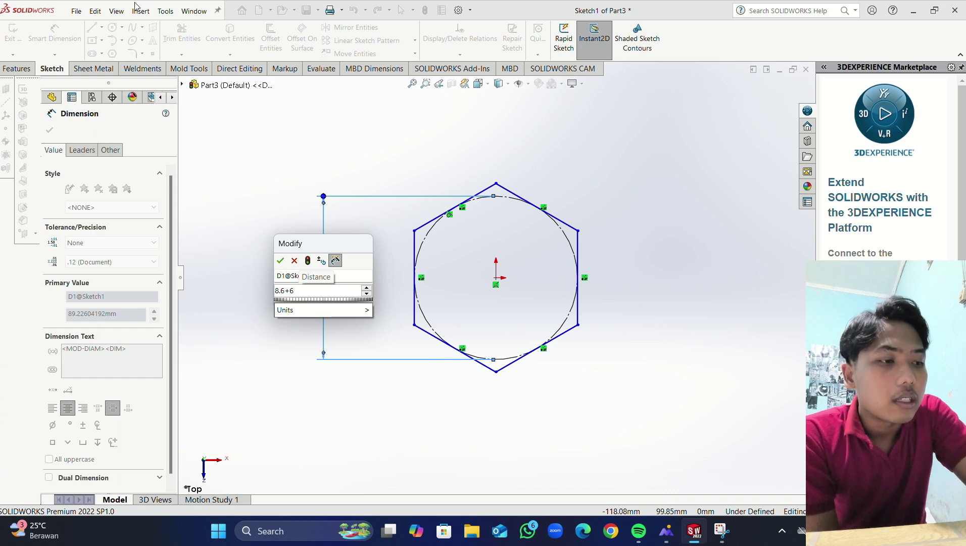
pyautogui.press('BackSpace')
pyautogui.press('BackSpace')
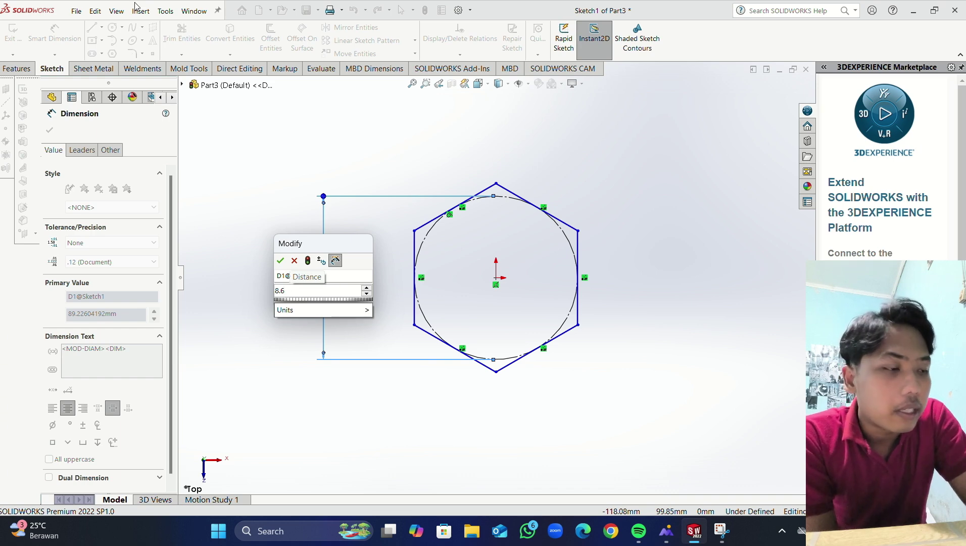
pyautogui.write('6')
pyautogui.press('Return')
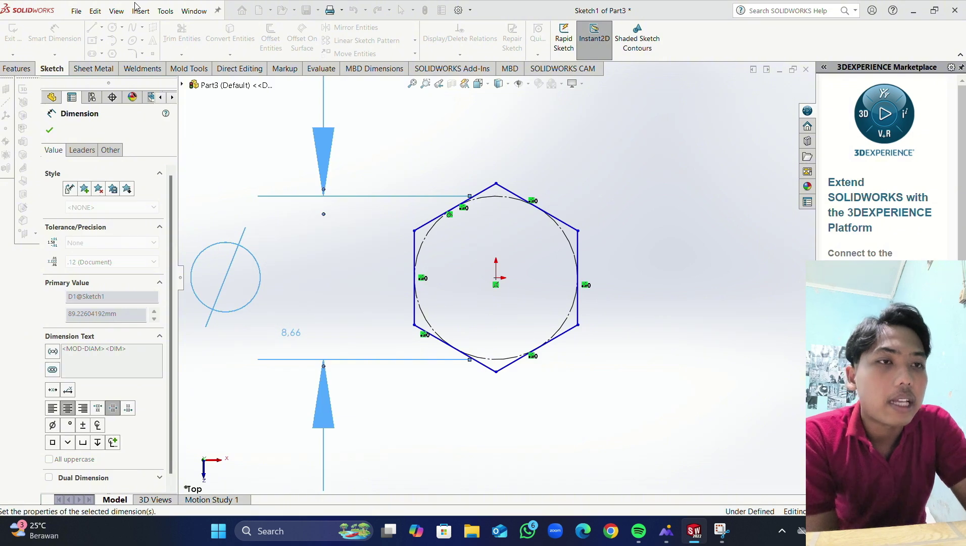
pyautogui.click(49, 131)
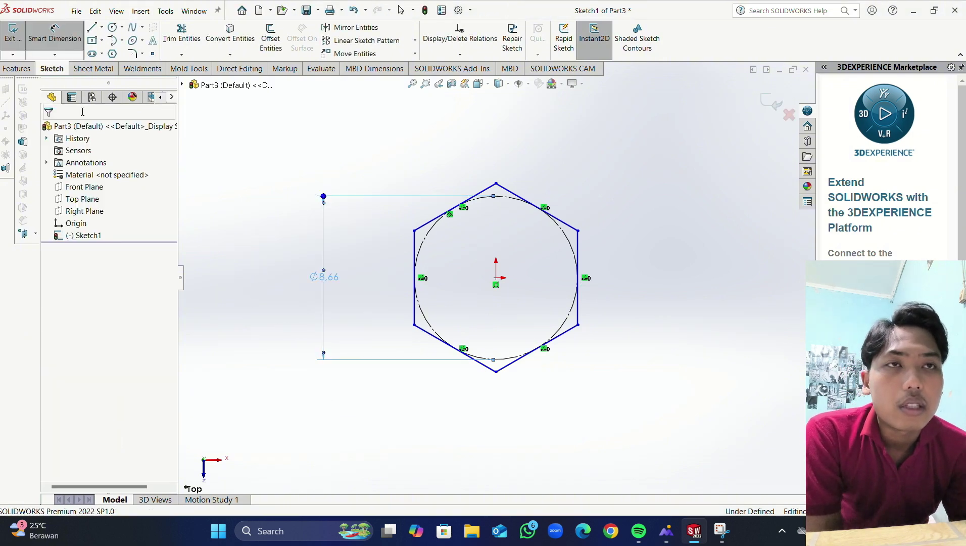
pyautogui.click(112, 27)
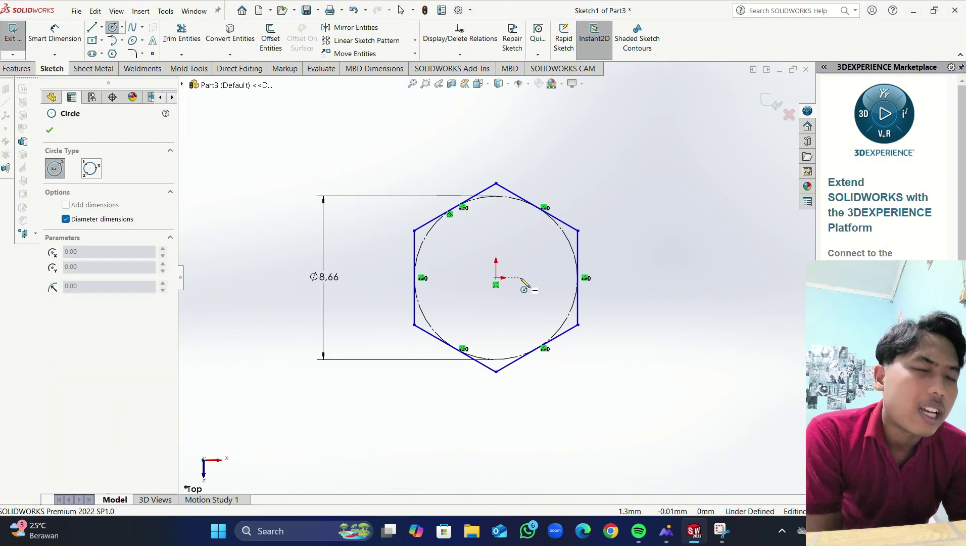
pyautogui.scroll(-5, 515, 286)
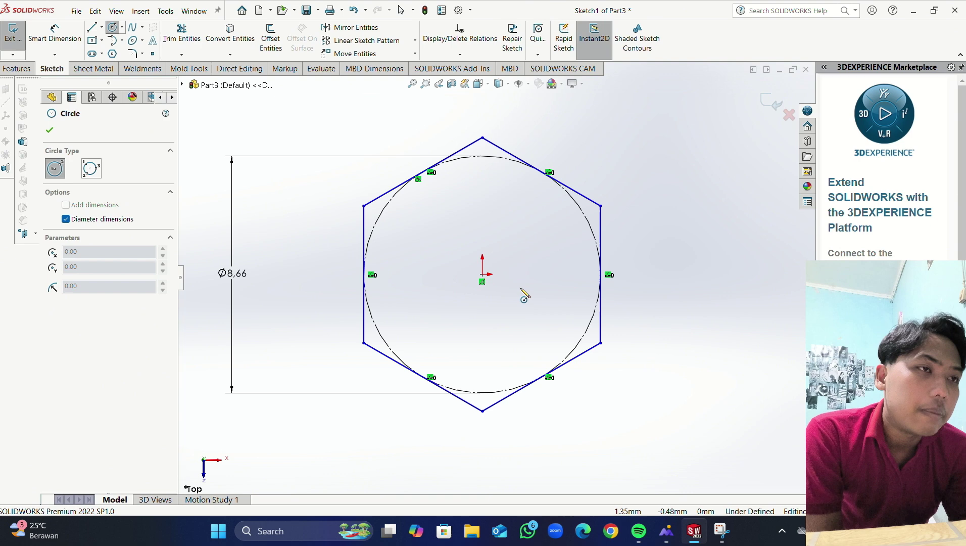
pyautogui.click(477, 269)
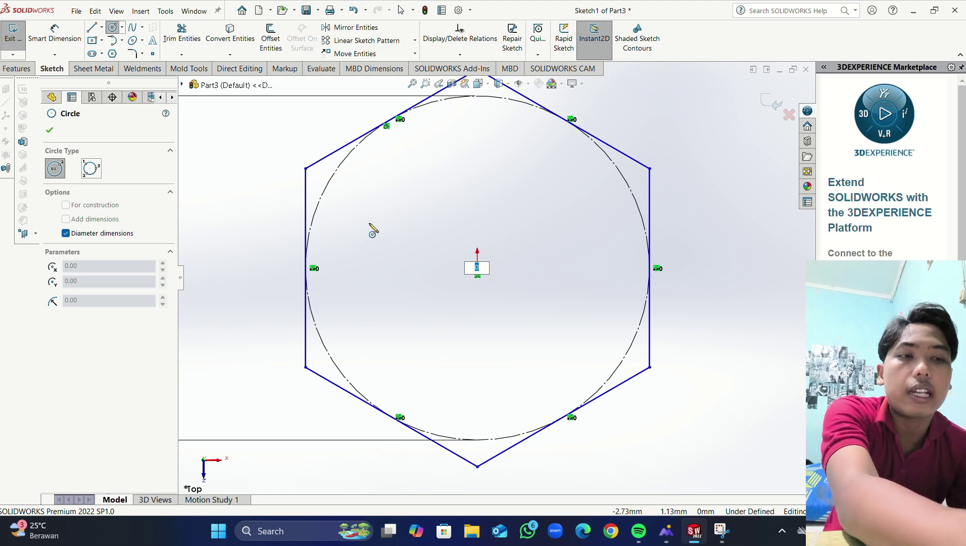
pyautogui.press('Escape')
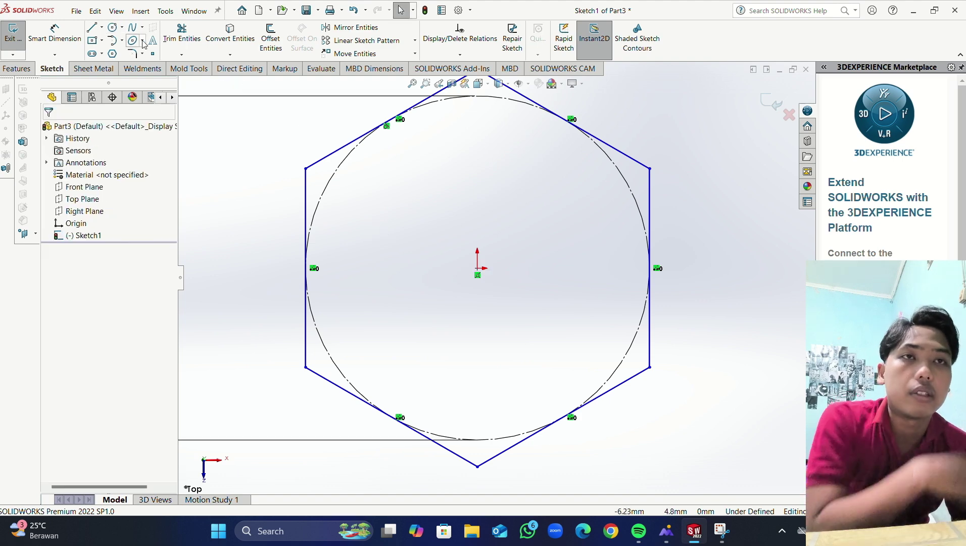
# Step: Sketch a circle 5 mm in diameter centred on the origin, inside the hexagon
pyautogui.click(112, 27)
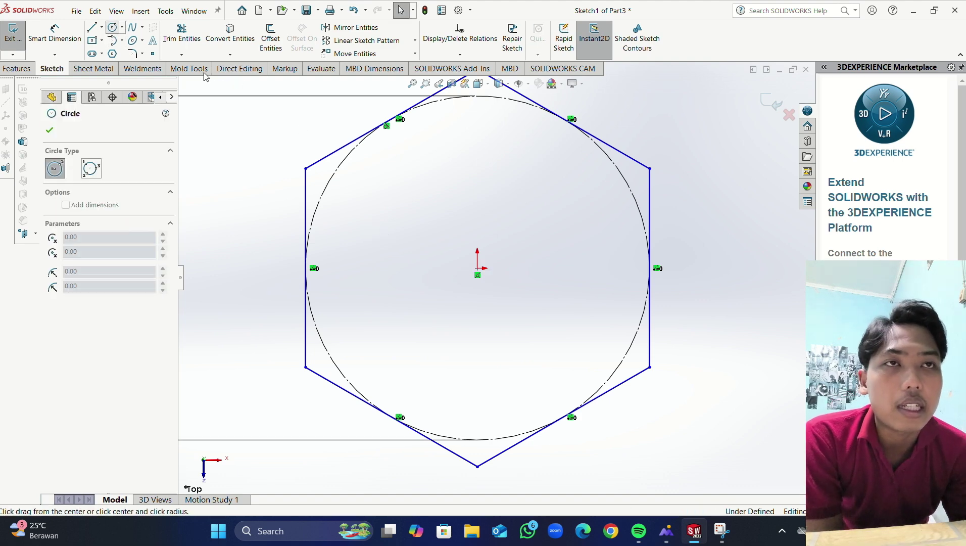
pyautogui.click(478, 273)
pyautogui.click(505, 330)
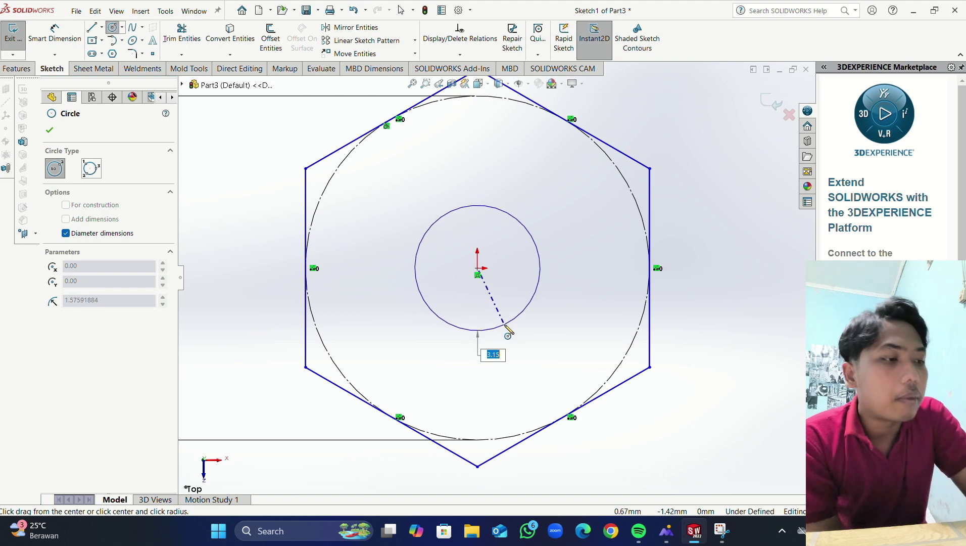
pyautogui.write('5')
pyautogui.press('Return')
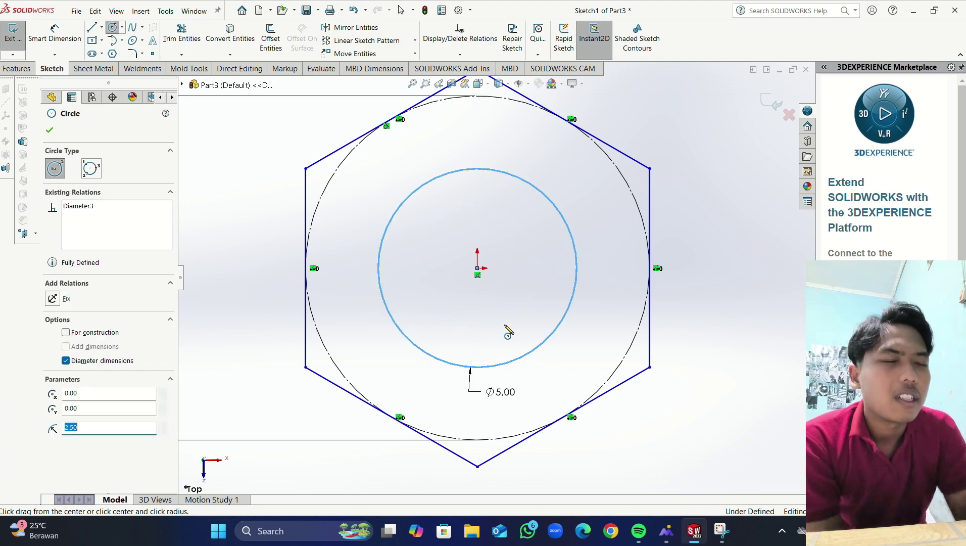
pyautogui.click(48, 132)
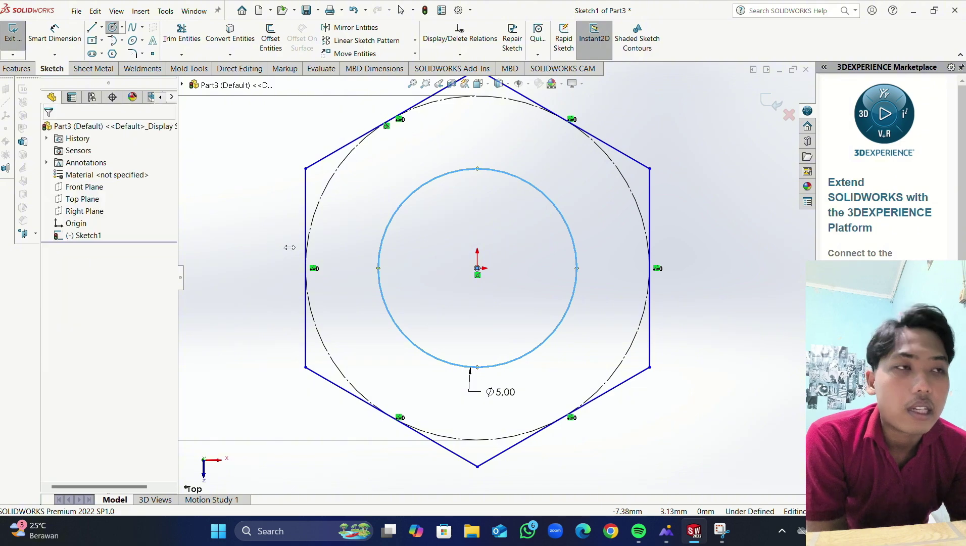
pyautogui.press('z')
# Step: Switch to WPS Photos to check the nut's dimensions on the reference drawing, and return to the nut sketch in SOLIDWORKS
pyautogui.click(695, 532)
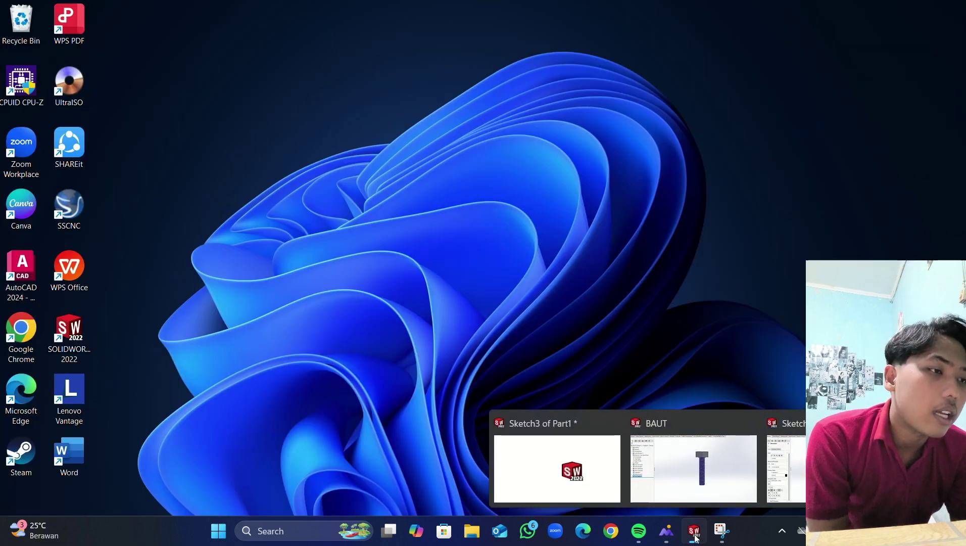
pyautogui.click(695, 532)
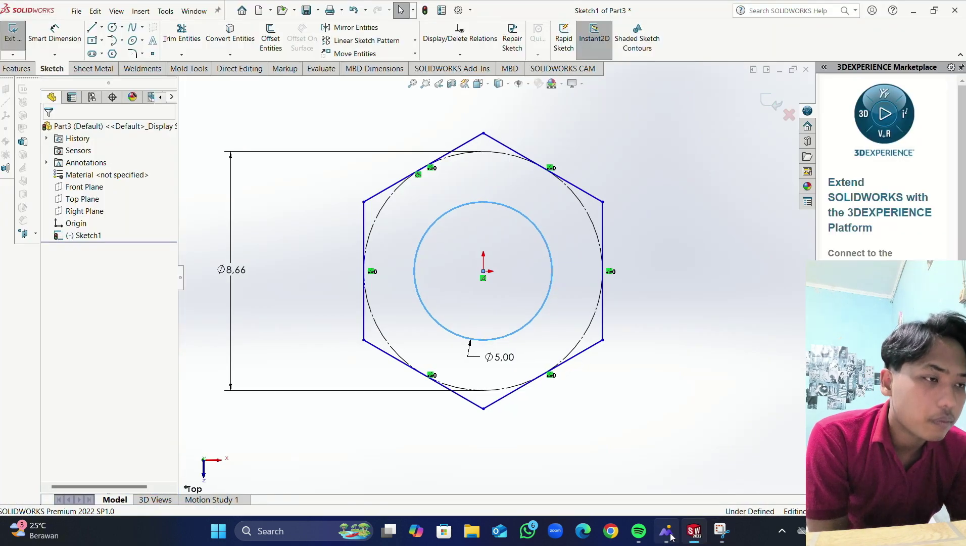
pyautogui.click(671, 534)
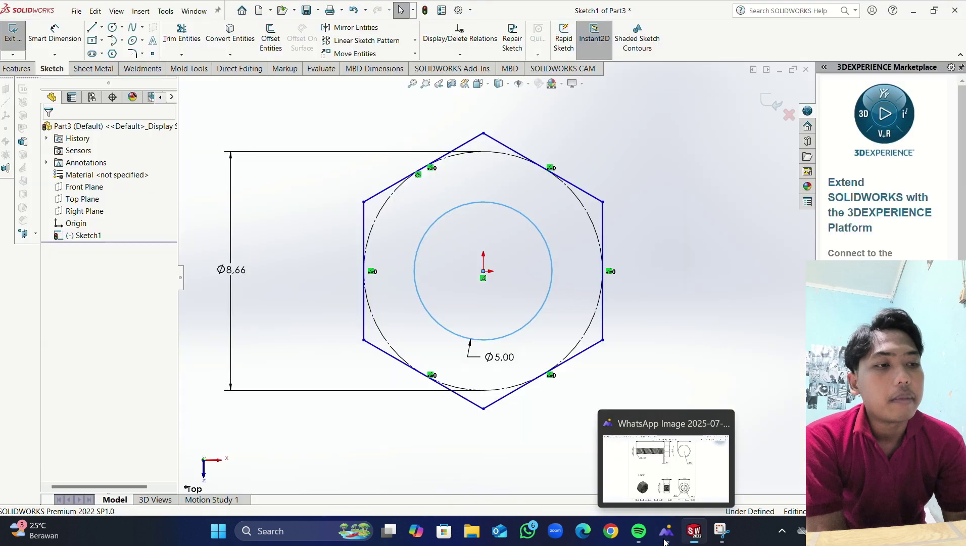
pyautogui.click(695, 531)
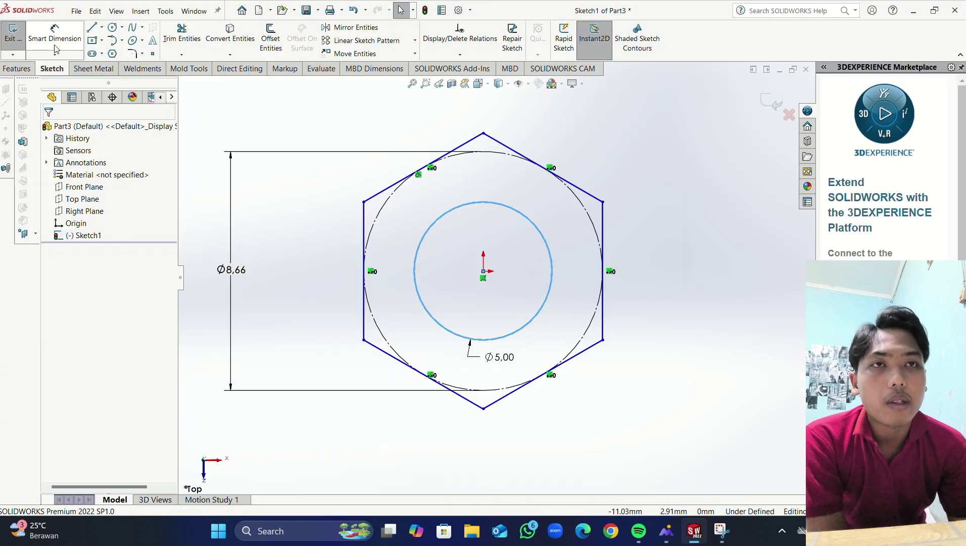
# Step: Extrude the hexagon with its 5 mm centre hole to a blind depth of 5 mm
pyautogui.click(16, 68)
pyautogui.click(6, 48)
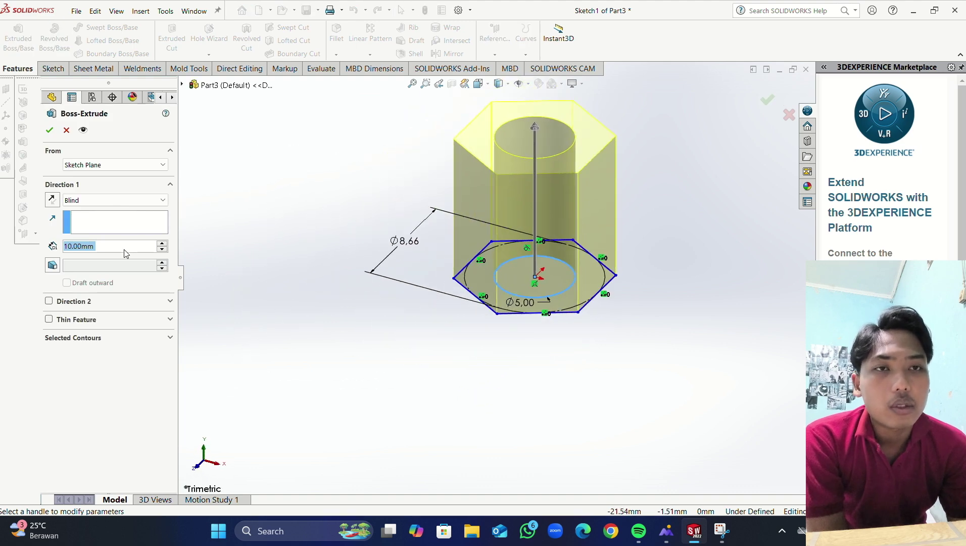
pyautogui.write('5')
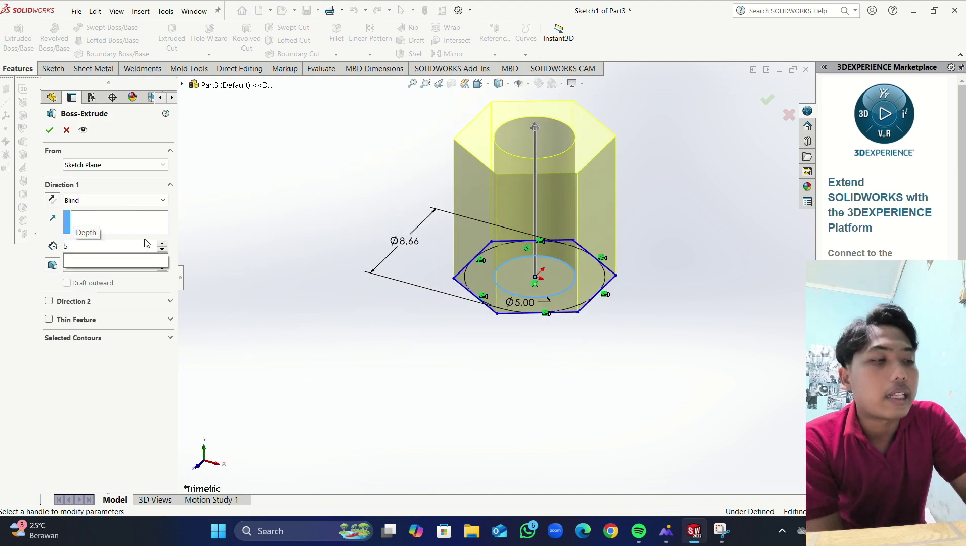
pyautogui.press('Return')
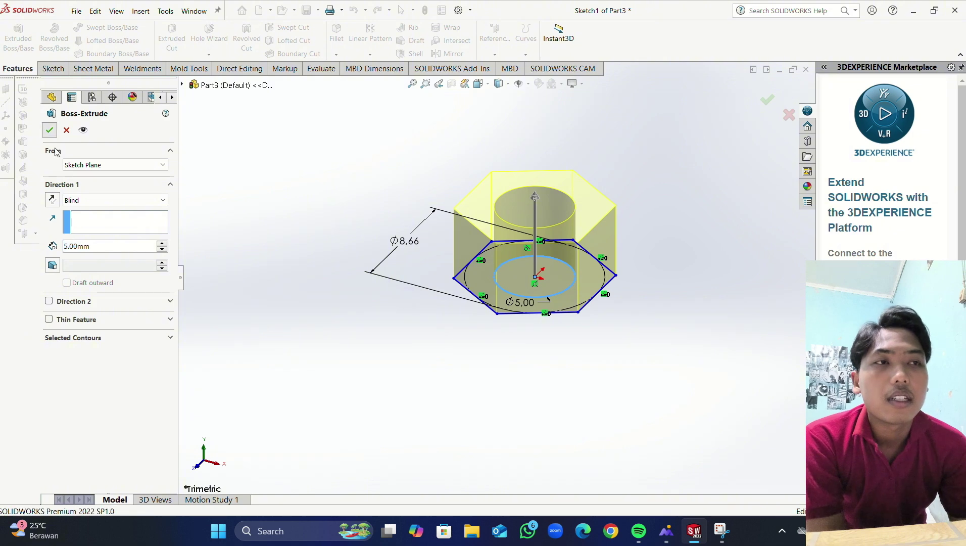
pyautogui.click(49, 130)
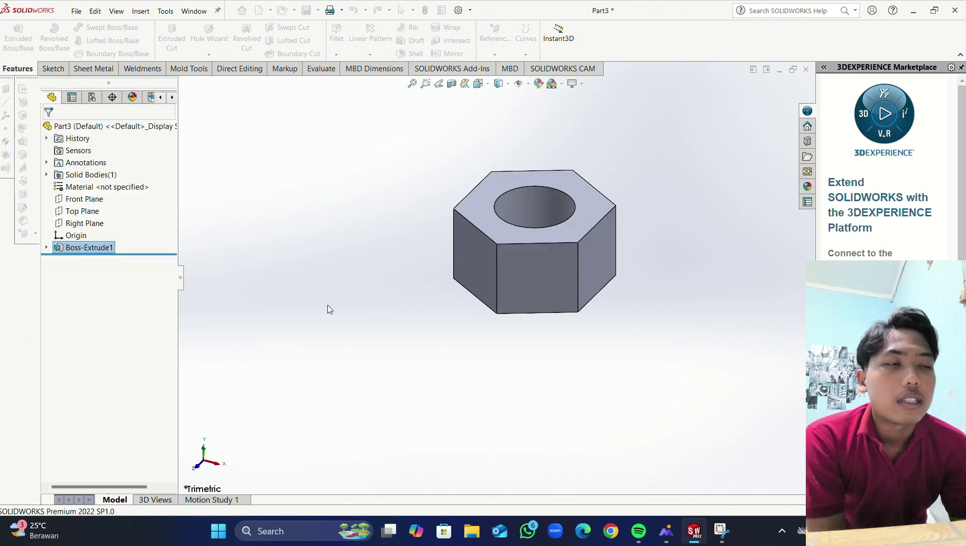
# Step: On the nut's upper face, sketch a circle centred on the origin and reaching the hexagon's flats, about 4.33 mm in radius
pyautogui.rightClick(497, 183)
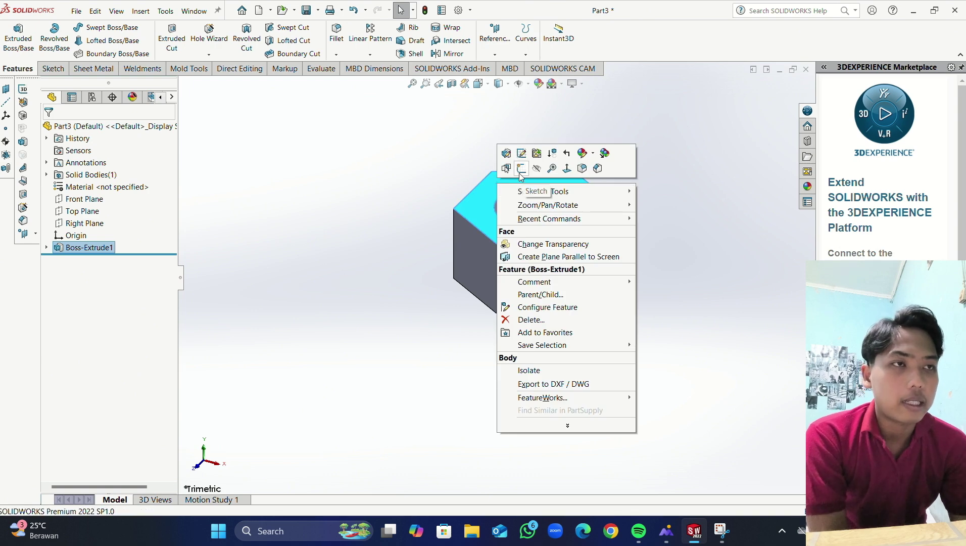
pyautogui.click(522, 169)
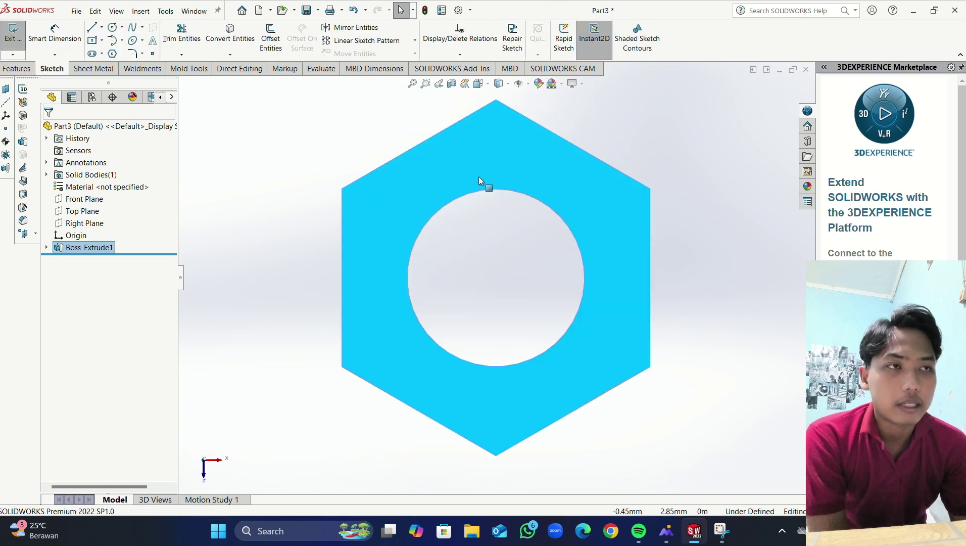
pyautogui.click(112, 27)
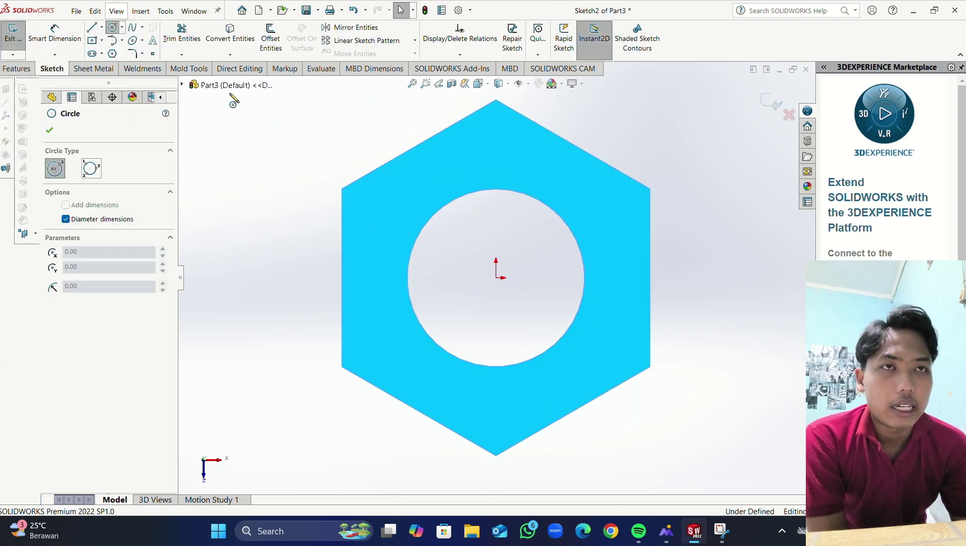
pyautogui.click(497, 277)
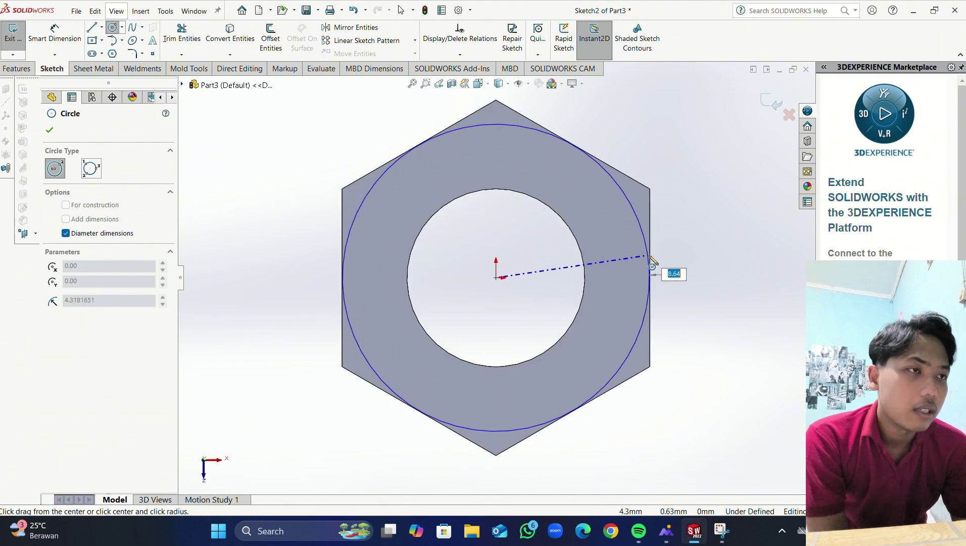
pyautogui.click(650, 263)
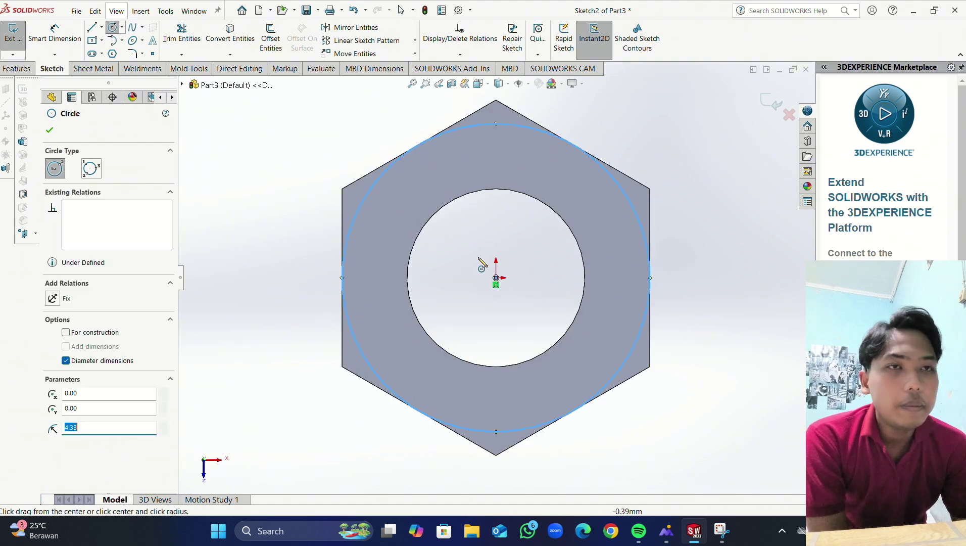
pyautogui.click(50, 132)
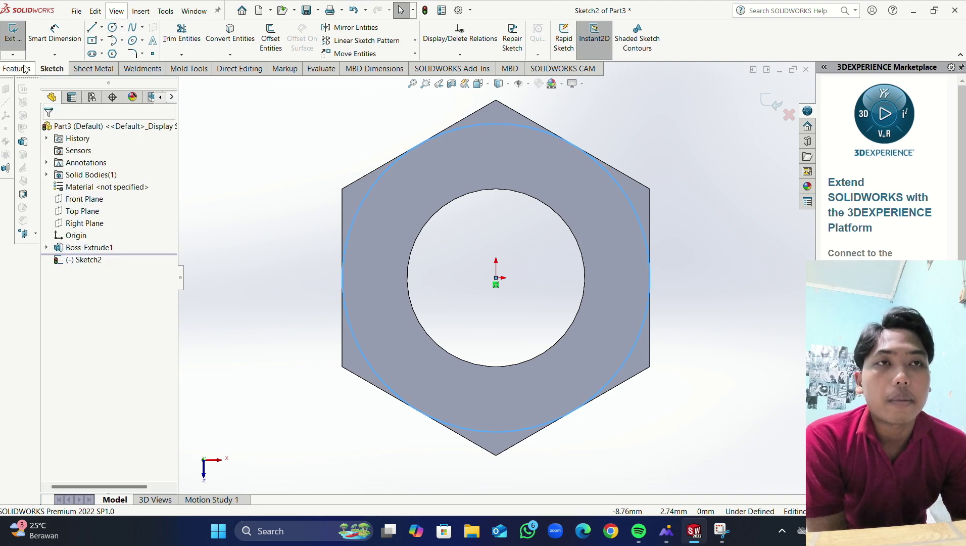
# Step: Cut-extrude outside the upper-face circle with the side to cut flipped, 5 mm deep with a 45° draft, to chamfer the nut's corners
pyautogui.click(25, 69)
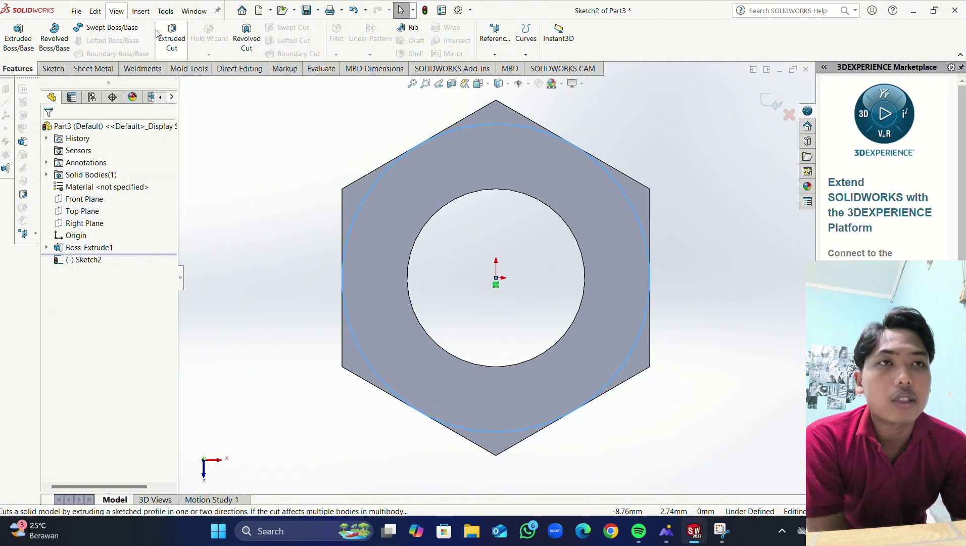
pyautogui.click(172, 39)
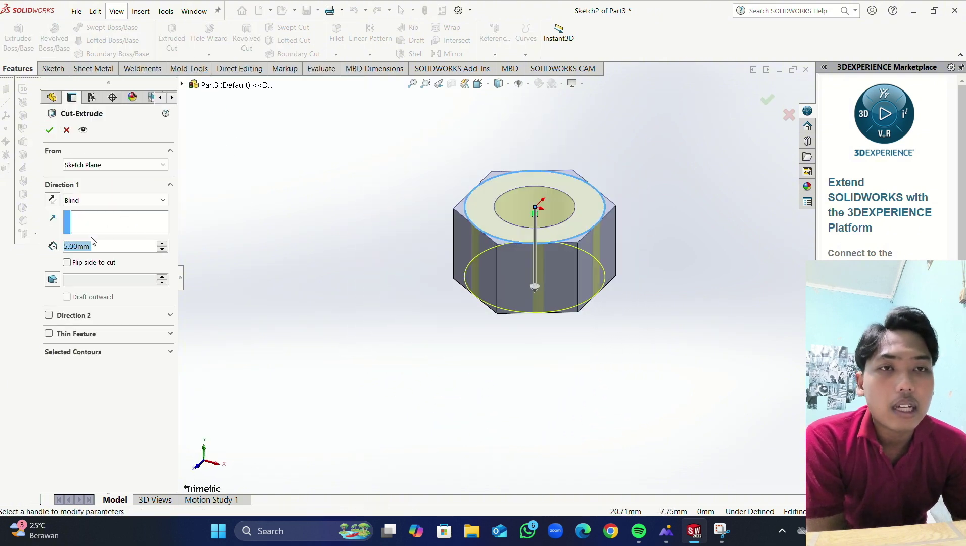
pyautogui.click(67, 263)
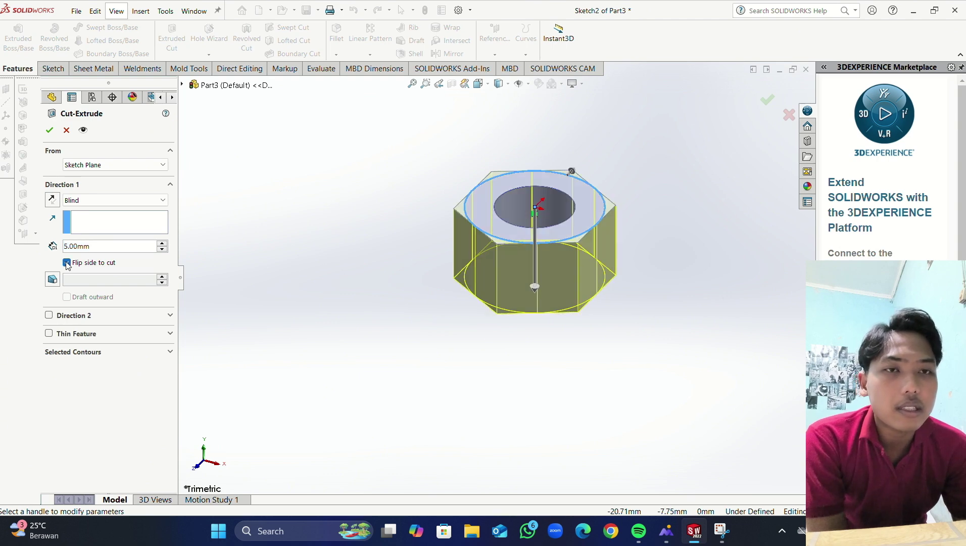
pyautogui.click(53, 281)
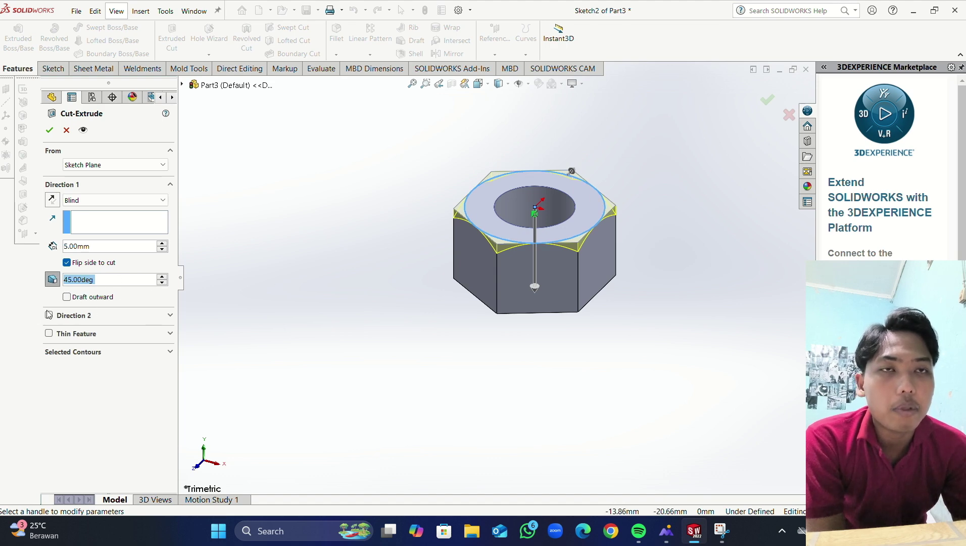
pyautogui.click(53, 132)
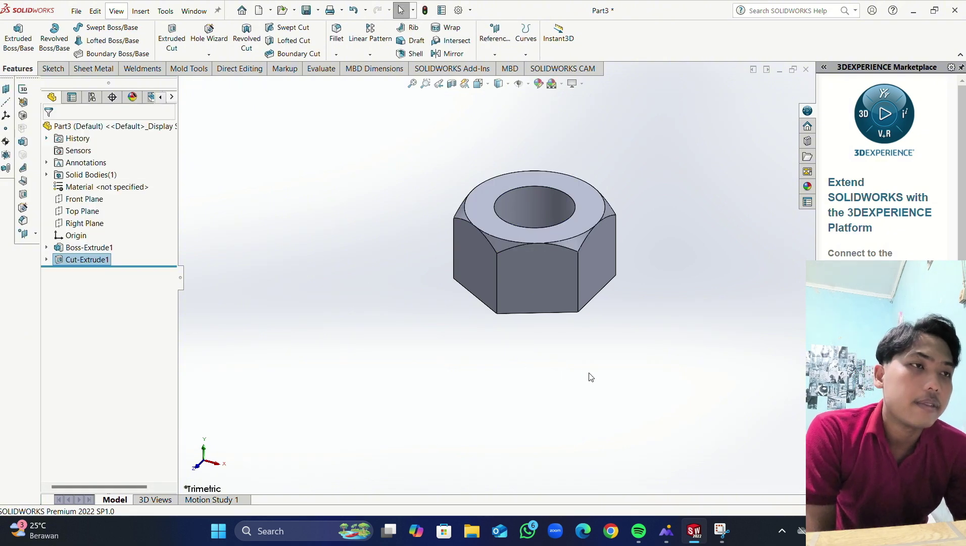
# Step: On the nut's underside face, sketch an origin-centred circle out to the hexagon's flat, 4.33 mm in radius
pyautogui.moveTo(589, 375); pyautogui.dragTo(526, 181, button='middle')
pyautogui.rightClick(526, 181)
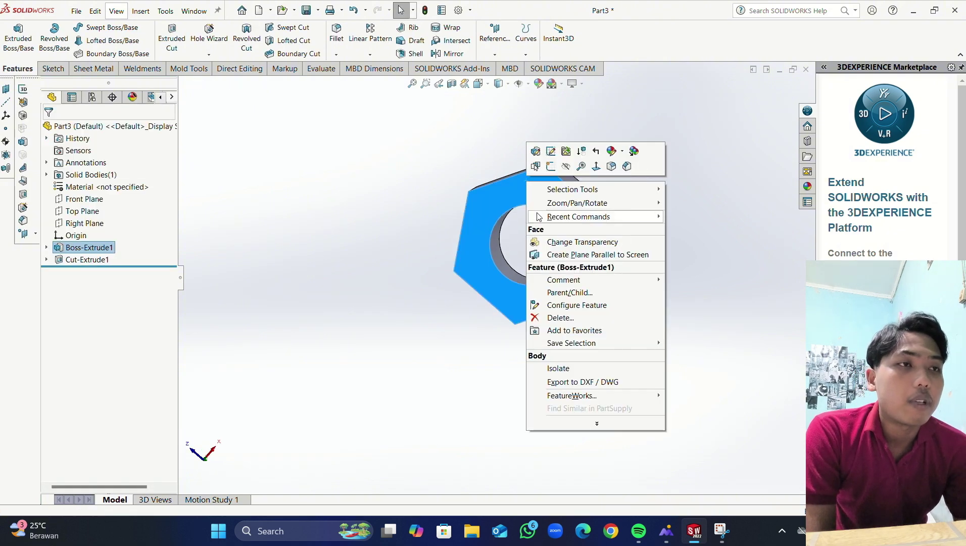
pyautogui.click(551, 165)
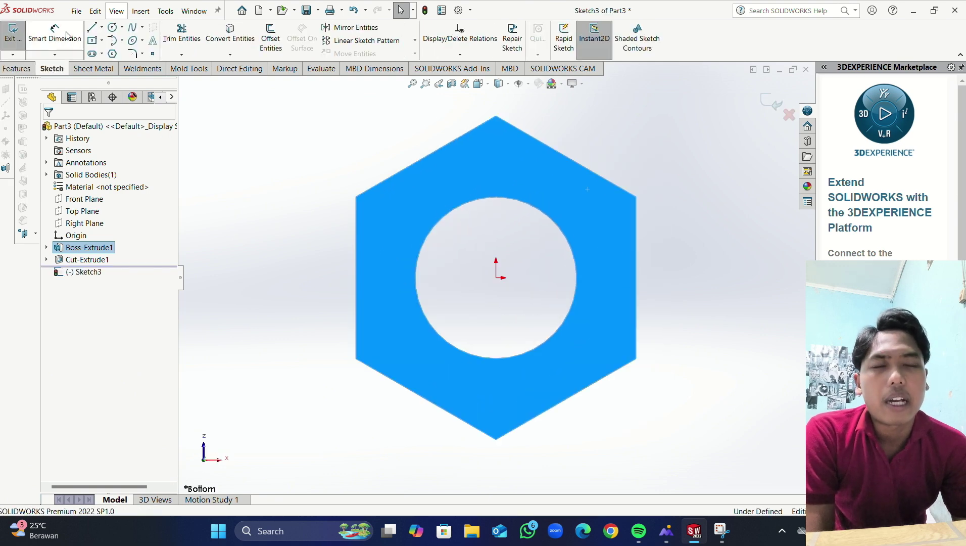
pyautogui.click(112, 27)
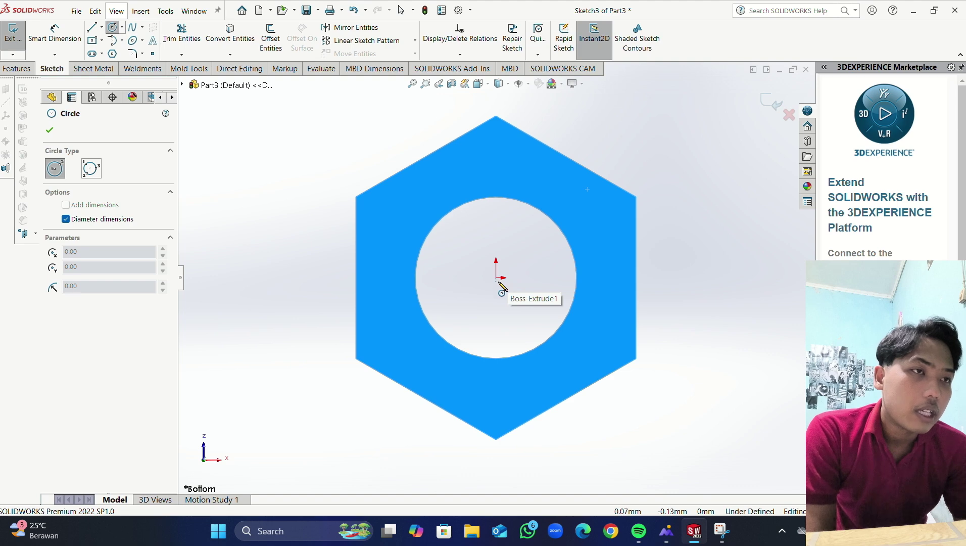
pyautogui.moveTo(496, 277); pyautogui.dragTo(637, 278)
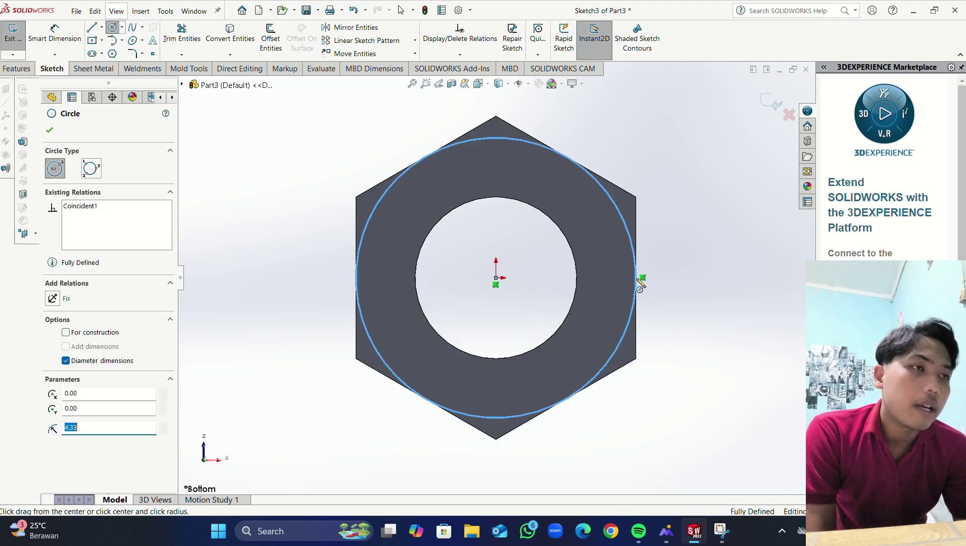
pyautogui.click(50, 130)
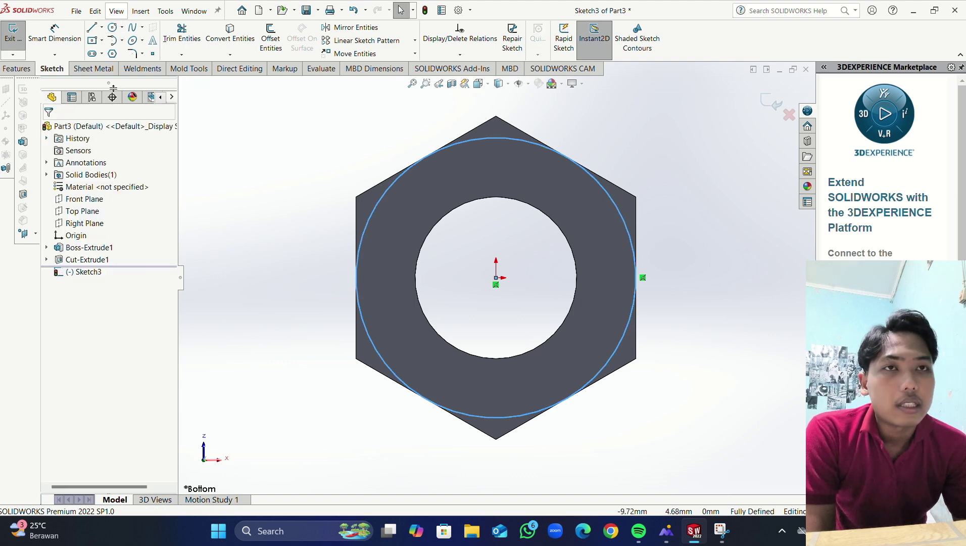
# Step: Chamfer the underside corners with a 5 mm extruded cut outside the circle, using the flipped cut side and a 45° draft
pyautogui.click(4, 69)
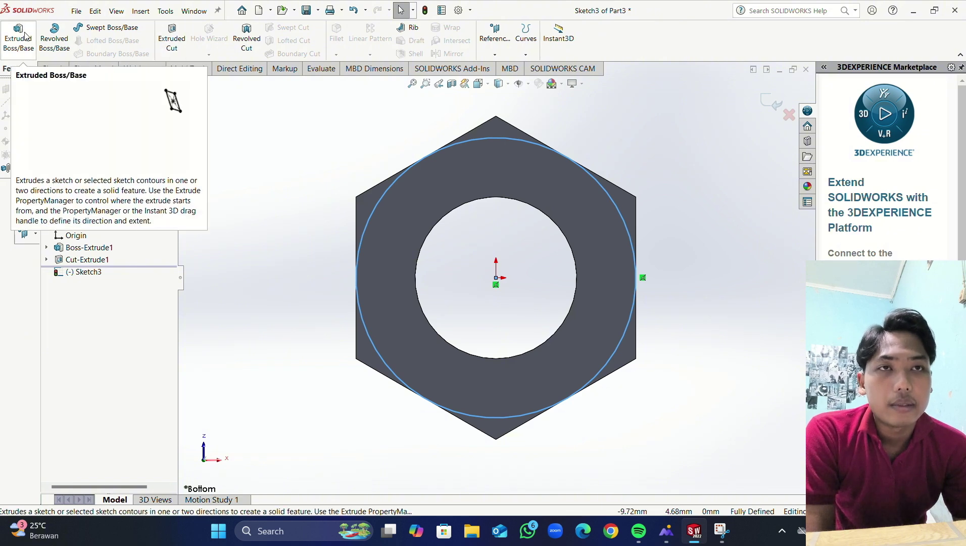
pyautogui.click(170, 39)
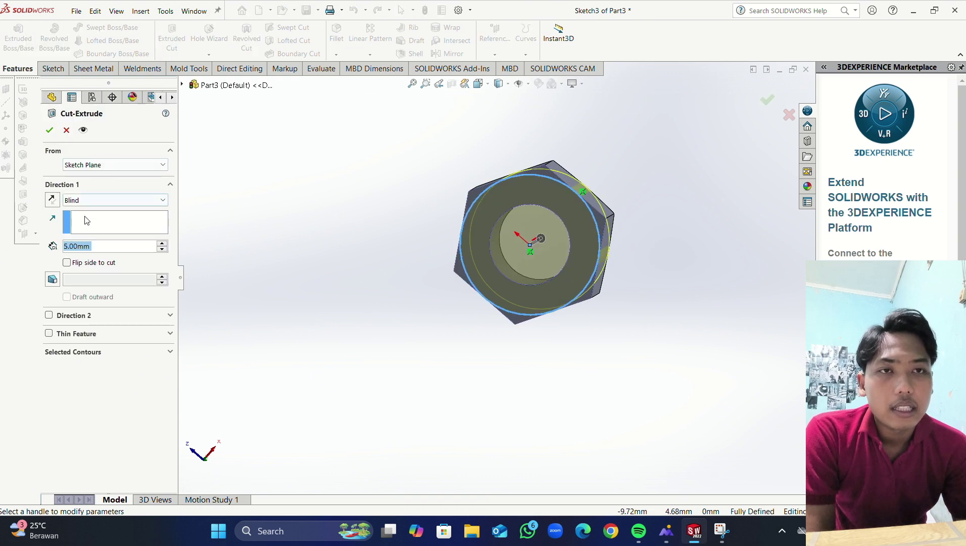
pyautogui.click(67, 263)
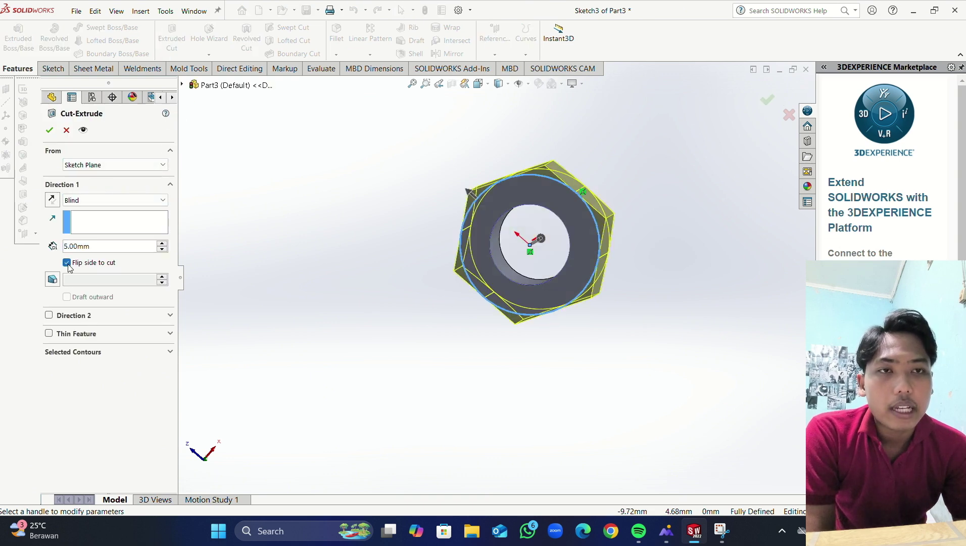
pyautogui.click(58, 281)
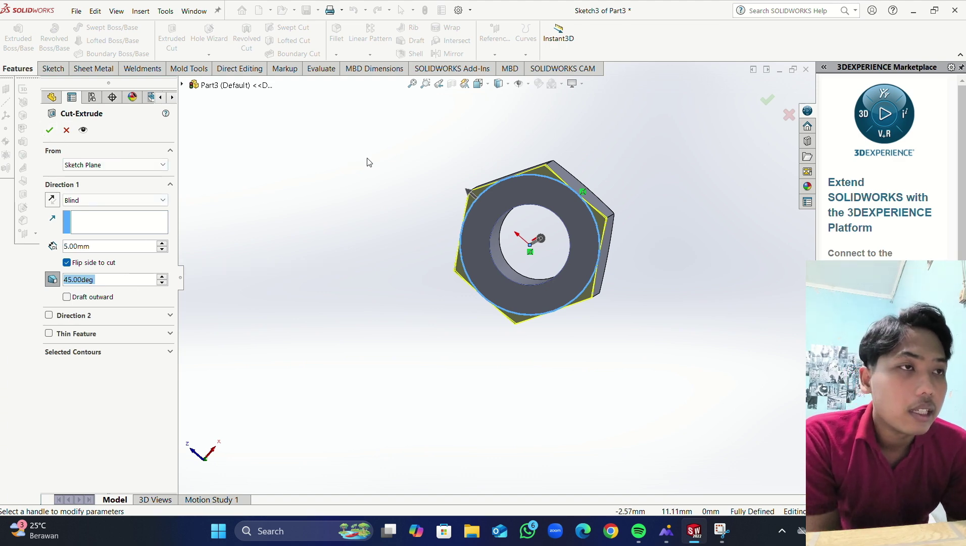
pyautogui.moveTo(369, 162); pyautogui.dragTo(375, 181, button='middle')
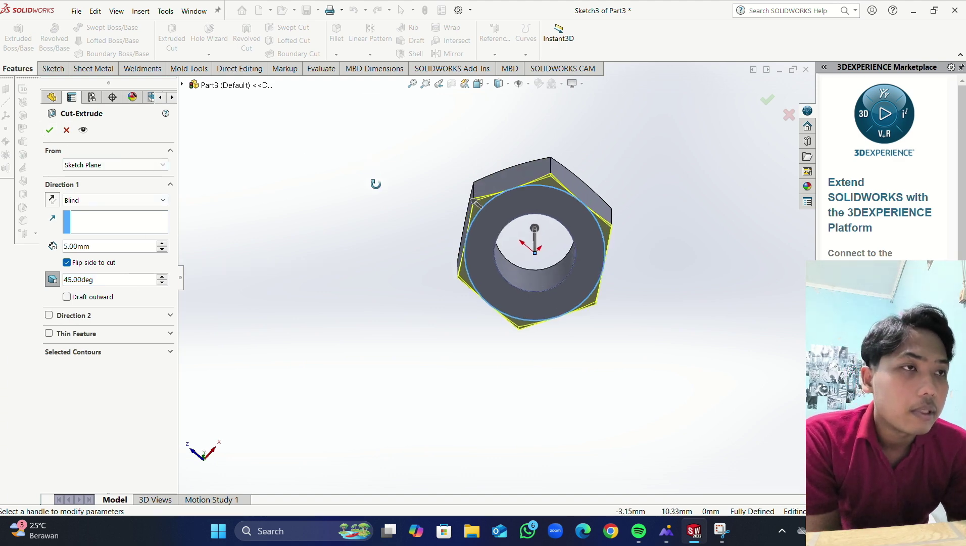
pyautogui.click(49, 130)
pyautogui.moveTo(564, 200); pyautogui.dragTo(580, 219, button='middle')
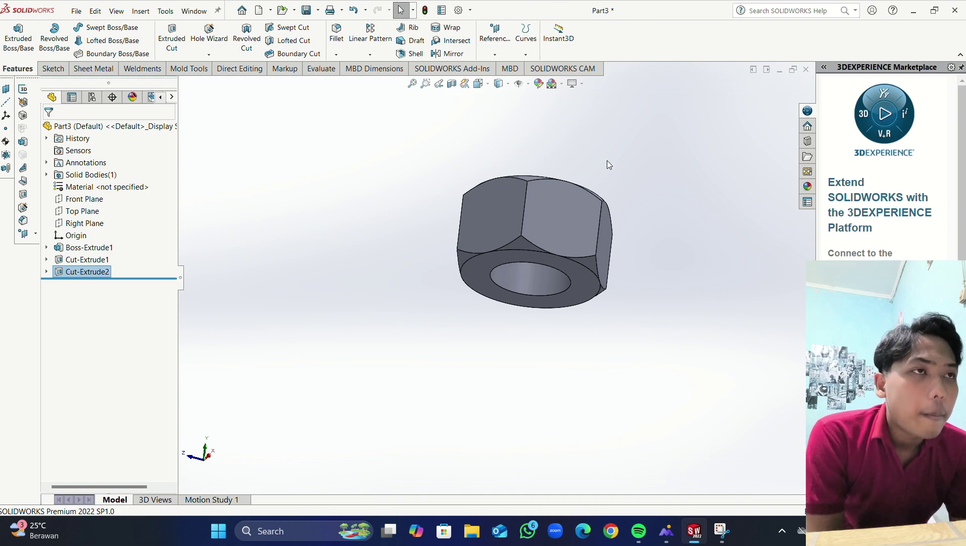
pyautogui.rightClick(578, 284)
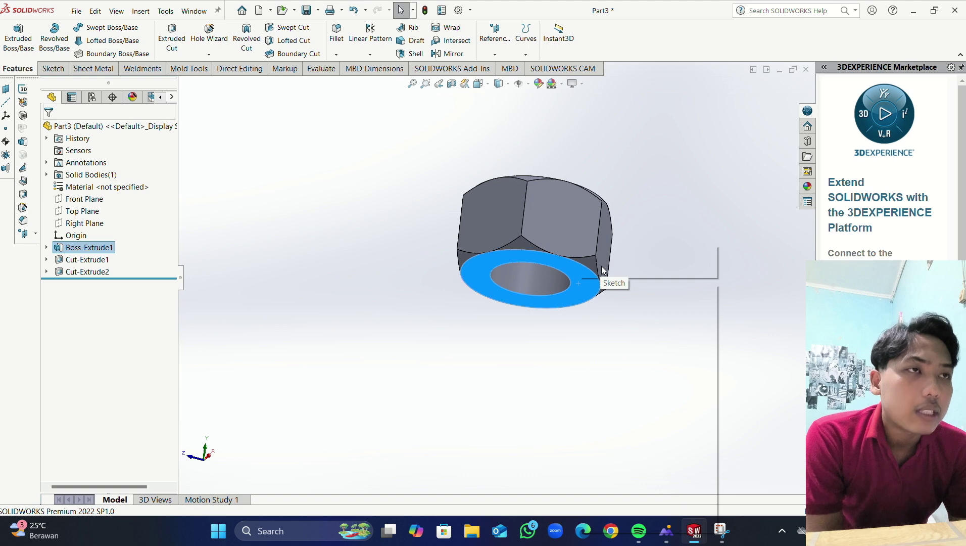
pyautogui.click(602, 265)
pyautogui.scroll(1, 518, 75)
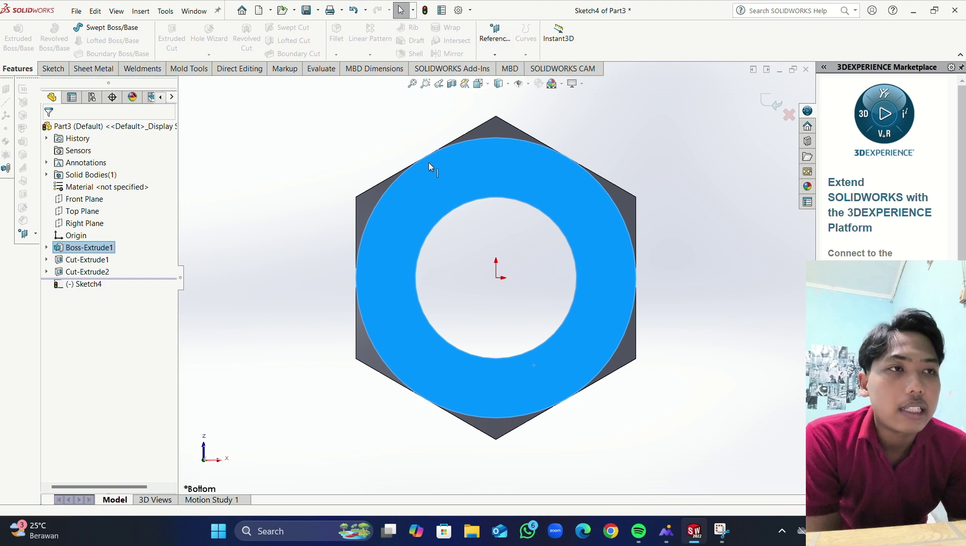
pyautogui.moveTo(390, 117); pyautogui.dragTo(384, 151, button='middle')
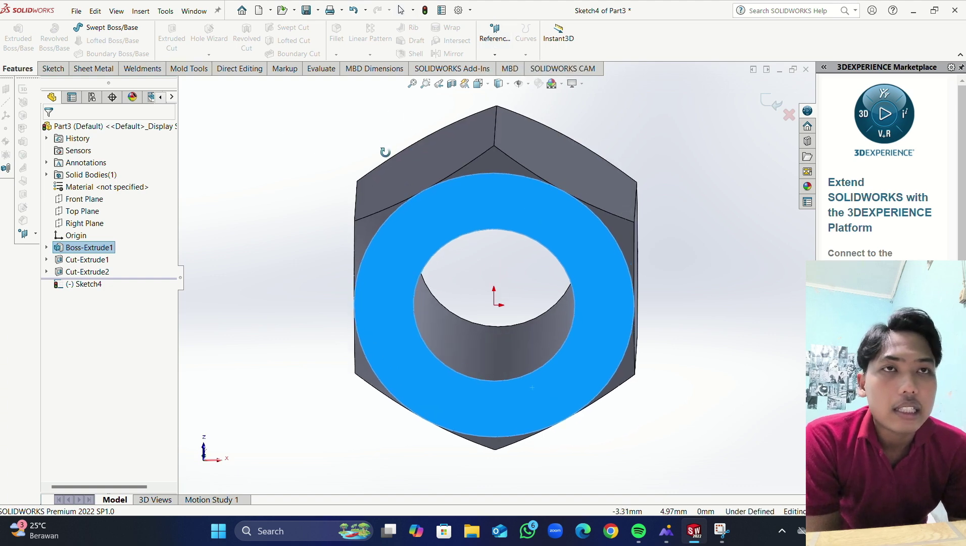
pyautogui.click(53, 68)
pyautogui.click(21, 42)
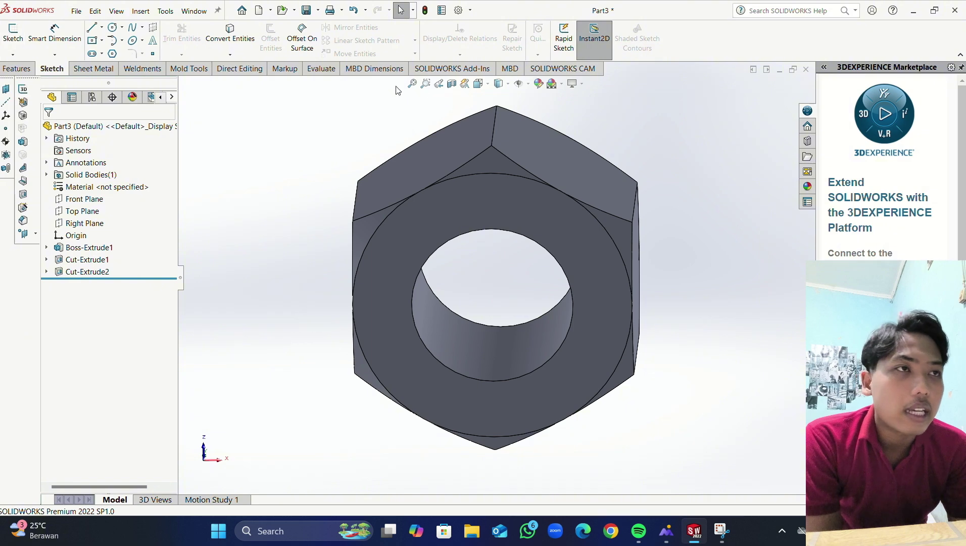
# Step: Create a reference plane offset 1 mm outward from the nut's underside face
pyautogui.click(16, 68)
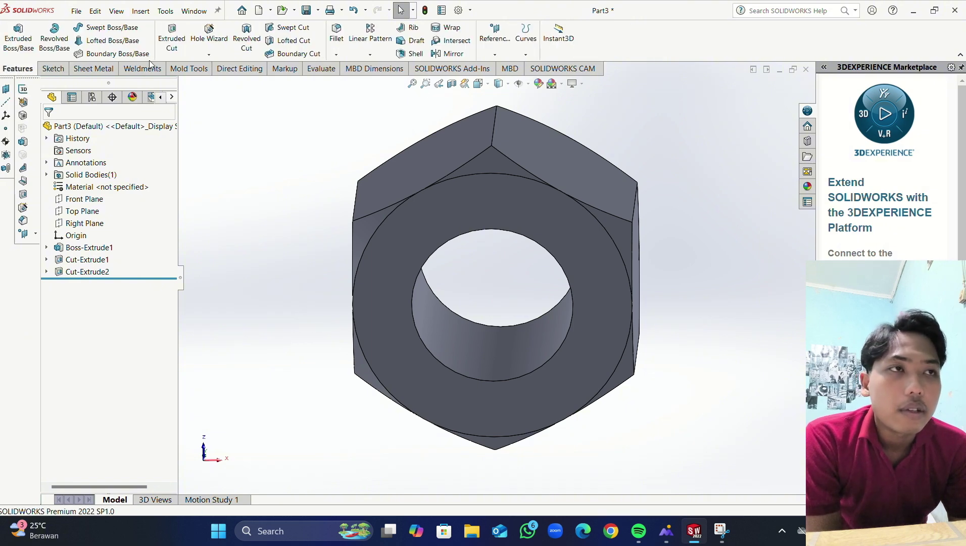
pyautogui.click(493, 43)
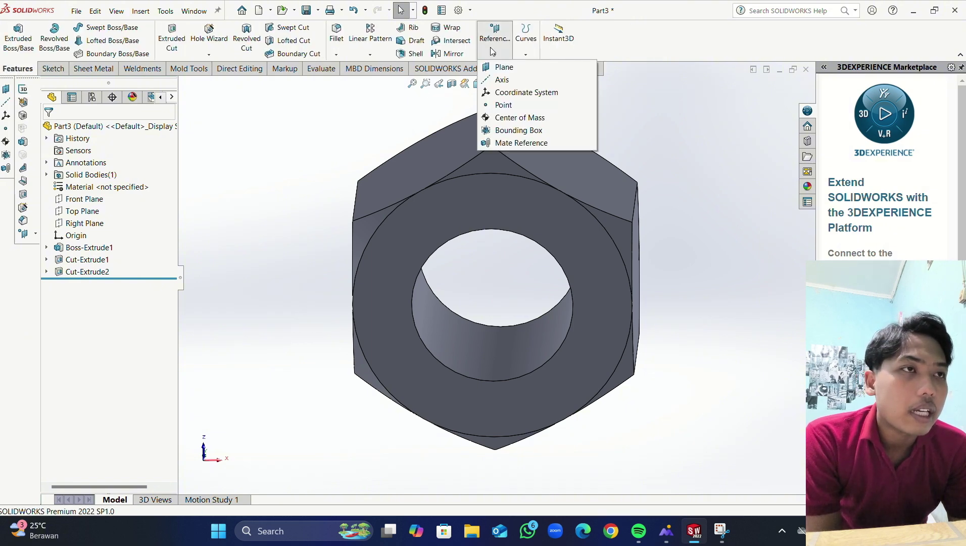
pyautogui.click(514, 71)
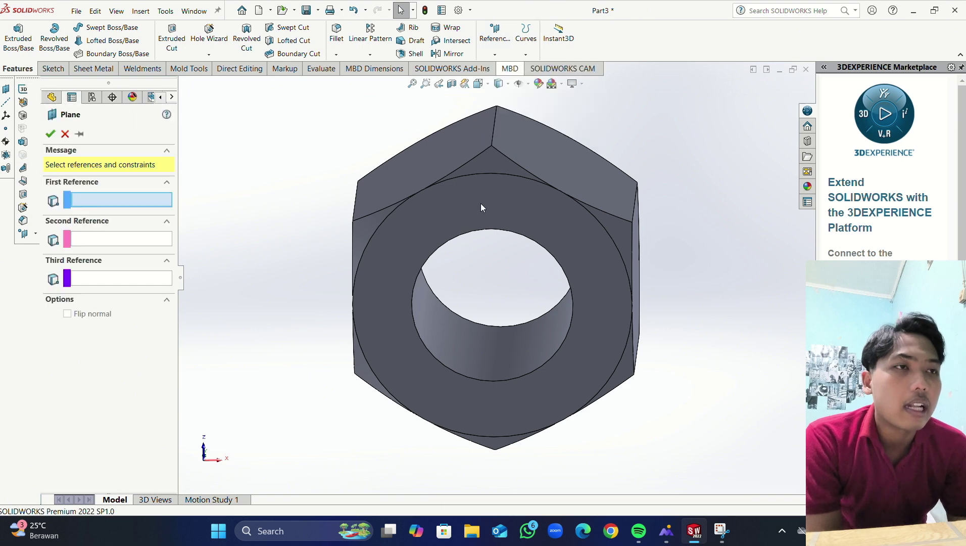
pyautogui.click(427, 218)
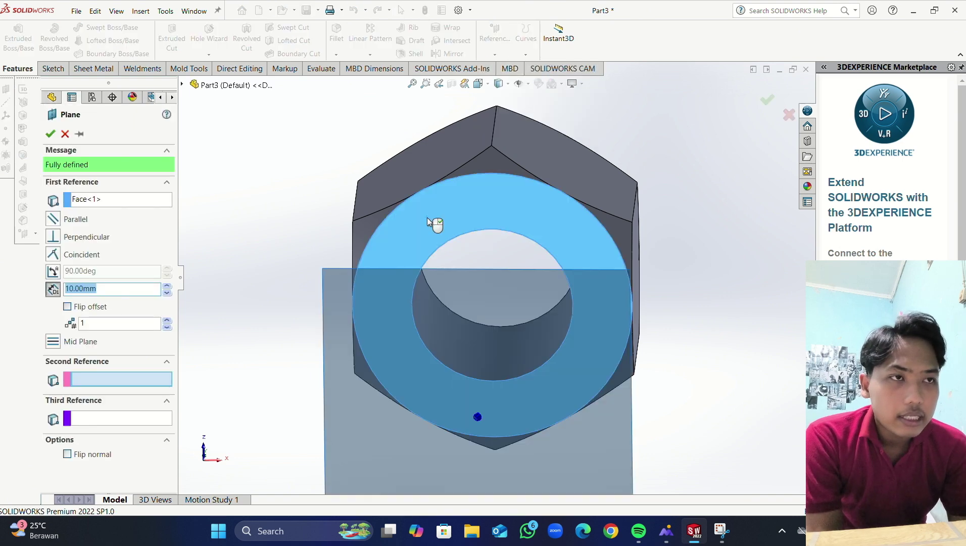
pyautogui.moveTo(573, 97); pyautogui.dragTo(565, 158, button='middle')
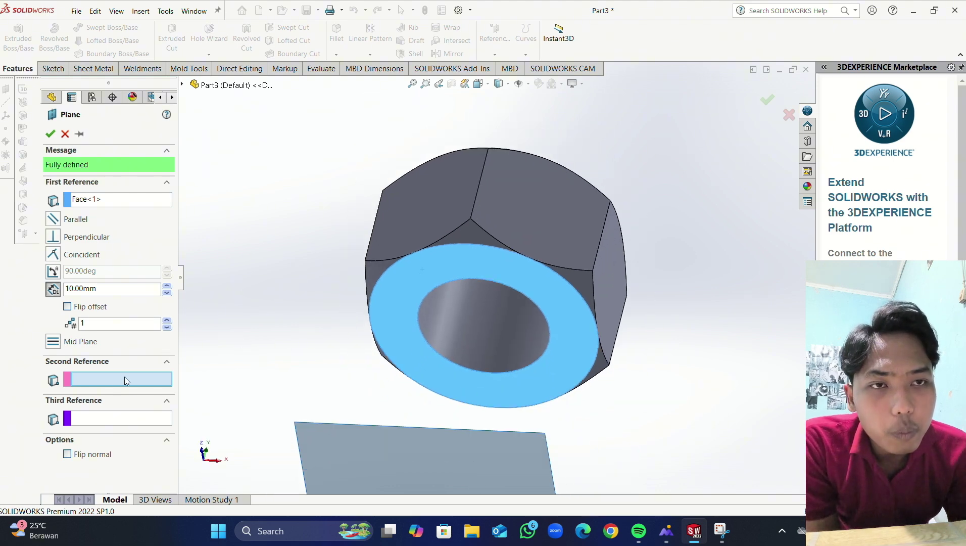
pyautogui.doubleClick(101, 288)
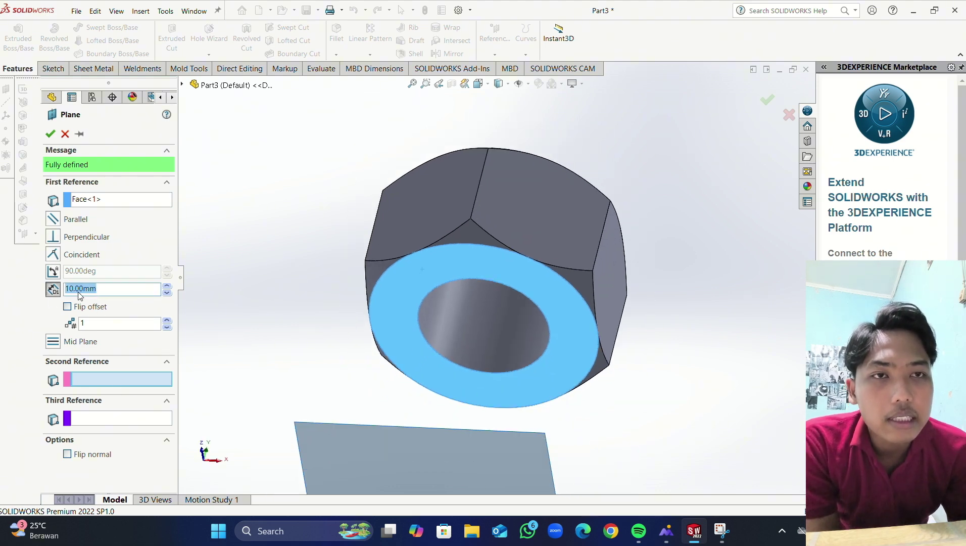
pyautogui.write('1')
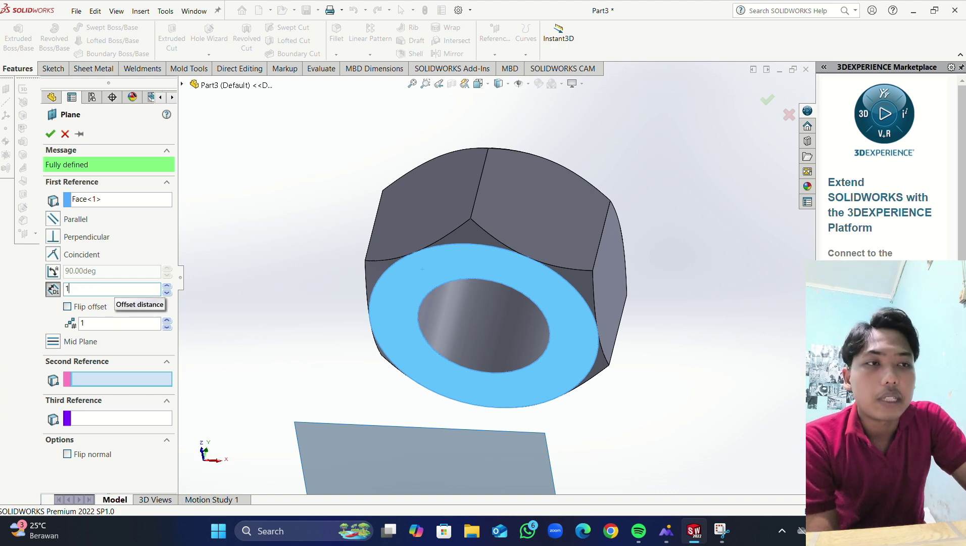
pyautogui.write('.')
pyautogui.press('Return')
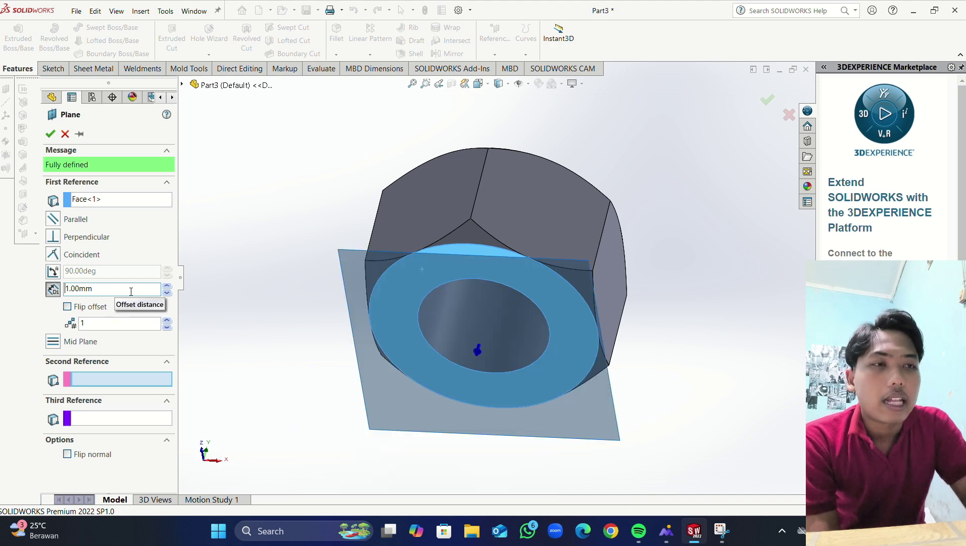
pyautogui.click(51, 133)
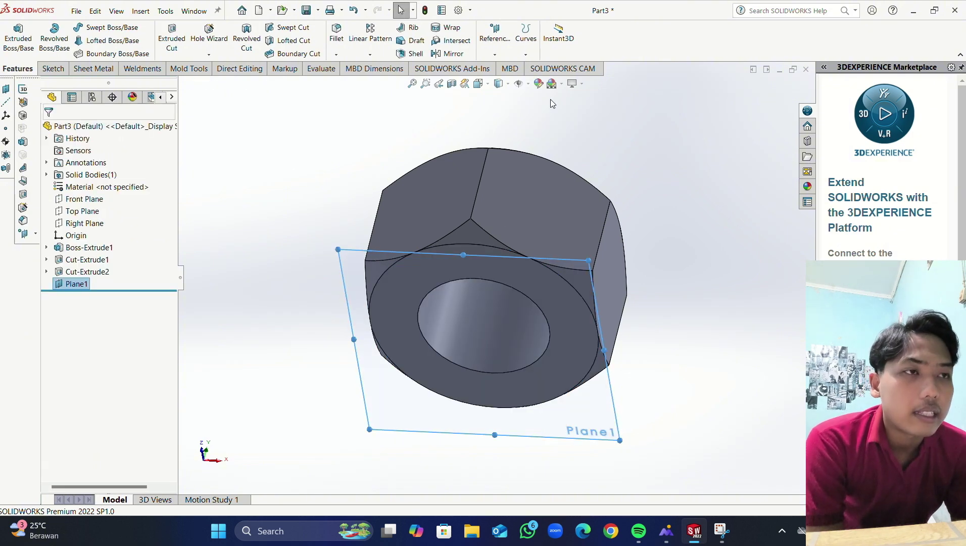
pyautogui.moveTo(576, 127); pyautogui.dragTo(569, 148, button='middle')
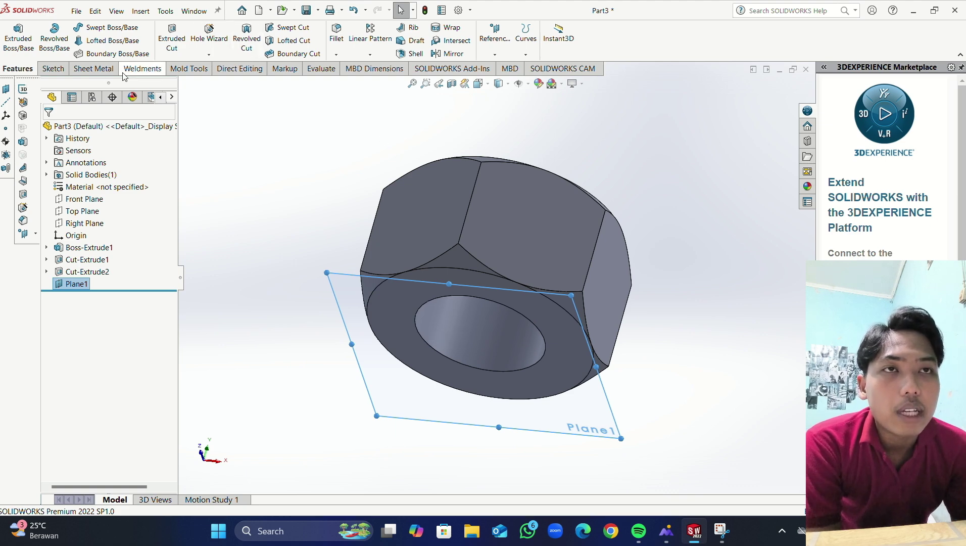
pyautogui.click(56, 70)
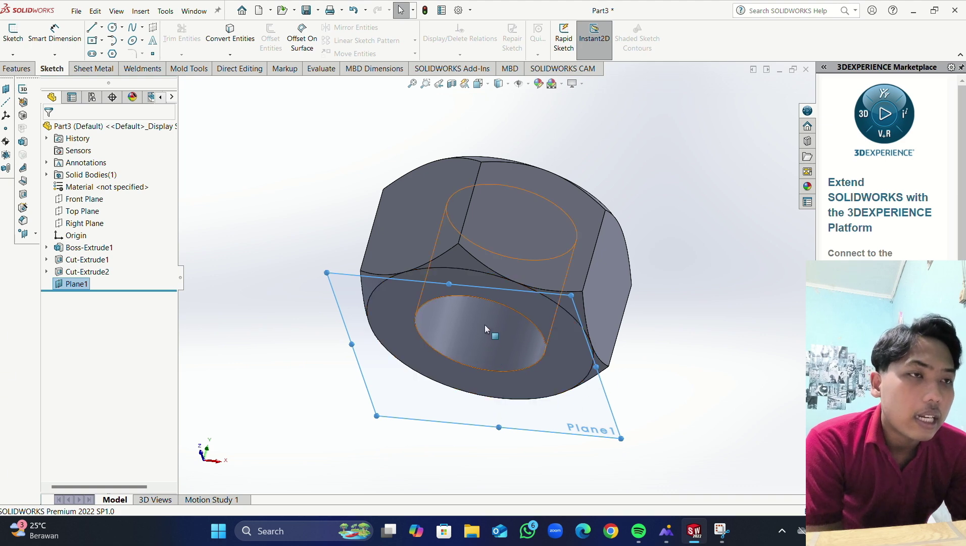
pyautogui.click(485, 299)
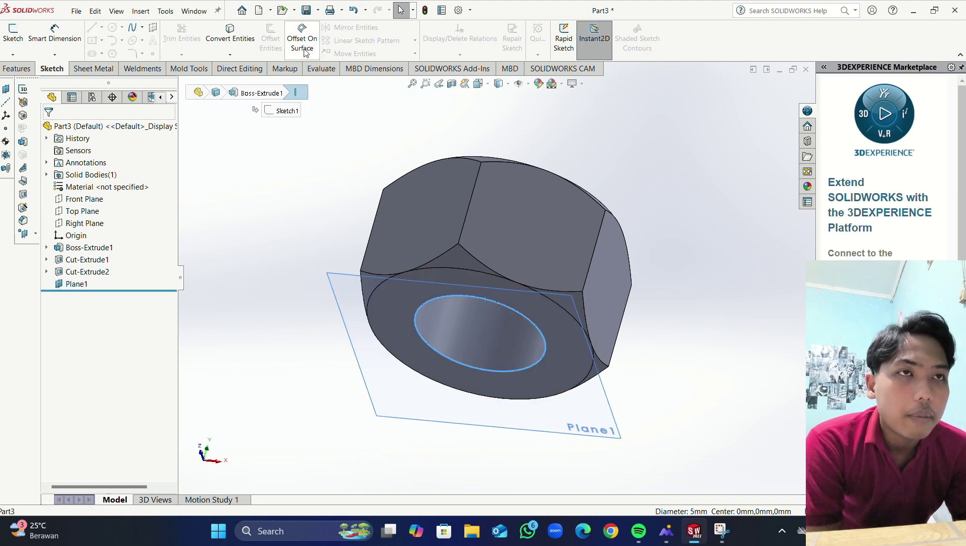
pyautogui.click(239, 39)
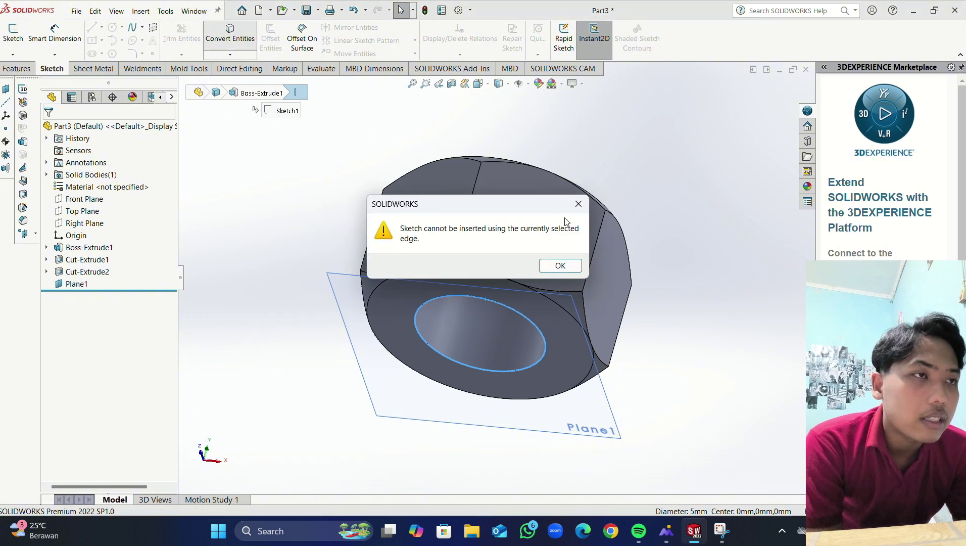
pyautogui.click(578, 204)
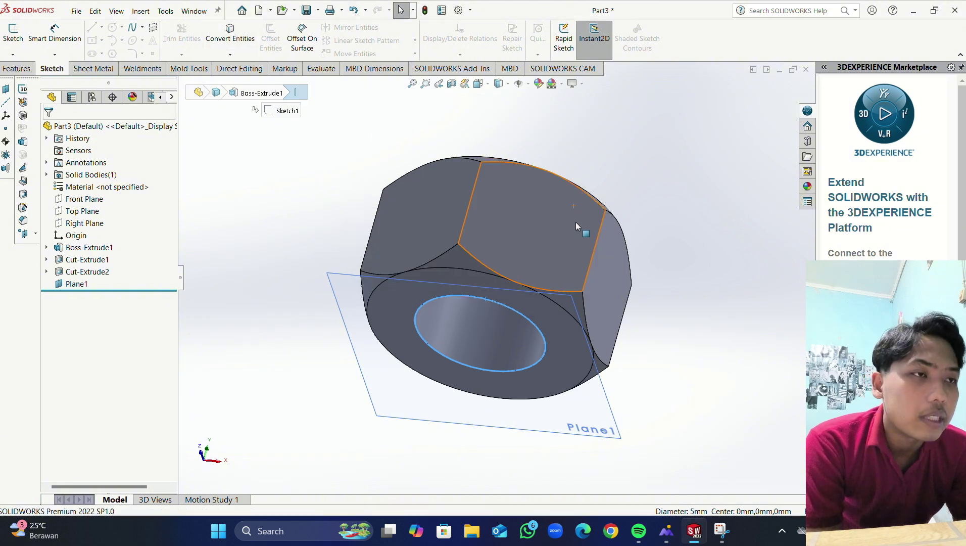
pyautogui.click(641, 153)
# Step: Start a sketch on the offset plane below the nut and convert the hole's circular edge into it
pyautogui.click(452, 407)
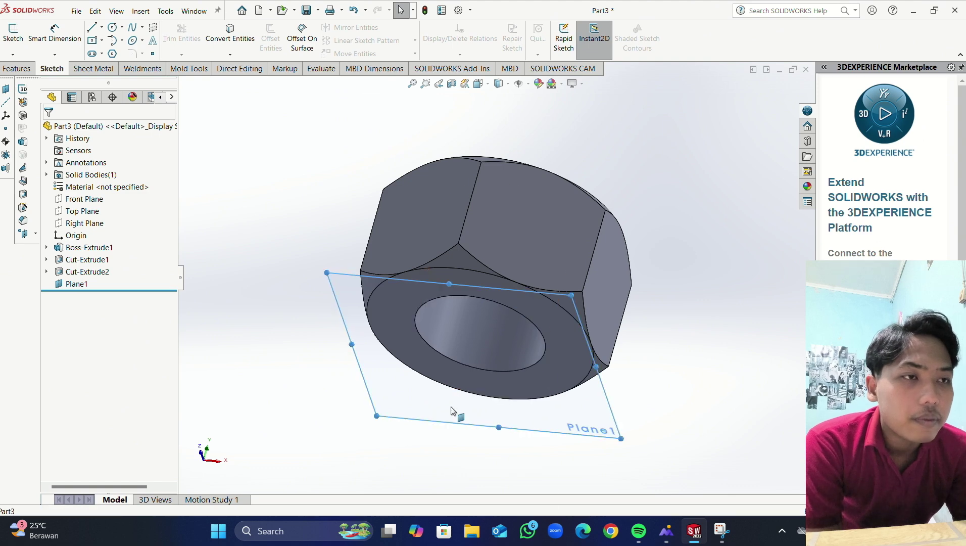
pyautogui.rightClick(452, 407)
pyautogui.click(476, 372)
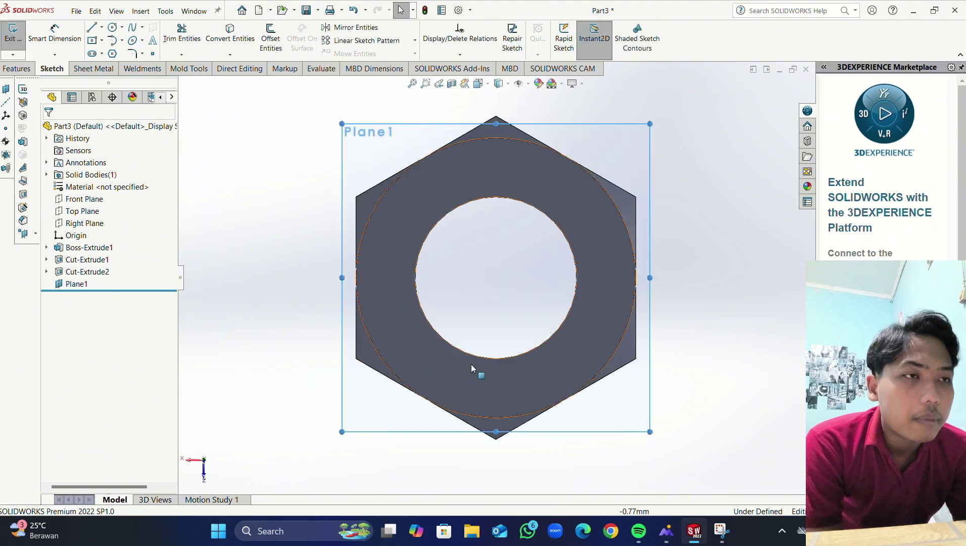
pyautogui.click(491, 196)
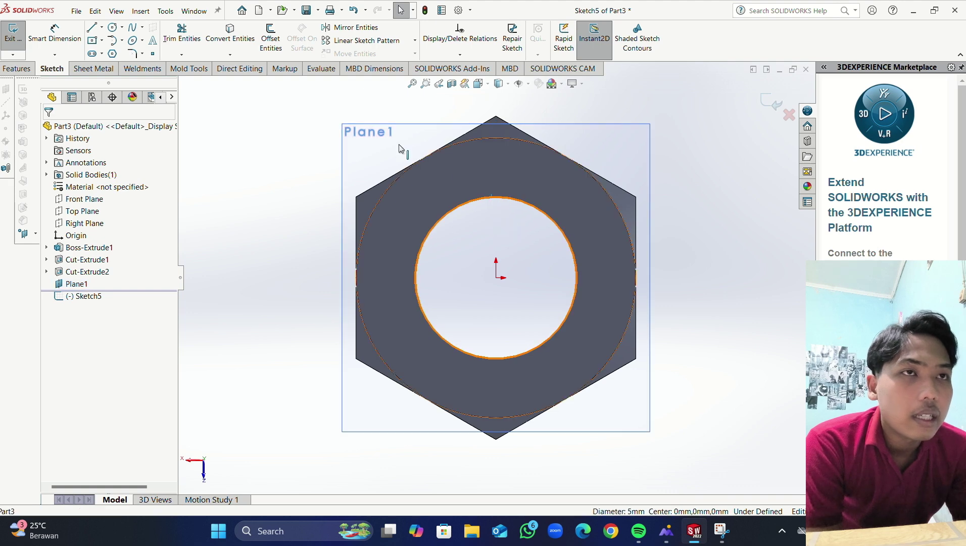
pyautogui.click(228, 38)
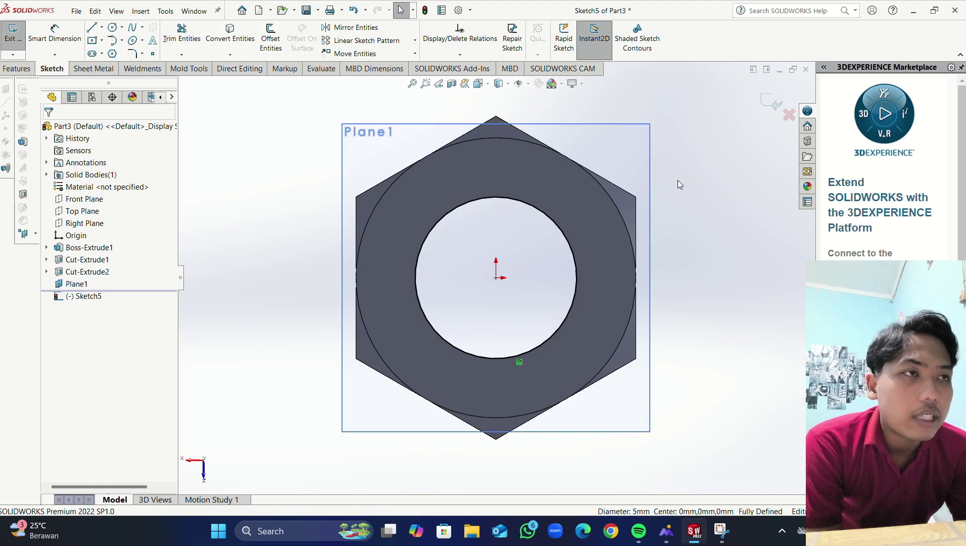
# Step: Create a clockwise helix from the converted circle, reversed through the nut, 7 mm high with 0.8 mm constant pitch and a 270° start angle
pyautogui.moveTo(677, 180)
pyautogui.mouseDown(button='middle')
pyautogui.moveTo(675, 146)
pyautogui.moveTo(659, 298)
pyautogui.mouseUp(button='middle')
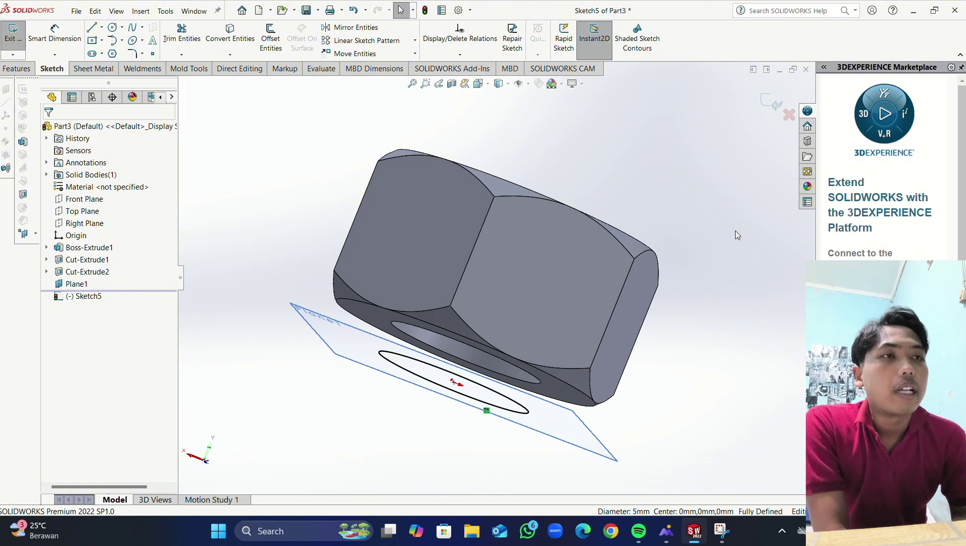
pyautogui.click(16, 68)
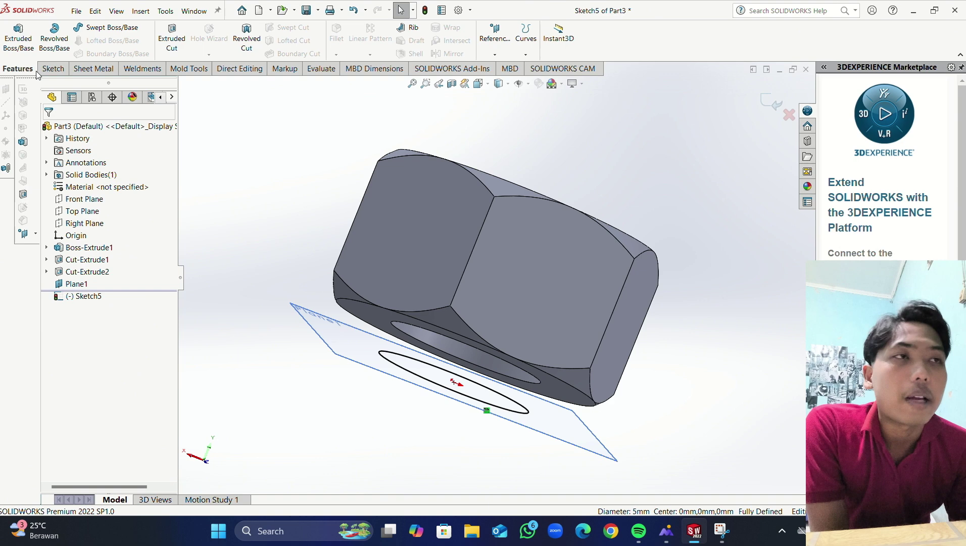
pyautogui.click(525, 55)
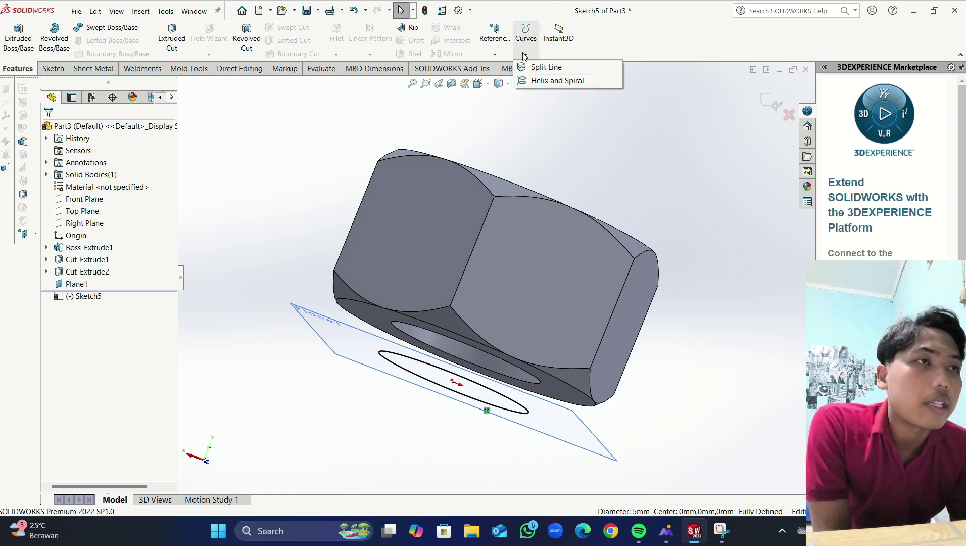
pyautogui.click(541, 80)
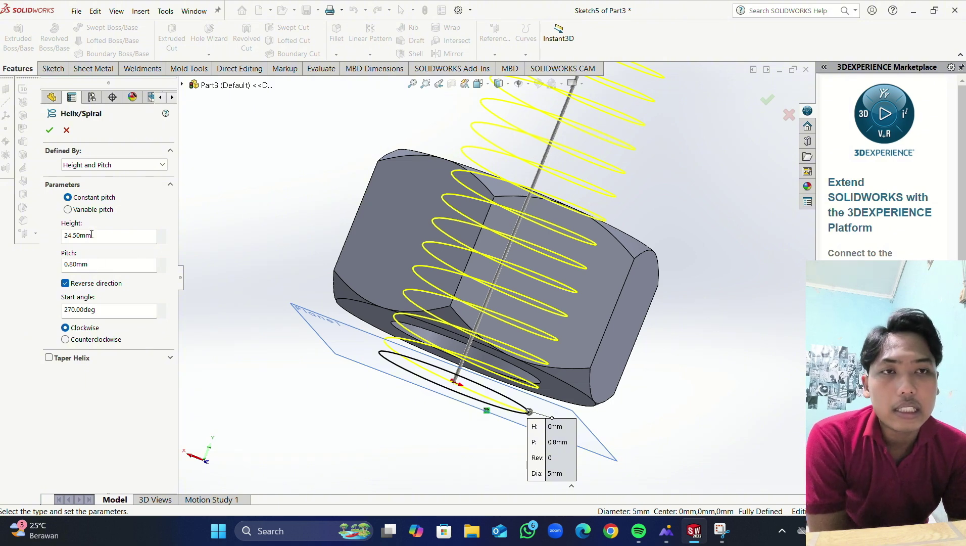
pyautogui.moveTo(92, 235); pyautogui.dragTo(34, 244)
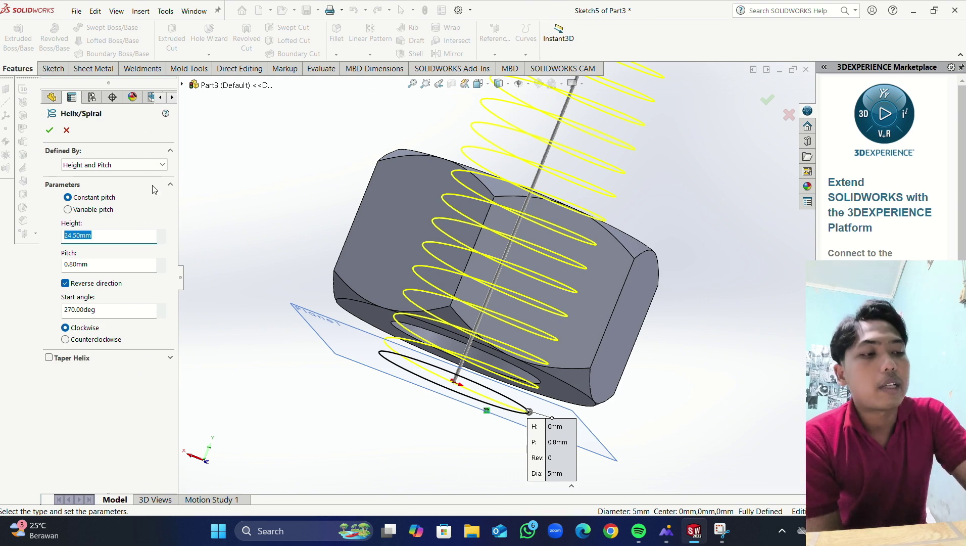
pyautogui.write('7')
pyautogui.press('Return')
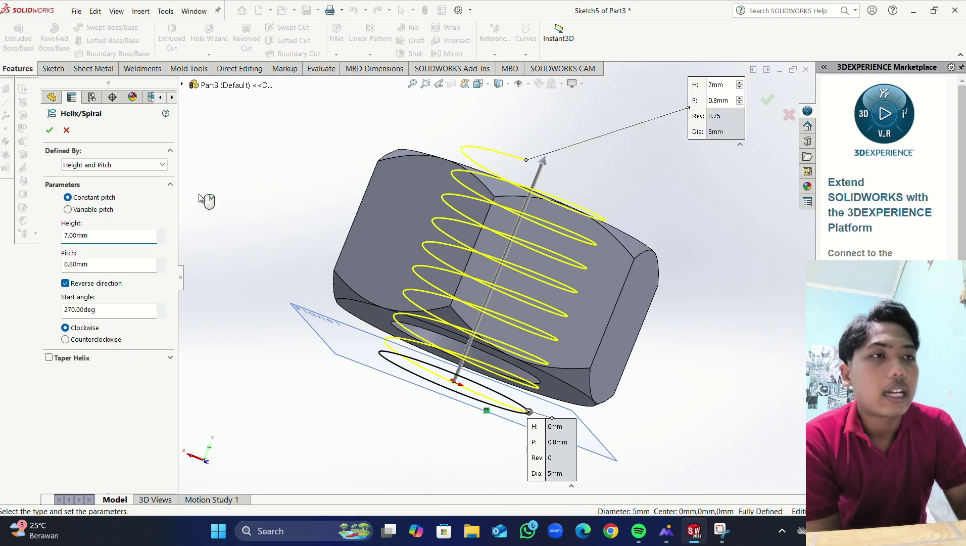
pyautogui.click(49, 131)
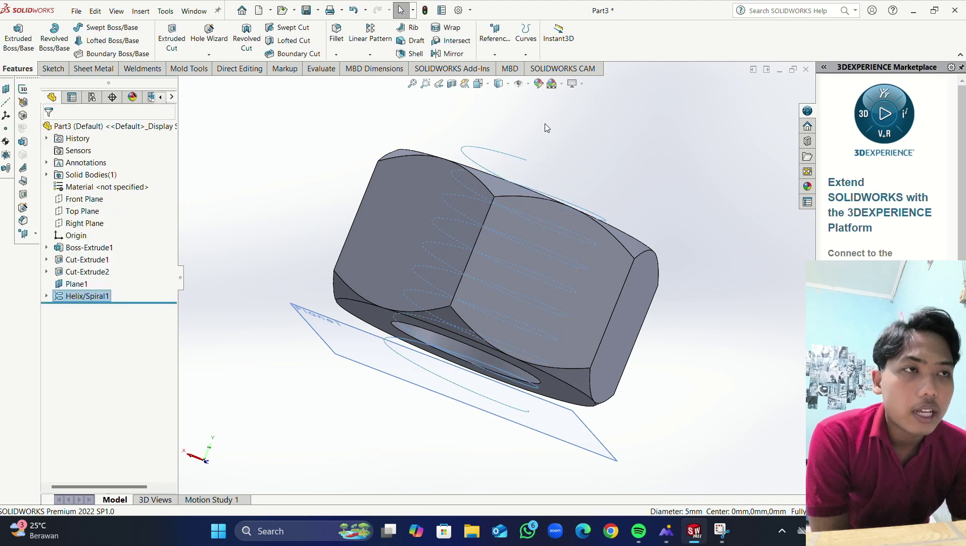
# Step: Orient the view normal to the Front Plane and open a new sketch on it
pyautogui.moveTo(575, 153); pyautogui.dragTo(507, 155, button='middle')
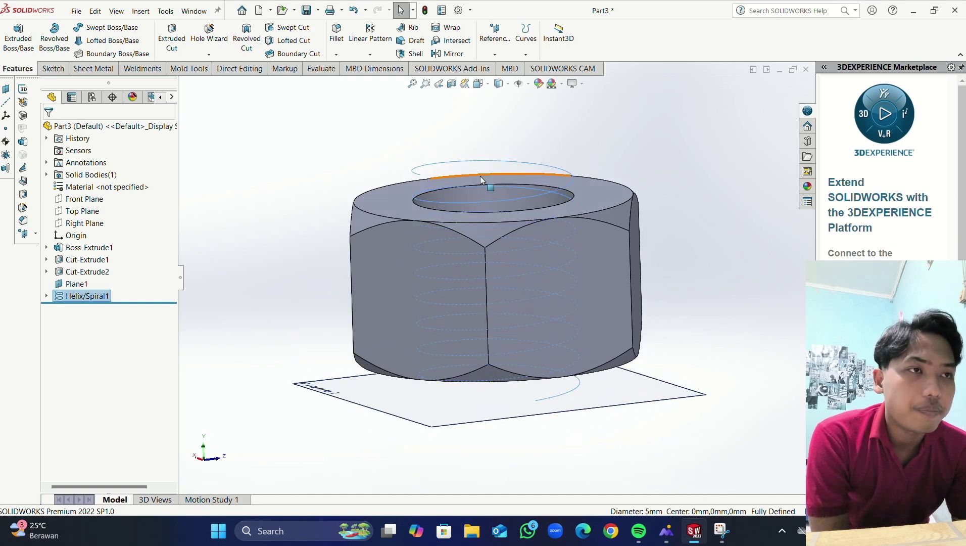
pyautogui.scroll(-2, 480, 176)
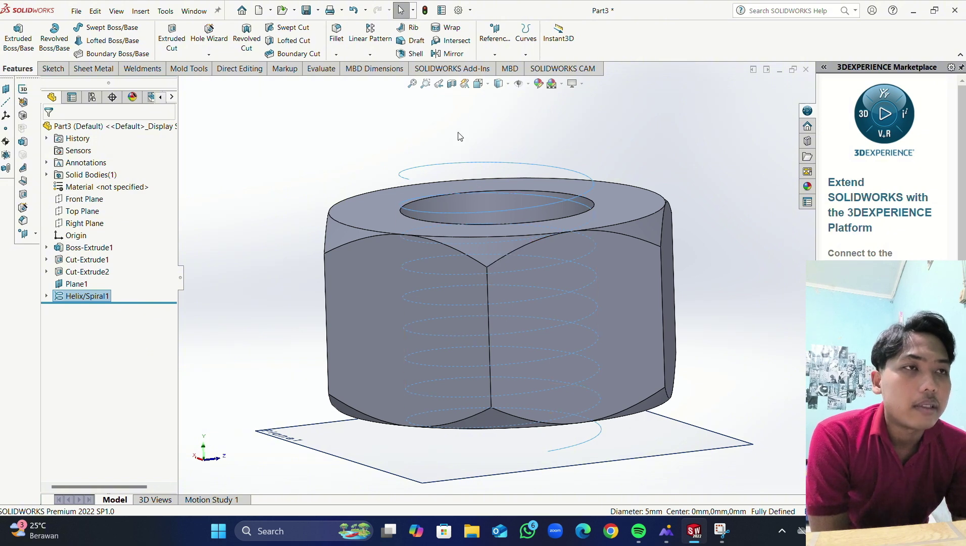
pyautogui.moveTo(457, 134); pyautogui.dragTo(488, 127, button='middle')
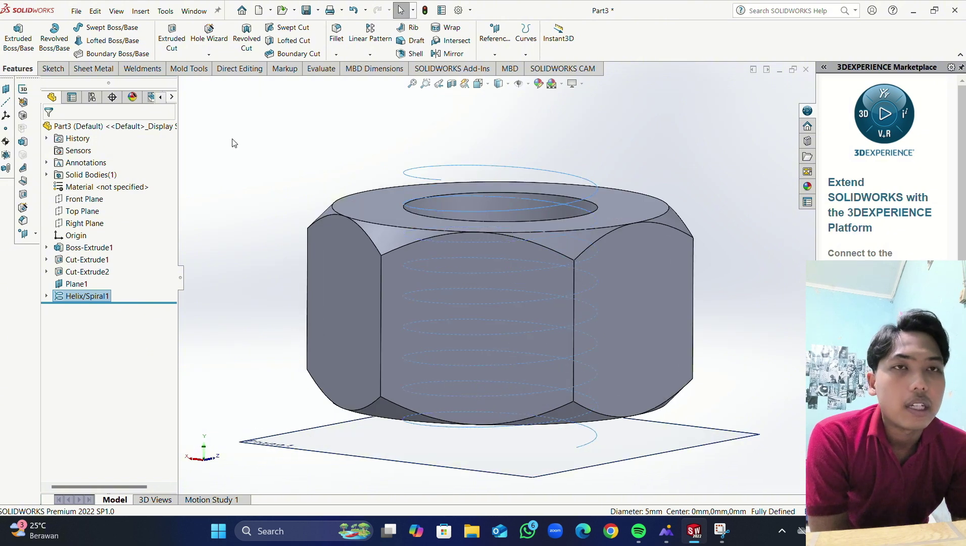
pyautogui.rightClick(82, 198)
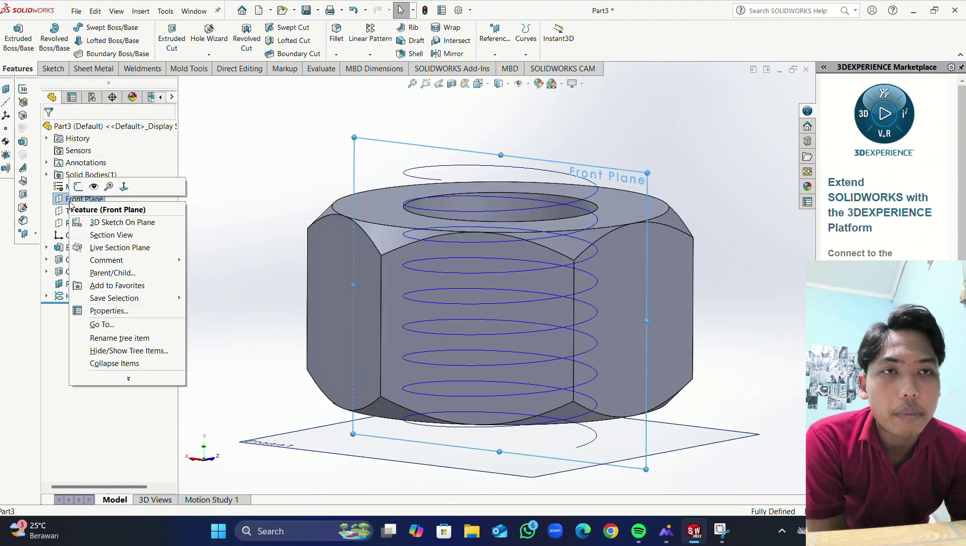
pyautogui.click(123, 187)
pyautogui.rightClick(99, 201)
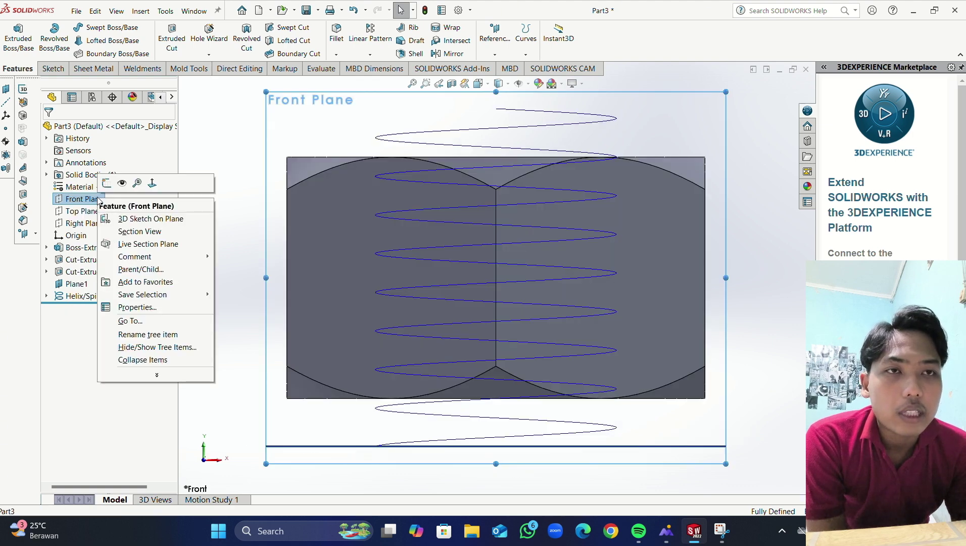
pyautogui.click(105, 184)
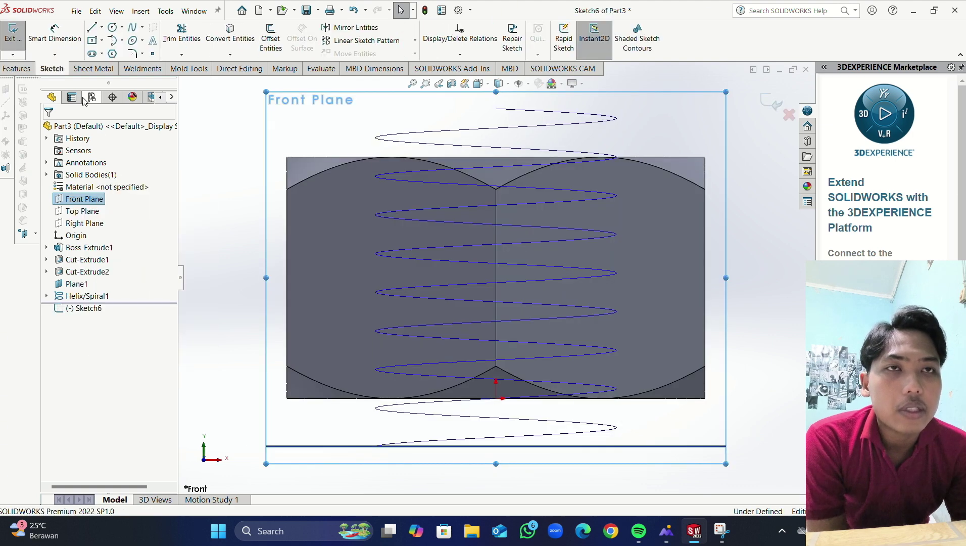
# Step: Sketch a closed four-sided thread profile beside the nut, with vertical sides about 0.95 mm and 0.37 mm long, narrowing away from the nut
pyautogui.click(91, 28)
pyautogui.scroll(-3, 288, 142)
pyautogui.scroll(3, 253, 216)
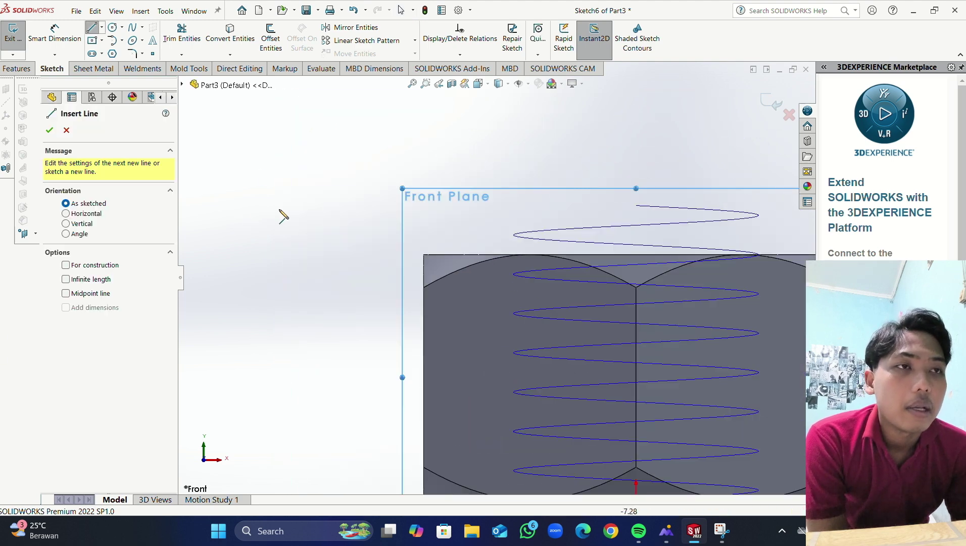
pyautogui.scroll(-5, 283, 216)
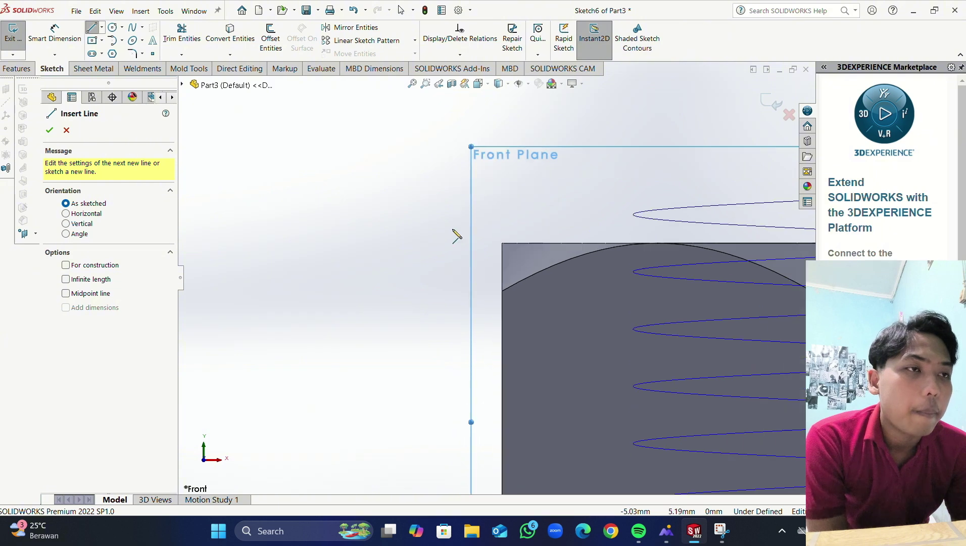
pyautogui.click(429, 223)
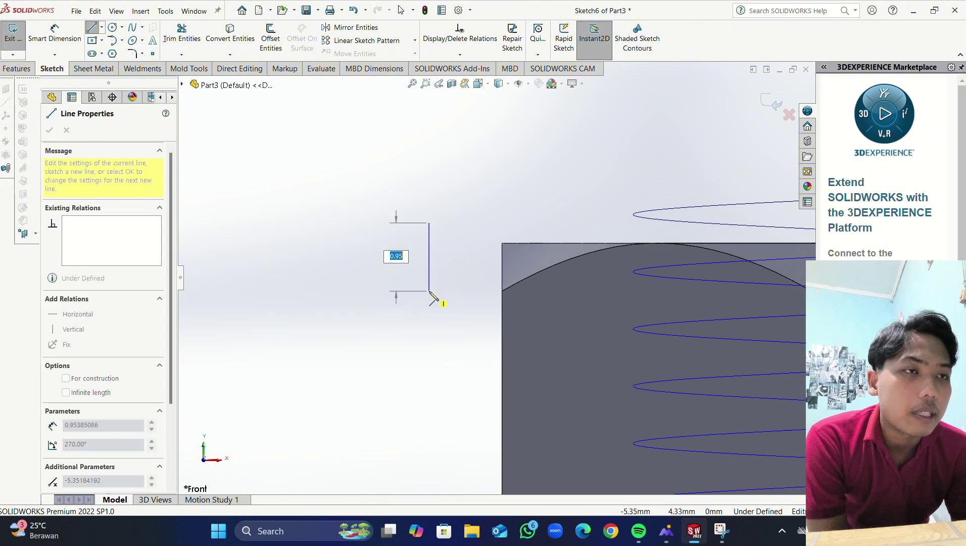
pyautogui.click(429, 291)
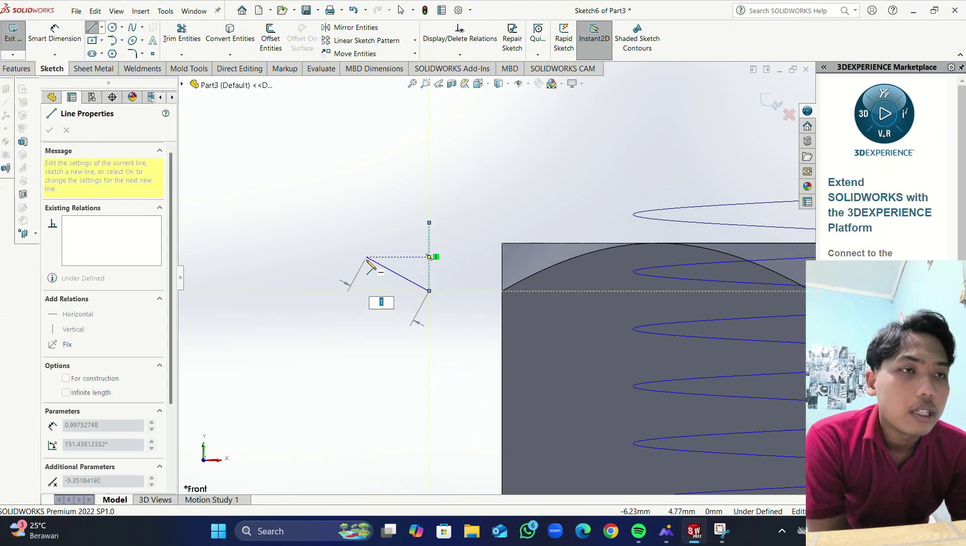
pyautogui.click(367, 257)
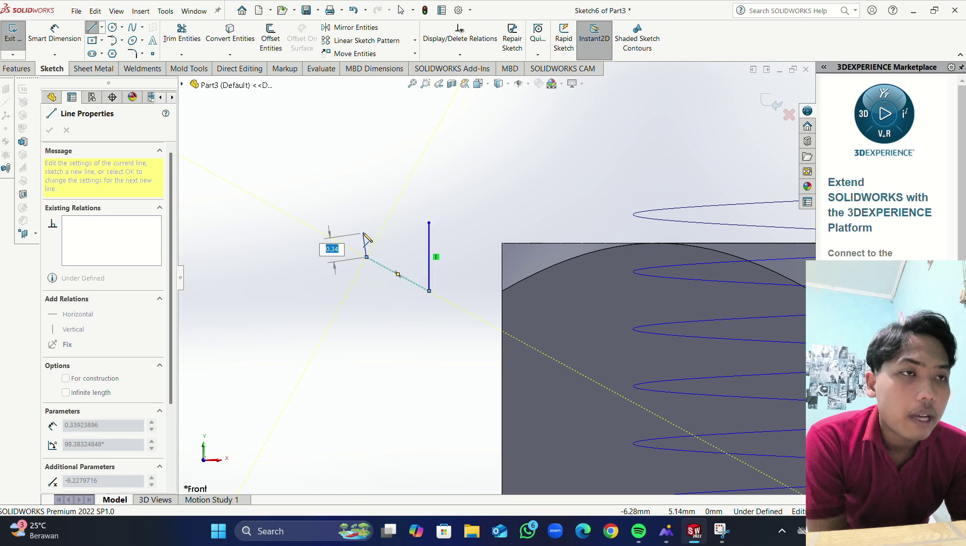
pyautogui.click(367, 230)
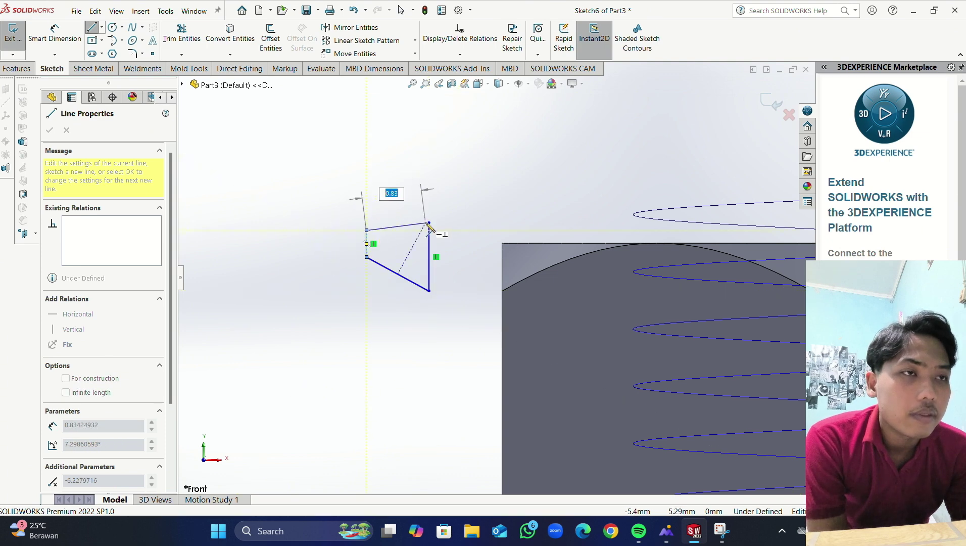
pyautogui.click(429, 223)
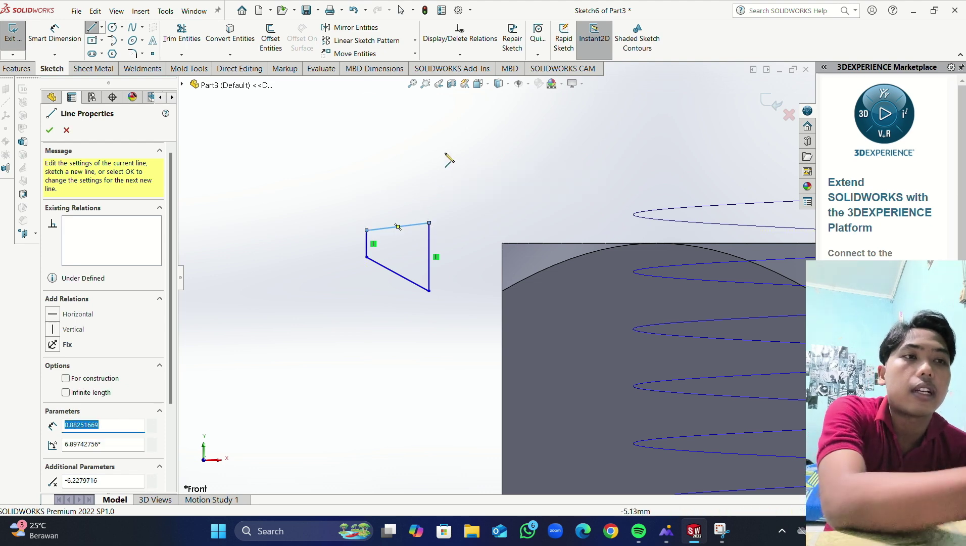
pyautogui.press('Escape')
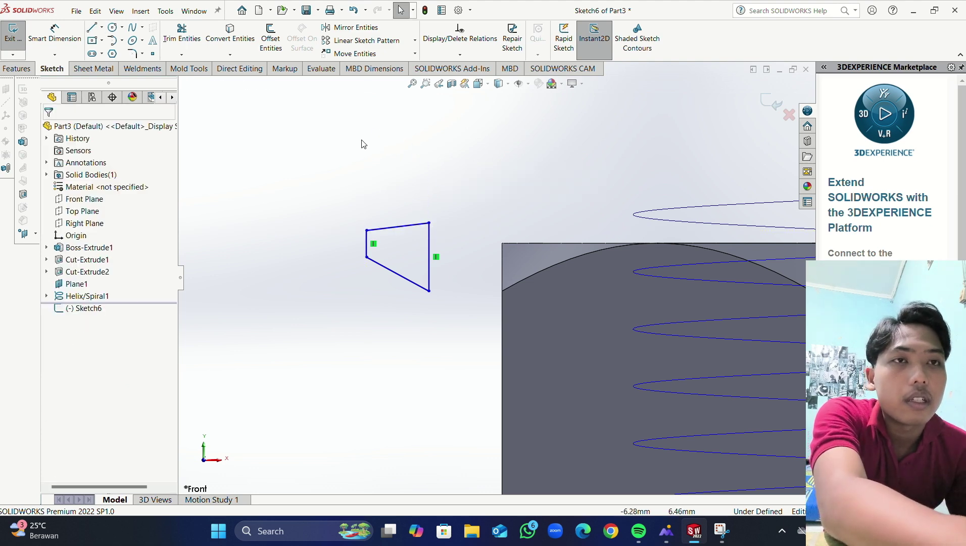
# Step: Dimension the profile's short vertical side to 0.2 mm
pyautogui.click(55, 33)
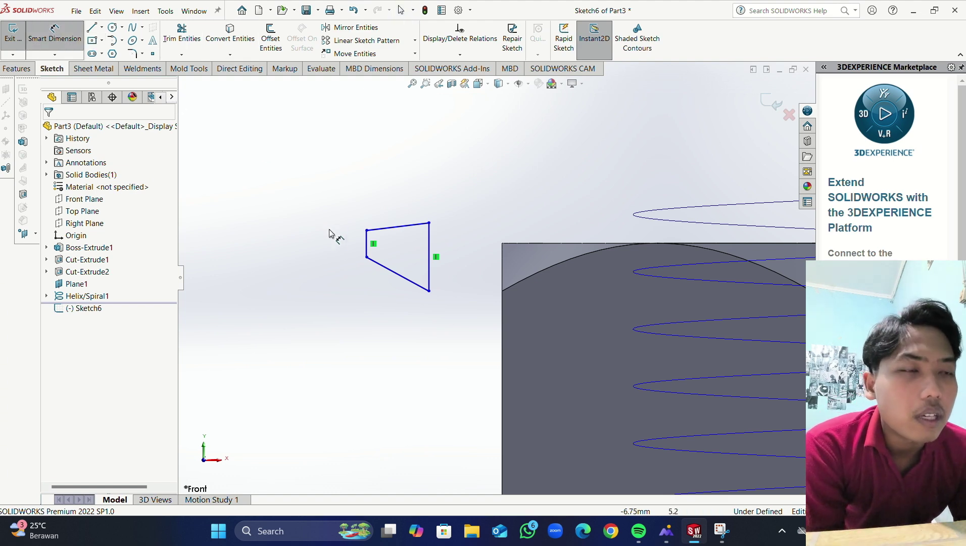
pyautogui.click(368, 246)
pyautogui.click(351, 250)
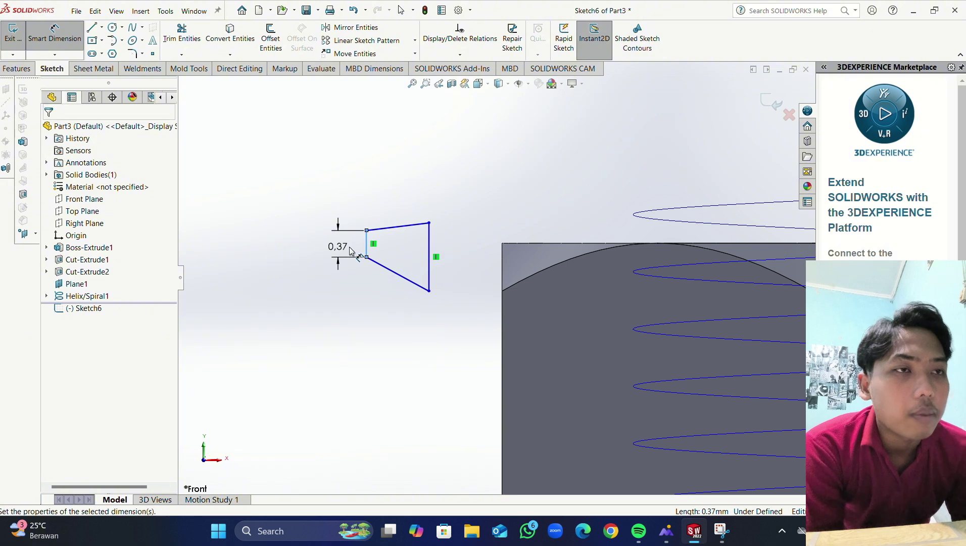
pyautogui.write('0.2')
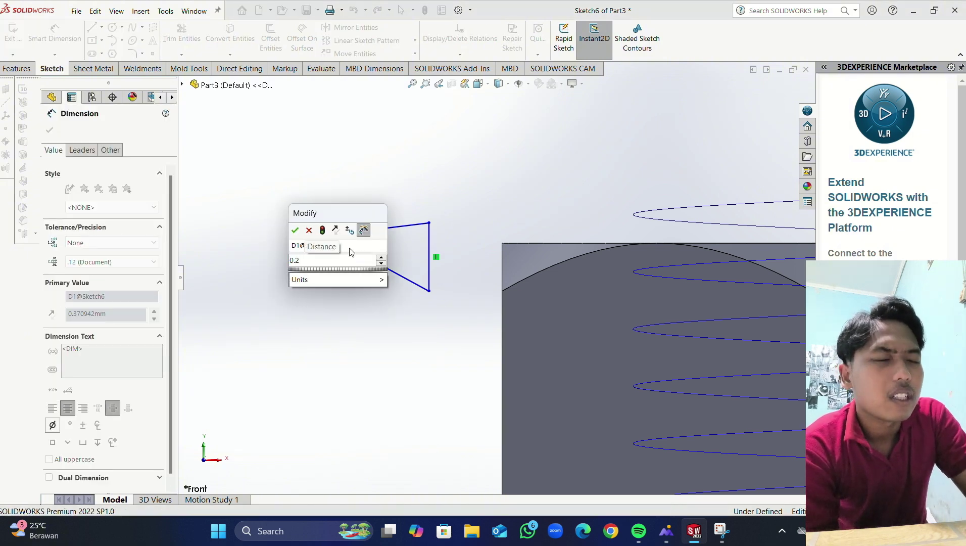
pyautogui.press('Return')
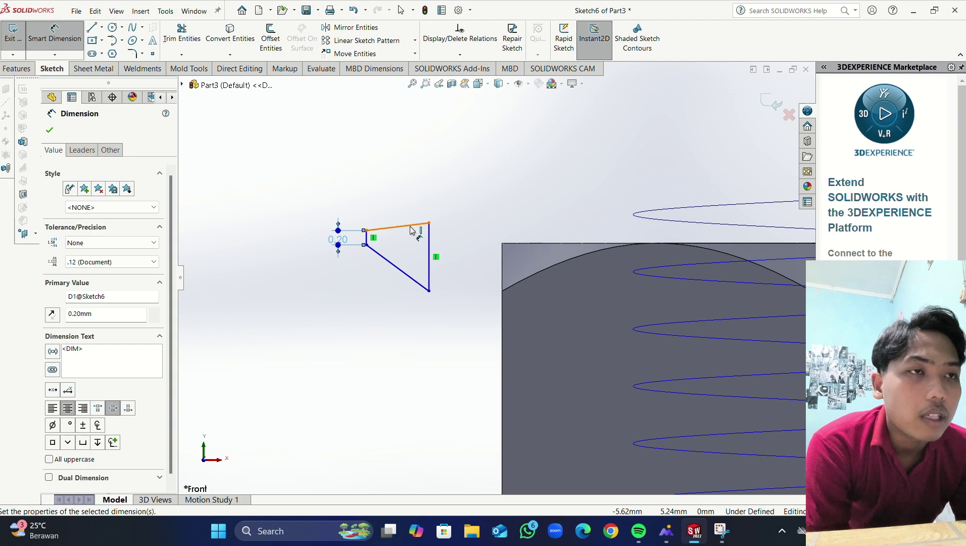
# Step: Dimension the lower and upper slanted sides of the profile to 0.6 mm each
pyautogui.click(398, 268)
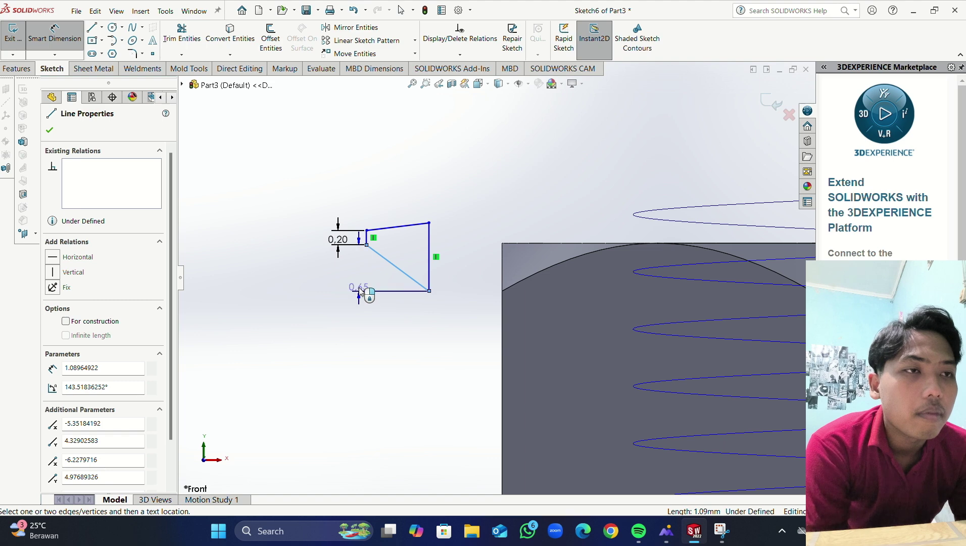
pyautogui.click(374, 302)
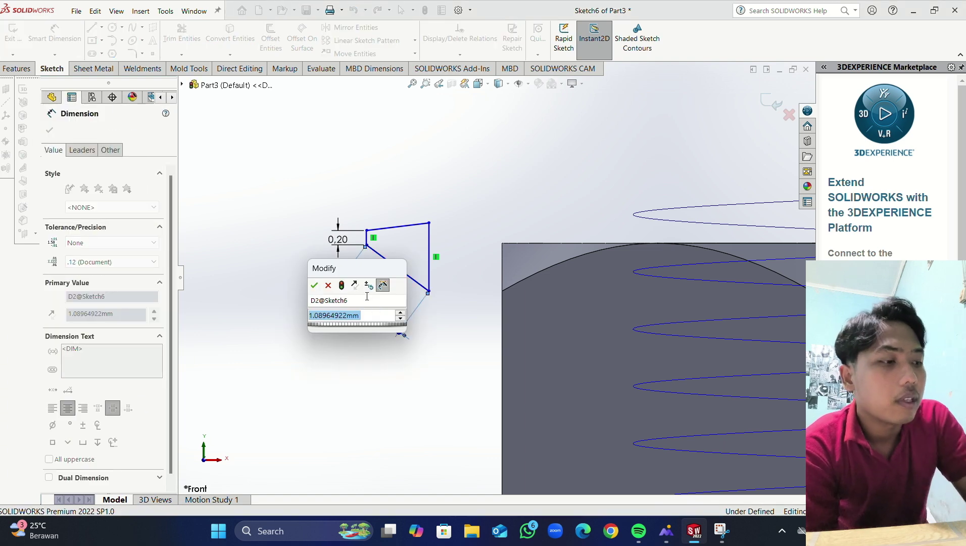
pyautogui.write('0')
pyautogui.write(',2')
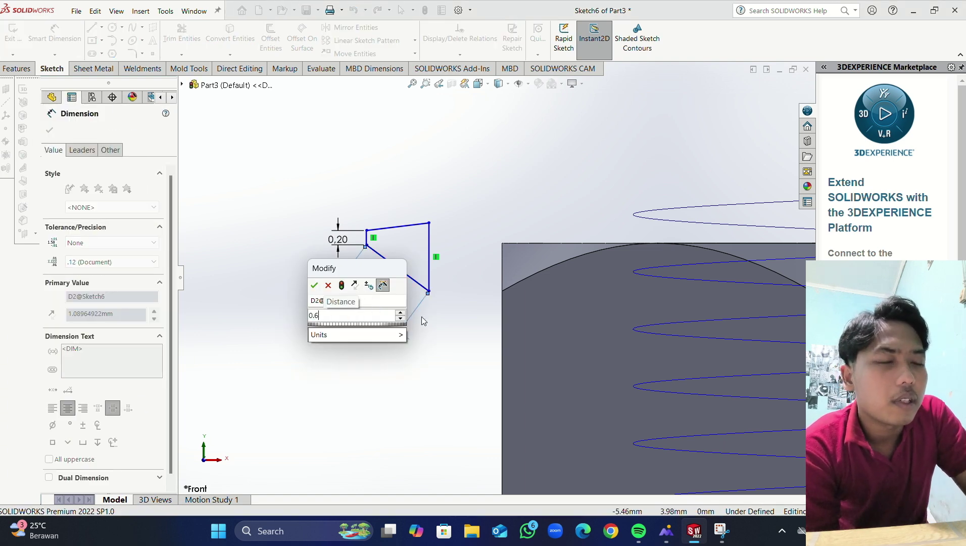
pyautogui.press('Escape')
pyautogui.press('Return')
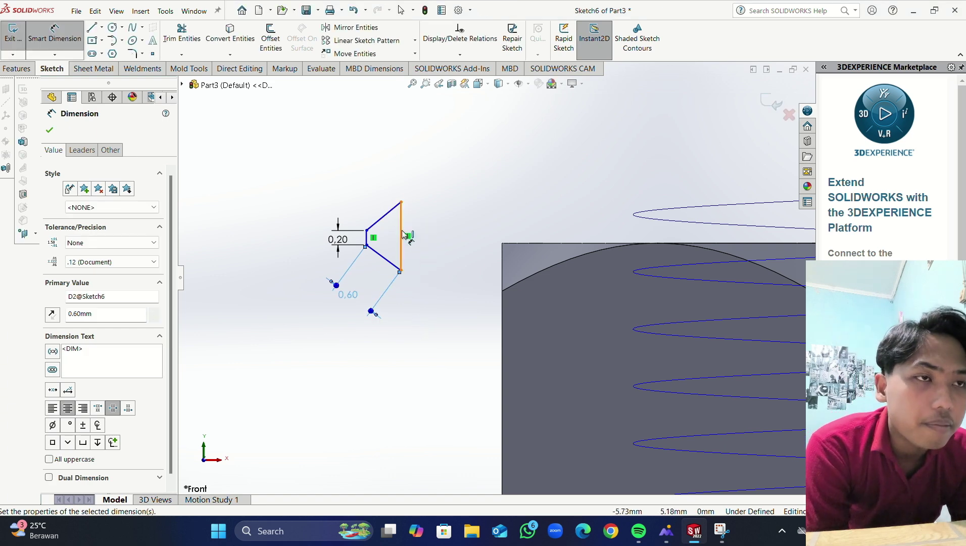
pyautogui.click(386, 219)
pyautogui.click(355, 194)
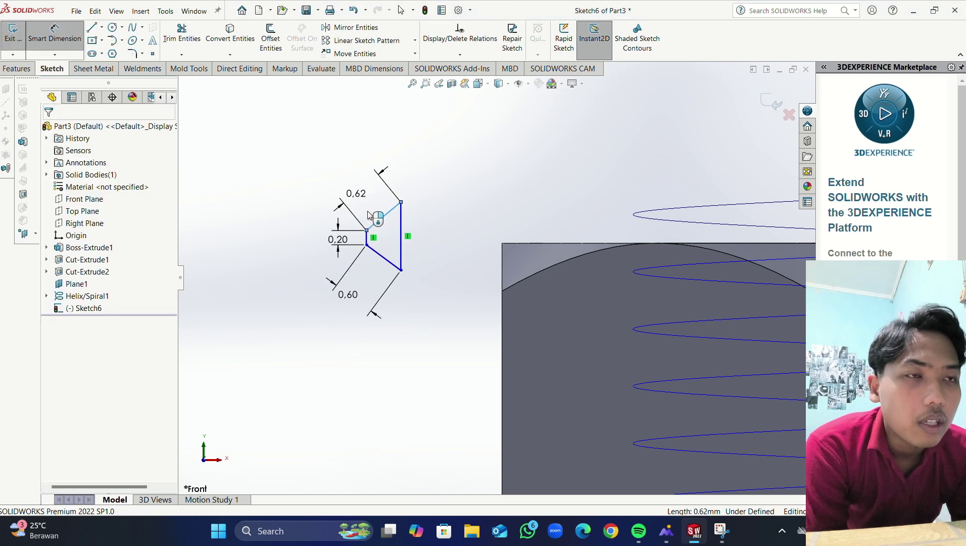
pyautogui.press('BackSpace')
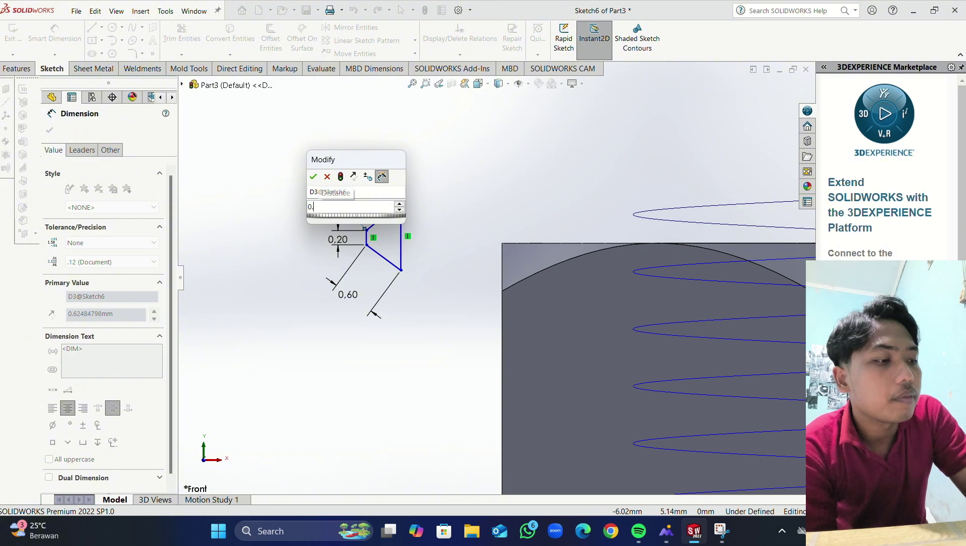
pyautogui.press('Escape')
pyautogui.press('Return')
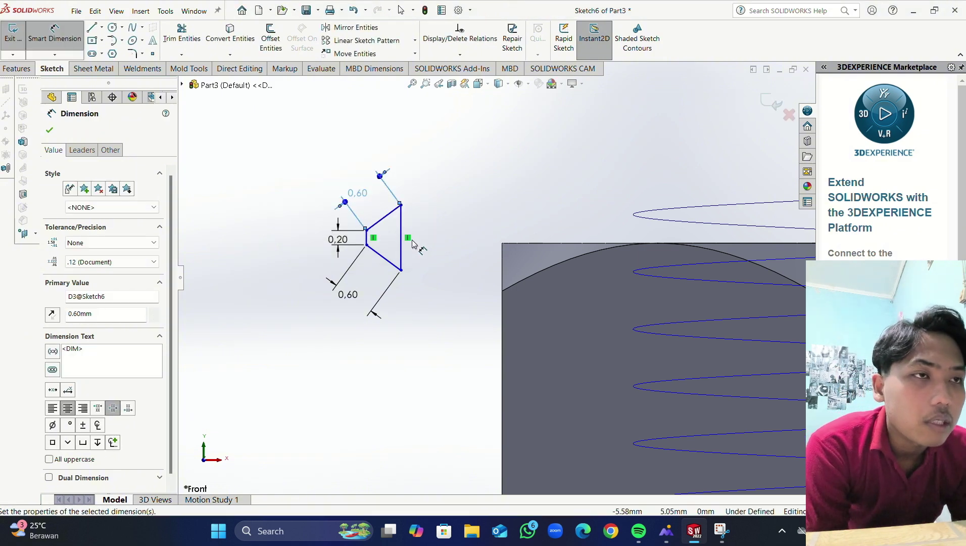
# Step: Dimension the profile's long vertical side to 1 mm and finish dimensioning
pyautogui.click(404, 243)
pyautogui.click(425, 251)
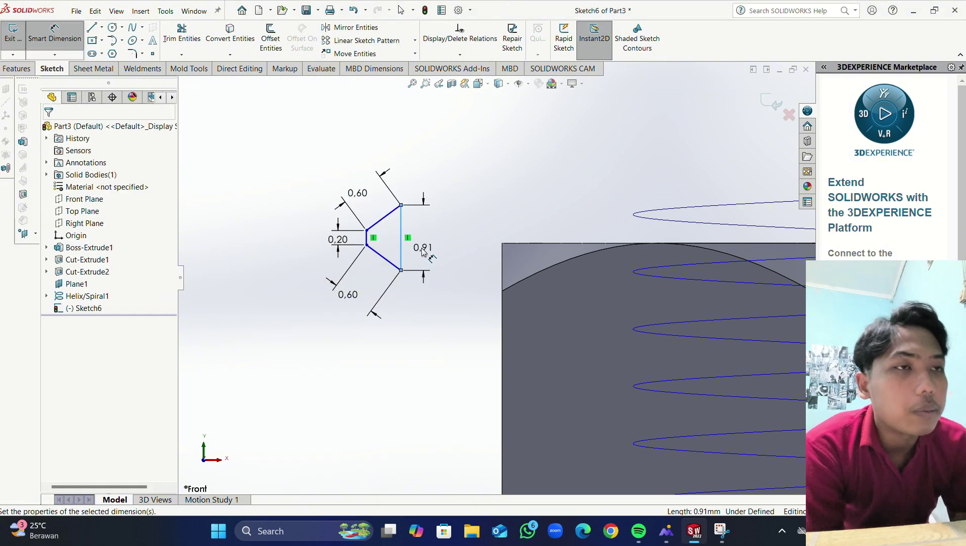
pyautogui.write('1')
pyautogui.press('Return')
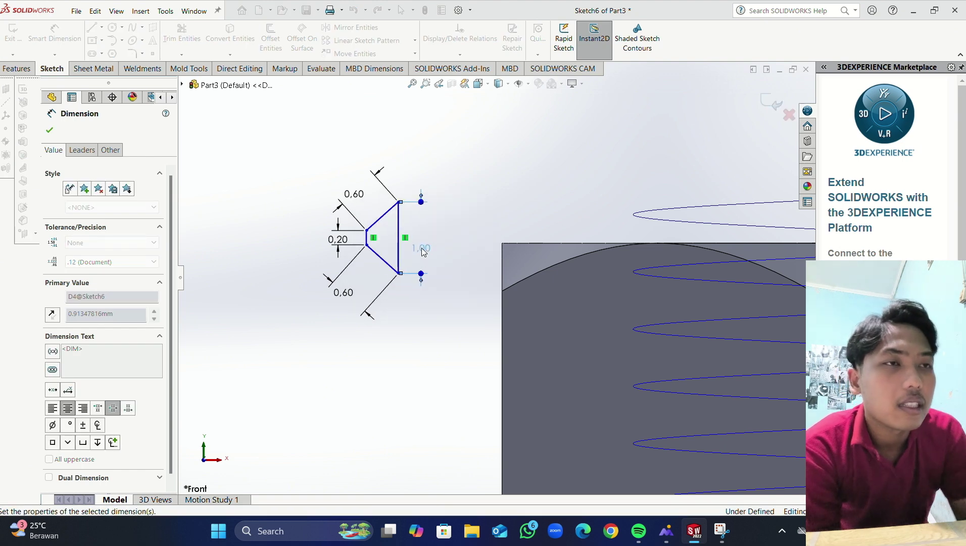
pyautogui.click(49, 130)
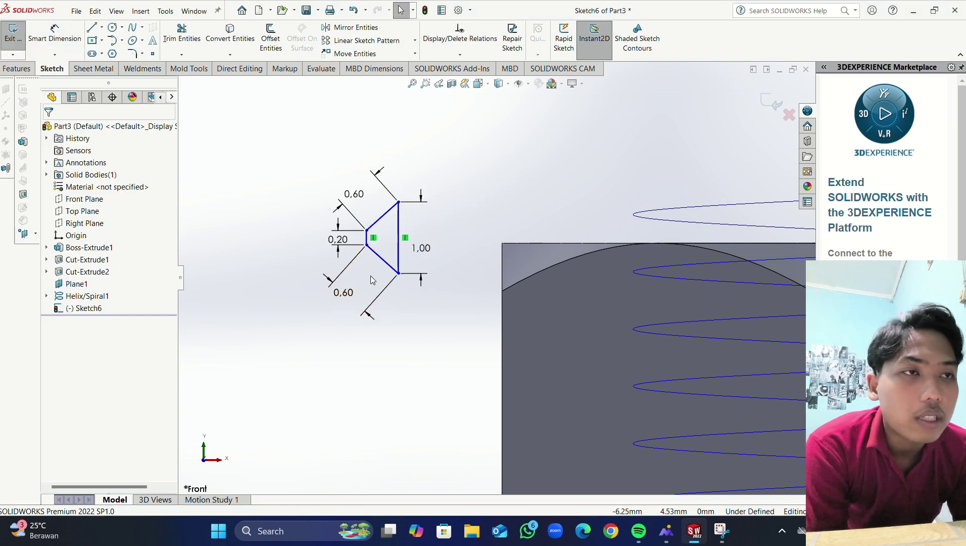
# Step: Try to apply a Horizontal relation to the profile's short and long vertical sides together, and exit the sketch
pyautogui.scroll(-5, 426, 215)
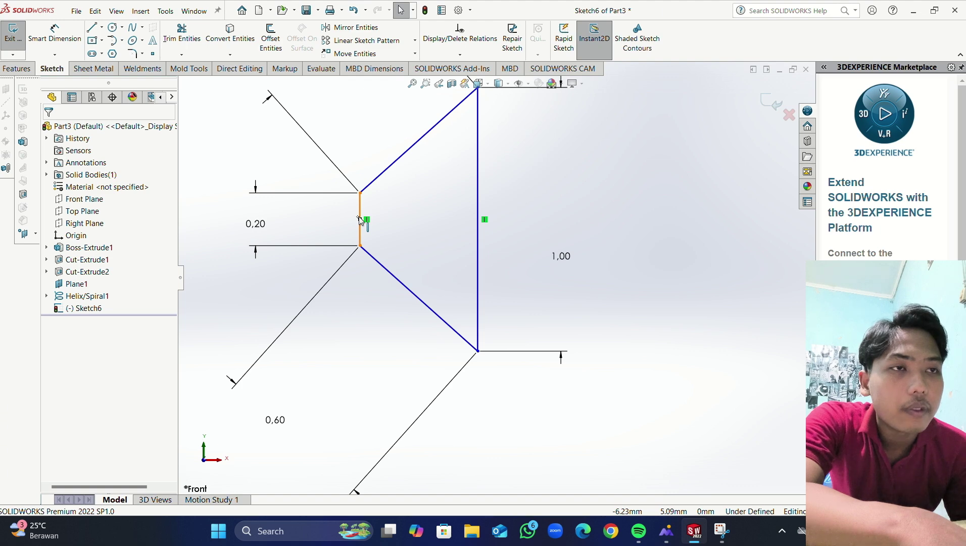
pyautogui.click(361, 219)
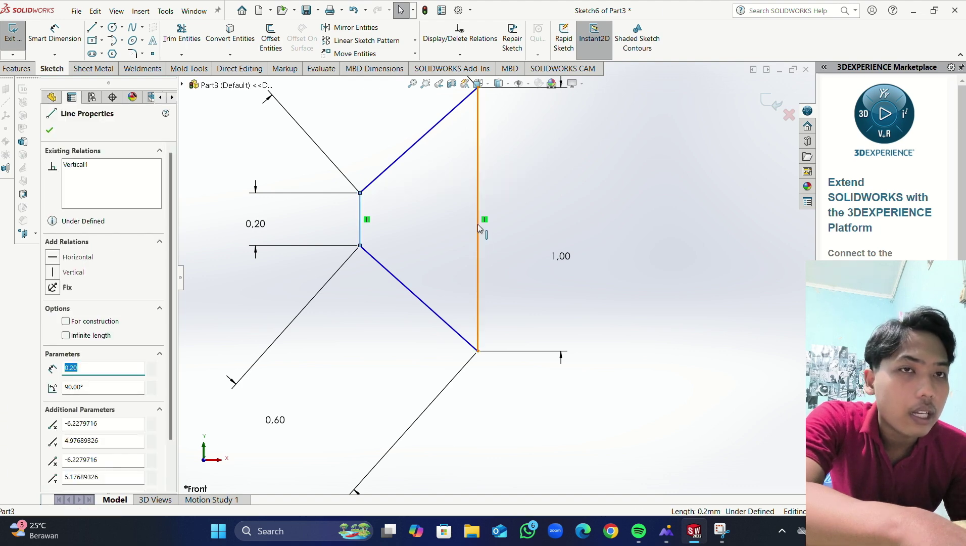
pyautogui.keyDown('ctrl'); pyautogui.click(479, 220); pyautogui.keyUp('ctrl')
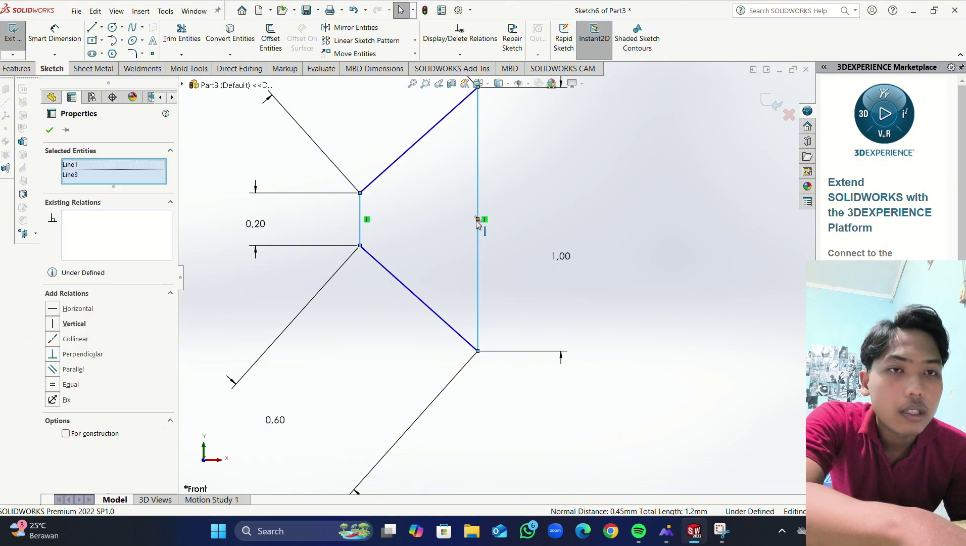
pyautogui.click(54, 308)
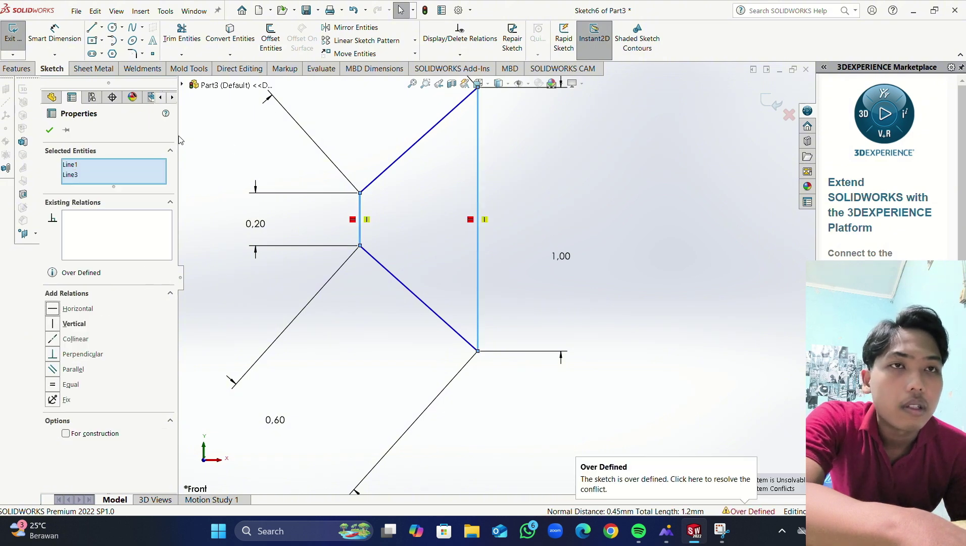
pyautogui.click(13, 35)
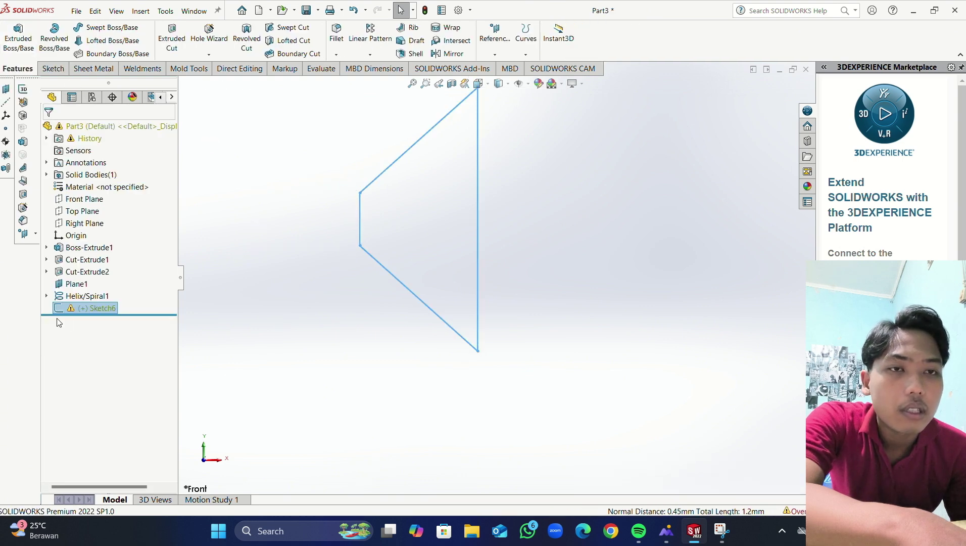
# Step: Reopen the thread profile sketch and delete the short side's horizontal and vertical relations and the long side's vertical relation
pyautogui.rightClick(82, 310)
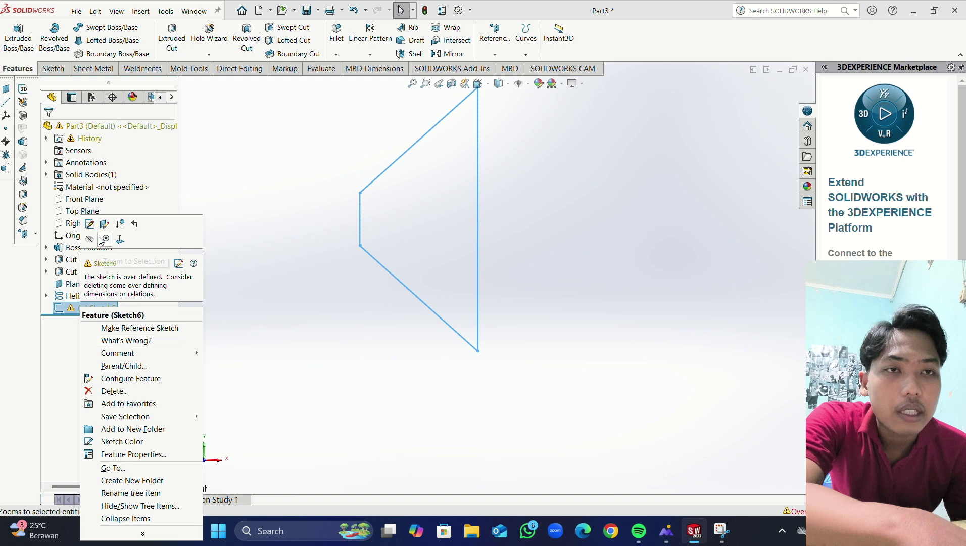
pyautogui.click(89, 224)
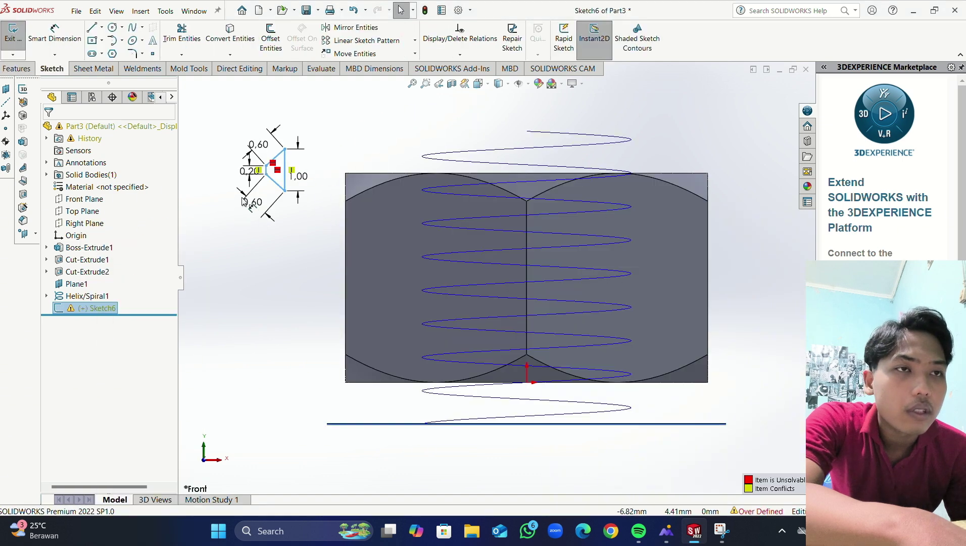
pyautogui.scroll(5, 360, 173)
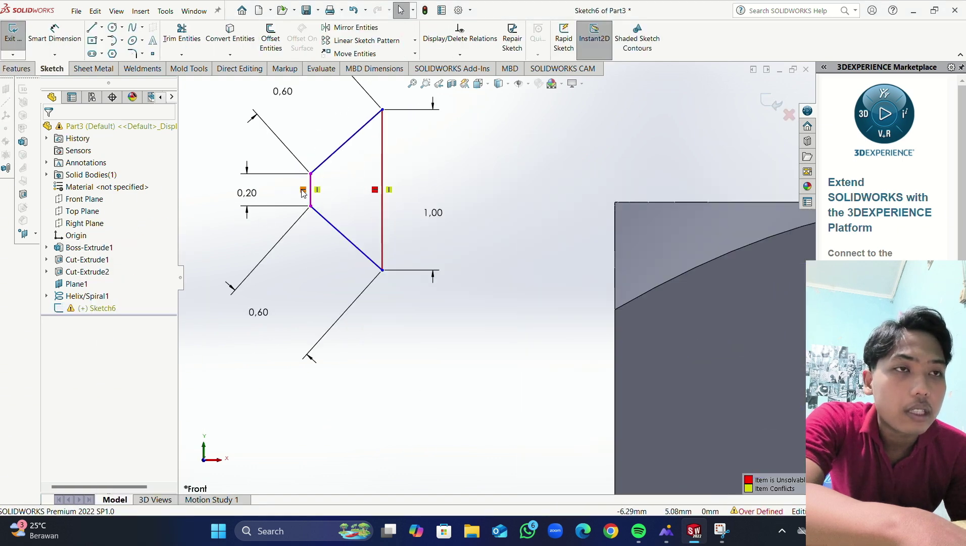
pyautogui.rightClick(303, 194)
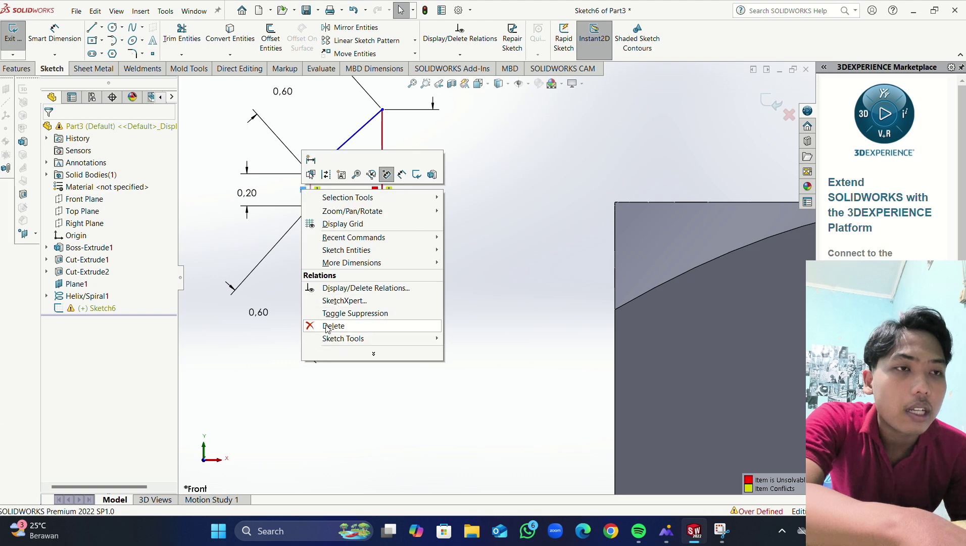
pyautogui.click(331, 324)
pyautogui.rightClick(318, 190)
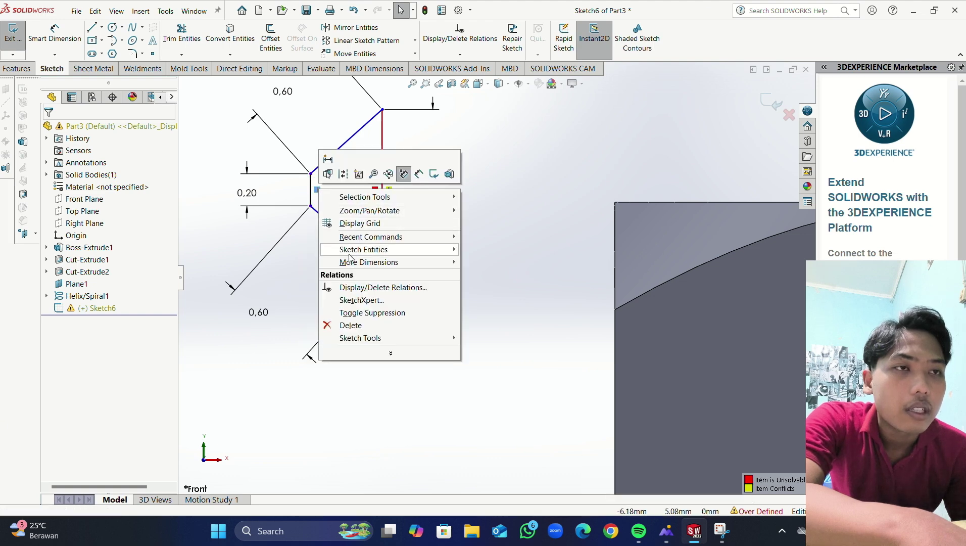
pyautogui.click(344, 325)
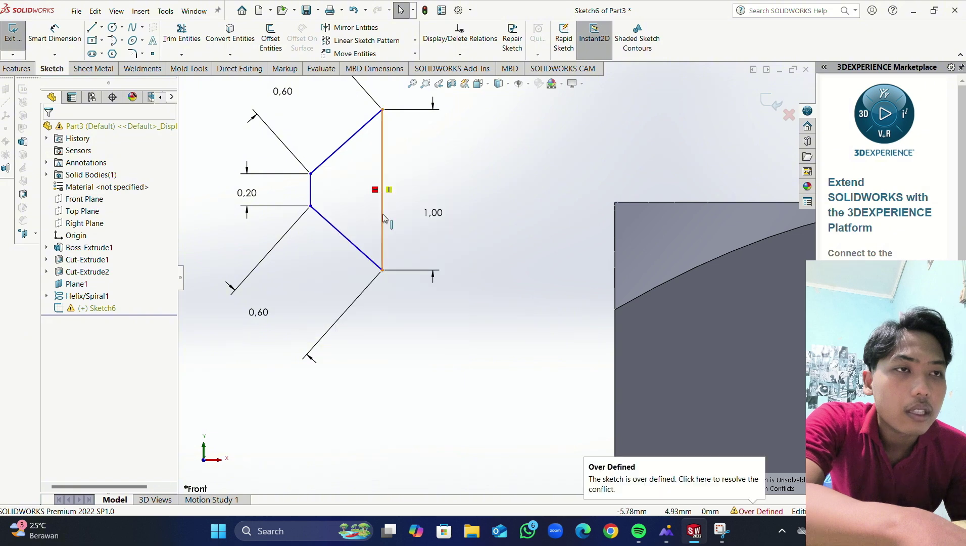
pyautogui.rightClick(389, 190)
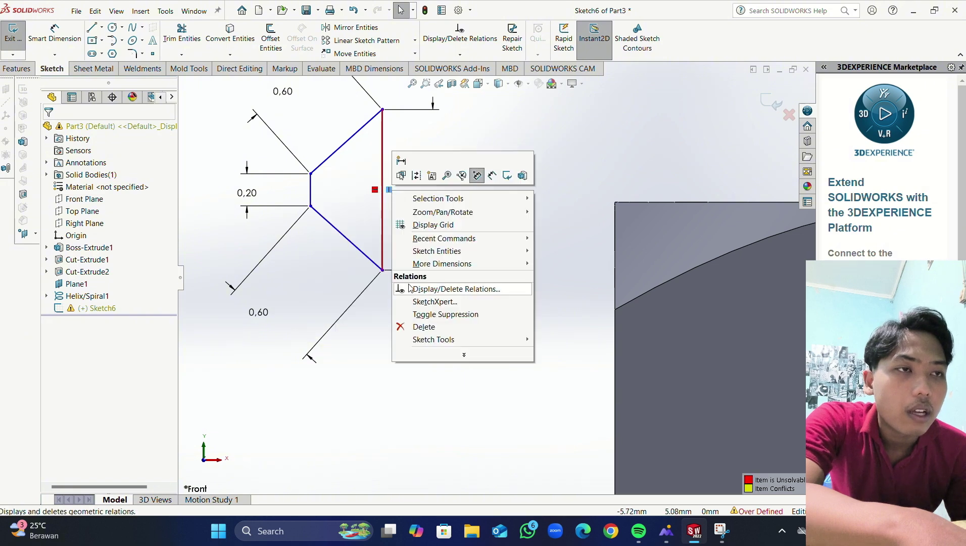
pyautogui.click(423, 327)
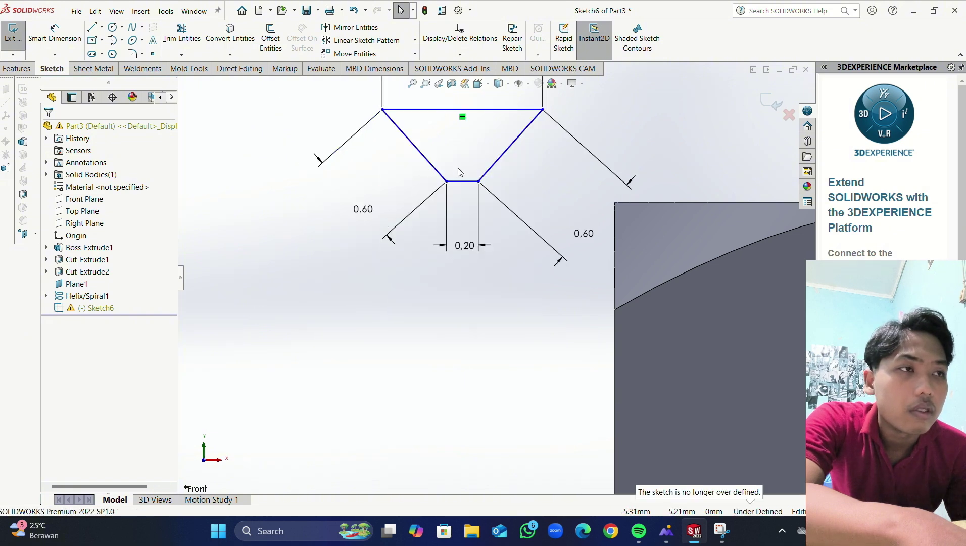
# Step: Undo the last relation deletion, and delete the long side's vertical relation from the thread profile again
pyautogui.scroll(5, 459, 173)
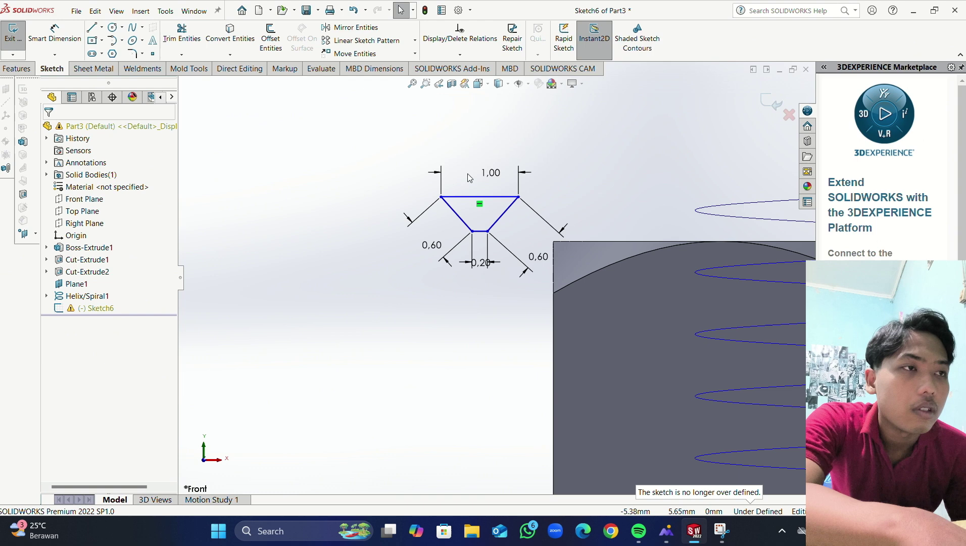
pyautogui.click(354, 11)
pyautogui.scroll(-5, 479, 222)
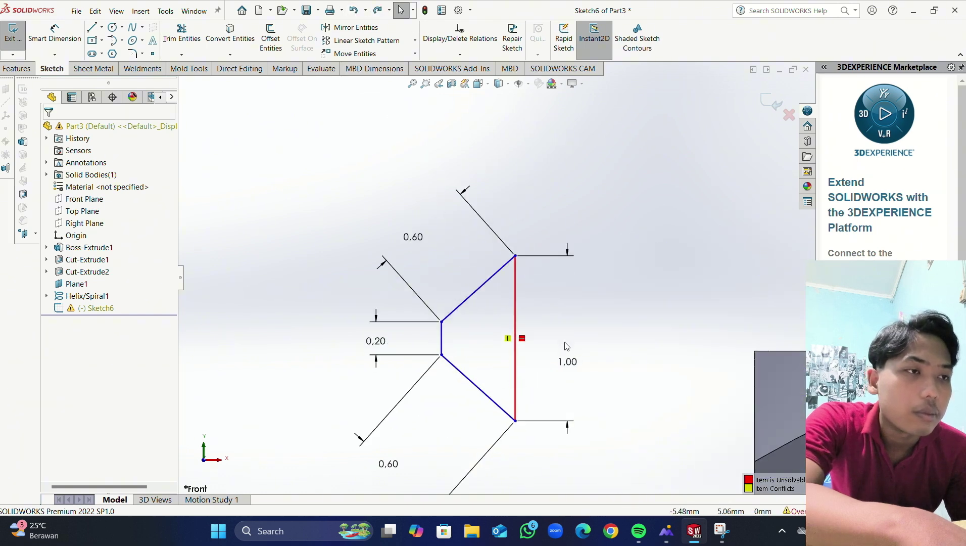
pyautogui.rightClick(495, 335)
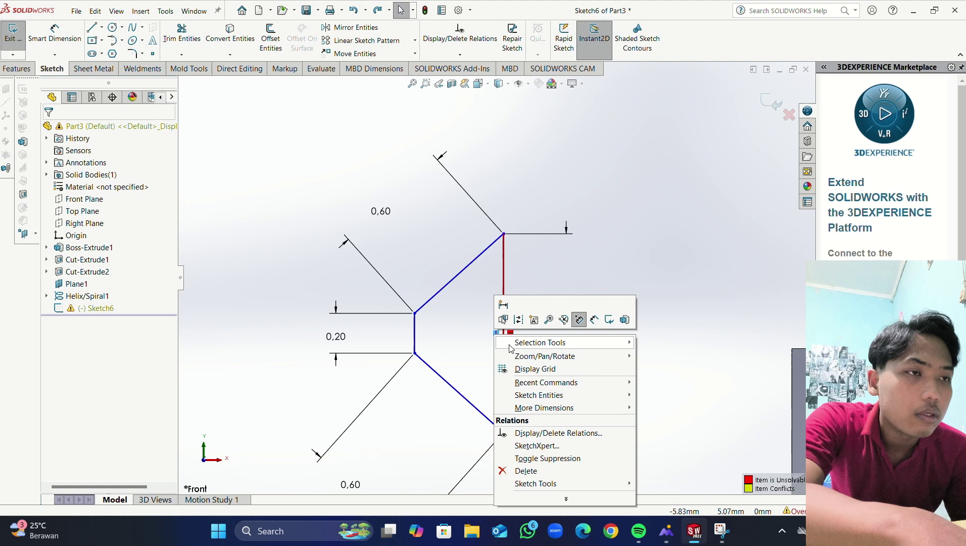
pyautogui.click(526, 470)
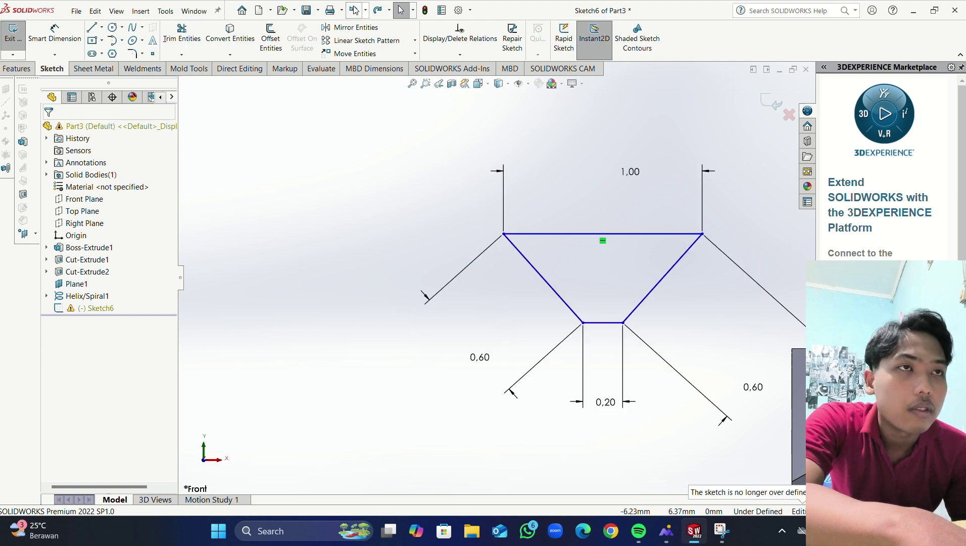
pyautogui.scroll(4, 621, 210)
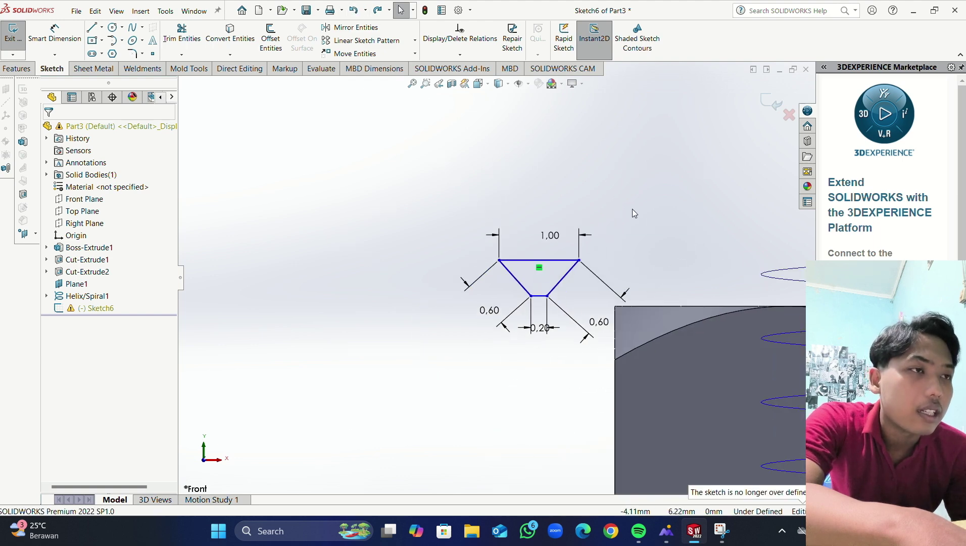
# Step: Delete the whole thread profile and redraw it as a closed trapezoid with a short vertical side about 0.69 mm and a long one about 2.09 mm
pyautogui.moveTo(633, 209)
pyautogui.mouseDown()
pyautogui.moveTo(554, 381)
pyautogui.moveTo(370, 246)
pyautogui.moveTo(377, 236)
pyautogui.mouseUp()
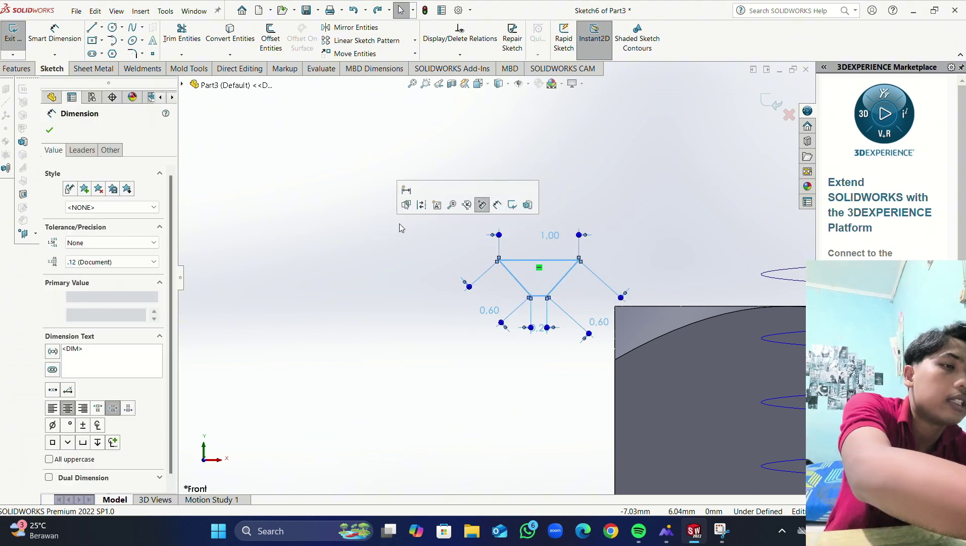
pyautogui.press('Delete')
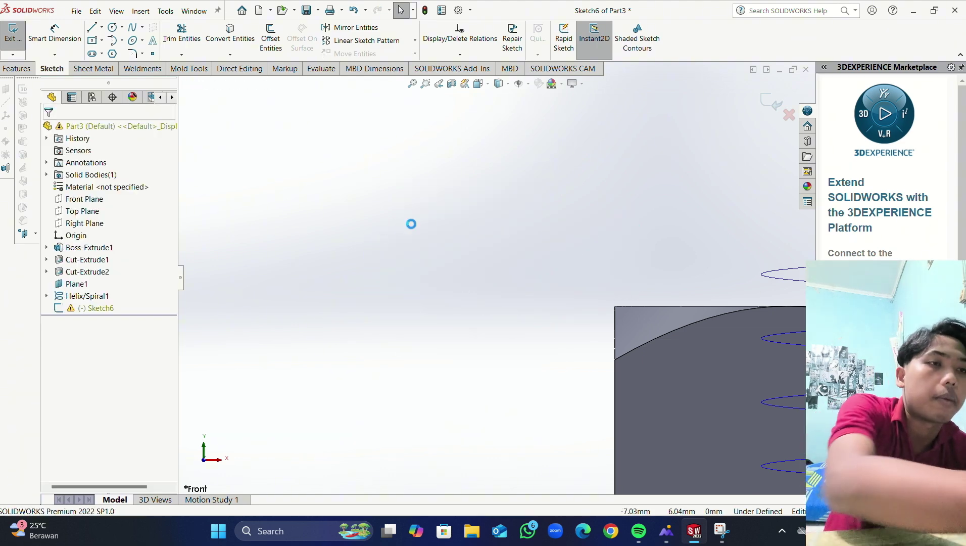
pyautogui.click(96, 27)
pyautogui.click(302, 254)
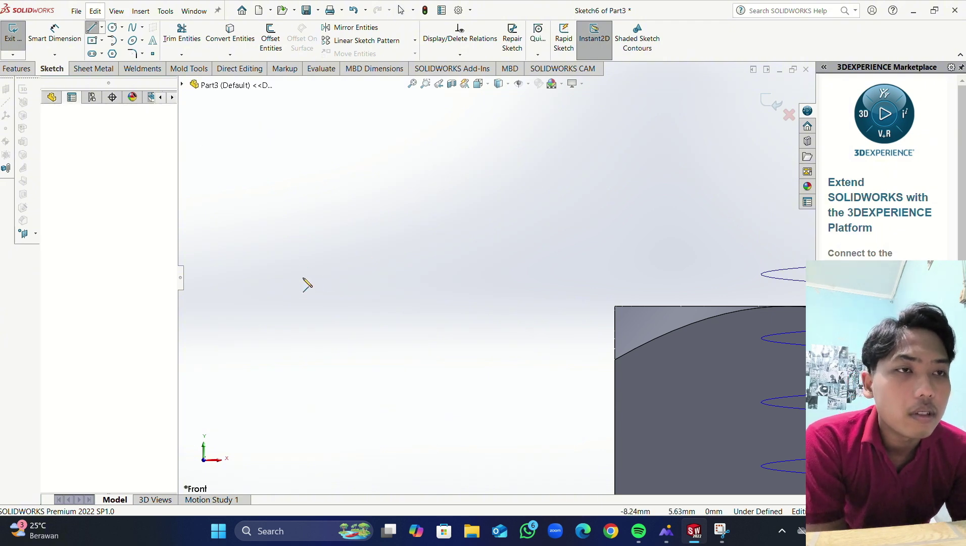
pyautogui.click(302, 309)
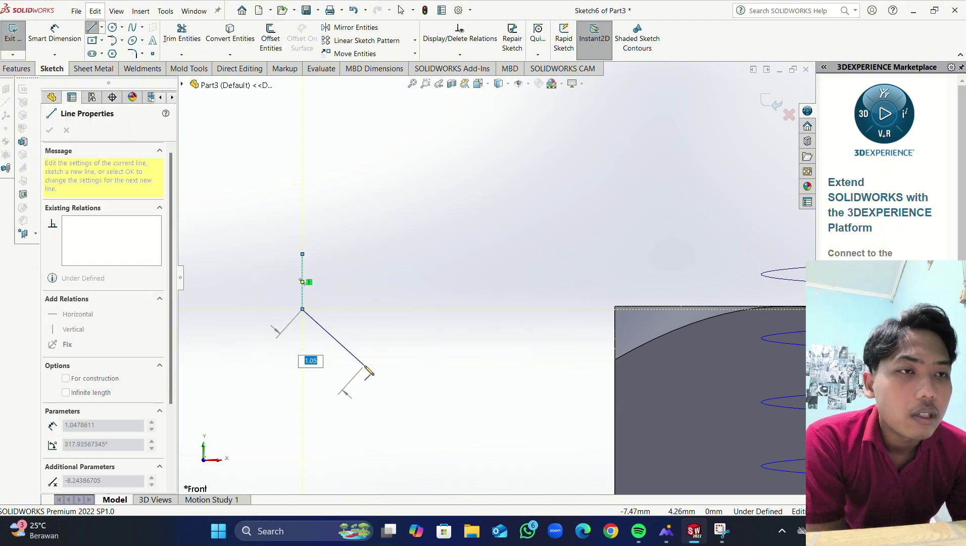
pyautogui.click(364, 365)
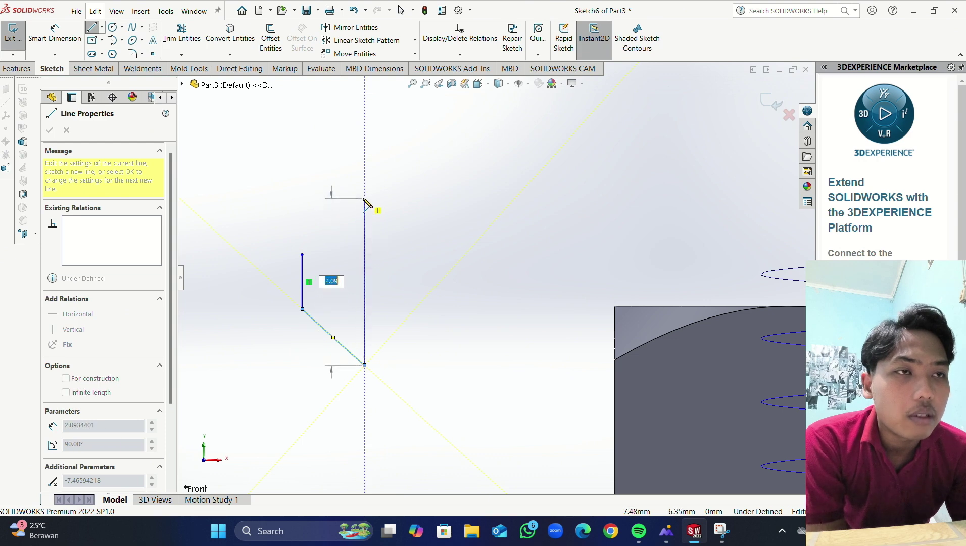
pyautogui.click(364, 197)
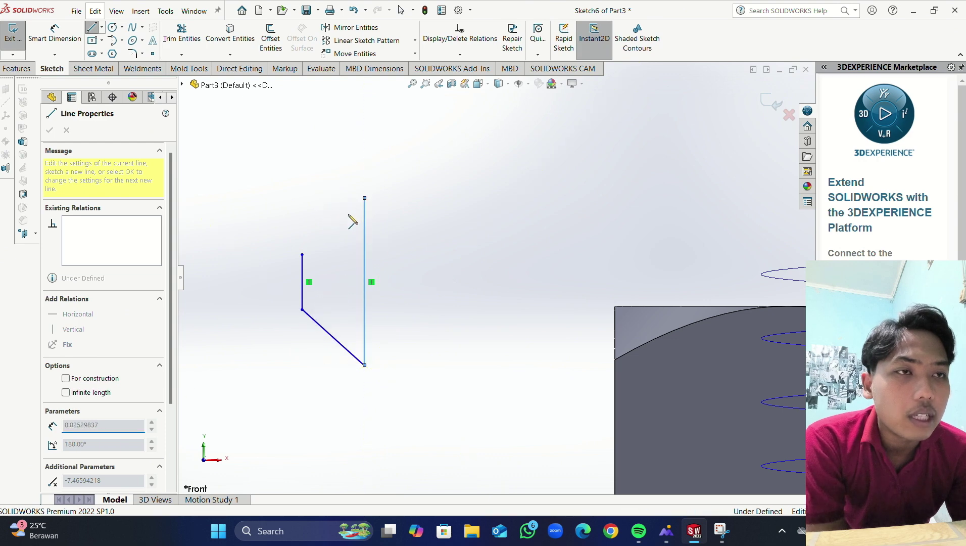
pyautogui.click(303, 256)
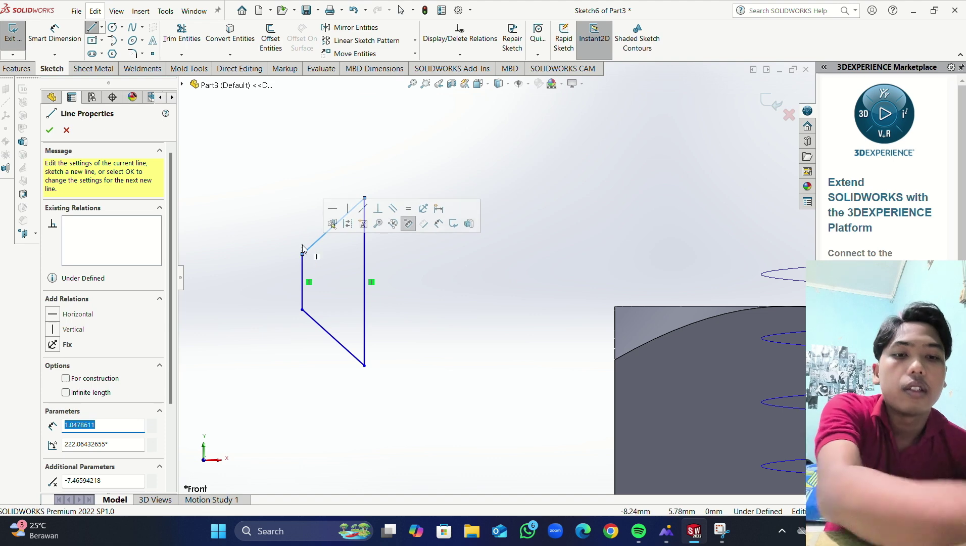
# Step: Dimension the trapezoid's short vertical side to 0.2 mm and its long vertical side to 1 mm
pyautogui.click(67, 46)
pyautogui.click(305, 277)
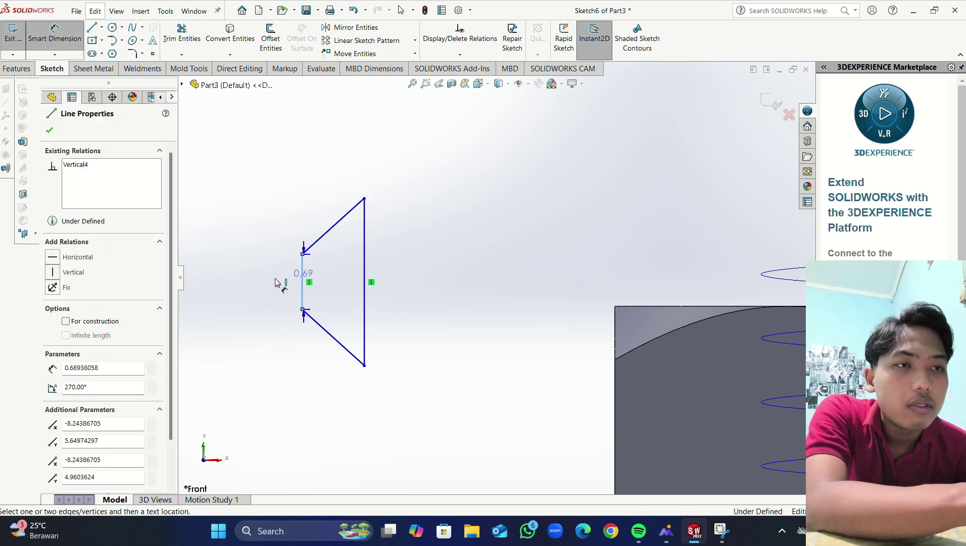
pyautogui.click(273, 277)
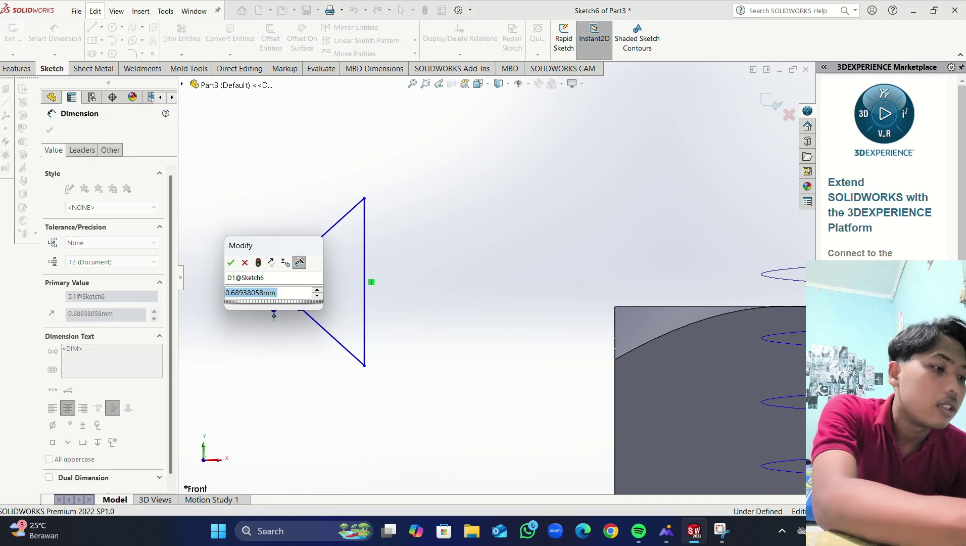
pyautogui.write('0.2')
pyautogui.press('Return')
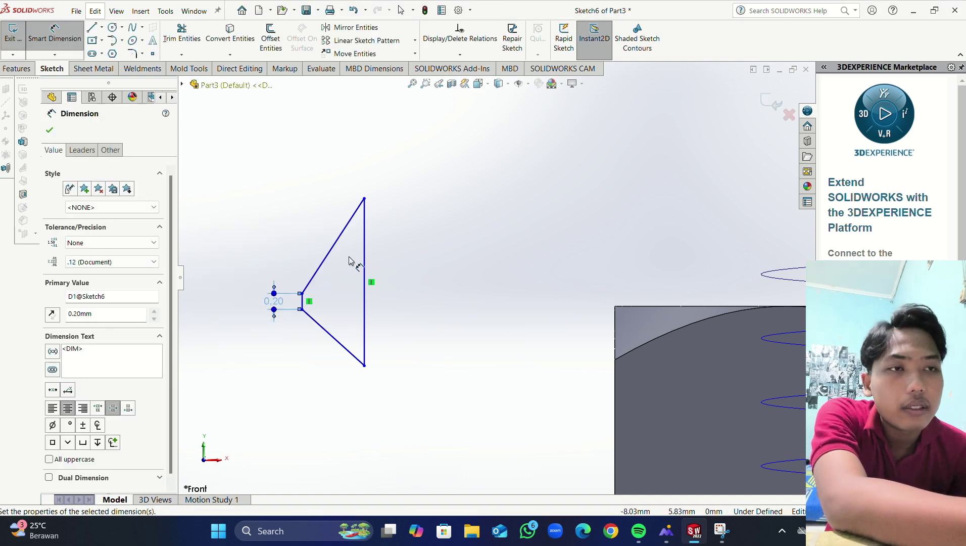
pyautogui.click(364, 277)
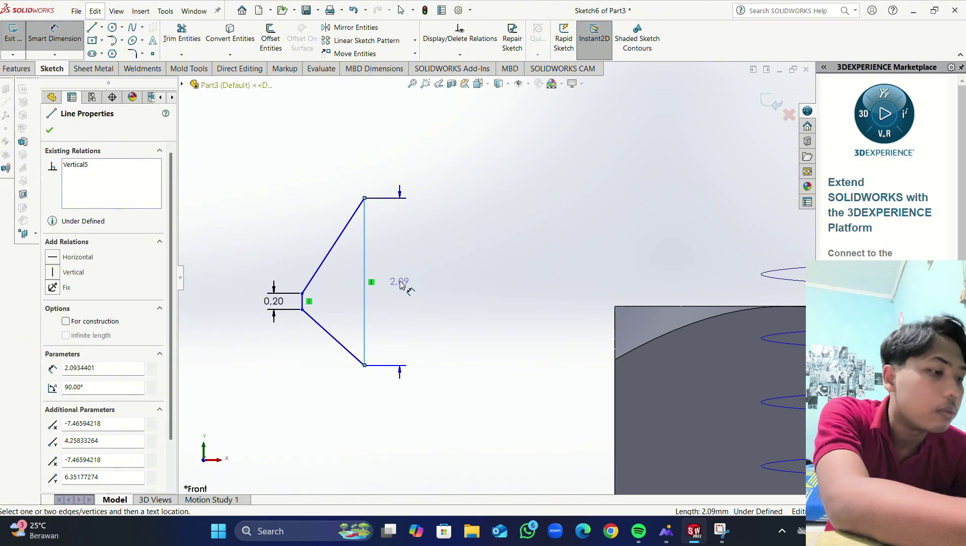
pyautogui.click(400, 284)
pyautogui.write('1')
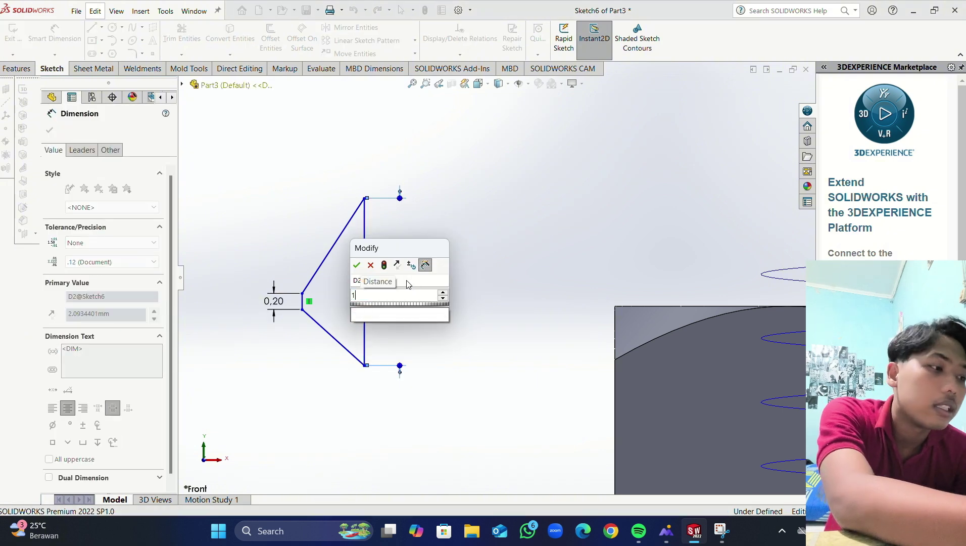
pyautogui.press('Return')
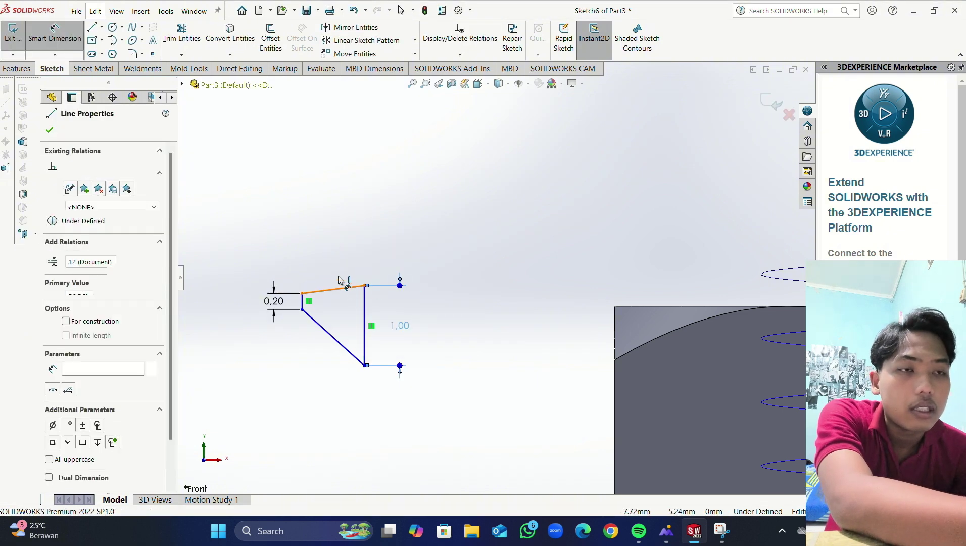
# Step: Dimension the trapezoid's upper slanted side to 0.6 mm
pyautogui.click(339, 279)
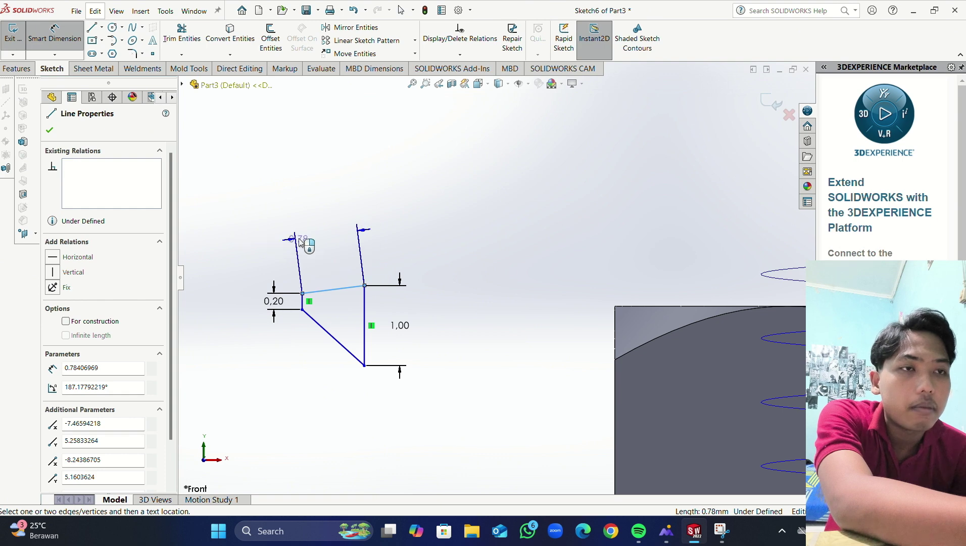
pyautogui.click(300, 241)
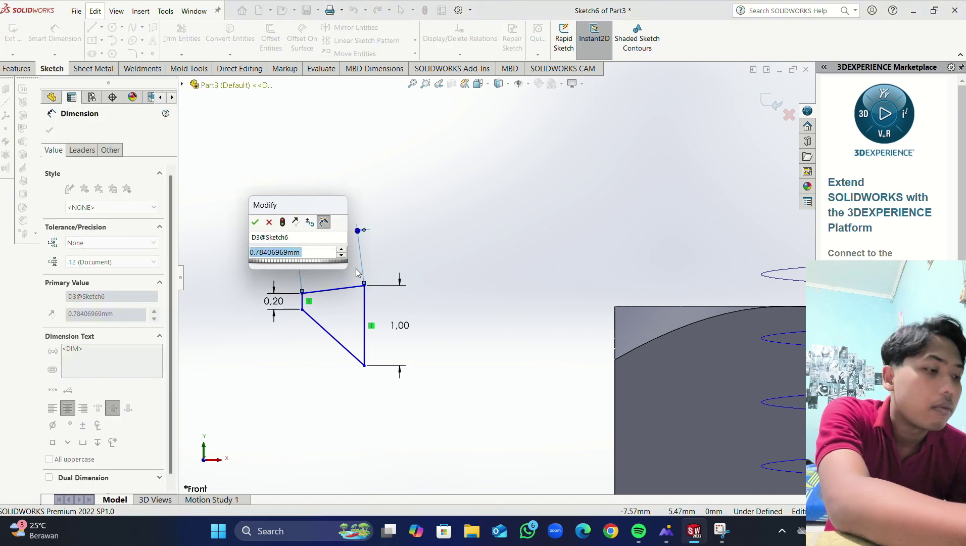
pyautogui.write('0.6')
pyautogui.press('Return')
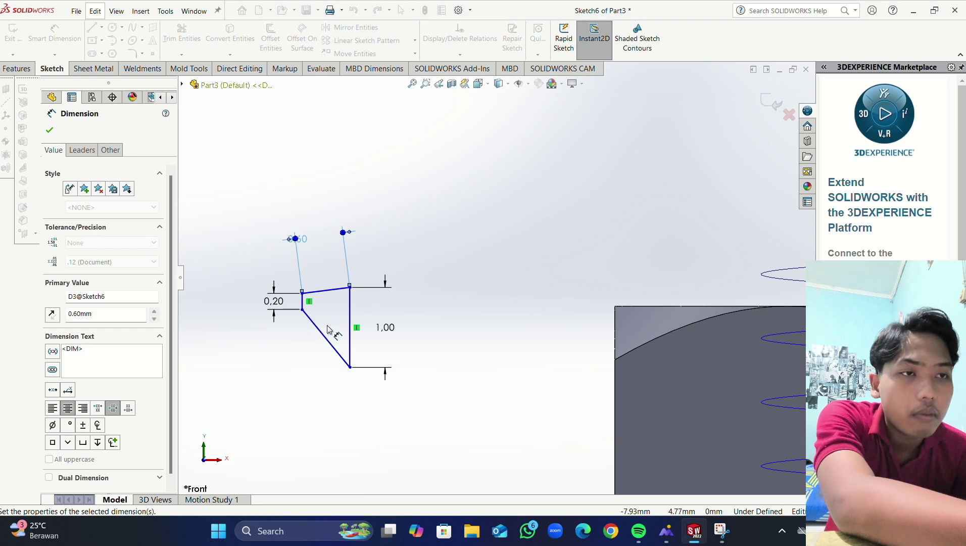
# Step: Add a vertical dimension at its current value and an aligned driven dimension to the lower slanted side, and finish dimensioning
pyautogui.click(326, 338)
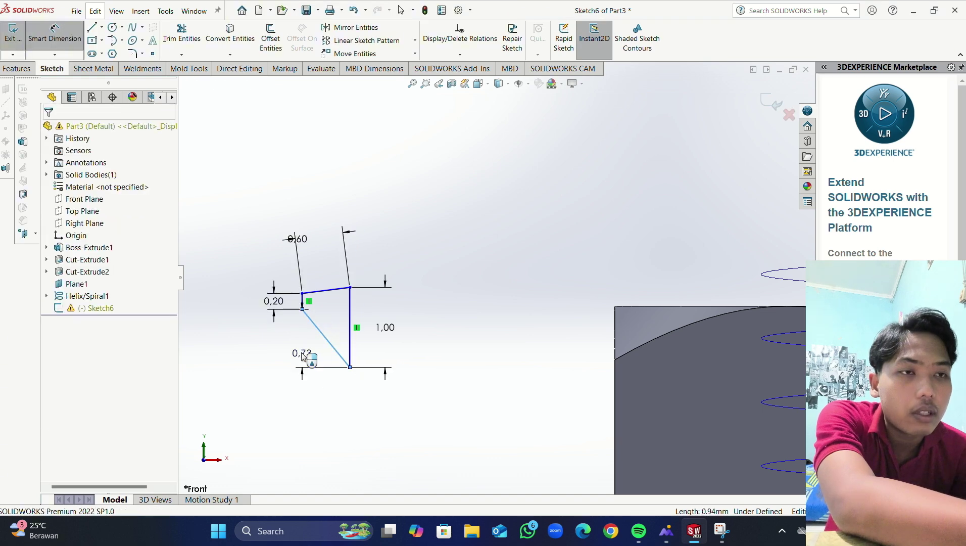
pyautogui.click(308, 356)
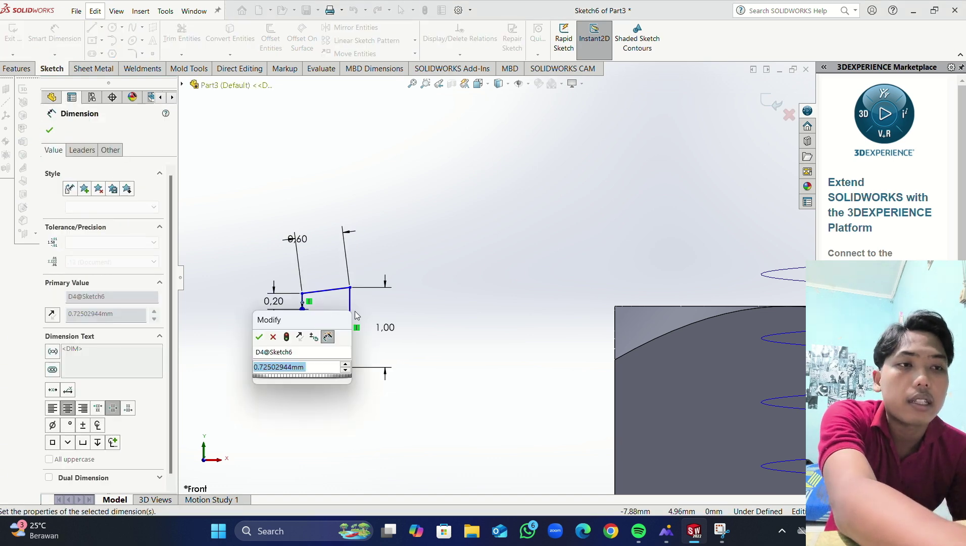
pyautogui.press('Return')
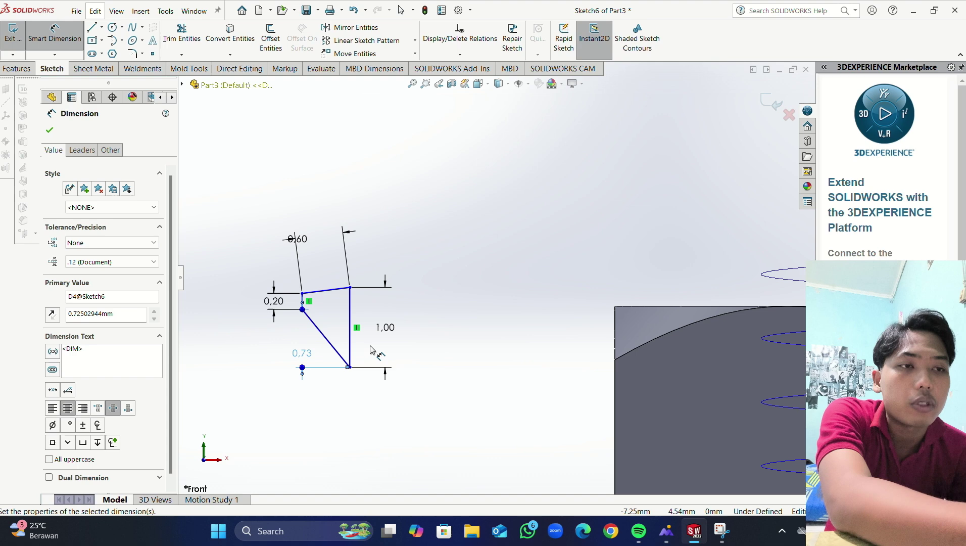
pyautogui.click(328, 343)
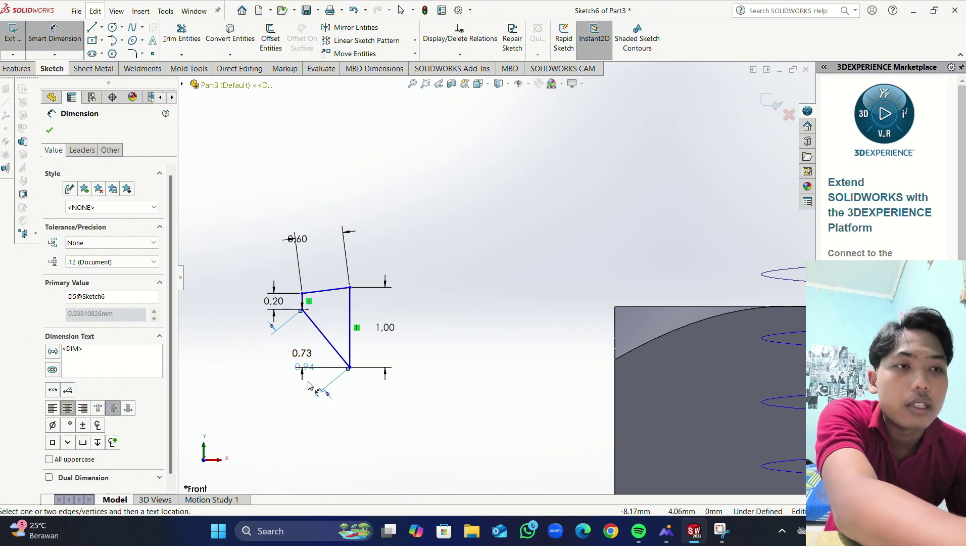
pyautogui.press('Escape')
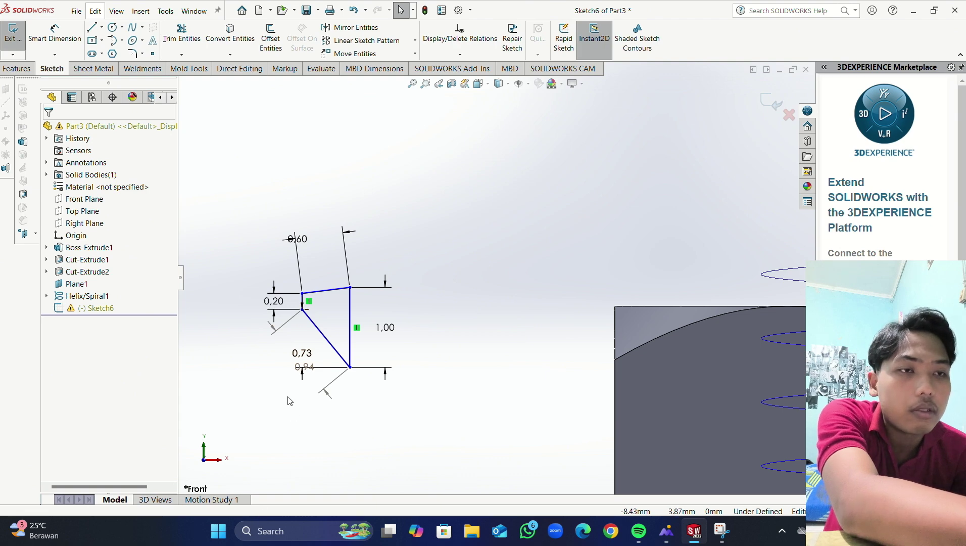
# Step: Try to edit the aligned and vertical dimensions of the lower slanted side
pyautogui.doubleClick(301, 367)
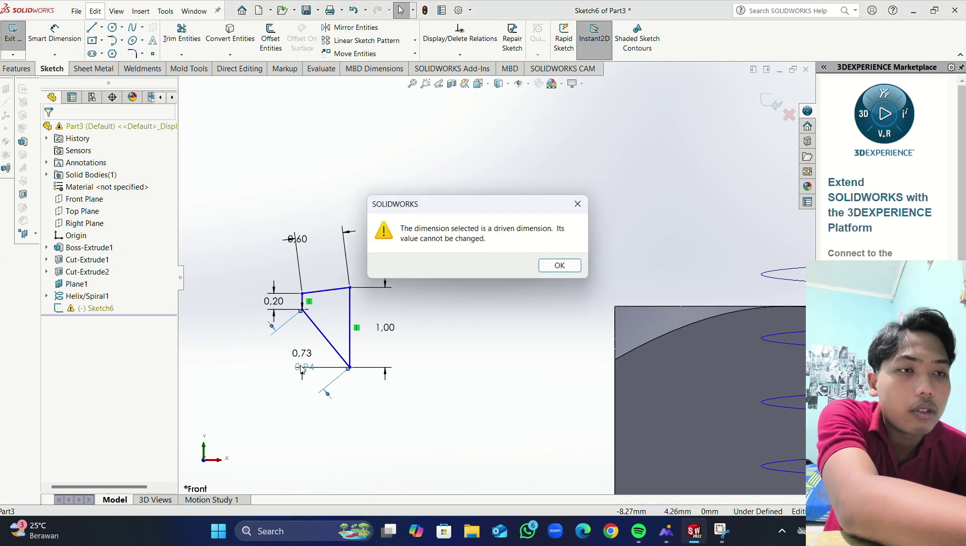
pyautogui.click(560, 266)
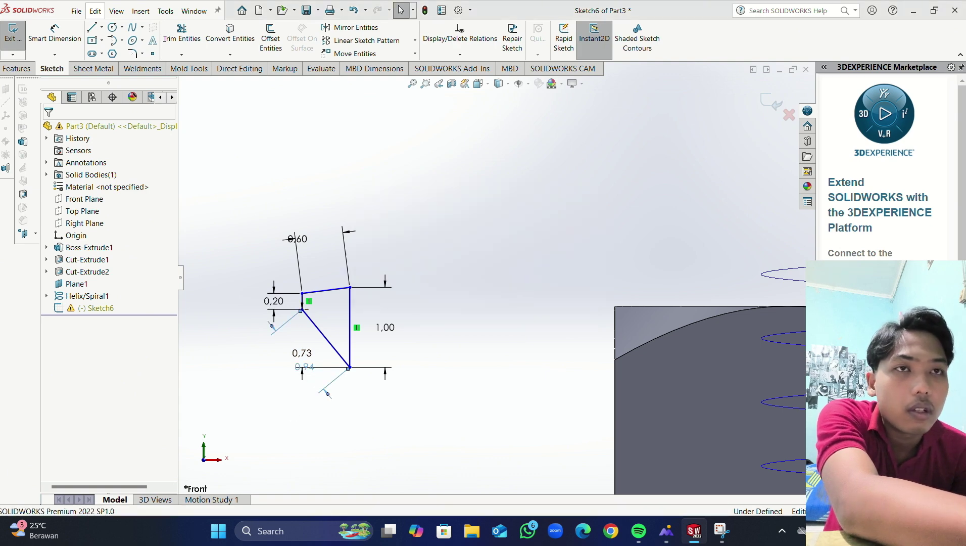
pyautogui.doubleClick(306, 353)
pyautogui.click(306, 372)
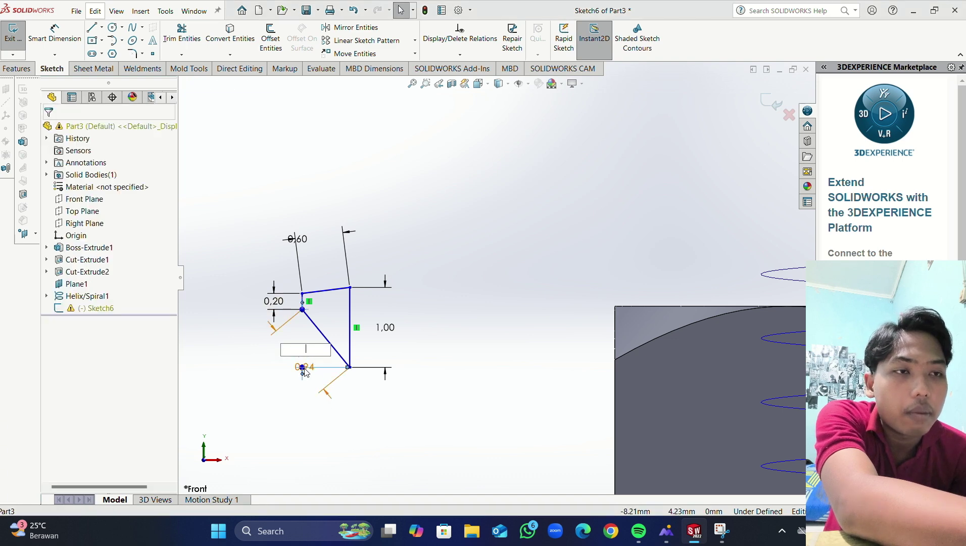
pyautogui.click(558, 266)
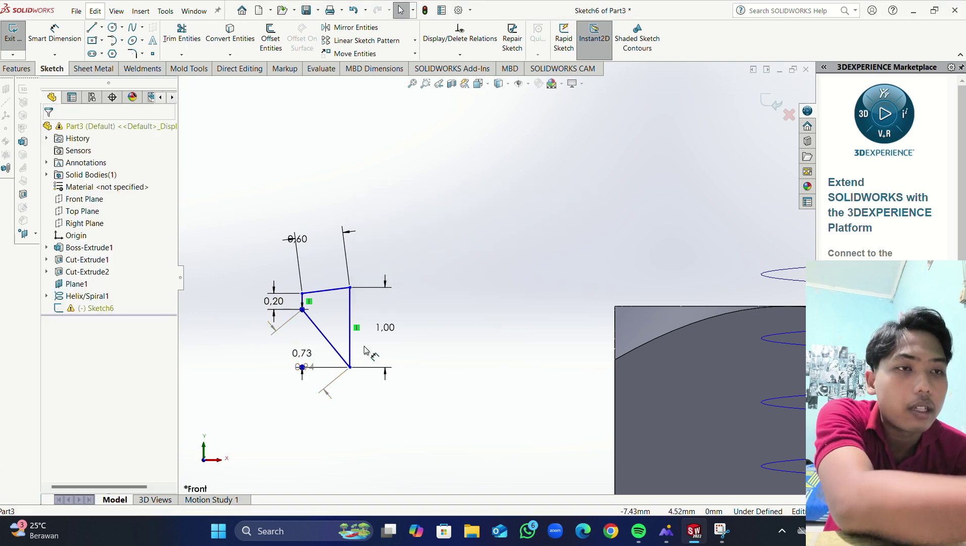
# Step: Exit the thread profile sketch and reopen it for editing
pyautogui.click(14, 32)
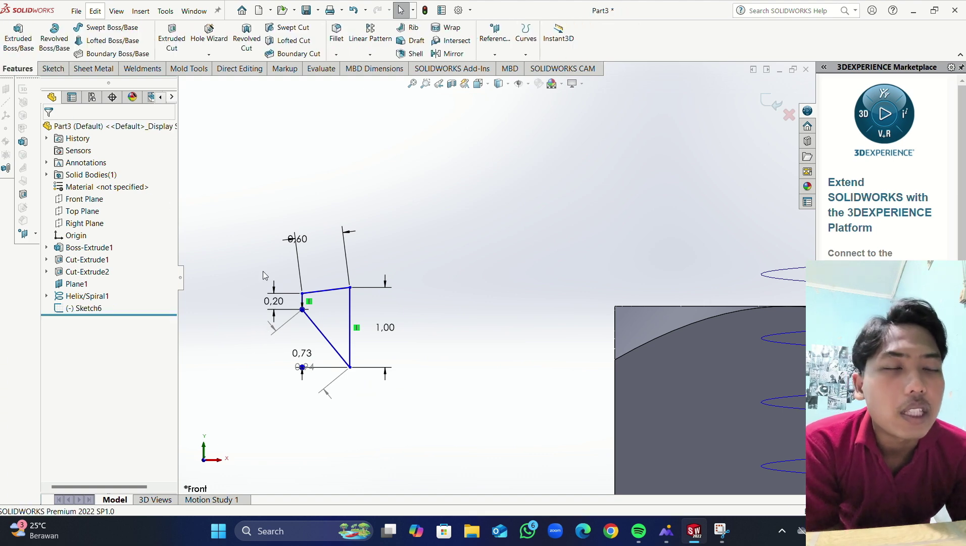
pyautogui.rightClick(113, 307)
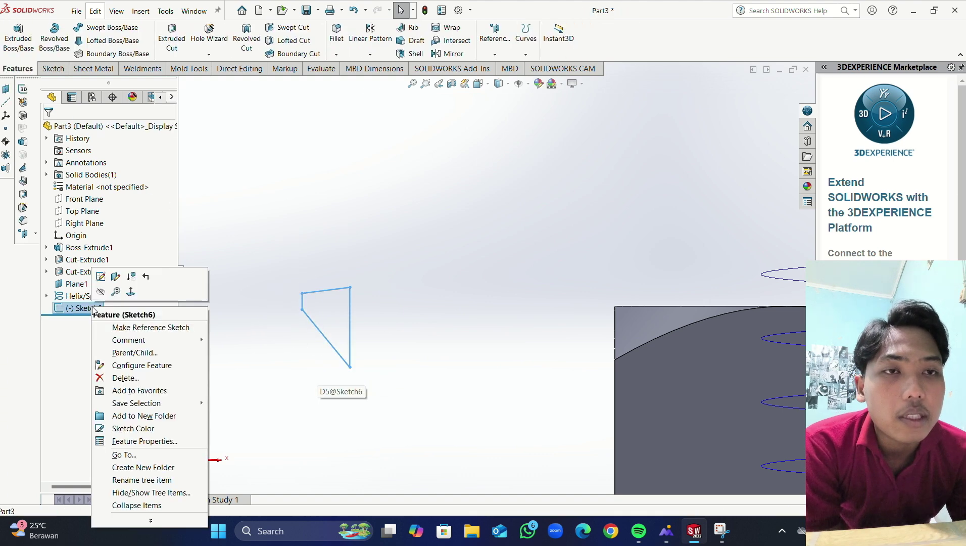
pyautogui.click(107, 279)
pyautogui.scroll(-5, 390, 223)
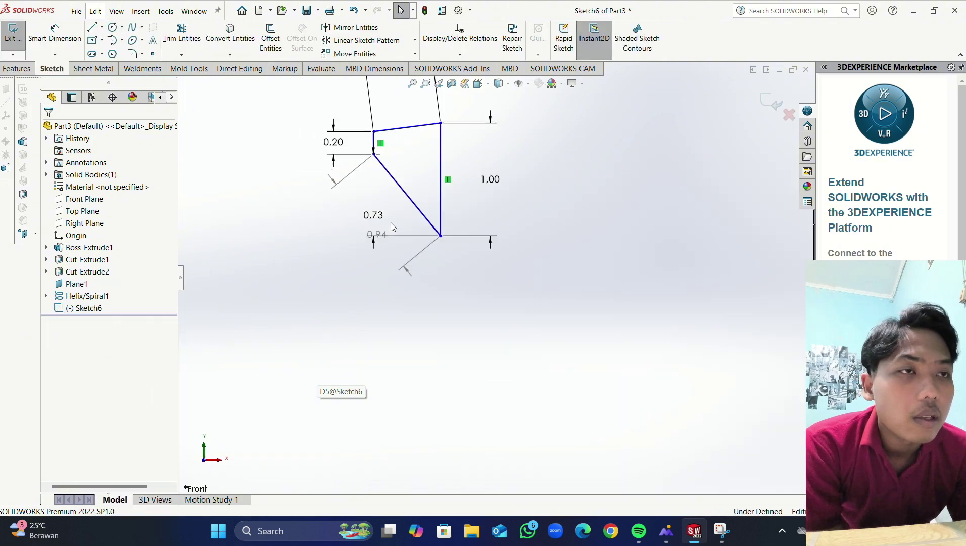
# Step: Set the vertical height dimension of the profile's lower sloped line to 0.6 mm
pyautogui.scroll(-2, 400, 230)
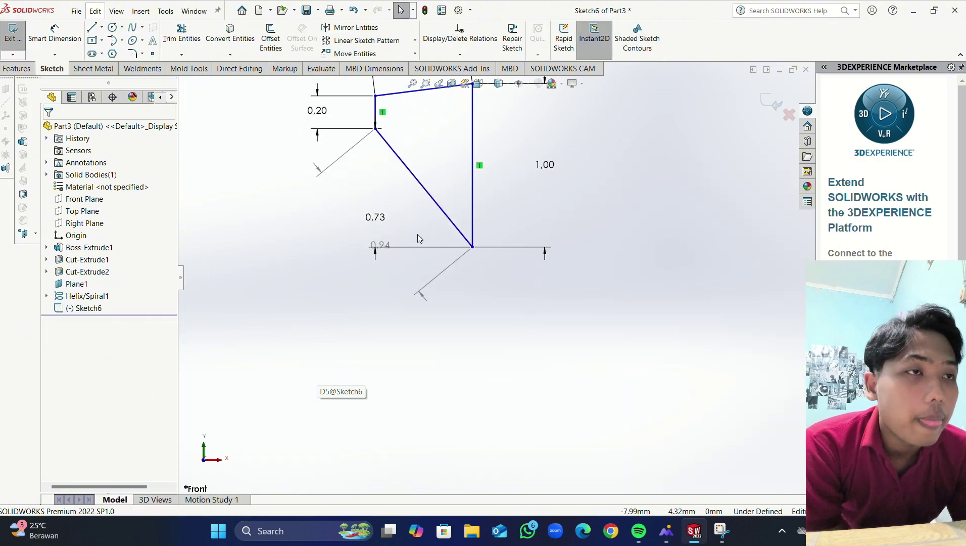
pyautogui.doubleClick(376, 218)
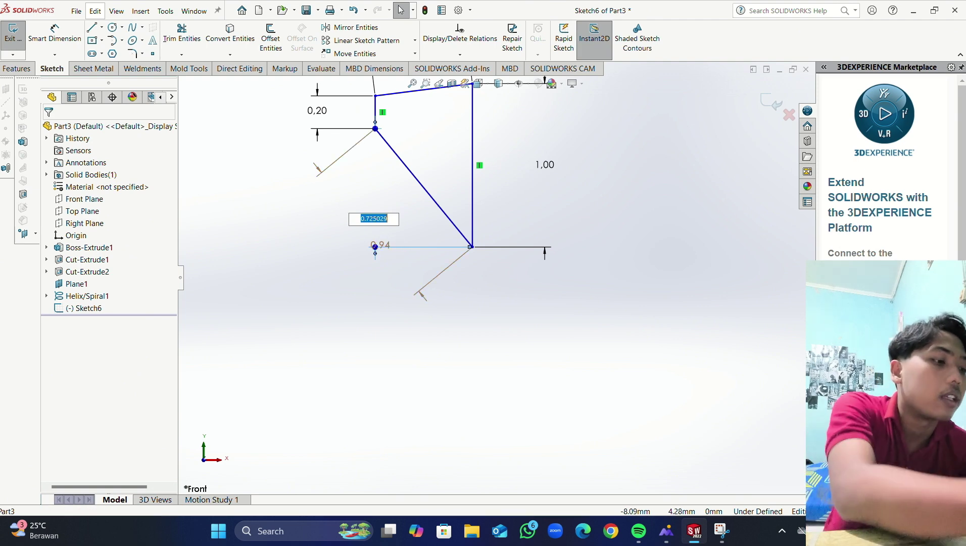
pyautogui.write('0,6')
pyautogui.press('Return')
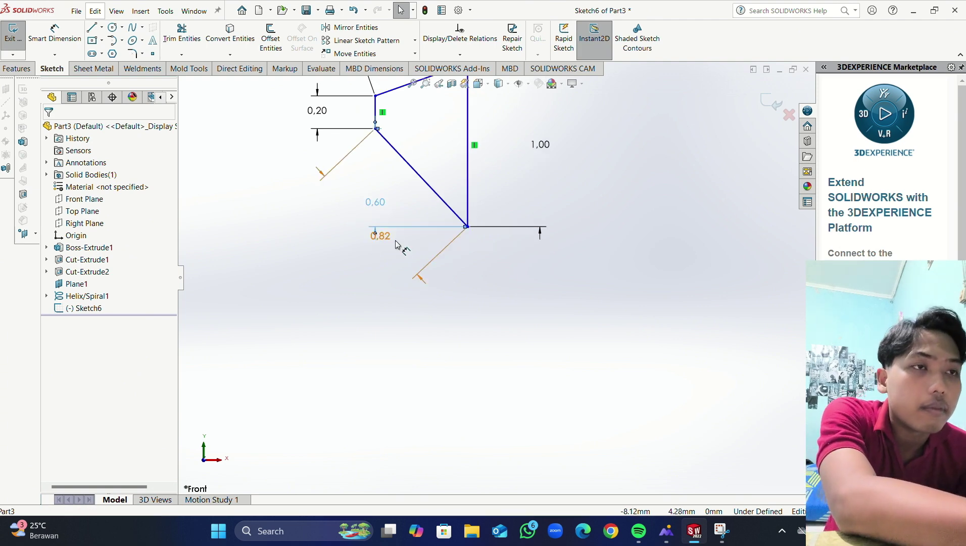
# Step: Delete the driven length dimension and the vertical height dimension of the lower sloped line
pyautogui.rightClick(376, 237)
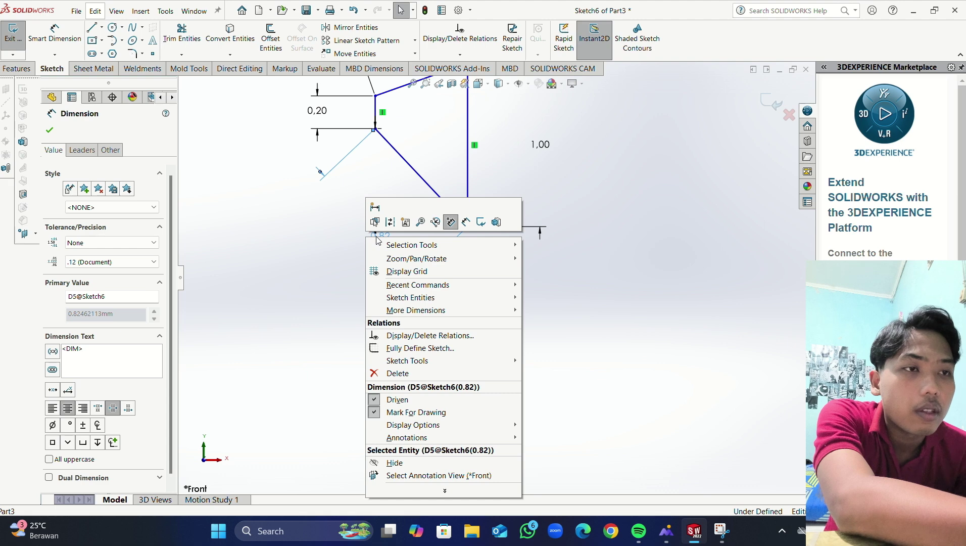
pyautogui.click(397, 372)
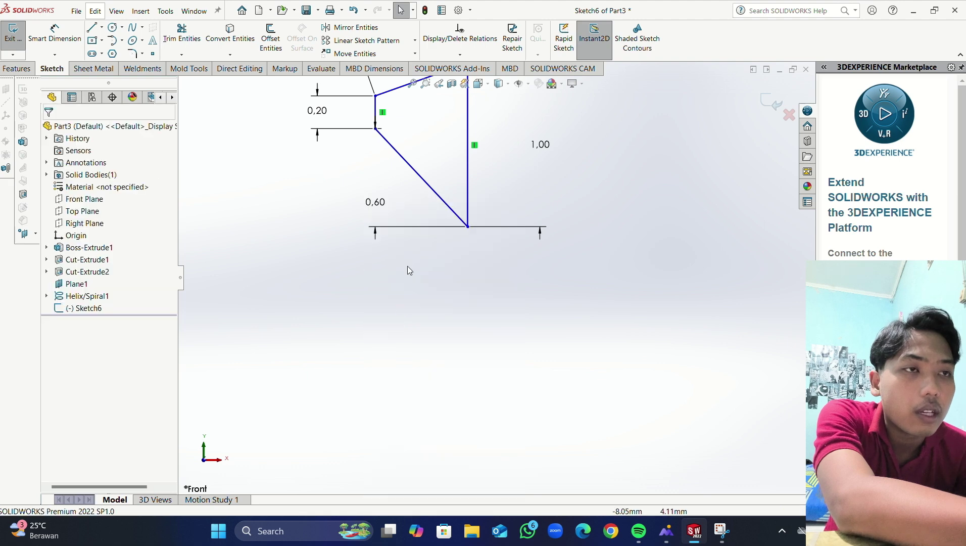
pyautogui.rightClick(394, 230)
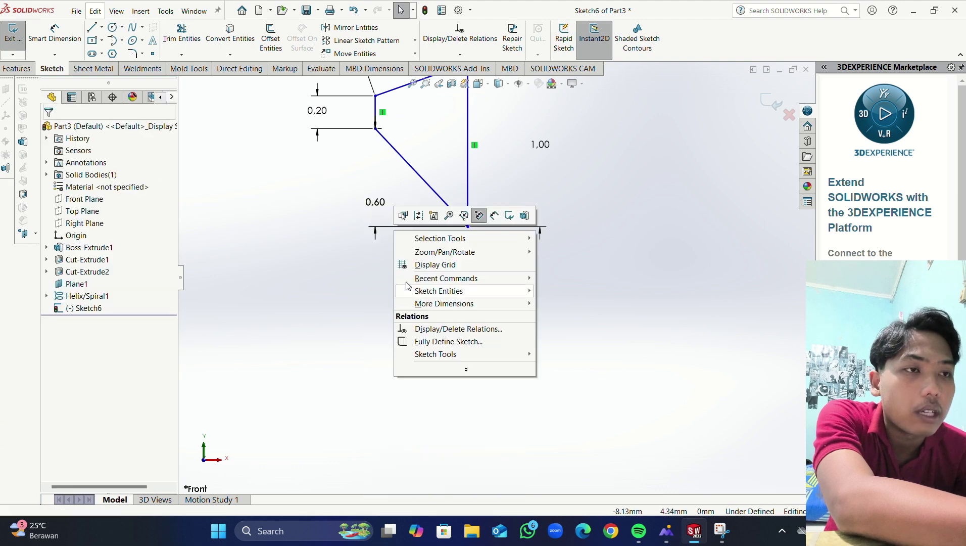
pyautogui.click(429, 289)
pyautogui.rightClick(393, 229)
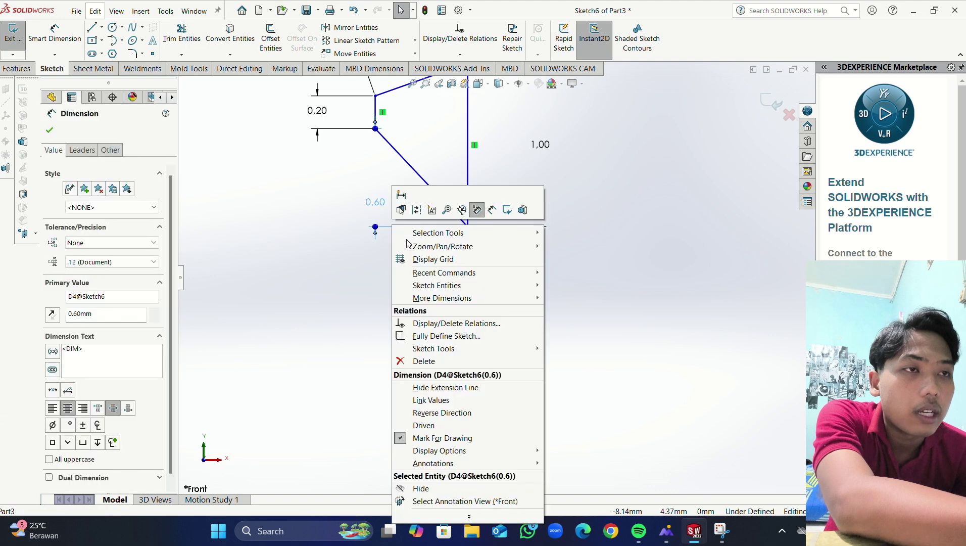
pyautogui.click(399, 362)
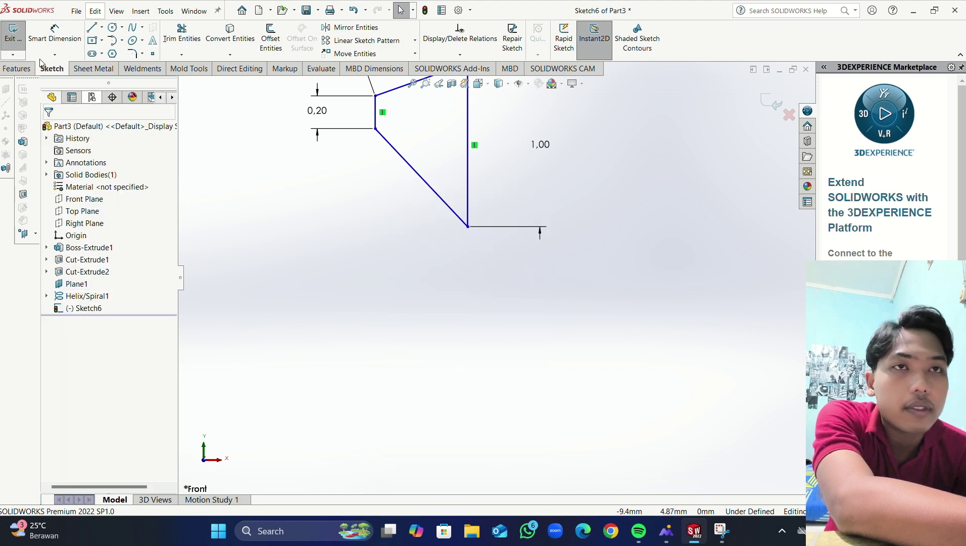
# Step: Dimension the length of the profile's lower sloped line with Smart Dimension and set it to 0.6 mm
pyautogui.click(55, 34)
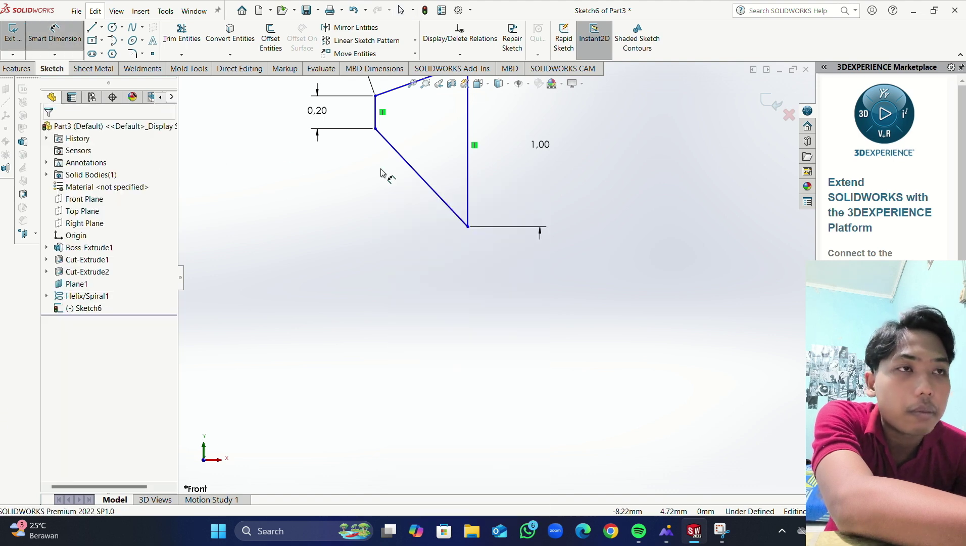
pyautogui.click(411, 171)
pyautogui.click(384, 210)
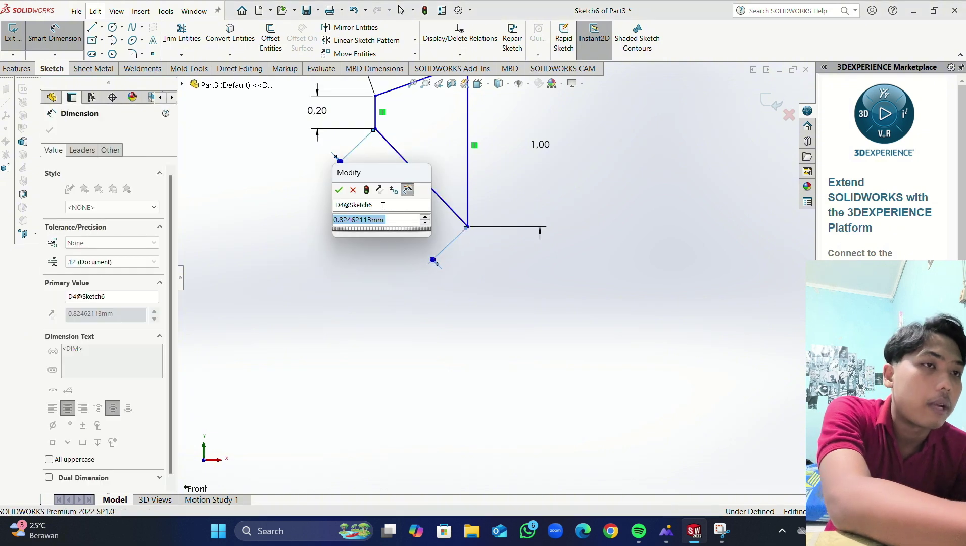
pyautogui.write('0,6')
pyautogui.press('Return')
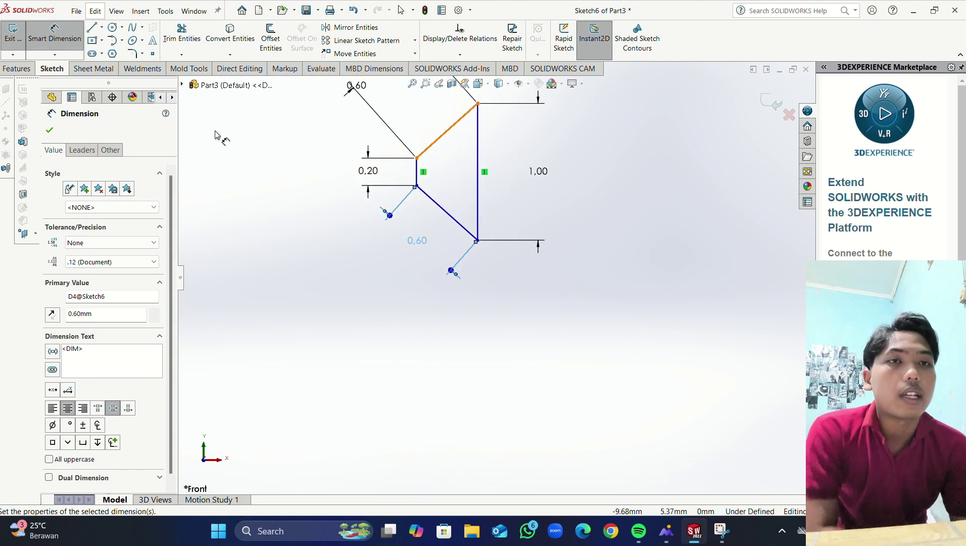
pyautogui.click(49, 131)
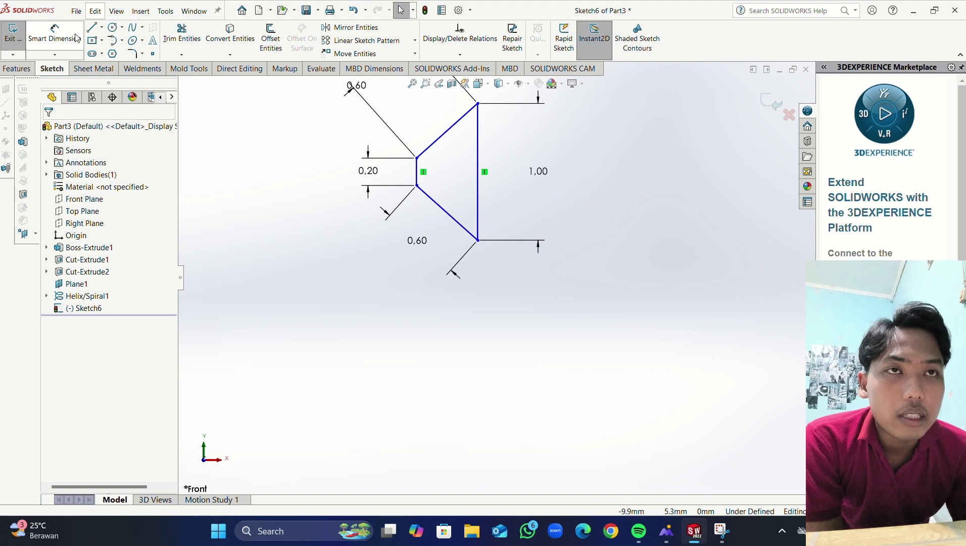
pyautogui.scroll(-3, 407, 136)
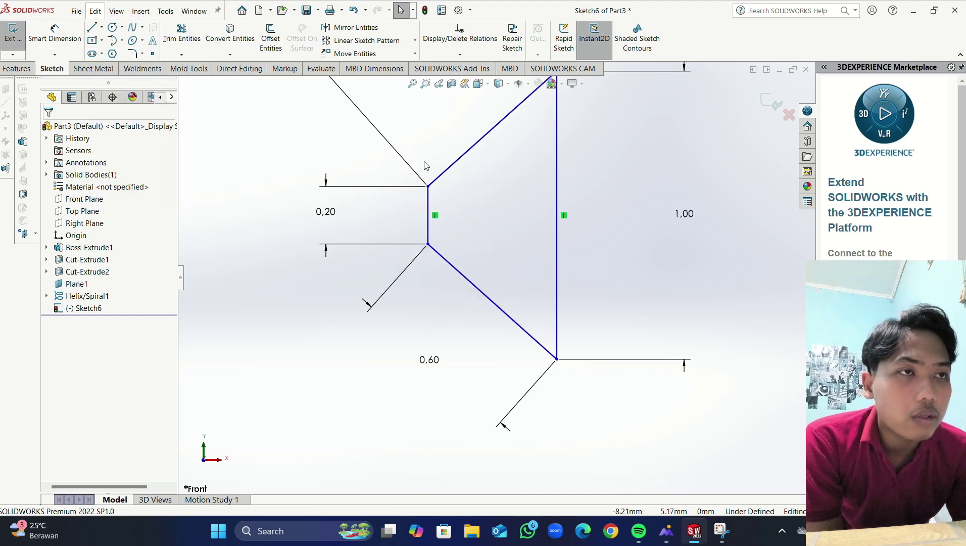
pyautogui.click(432, 232)
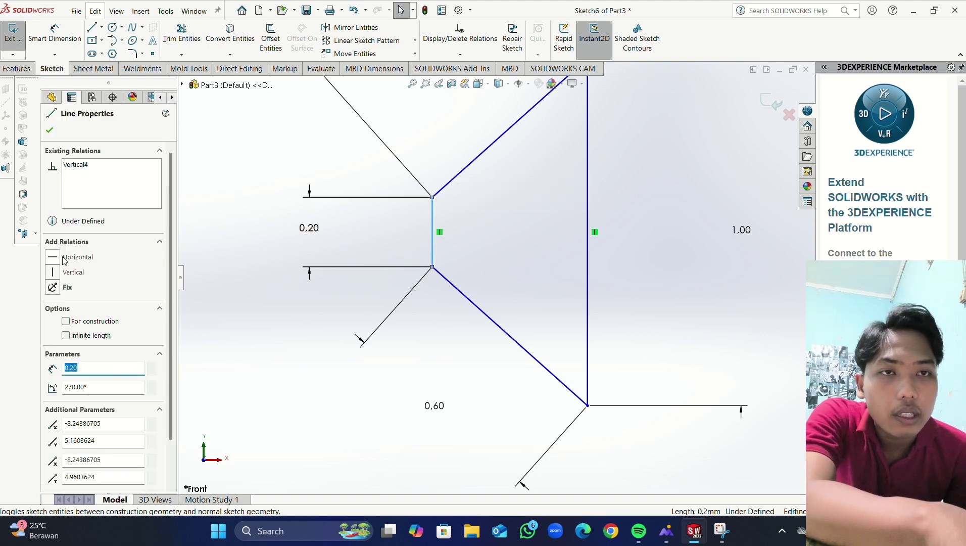
pyautogui.keyDown('ctrl'); pyautogui.click(588, 232); pyautogui.keyUp('ctrl')
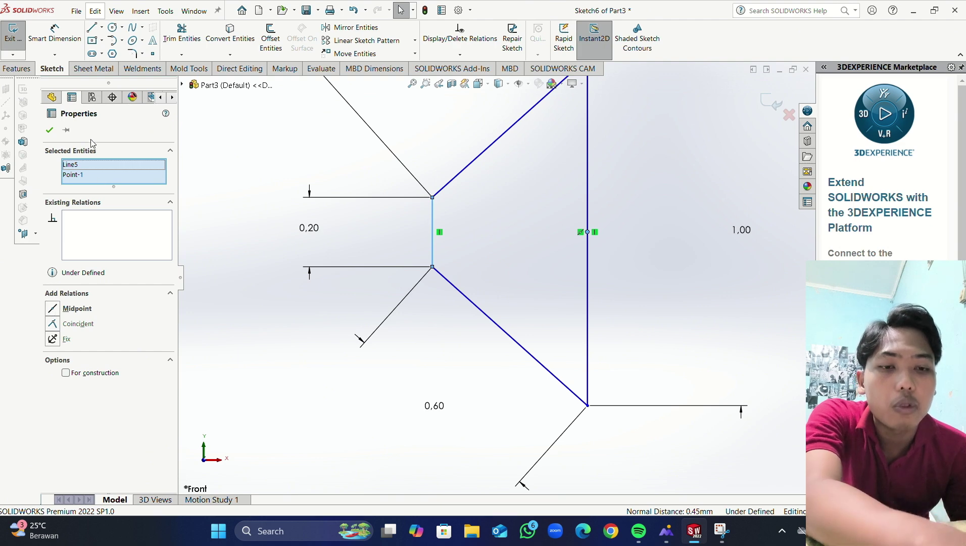
pyautogui.press('Escape')
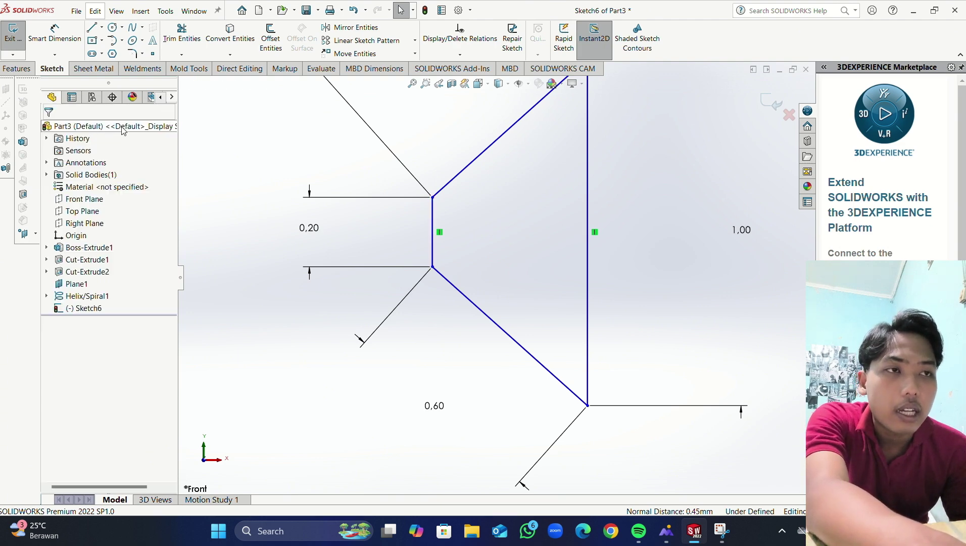
# Step: Delete the vertical relations on the profile's short side and long side
pyautogui.rightClick(433, 232)
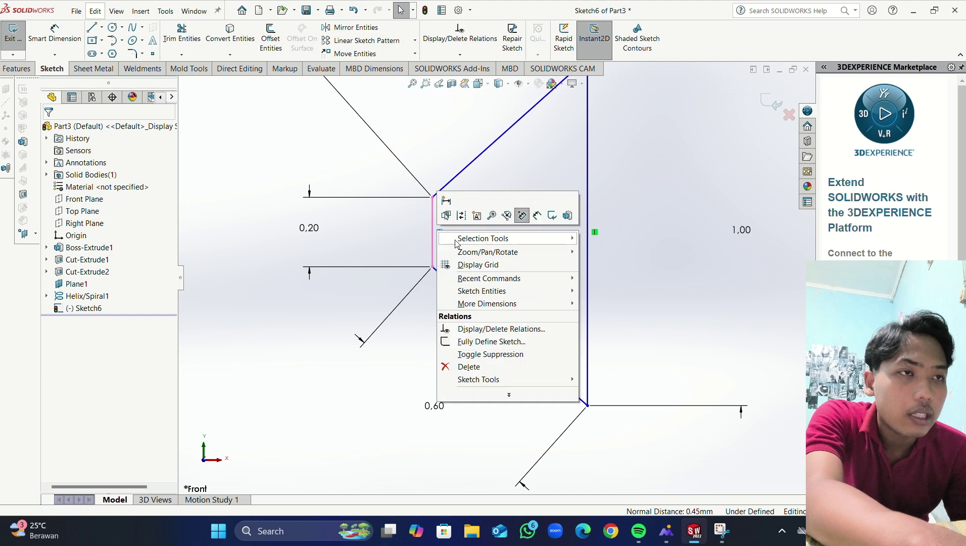
pyautogui.press('Escape')
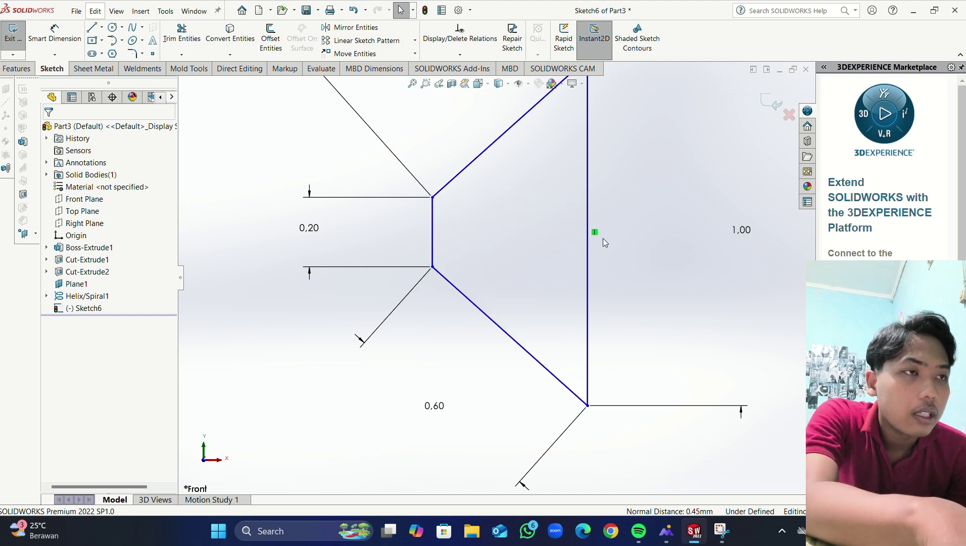
pyautogui.rightClick(595, 232)
pyautogui.click(628, 368)
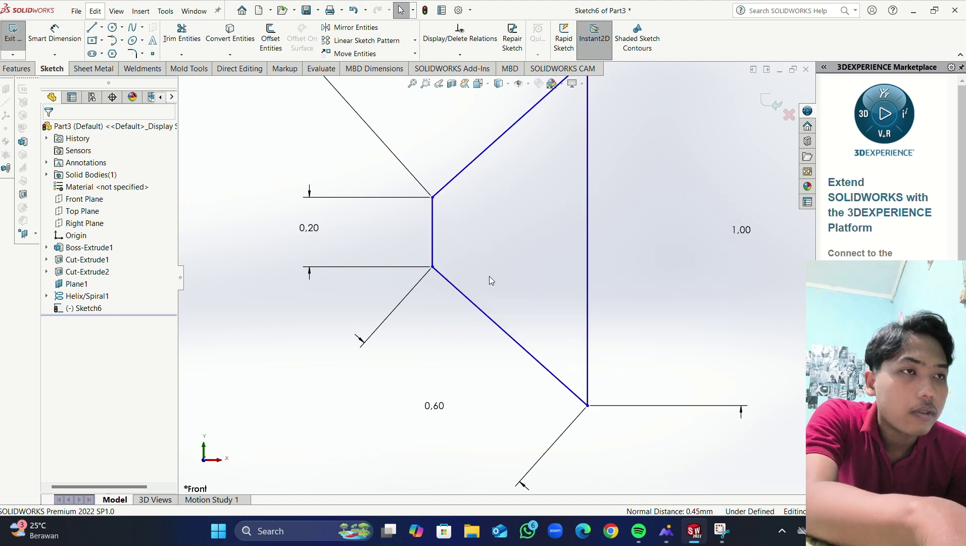
# Step: Add a horizontal relation between the midpoints of the profile's short side and long side
pyautogui.click(433, 234)
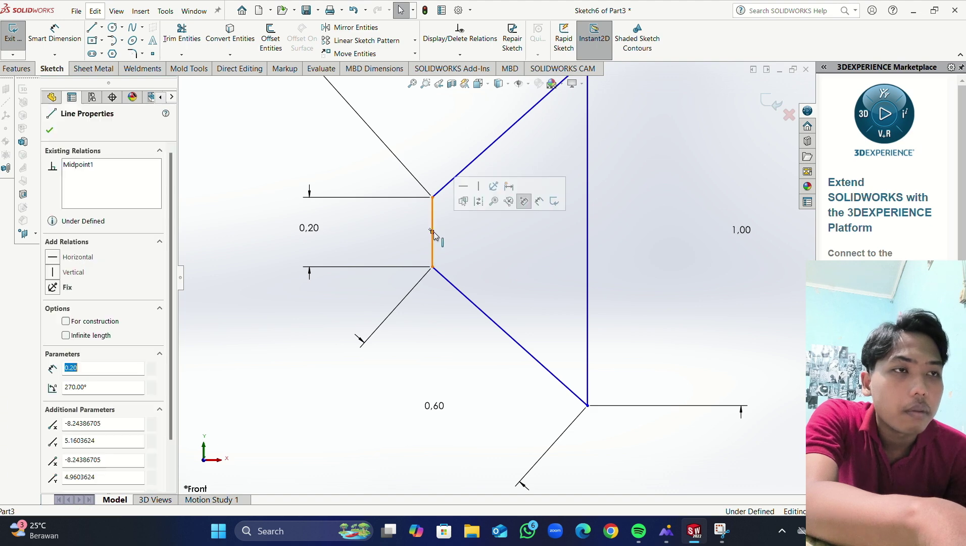
pyautogui.keyDown('ctrl'); pyautogui.click(587, 232); pyautogui.keyUp('ctrl')
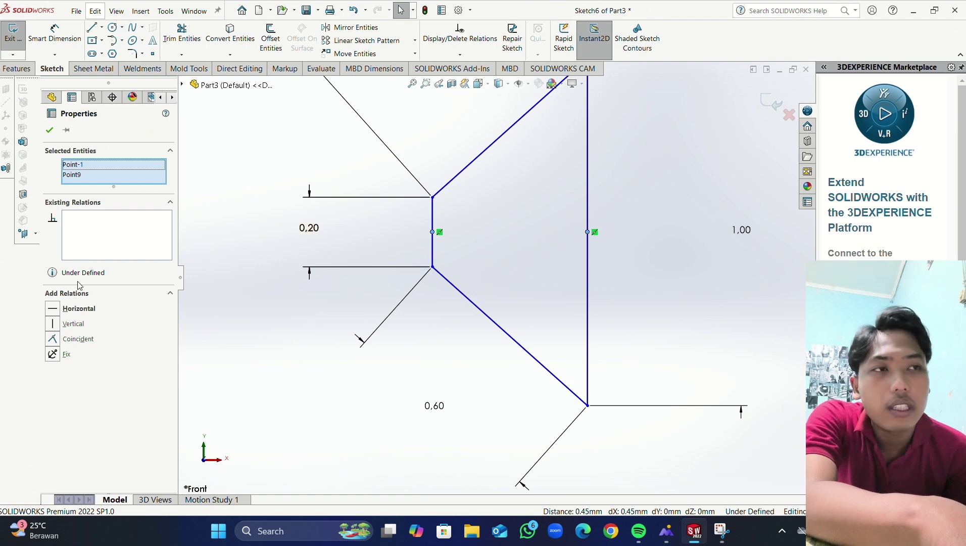
pyautogui.click(57, 312)
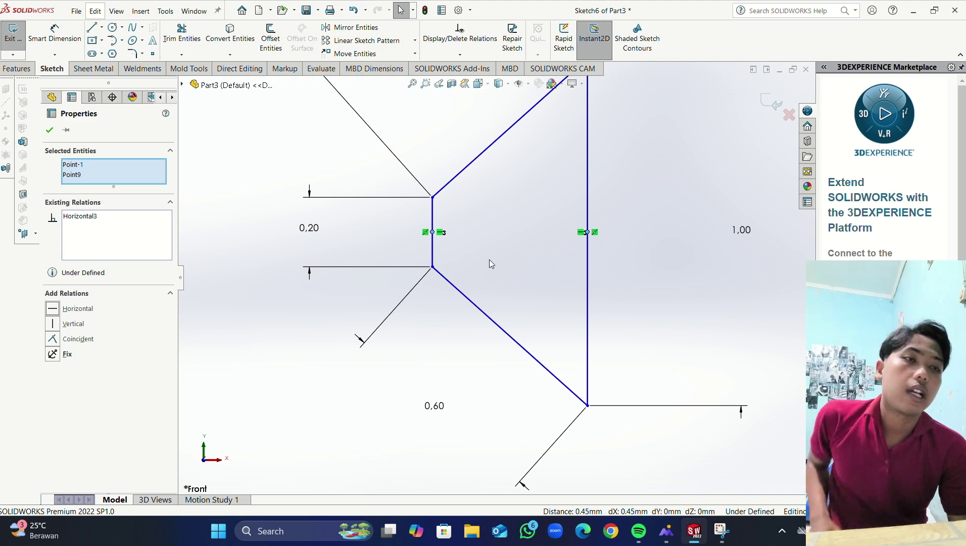
pyautogui.click(49, 131)
# Step: Add a Pierce relation between the midpoint of the profile's 1.00 mm side and the helix curve
pyautogui.scroll(4, 615, 232)
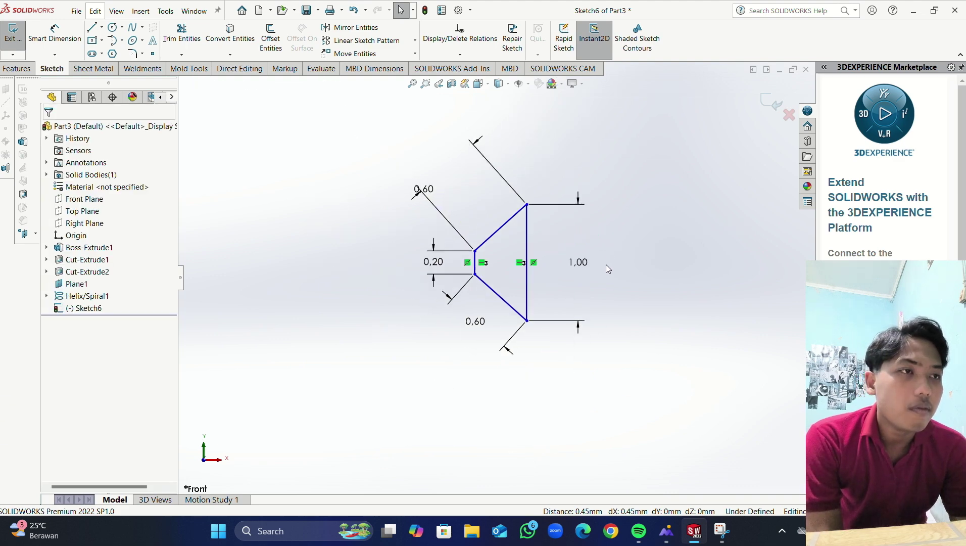
pyautogui.scroll(-2, 566, 278)
pyautogui.scroll(-3, 539, 288)
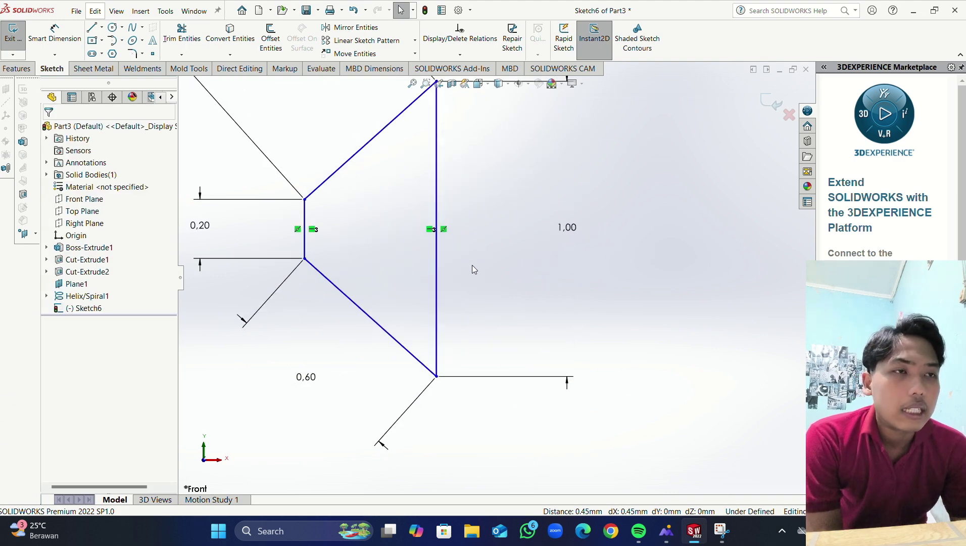
pyautogui.click(436, 230)
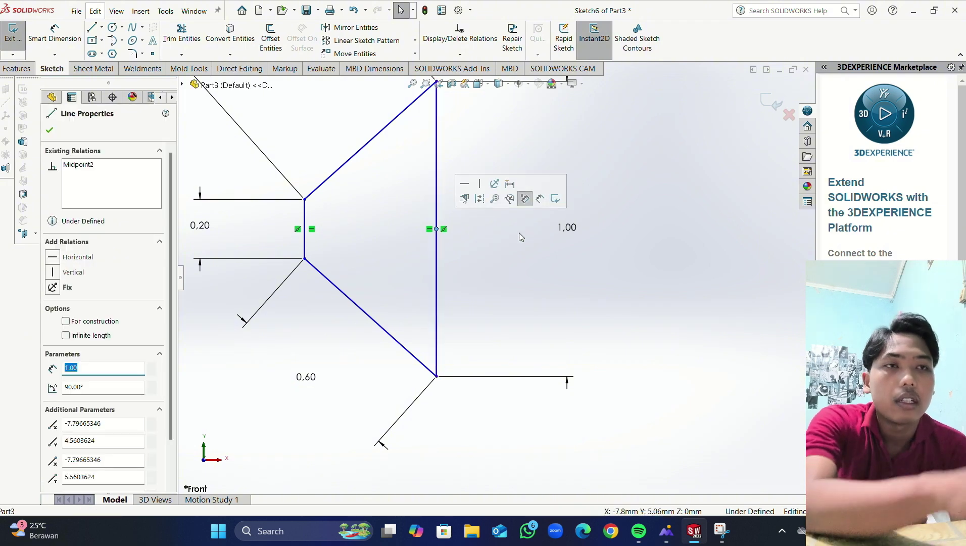
pyautogui.scroll(8, 691, 263)
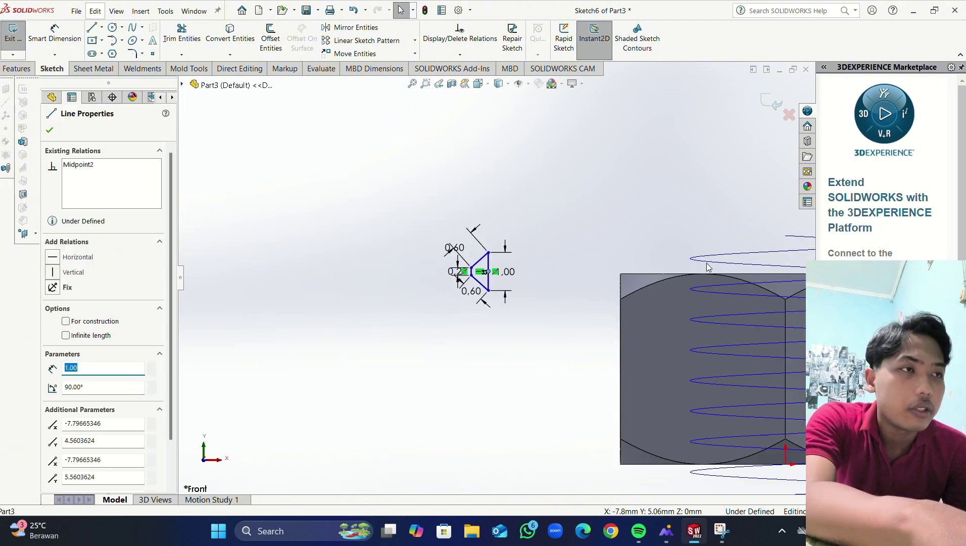
pyautogui.scroll(-4, 648, 282)
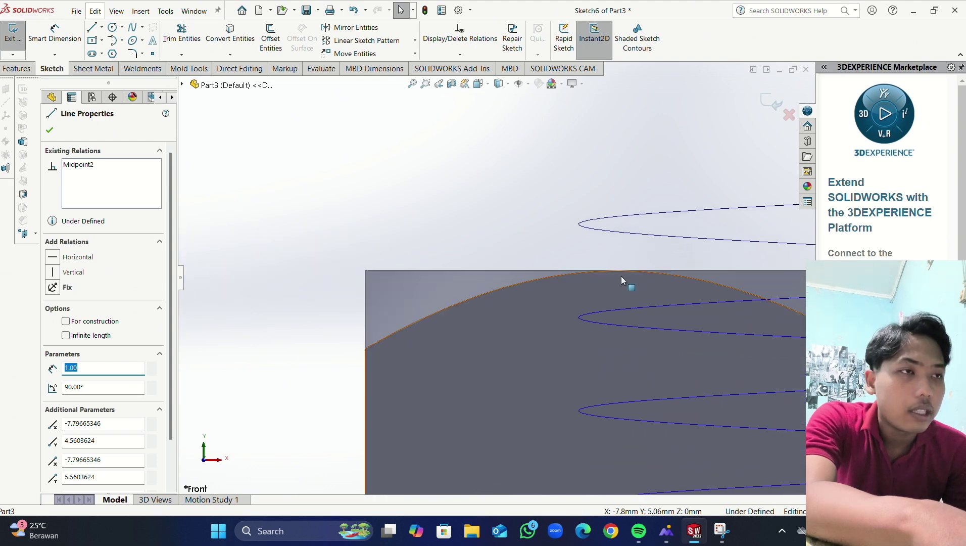
pyautogui.scroll(2, 657, 273)
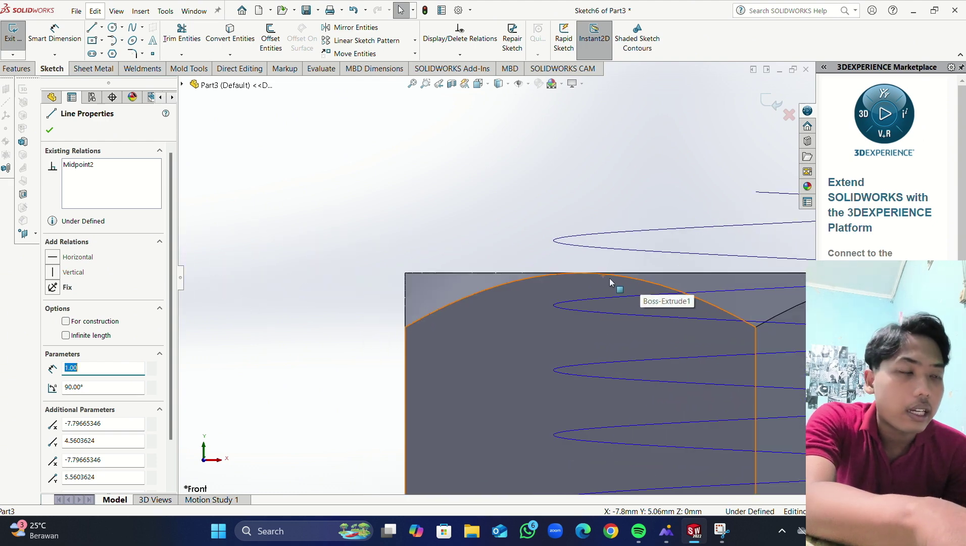
pyautogui.rightClick(580, 248)
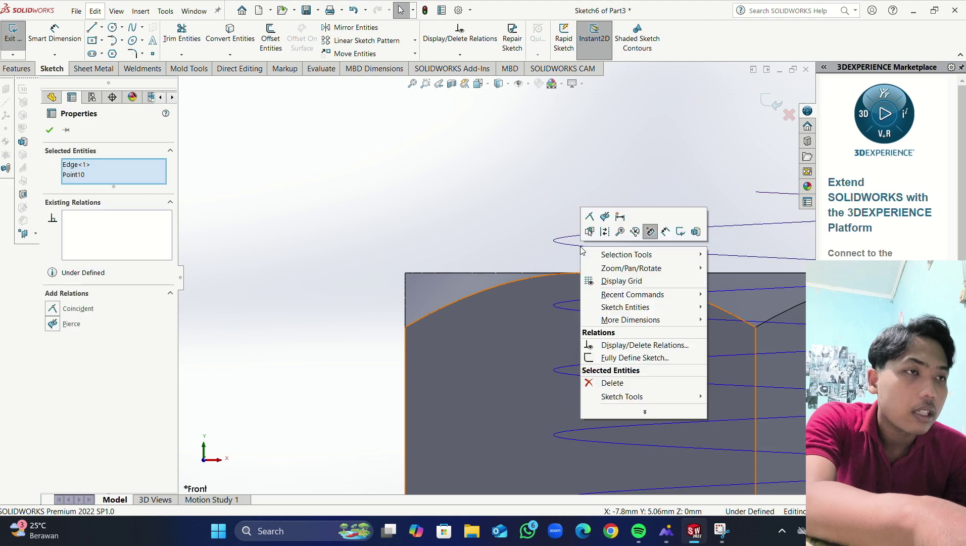
pyautogui.click(604, 217)
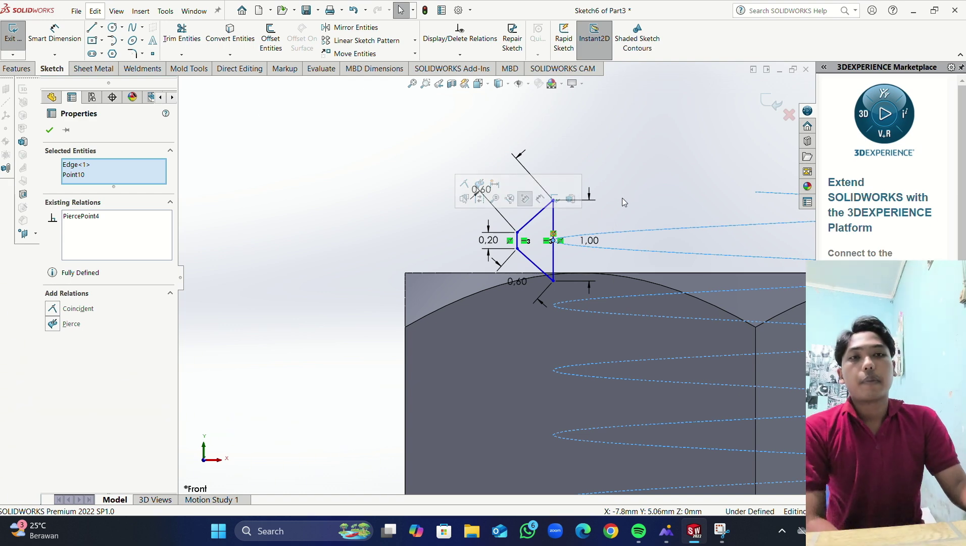
pyautogui.click(253, 233)
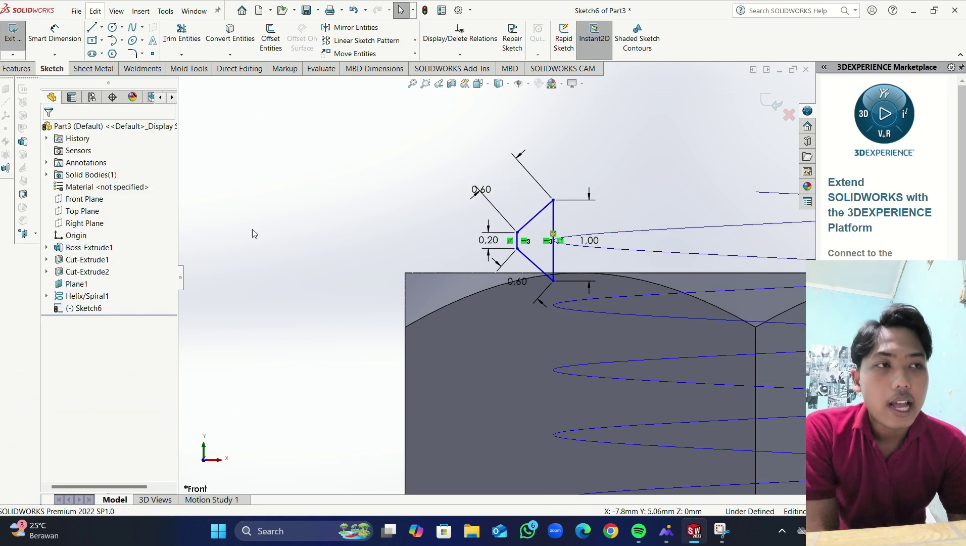
# Step: Exit the thread profile sketch and bring up the feature commands
pyautogui.scroll(5, 383, 236)
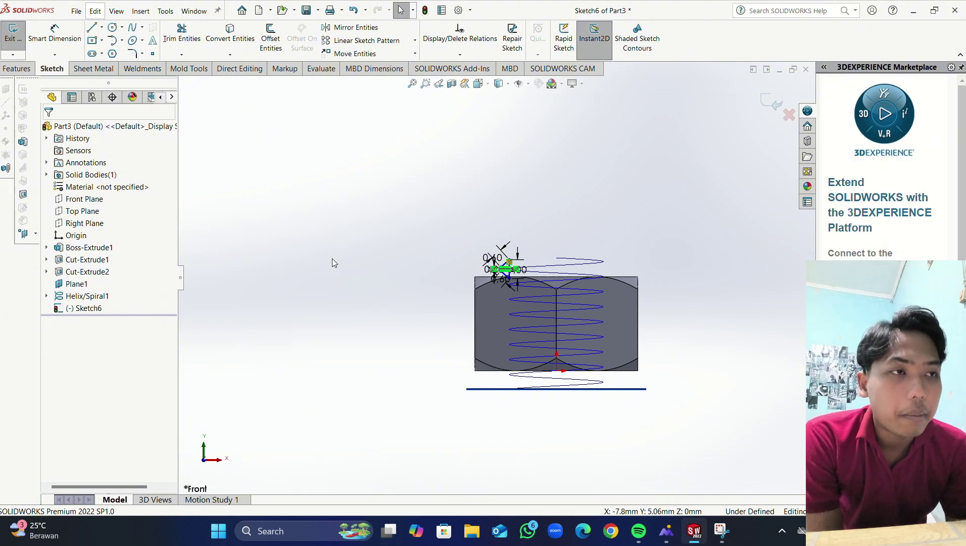
pyautogui.click(18, 69)
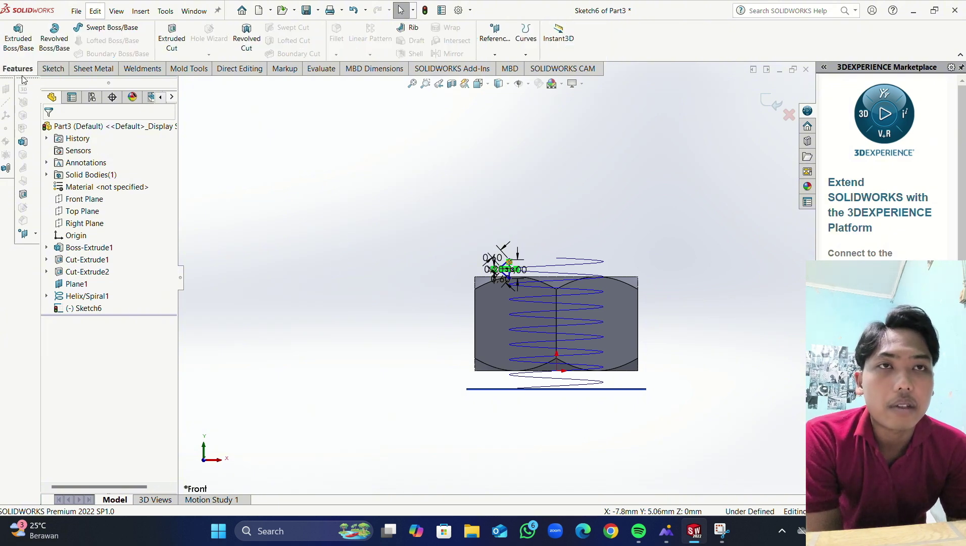
pyautogui.click(57, 69)
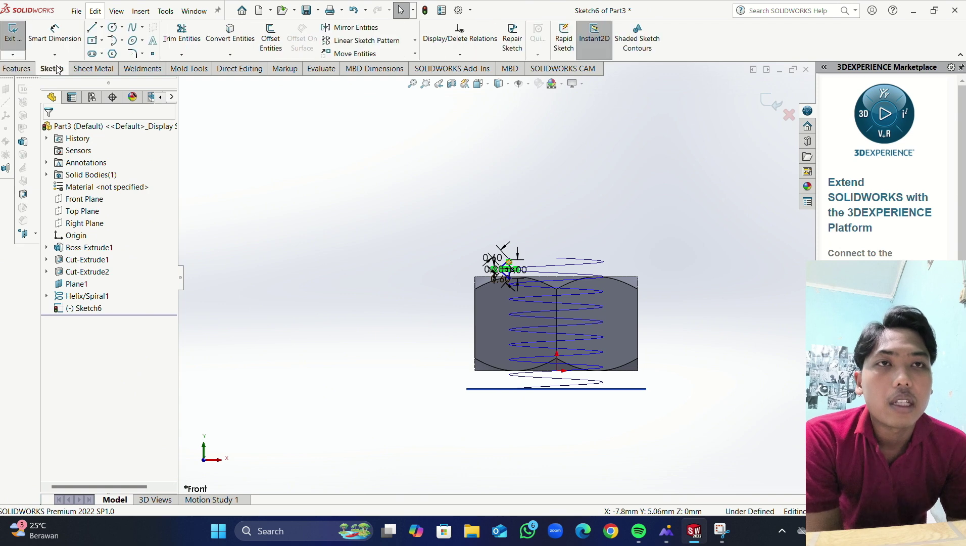
pyautogui.click(3, 38)
pyautogui.click(30, 70)
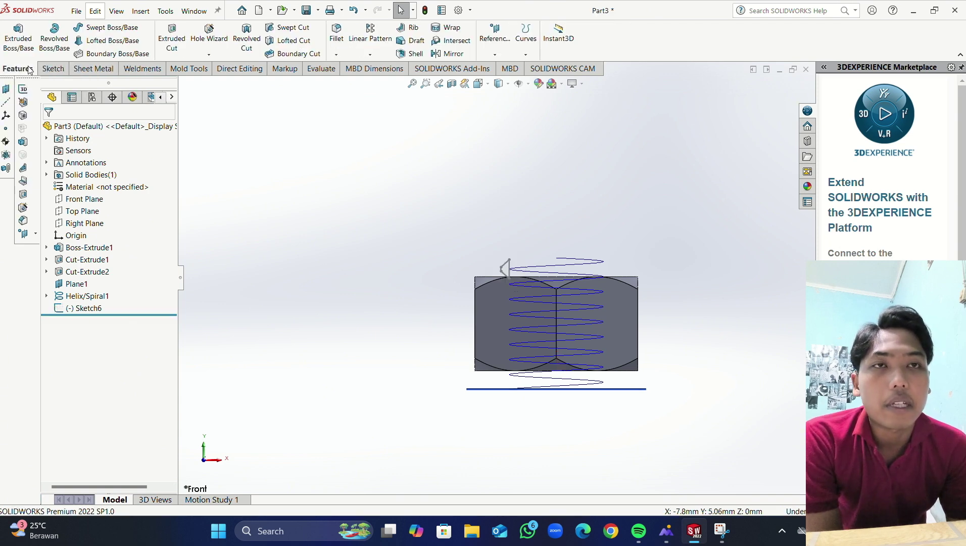
# Step: Create a swept cut of the thread profile along the helix curve, running in both directions from the profile
pyautogui.click(275, 29)
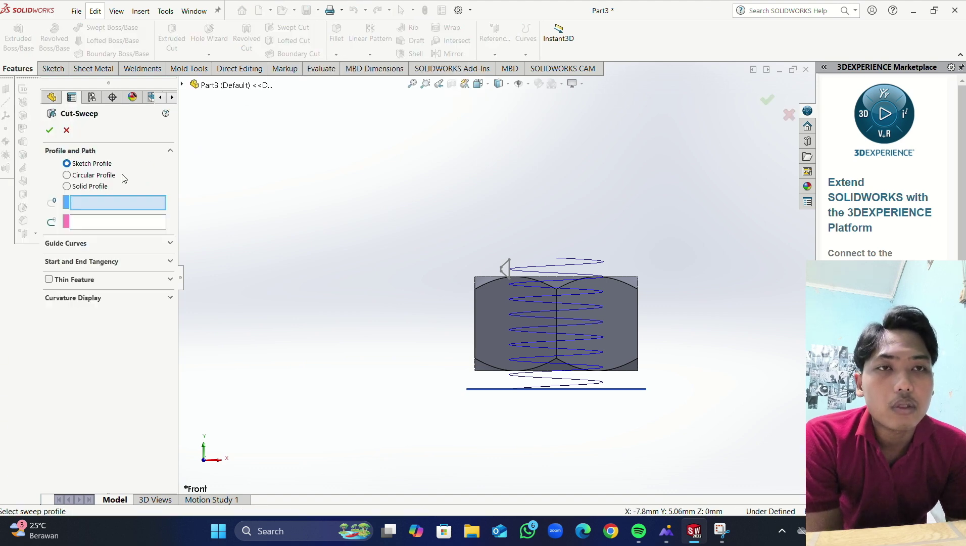
pyautogui.scroll(-3, 535, 263)
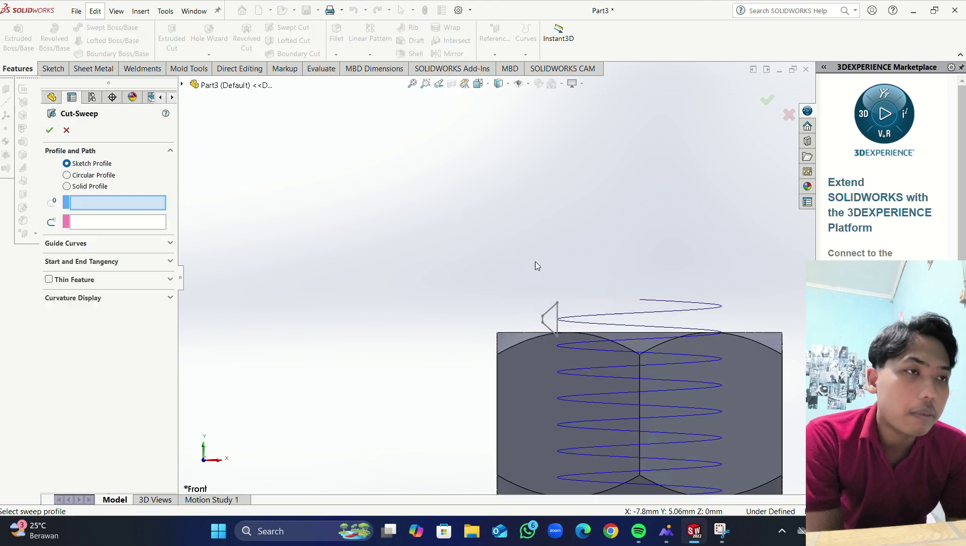
pyautogui.click(556, 326)
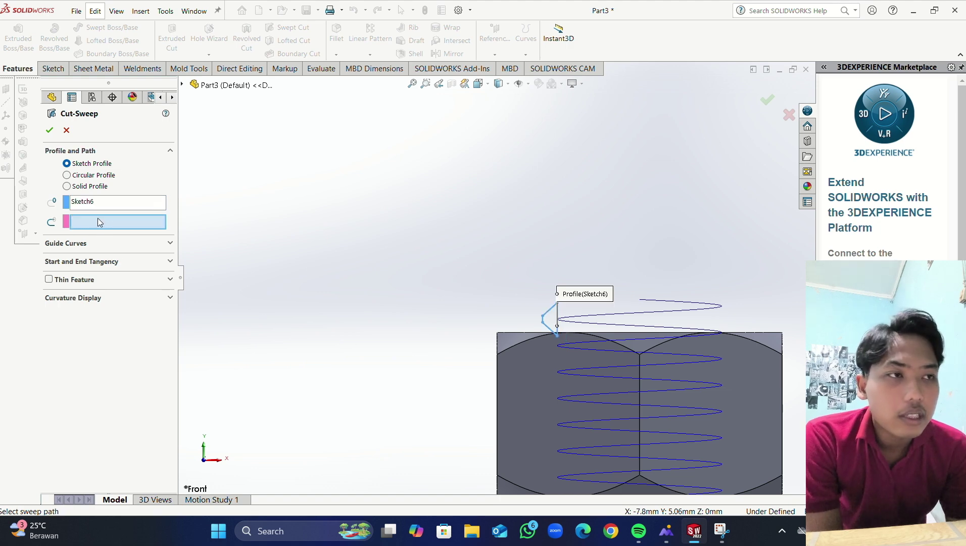
pyautogui.click(606, 329)
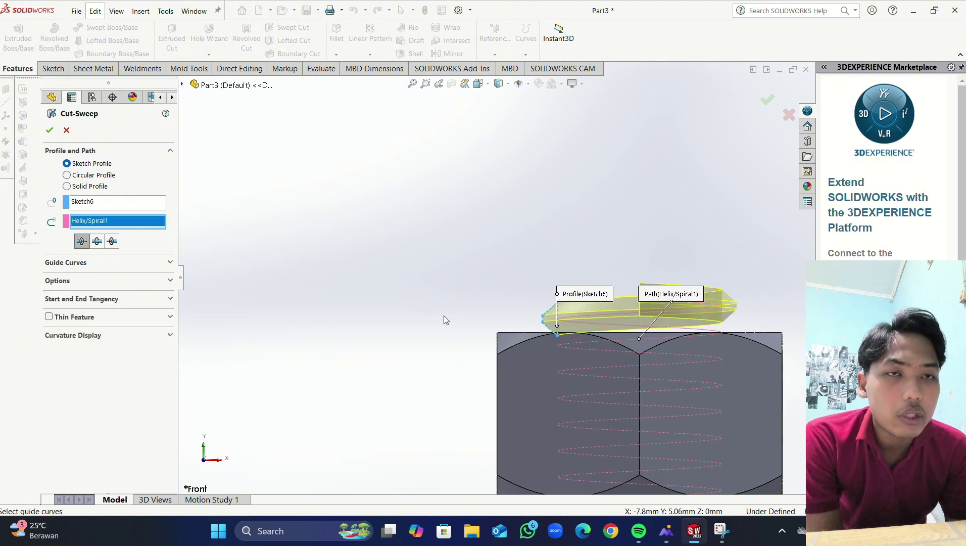
pyautogui.click(96, 242)
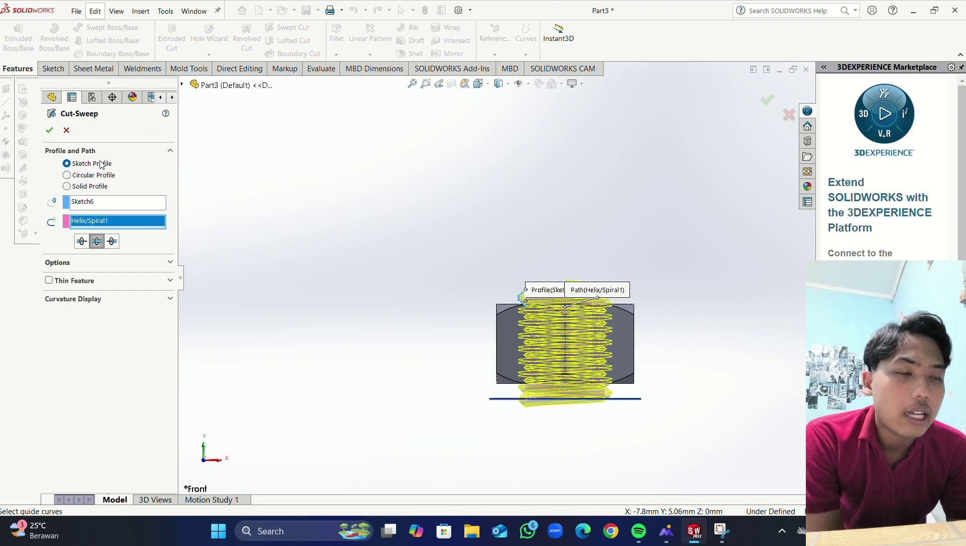
pyautogui.click(50, 130)
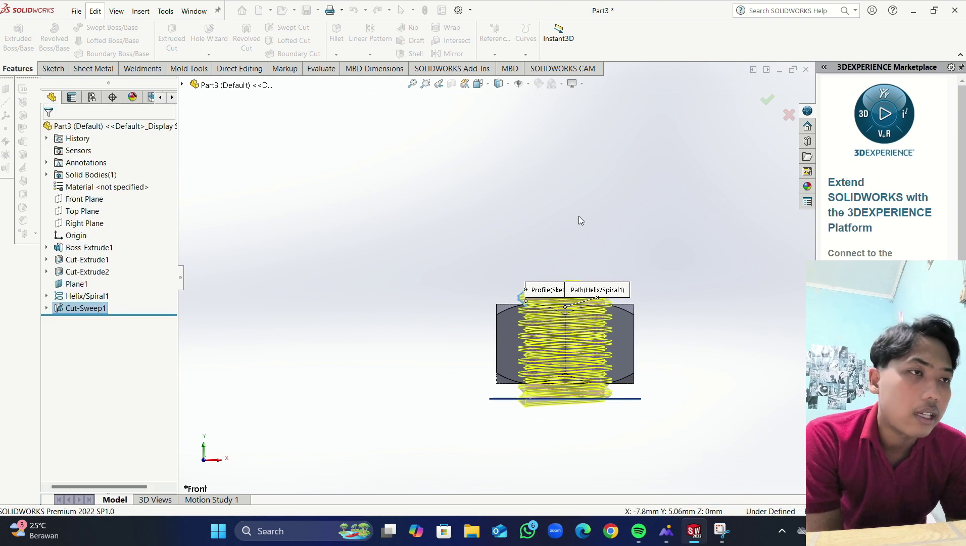
# Step: Hide the reference plane below the nut and the helix curve, and view the nut from above at an angle
pyautogui.rightClick(566, 399)
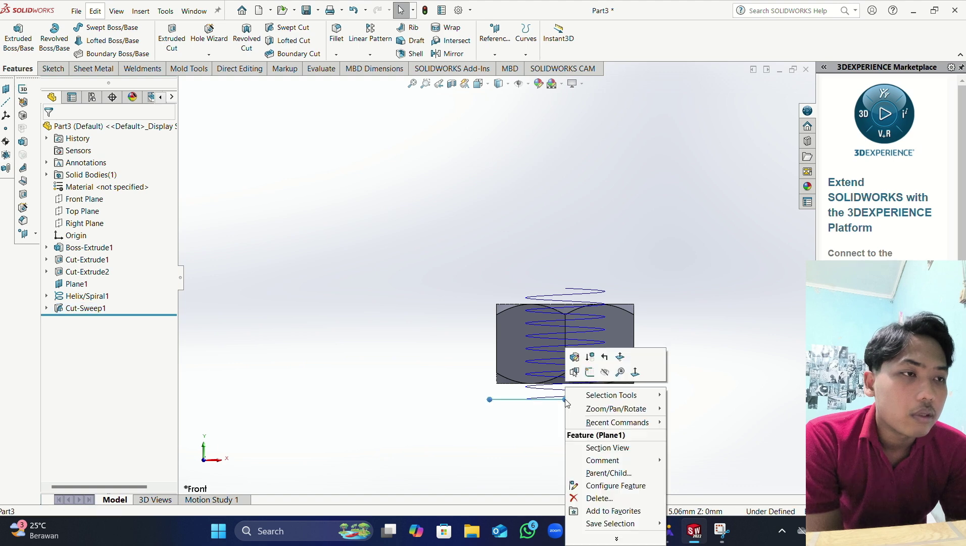
pyautogui.click(604, 372)
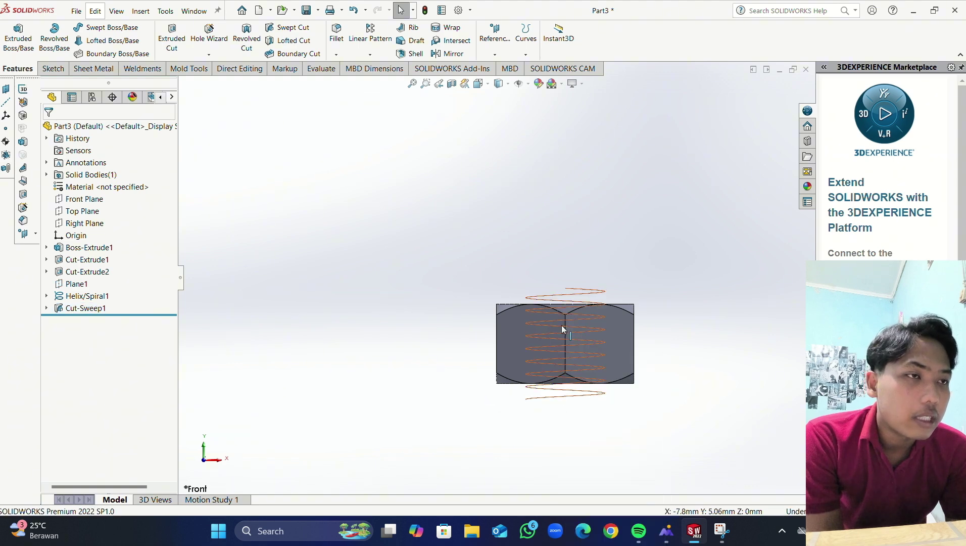
pyautogui.rightClick(561, 301)
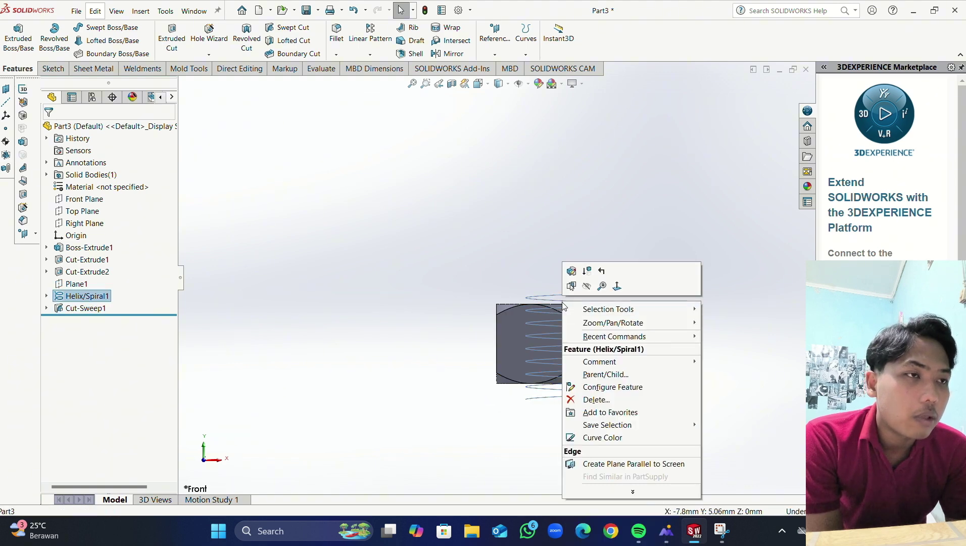
pyautogui.click(587, 287)
pyautogui.moveTo(576, 238); pyautogui.dragTo(574, 396, button='middle')
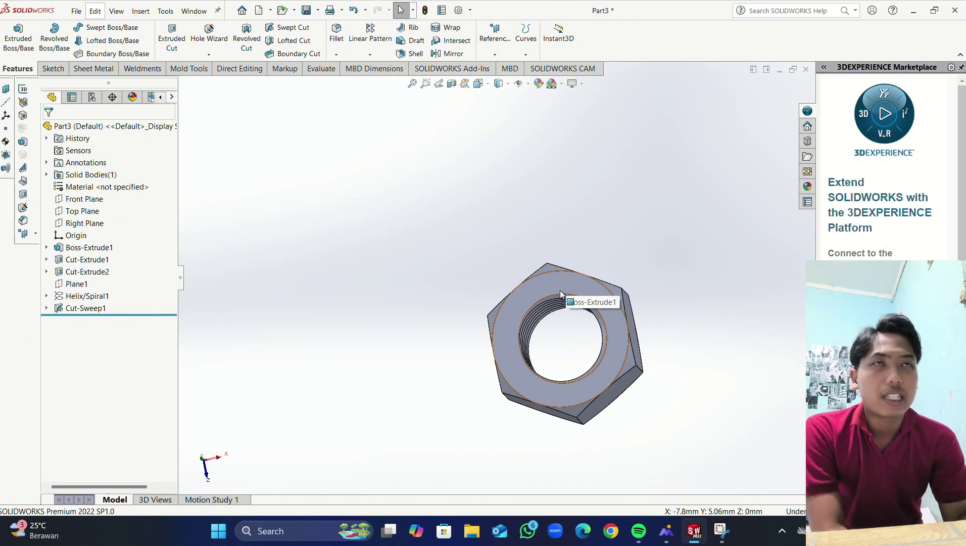
# Step: Save the nut part as mur in the UAS folder
pyautogui.click(317, 11)
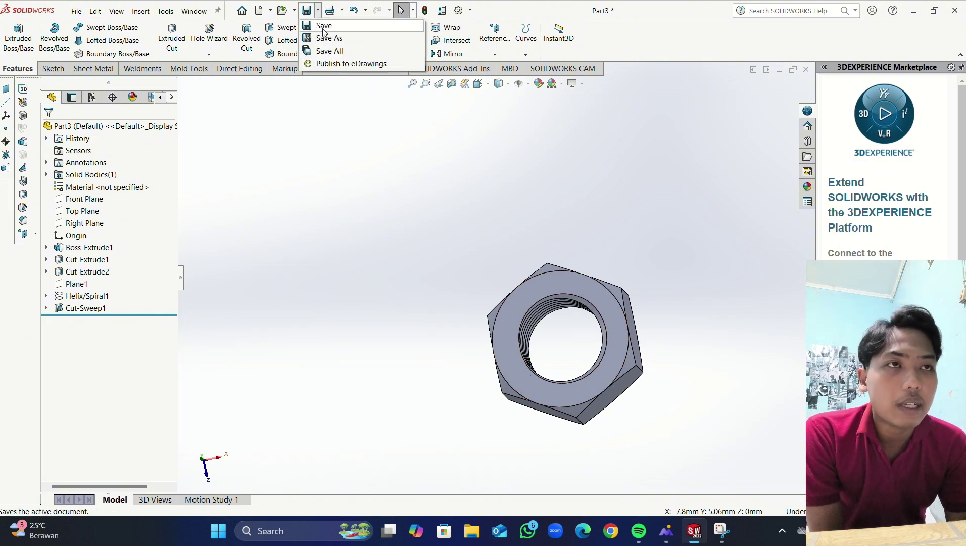
pyautogui.click(326, 39)
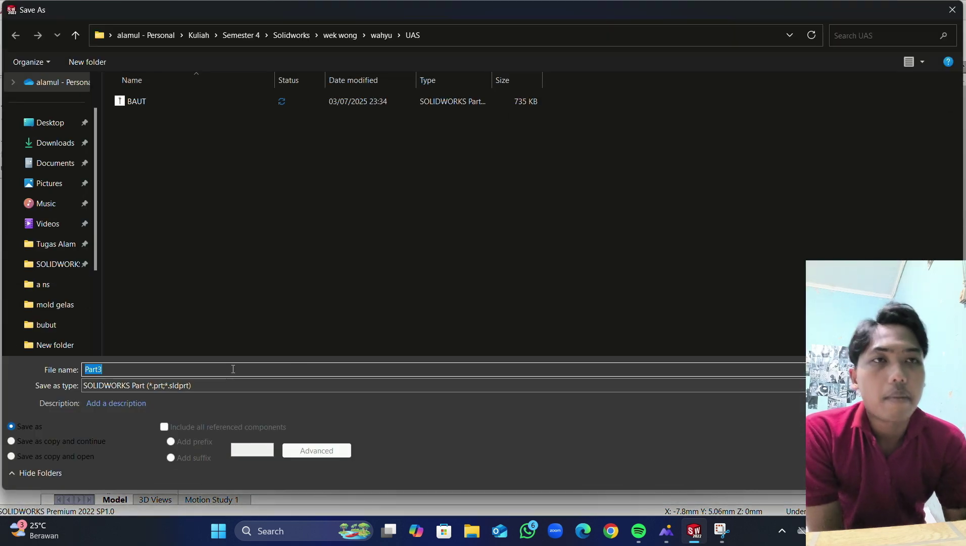
pyautogui.write('mu')
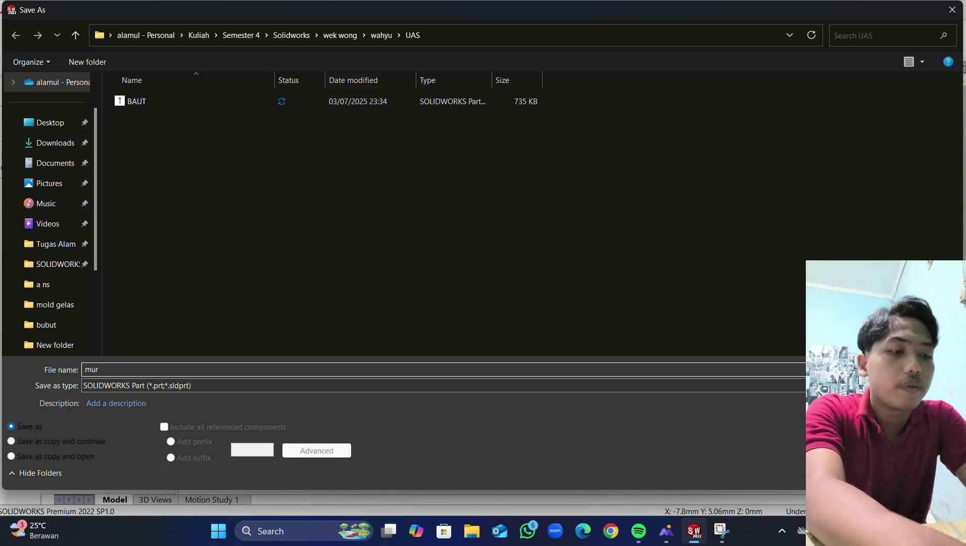
pyautogui.write('r')
pyautogui.press('Return')
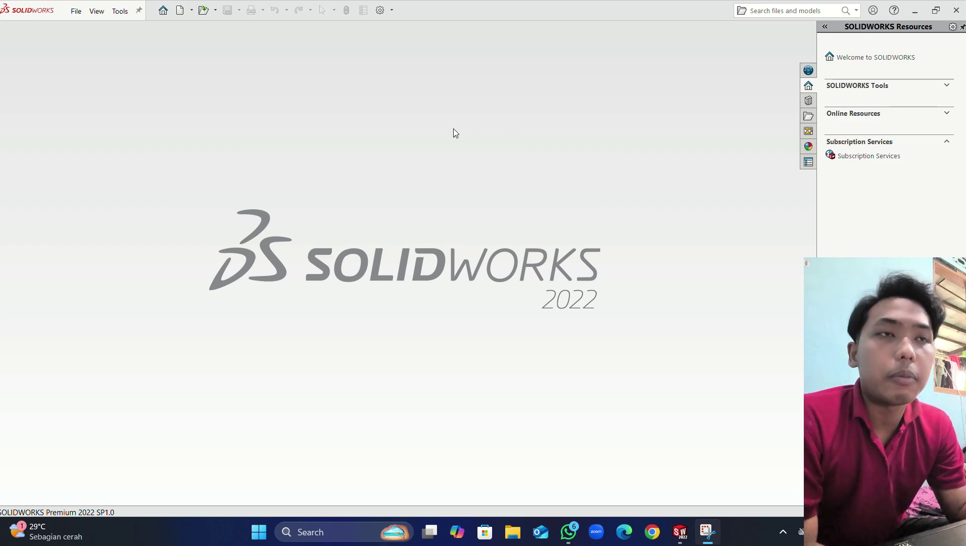
# Step: Create a new drawing document with the A4 (ANSI) Portrait sheet format
pyautogui.click(189, 13)
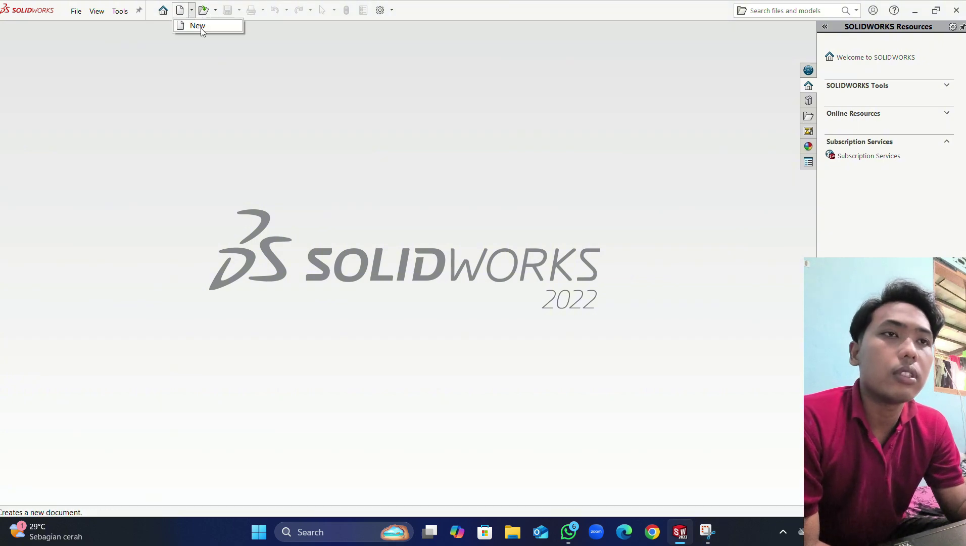
pyautogui.click(198, 26)
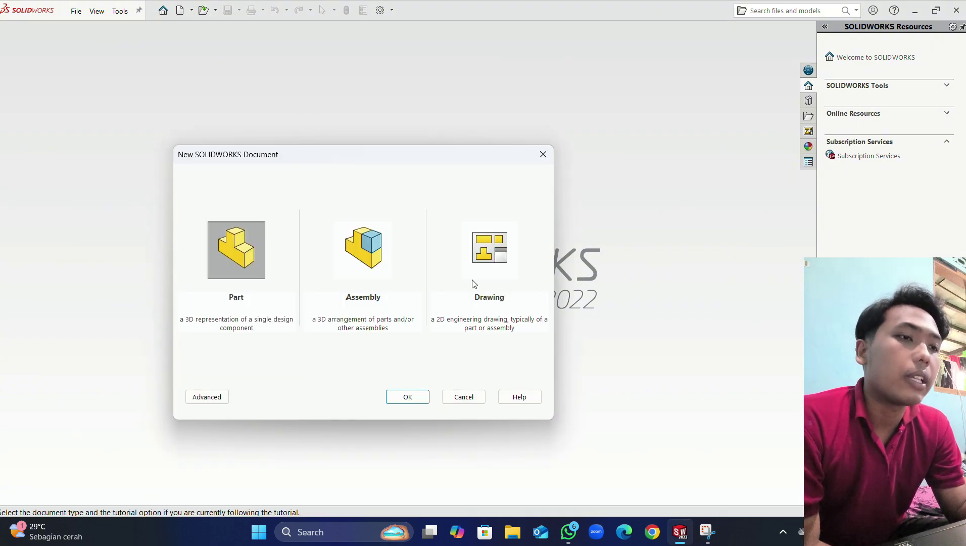
pyautogui.click(487, 257)
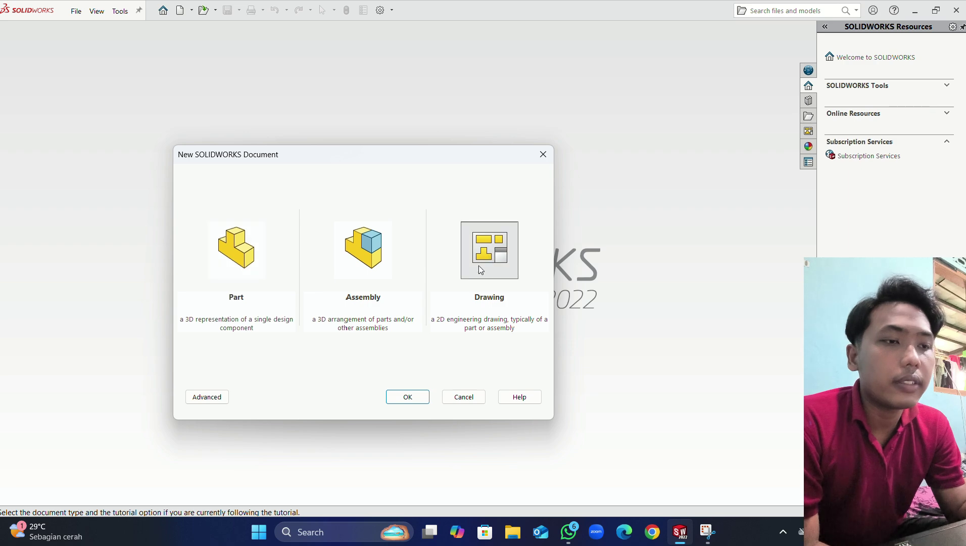
pyautogui.click(408, 397)
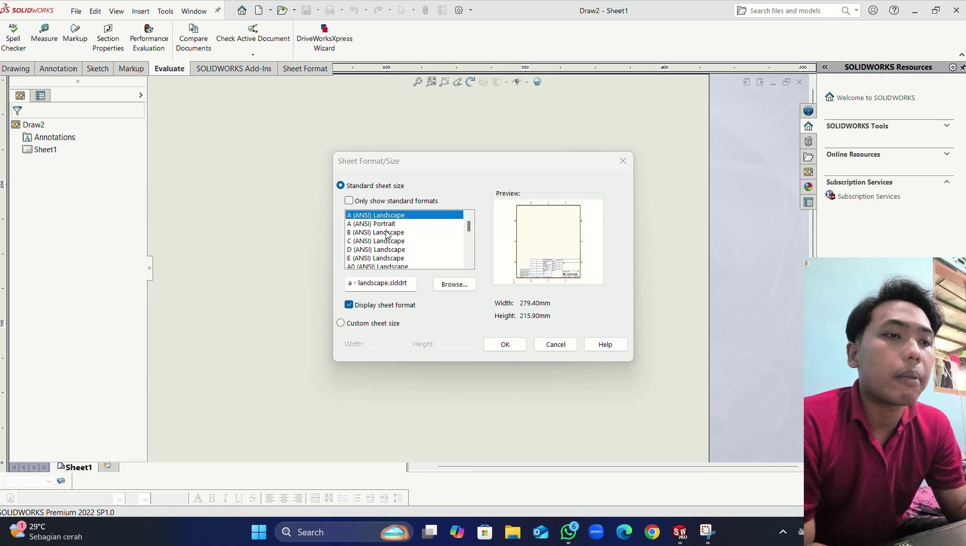
pyautogui.scroll(-1, 387, 234)
pyautogui.scroll(-1, 403, 257)
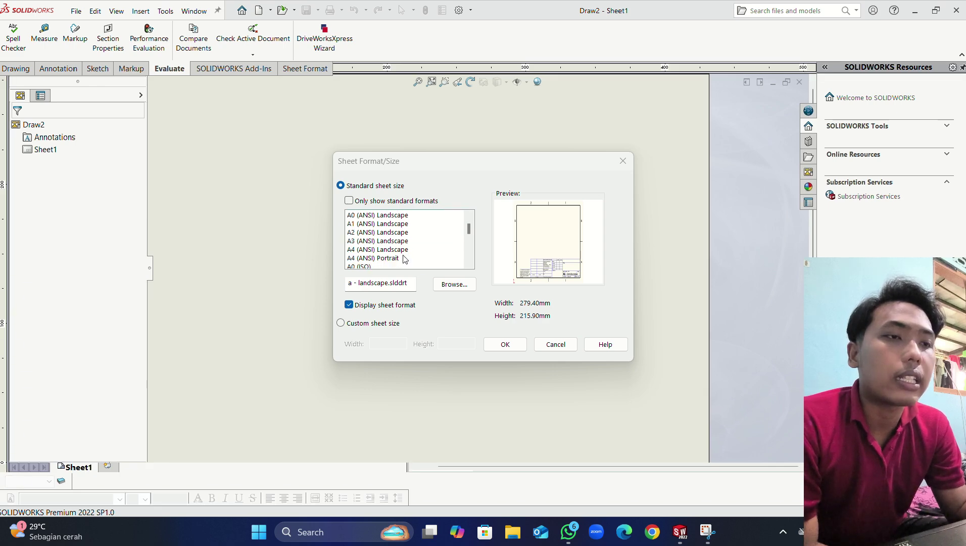
pyautogui.click(380, 258)
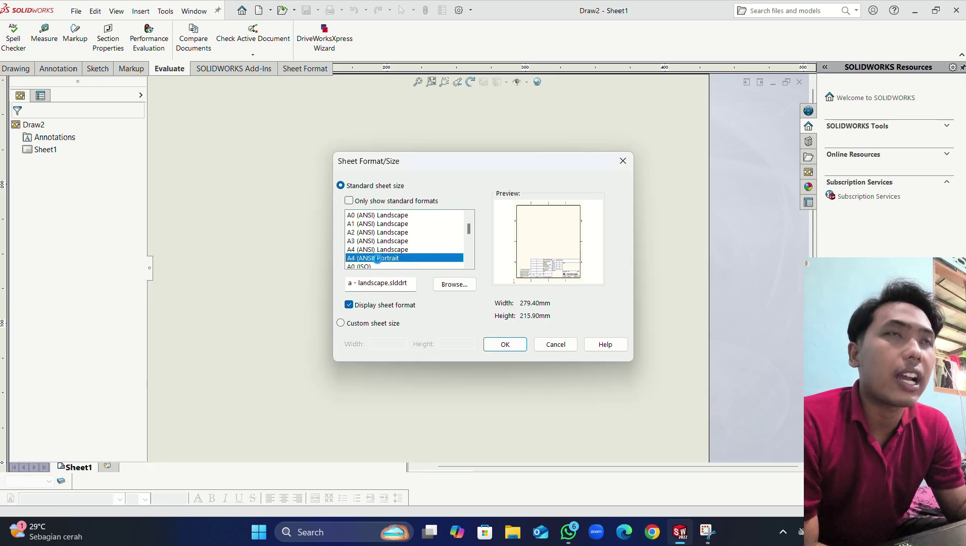
pyautogui.click(503, 343)
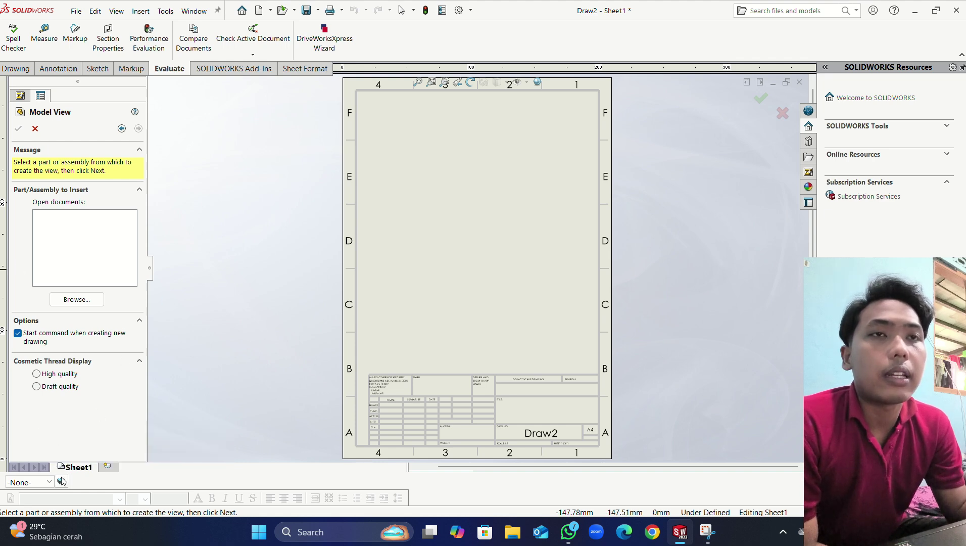
pyautogui.click(117, 11)
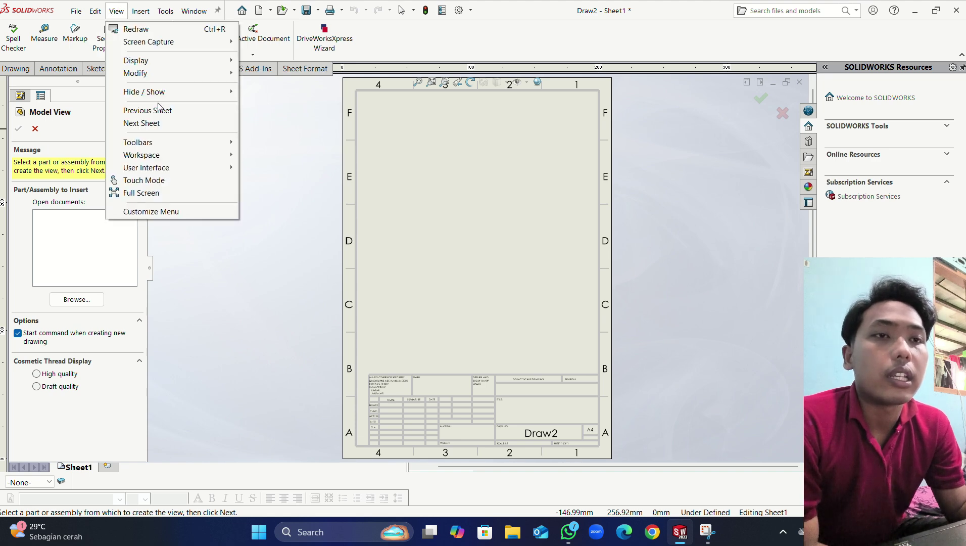
pyautogui.moveTo(172, 143)
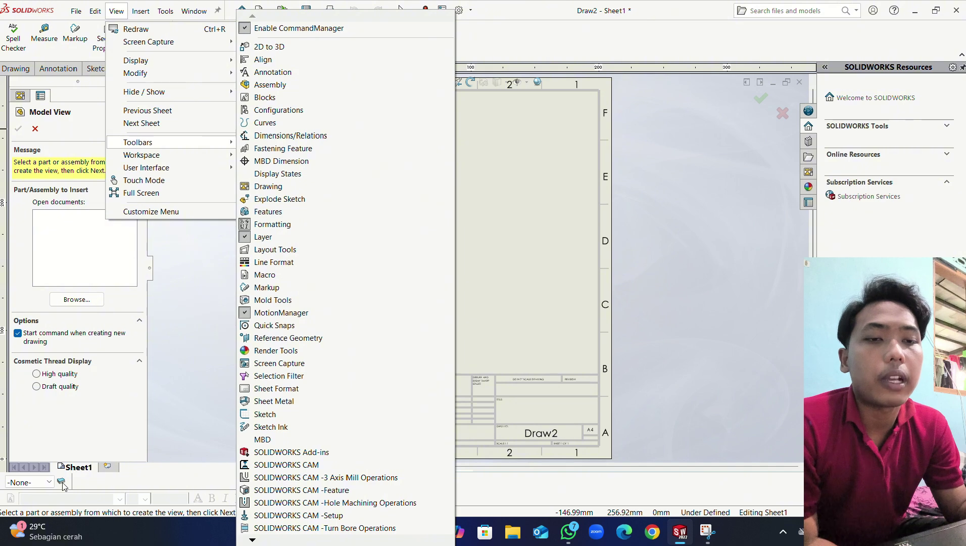
pyautogui.click(163, 410)
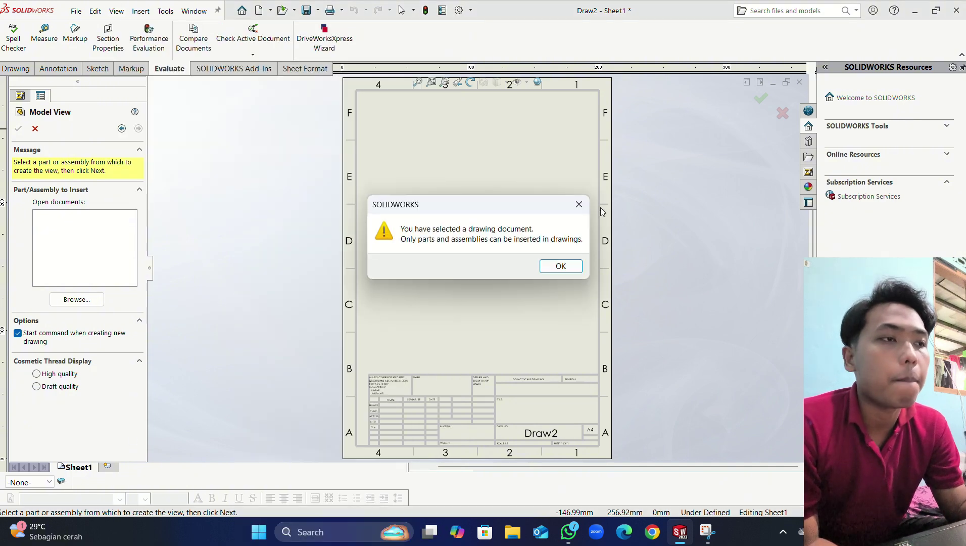
pyautogui.click(579, 204)
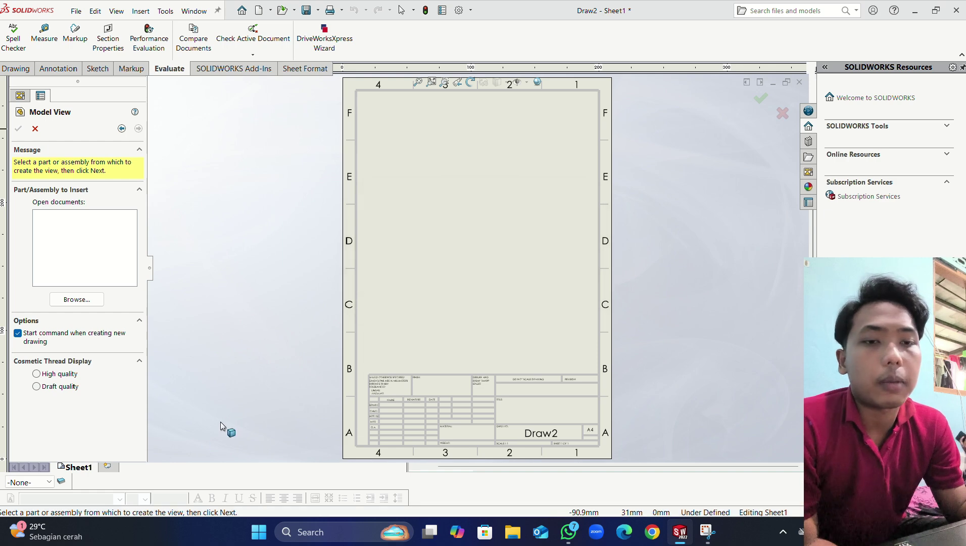
# Step: Create a drawing layer named TIPIS with a thin line thickness
pyautogui.click(64, 482)
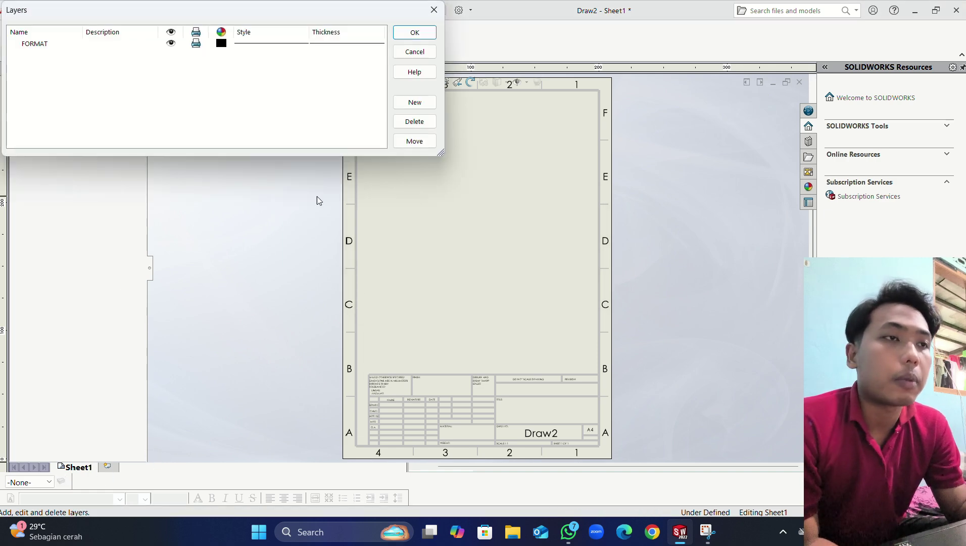
pyautogui.click(415, 103)
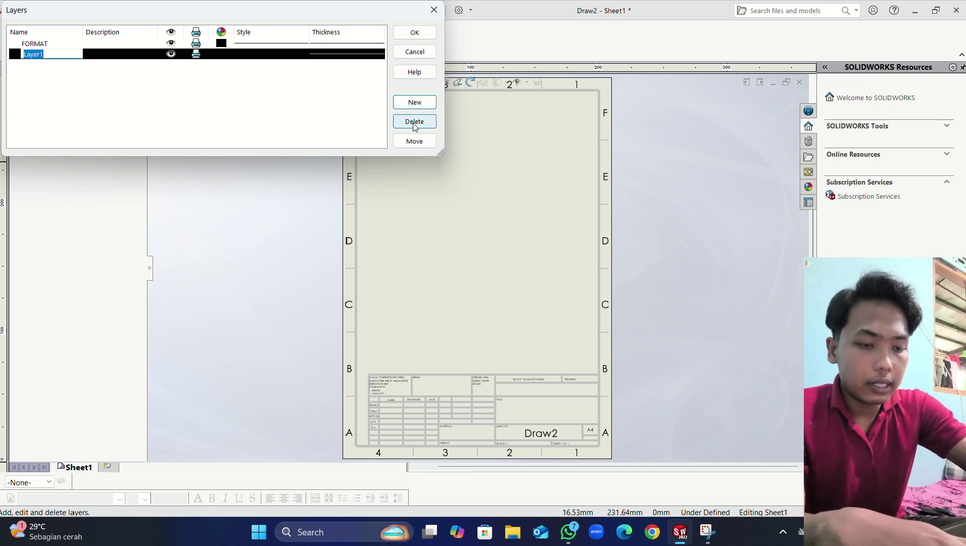
pyautogui.write('TIPIS')
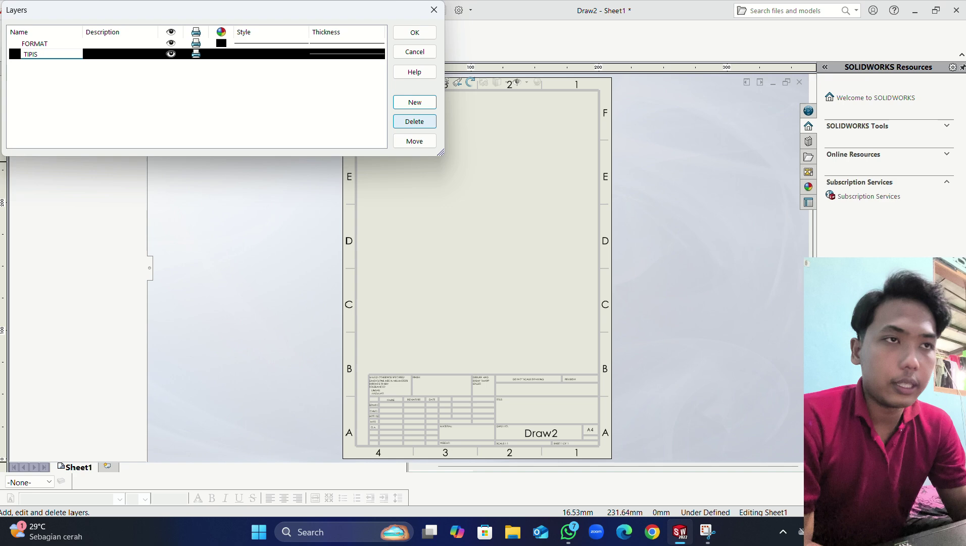
pyautogui.click(359, 54)
pyautogui.click(376, 59)
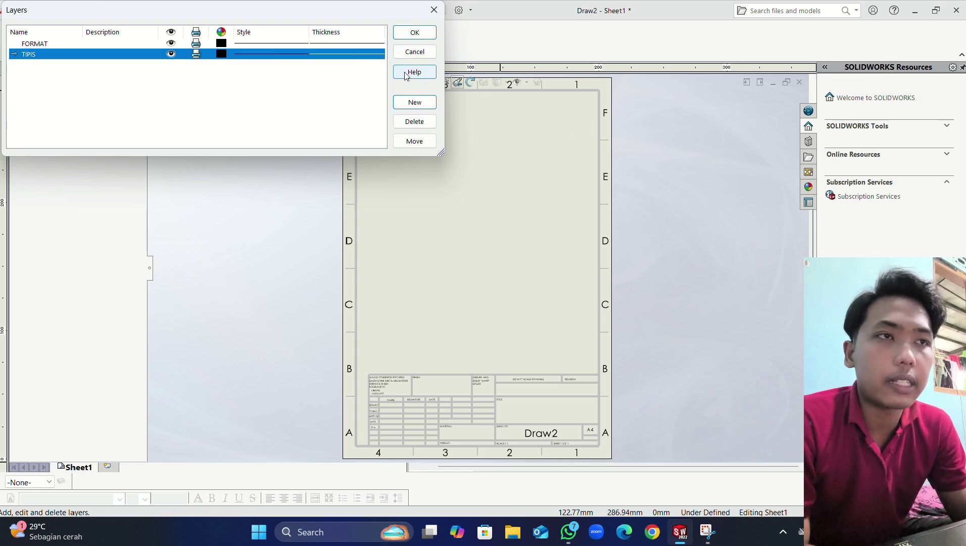
# Step: Add a second layer named TEBAL with a 0.5 mm line thickness and accept the layer settings
pyautogui.click(422, 100)
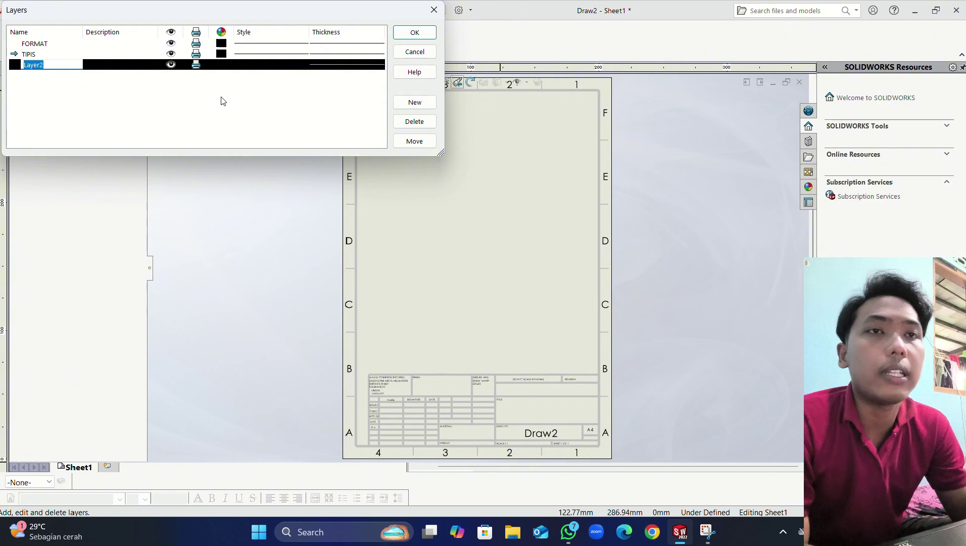
pyautogui.write('TEBAL')
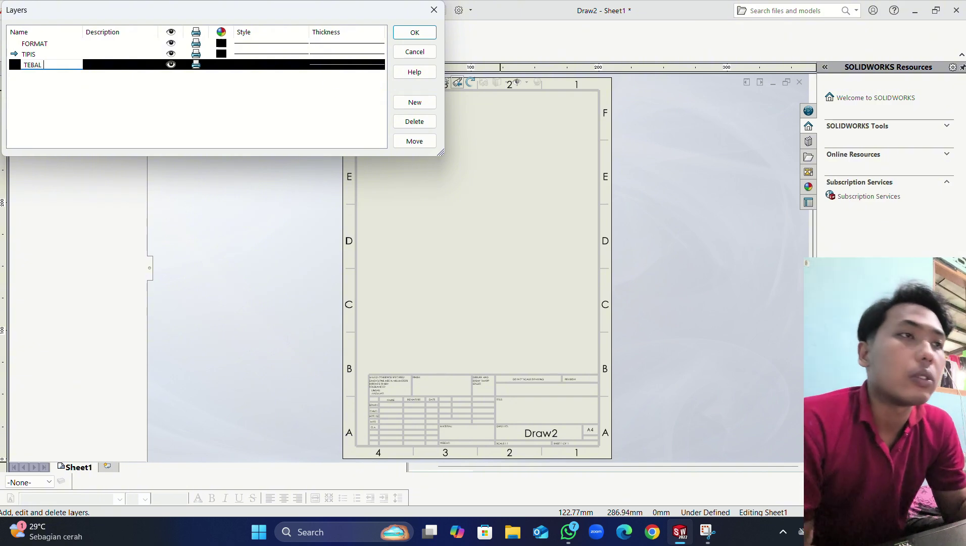
pyautogui.click(320, 69)
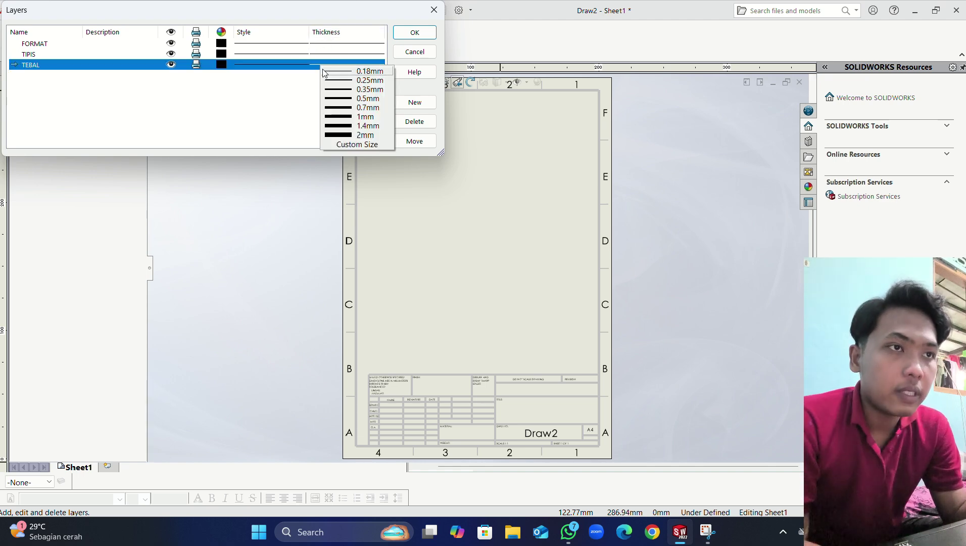
pyautogui.click(335, 99)
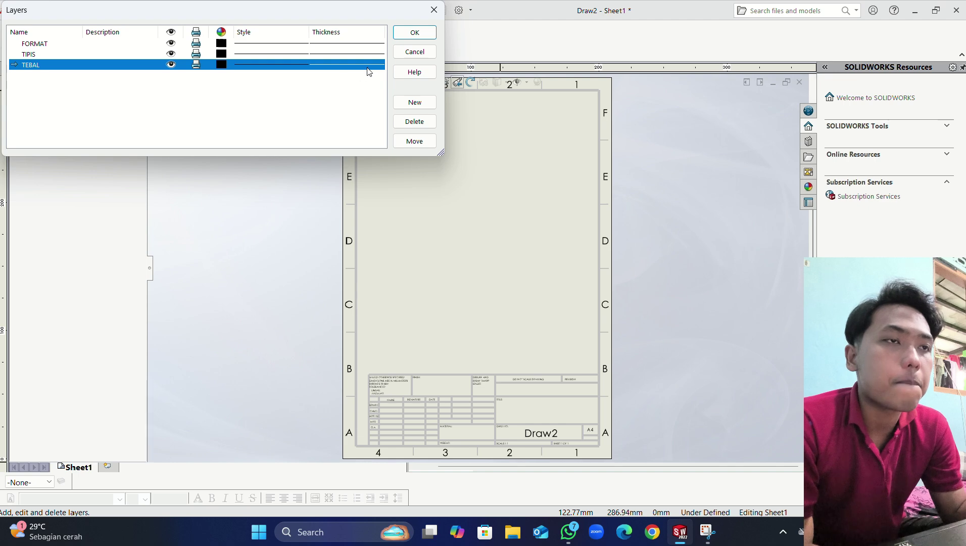
pyautogui.click(399, 33)
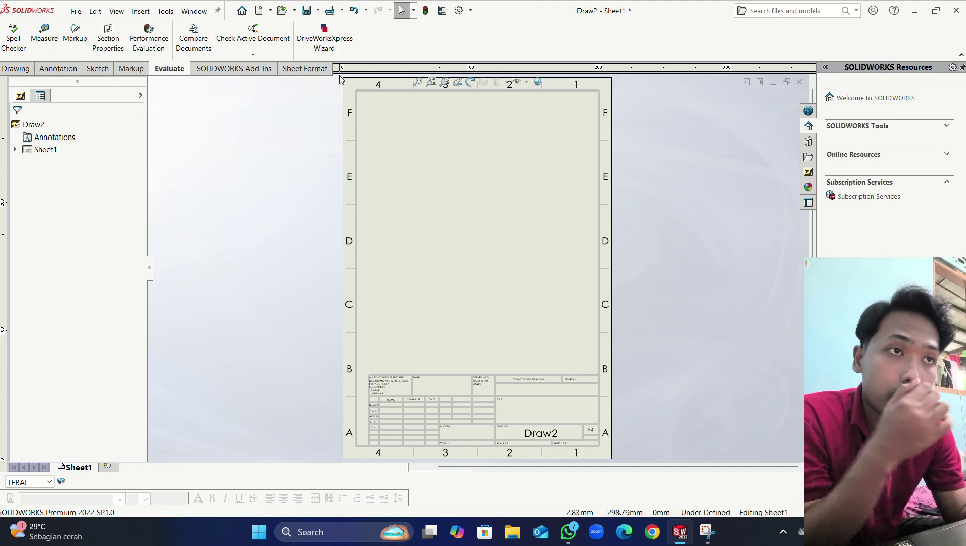
# Step: Edit the sheet format and turn off the automatic border's zone dividers, column labels and row labels
pyautogui.click(314, 68)
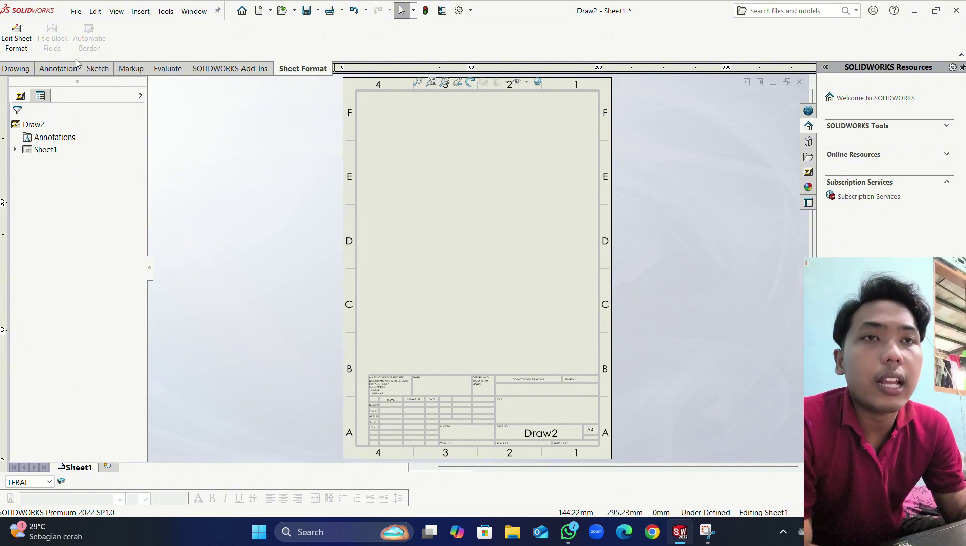
pyautogui.click(16, 36)
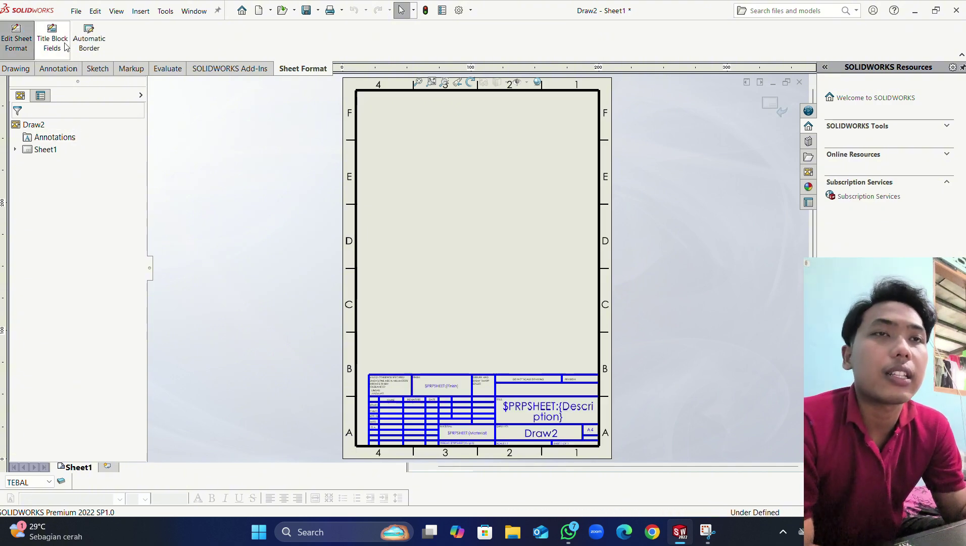
pyautogui.click(101, 50)
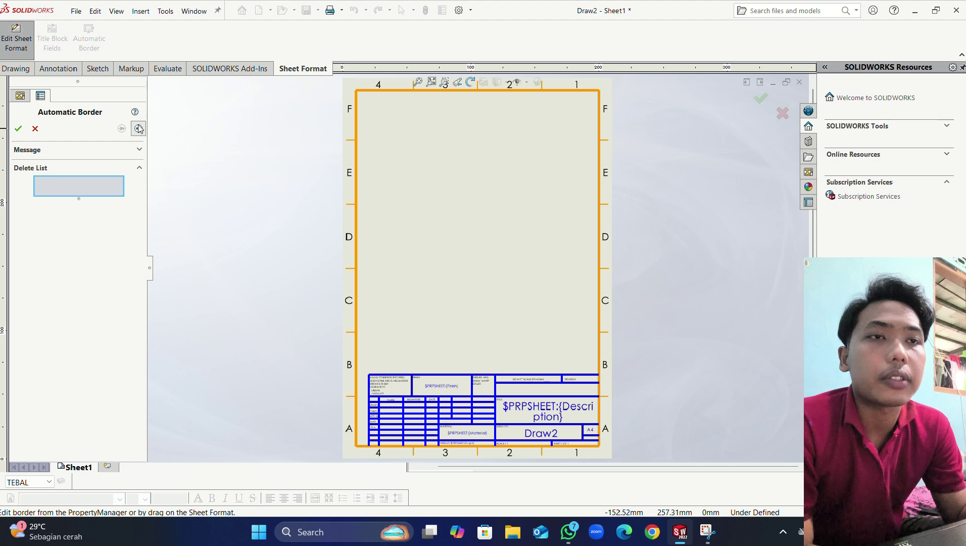
pyautogui.click(139, 129)
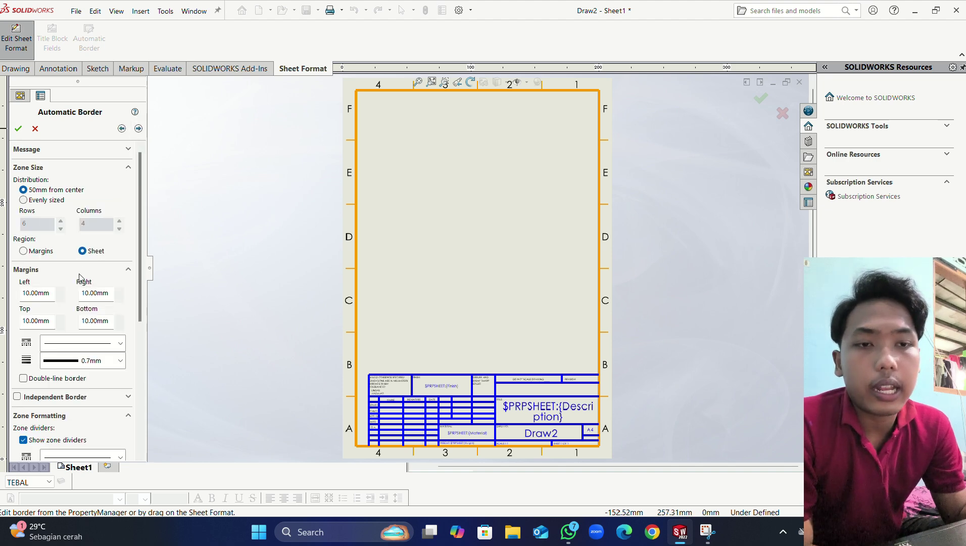
pyautogui.scroll(-3, 84, 290)
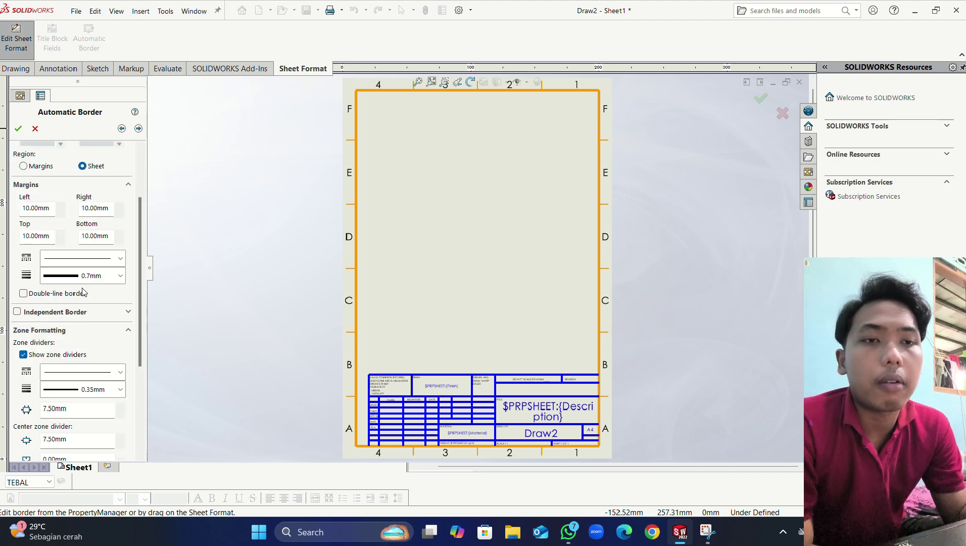
pyautogui.scroll(-3, 84, 292)
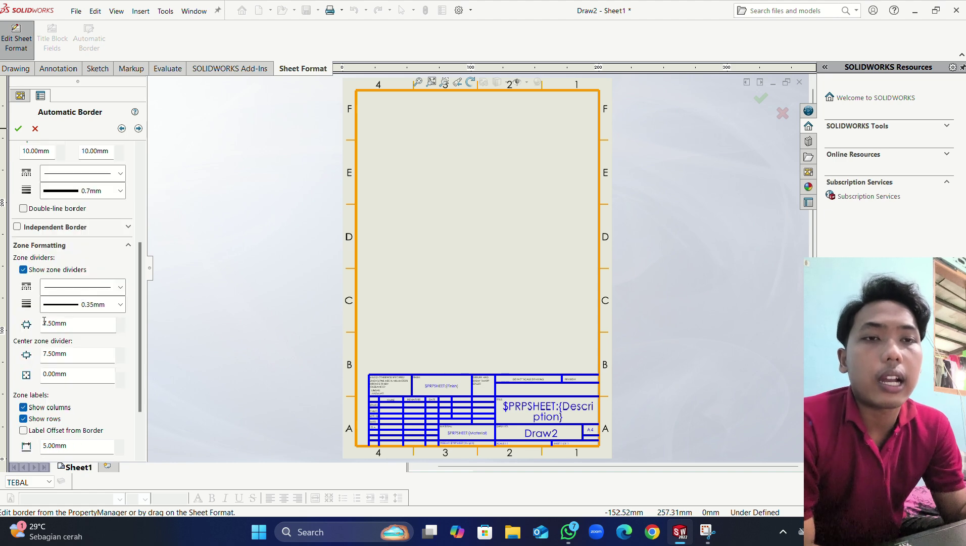
pyautogui.click(23, 271)
pyautogui.scroll(-3, 84, 344)
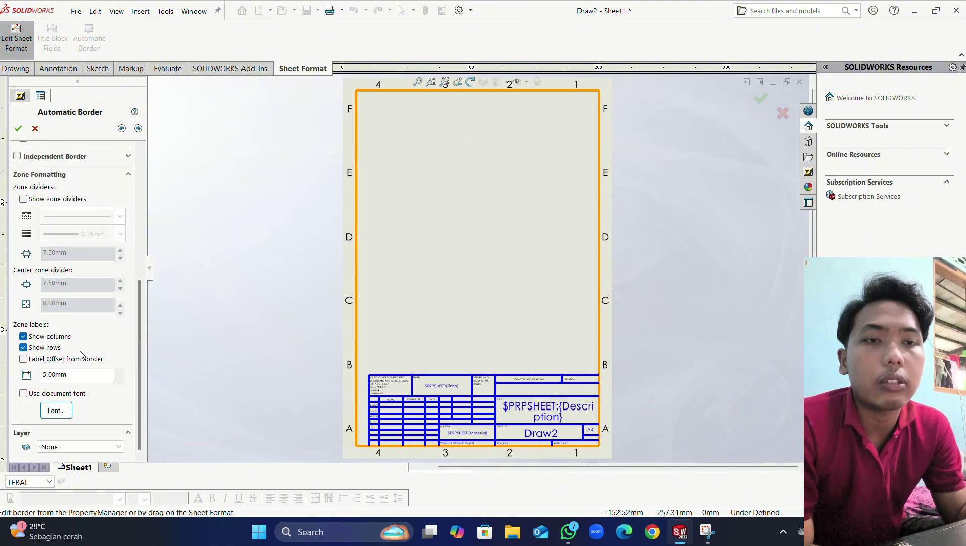
pyautogui.click(24, 336)
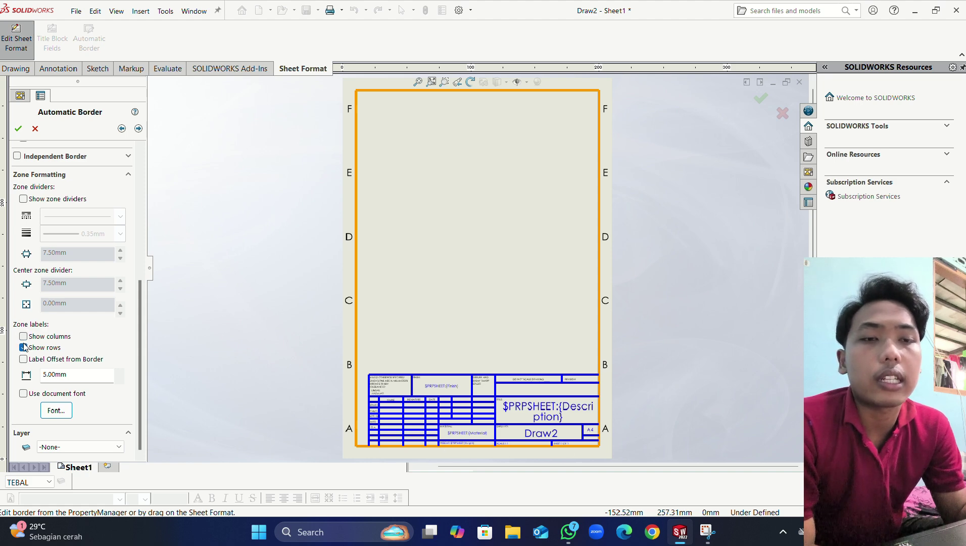
pyautogui.click(23, 347)
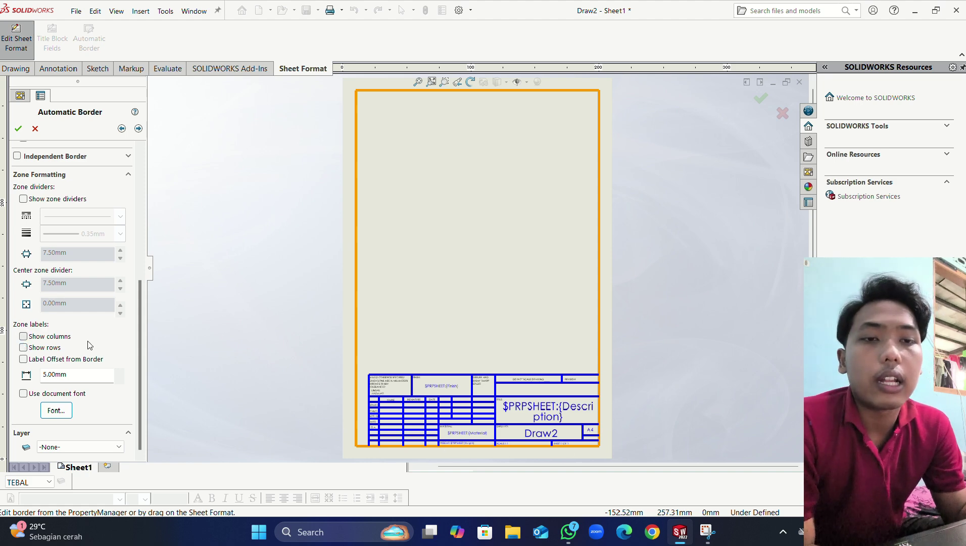
# Step: Assign the automatic border to the TEBAL layer and accept the border settings
pyautogui.click(80, 448)
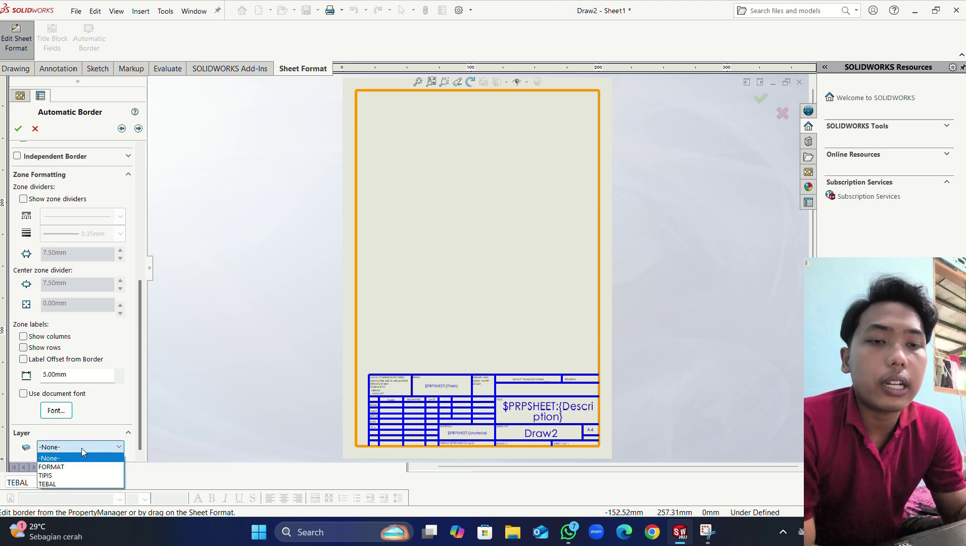
pyautogui.click(71, 484)
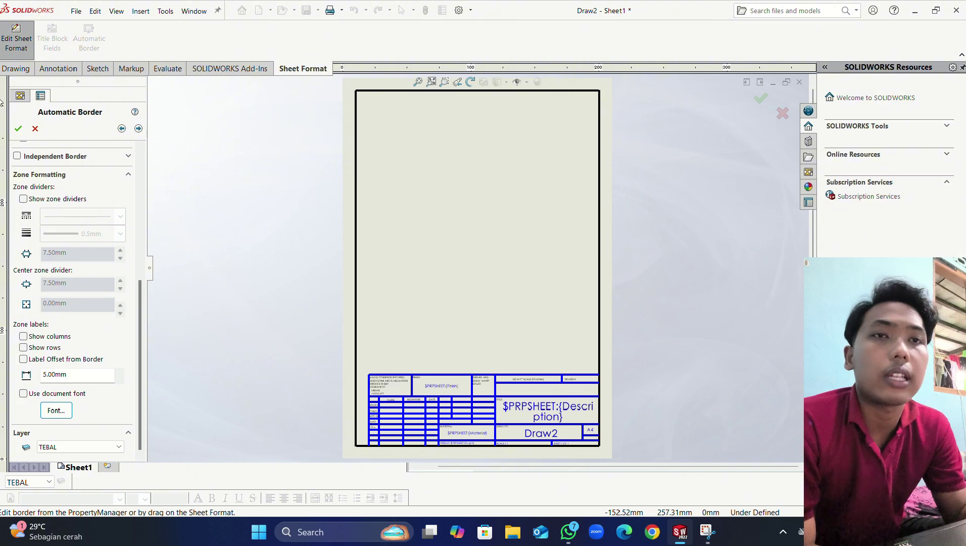
pyautogui.click(23, 131)
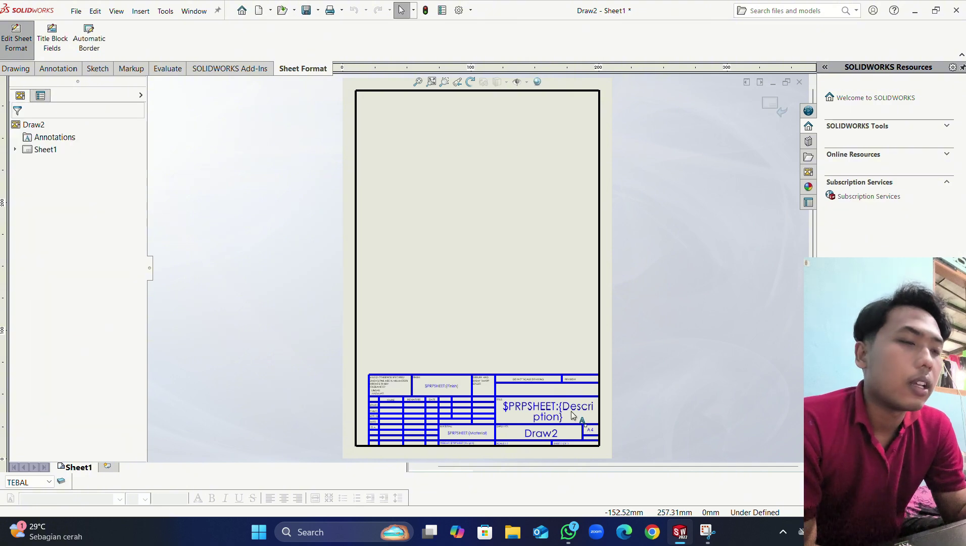
# Step: Delete all lines and text of the default title block, keeping the border
pyautogui.scroll(-2, 572, 414)
pyautogui.press('z')
pyautogui.moveTo(586, 286)
pyautogui.mouseDown()
pyautogui.moveTo(347, 384)
pyautogui.moveTo(377, 242)
pyautogui.moveTo(422, 247)
pyautogui.mouseUp()
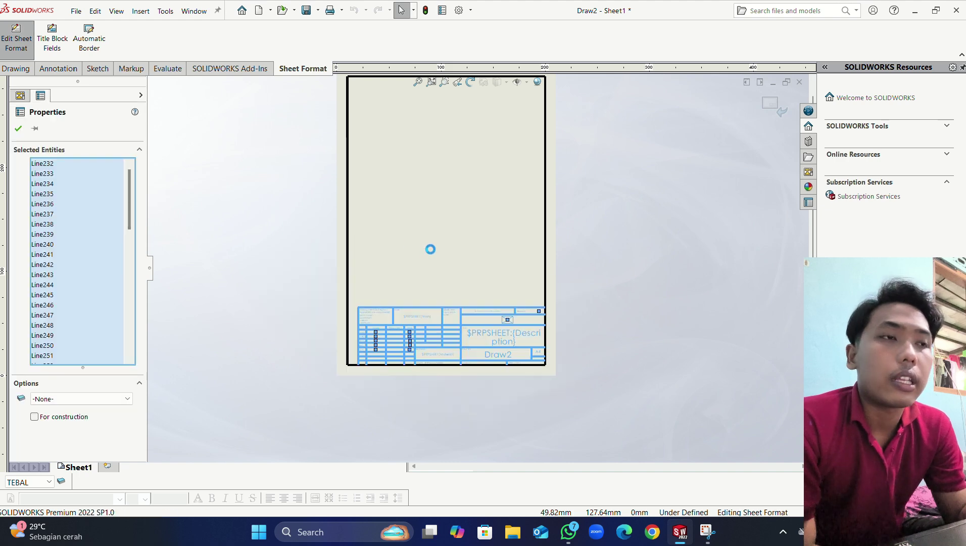
pyautogui.press('Delete')
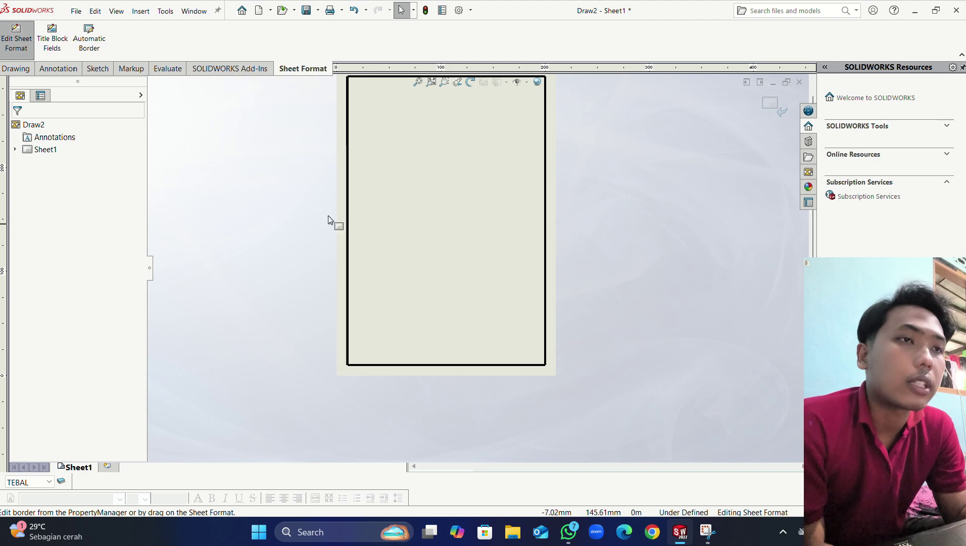
# Step: Start a corner rectangle on the TEBAL layer for the new title block
pyautogui.press('f')
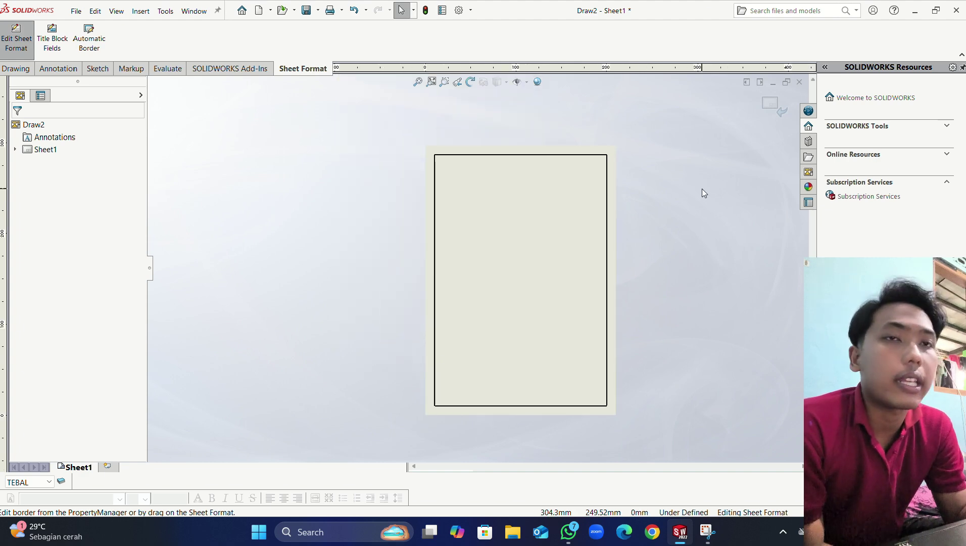
pyautogui.press('z')
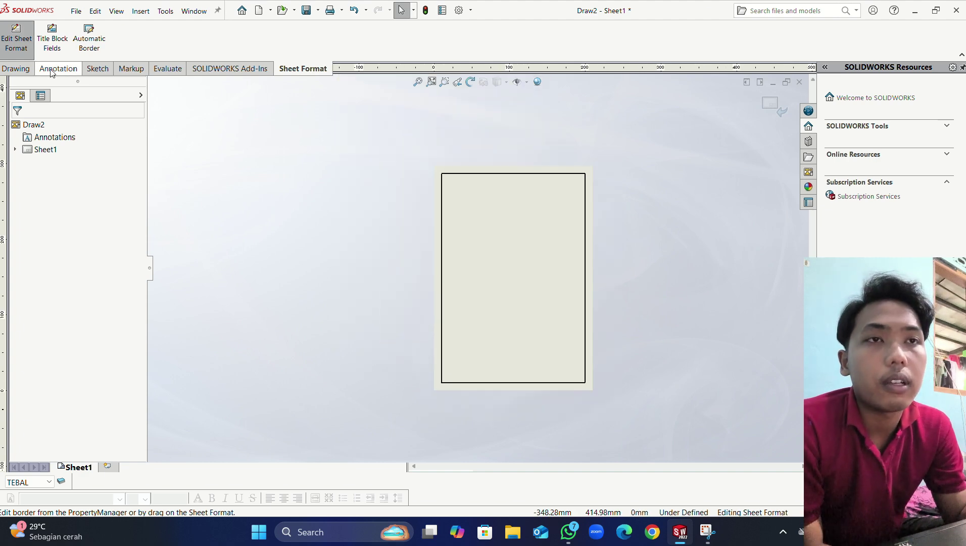
pyautogui.click(93, 76)
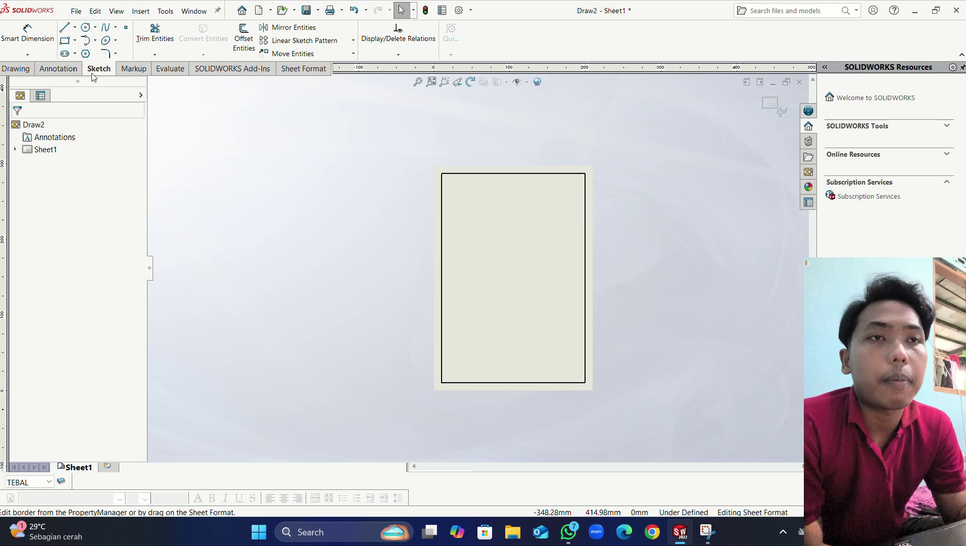
pyautogui.click(75, 41)
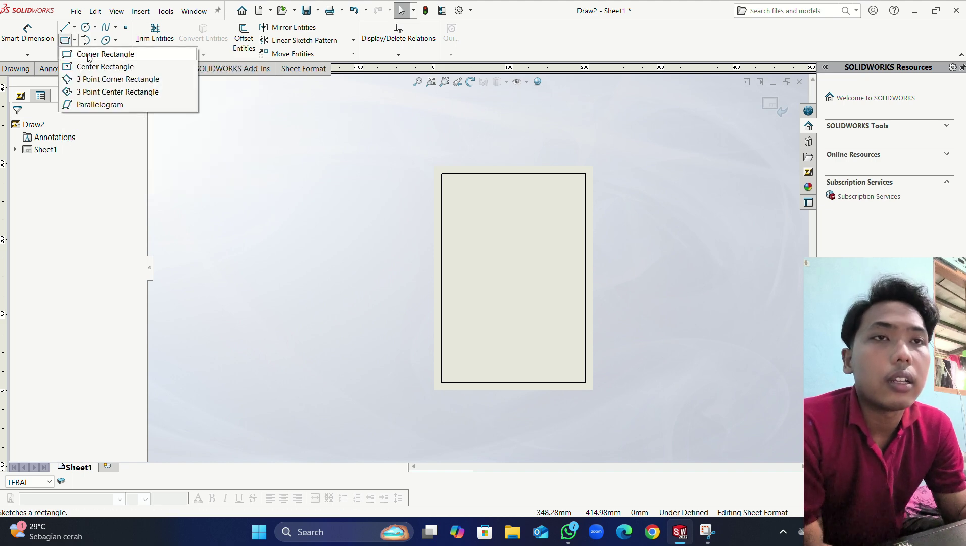
pyautogui.click(89, 55)
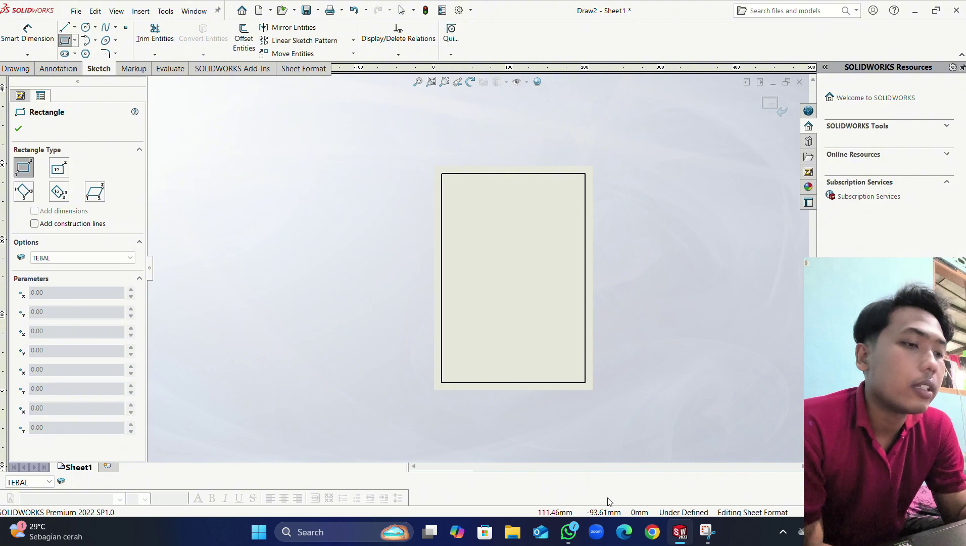
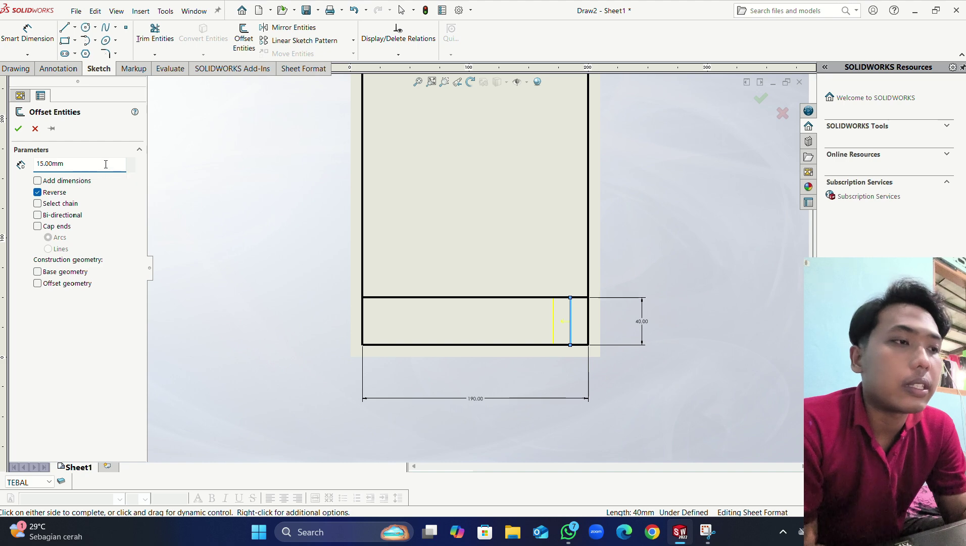
# Step: Apply the reversed 15 mm offset of the title block's vertical divider
pyautogui.click(18, 128)
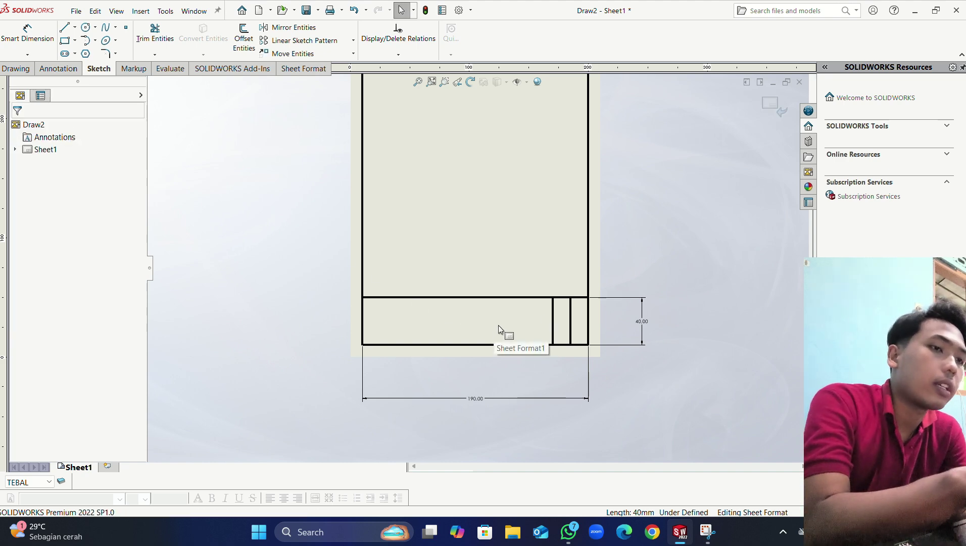
# Step: Try to offset a title block divider by 20 mm in the reversed direction
pyautogui.press('Return')
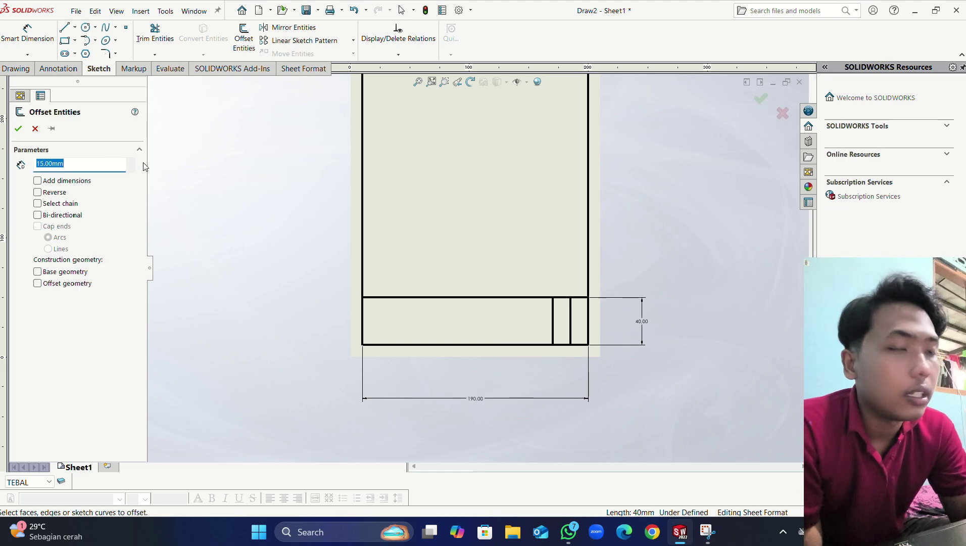
pyautogui.write('20')
pyautogui.press('Return')
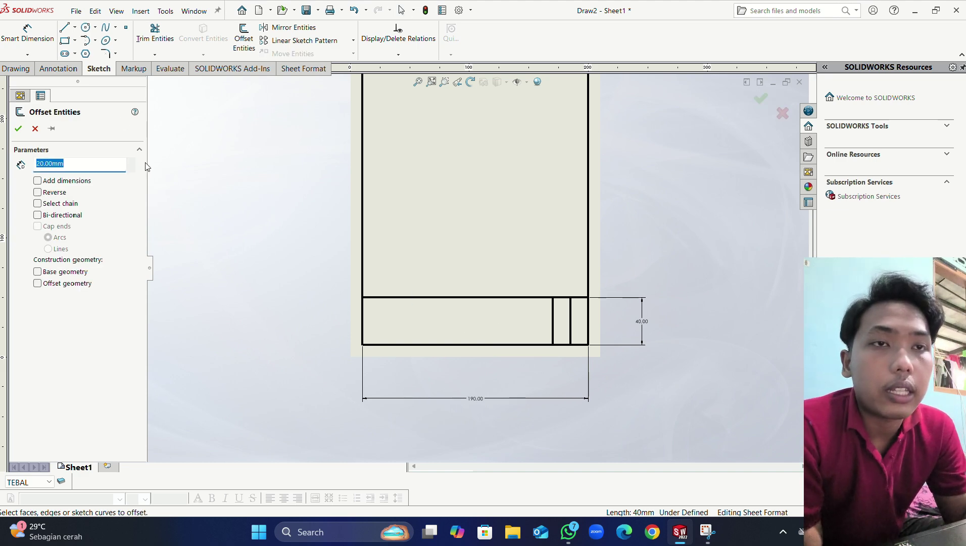
pyautogui.click(38, 192)
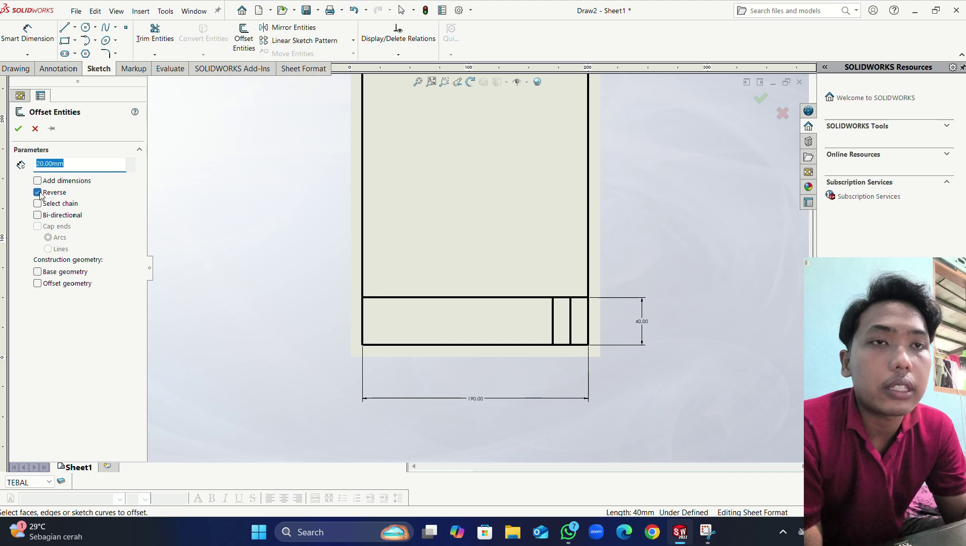
pyautogui.click(19, 130)
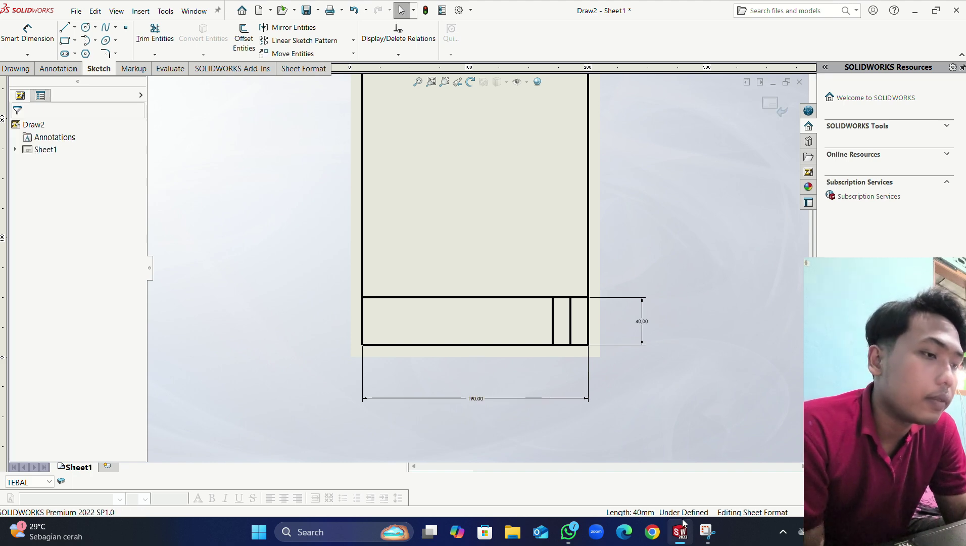
# Step: Check the title block reference image in WhatsApp and offset the leftmost vertical divider 14 mm further left in SOLIDWORKS
pyautogui.click(570, 530)
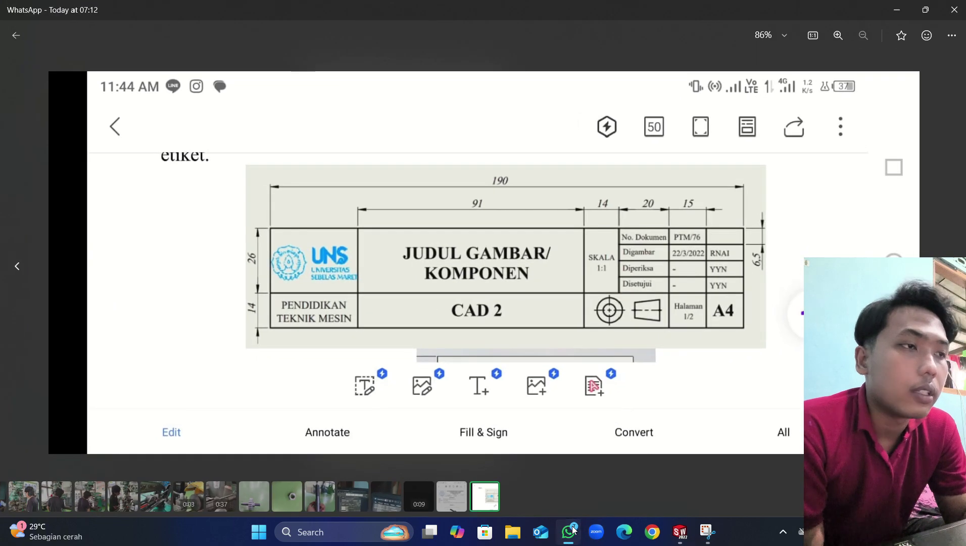
pyautogui.click(570, 531)
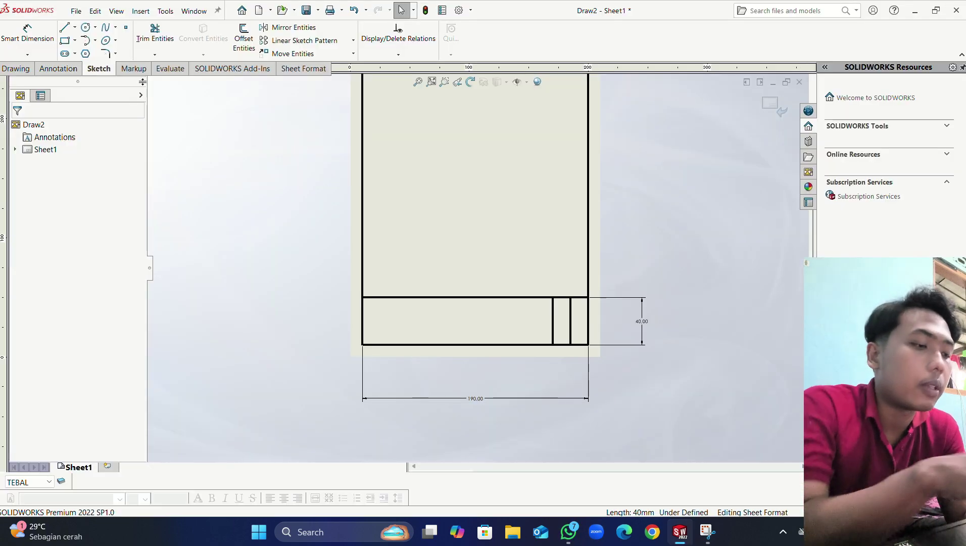
pyautogui.press('Return')
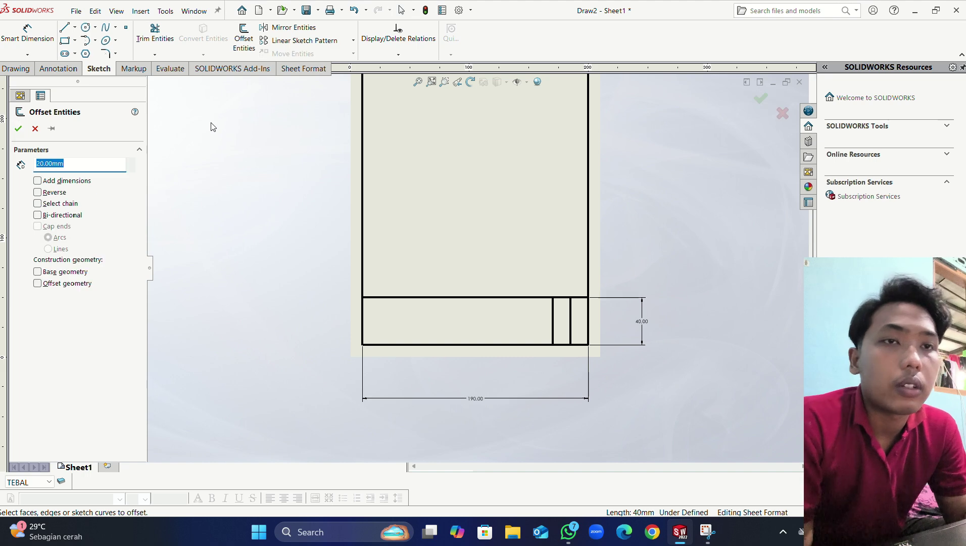
pyautogui.write('14')
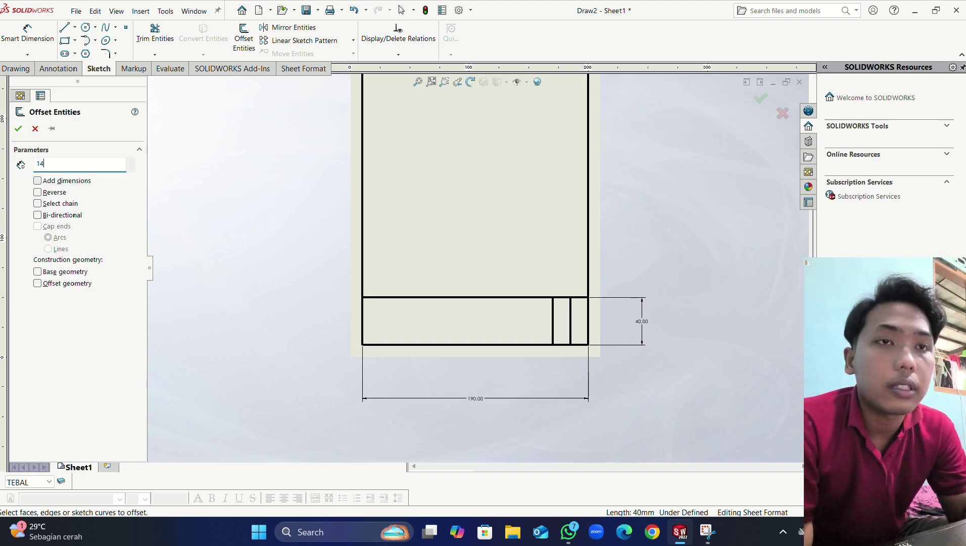
pyautogui.press('Return')
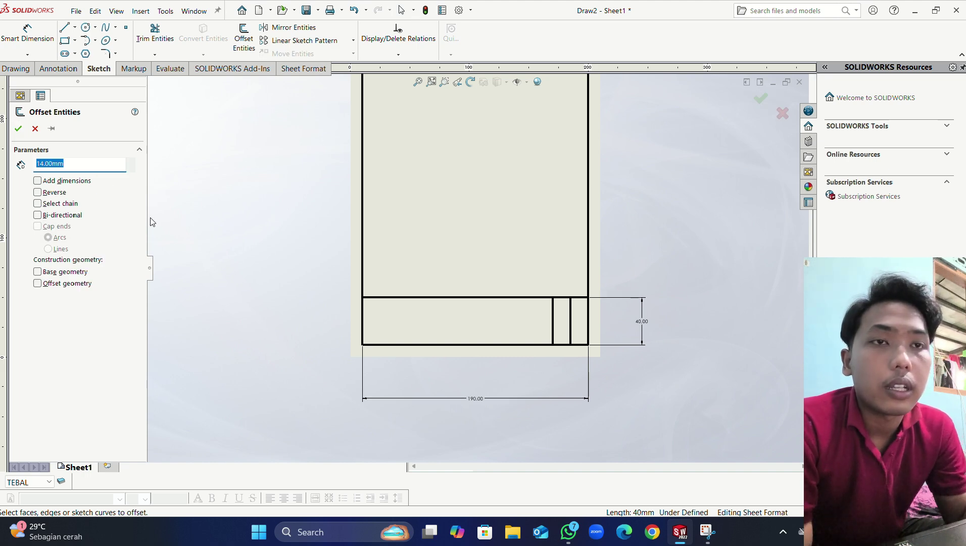
pyautogui.click(38, 192)
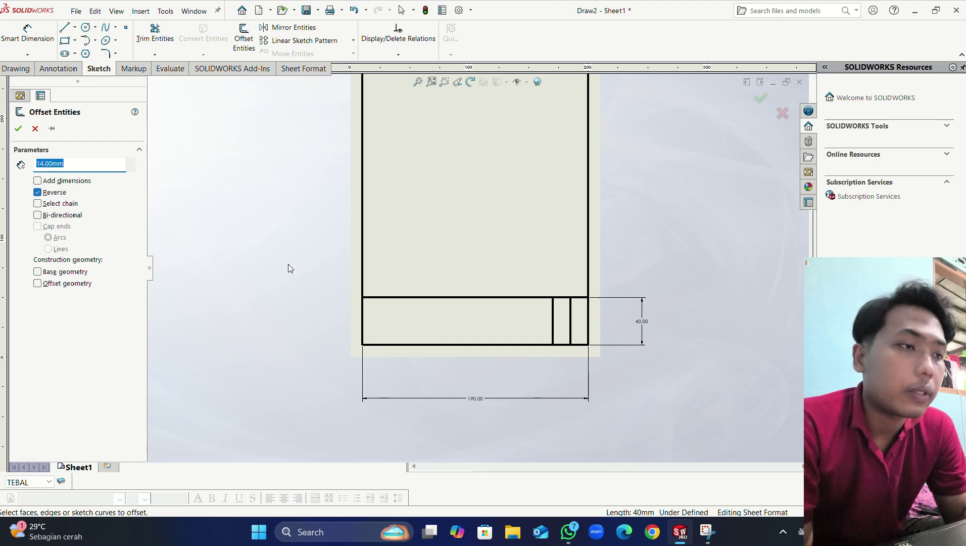
pyautogui.click(554, 315)
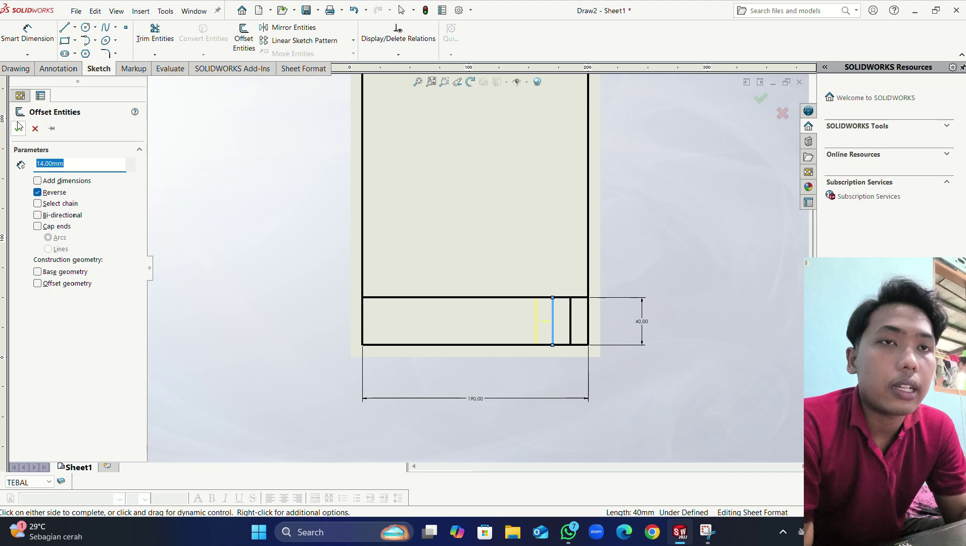
pyautogui.click(19, 130)
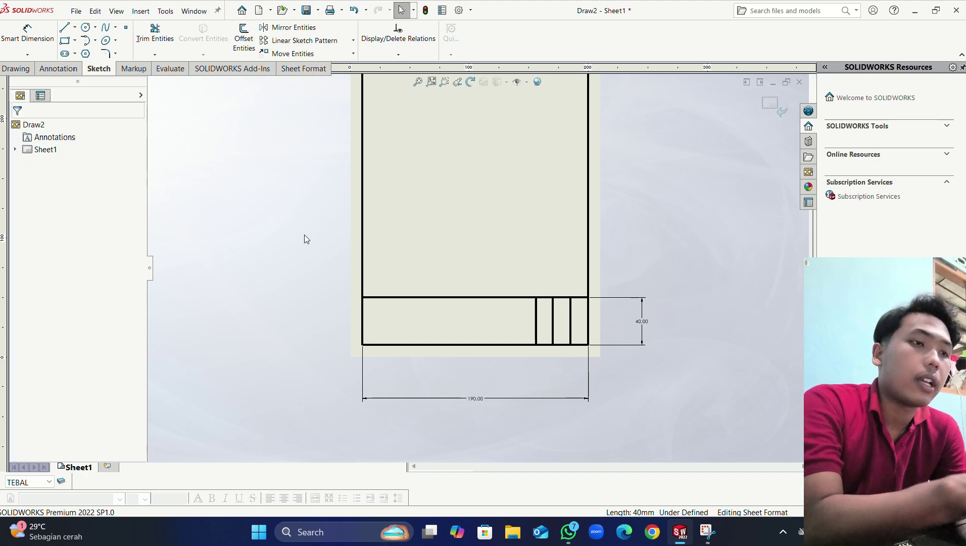
# Step: Offset the title block's leftmost vertical divider by 91 mm in the reversed direction
pyautogui.press('Return')
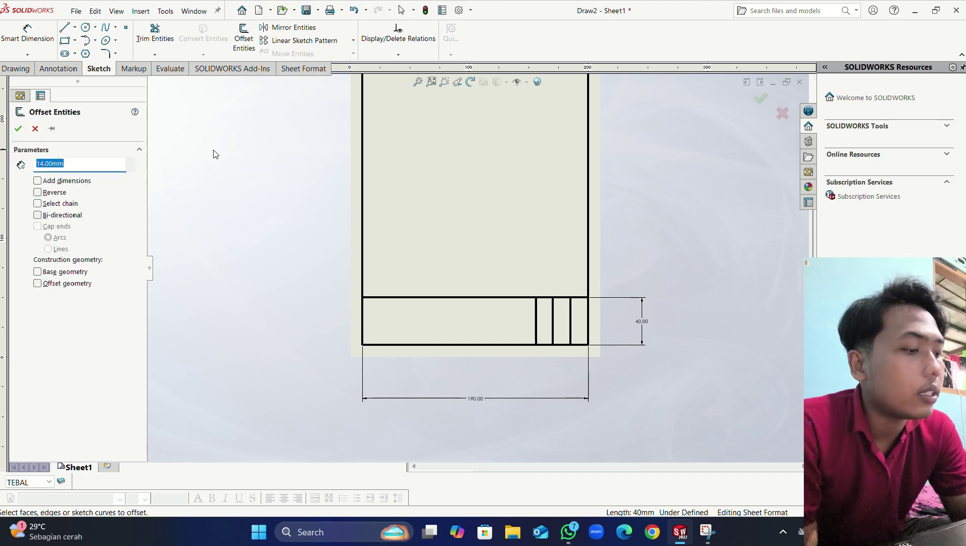
pyautogui.write('91')
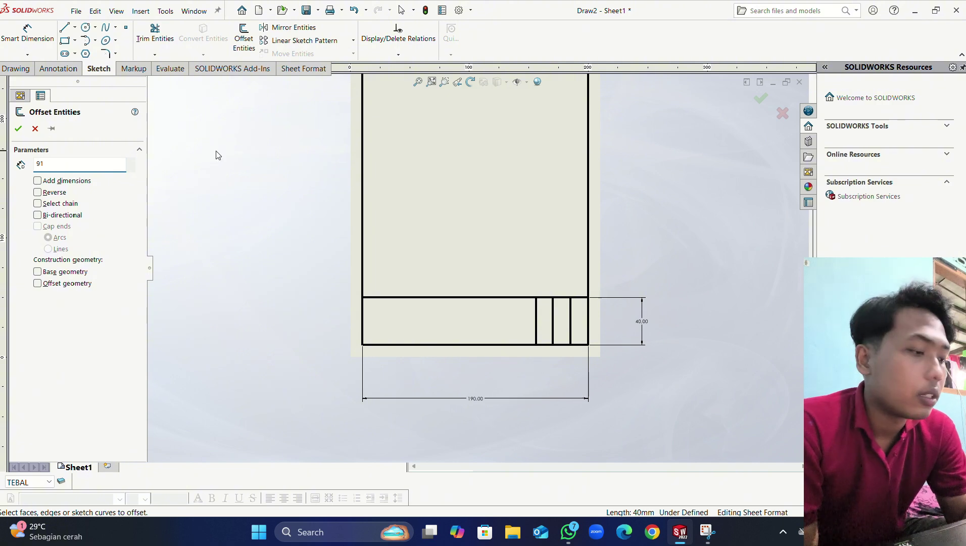
pyautogui.press('Return')
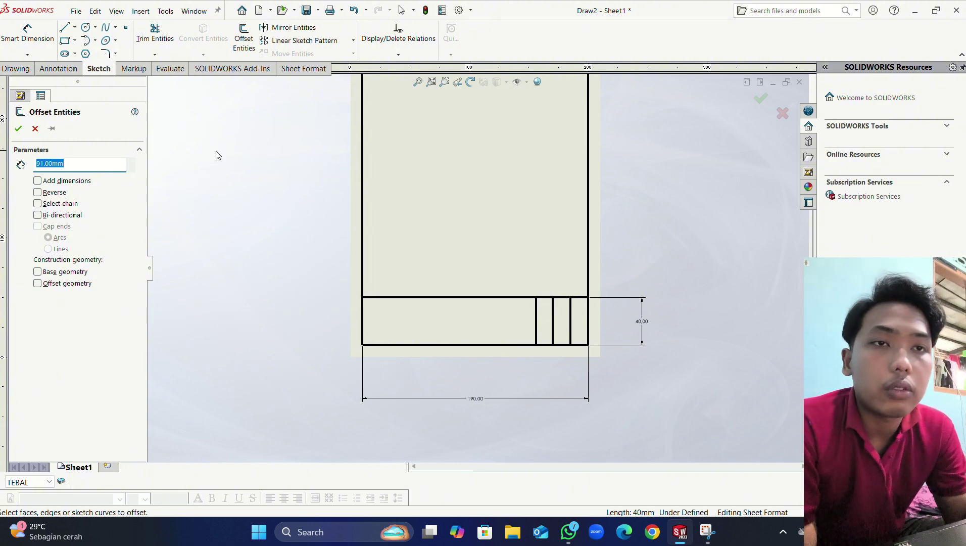
pyautogui.click(39, 192)
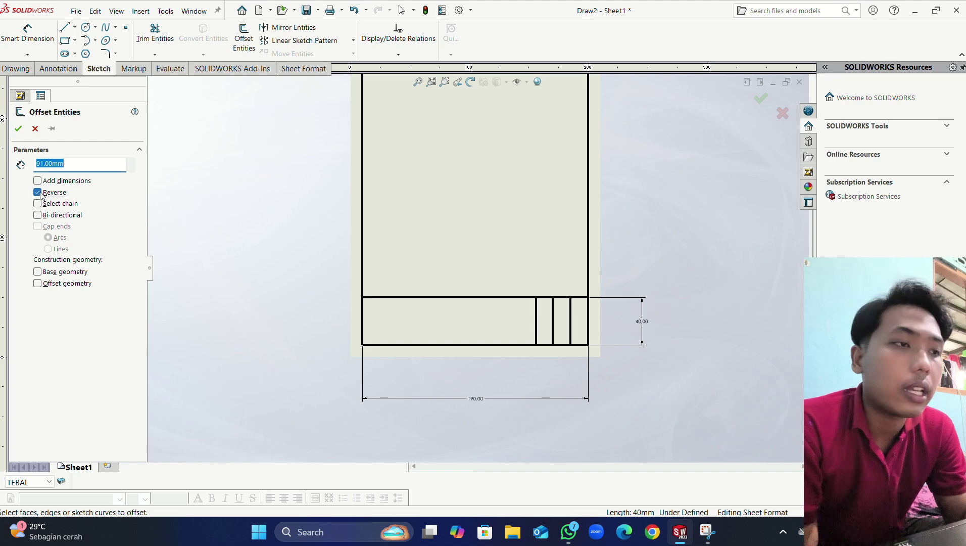
pyautogui.click(539, 319)
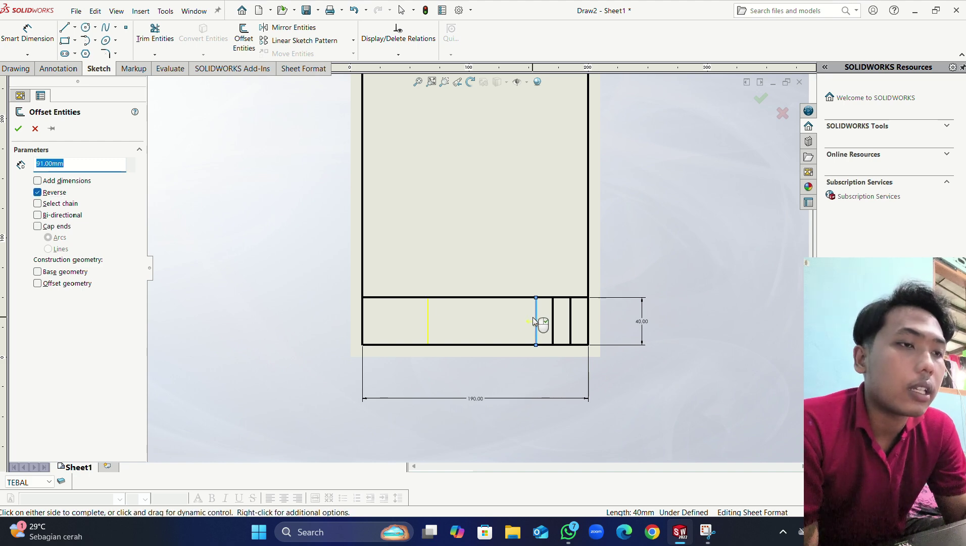
pyautogui.click(18, 129)
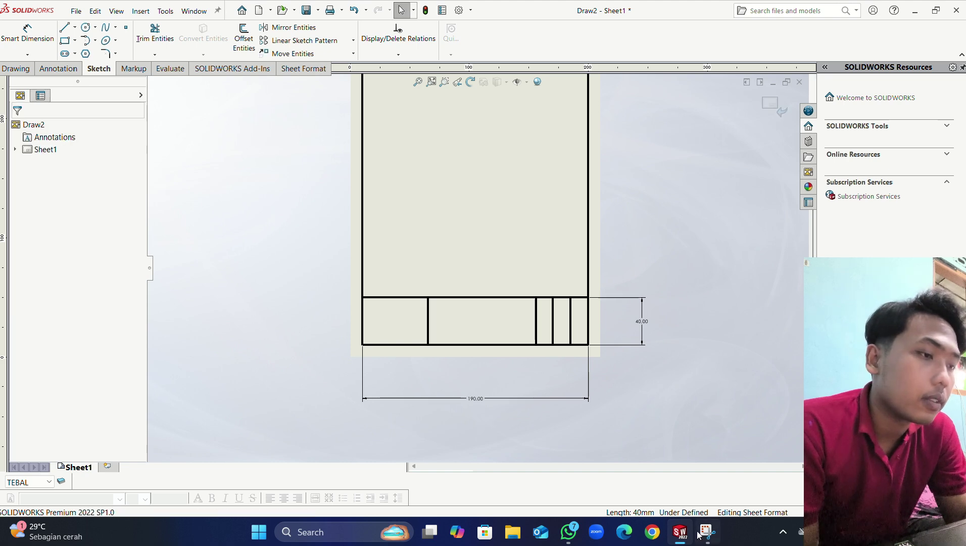
# Step: Compare the title block's vertical divider spacings with the reference image in WhatsApp
pyautogui.click(568, 531)
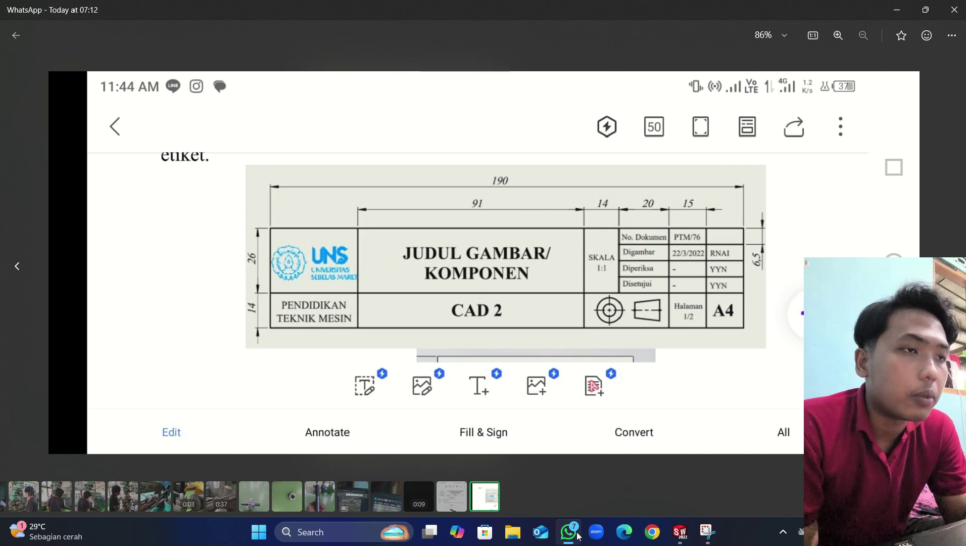
pyautogui.click(569, 531)
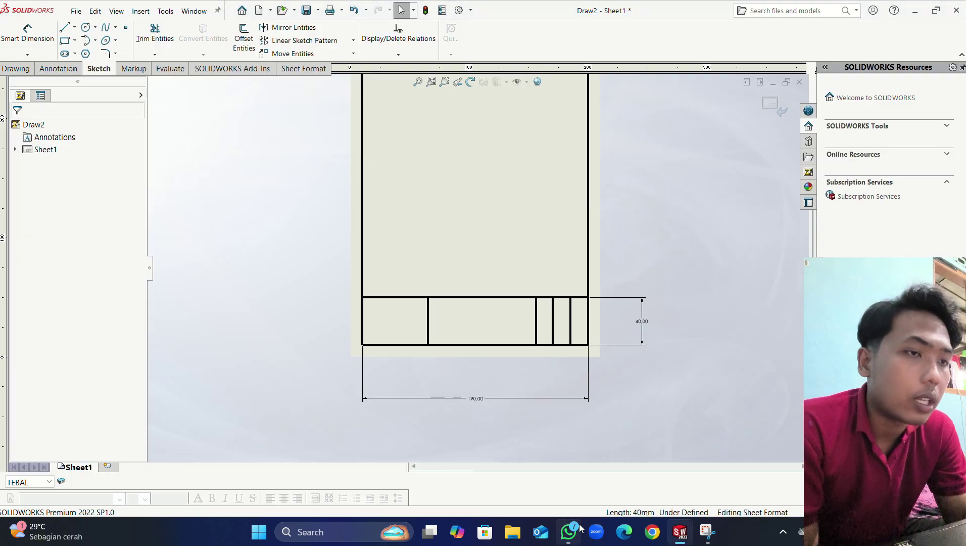
pyautogui.click(570, 531)
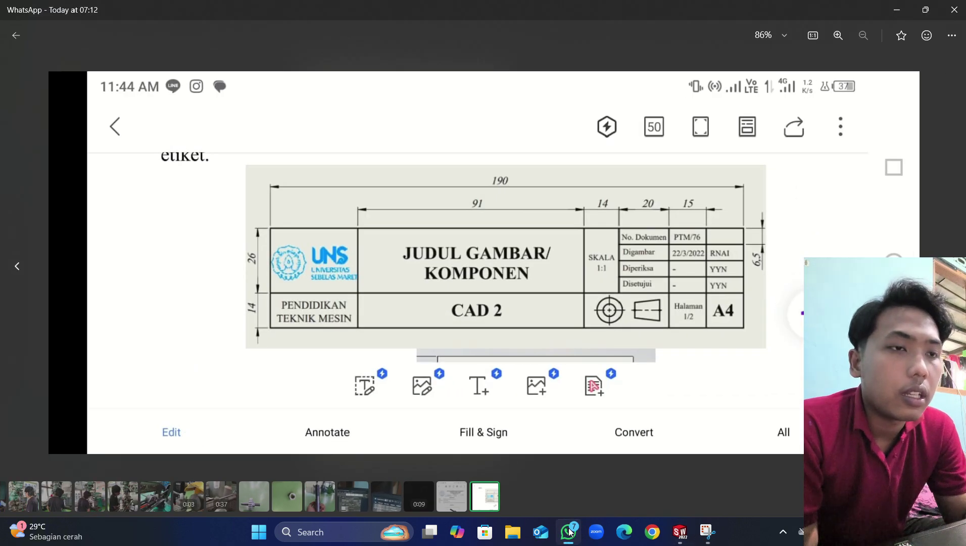
pyautogui.click(570, 531)
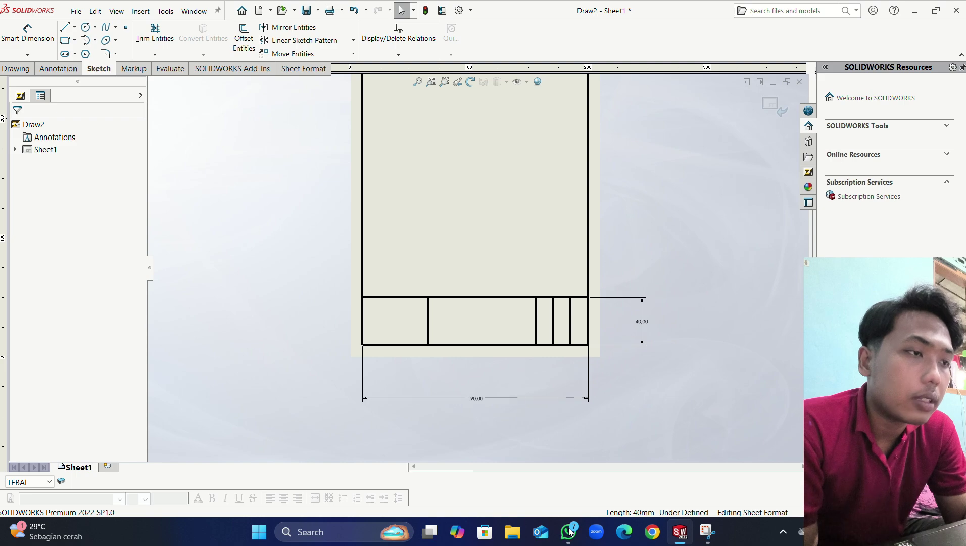
pyautogui.click(569, 532)
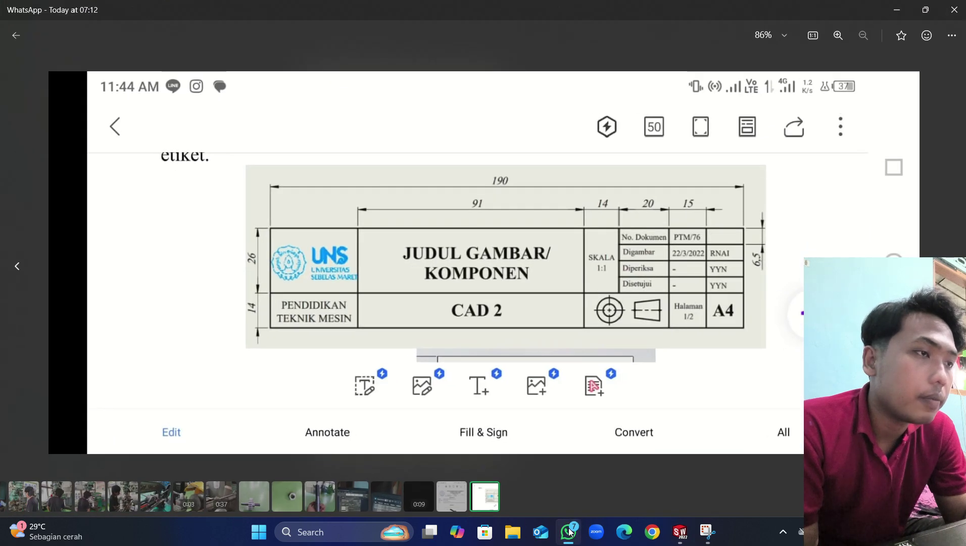
pyautogui.click(569, 532)
pyautogui.click(569, 531)
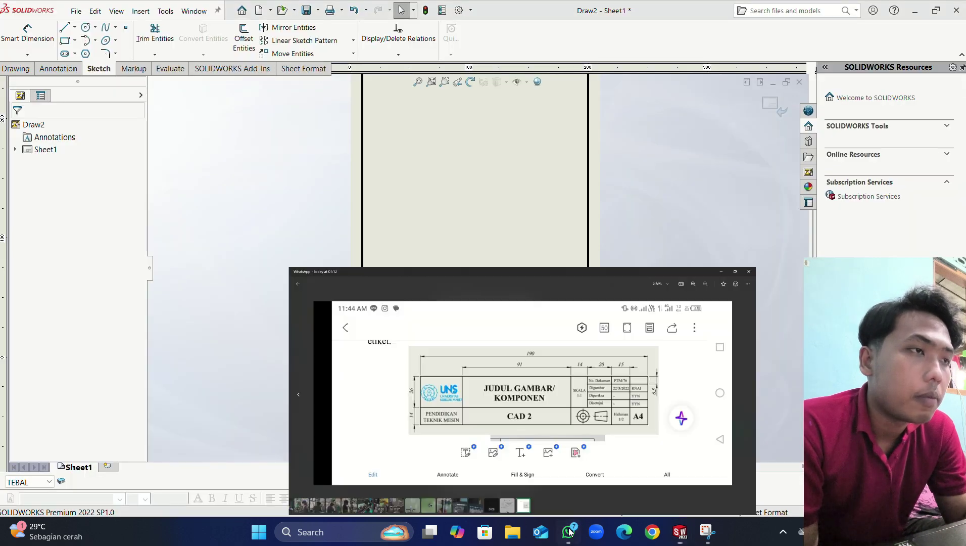
pyautogui.click(569, 532)
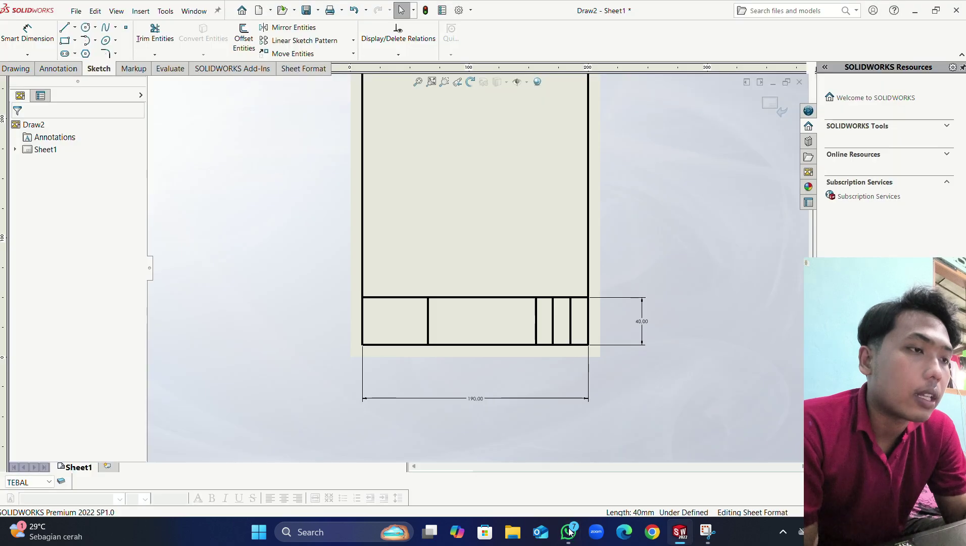
pyautogui.click(569, 531)
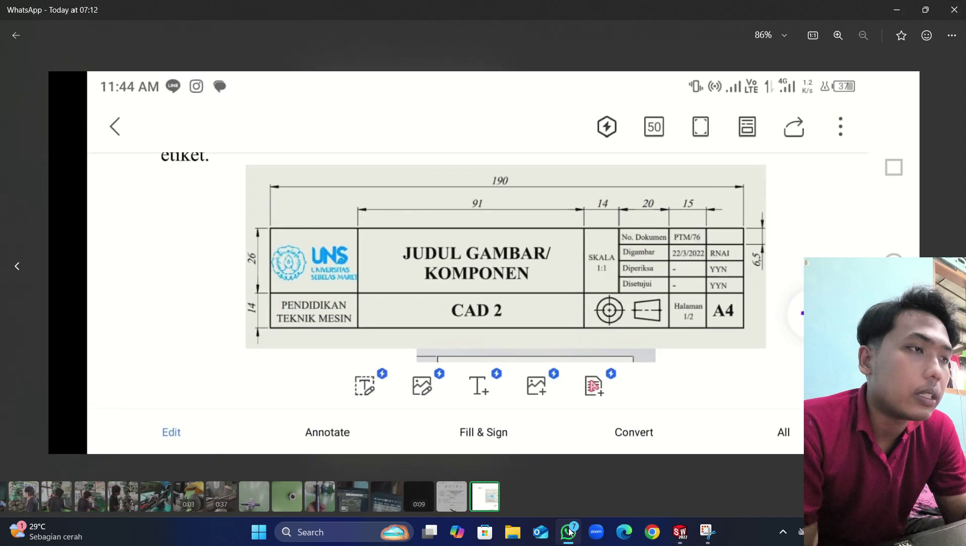
pyautogui.click(570, 532)
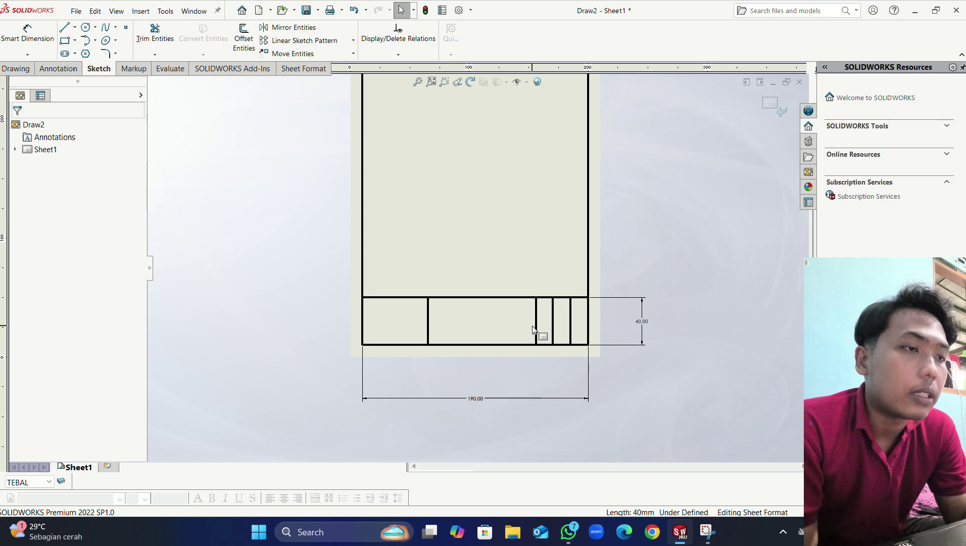
# Step: Delete the two leftmost vertical dividers inside the title block, made by the 14 mm and 91 mm offsets
pyautogui.click(535, 328)
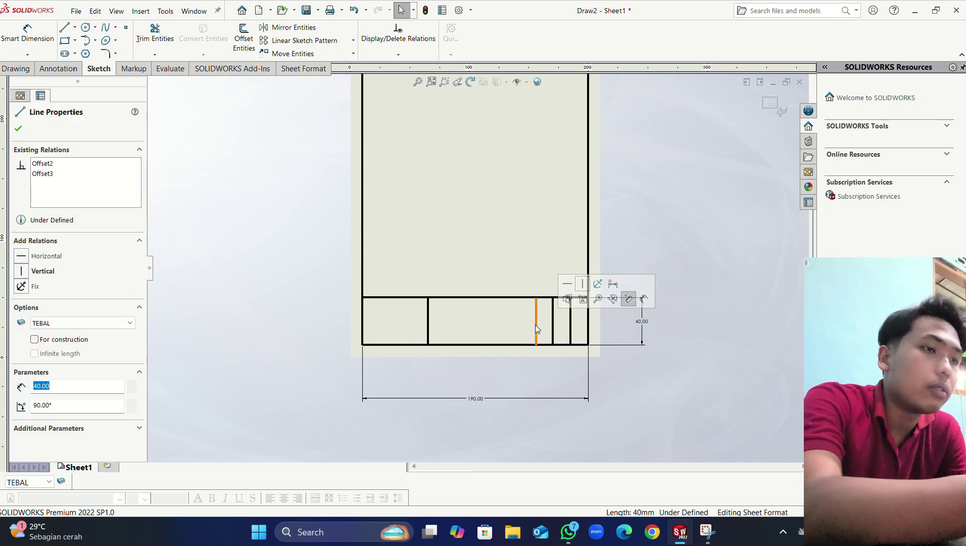
pyautogui.press('Delete')
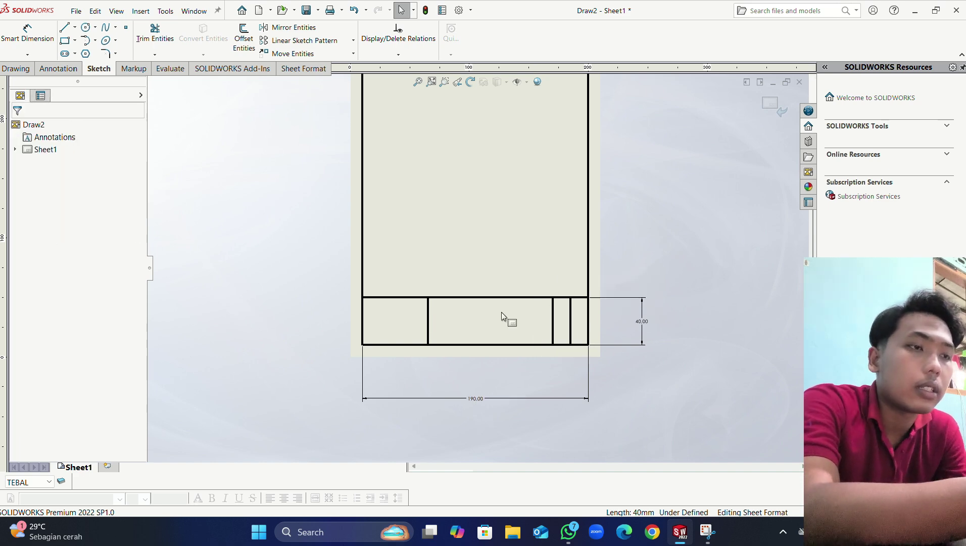
pyautogui.click(429, 313)
pyautogui.press('Delete')
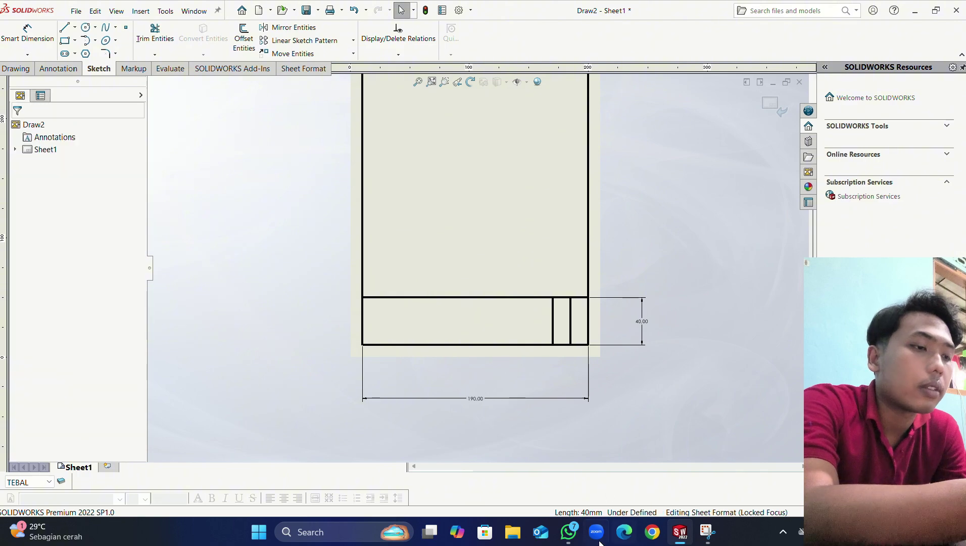
# Step: Check the WhatsApp reference image and offset the leftmost remaining title block divider 20 mm to the left in SOLIDWORKS
pyautogui.click(568, 531)
pyautogui.click(568, 531)
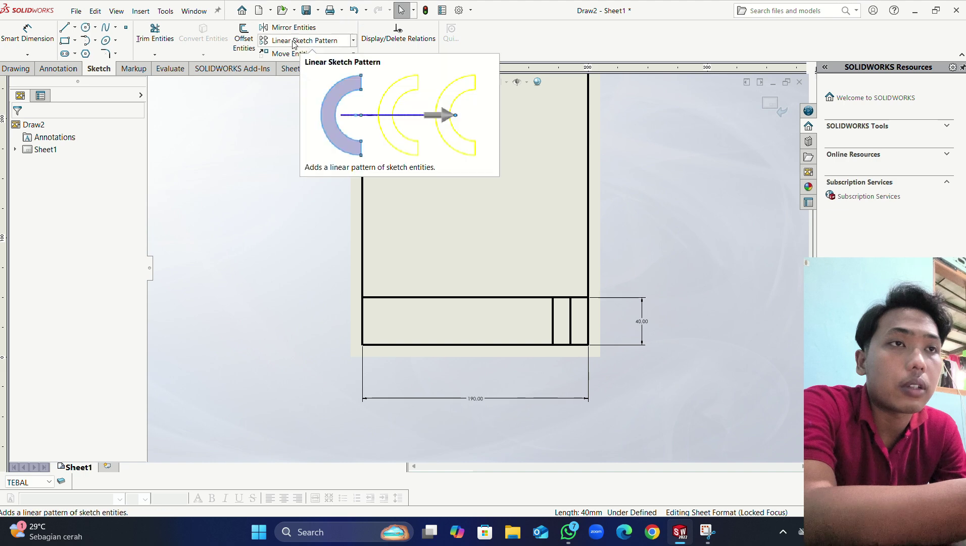
pyautogui.click(244, 43)
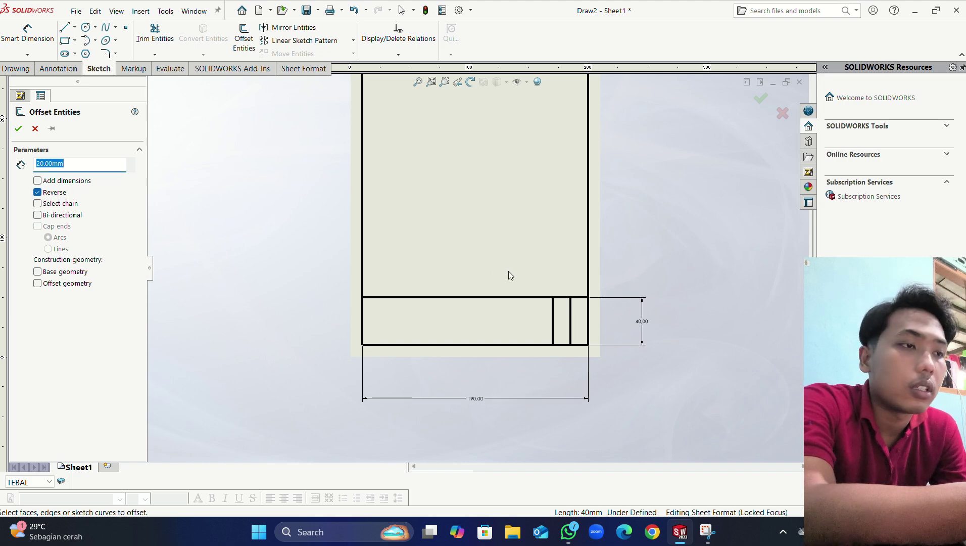
pyautogui.click(553, 327)
pyautogui.click(514, 320)
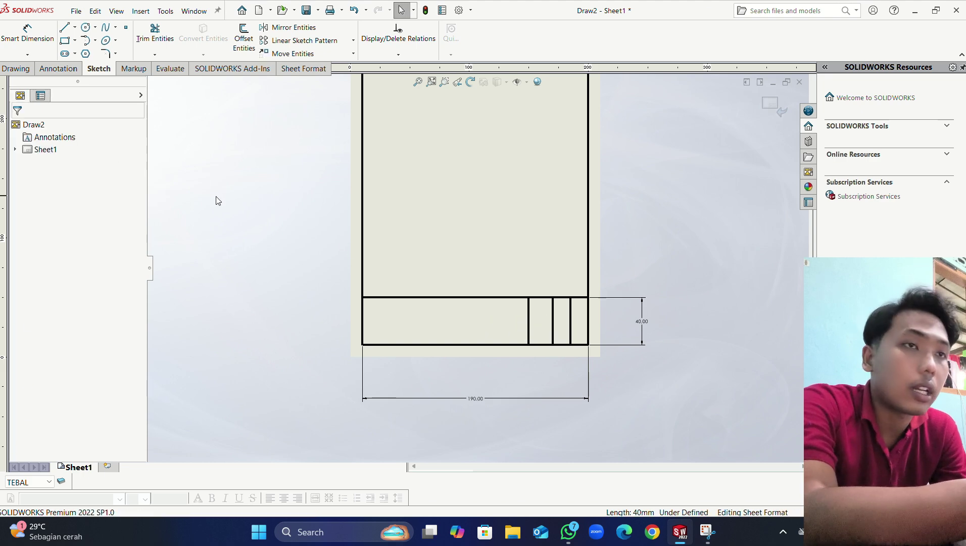
# Step: Offset the title block's leftmost vertical divider by 14 mm in the reversed direction
pyautogui.press('Return')
pyautogui.write('1')
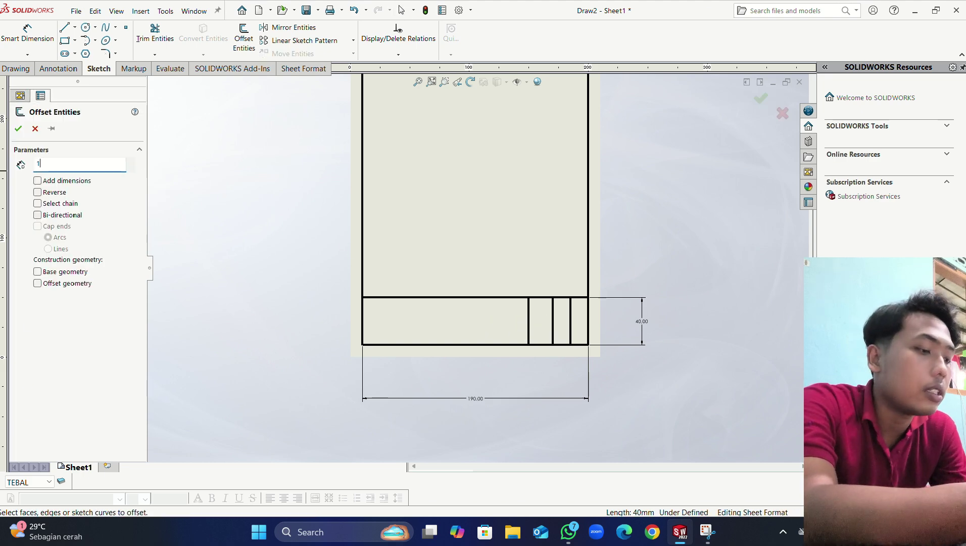
pyautogui.press('Return')
pyautogui.press('Return')
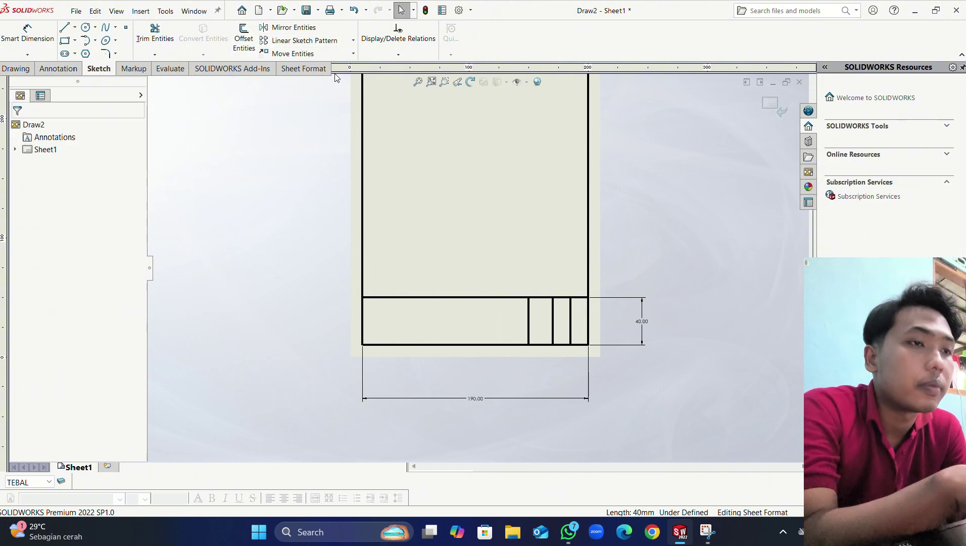
pyautogui.press('Return')
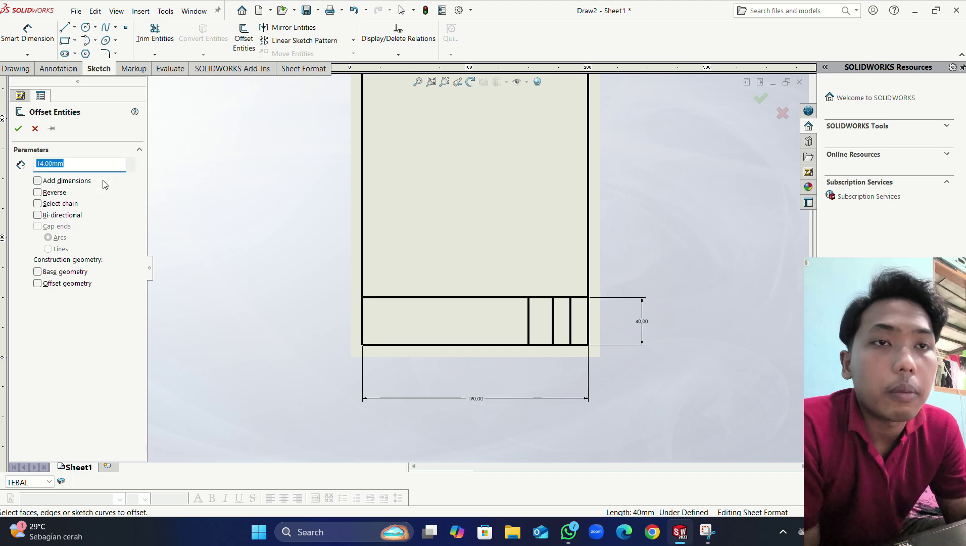
pyautogui.click(52, 192)
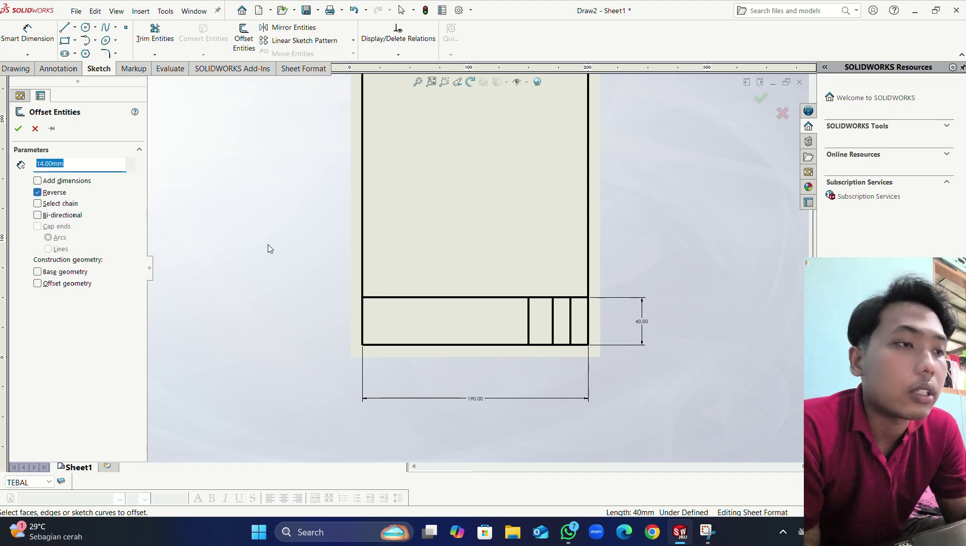
pyautogui.click(531, 324)
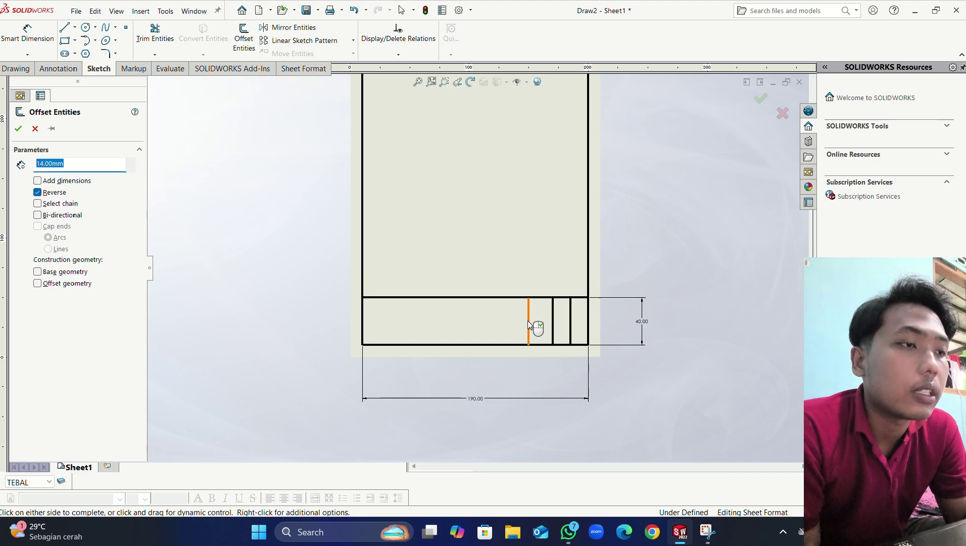
pyautogui.click(500, 320)
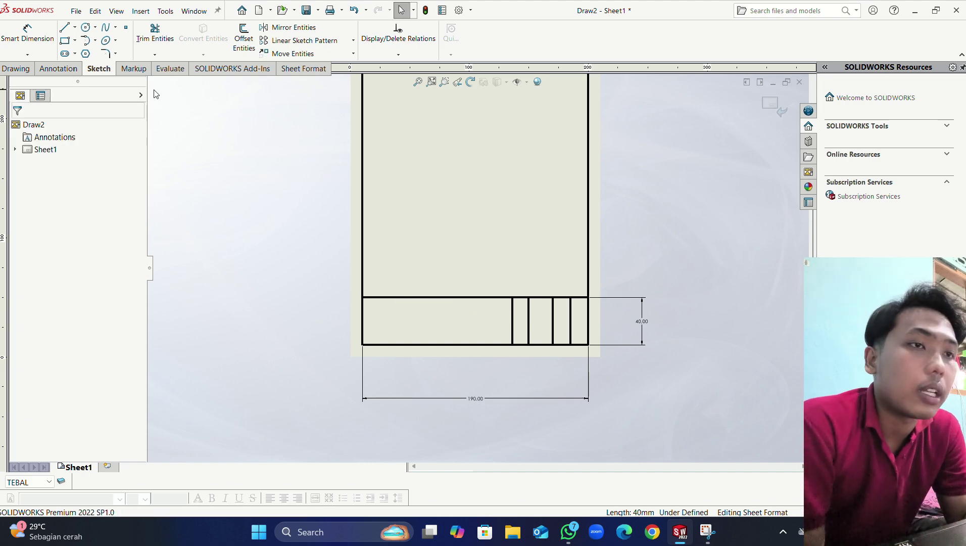
# Step: Offset the new leftmost divider a further 91 mm to the left to bound the drawing title cell
pyautogui.press('Return')
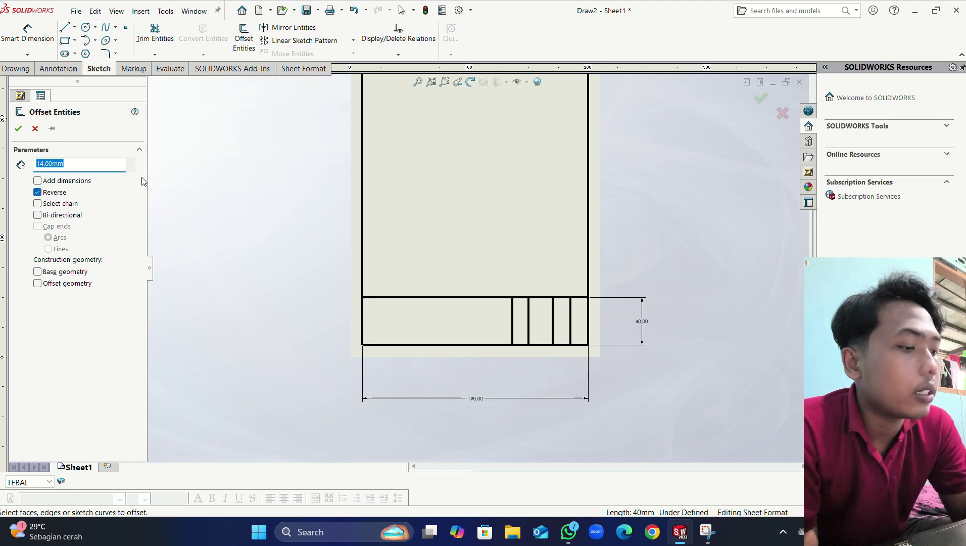
pyautogui.write('91')
pyautogui.press('Return')
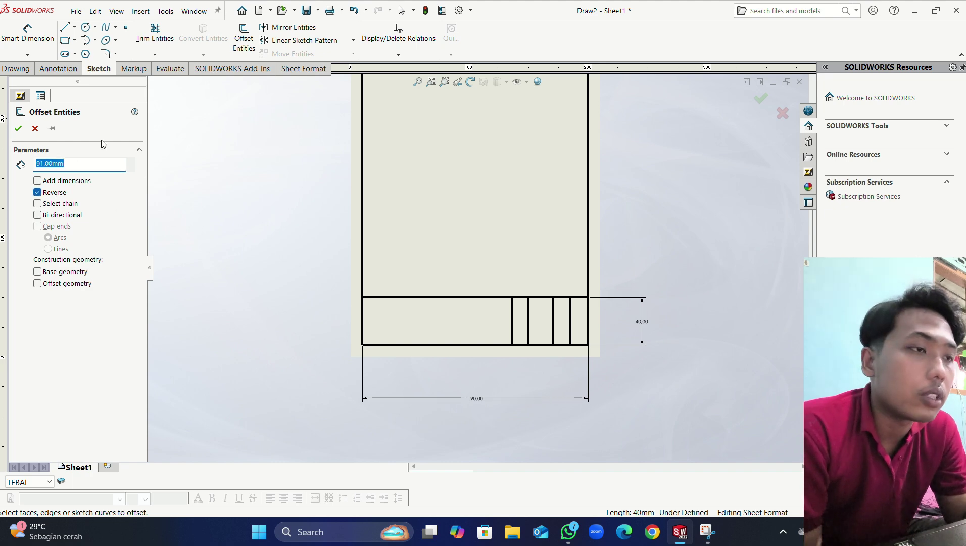
pyautogui.click(514, 320)
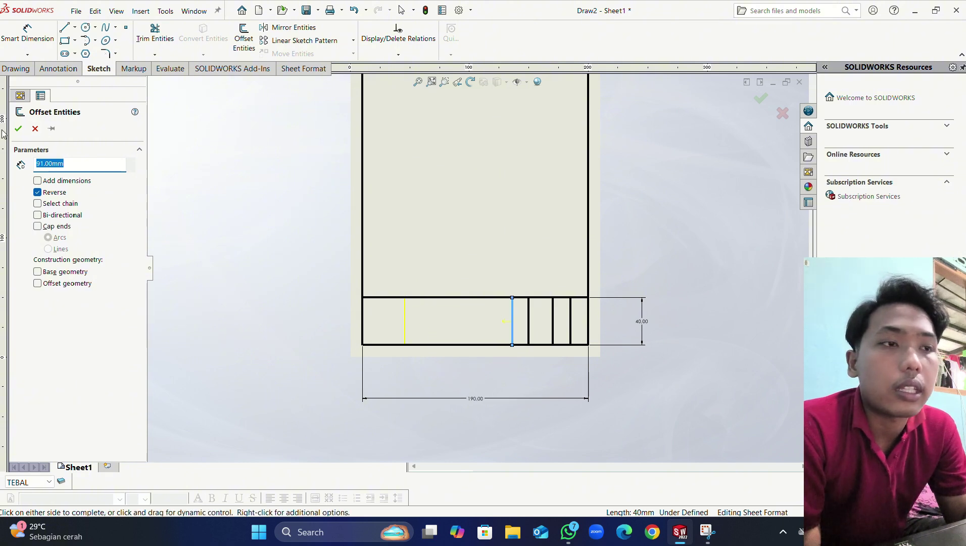
pyautogui.click(18, 129)
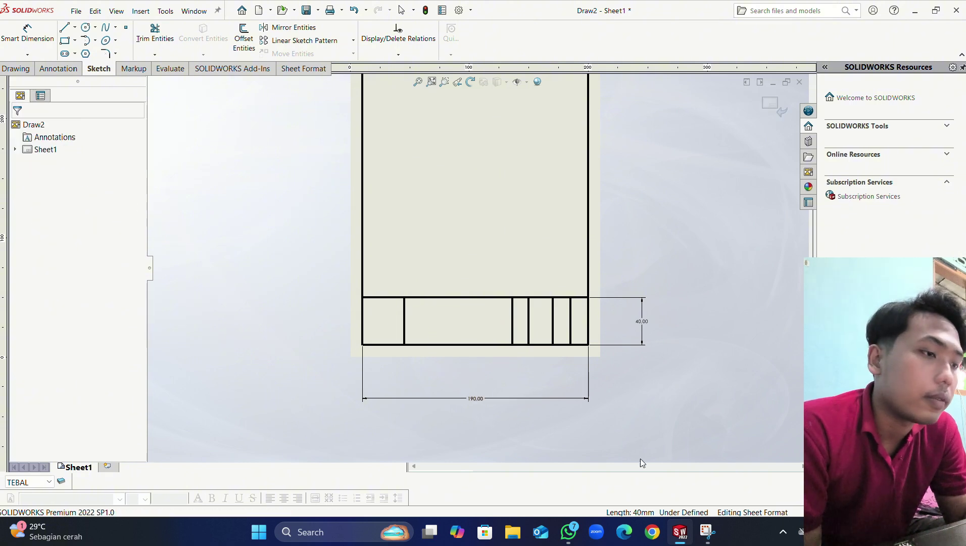
# Step: Check the row height in the WhatsApp reference image and set up a SOLIDWORKS linear sketch pattern with 1 X instance and 5 Y instances spaced 6.5 mm
pyautogui.click(569, 533)
pyautogui.click(568, 533)
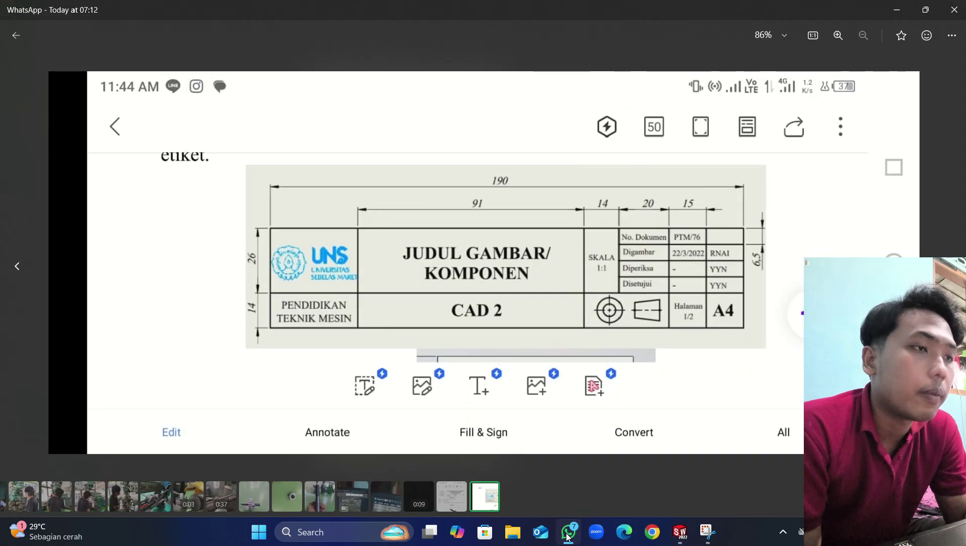
pyautogui.click(568, 533)
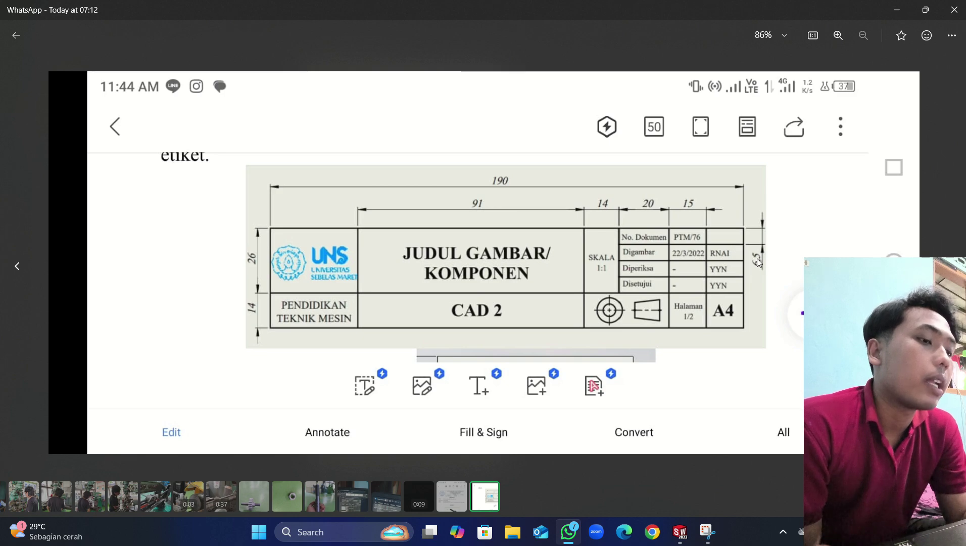
pyautogui.click(571, 531)
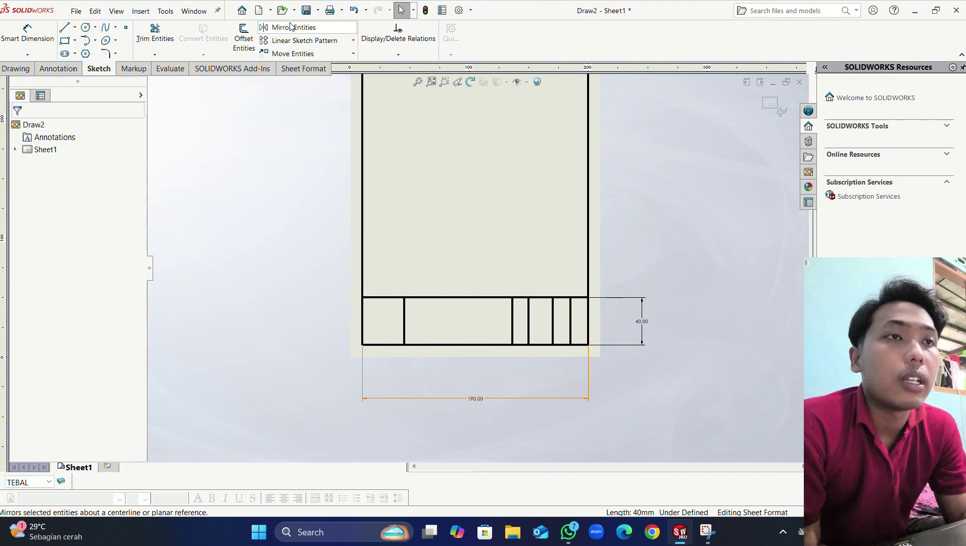
pyautogui.click(303, 41)
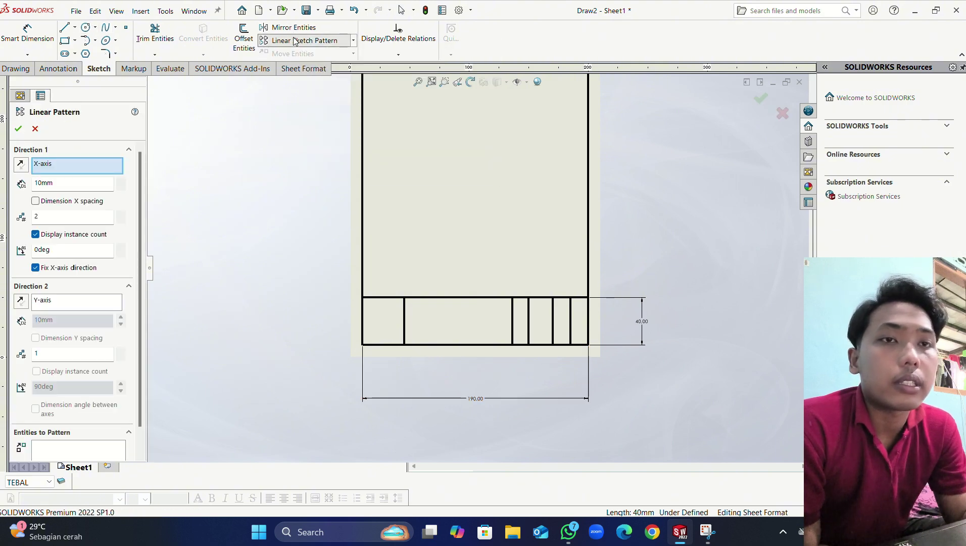
pyautogui.doubleClick(42, 215)
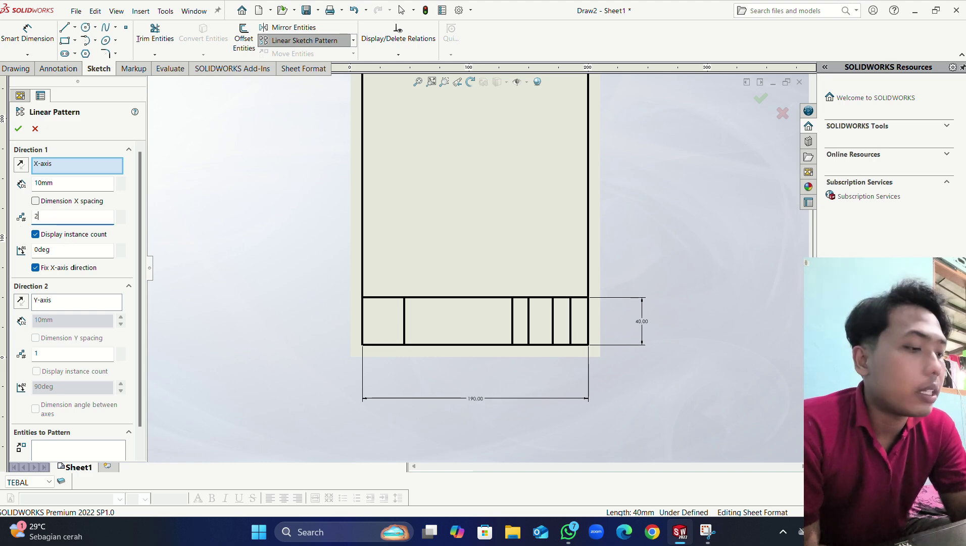
pyautogui.write('1')
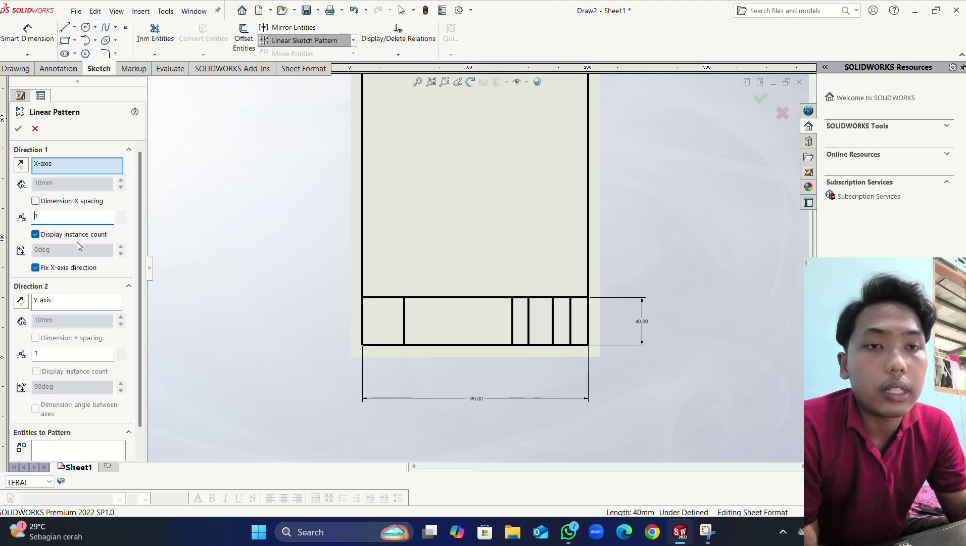
pyautogui.scroll(-1, 77, 245)
pyautogui.doubleClick(37, 326)
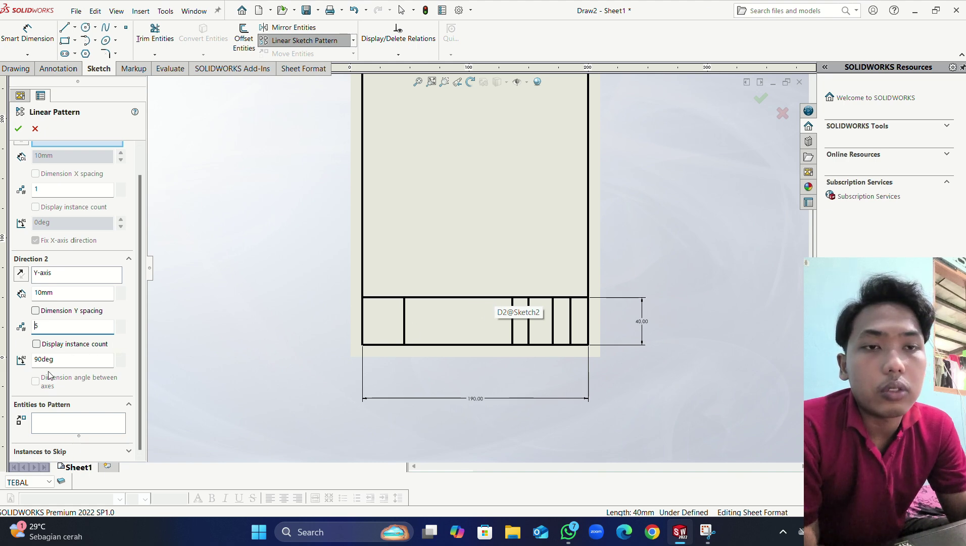
pyautogui.click(59, 293)
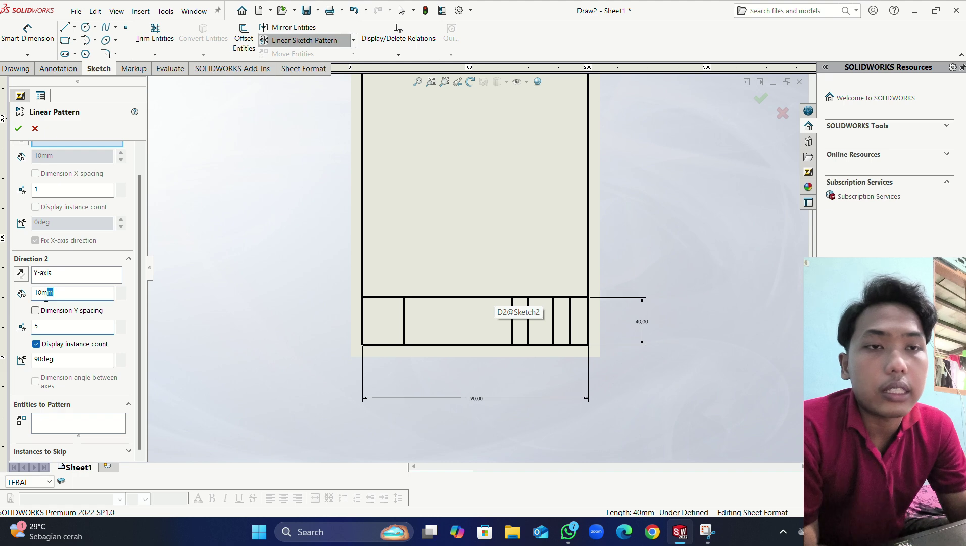
pyautogui.write('6.5mm')
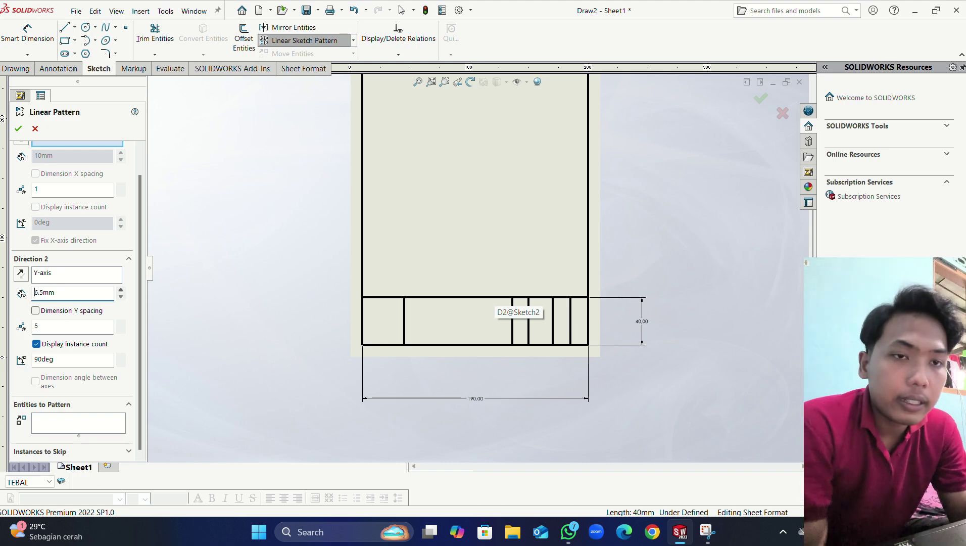
# Step: Pattern the title block's top horizontal line with the Y direction flipped downward, and apply the pattern
pyautogui.click(57, 422)
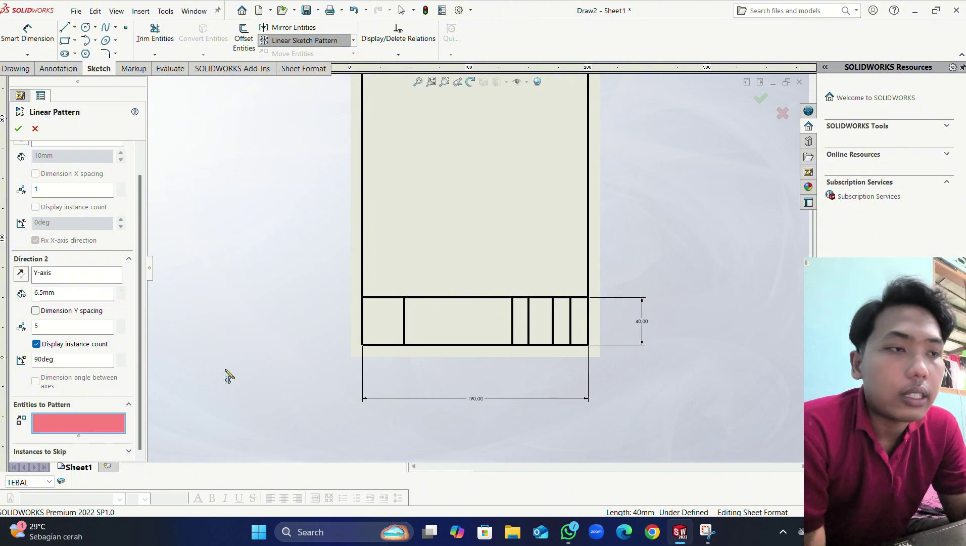
pyautogui.click(490, 298)
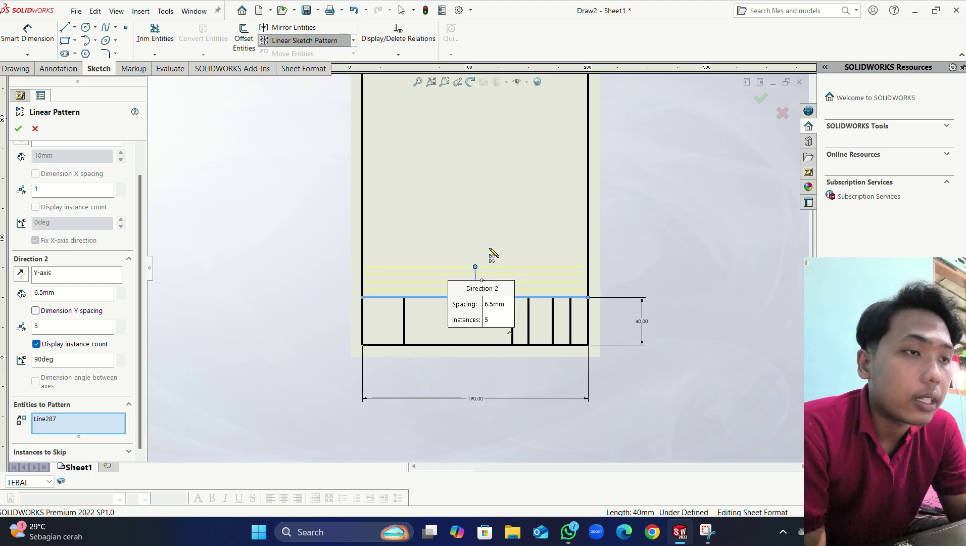
pyautogui.scroll(-2, 490, 255)
pyautogui.scroll(-2, 447, 268)
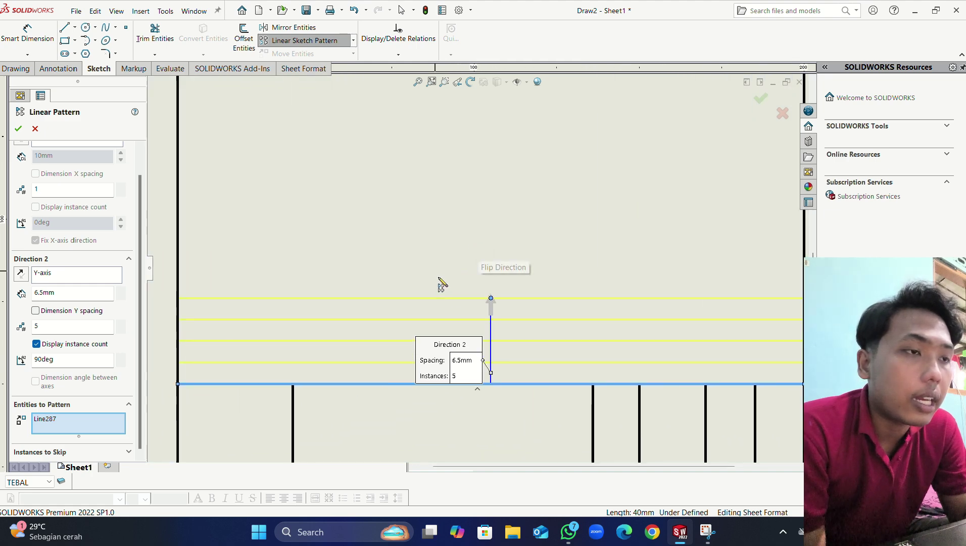
pyautogui.click(494, 309)
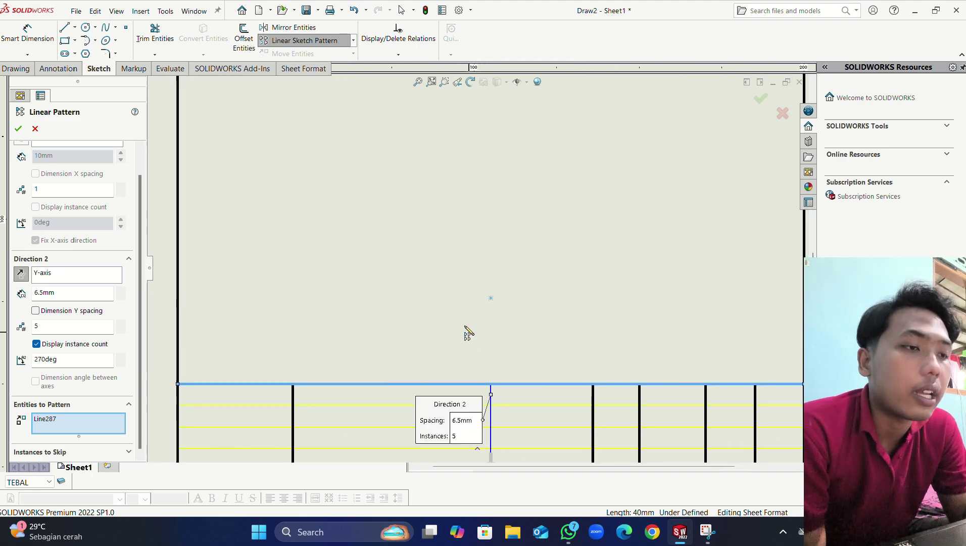
pyautogui.scroll(5, 457, 323)
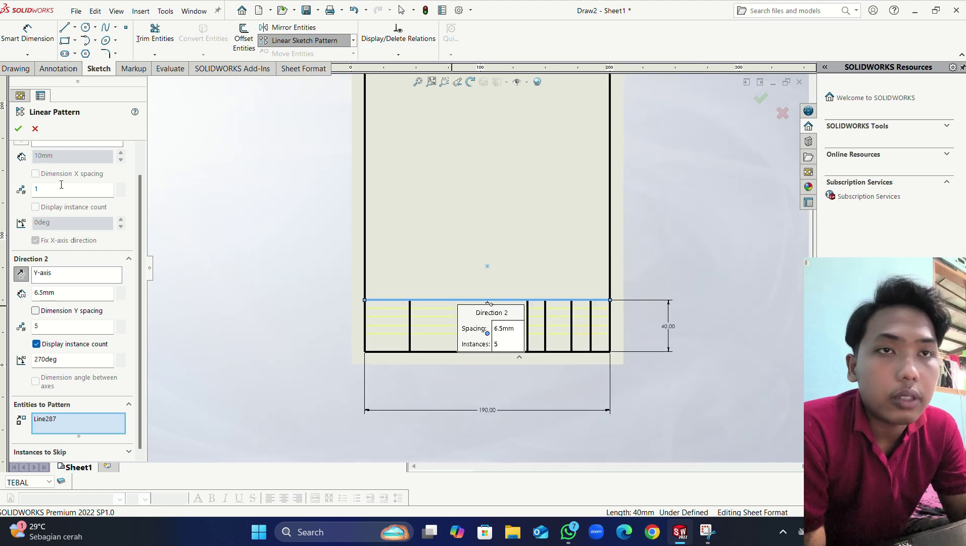
pyautogui.click(19, 130)
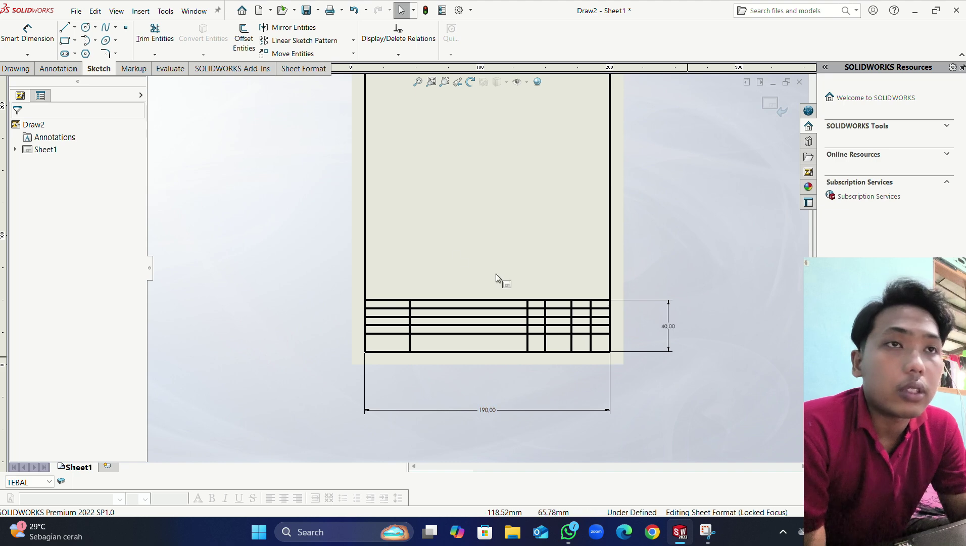
# Step: Compare against the WhatsApp reference image and trim the title block's third divider from the right below the lowest row line in SOLIDWORKS
pyautogui.click(155, 35)
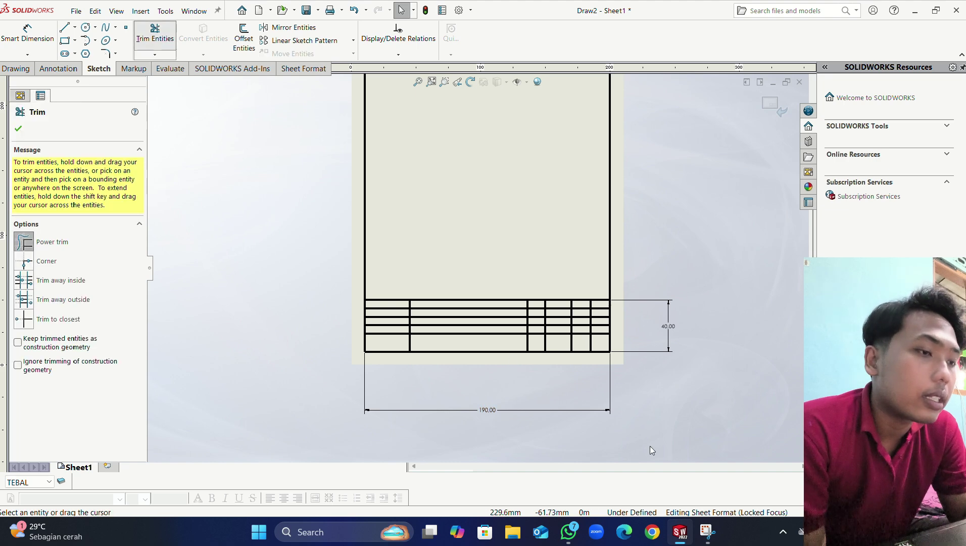
pyautogui.click(569, 530)
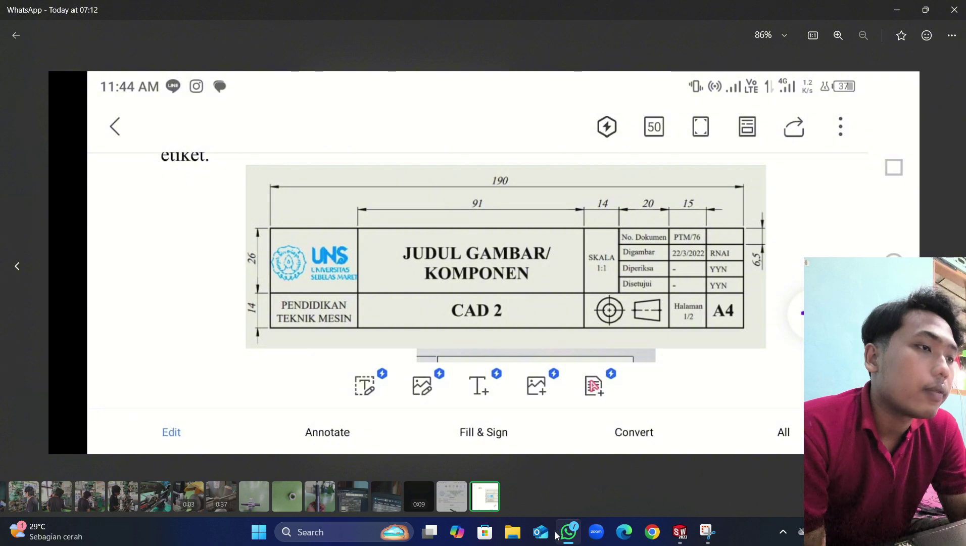
pyautogui.click(558, 533)
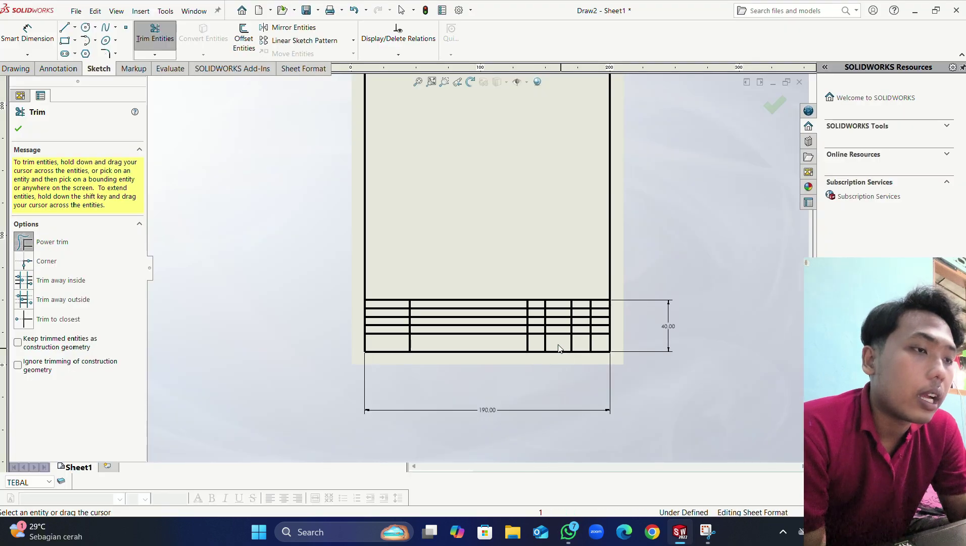
pyautogui.moveTo(534, 347); pyautogui.dragTo(558, 346)
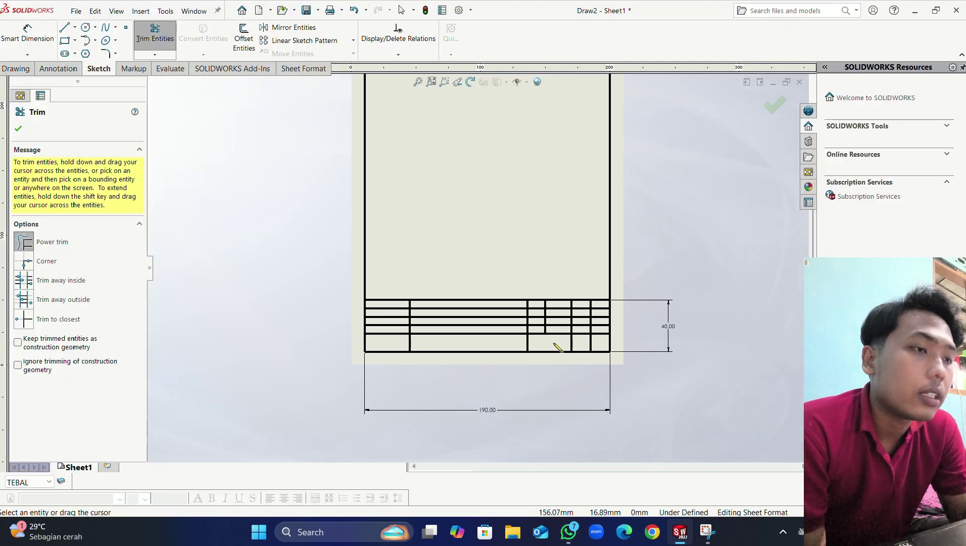
pyautogui.click(568, 533)
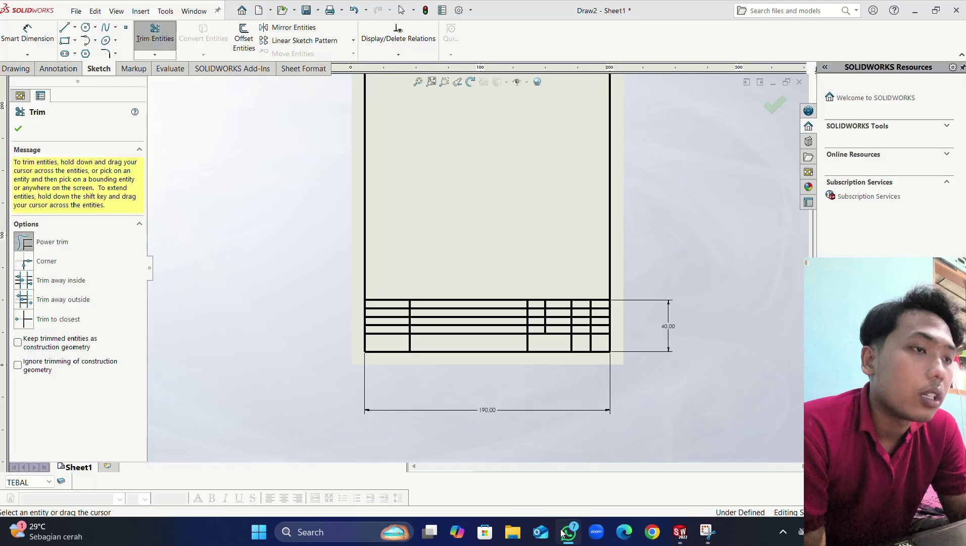
pyautogui.click(568, 531)
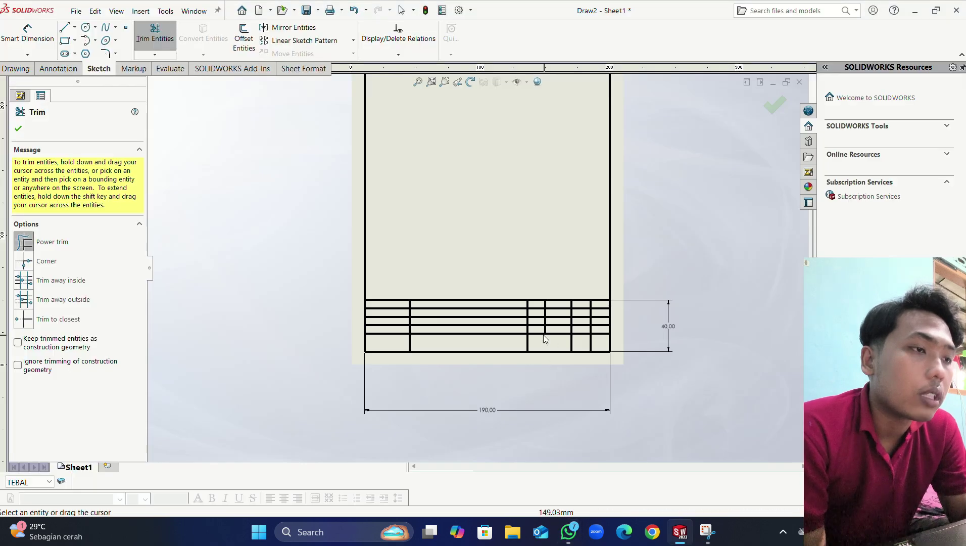
pyautogui.scroll(-3, 540, 330)
pyautogui.click(569, 537)
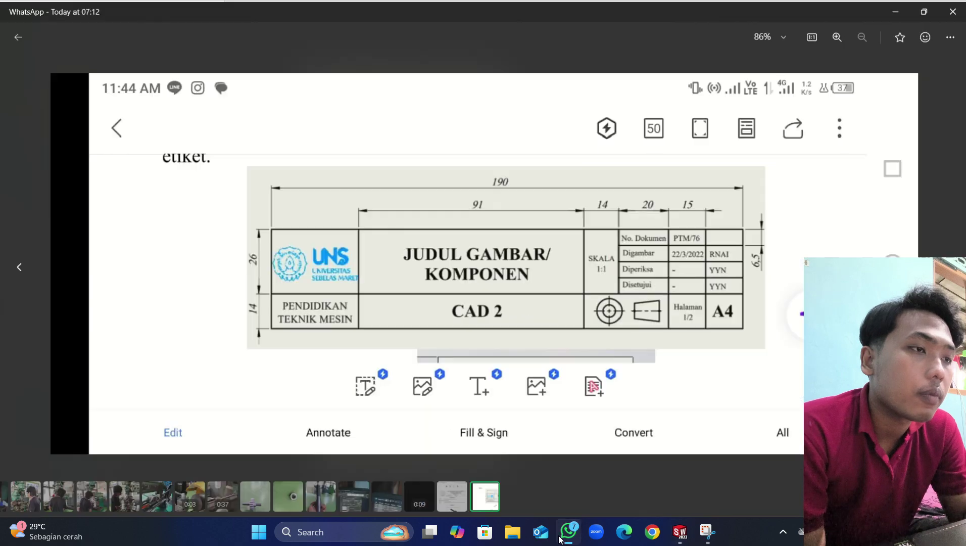
pyautogui.click(568, 531)
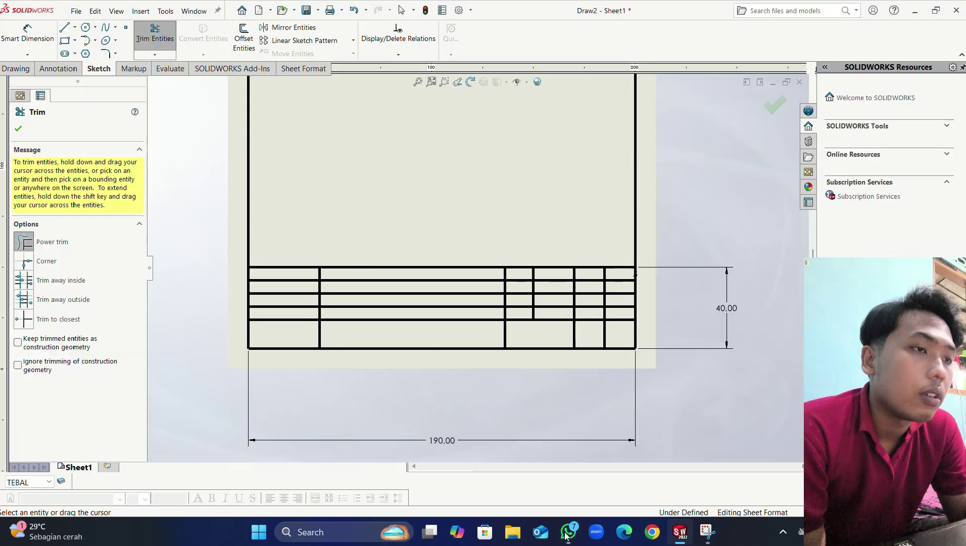
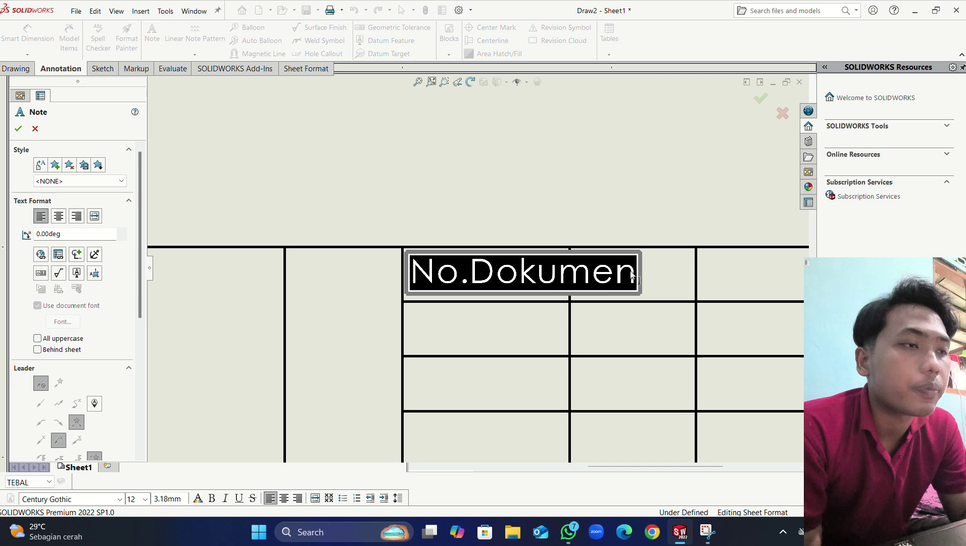
# Step: Set the No.Dokumen note's font to ISOCPEUR with its height specified as 12 points, and finish the note
pyautogui.rightClick(554, 273)
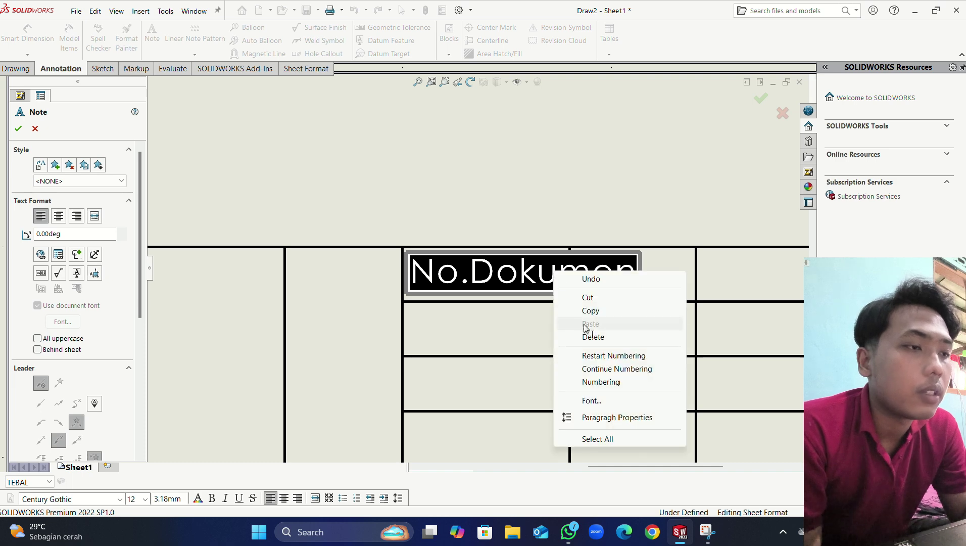
pyautogui.click(587, 399)
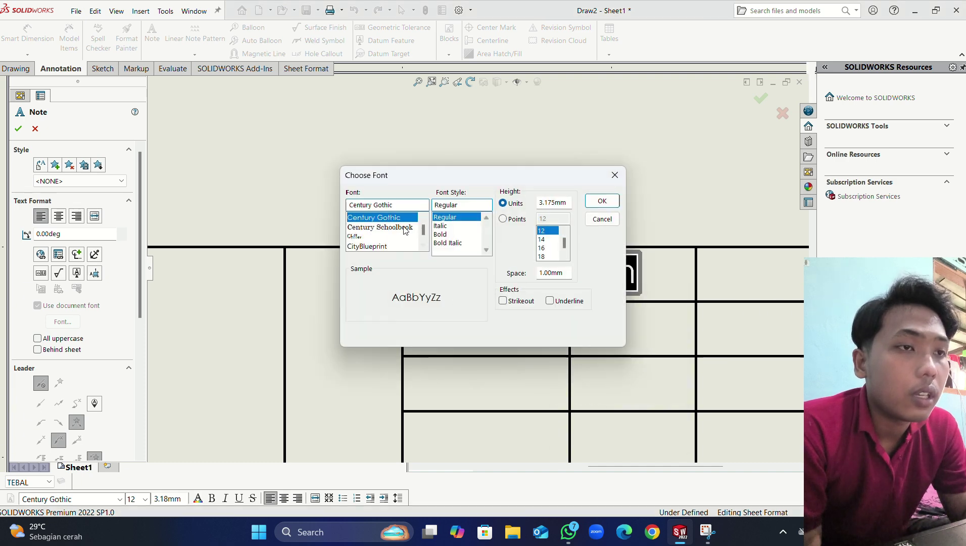
pyautogui.moveTo(399, 201); pyautogui.dragTo(348, 205)
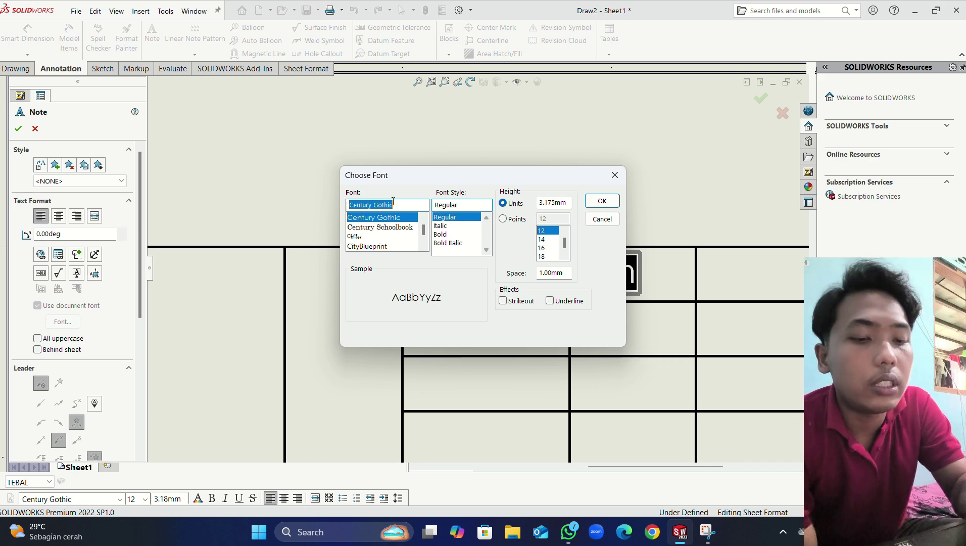
pyautogui.write('iso')
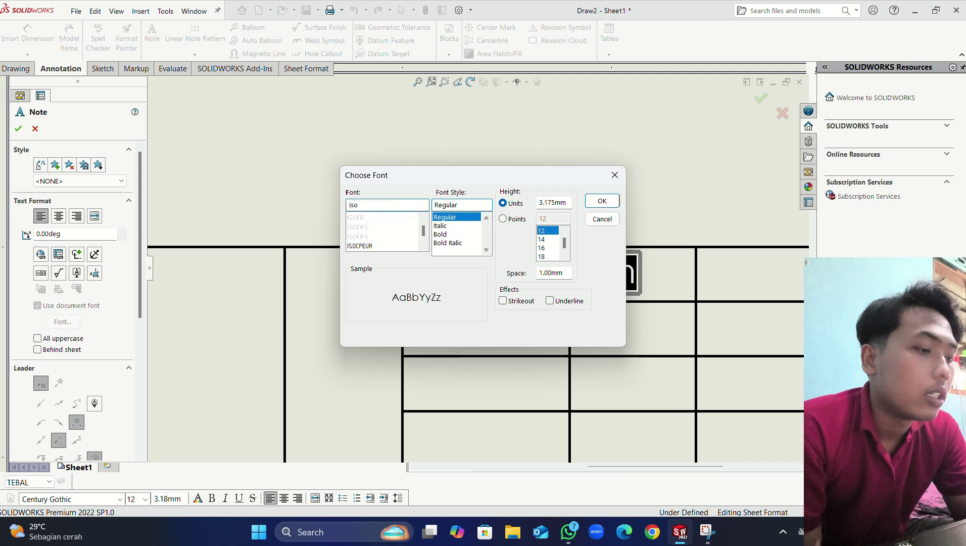
pyautogui.click(388, 245)
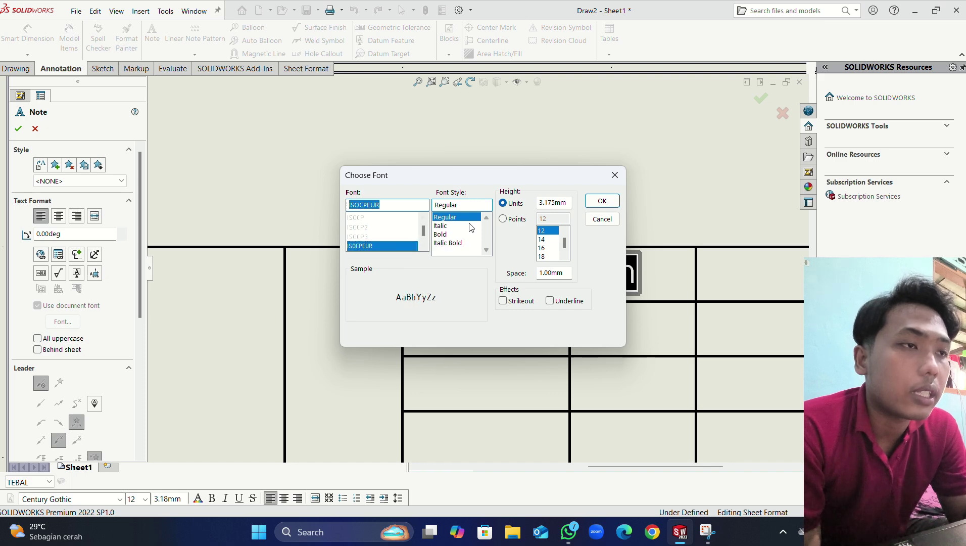
pyautogui.click(503, 220)
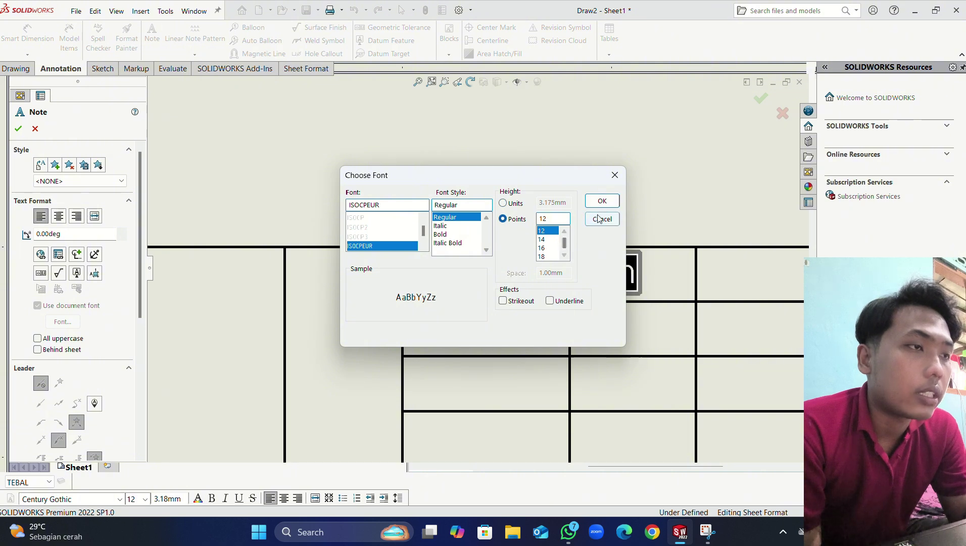
pyautogui.click(602, 200)
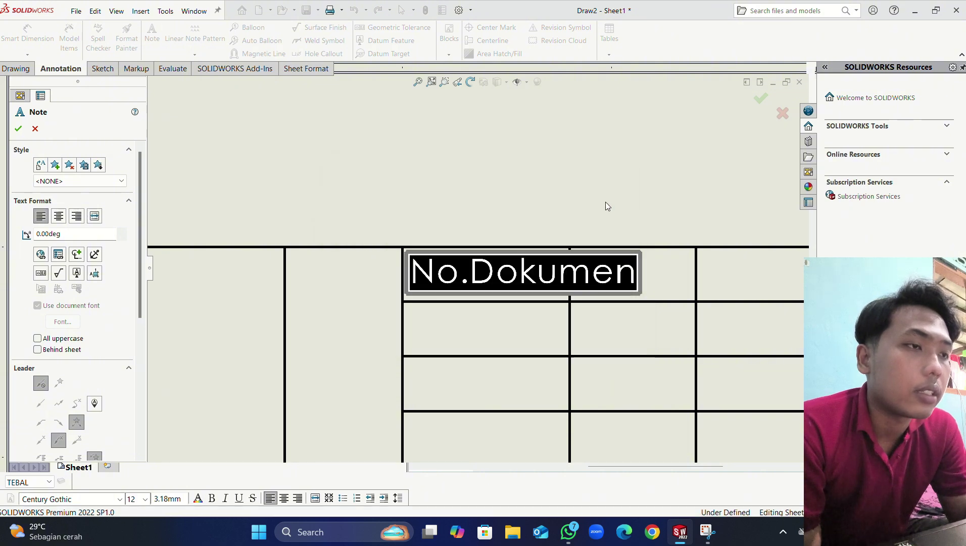
pyautogui.click(605, 201)
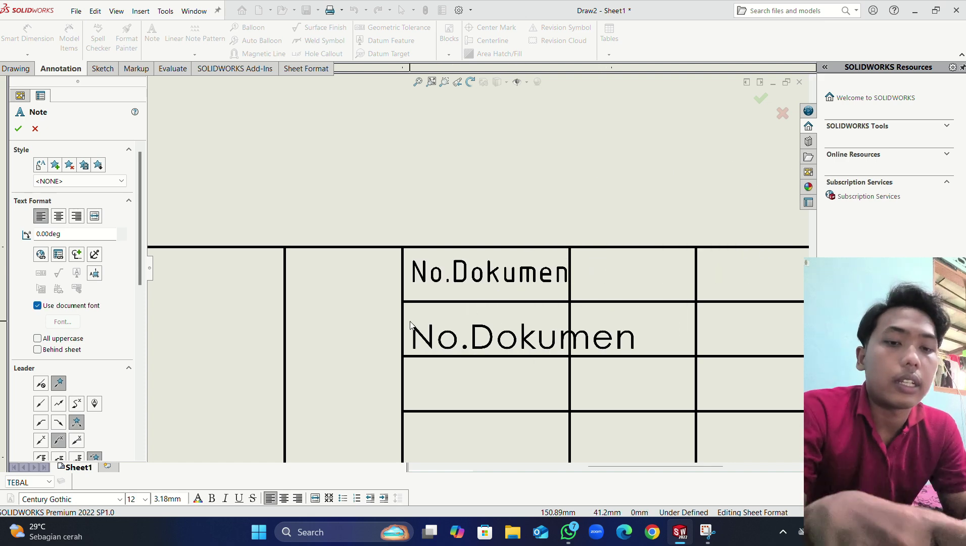
pyautogui.press('Escape')
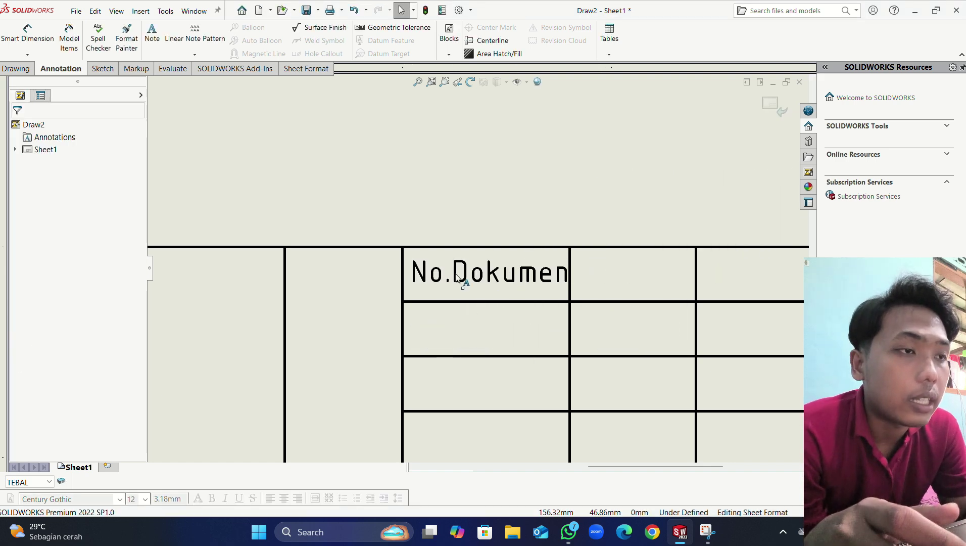
pyautogui.click(513, 251)
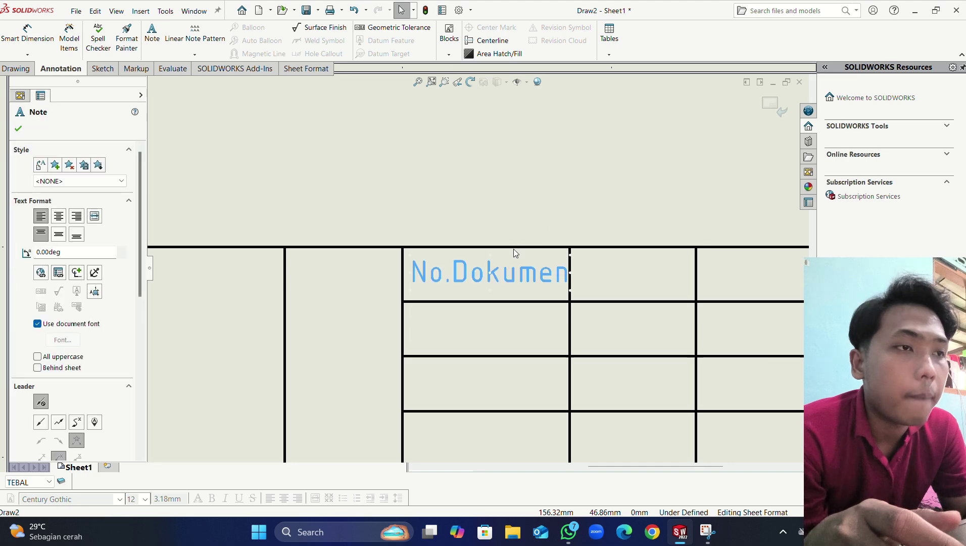
pyautogui.click(636, 174)
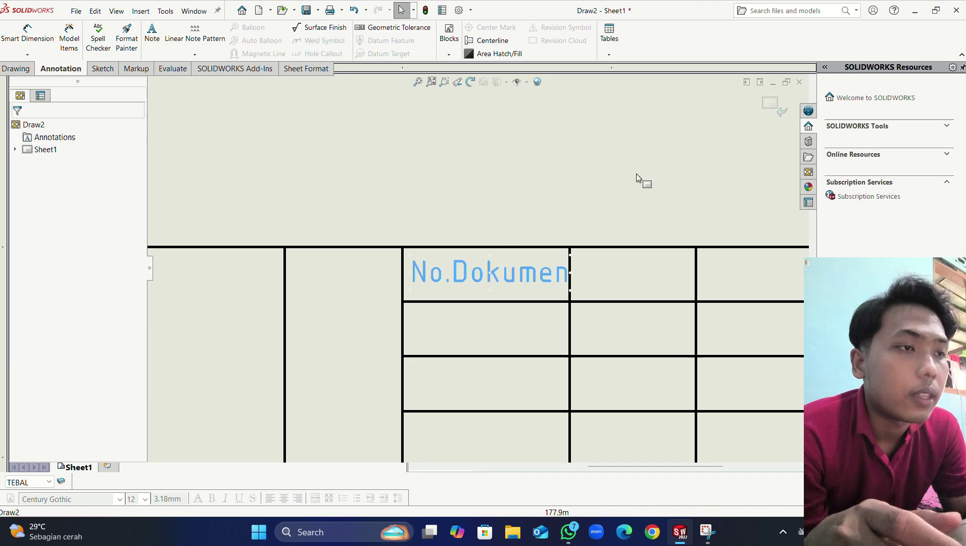
# Step: Copy the No.Dokumen note into the second row of the title block and align it under the original
pyautogui.click(530, 275)
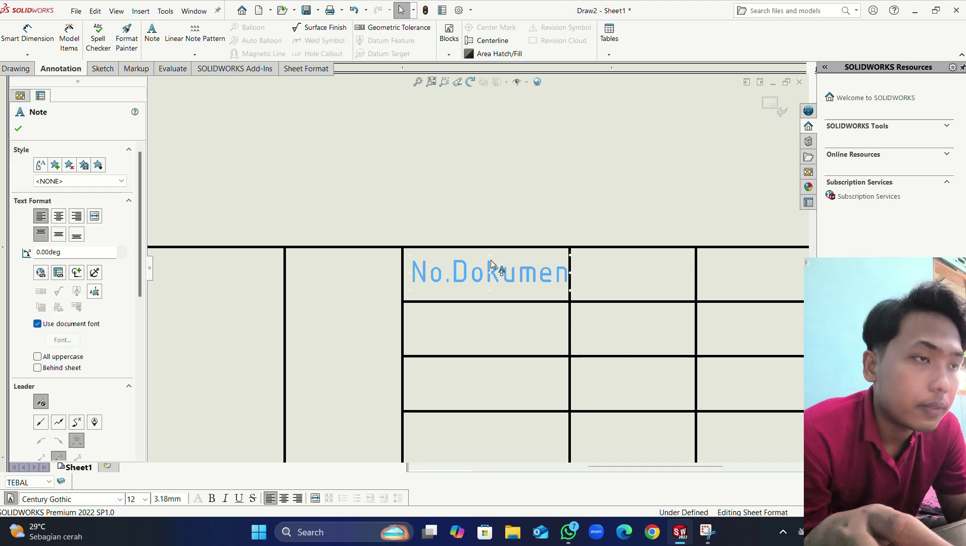
pyautogui.click(476, 329)
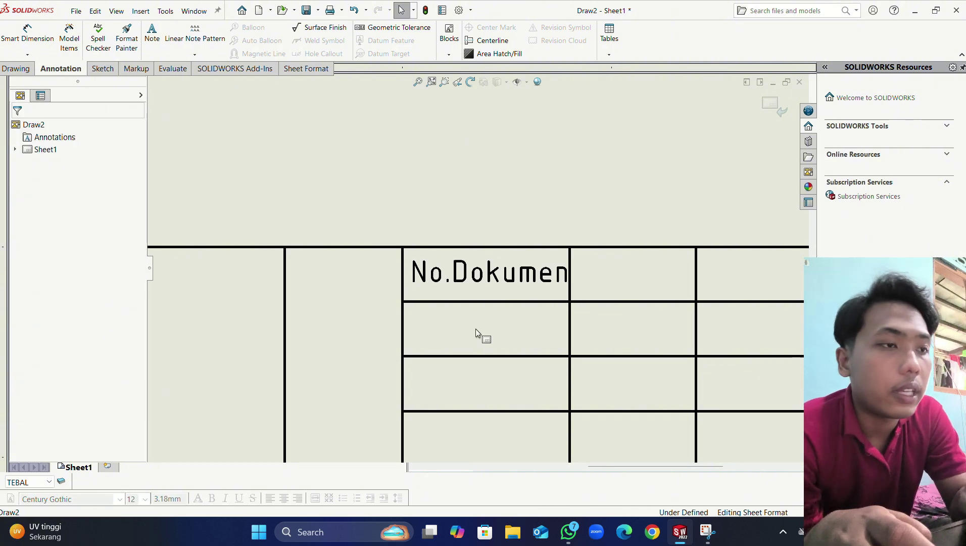
pyautogui.write('No.Dokumen')
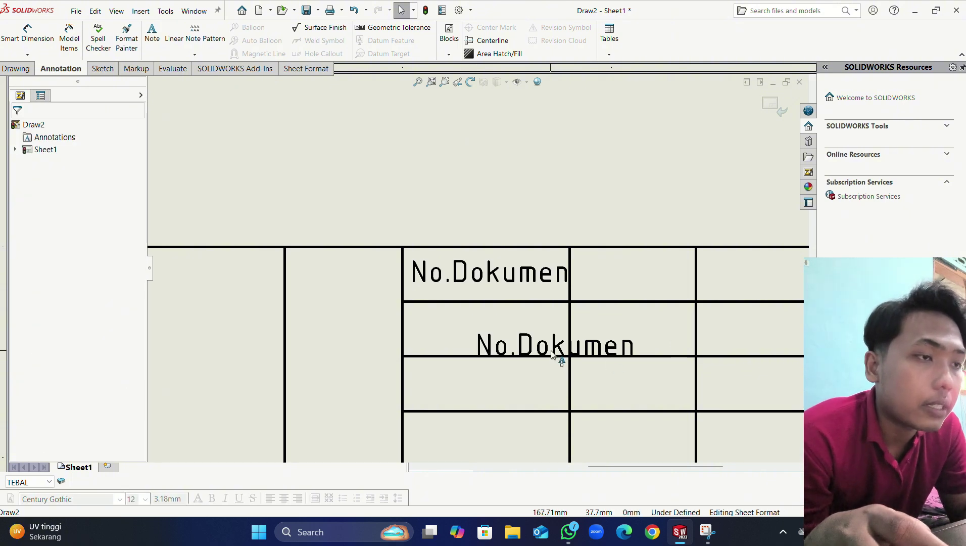
pyautogui.moveTo(552, 353); pyautogui.dragTo(485, 337)
# Step: Check the WhatsApp reference image and change the second-row note's text to Digambar in SOLIDWORKS, keeping the ISOCPEUR font
pyautogui.click(576, 529)
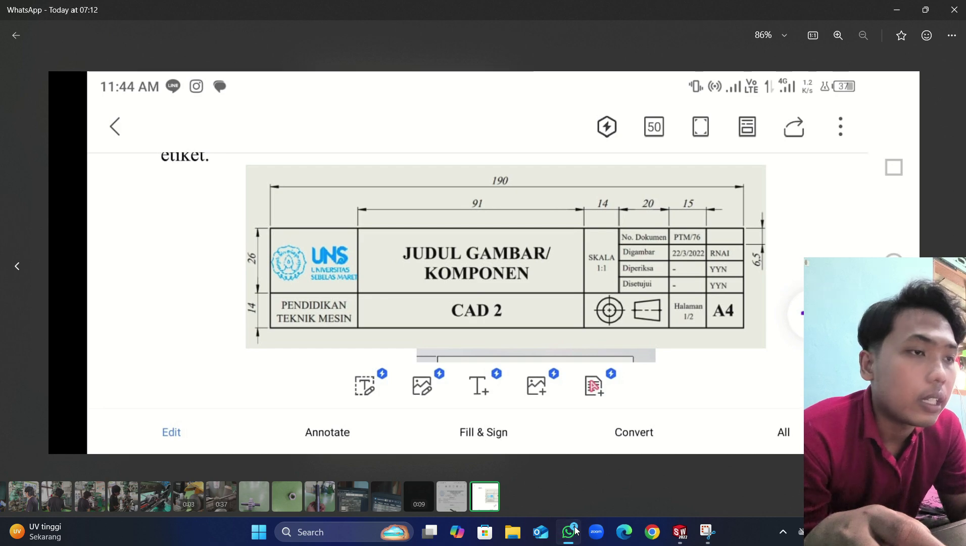
pyautogui.click(576, 529)
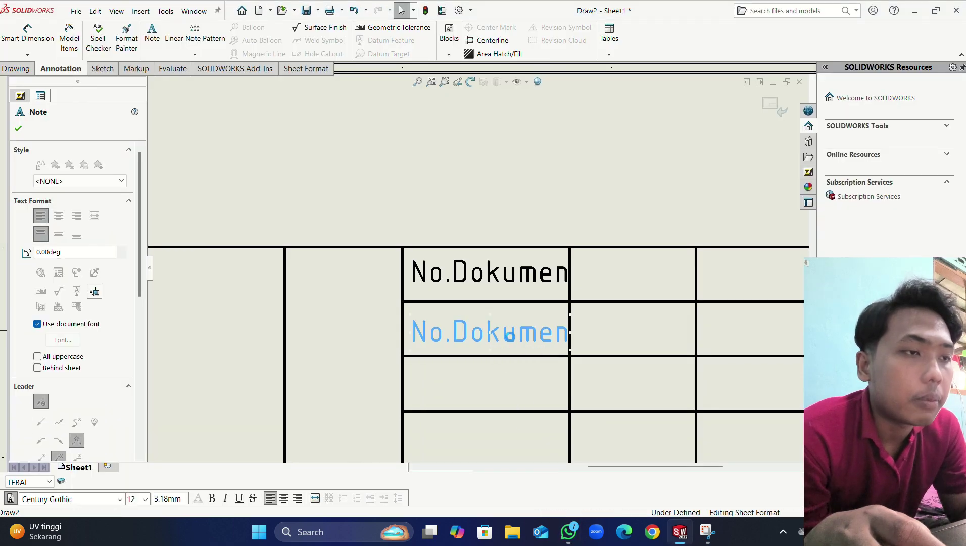
pyautogui.doubleClick(510, 337)
pyautogui.hotkey('ctrl', 'c')
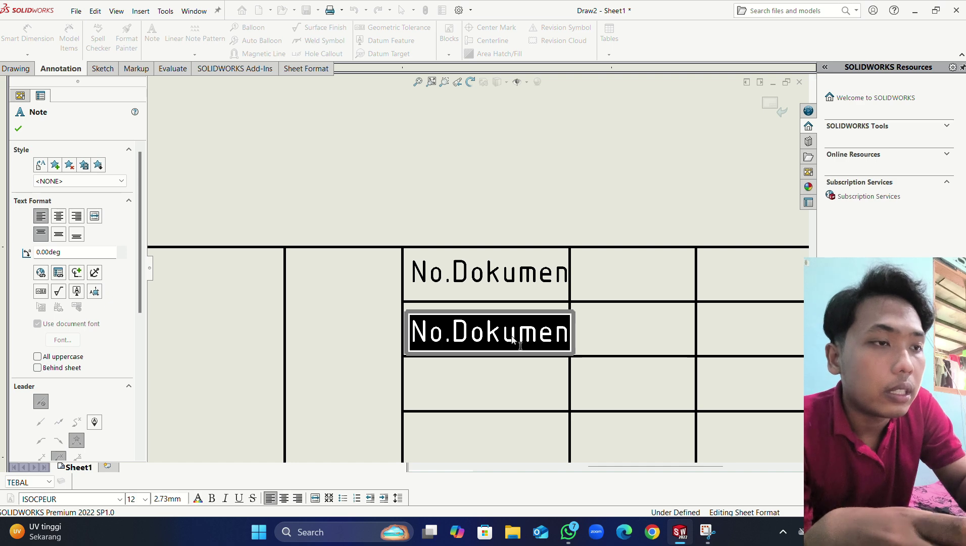
pyautogui.write('di')
pyautogui.press('BackSpace')
pyautogui.press('BackSpace')
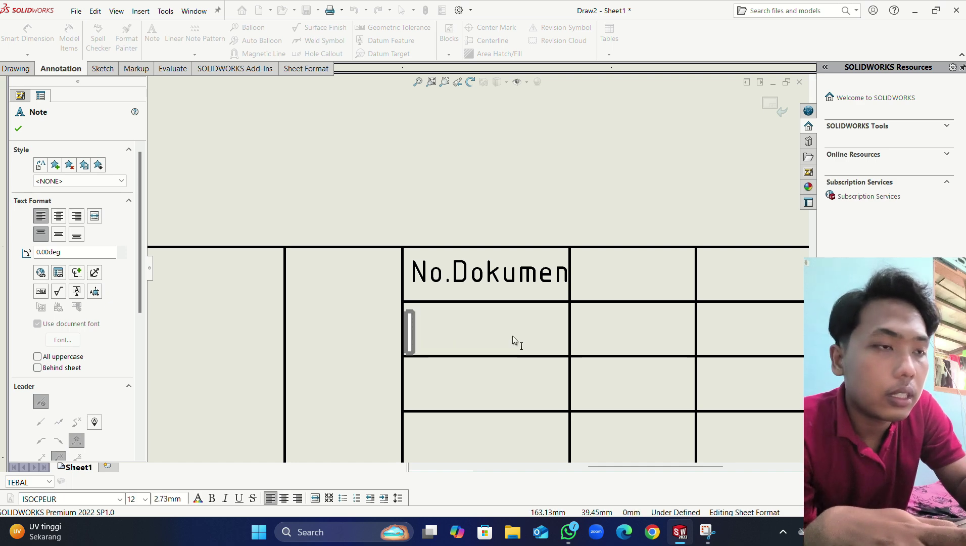
pyautogui.write('DI')
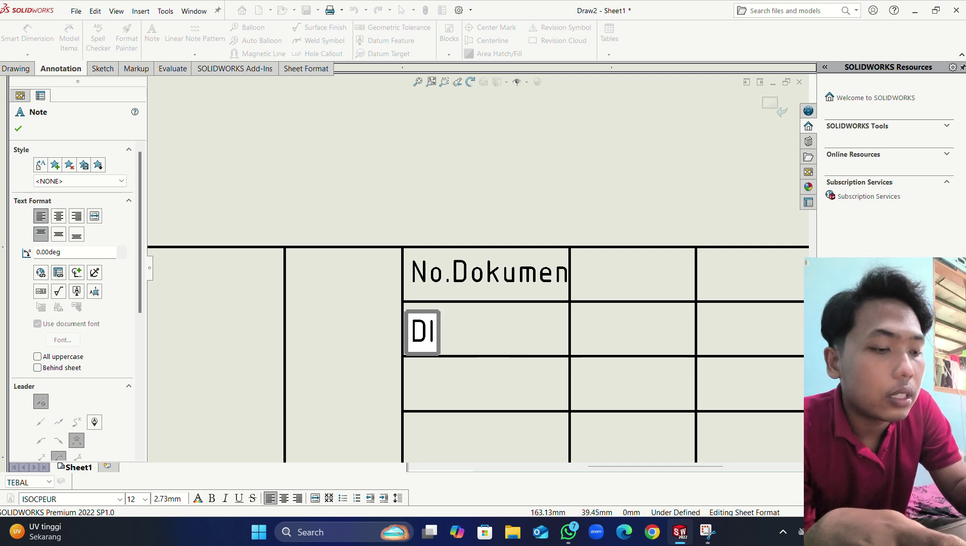
pyautogui.press('BackSpace')
pyautogui.write('igambar')
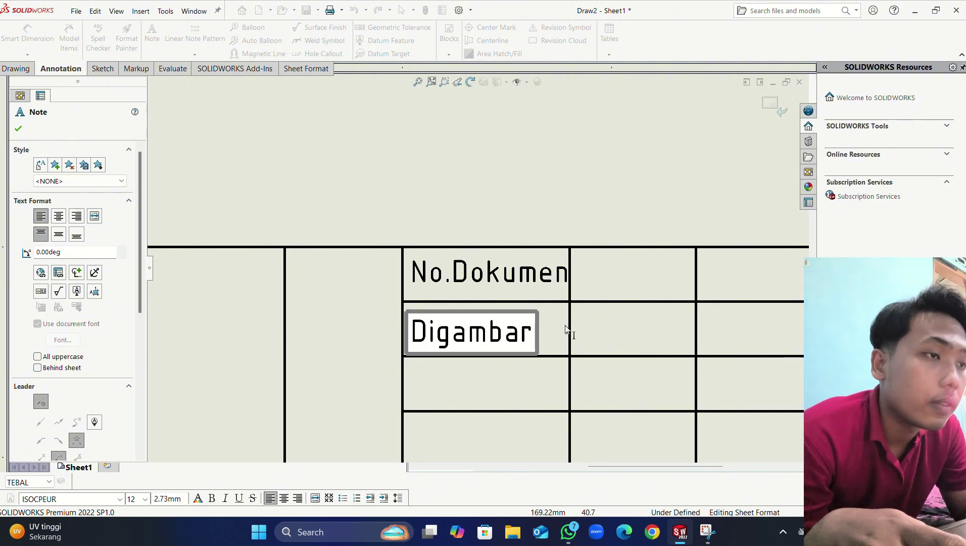
pyautogui.click(602, 326)
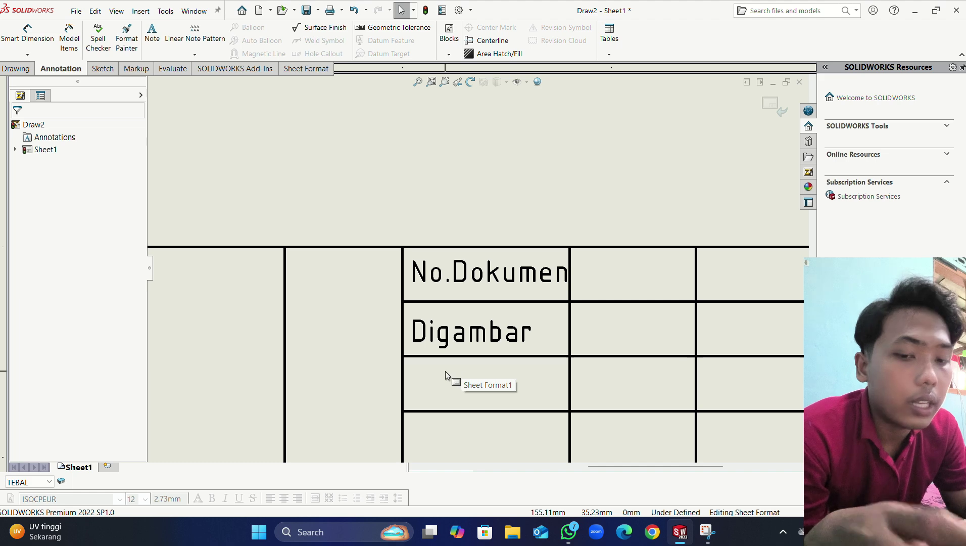
# Step: Paste another No.Dokumen note into the third row, align it with the labels above, and replace its text with Diperiksa
pyautogui.hotkey('ctrl', 'v')
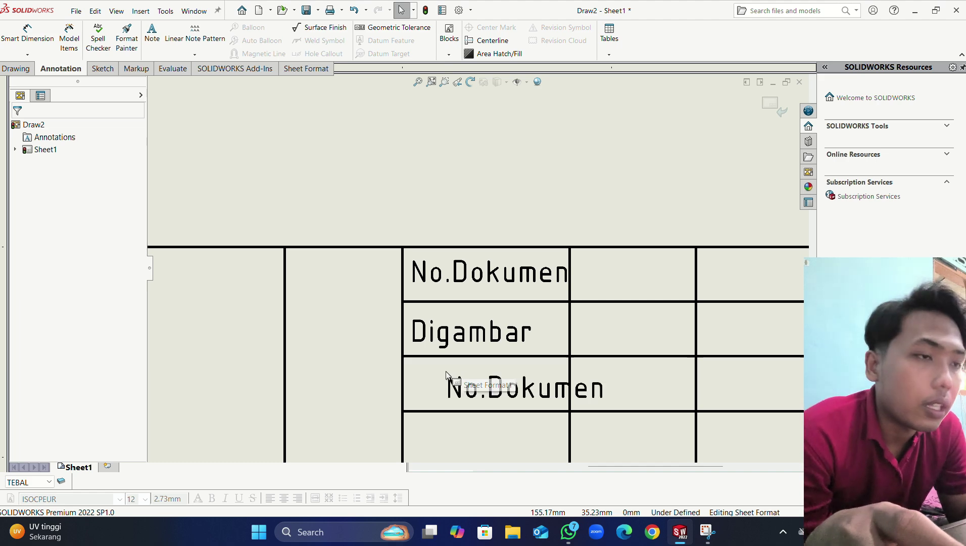
pyautogui.moveTo(494, 389); pyautogui.dragTo(460, 385)
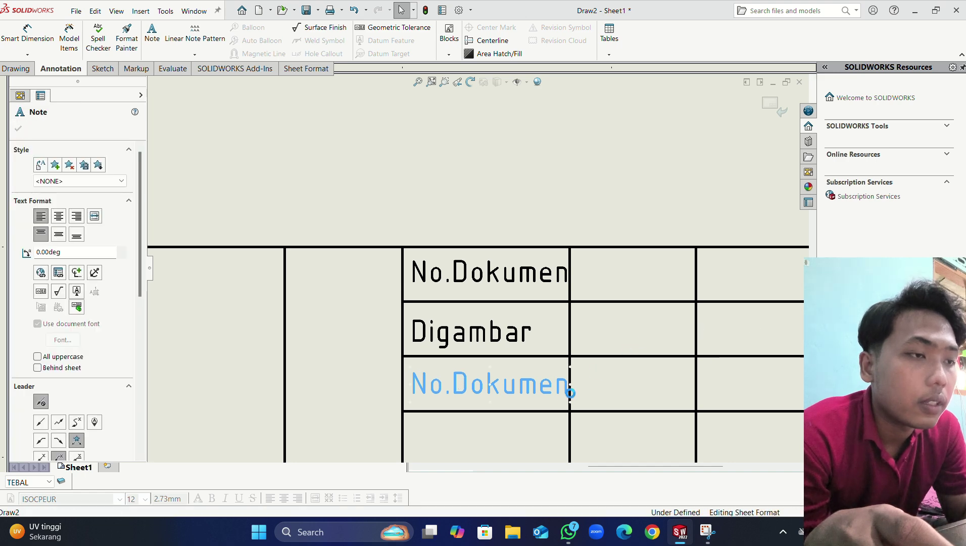
pyautogui.doubleClick(566, 389)
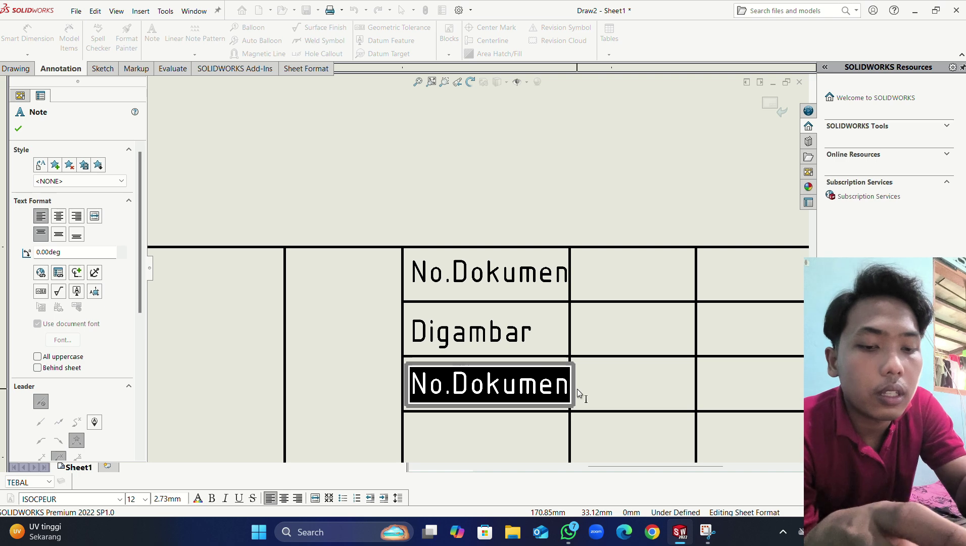
pyautogui.write('D')
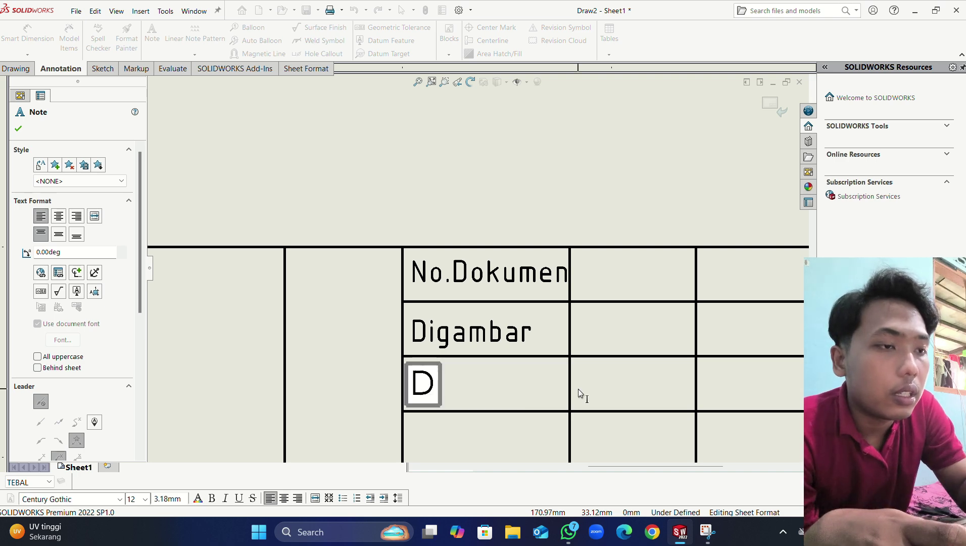
pyautogui.write('ipe')
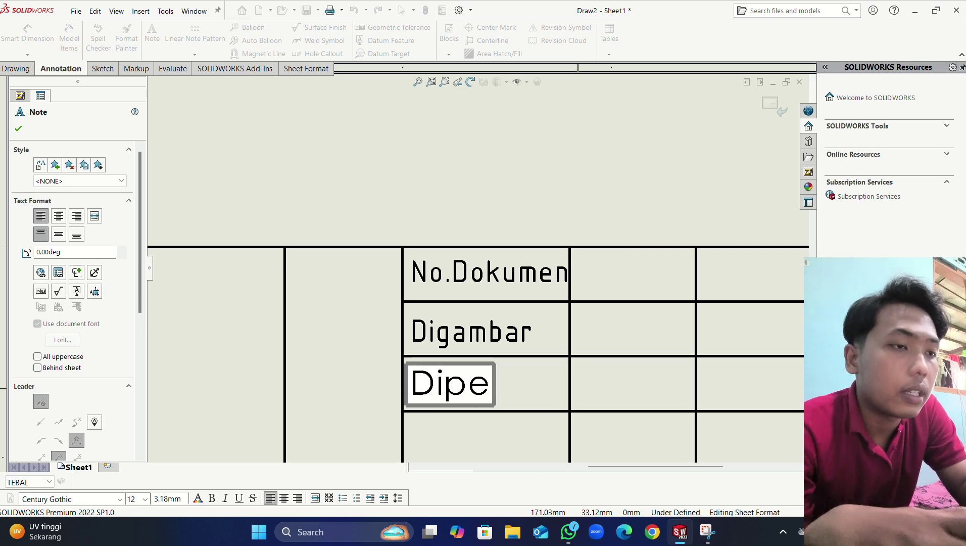
pyautogui.write('riksa')
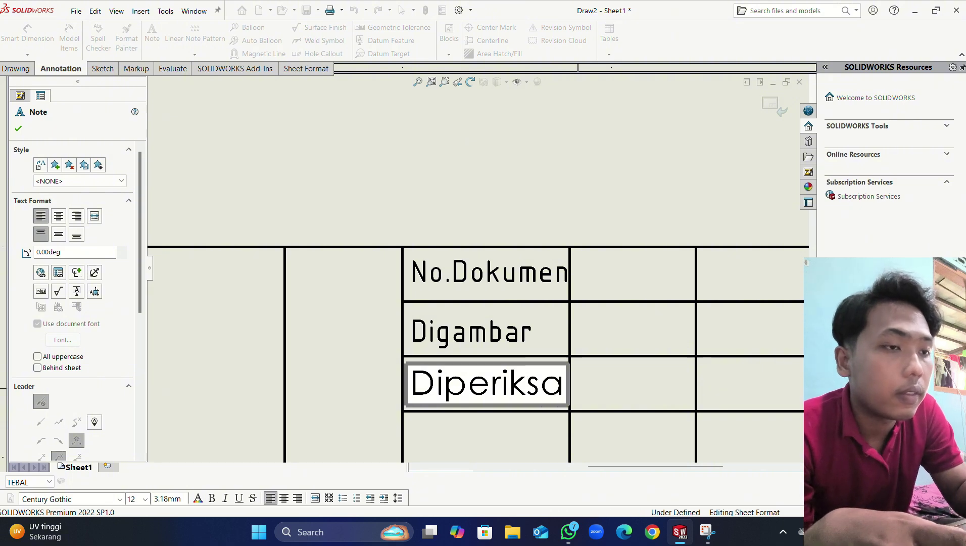
# Step: Clear the third-row note completely and re-enter Diperiksa in the ISOCPEUR font
pyautogui.press('BackSpace')
pyautogui.press('BackSpace')
pyautogui.press('BackSpace')
pyautogui.press('BackSpace')
pyautogui.press('BackSpace')
pyautogui.press('BackSpace')
pyautogui.press('BackSpace')
pyautogui.press('BackSpace')
pyautogui.press('BackSpace')
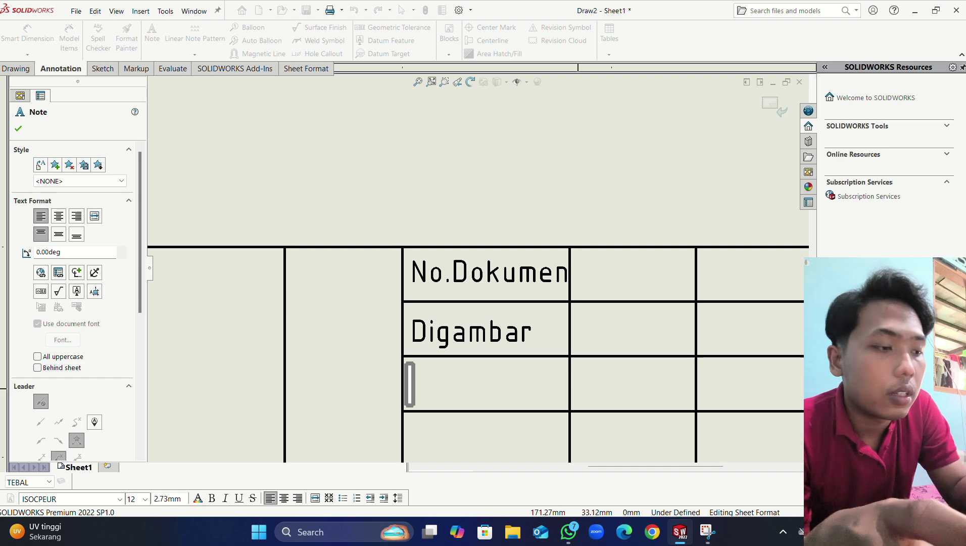
pyautogui.write('DI')
pyautogui.press('BackSpace')
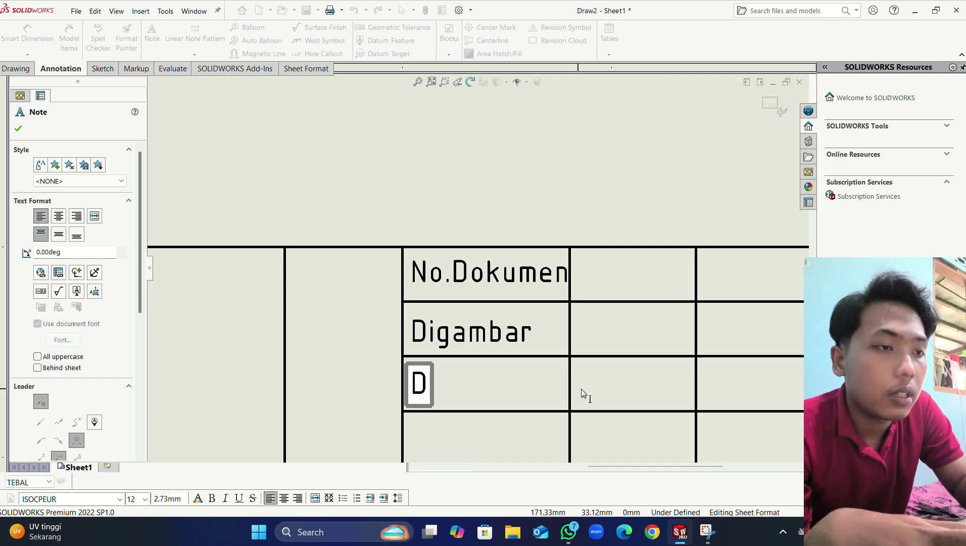
pyautogui.write('iperiksa')
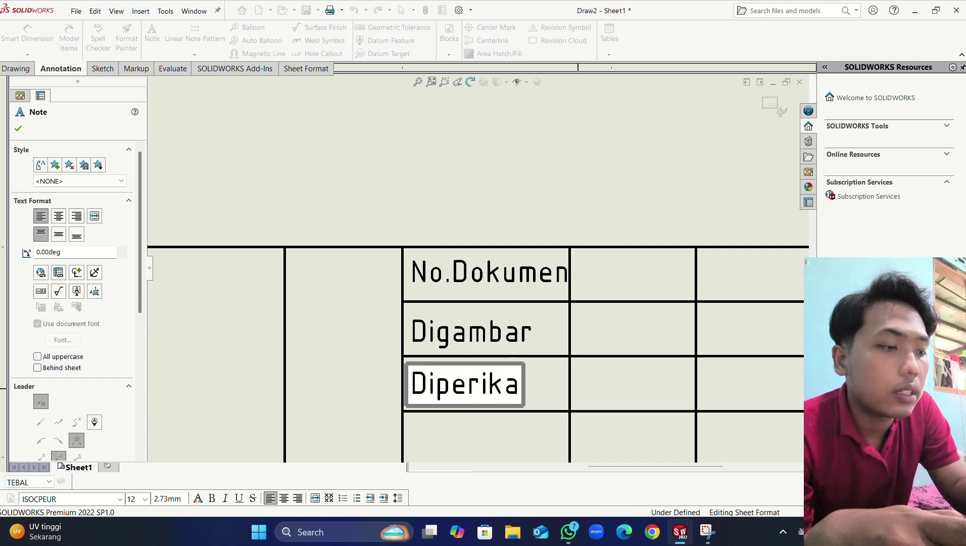
pyautogui.click(516, 445)
pyautogui.press('Escape')
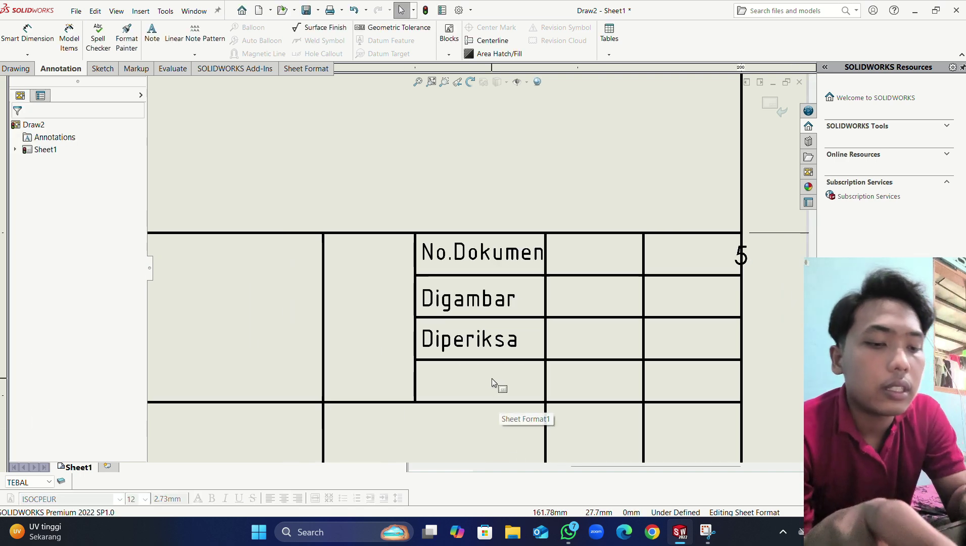
# Step: Paste a No.Dokumen note into the fourth row and align it under Diperiksa in SOLIDWORKS, consulting the WhatsApp reference image
pyautogui.write('No.Dokumen')
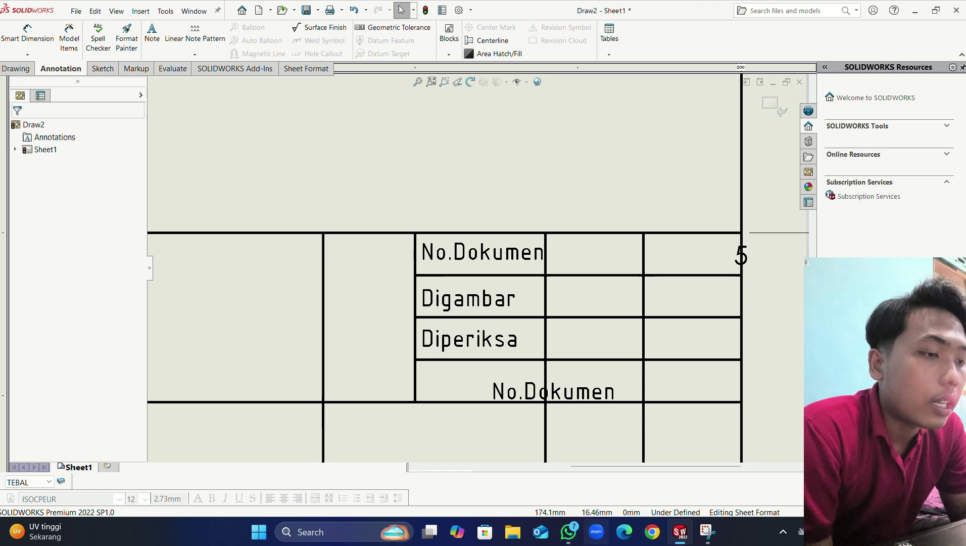
pyautogui.click(568, 537)
pyautogui.click(567, 535)
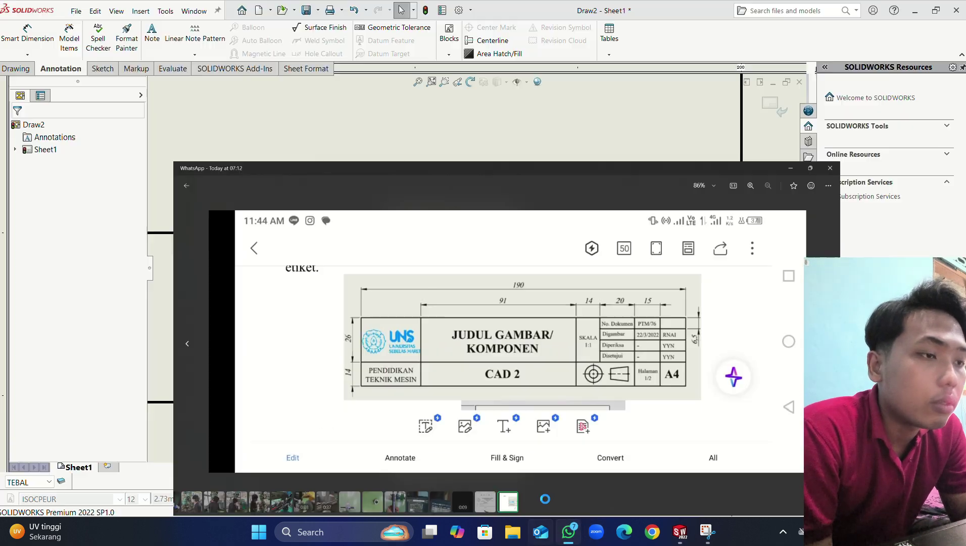
pyautogui.click(536, 388)
pyautogui.moveTo(535, 389); pyautogui.dragTo(466, 387)
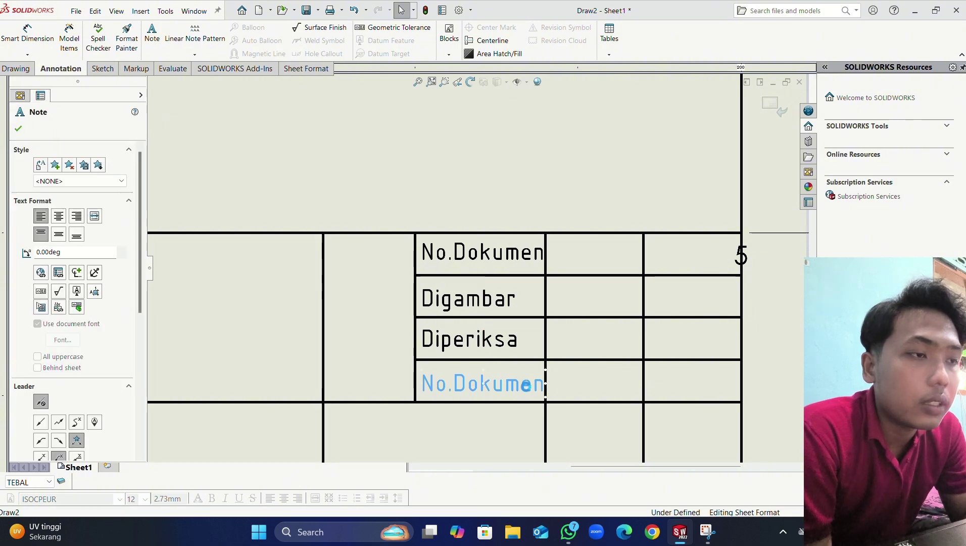
# Step: Change the fourth-row note's text to Disetujui in the ISOCPEUR font
pyautogui.doubleClick(520, 392)
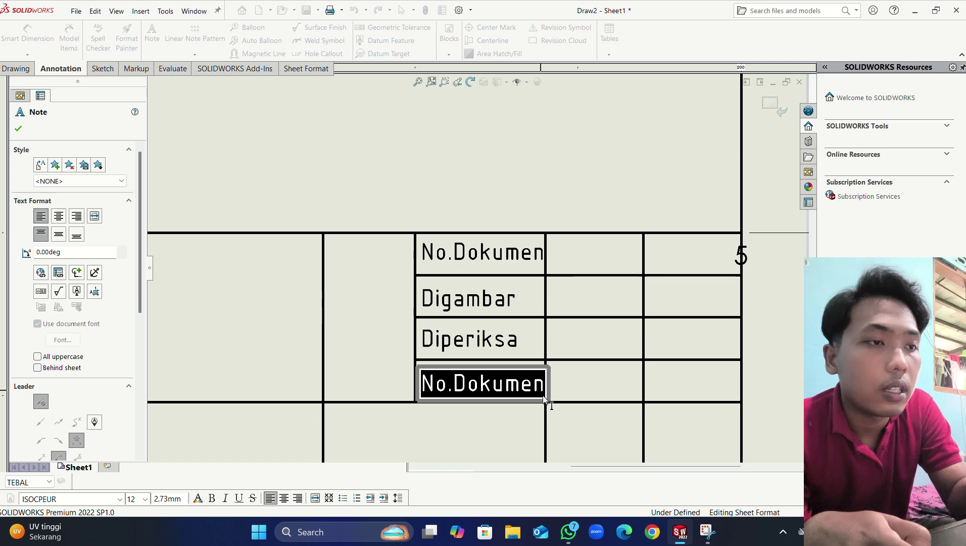
pyautogui.write('DI')
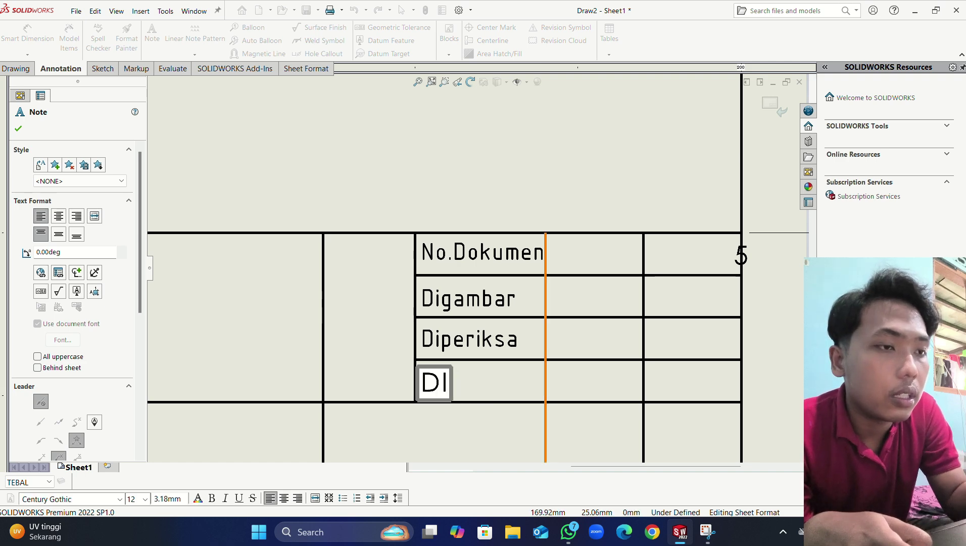
pyautogui.press('BackSpace')
pyautogui.press('BackSpace')
pyautogui.write('D')
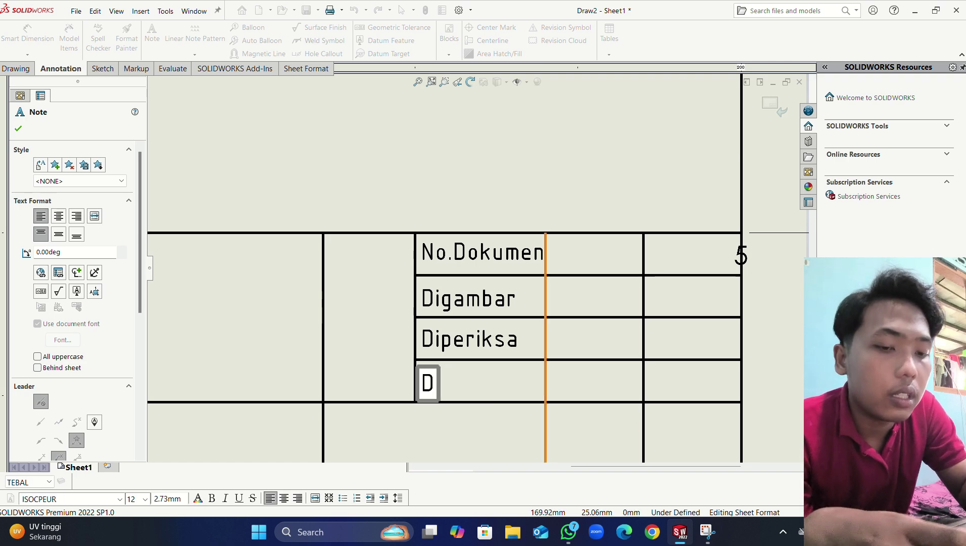
pyautogui.write('isetujui')
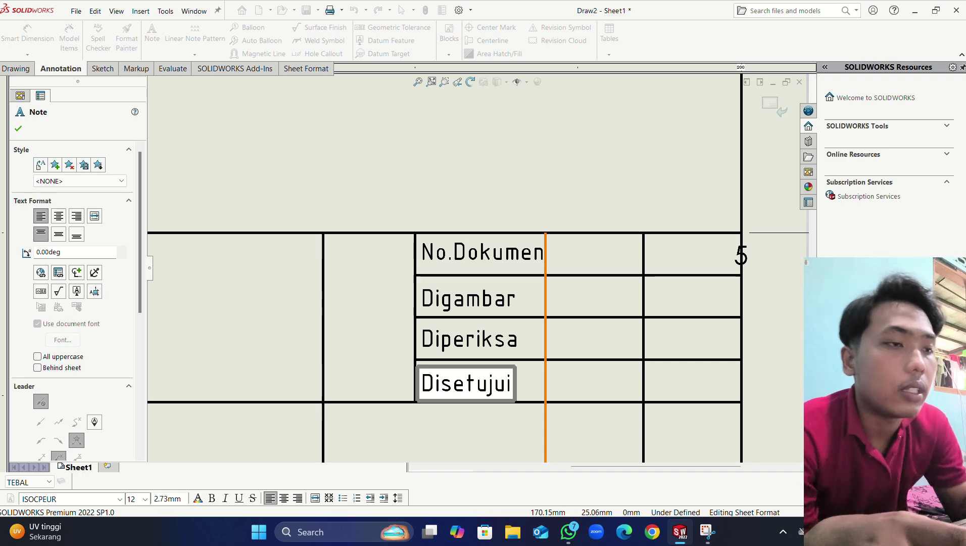
pyautogui.click(608, 252)
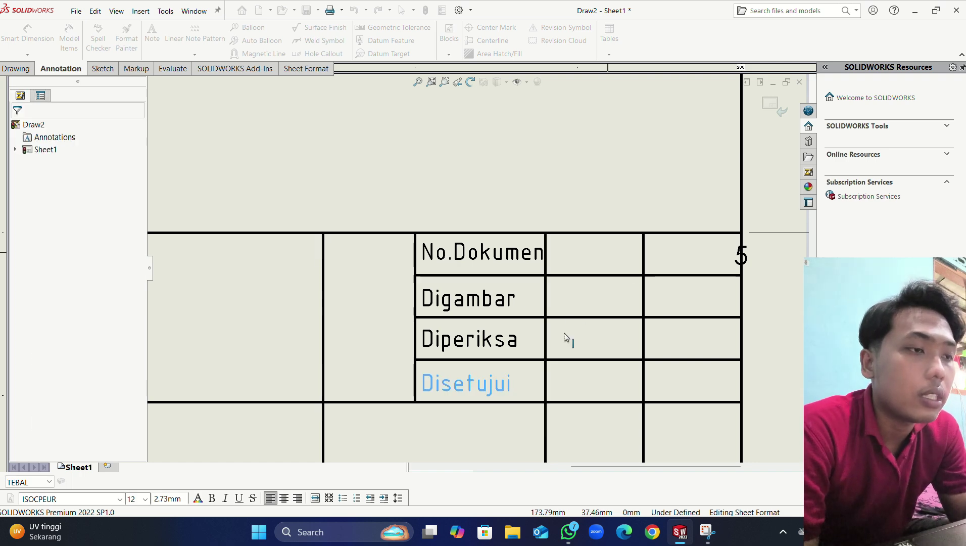
# Step: Check the WhatsApp reference image and delete the dimension 5 from the title block's right border in SOLIDWORKS
pyautogui.scroll(2, 564, 333)
pyautogui.click(569, 533)
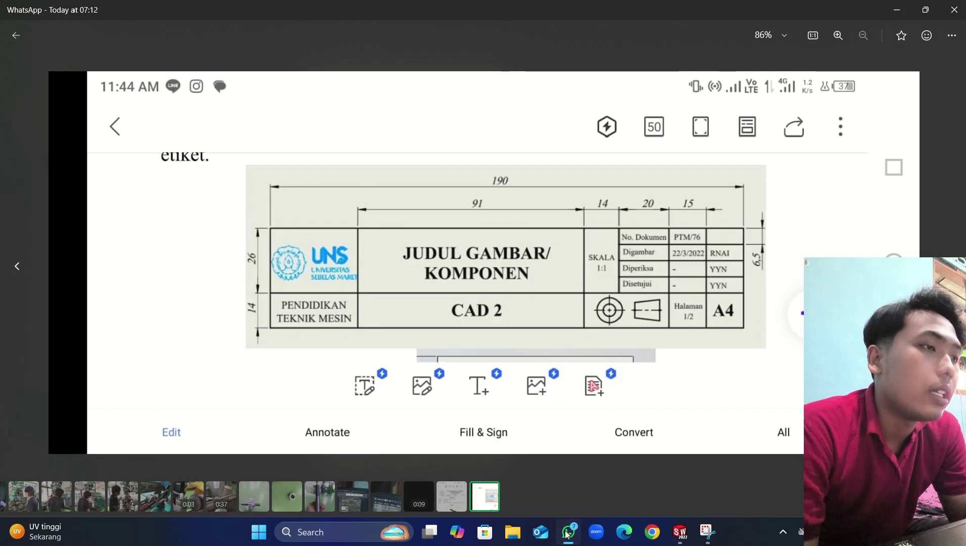
pyautogui.click(568, 533)
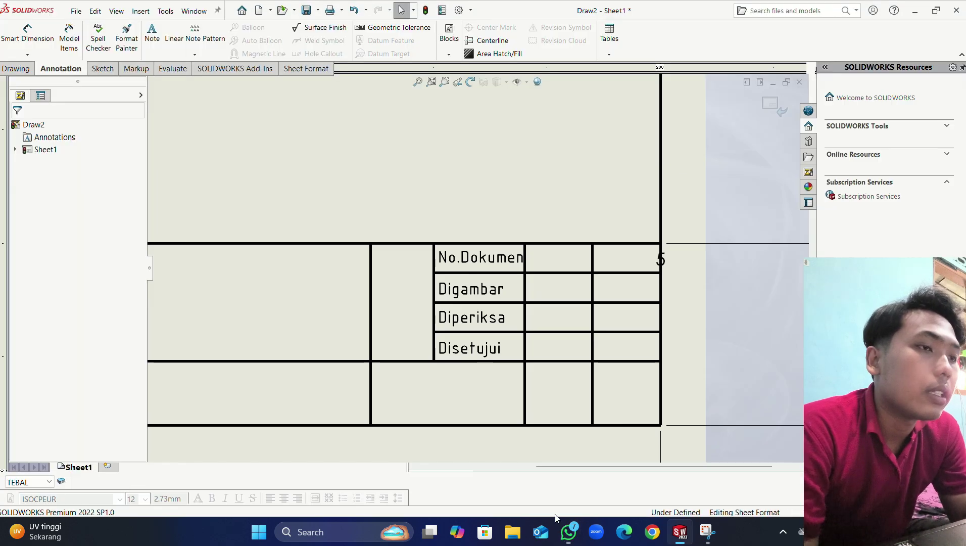
pyautogui.click(661, 259)
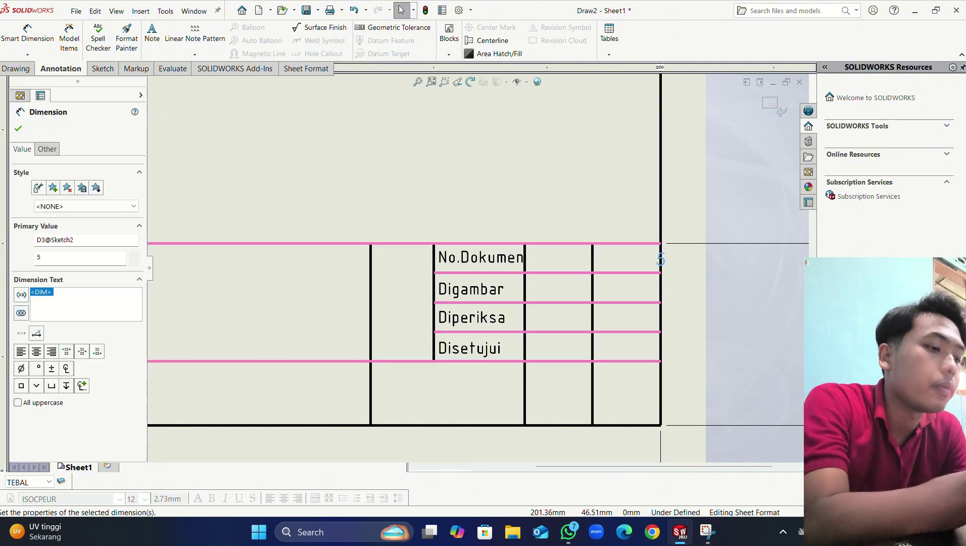
pyautogui.press('Delete')
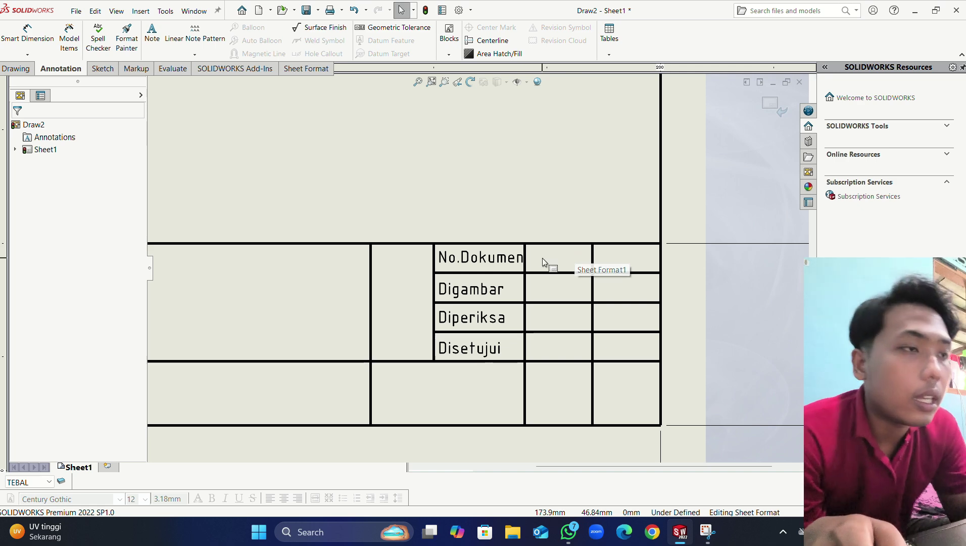
# Step: Paste a No.Dokumen note into the cell beside No.Dokumen and replace its text with PTM/
pyautogui.write('No.Dokumen')
pyautogui.moveTo(578, 270); pyautogui.dragTo(562, 257)
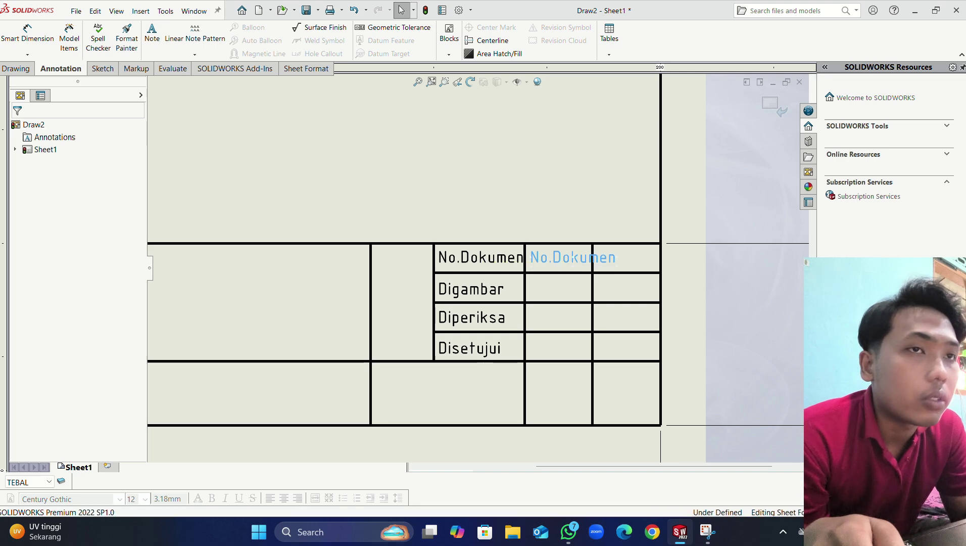
pyautogui.click(570, 263)
pyautogui.doubleClick(569, 265)
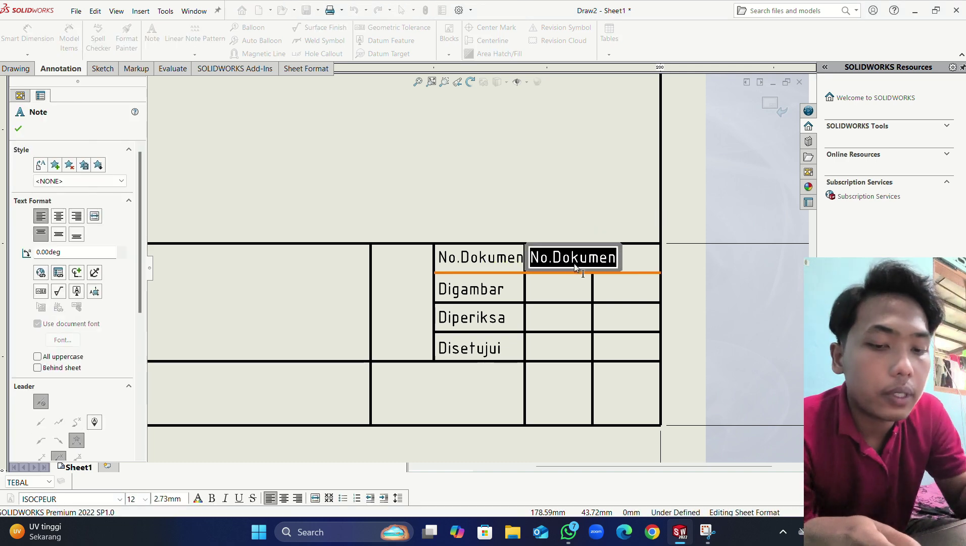
pyautogui.write('P')
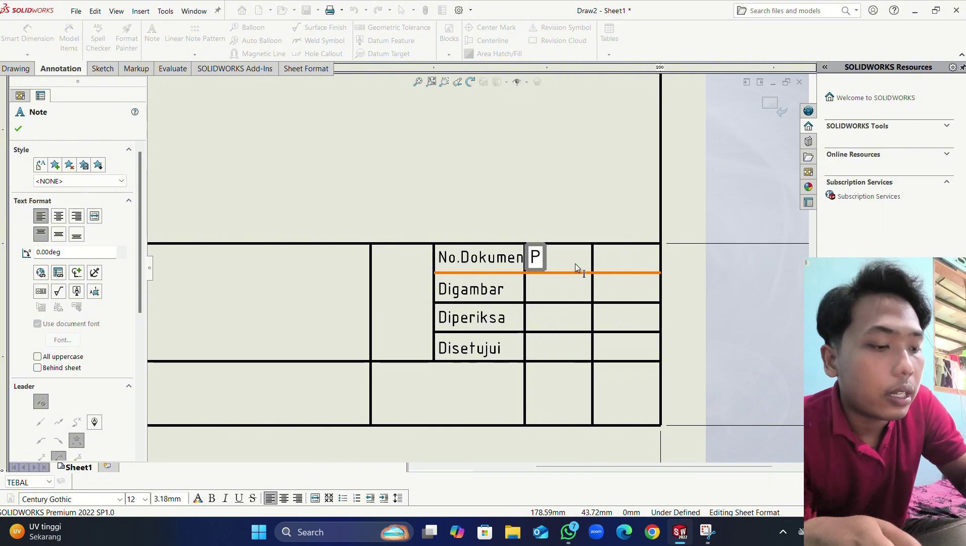
pyautogui.write('TM/')
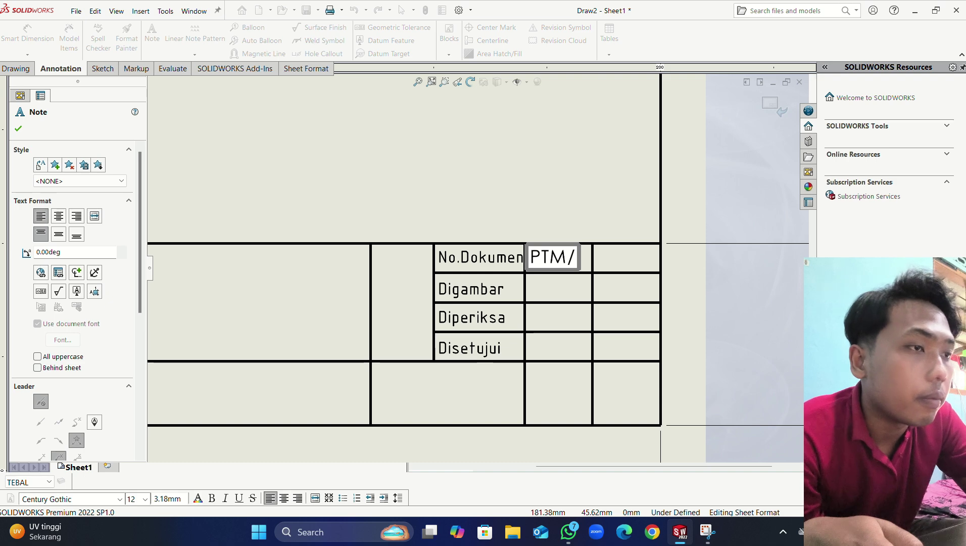
# Step: Clear the pasted note completely and re-enter it as PTM/84 in the ISOCPEUR font
pyautogui.press('BackSpace')
pyautogui.press('BackSpace')
pyautogui.press('BackSpace')
pyautogui.press('BackSpace')
pyautogui.write('P')
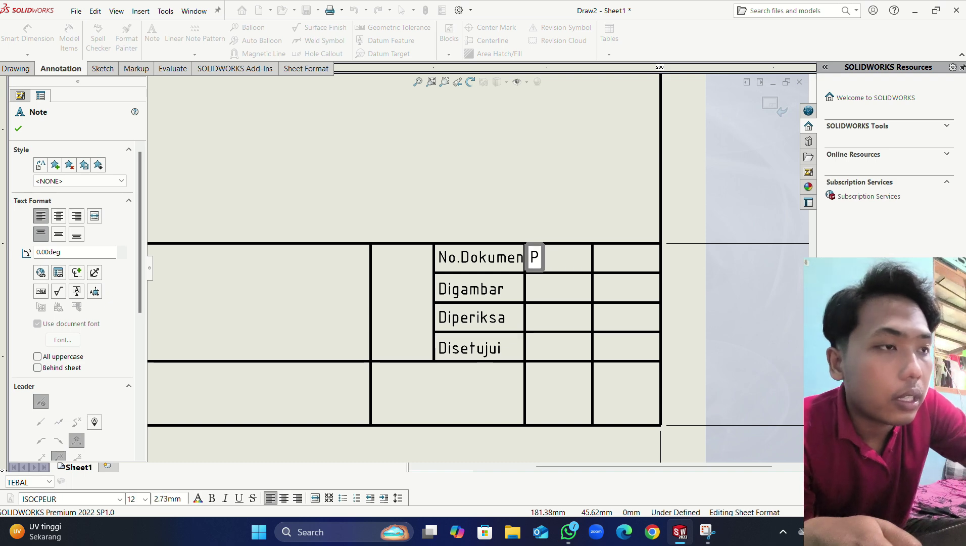
pyautogui.write('TM/')
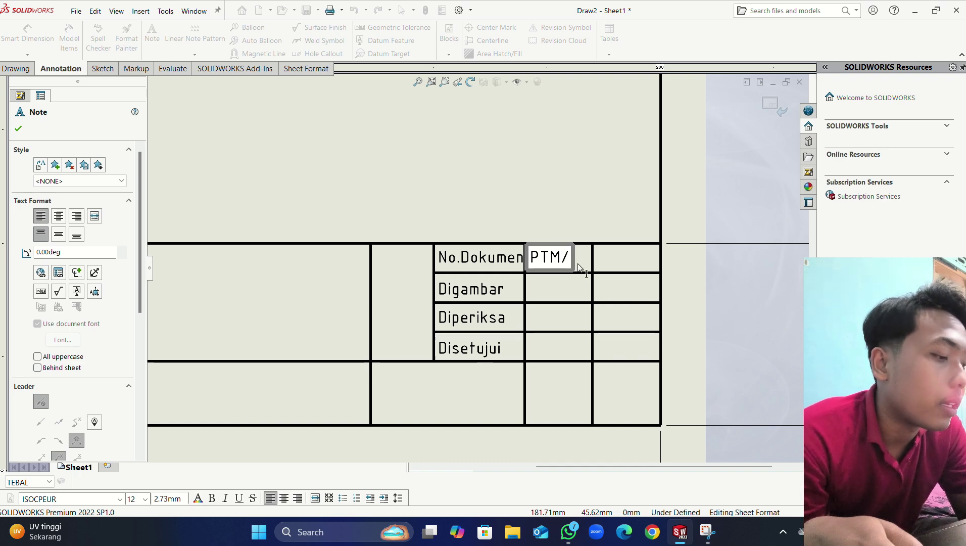
pyautogui.write('84')
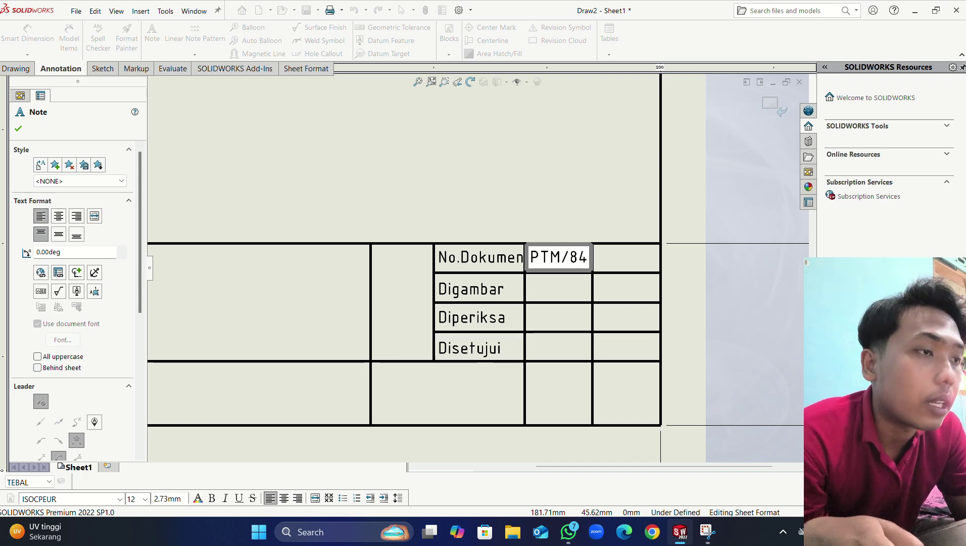
pyautogui.click(601, 178)
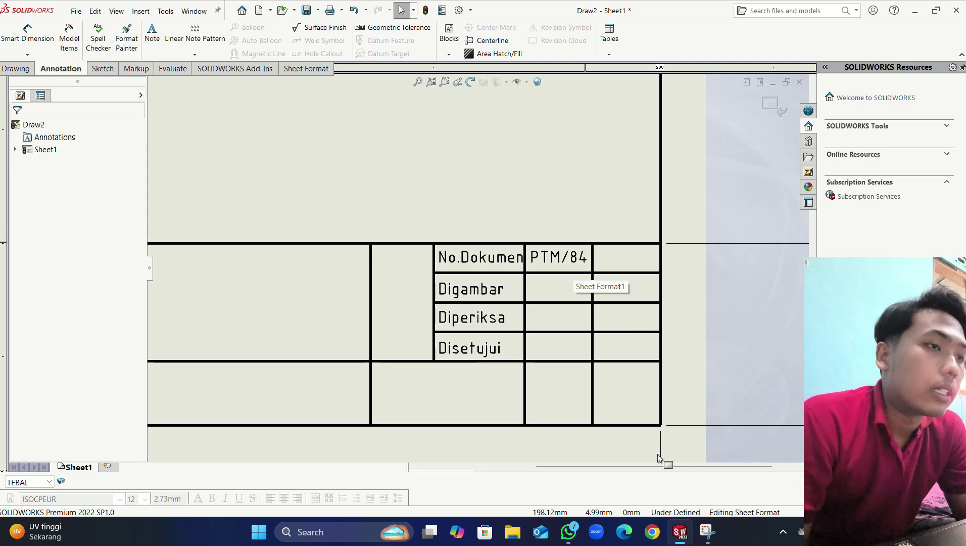
# Step: Check the WhatsApp reference image, and paste a No.Dokumen note into the cell beside Digambar in SOLIDWORKS
pyautogui.click(570, 532)
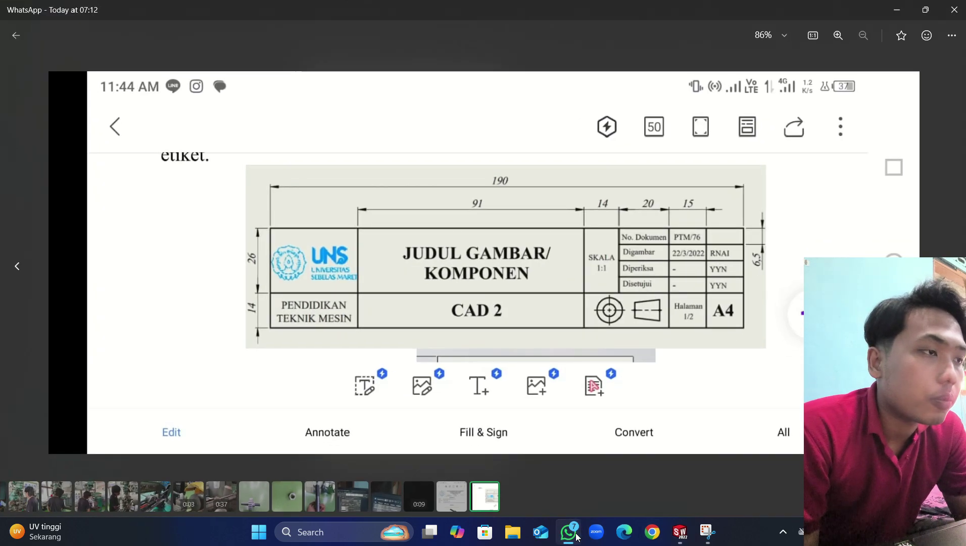
pyautogui.click(569, 531)
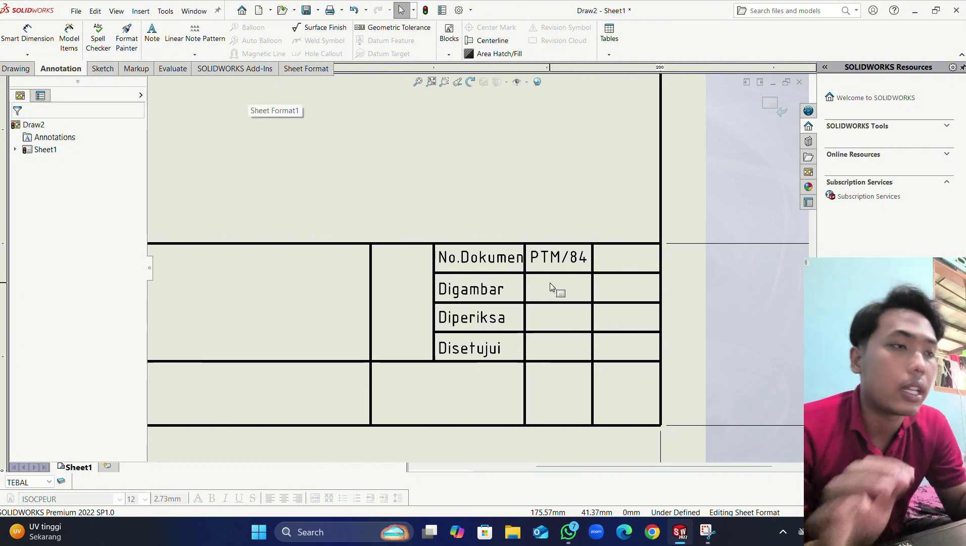
pyautogui.write('No.Dokumen')
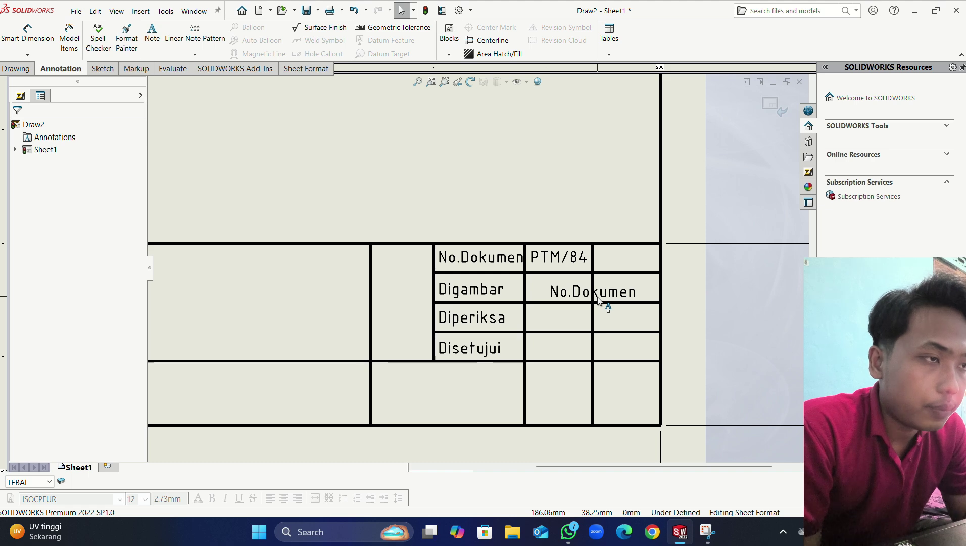
pyautogui.moveTo(598, 300); pyautogui.dragTo(576, 300)
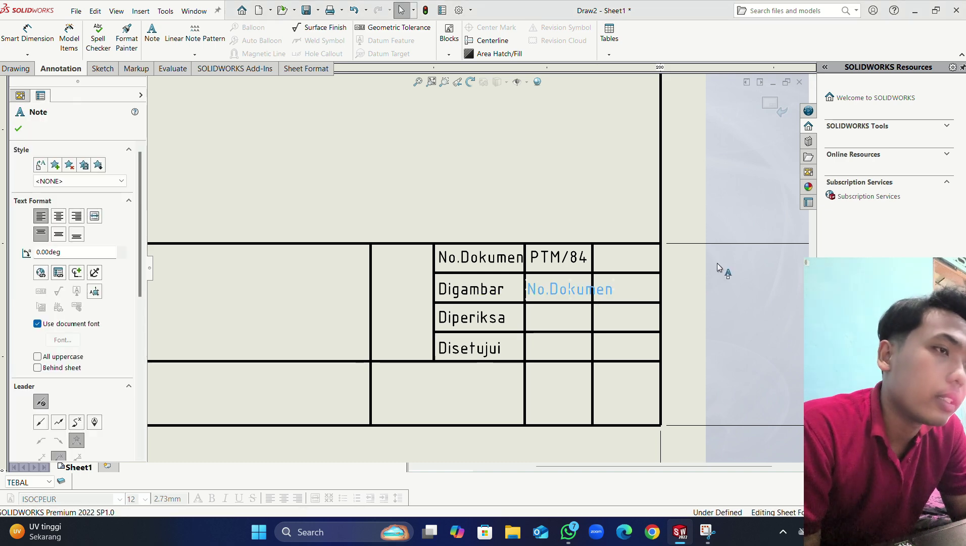
# Step: Replace the text of the note beside Digambar with the date 4/7/2025
pyautogui.doubleClick(565, 290)
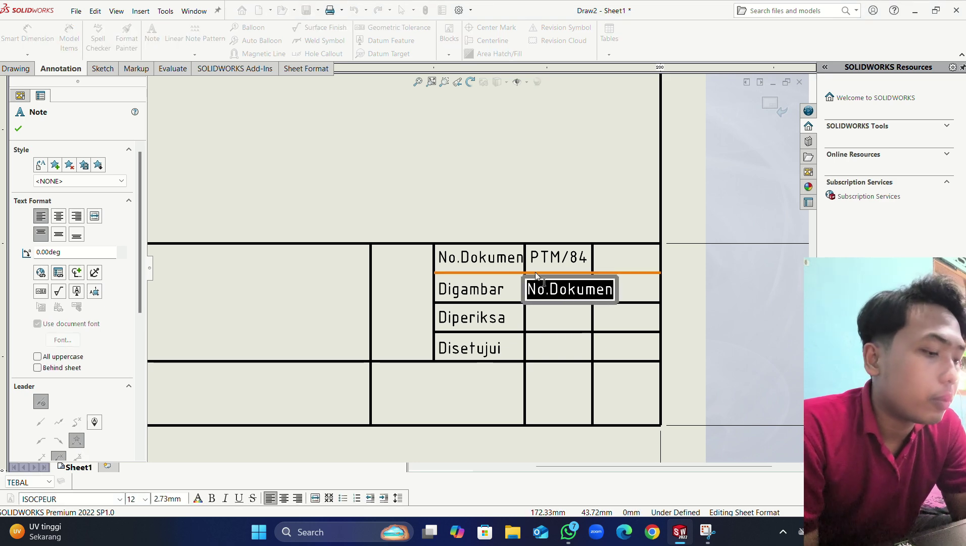
pyautogui.write('4/7')
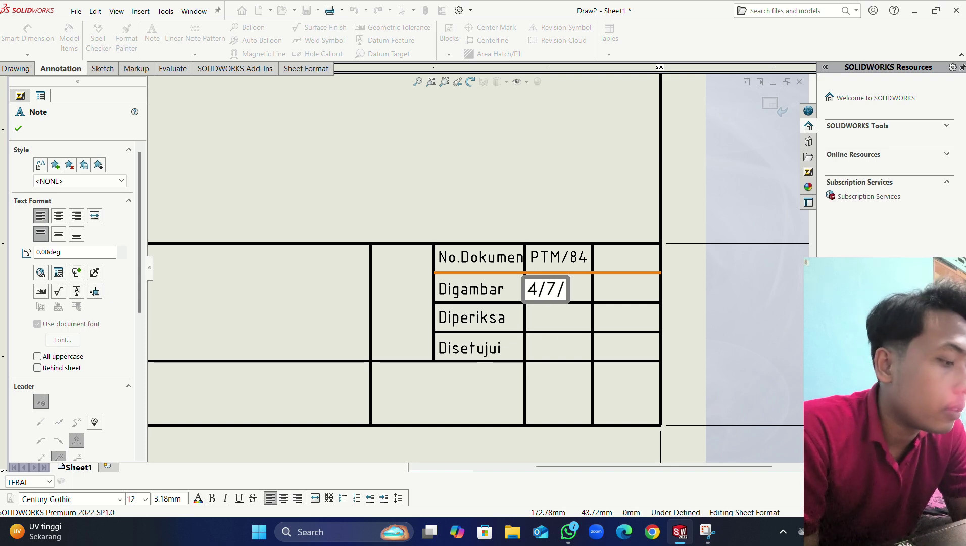
pyautogui.write('/2025')
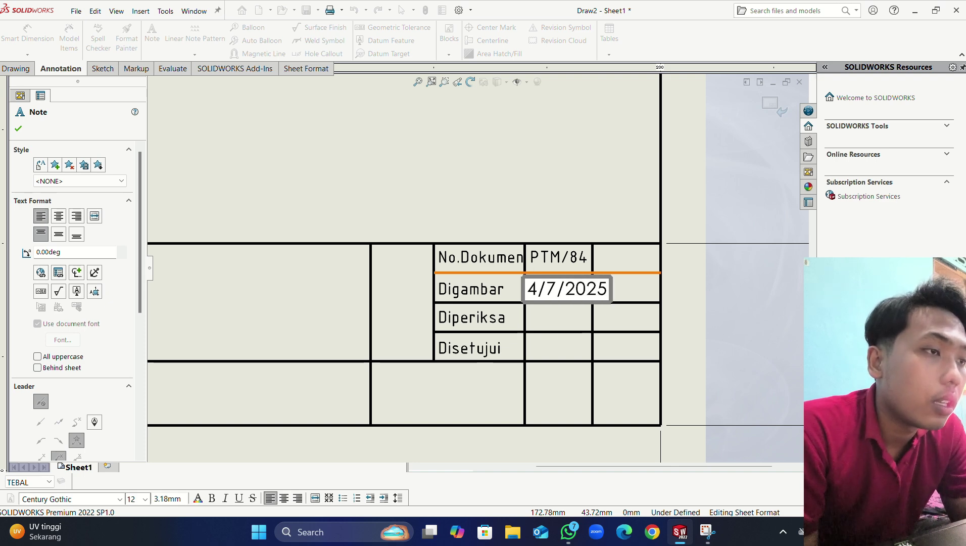
pyautogui.press('Escape')
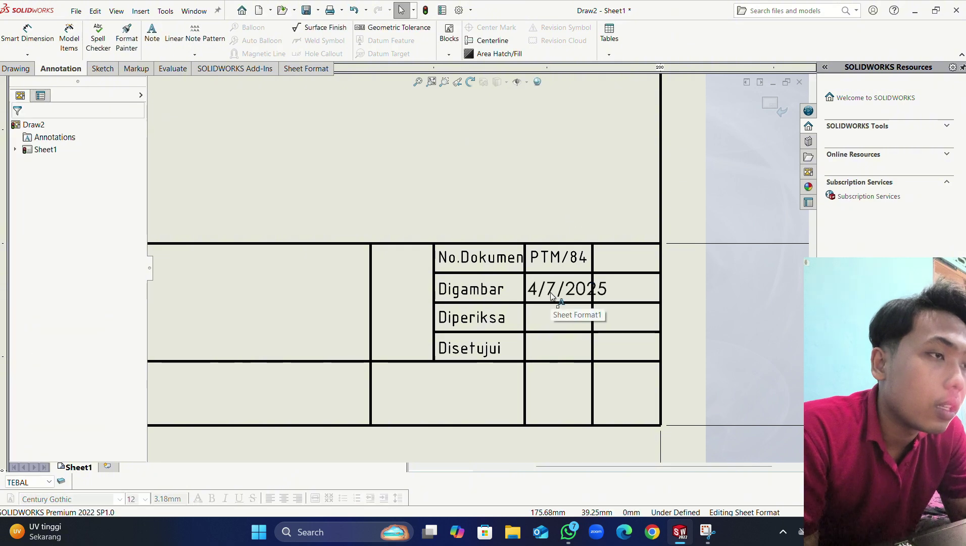
# Step: Set the date note's font to ISOCPEUR with its height specified as 12 points
pyautogui.click(552, 295)
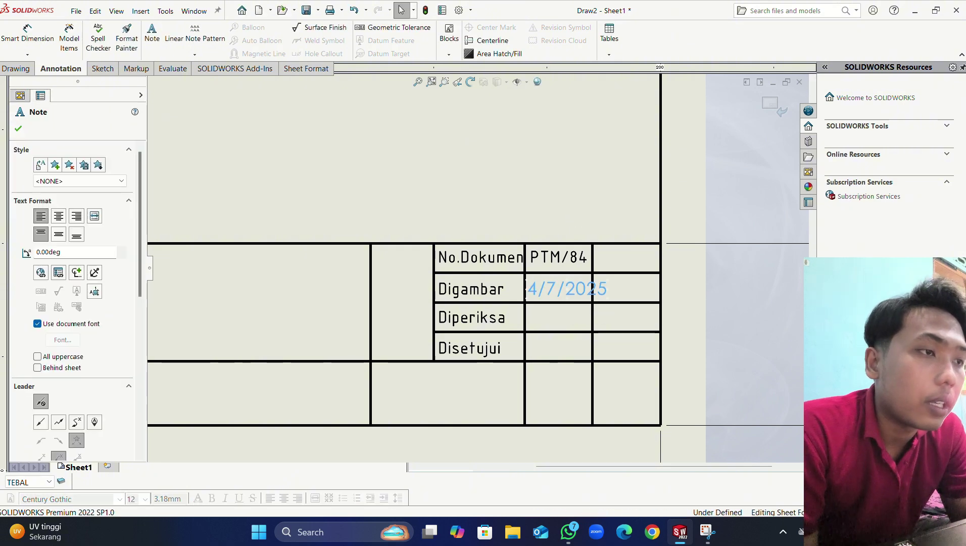
pyautogui.doubleClick(552, 298)
pyautogui.rightClick(552, 297)
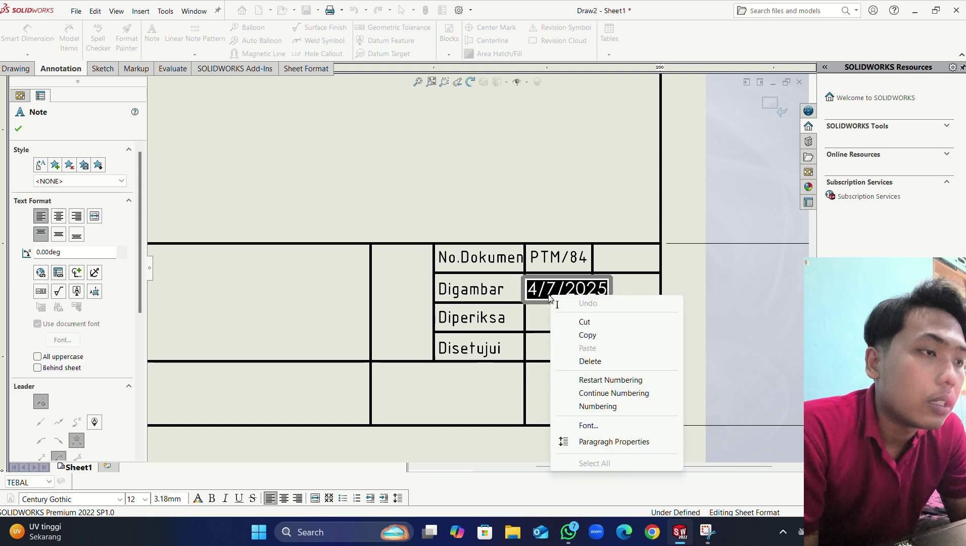
pyautogui.click(579, 426)
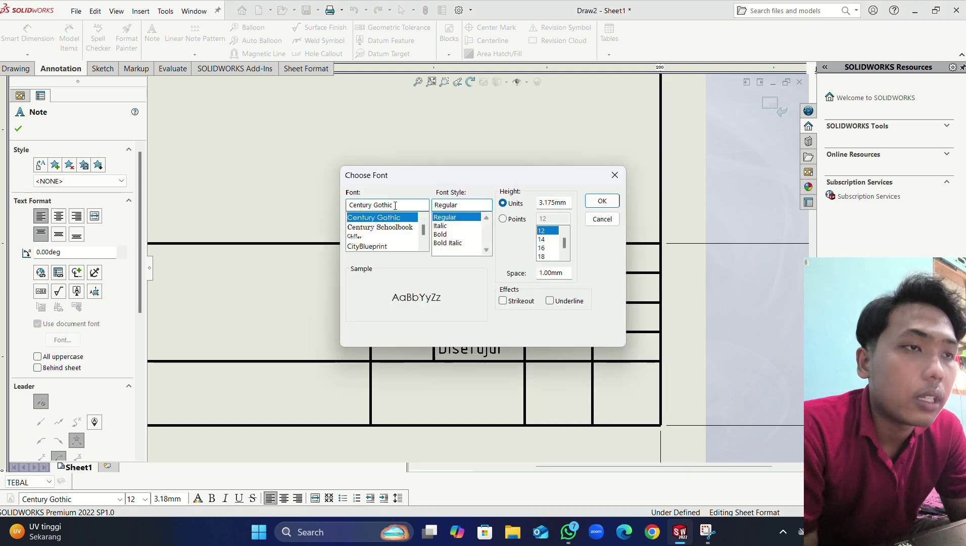
pyautogui.moveTo(395, 206); pyautogui.dragTo(348, 205)
pyautogui.write('i')
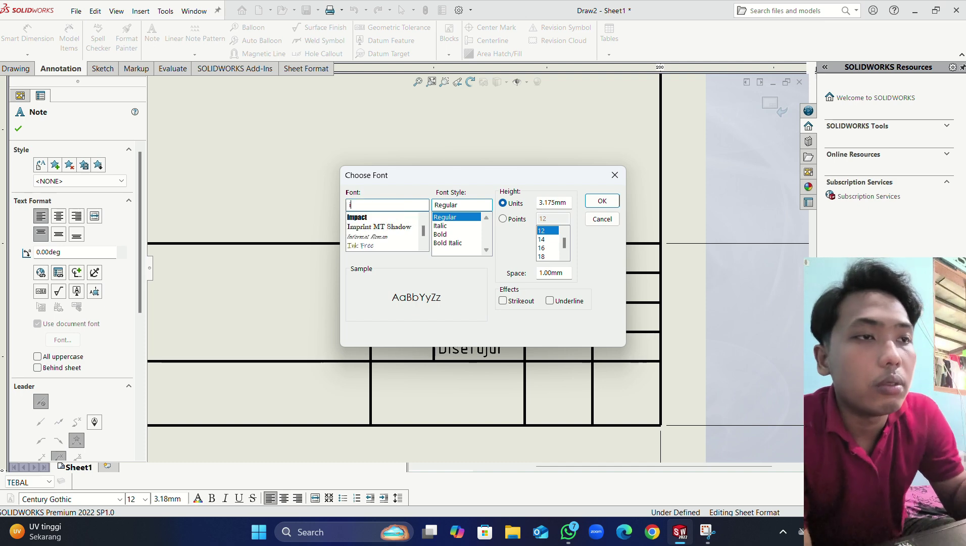
pyautogui.write('so')
pyautogui.click(382, 246)
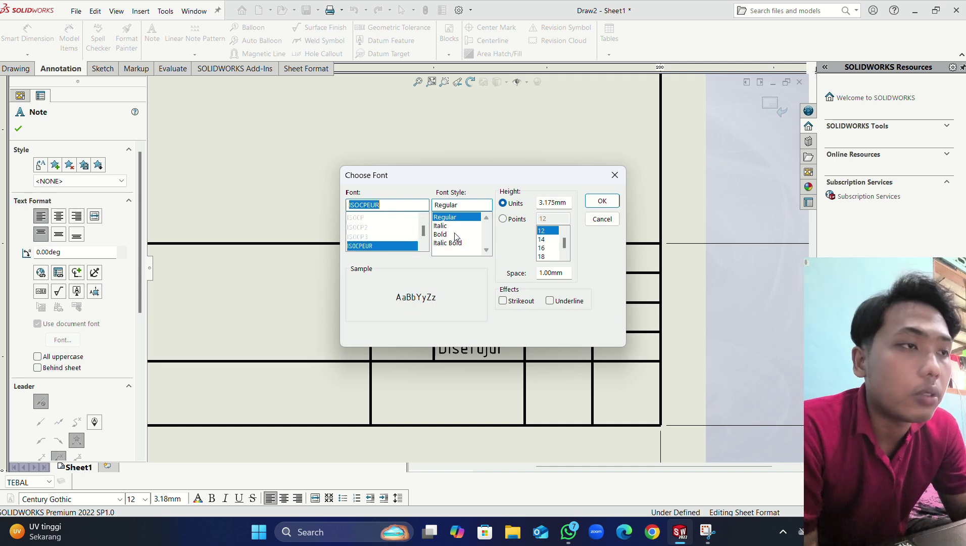
pyautogui.click(512, 220)
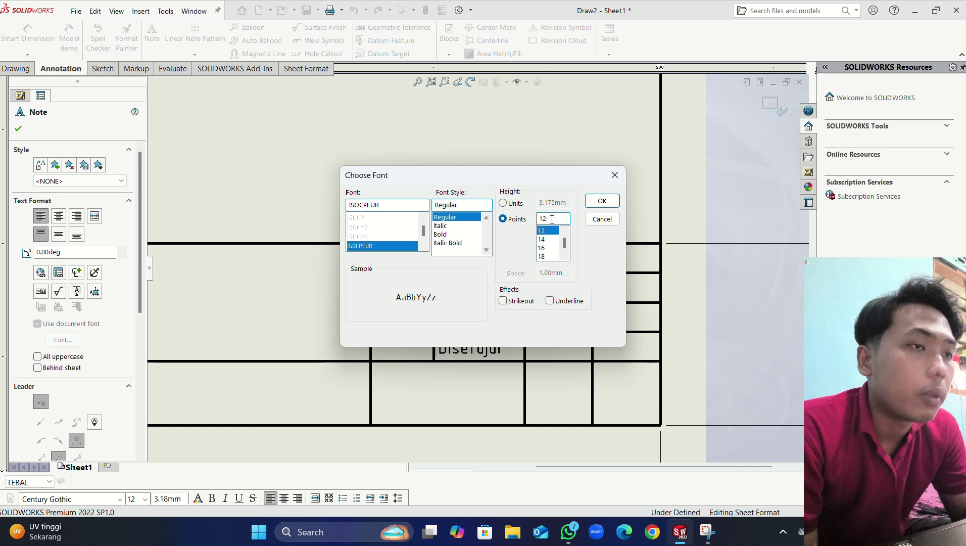
pyautogui.click(601, 201)
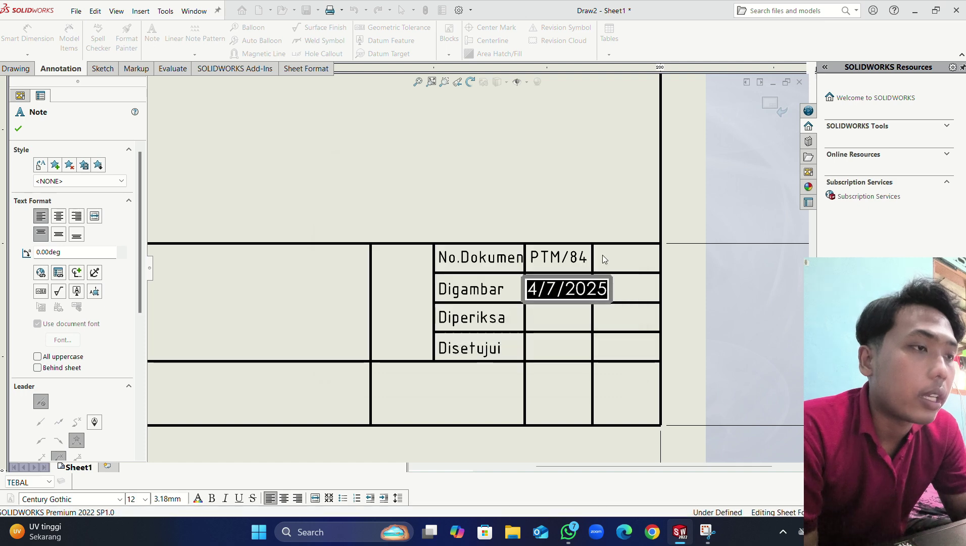
pyautogui.click(595, 198)
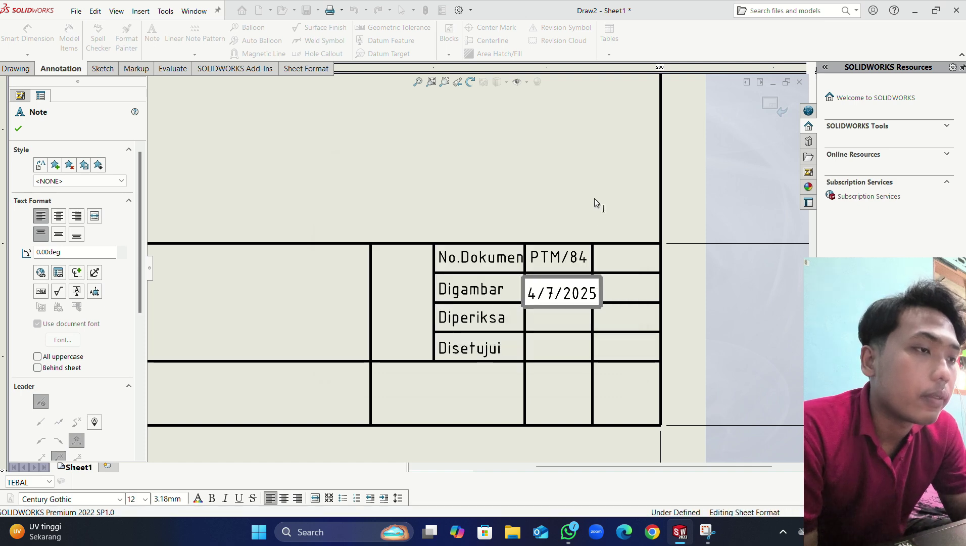
# Step: Shorten the date note to 4/7/25 and shift it to line up with the end of PTM/84
pyautogui.doubleClick(578, 291)
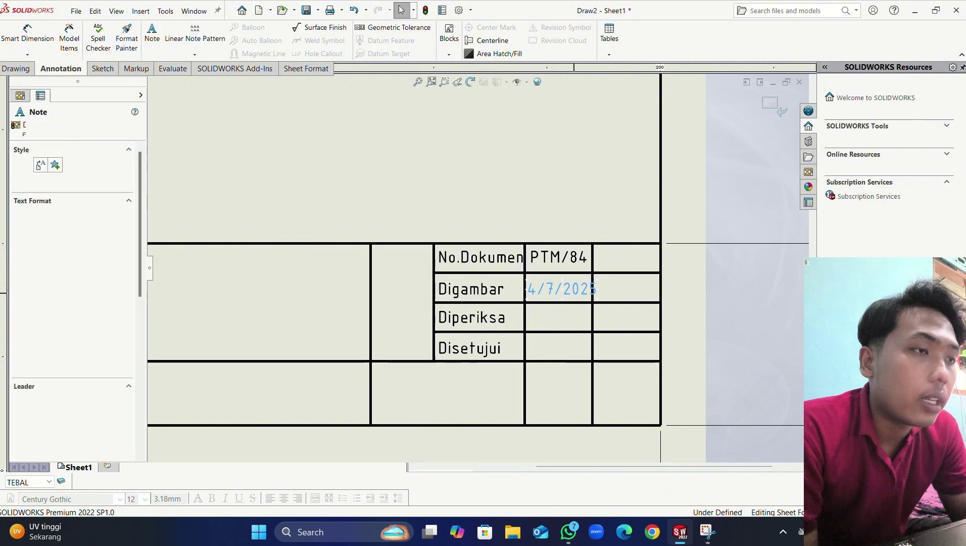
pyautogui.doubleClick(578, 290)
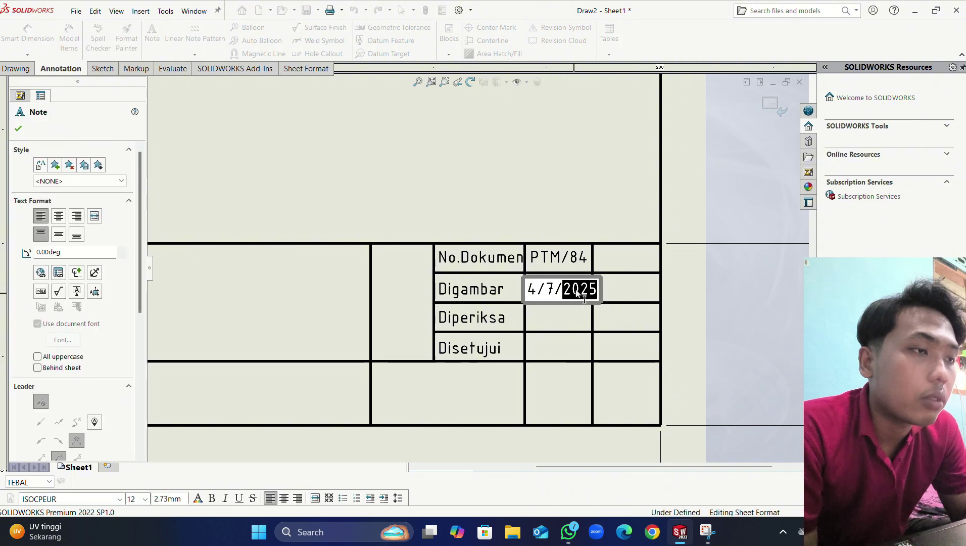
pyautogui.click(577, 291)
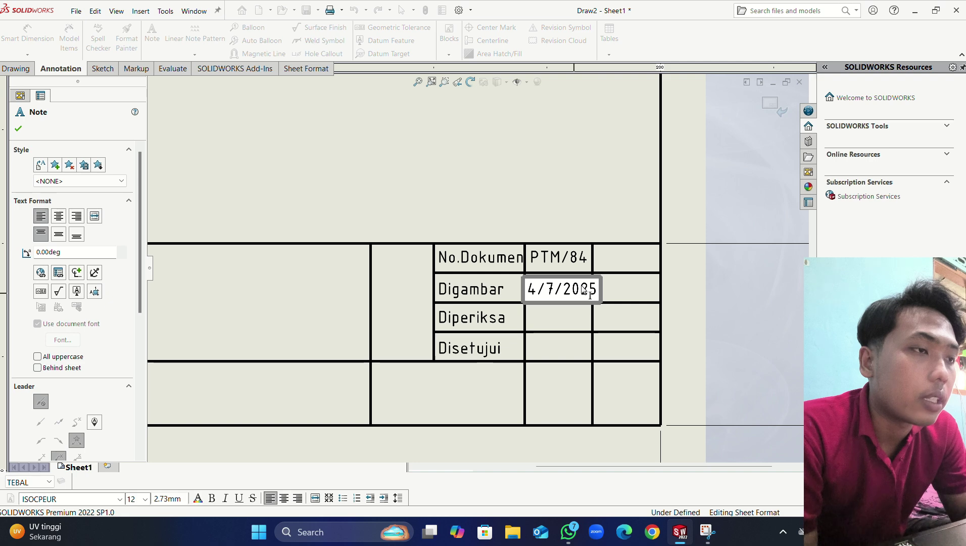
pyautogui.doubleClick(588, 292)
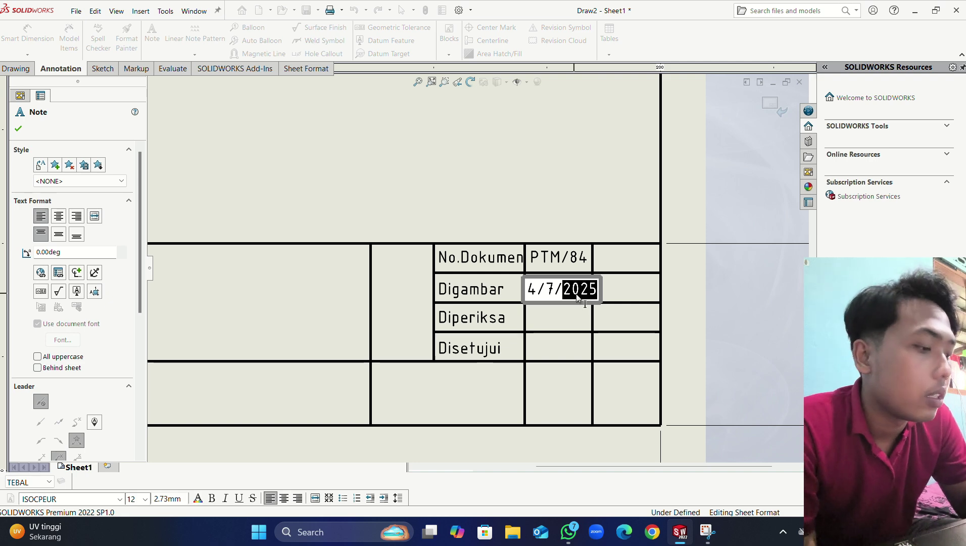
pyautogui.press('BackSpace')
pyautogui.write('25')
pyautogui.click(601, 209)
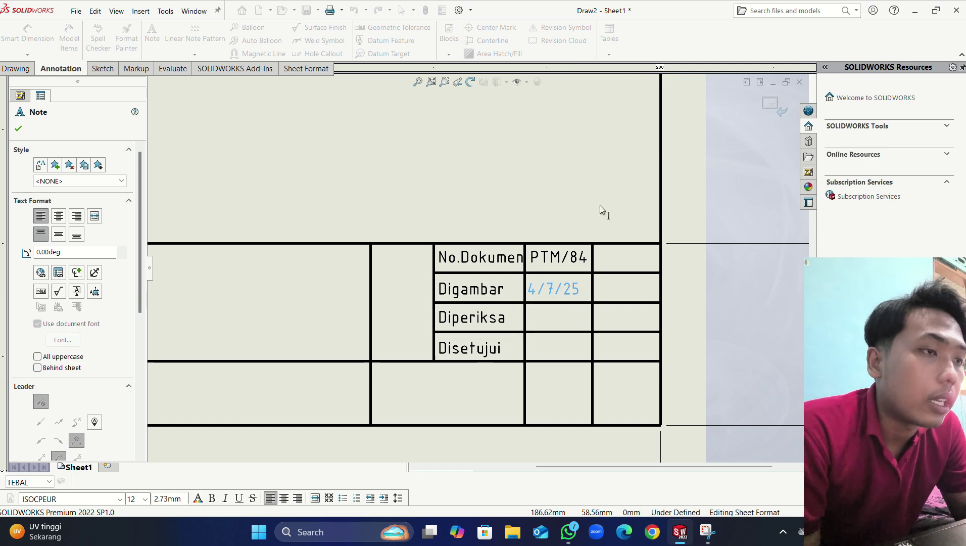
pyautogui.moveTo(570, 291); pyautogui.dragTo(577, 296)
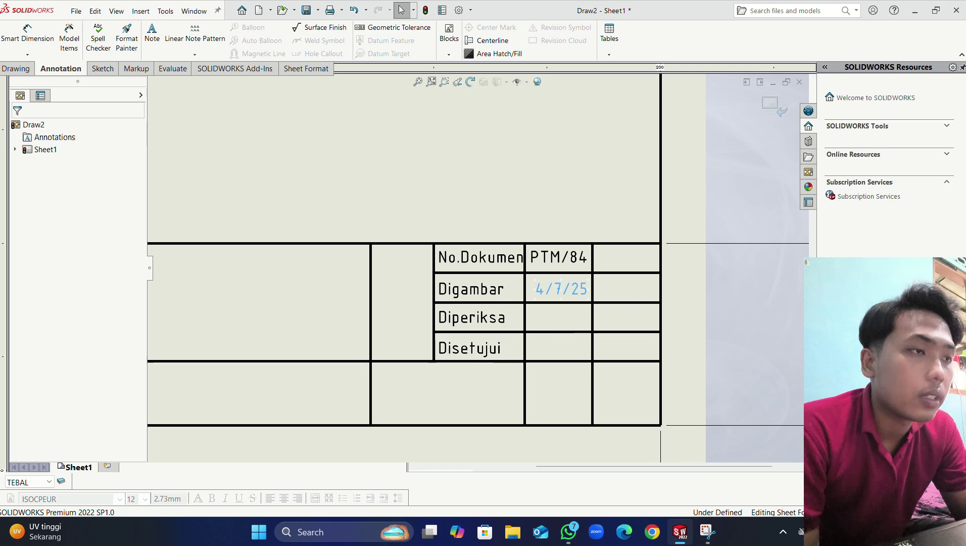
# Step: Paste a No.Dokumen note into the cell beside Diperiksa, line it up under the date, and replace its text with a dash
pyautogui.click(565, 313)
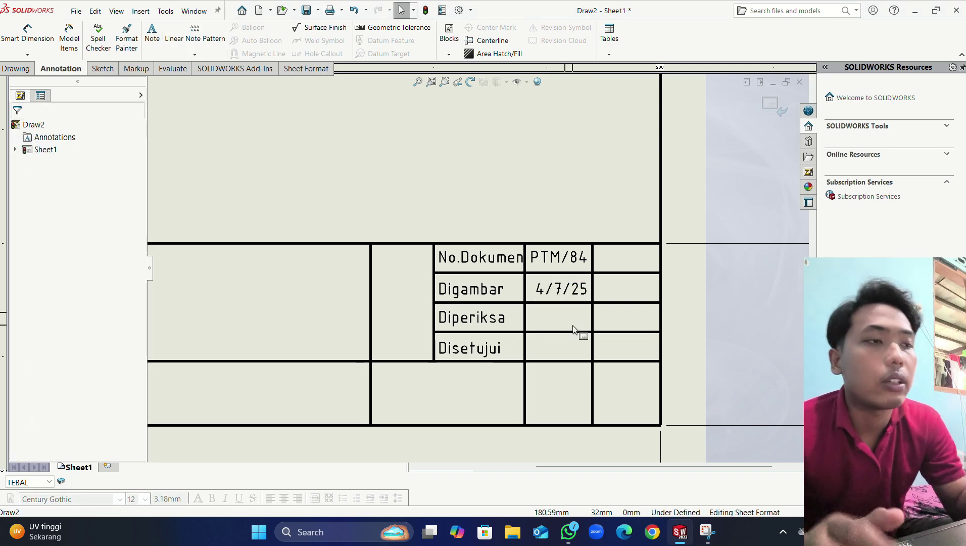
pyautogui.write('No.Dokumen')
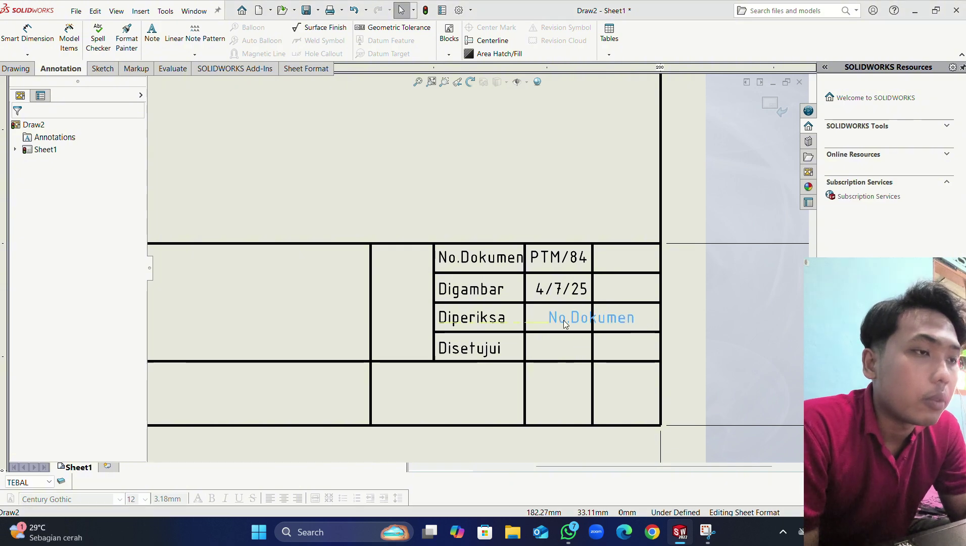
pyautogui.click(551, 320)
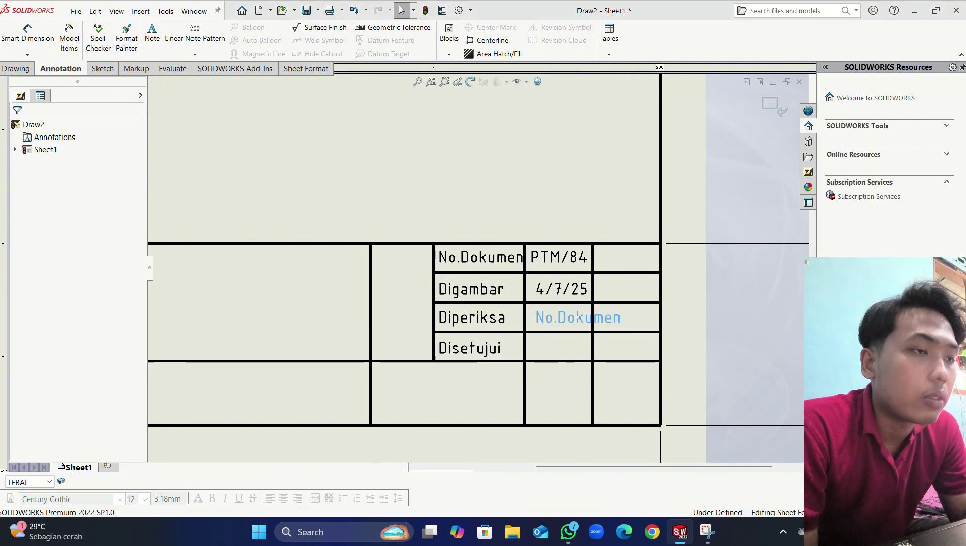
pyautogui.click(577, 318)
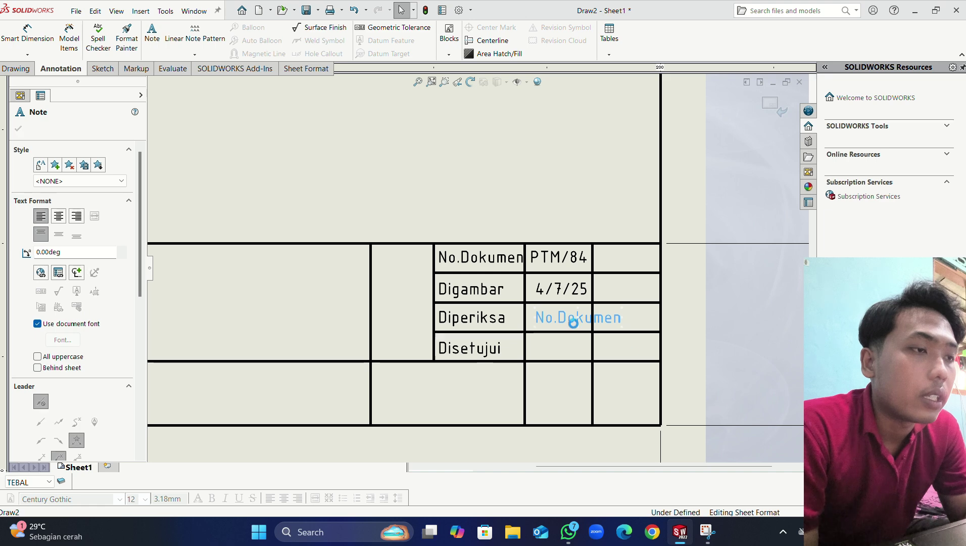
pyautogui.doubleClick(576, 323)
pyautogui.hotkey('ctrl', 'c')
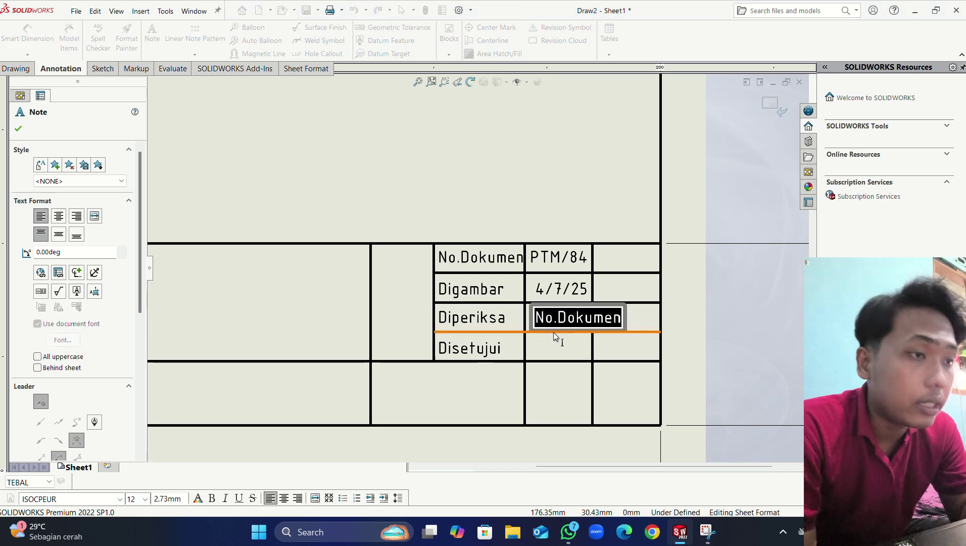
pyautogui.write('-')
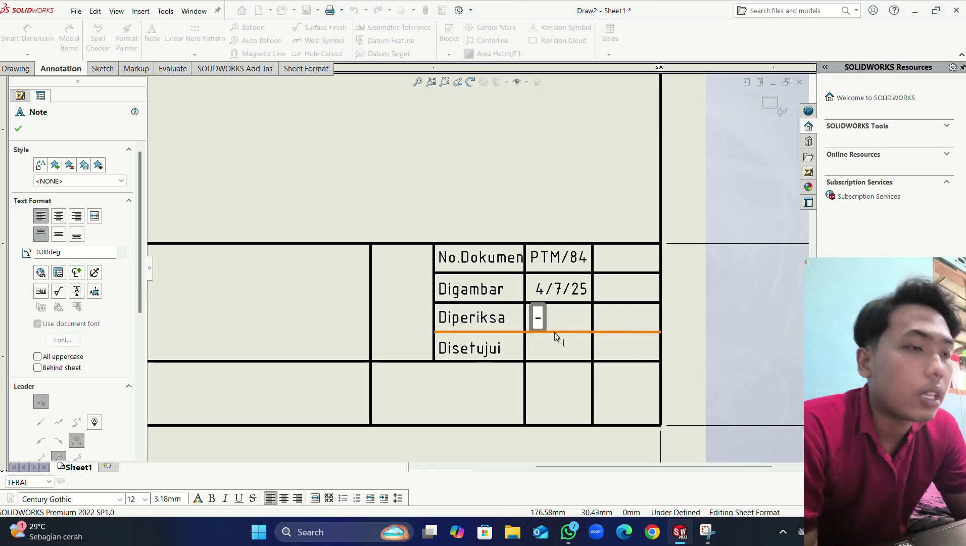
pyautogui.click(549, 342)
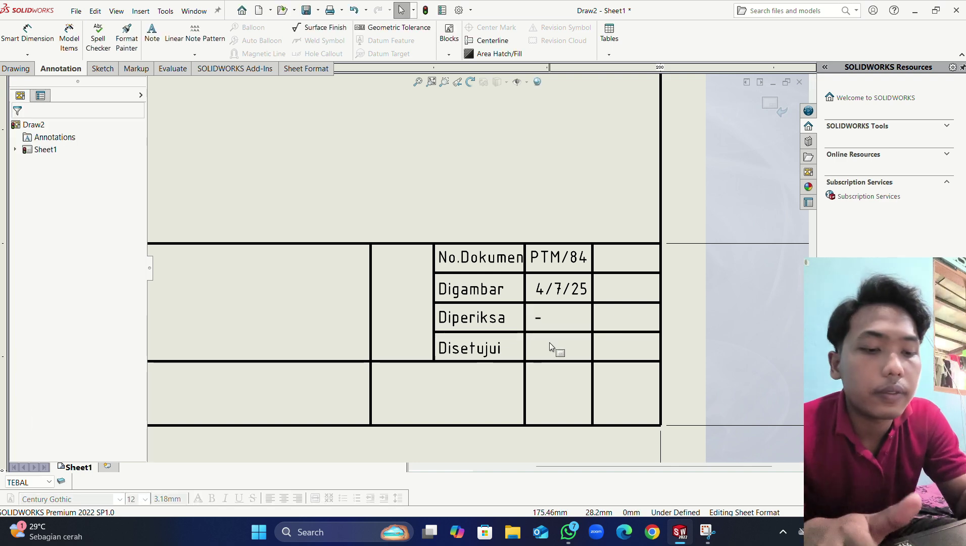
# Step: Paste another No.Dokumen note beside Disetujui, replace its text with a dash, and align it under the dash above
pyautogui.hotkey('ctrl', 'v')
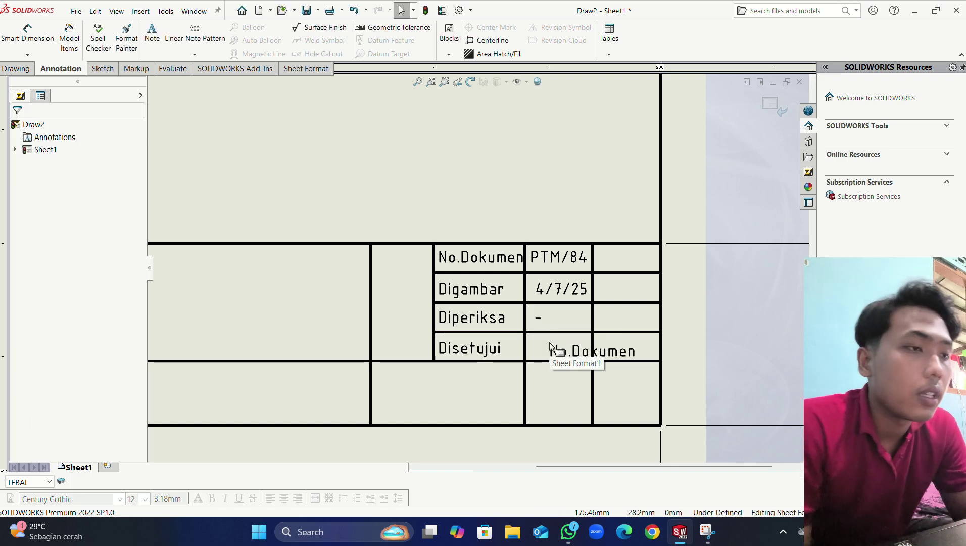
pyautogui.click(602, 357)
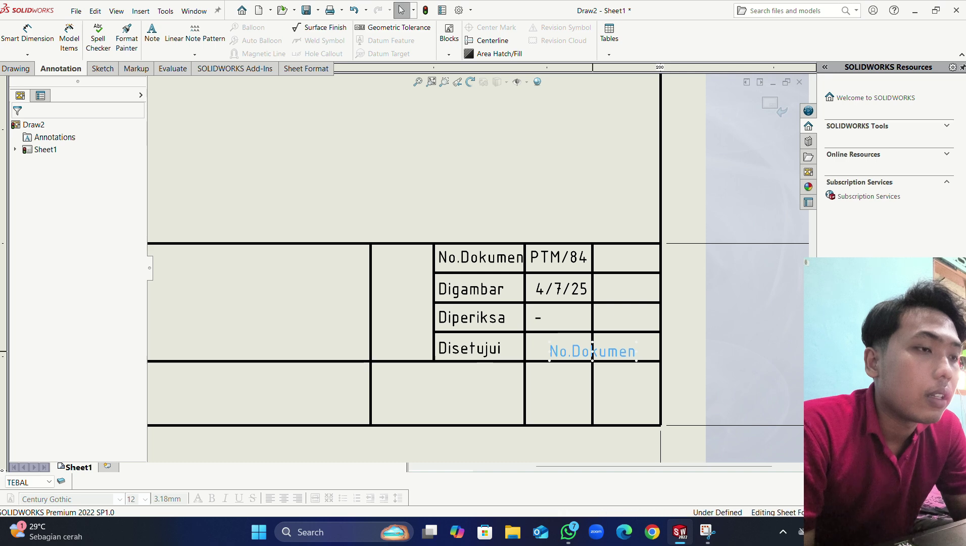
pyautogui.doubleClick(558, 354)
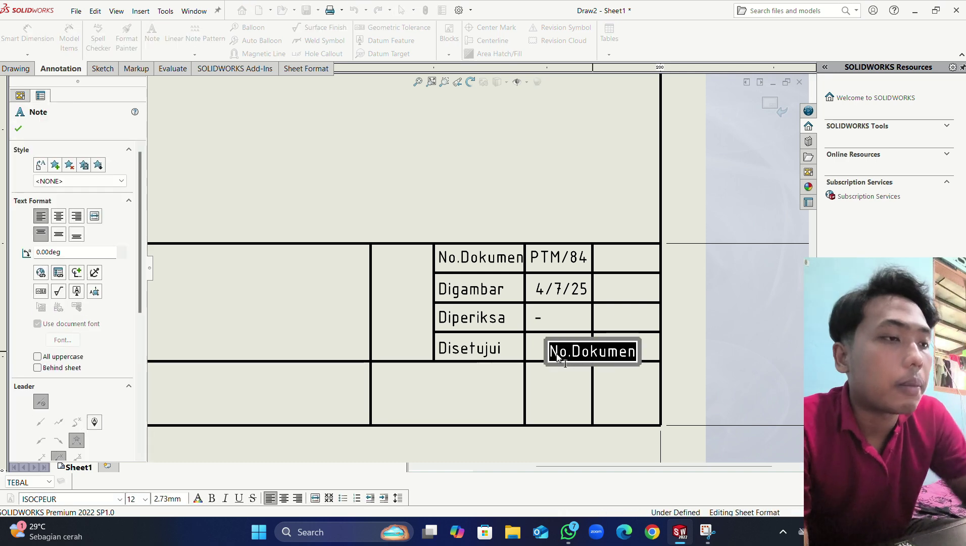
pyautogui.write('-')
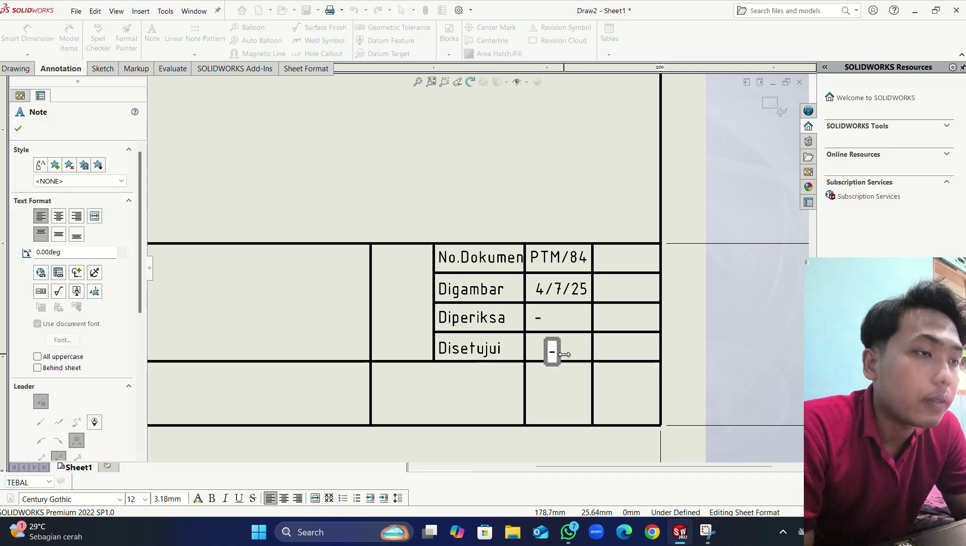
pyautogui.click(574, 359)
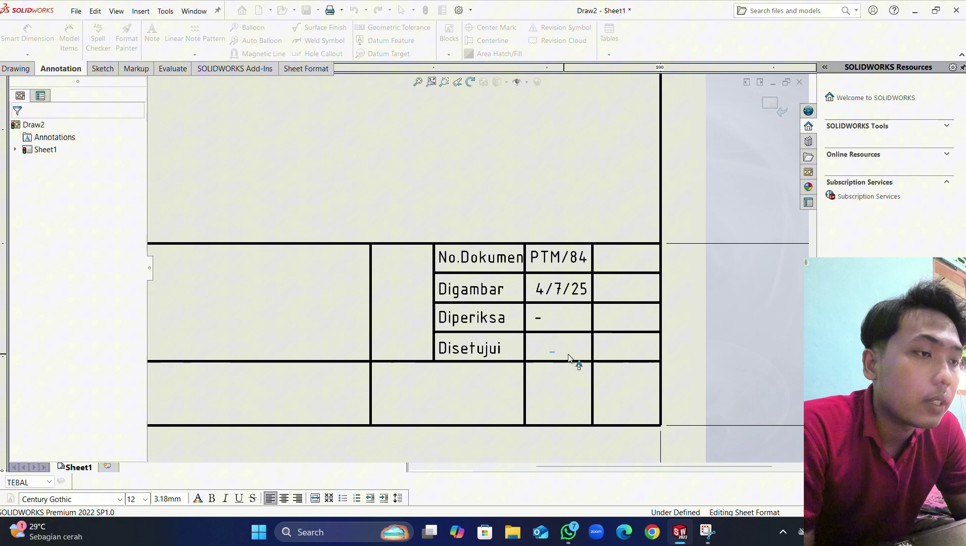
pyautogui.click(539, 349)
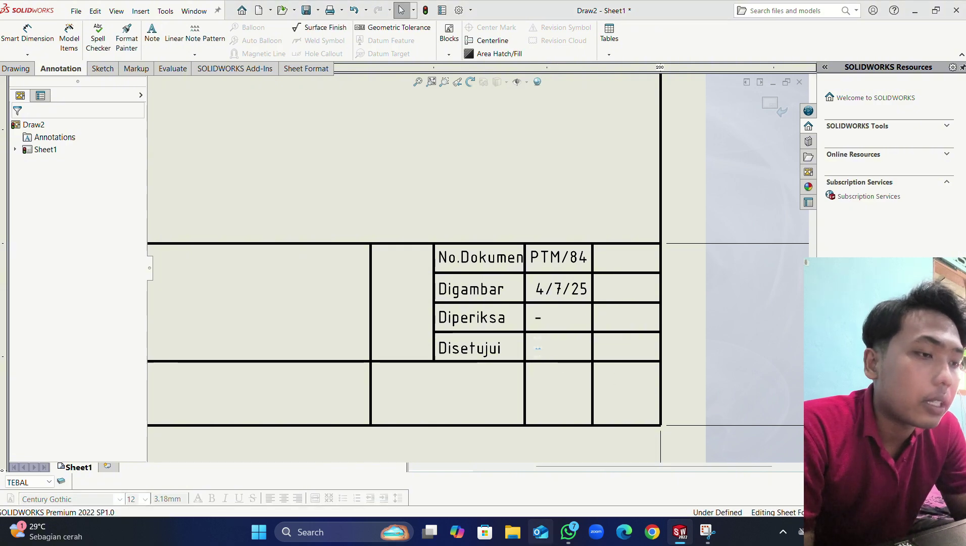
# Step: Check the WhatsApp reference image, and paste a No.Dokumen note into the empty cell after 4/7/25 in SOLIDWORKS
pyautogui.click(569, 532)
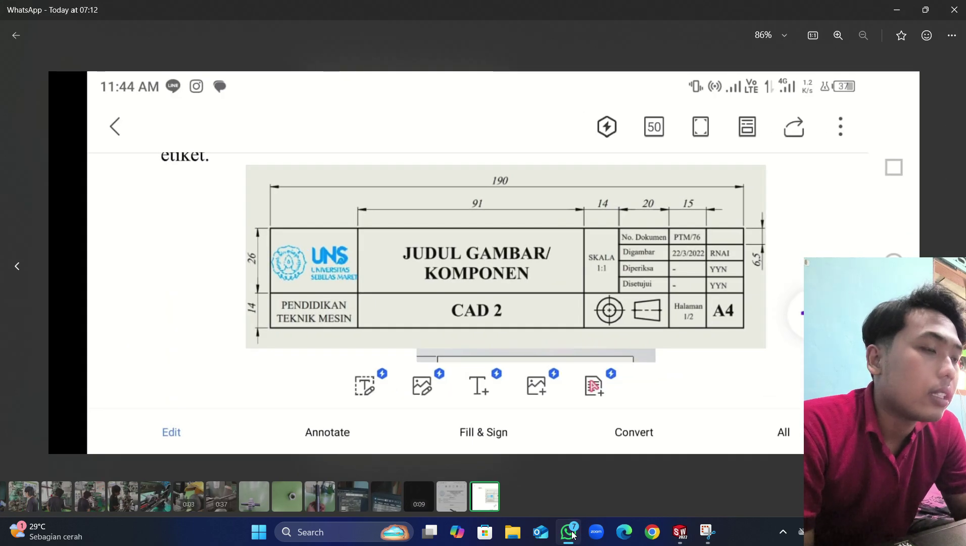
pyautogui.click(569, 531)
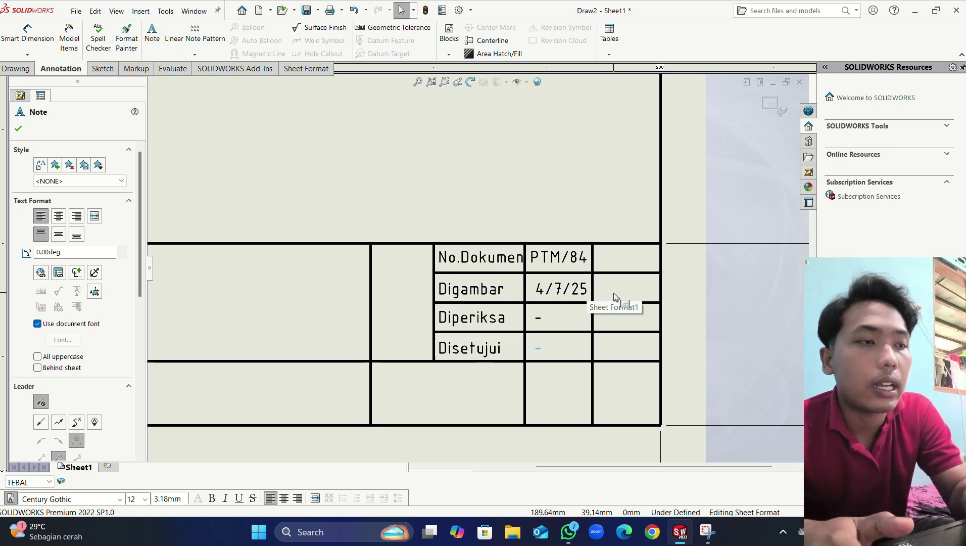
pyautogui.hotkey('ctrl', 'v')
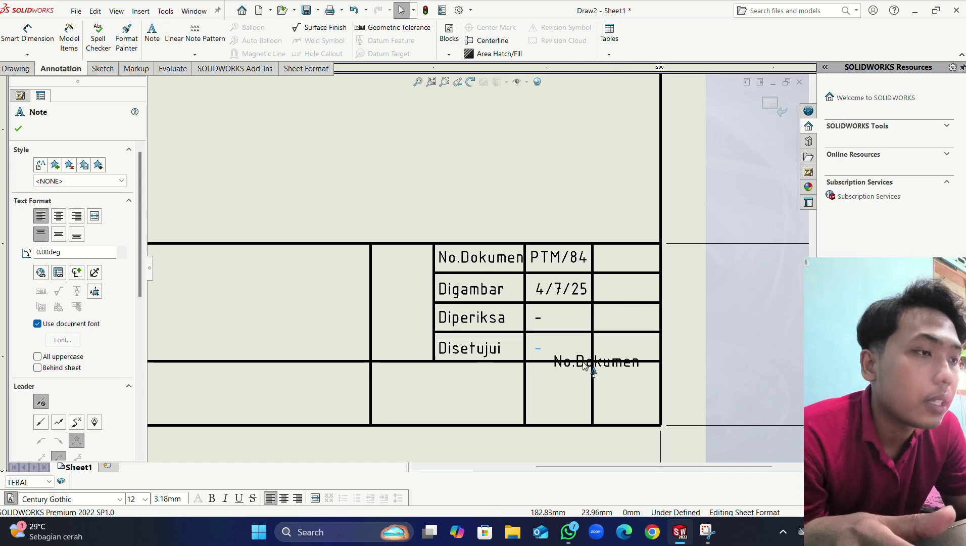
pyautogui.moveTo(584, 361); pyautogui.dragTo(631, 289)
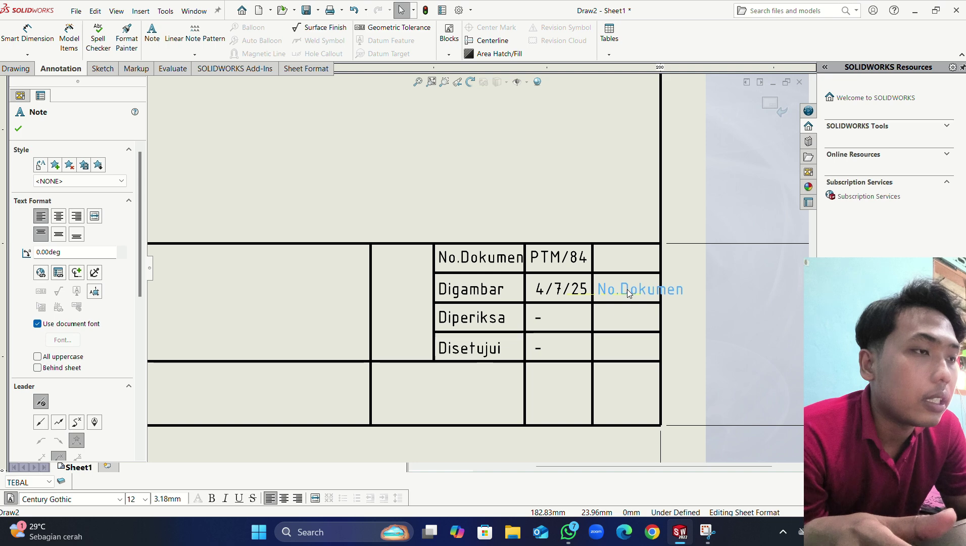
# Step: Replace the text of the note after 4/7/25 with WHY and centre it in its cell
pyautogui.doubleClick(606, 298)
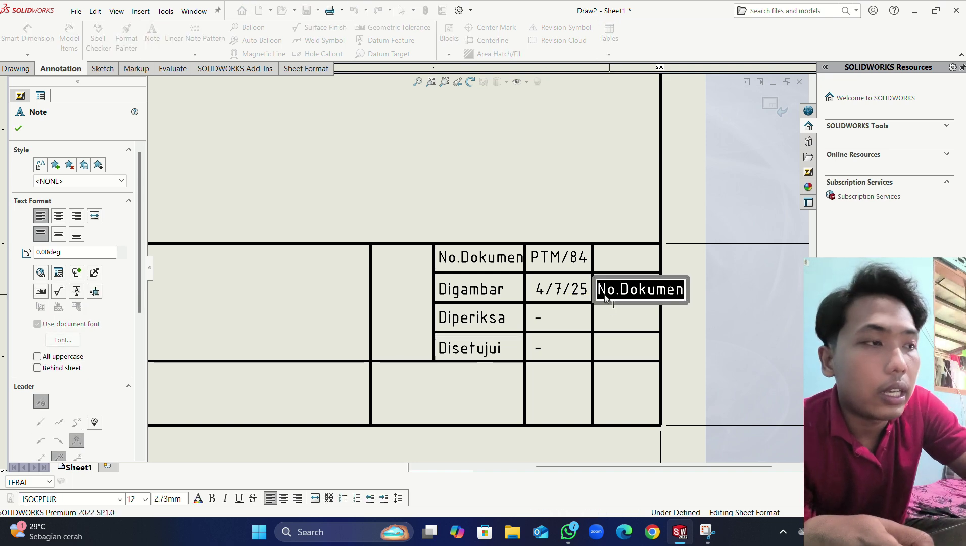
pyautogui.write('EHY')
pyautogui.press('BackSpace')
pyautogui.press('BackSpace')
pyautogui.press('BackSpace')
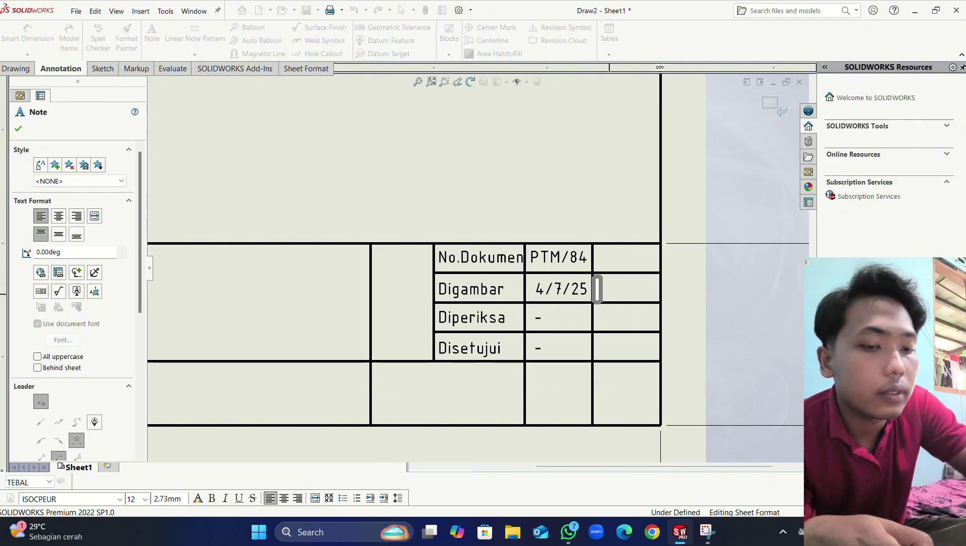
pyautogui.write('WHY')
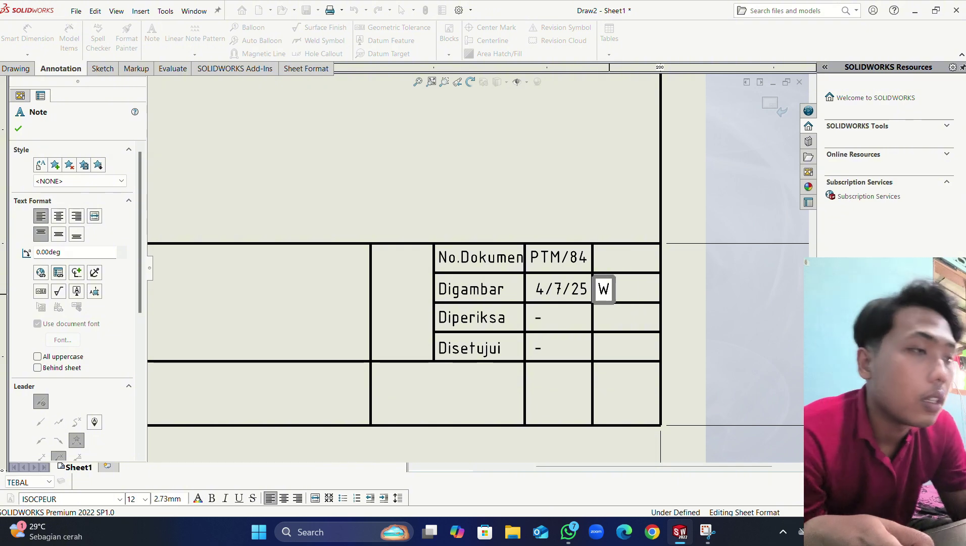
pyautogui.click(710, 262)
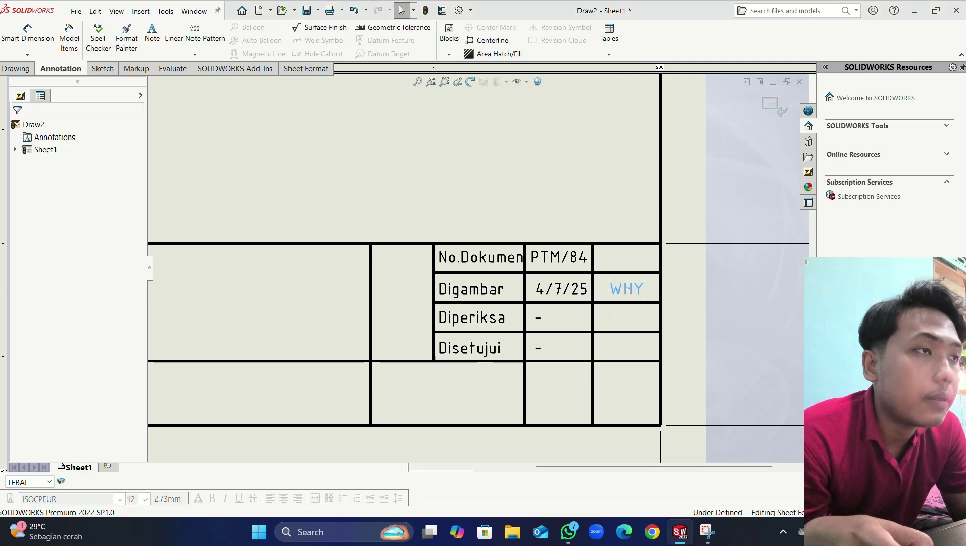
# Step: Paste a No.Dokumen note into the last cell of the Diperiksa row, below WHY
pyautogui.click(151, 33)
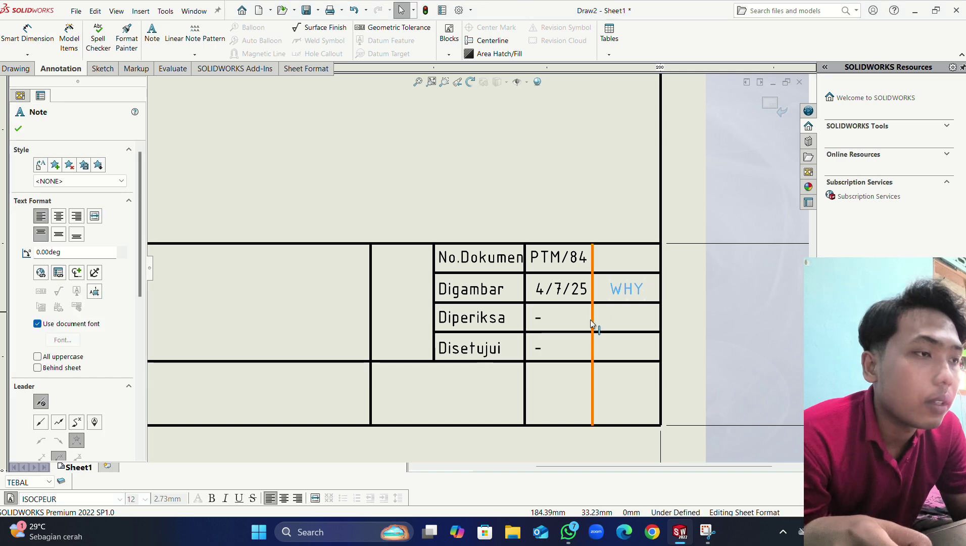
pyautogui.press('Escape')
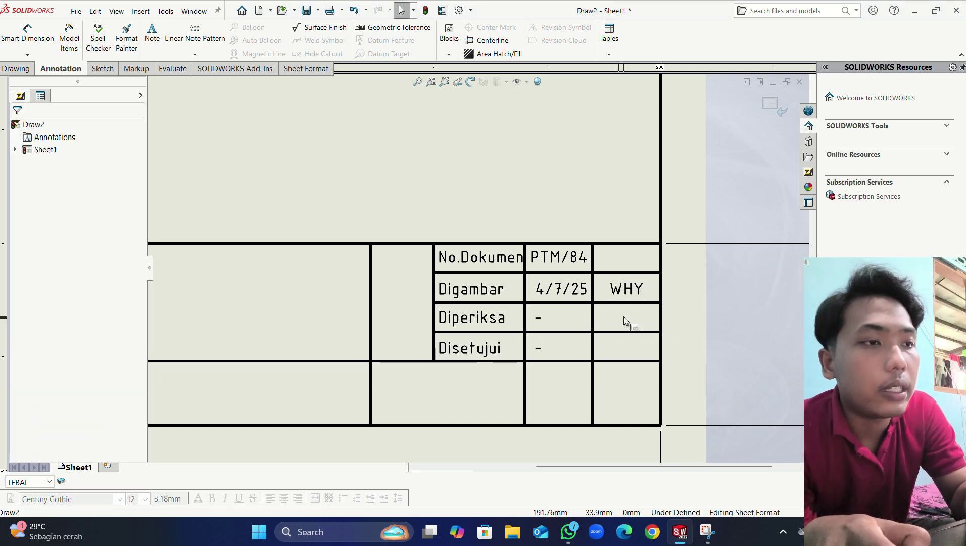
pyautogui.write('No.Dokumen')
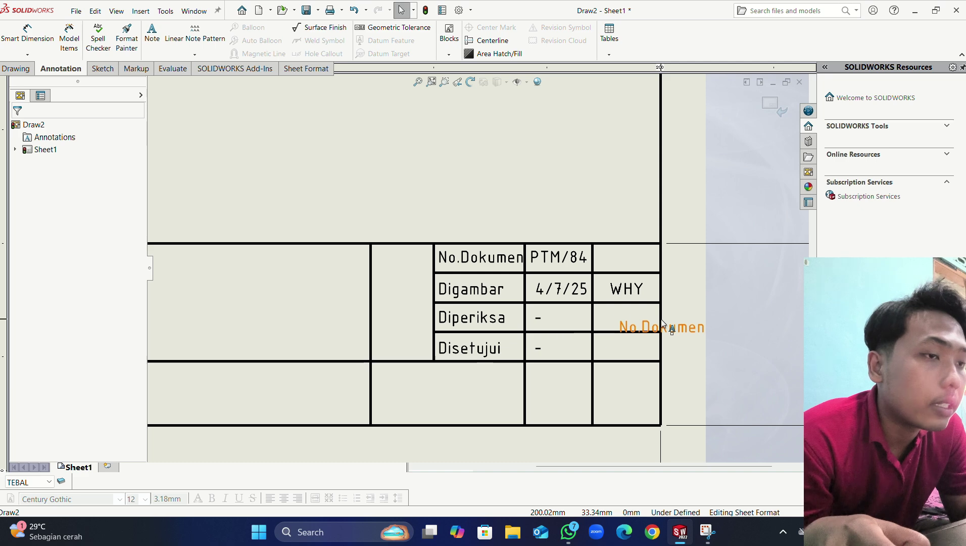
pyautogui.click(642, 317)
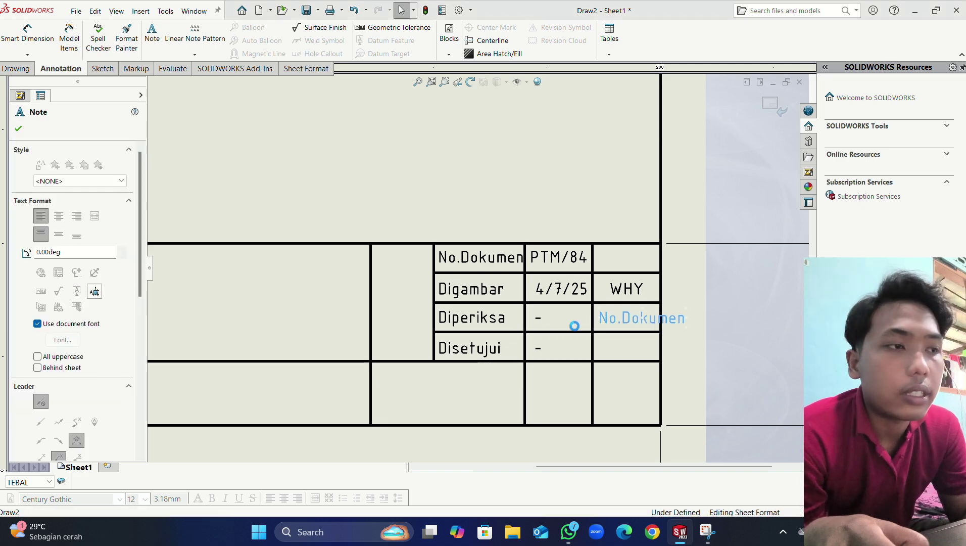
# Step: Replace the text of the note below WHY with ABD in capitals and centre it in its cell
pyautogui.doubleClick(641, 319)
pyautogui.moveTo(622, 319); pyautogui.dragTo(682, 319)
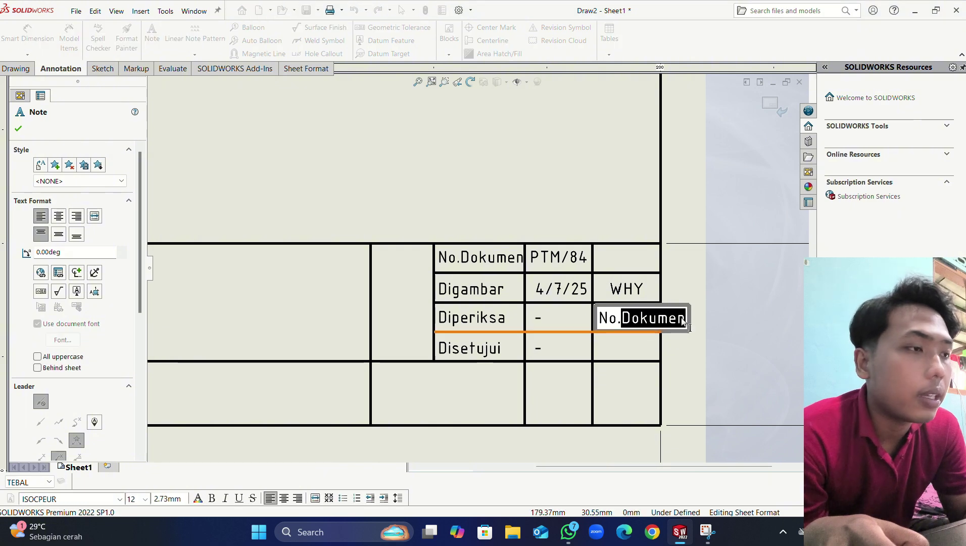
pyautogui.press('BackSpace')
pyautogui.press('BackSpace')
pyautogui.press('BackSpace')
pyautogui.press('BackSpace')
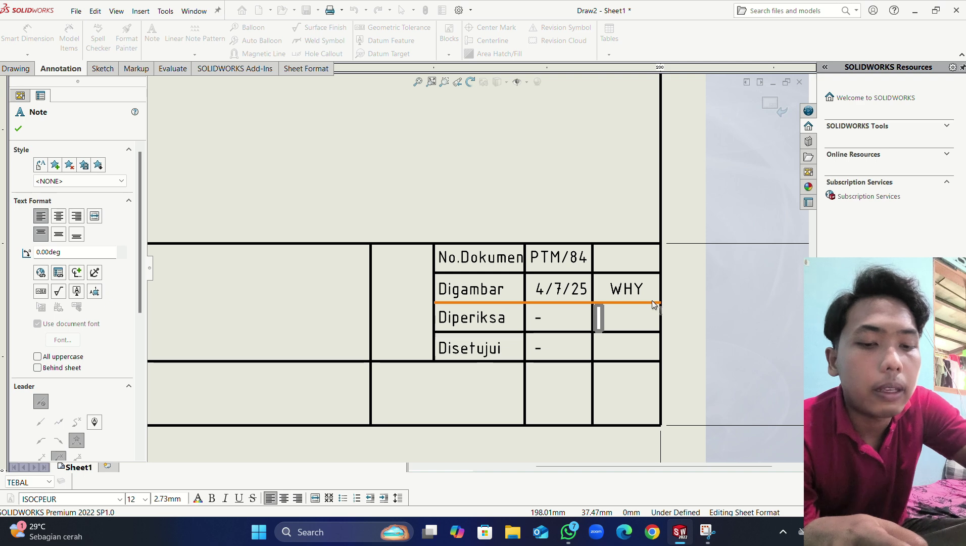
pyautogui.write('a')
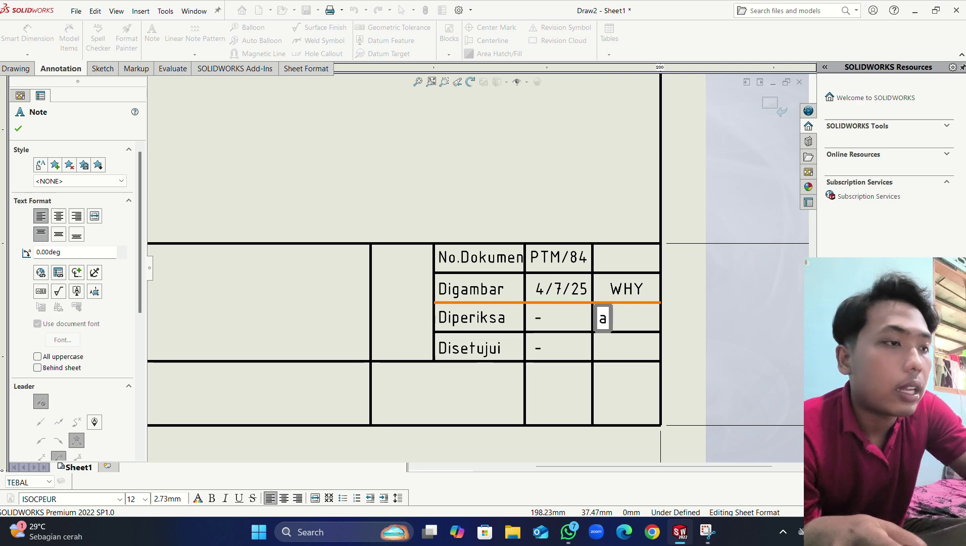
pyautogui.write('bd')
pyautogui.press('BackSpace')
pyautogui.press('BackSpace')
pyautogui.press('BackSpace')
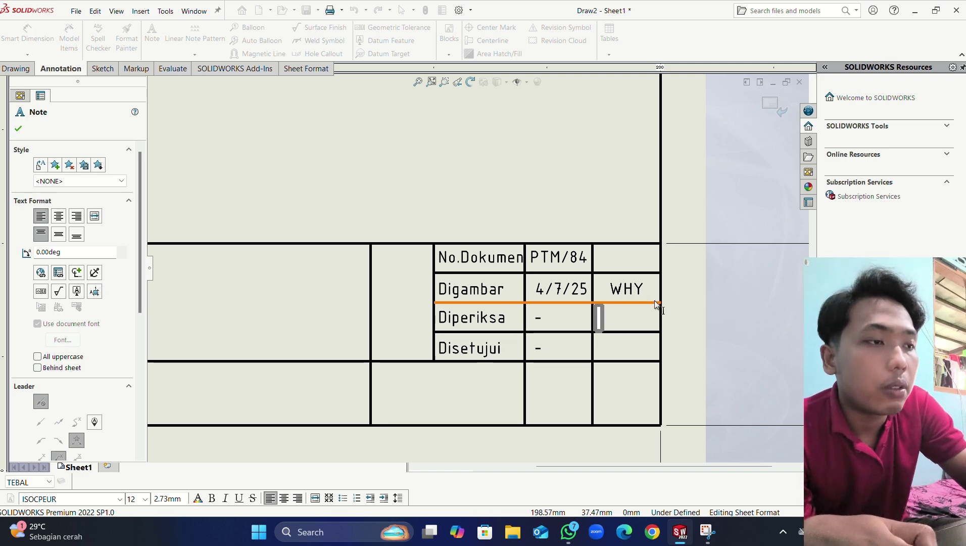
pyautogui.write('ABD')
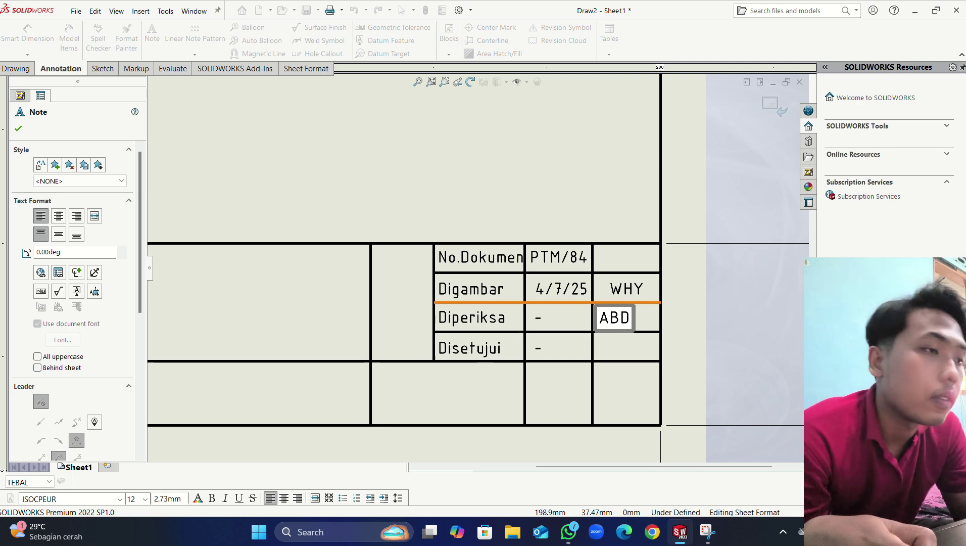
pyautogui.press('Escape')
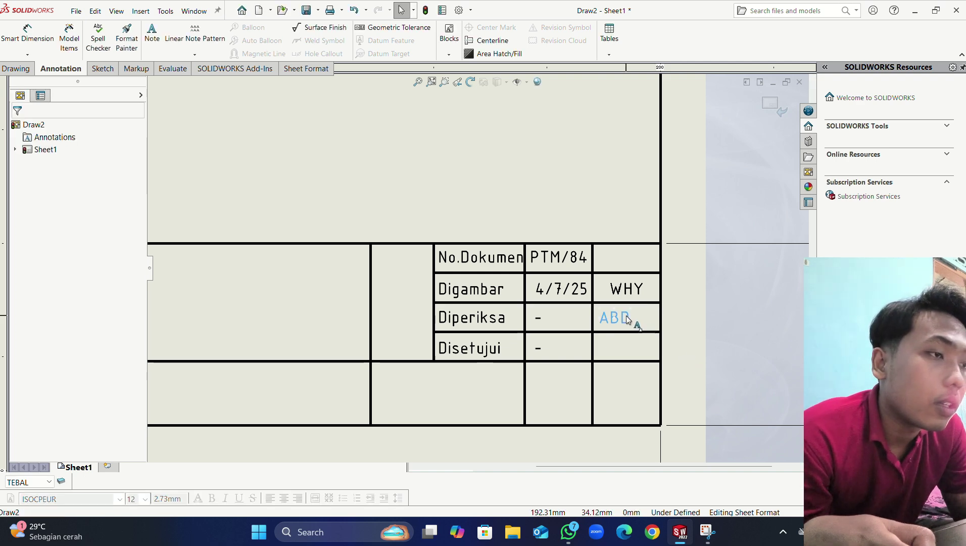
pyautogui.moveTo(626, 315); pyautogui.dragTo(638, 316)
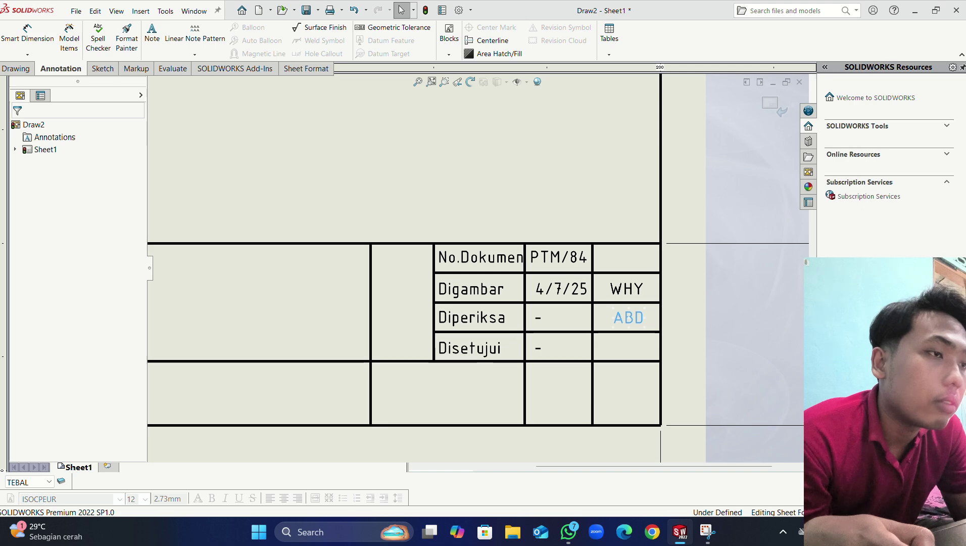
# Step: Paste a No.Dokumen note into the last cell of the Disetujui row, replace its text with AZZ and centre it in the cell
pyautogui.click(151, 32)
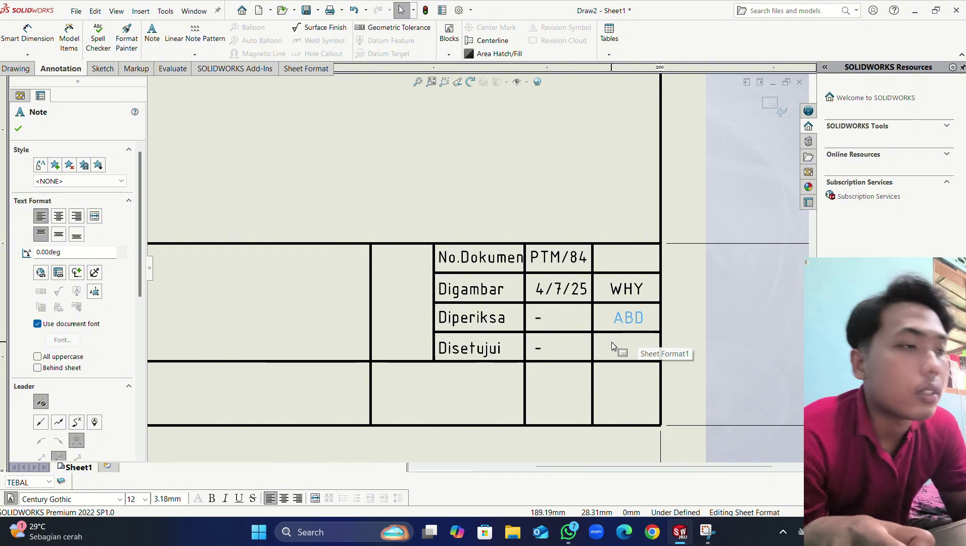
pyautogui.write('No.Dokumen')
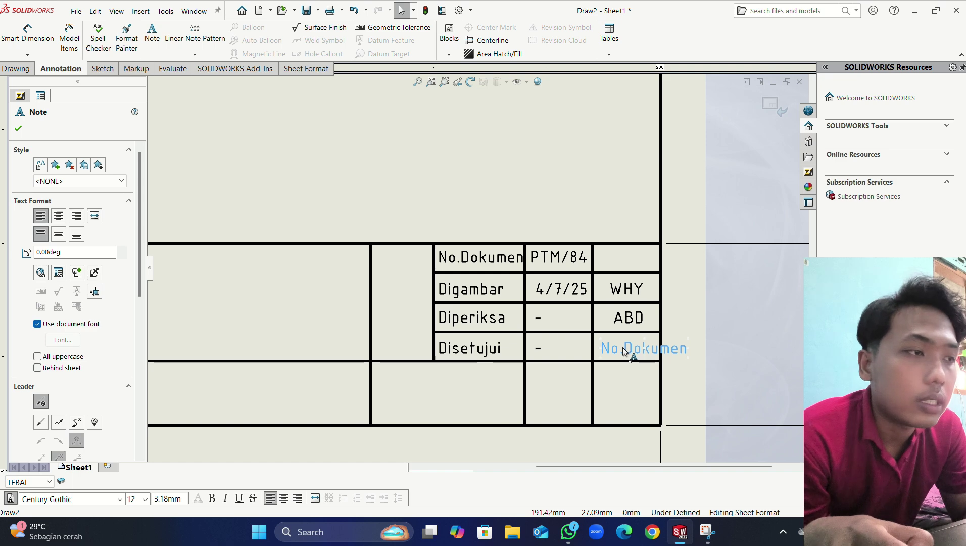
pyautogui.doubleClick(649, 351)
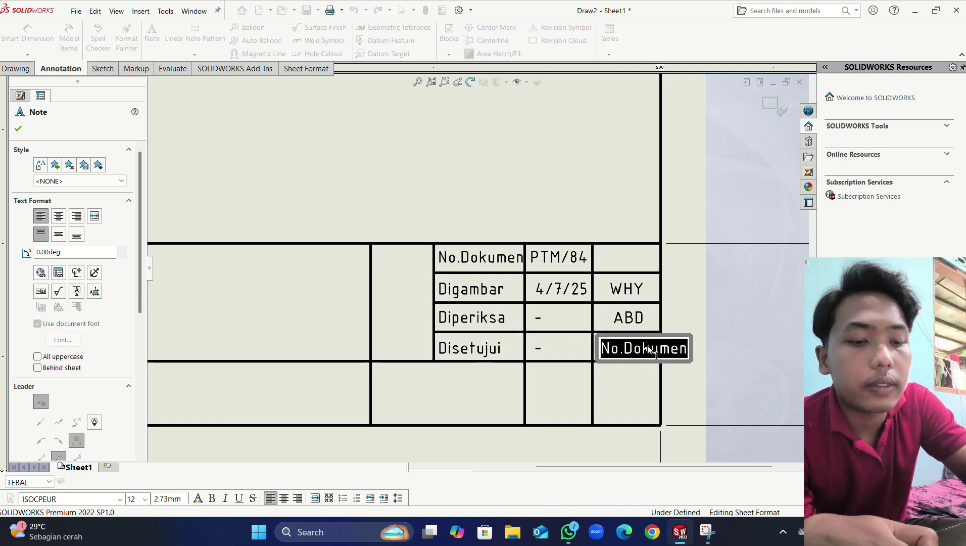
pyautogui.write('AZZ')
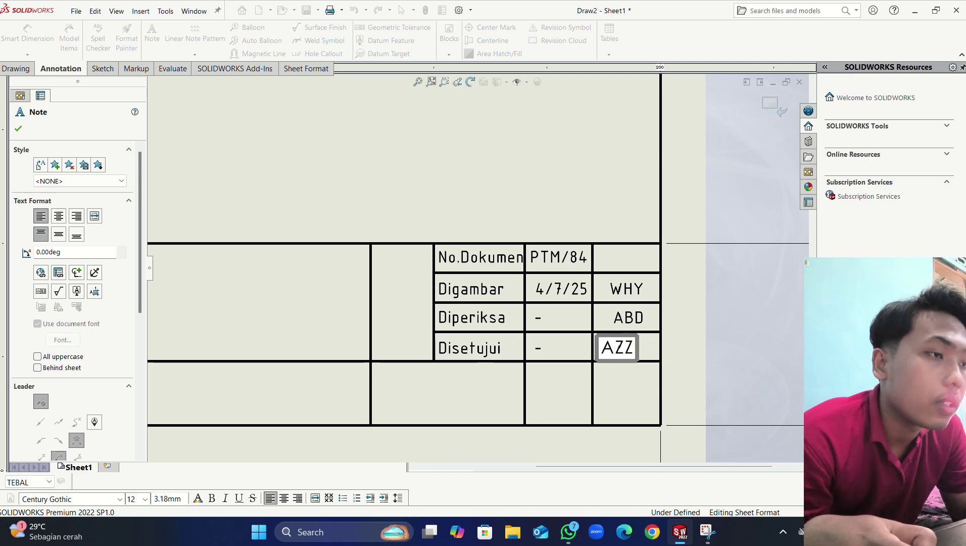
pyautogui.press('BackSpace')
pyautogui.press('BackSpace')
pyautogui.press('BackSpace')
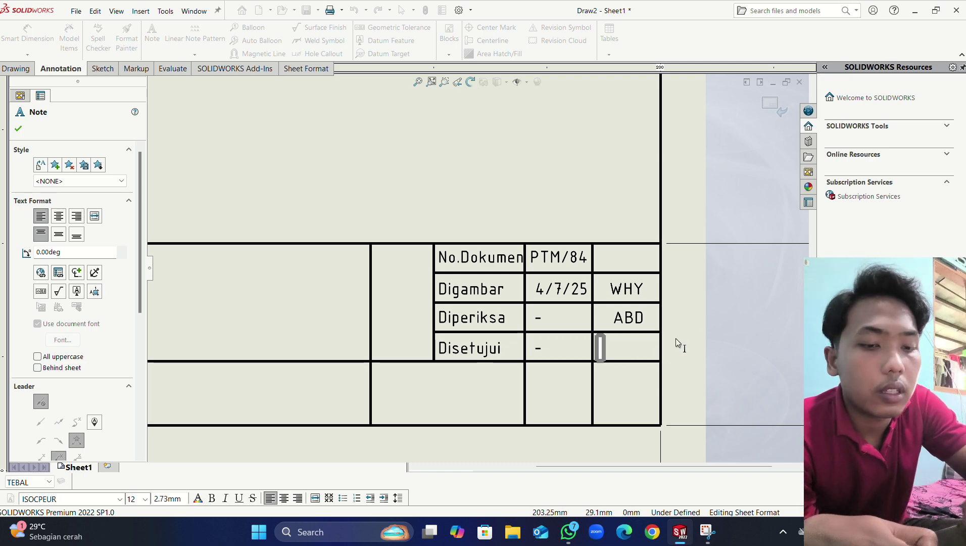
pyautogui.write('AZZ')
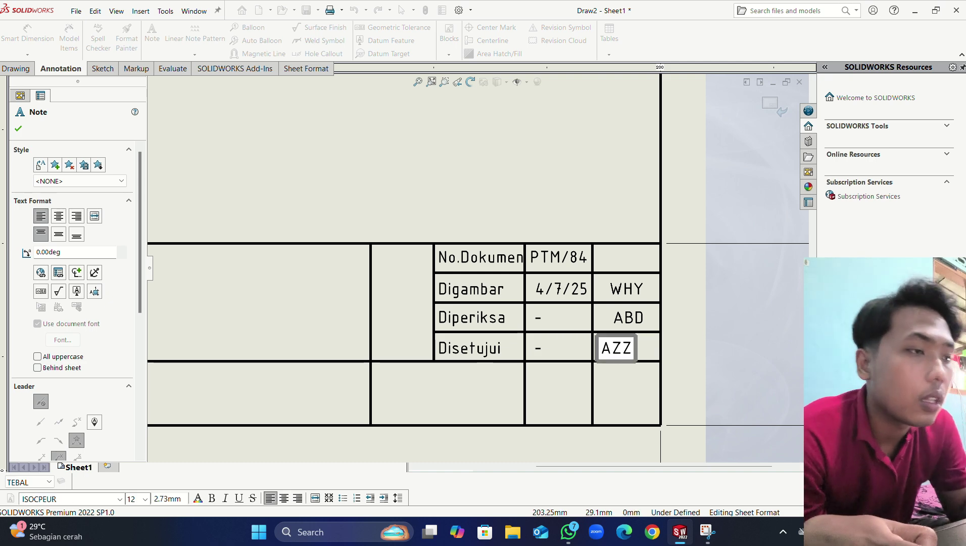
pyautogui.click(745, 320)
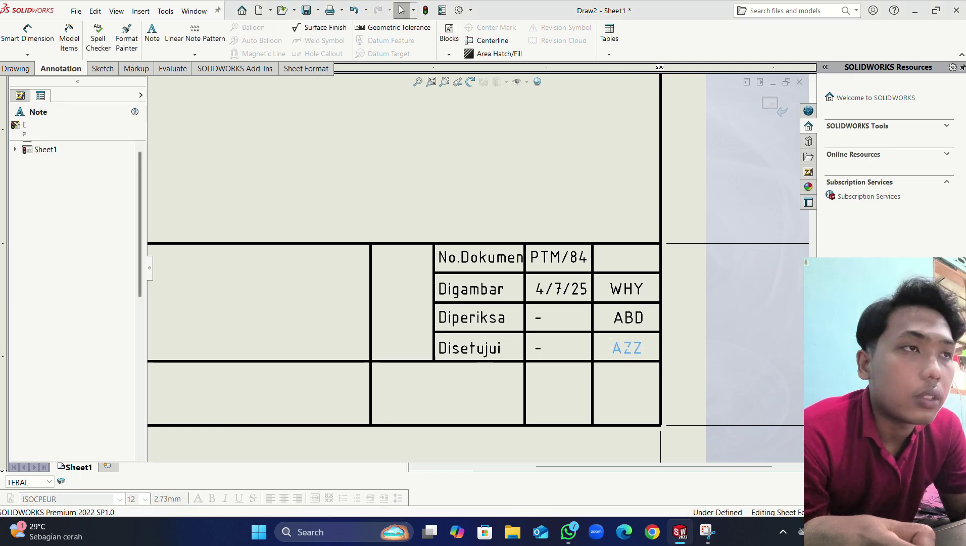
# Step: Paste a No.Dokumen note into the cell below AZZ, replace its text with A4 and centre it in the cell
pyautogui.scroll(3, 607, 366)
pyautogui.scroll(-2, 526, 348)
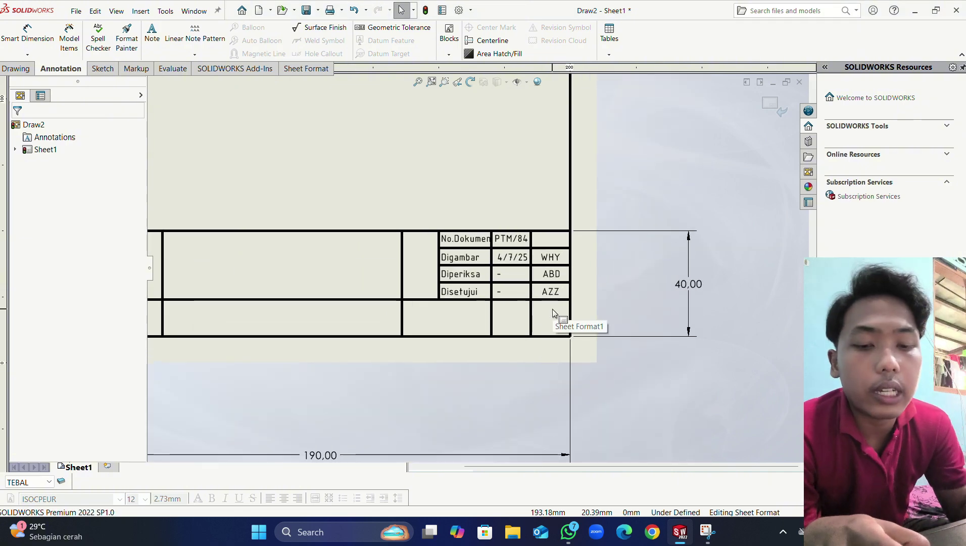
pyautogui.write('No.Dokumen')
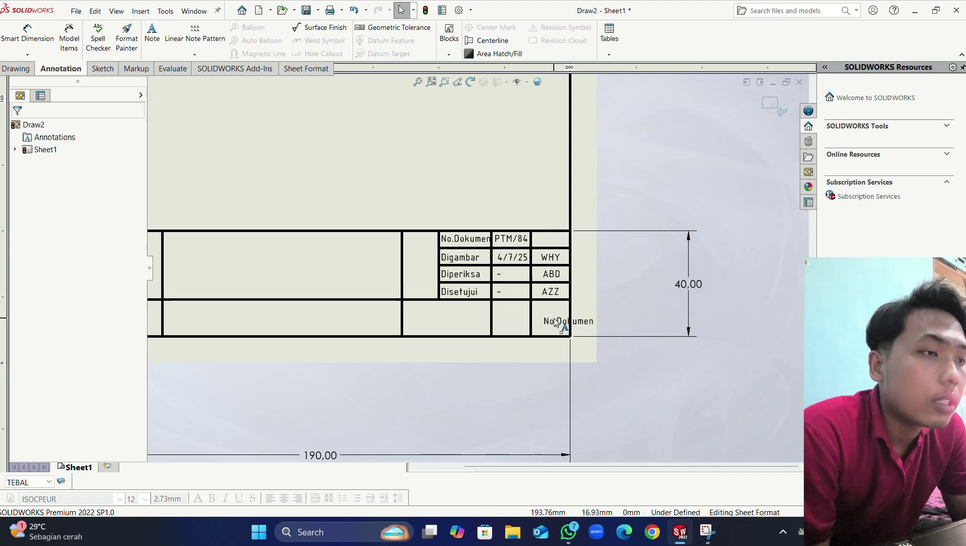
pyautogui.click(567, 320)
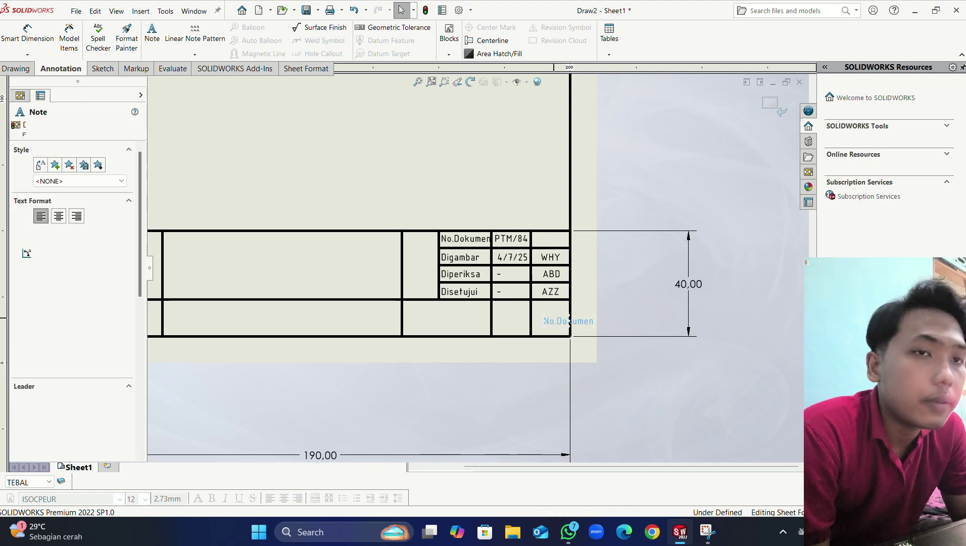
pyautogui.doubleClick(563, 322)
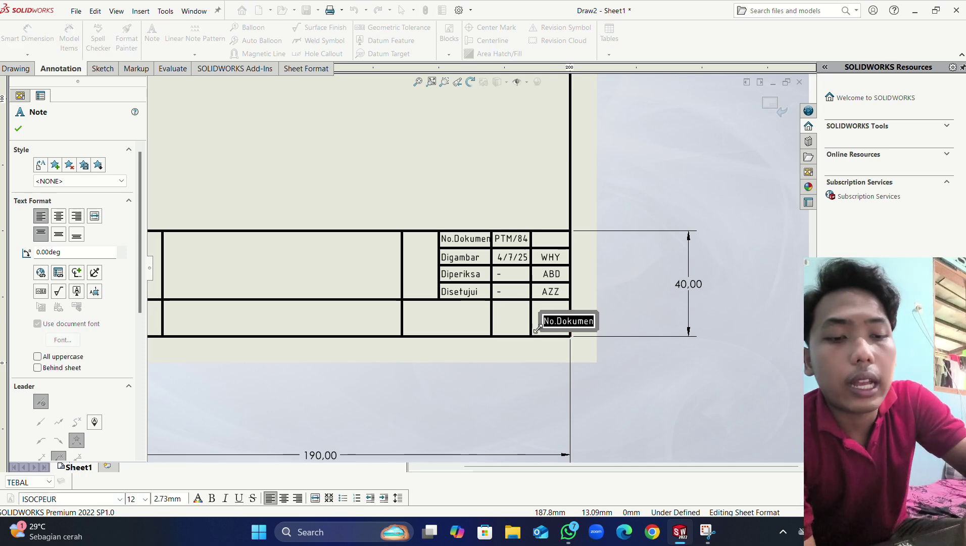
pyautogui.press('Delete')
pyautogui.write('4')
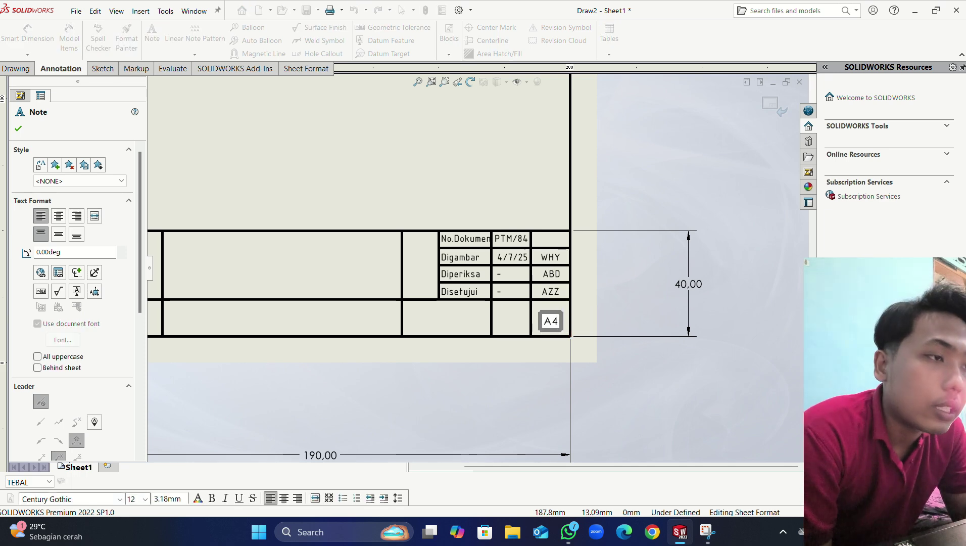
pyautogui.press('BackSpace')
pyautogui.press('BackSpace')
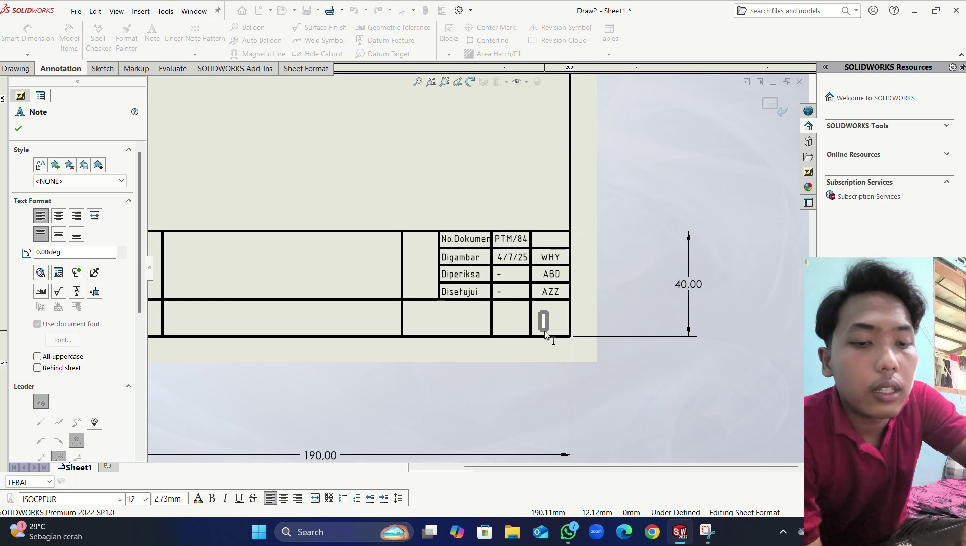
pyautogui.write('A4')
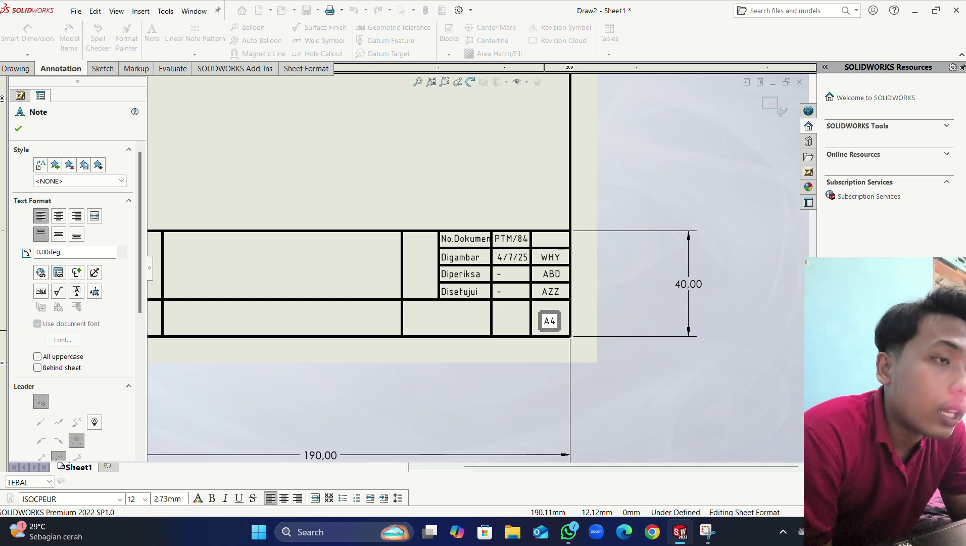
pyautogui.click(618, 316)
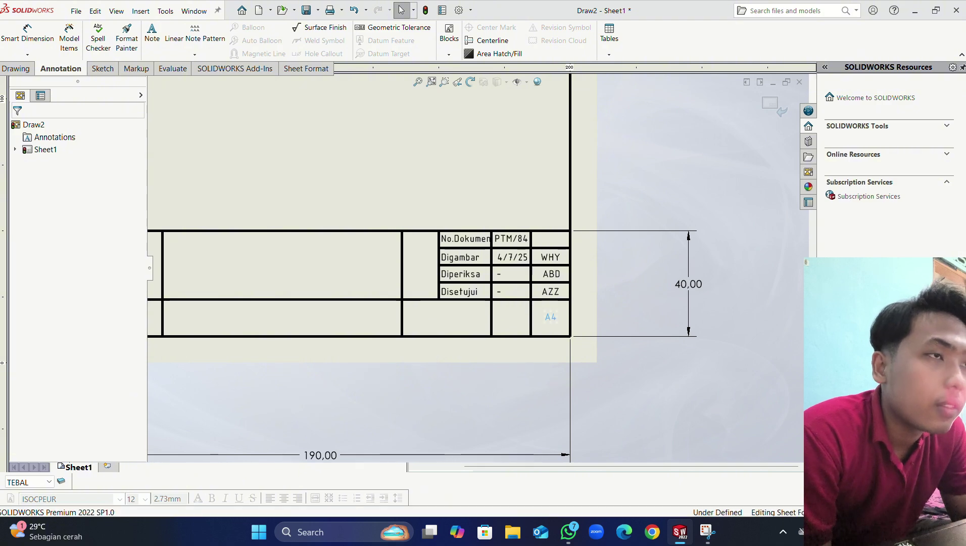
# Step: Set the A4 note's font height to 22 points and centre the enlarged note in its cell
pyautogui.click(550, 316)
pyautogui.rightClick(550, 317)
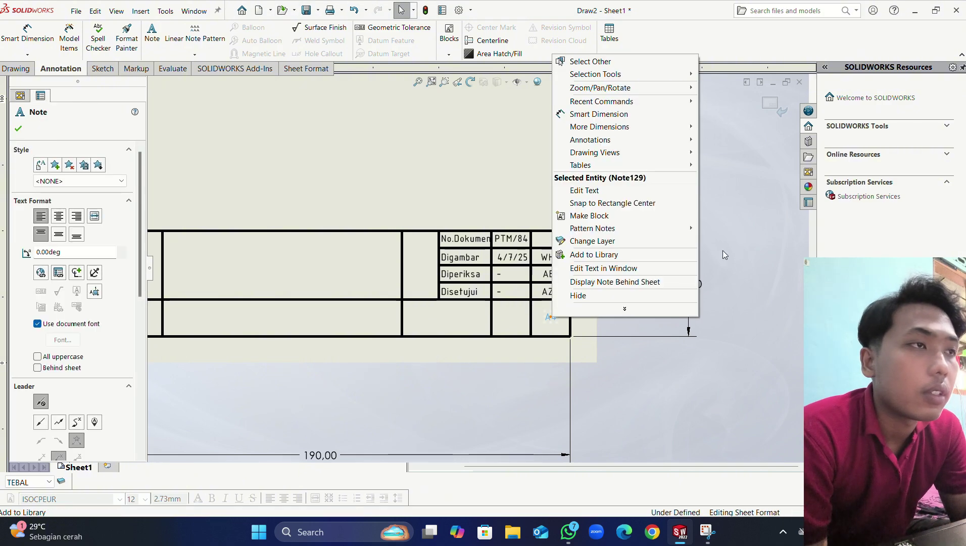
pyautogui.click(584, 191)
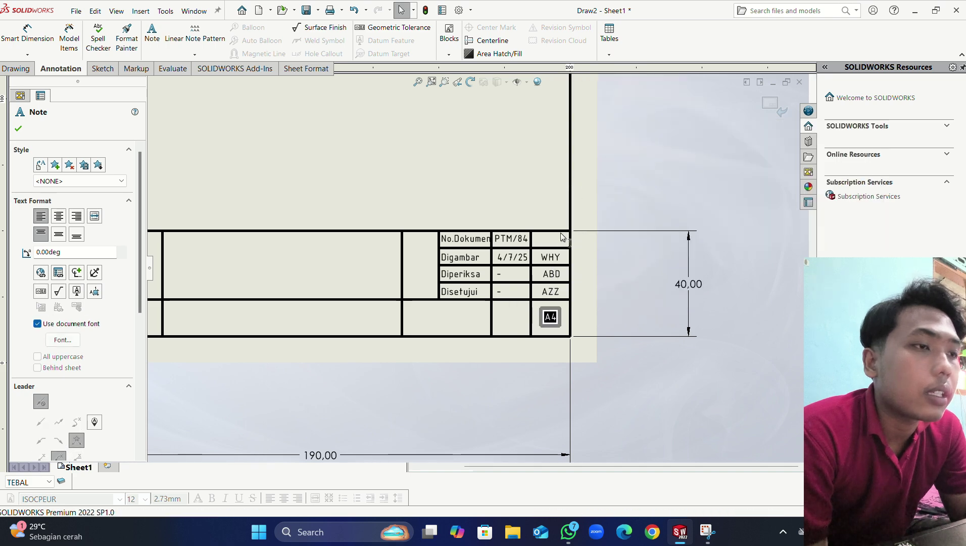
pyautogui.click(548, 316)
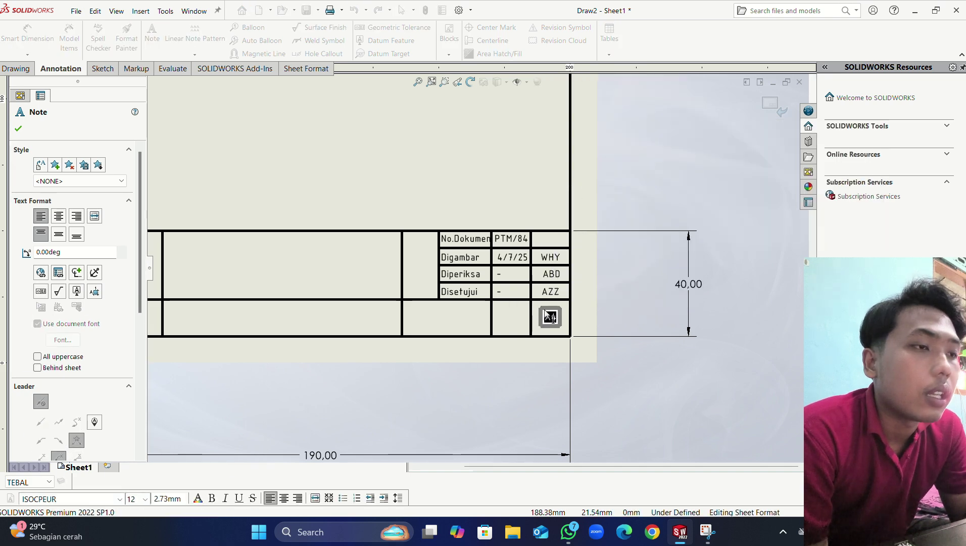
pyautogui.rightClick(547, 314)
pyautogui.click(582, 435)
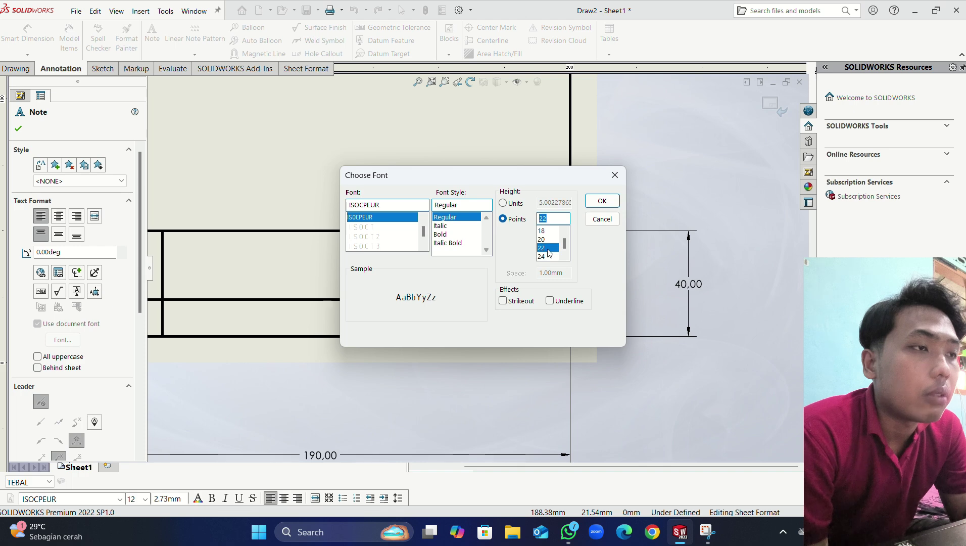
pyautogui.click(603, 201)
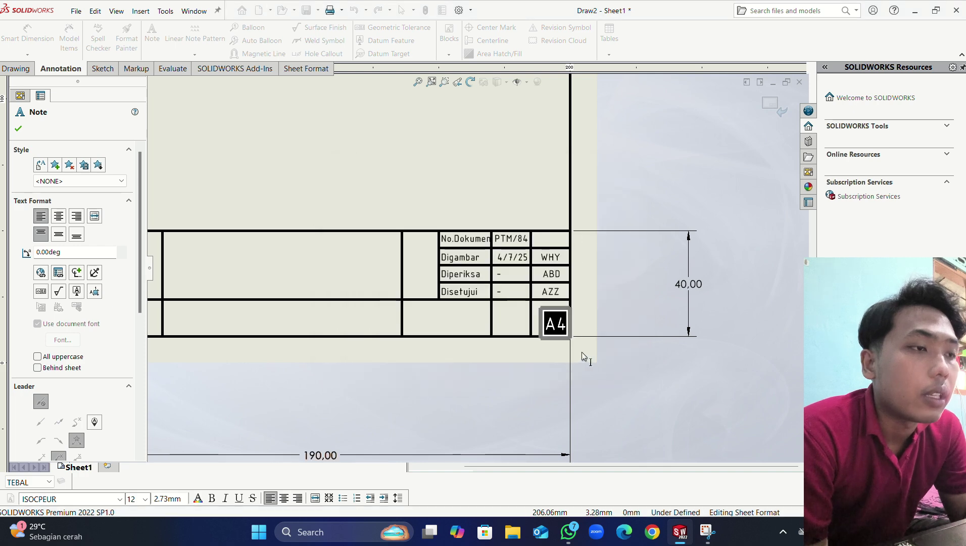
pyautogui.click(608, 348)
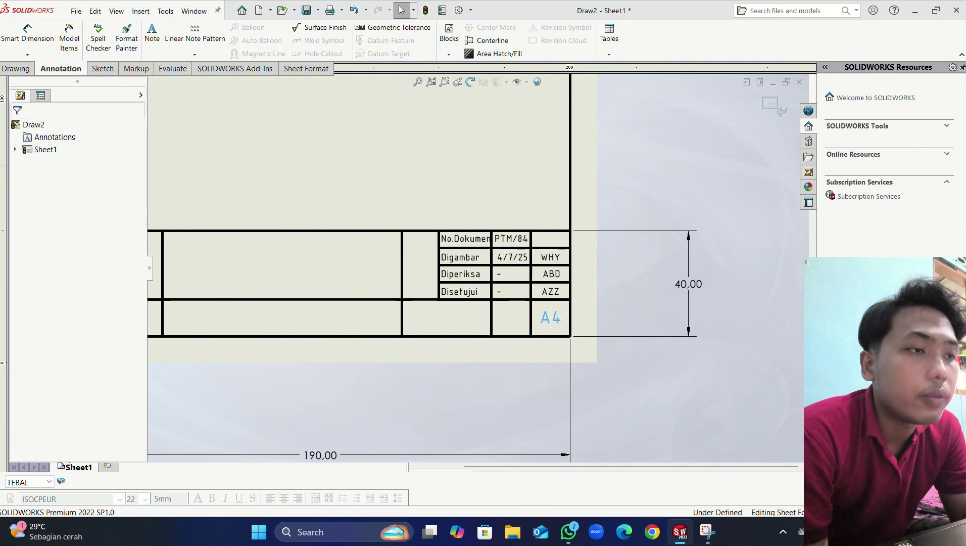
pyautogui.press('Return')
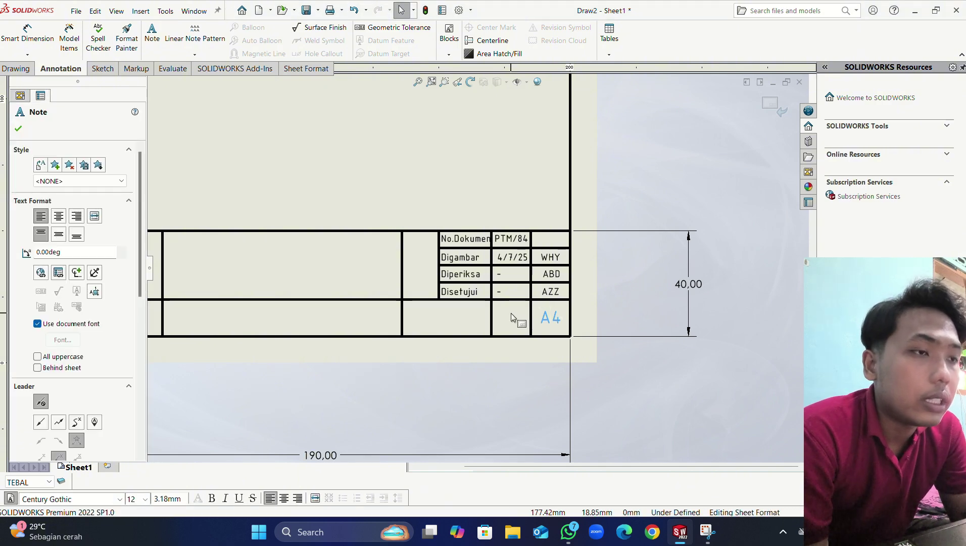
# Step: Paste another No.Dokumen note, check the WhatsApp reference image, and move the note into the empty cell before A4 in SOLIDWORKS
pyautogui.click(537, 334)
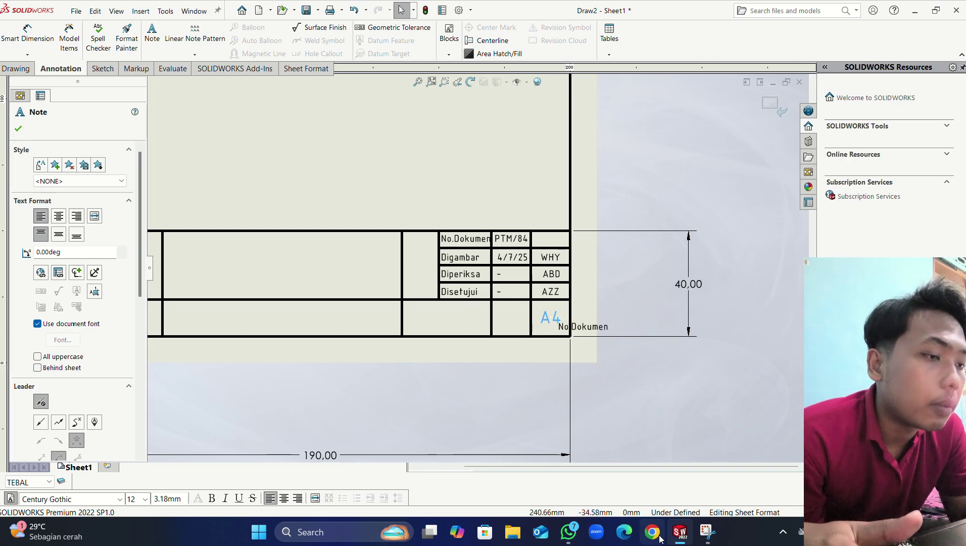
pyautogui.click(565, 535)
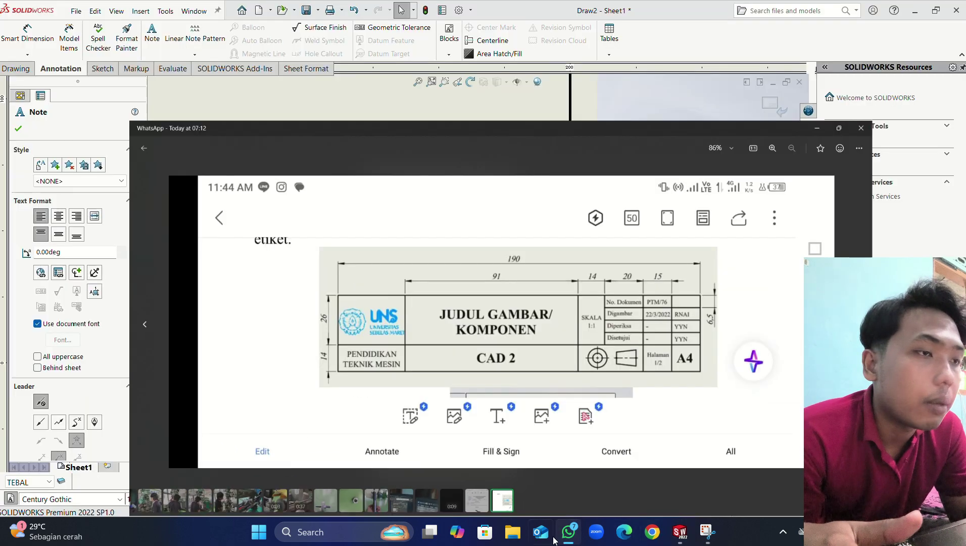
pyautogui.click(566, 535)
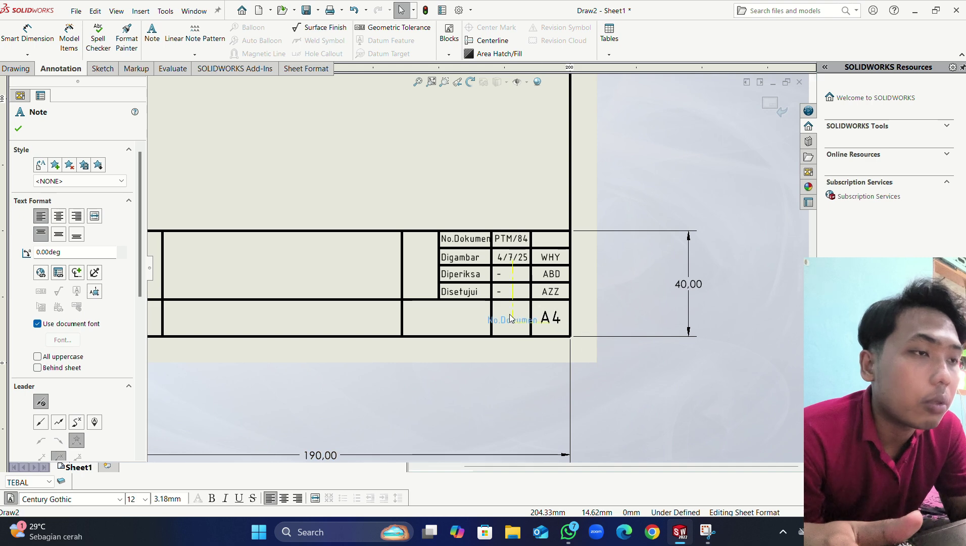
# Step: Replace the text of the note before A4 with Halaman and 1/1 on two lines, with centred text alignment
pyautogui.click(511, 325)
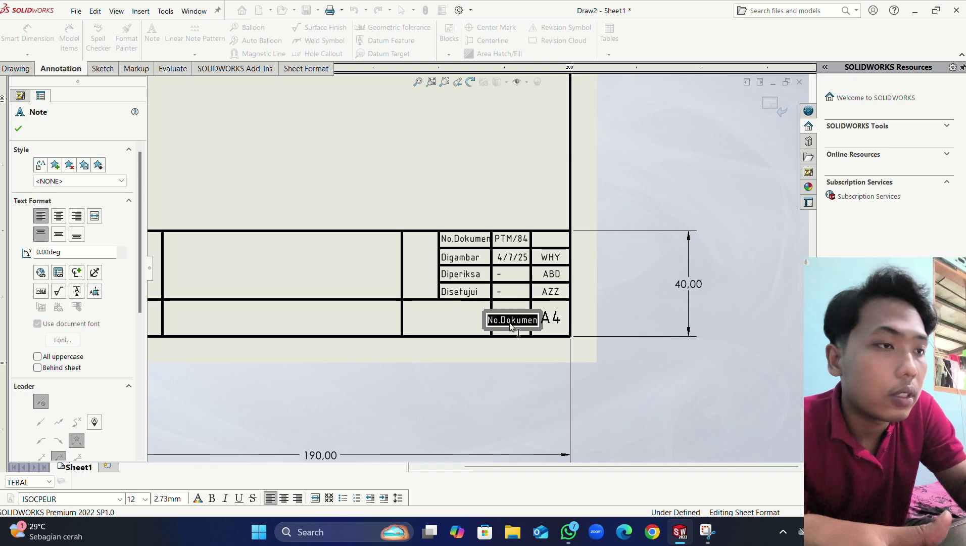
pyautogui.write('ha')
pyautogui.press('BackSpace')
pyautogui.press('BackSpace')
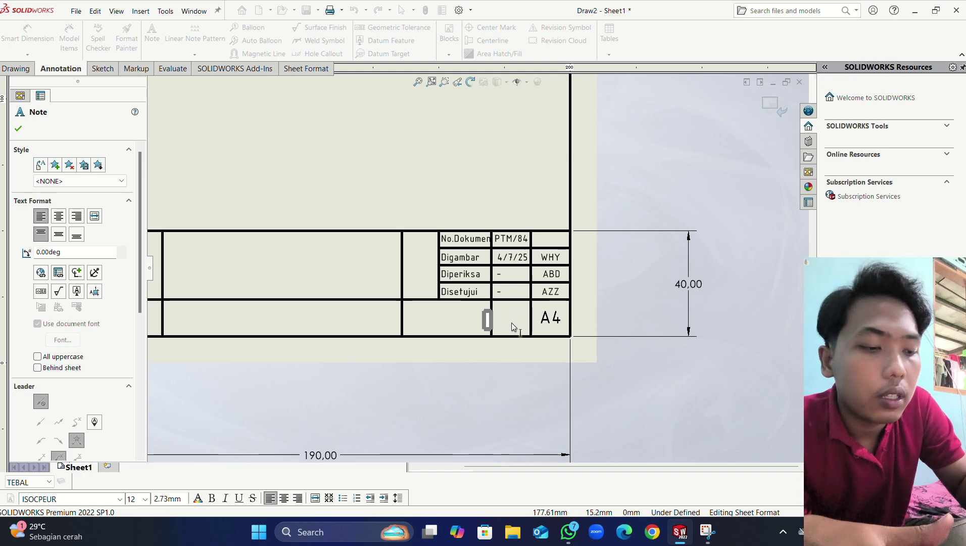
pyautogui.write('Ha')
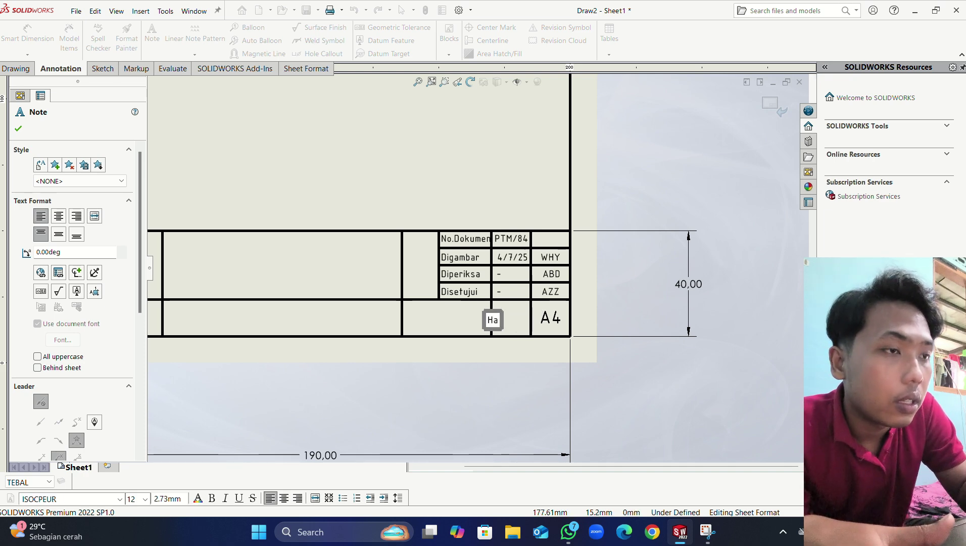
pyautogui.write('laman')
pyautogui.press('Return')
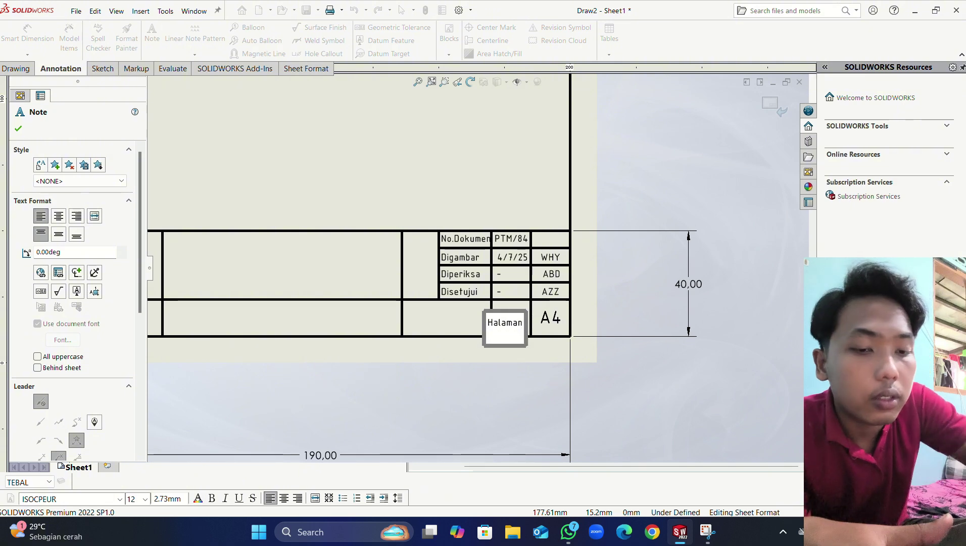
pyautogui.write('1/1')
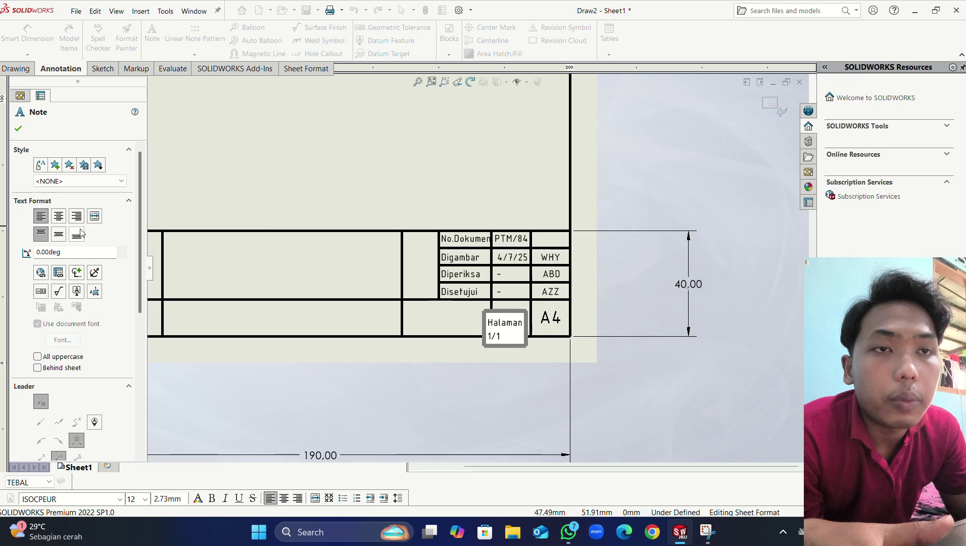
pyautogui.click(58, 216)
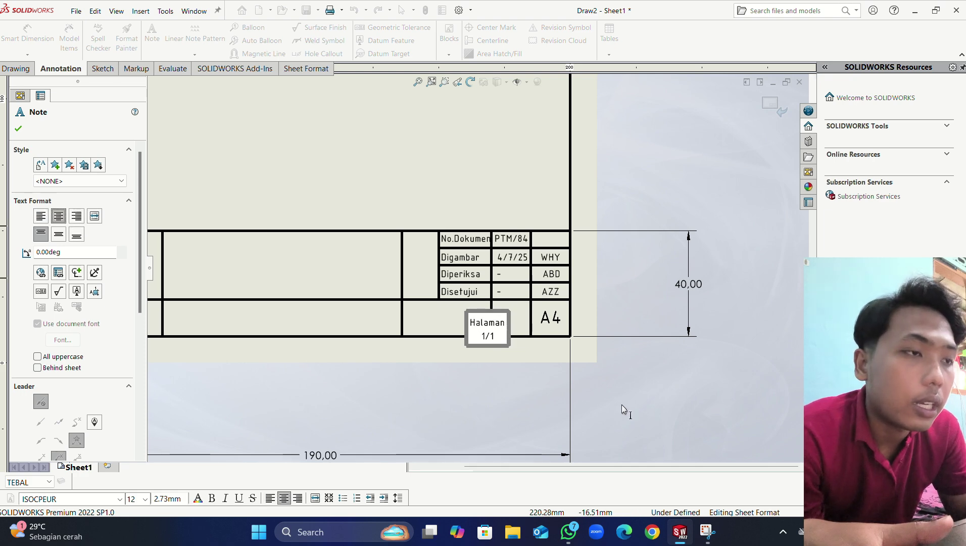
pyautogui.click(645, 398)
# Step: Position the Halaman 1/1 note in the middle of the cell before A4
pyautogui.moveTo(495, 329); pyautogui.dragTo(518, 320)
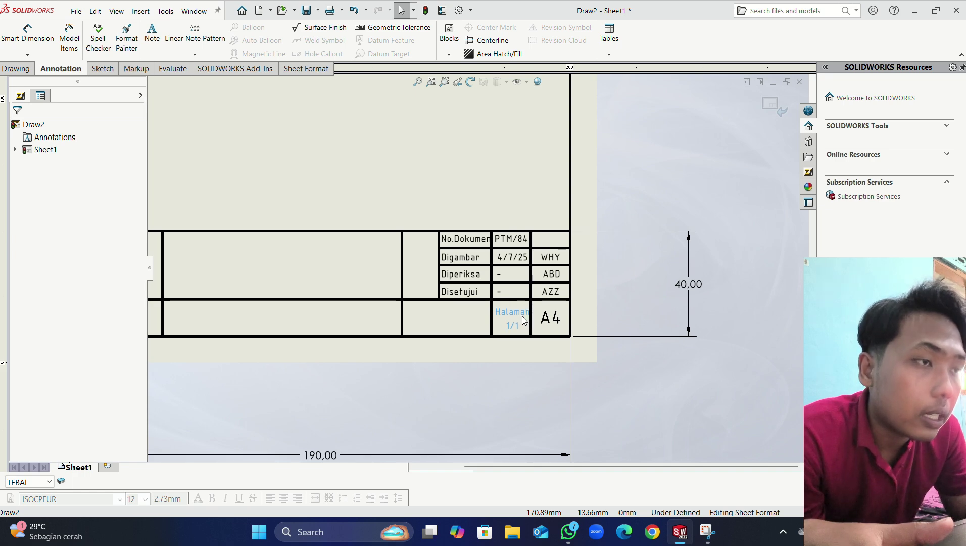
pyautogui.click(512, 318)
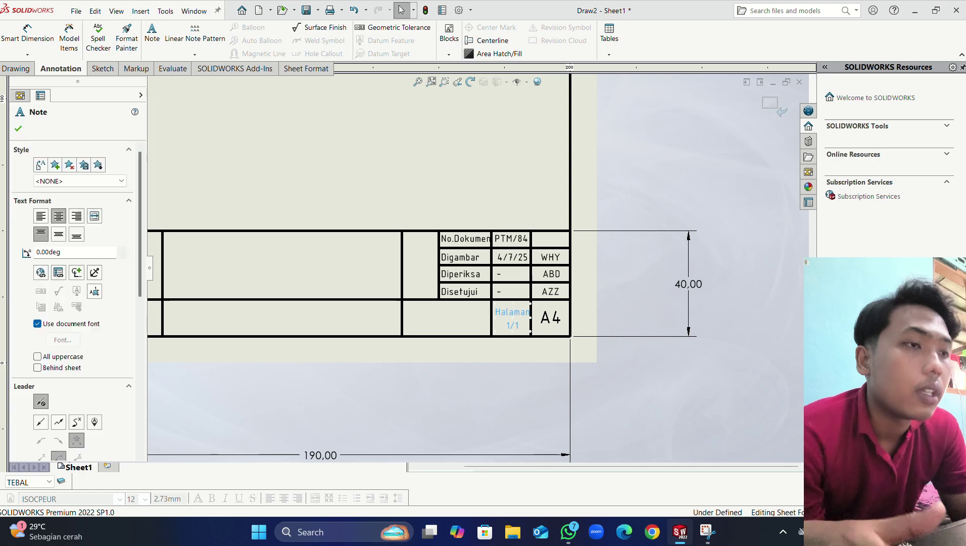
pyautogui.scroll(-5, 512, 319)
pyautogui.moveTo(496, 345)
pyautogui.mouseDown()
pyautogui.moveTo(473, 342)
pyautogui.moveTo(485, 346)
pyautogui.mouseUp()
pyautogui.scroll(5, 494, 348)
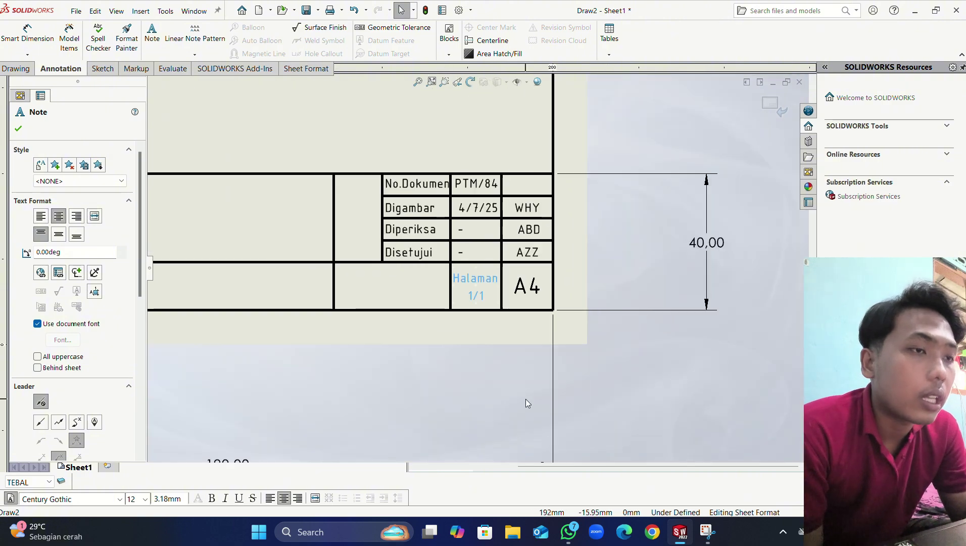
pyautogui.click(525, 399)
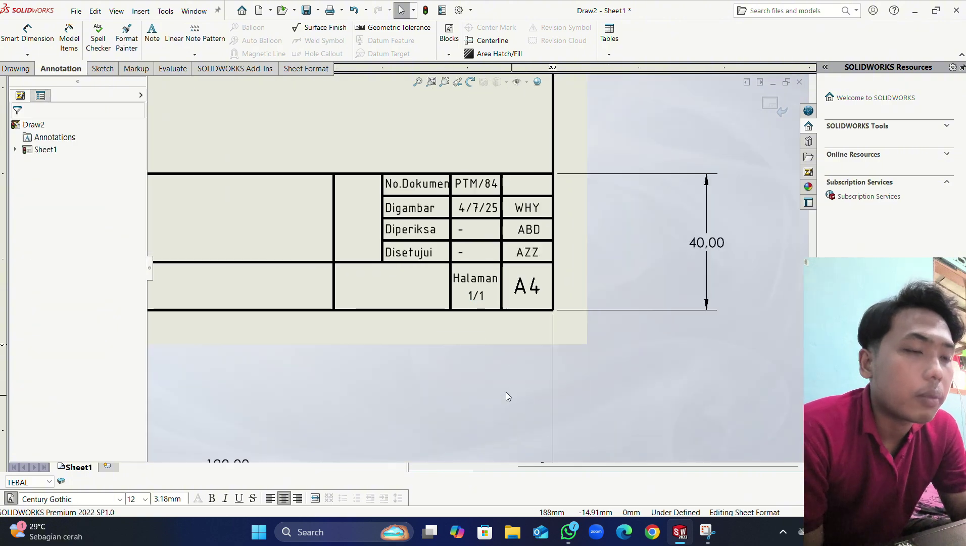
# Step: Check the projection symbol in the WhatsApp reference image and return to SOLIDWORKS
pyautogui.click(568, 532)
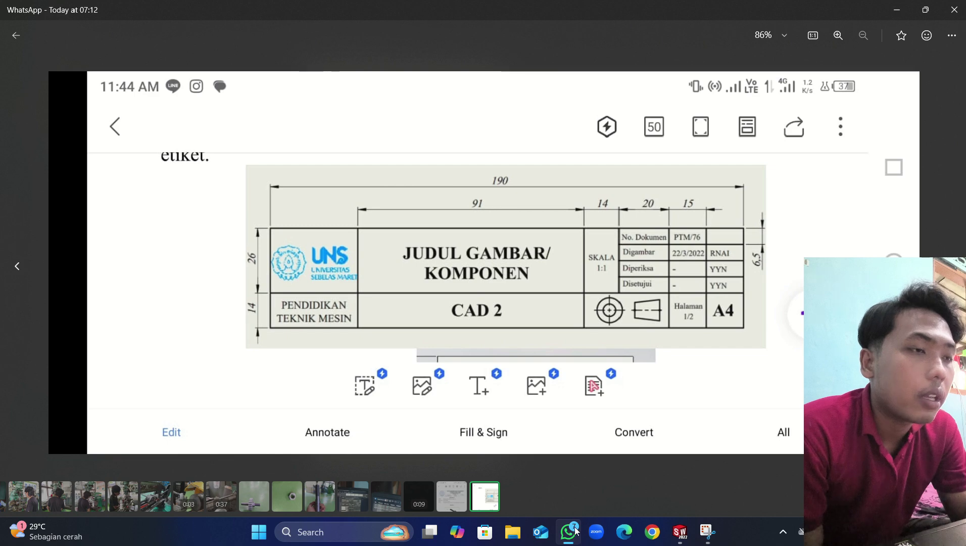
pyautogui.click(575, 529)
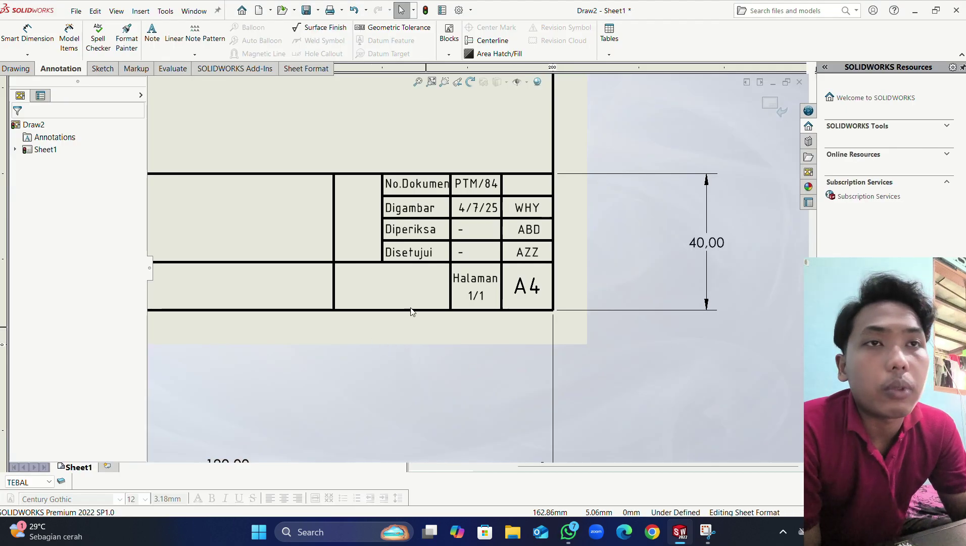
pyautogui.click(106, 73)
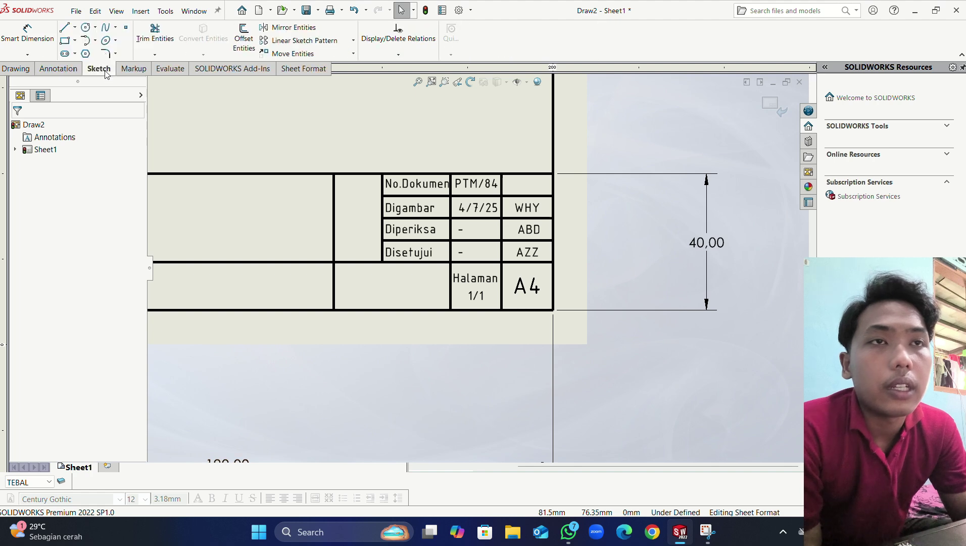
pyautogui.click(86, 27)
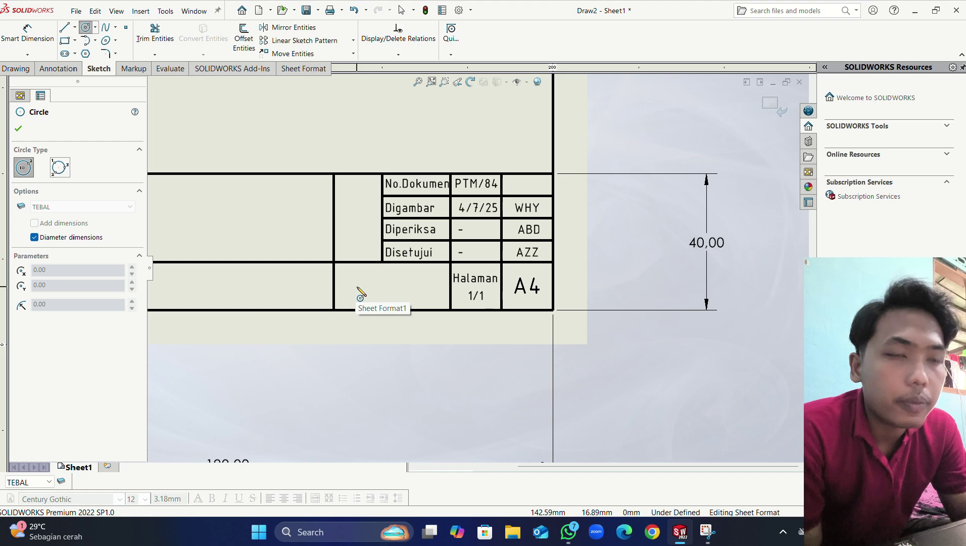
pyautogui.scroll(-4, 345, 268)
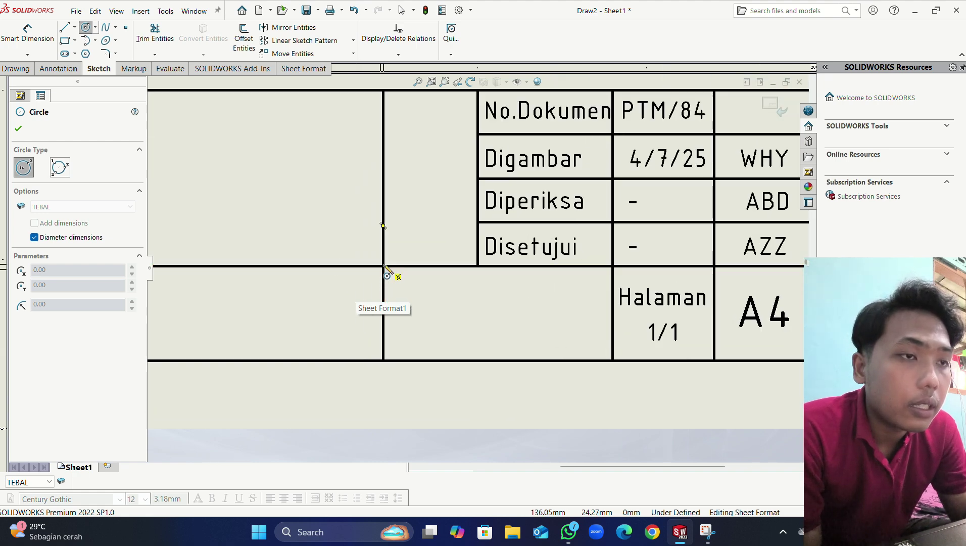
pyautogui.click(383, 361)
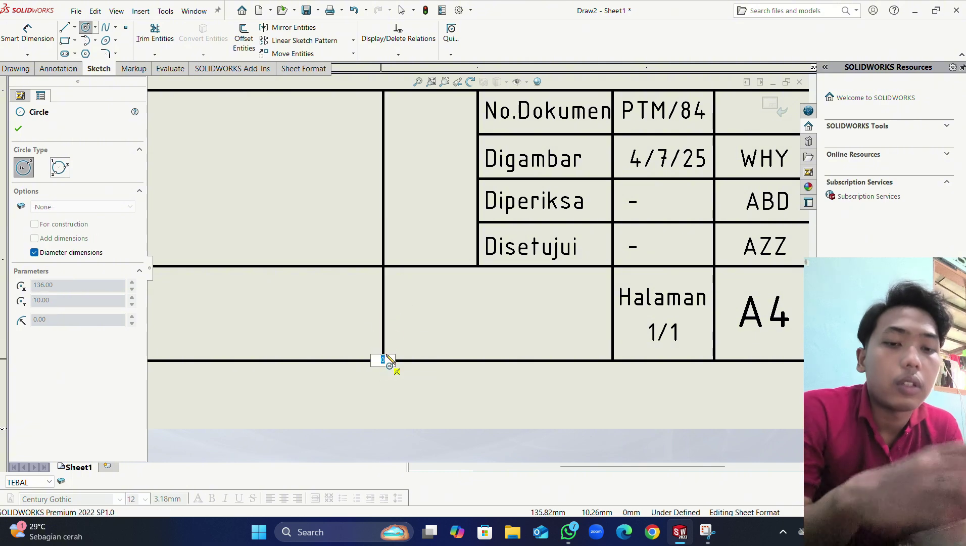
pyautogui.press('Escape')
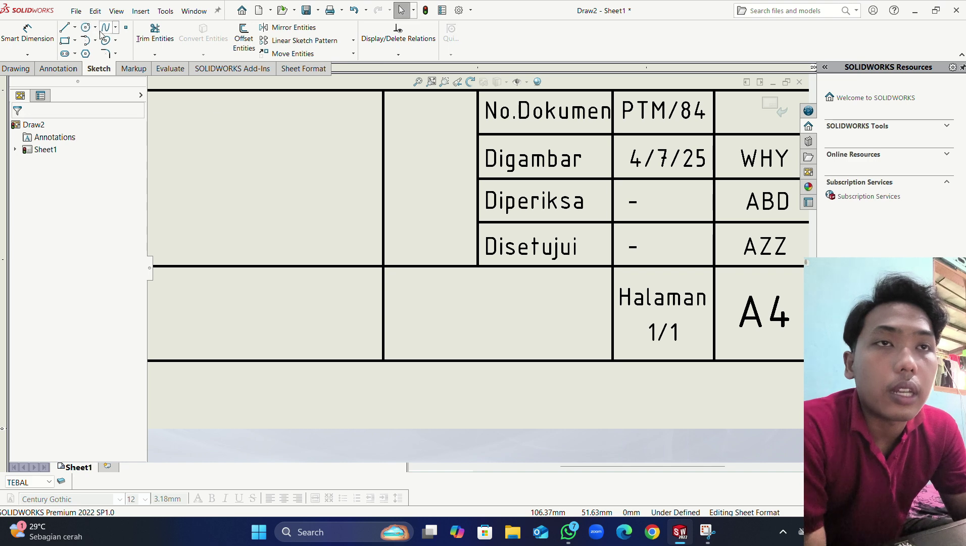
# Step: Draw a 14 mm vertical line along the starting edge of the empty cell before Halaman, from the bottom border to the row divider
pyautogui.click(66, 29)
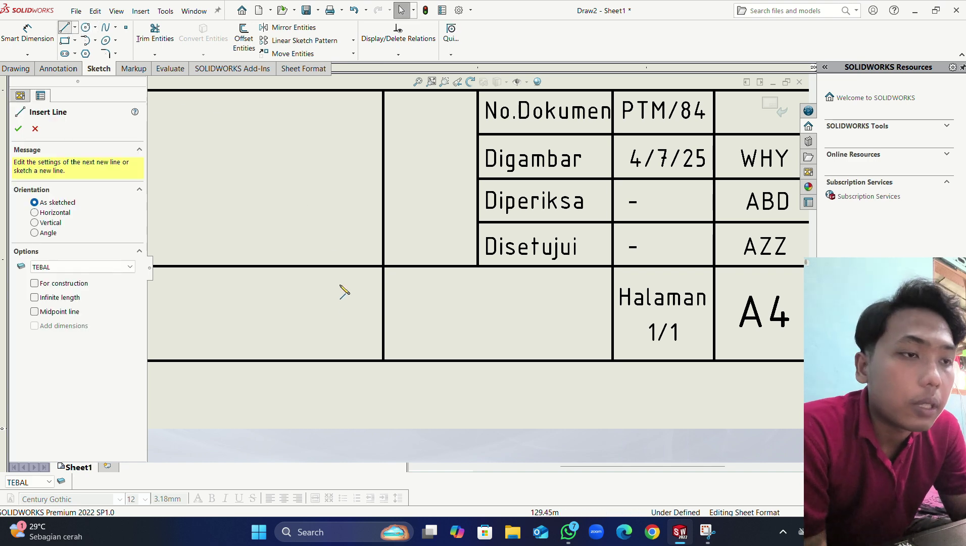
pyautogui.click(383, 361)
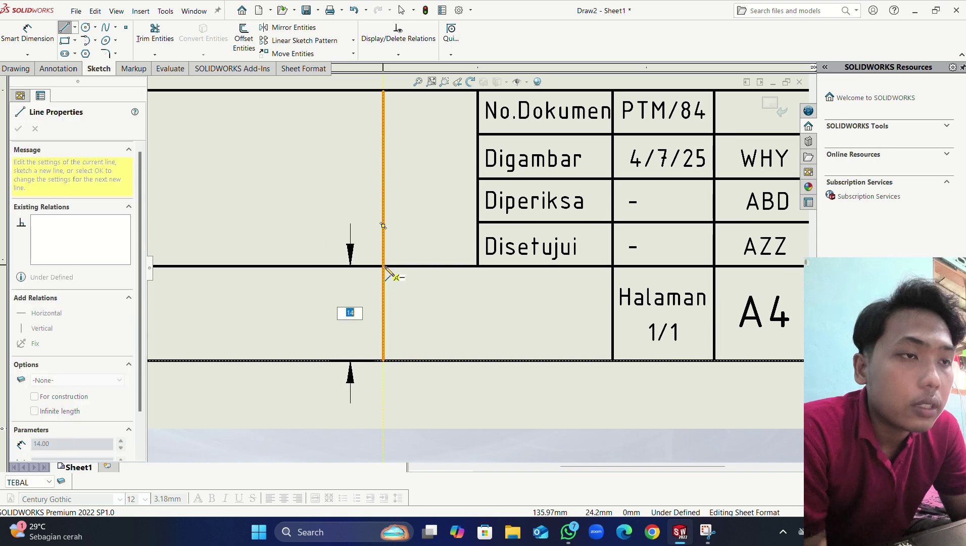
pyautogui.scroll(-3, 352, 273)
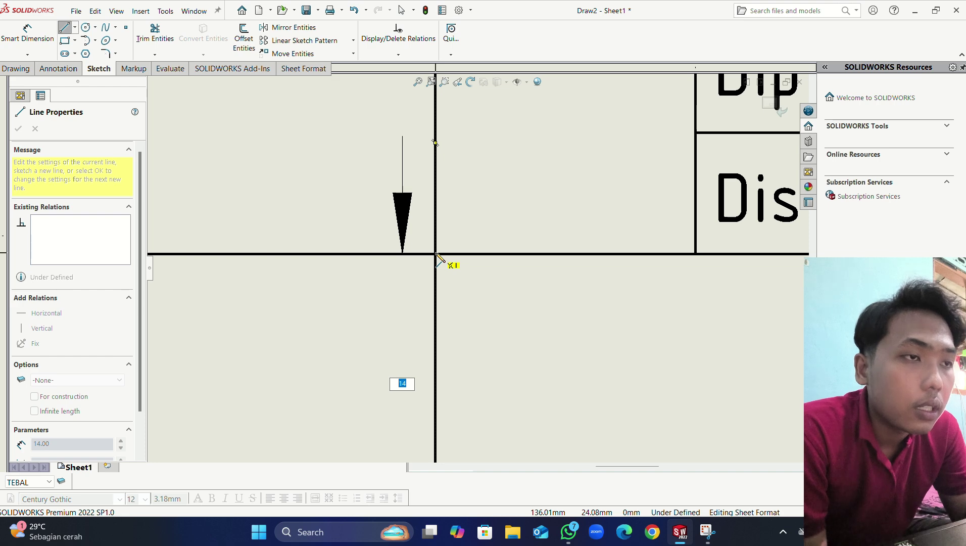
pyautogui.click(437, 255)
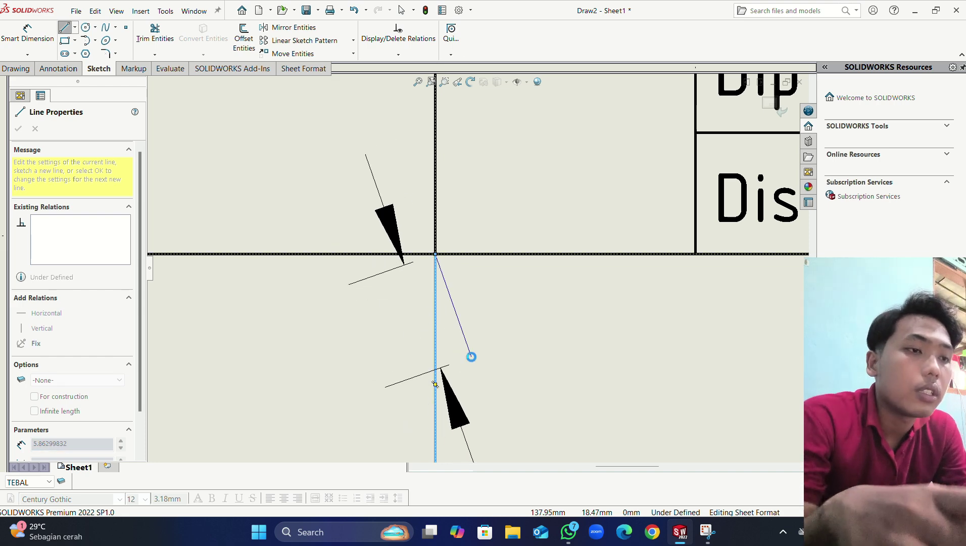
pyautogui.press('Escape')
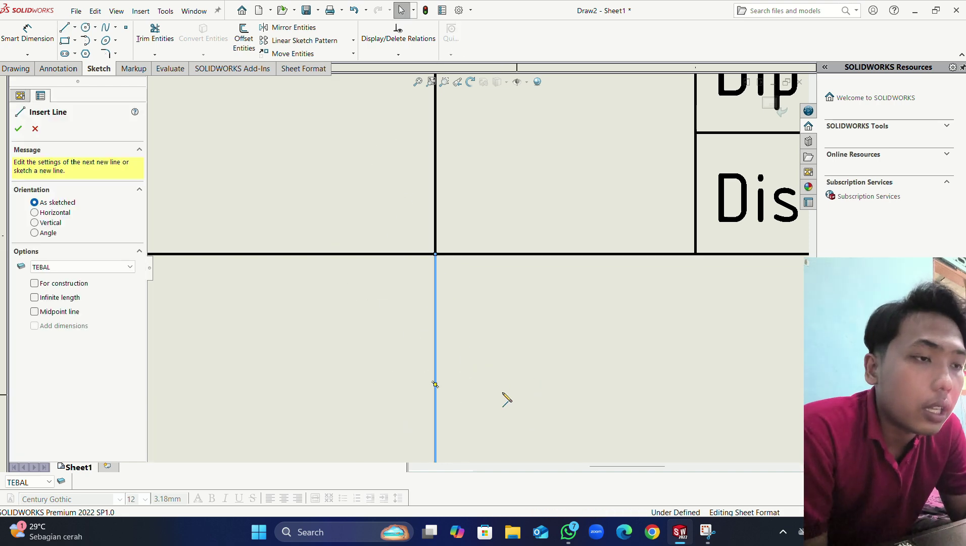
# Step: Draw a 34 mm horizontal line across the middle of the empty cell before Halaman, between its two side borders
pyautogui.scroll(3, 507, 399)
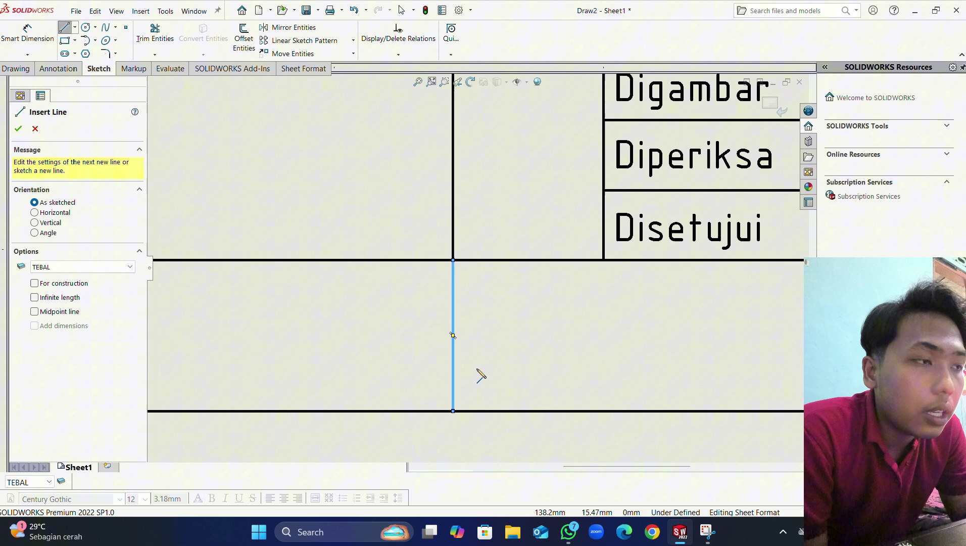
pyautogui.click(457, 324)
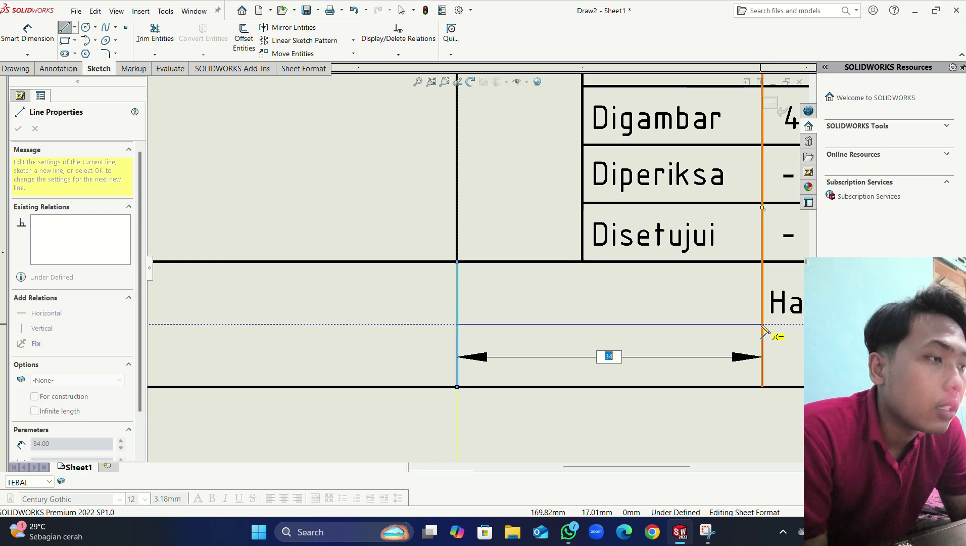
pyautogui.click(762, 324)
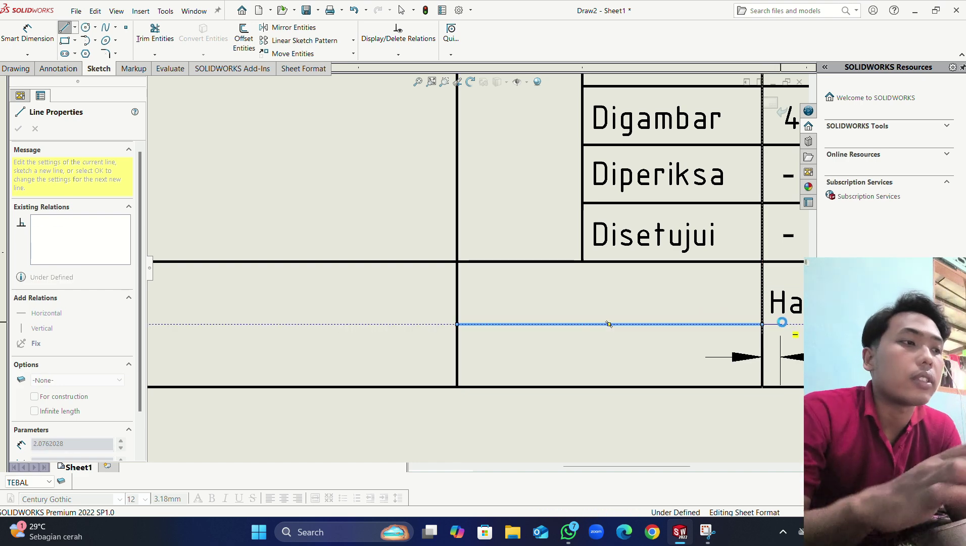
pyautogui.press('Escape')
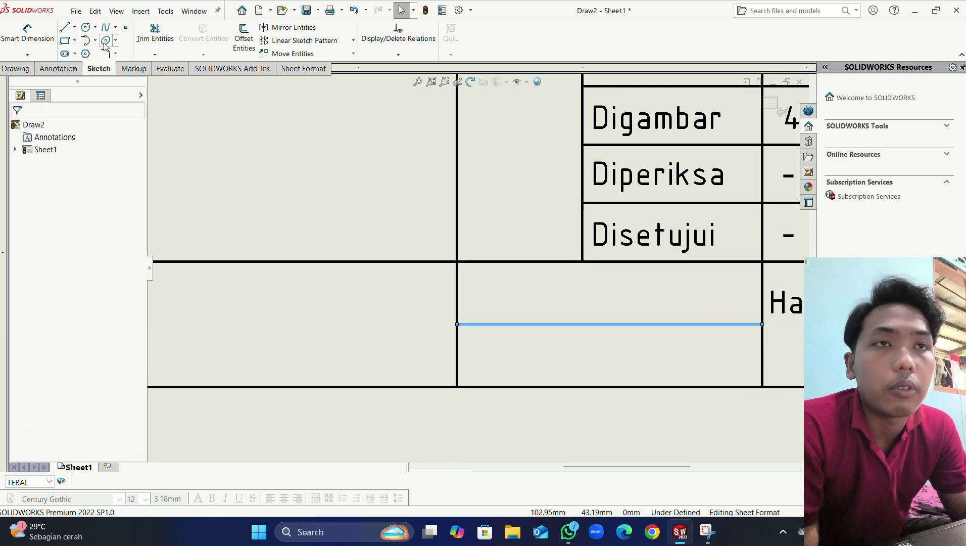
# Step: Draw two concentric circles of 5 mm and 10 mm diameter on the cell's horizontal middle line, near its starting edge
pyautogui.click(85, 27)
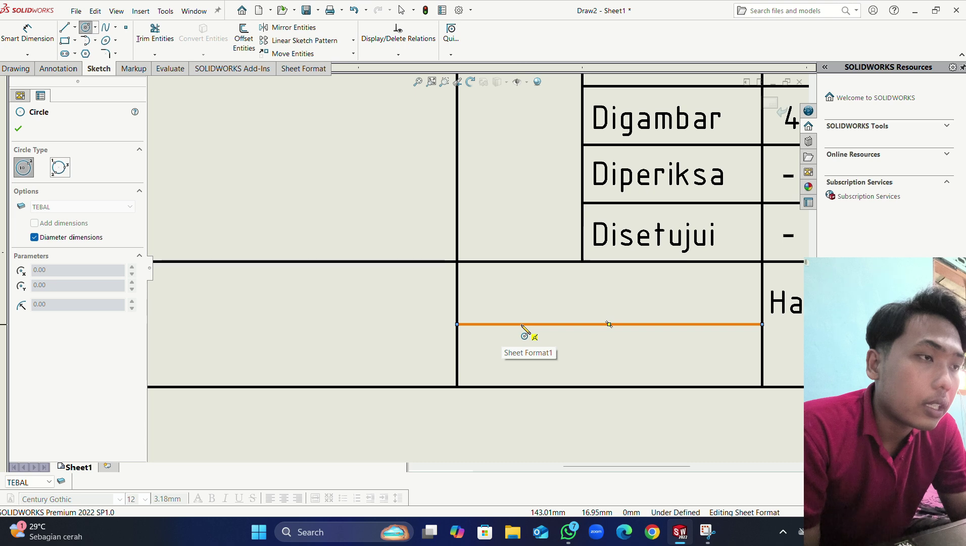
pyautogui.click(524, 324)
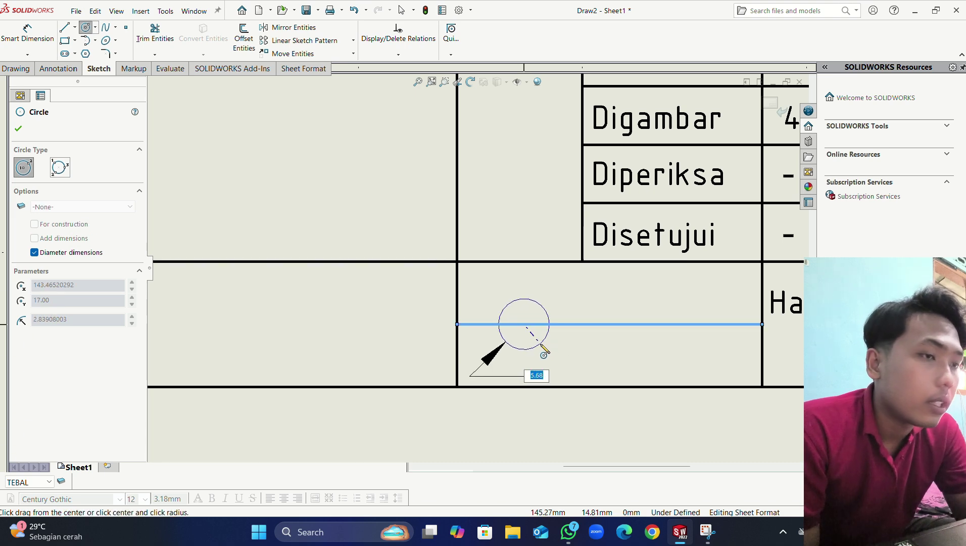
pyautogui.write('5')
pyautogui.press('Return')
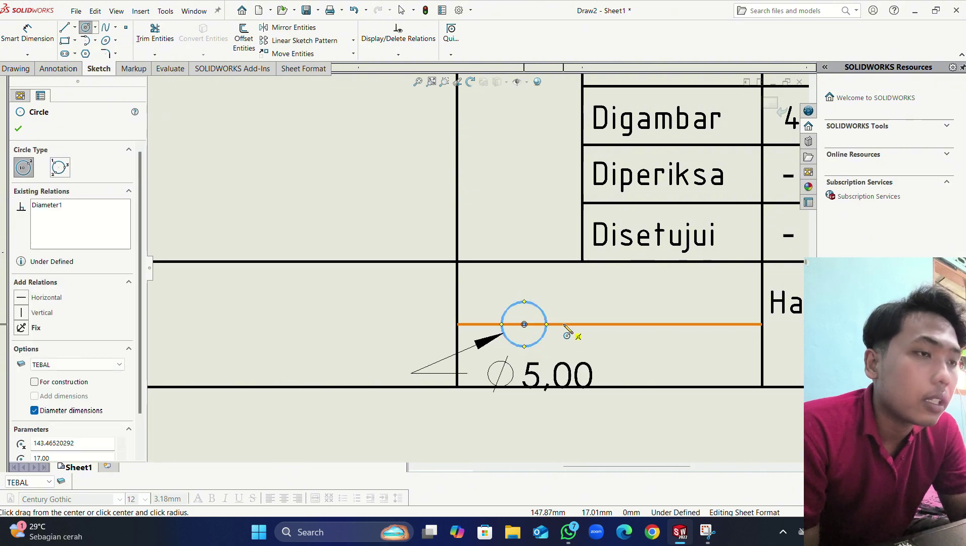
pyautogui.click(524, 323)
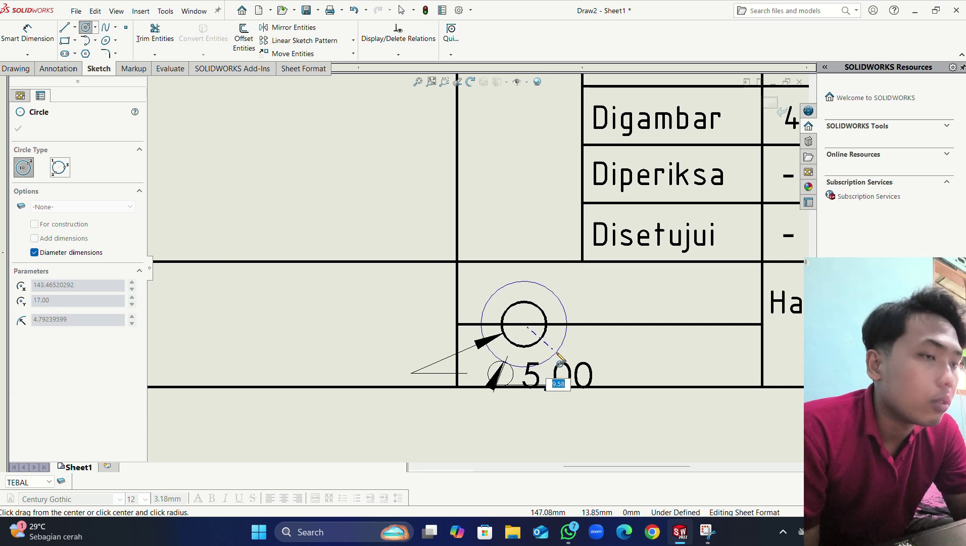
pyautogui.write('10')
pyautogui.press('Return')
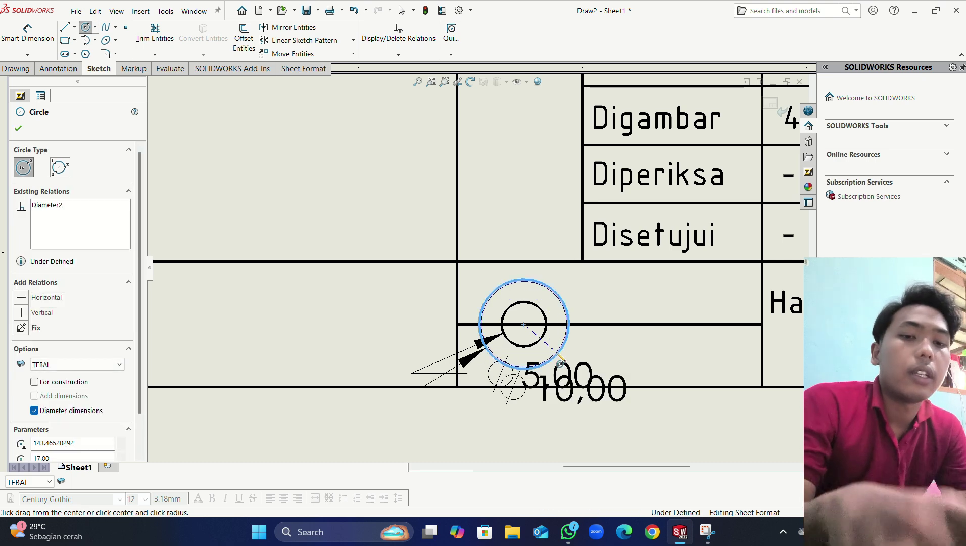
pyautogui.press('Escape')
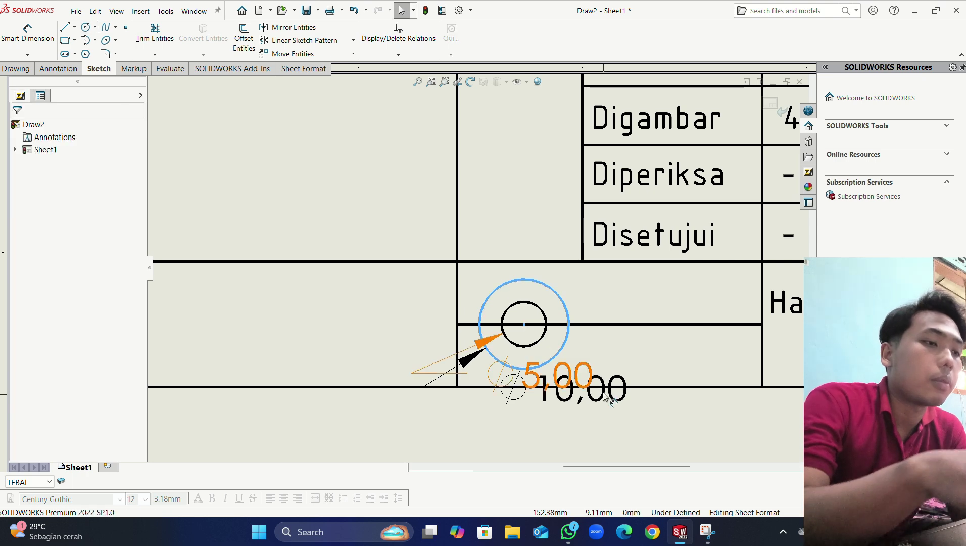
# Step: Delete the diameter dimensions of both concentric circles
pyautogui.click(556, 375)
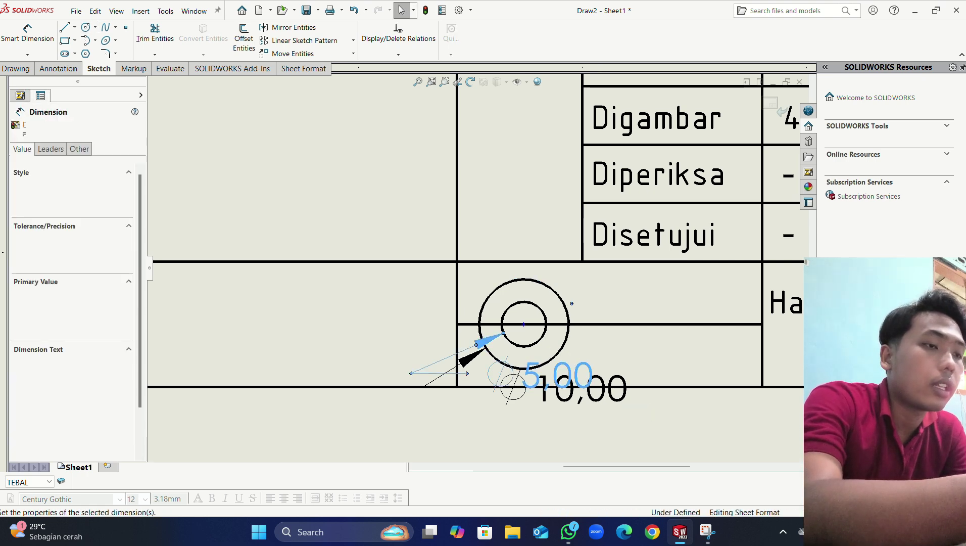
pyautogui.press('Delete')
pyautogui.click(561, 397)
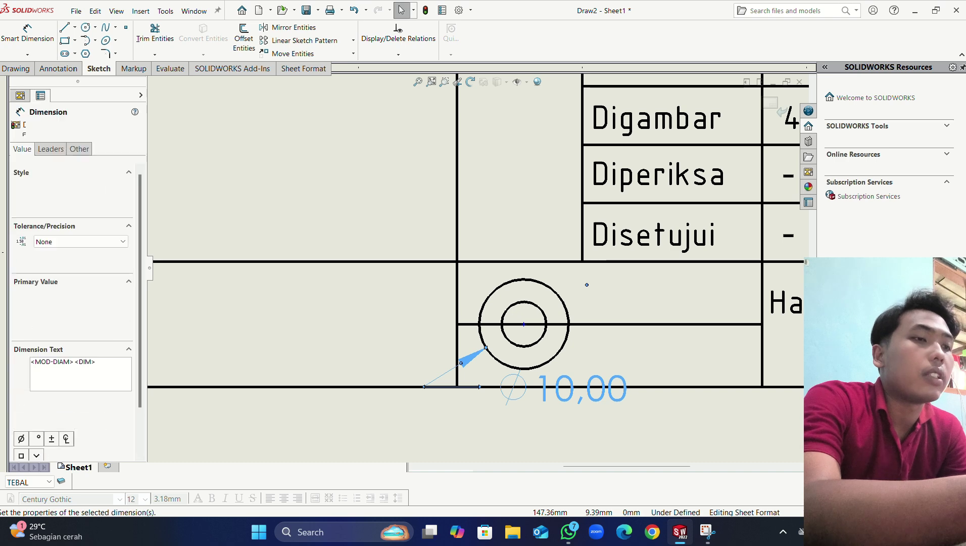
pyautogui.press('Delete')
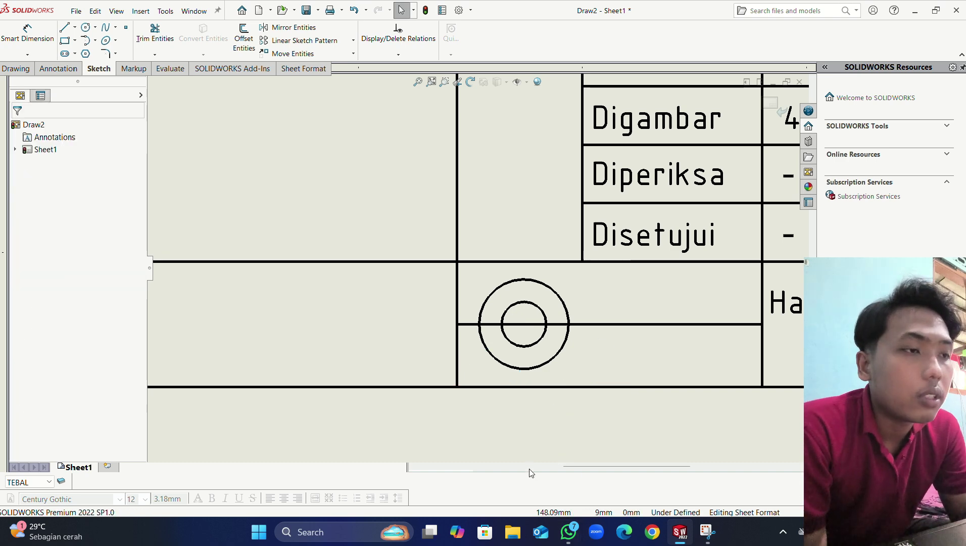
# Step: Check the projection symbol in the WhatsApp reference image, and draw a 4 mm line from the outer circle along the middle line in SOLIDWORKS
pyautogui.click(568, 533)
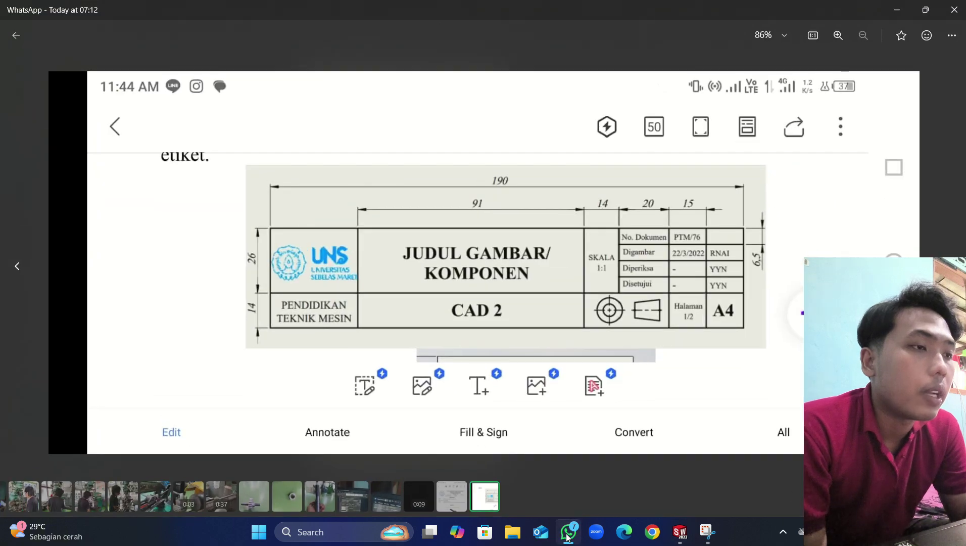
pyautogui.click(568, 535)
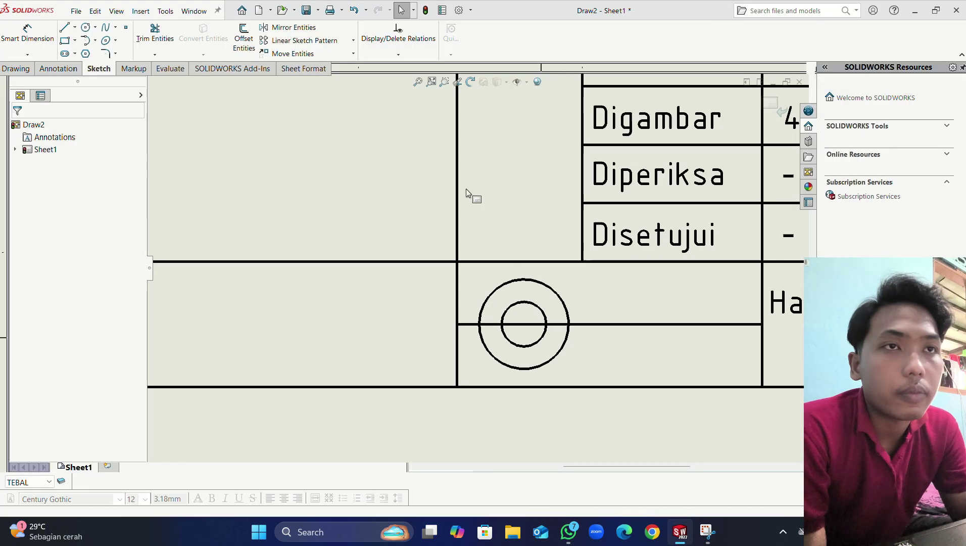
pyautogui.click(64, 28)
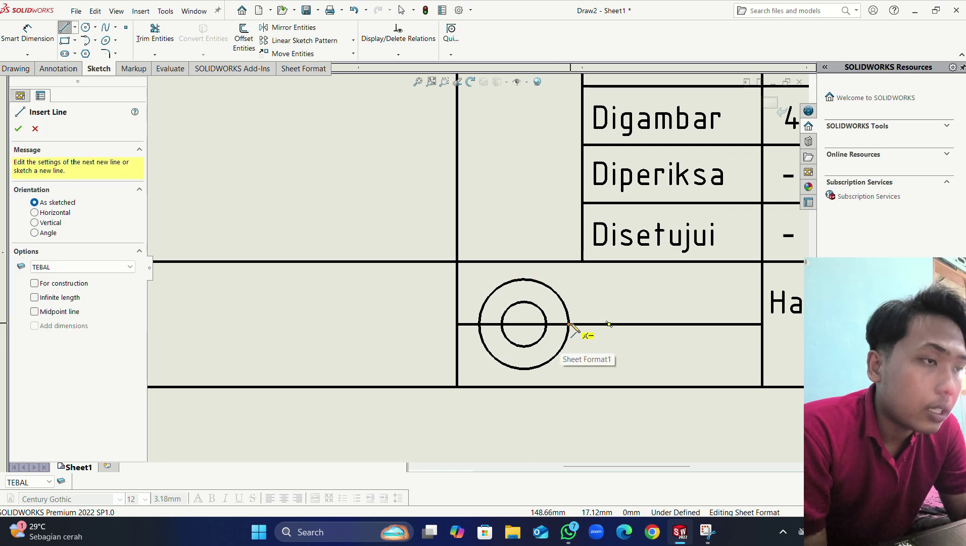
pyautogui.moveTo(569, 324); pyautogui.dragTo(610, 324)
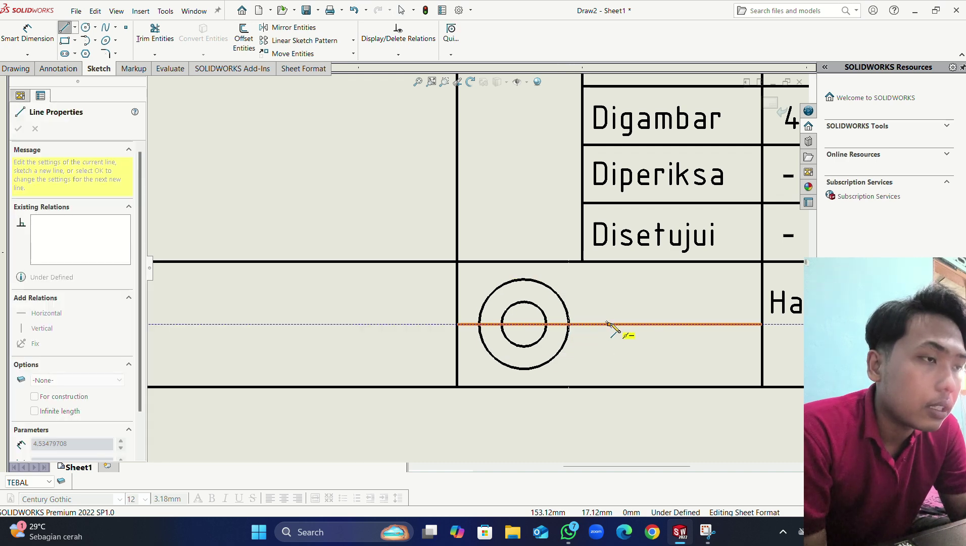
pyautogui.click(610, 324)
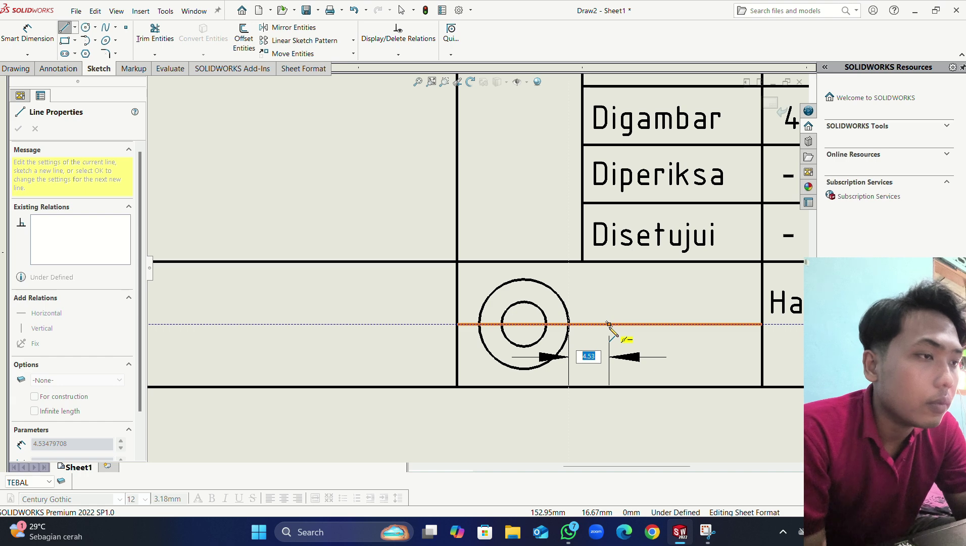
pyautogui.press('Return')
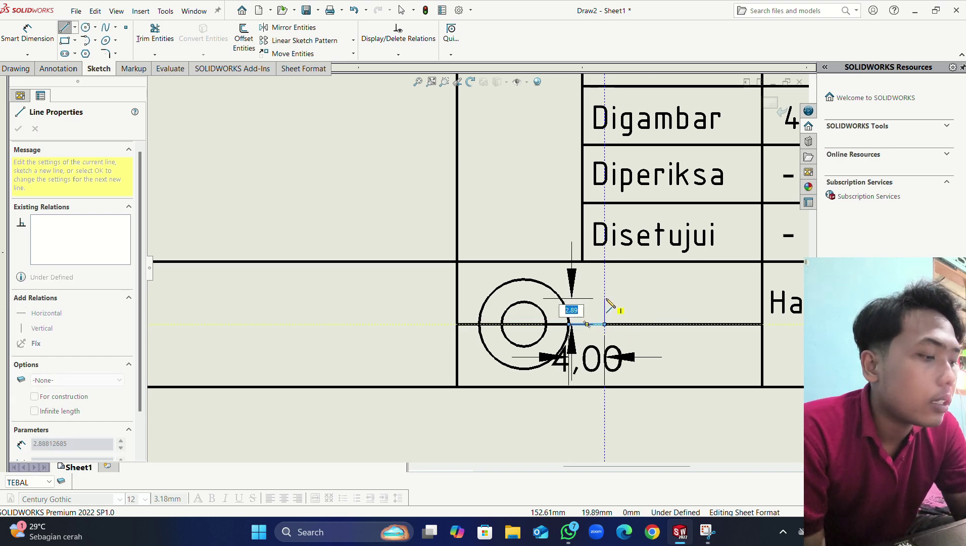
# Step: Draw a vertical line about 2.89 mm up from the 4 mm line's end, and a 5 mm line straight down from its top
pyautogui.press('Return')
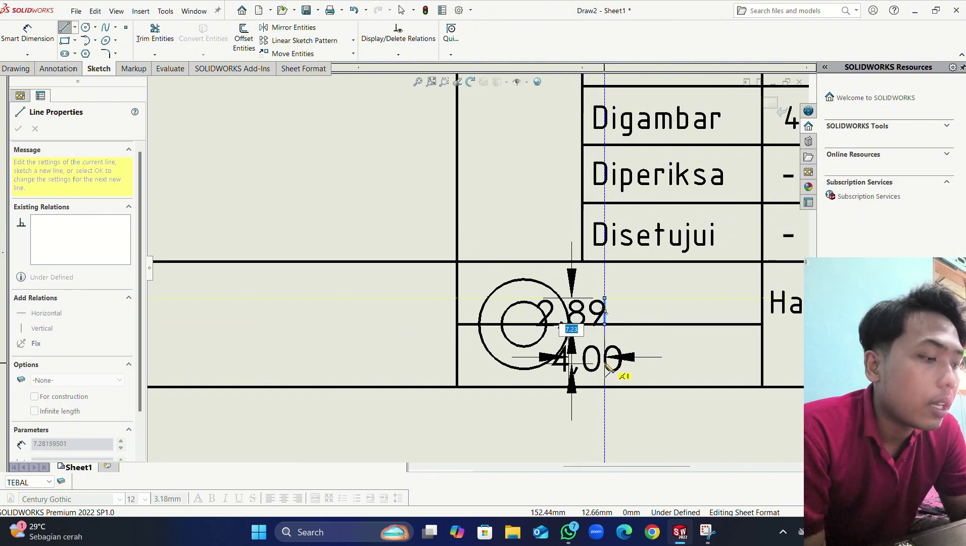
pyautogui.write('5')
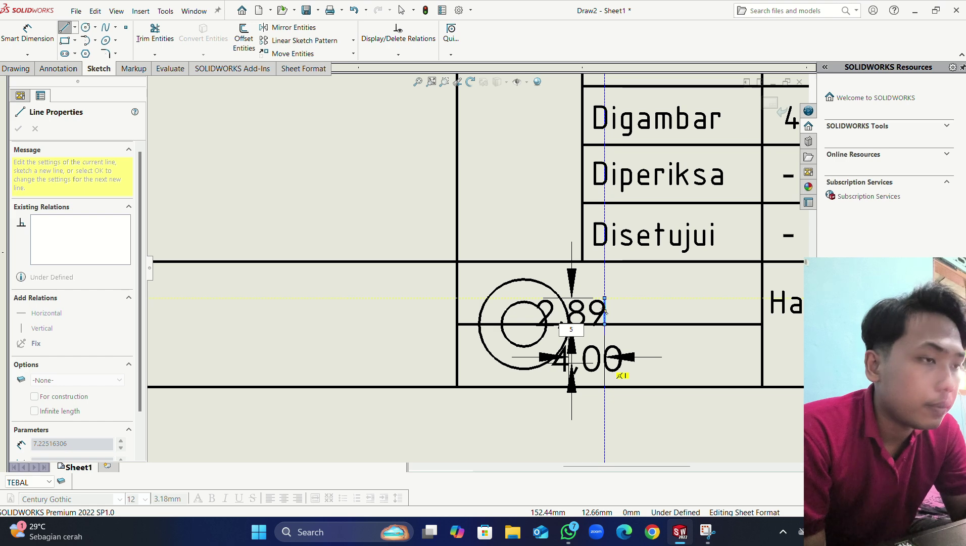
pyautogui.press('Return')
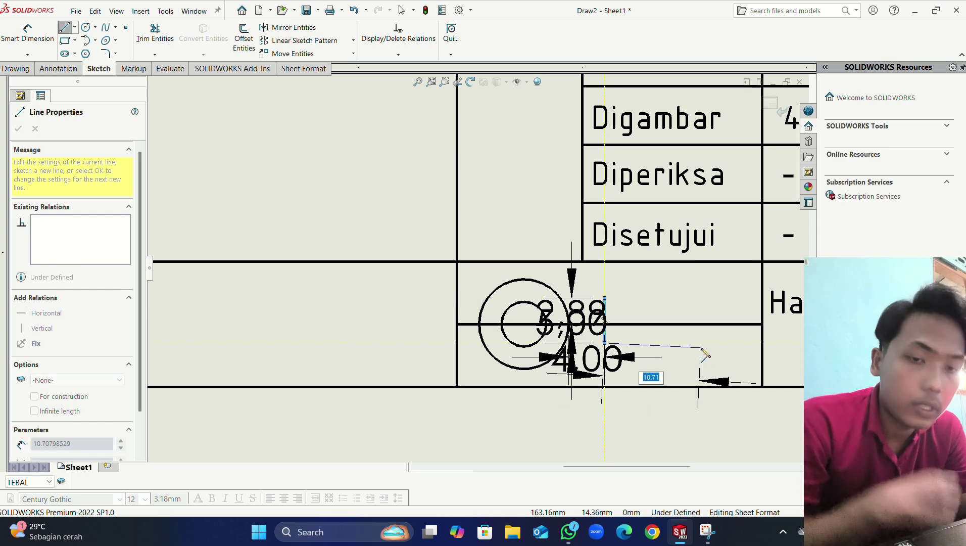
pyautogui.press('Escape')
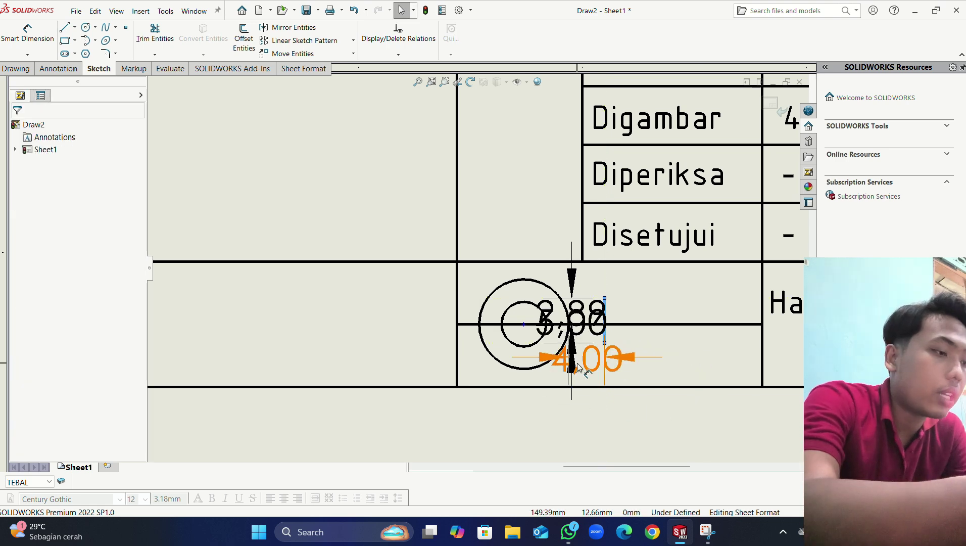
# Step: Delete the 4 mm, 2.89 mm and 5 mm dimensions beside the concentric circles
pyautogui.click(580, 364)
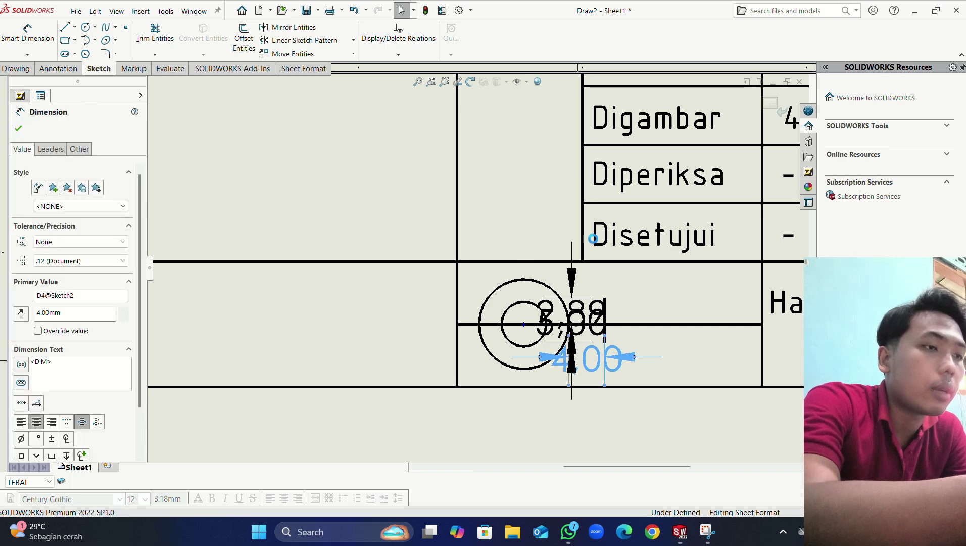
pyautogui.press('Delete')
pyautogui.click(577, 303)
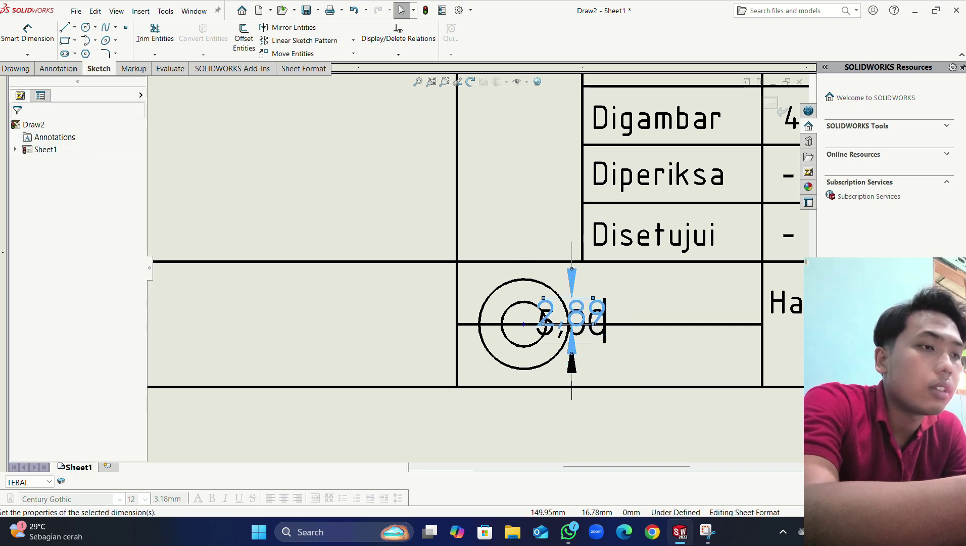
pyautogui.press('Escape')
pyautogui.click(589, 332)
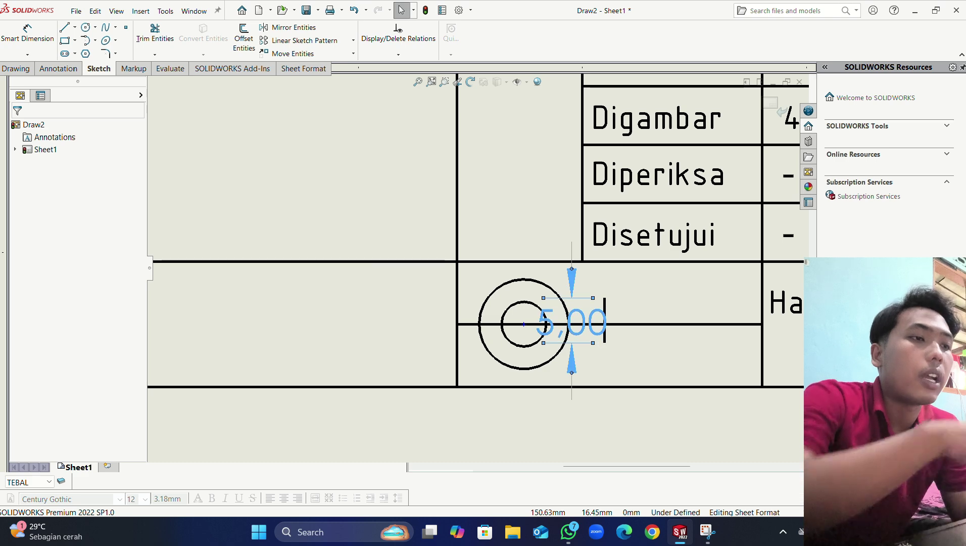
pyautogui.press('Delete')
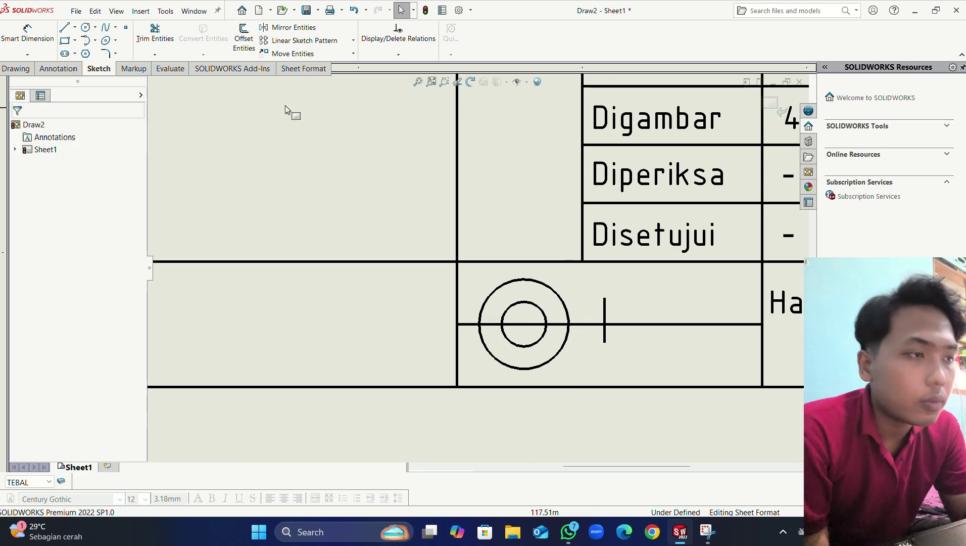
# Step: Replace the 5 mm vertical line with a 2.5 mm line straight down from the middle line, and delete the new line's dimension
pyautogui.click(605, 333)
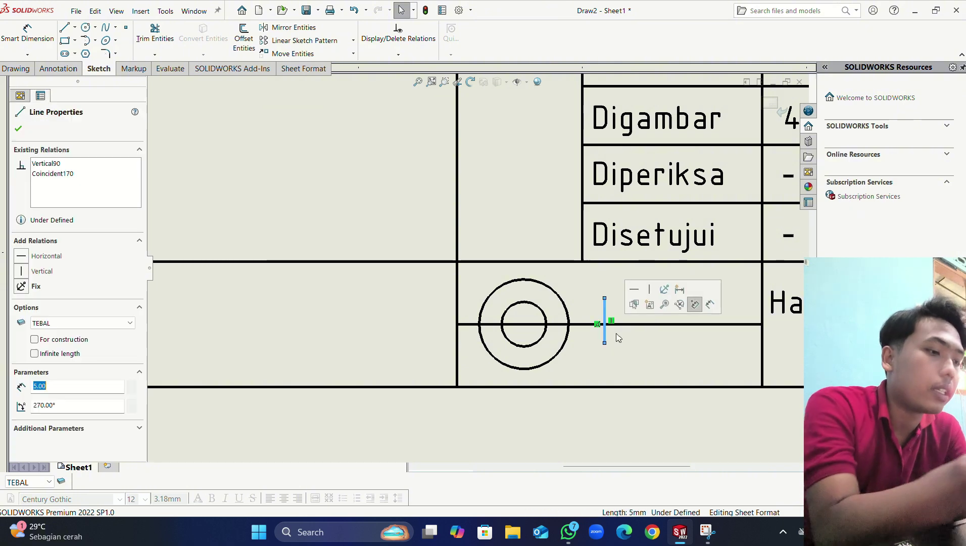
pyautogui.click(584, 298)
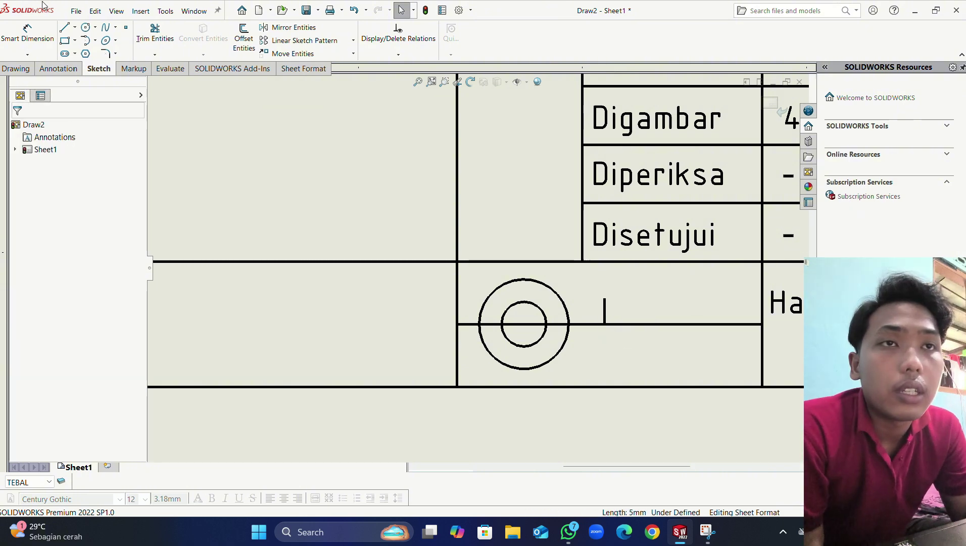
pyautogui.click(64, 27)
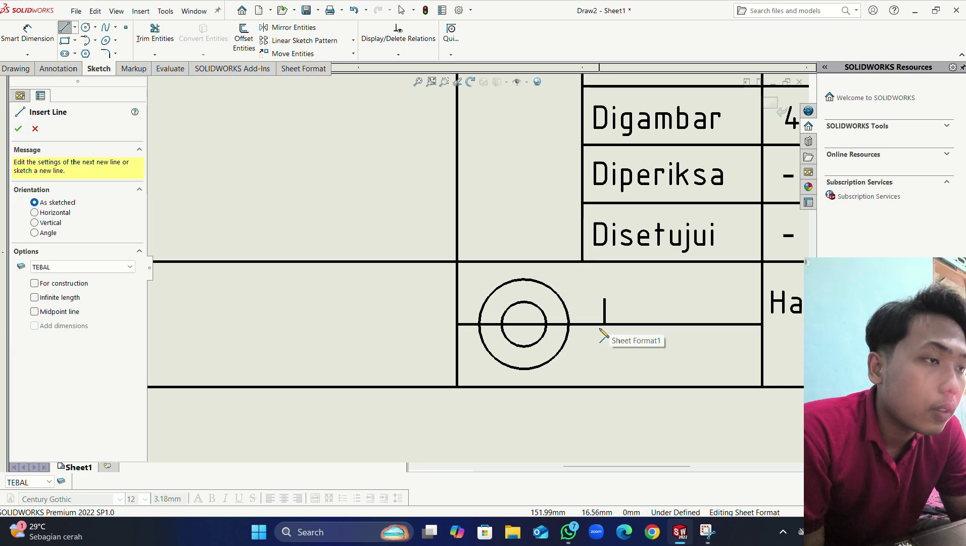
pyautogui.click(605, 324)
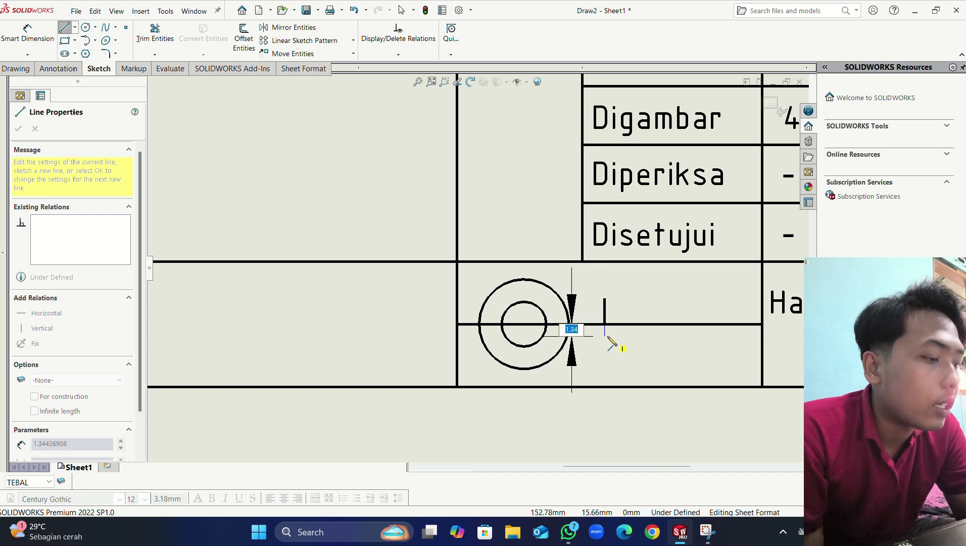
pyautogui.write('2.5')
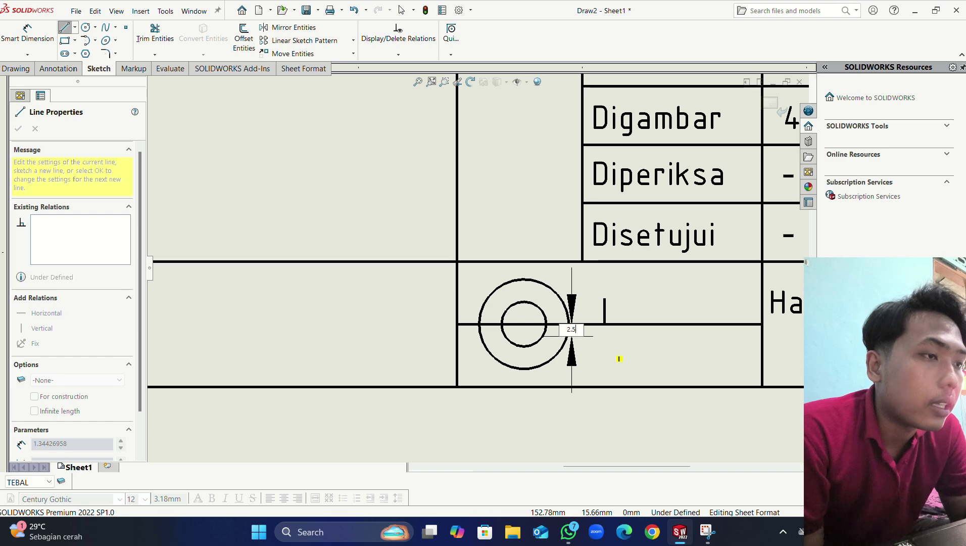
pyautogui.press('Return')
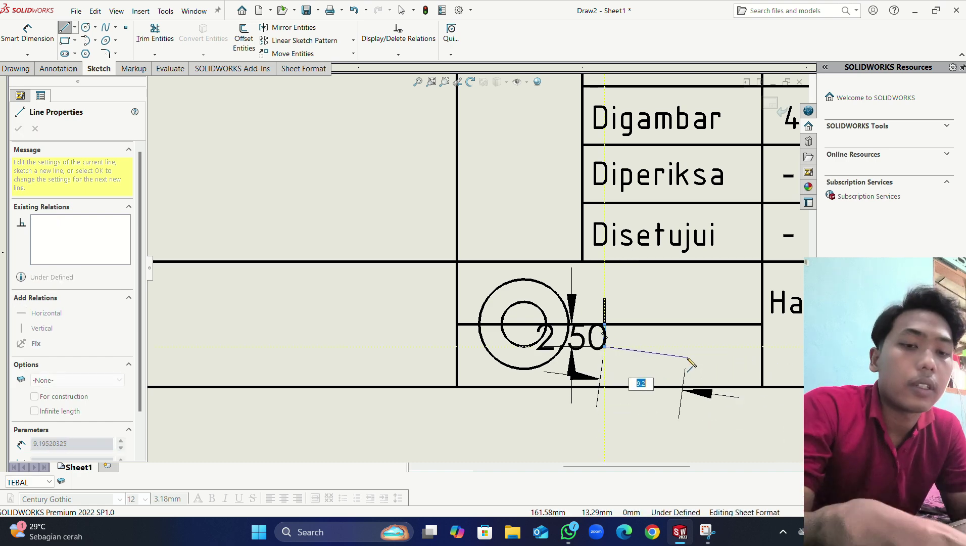
pyautogui.press('Escape')
pyautogui.click(586, 336)
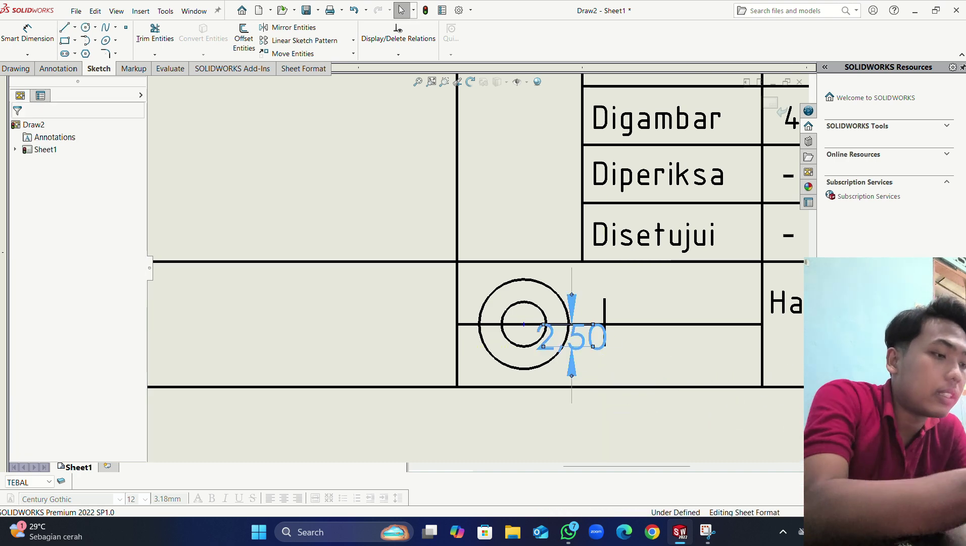
pyautogui.press('Delete')
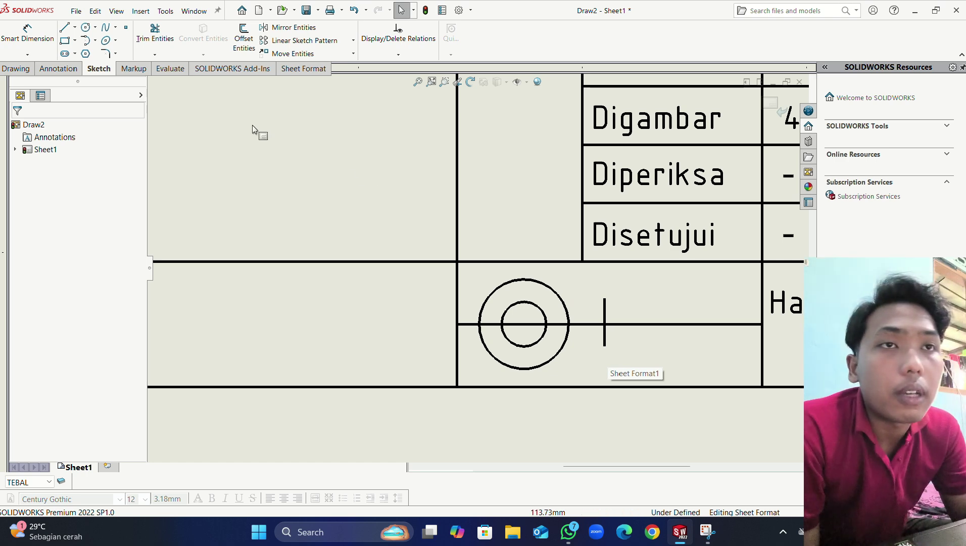
# Step: Draw a 10 mm horizontal line along the middle line, starting where the short vertical line crosses it
pyautogui.click(72, 30)
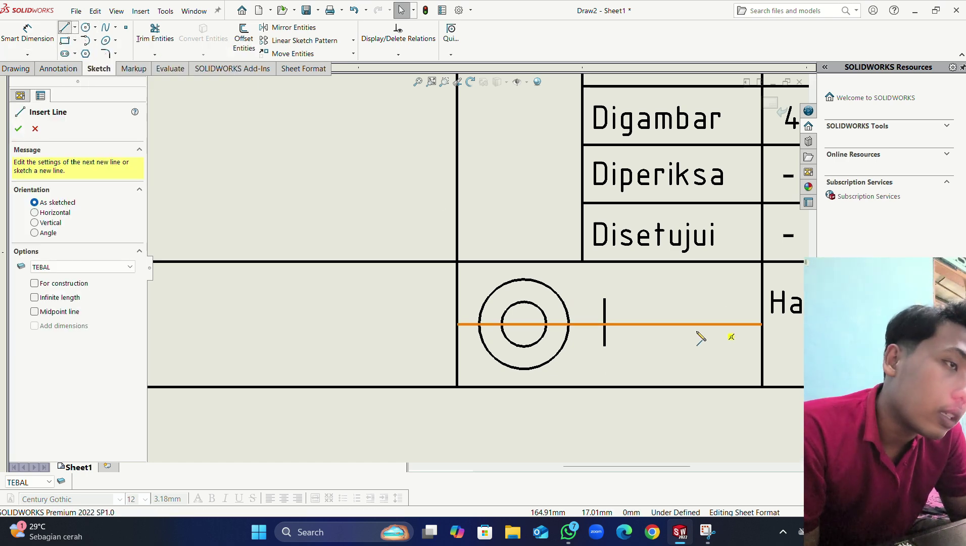
pyautogui.click(605, 346)
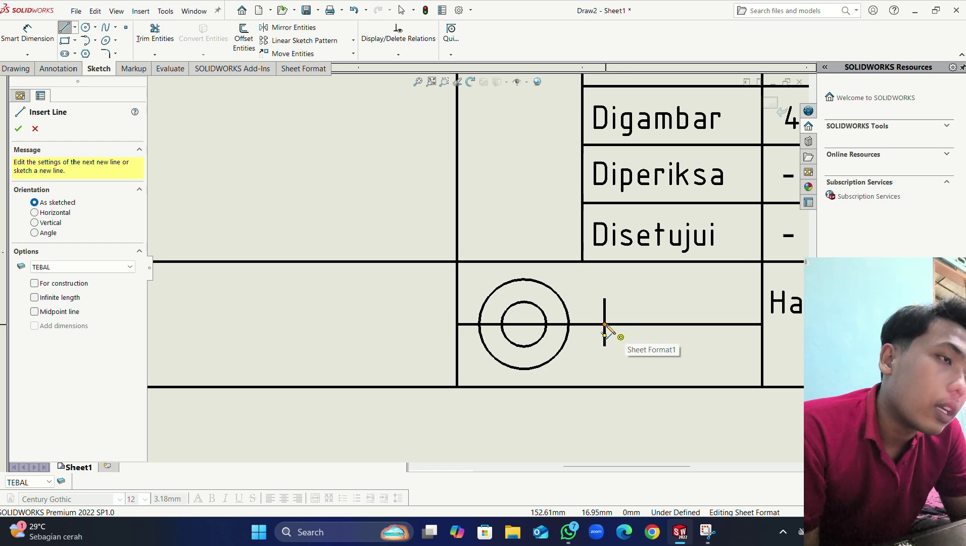
pyautogui.click(605, 323)
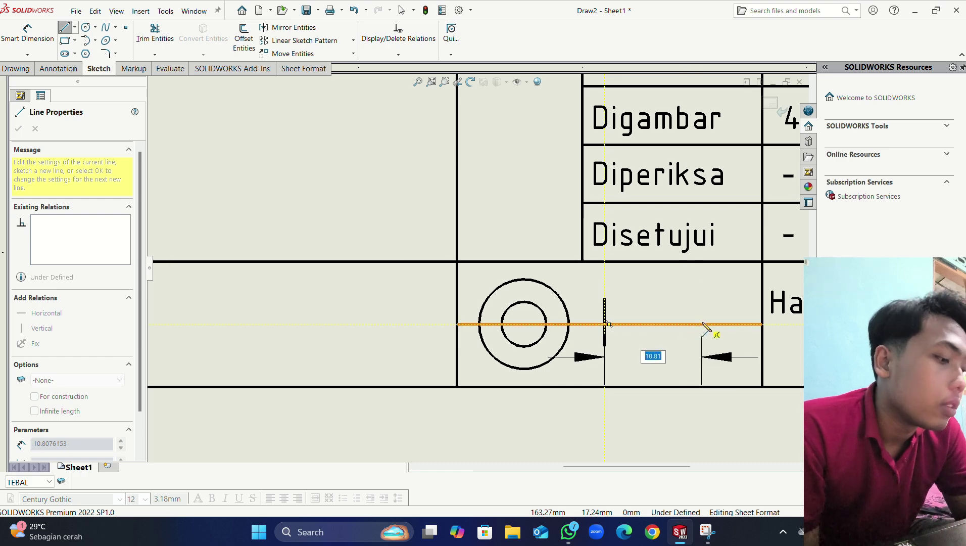
pyautogui.write('10')
pyautogui.press('Return')
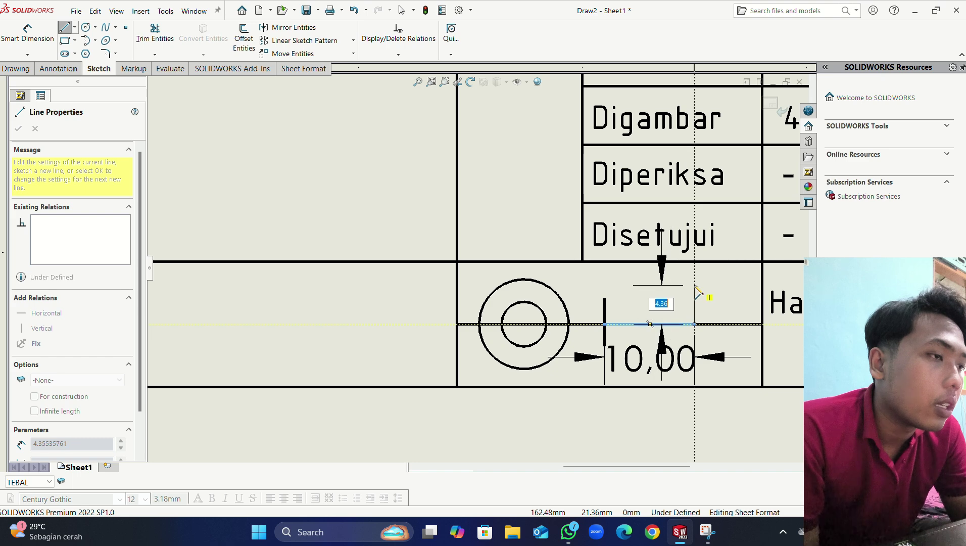
# Step: Draw a 5 mm line straight up from the 10 mm line's end, and a 10 mm line straight down from its top
pyautogui.write('5')
pyautogui.press('Return')
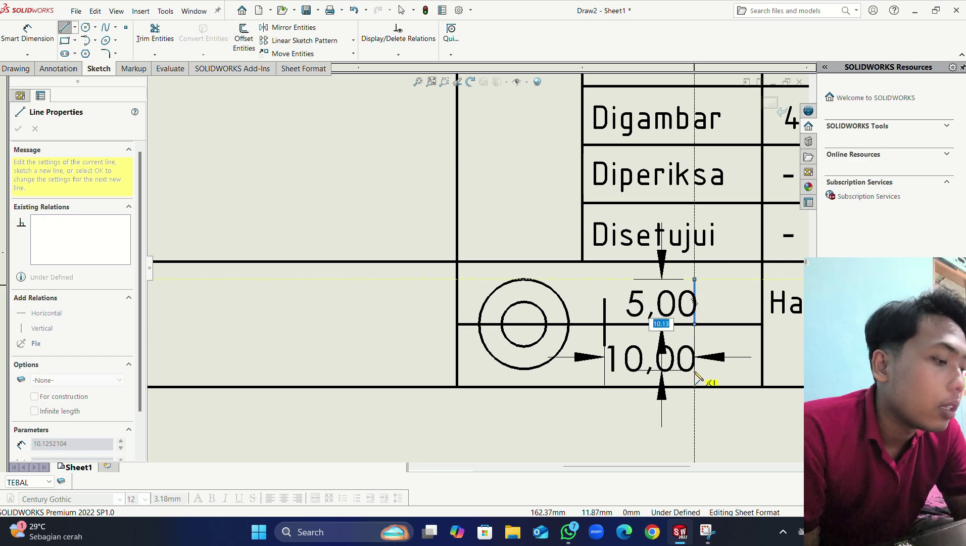
pyautogui.write('10')
pyautogui.press('Return')
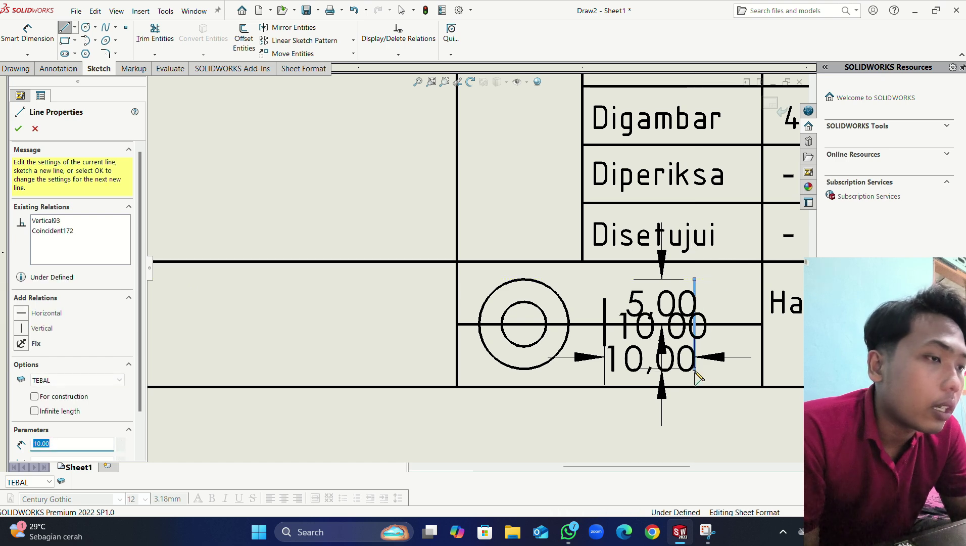
# Step: Close the trapezoid with two slanted lines joining the lower and upper ends of the two vertical sides
pyautogui.doubleClick(605, 348)
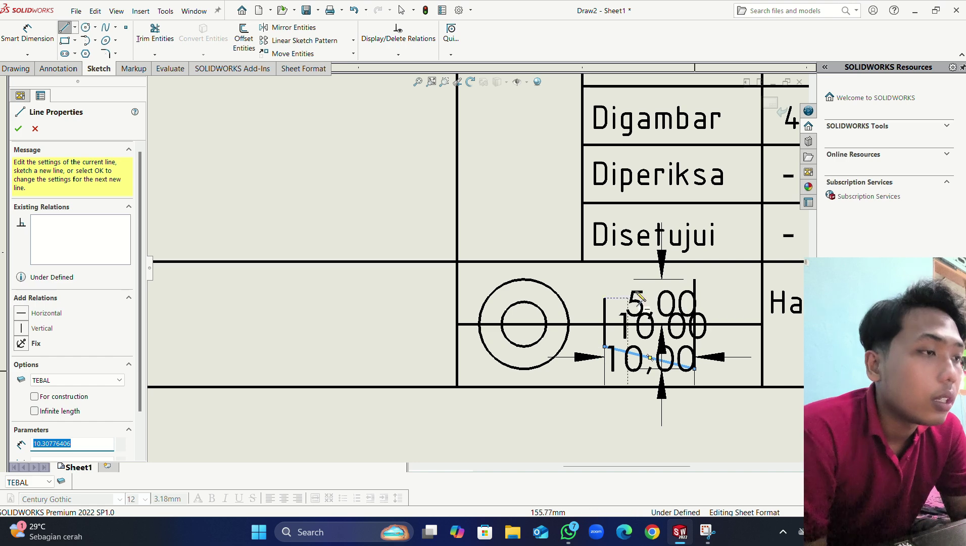
pyautogui.click(695, 279)
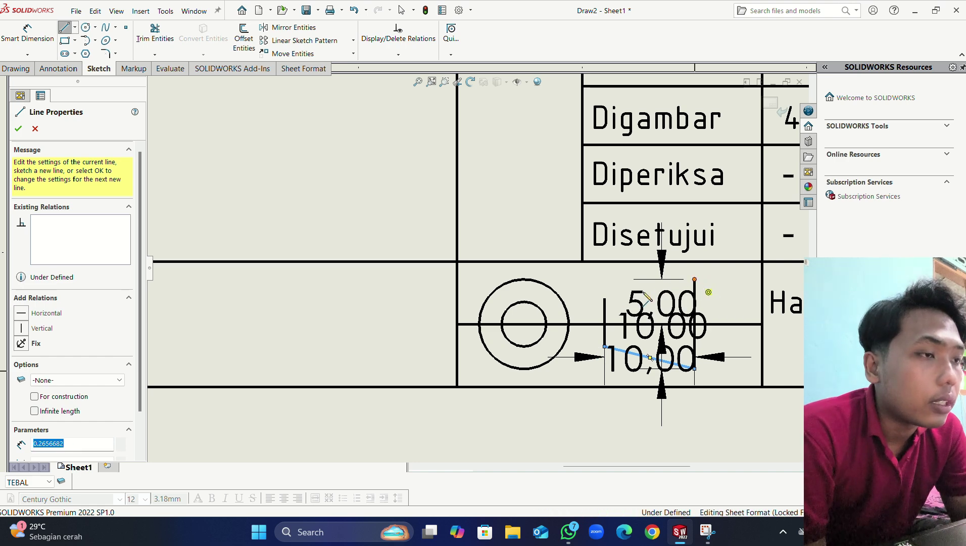
pyautogui.doubleClick(605, 298)
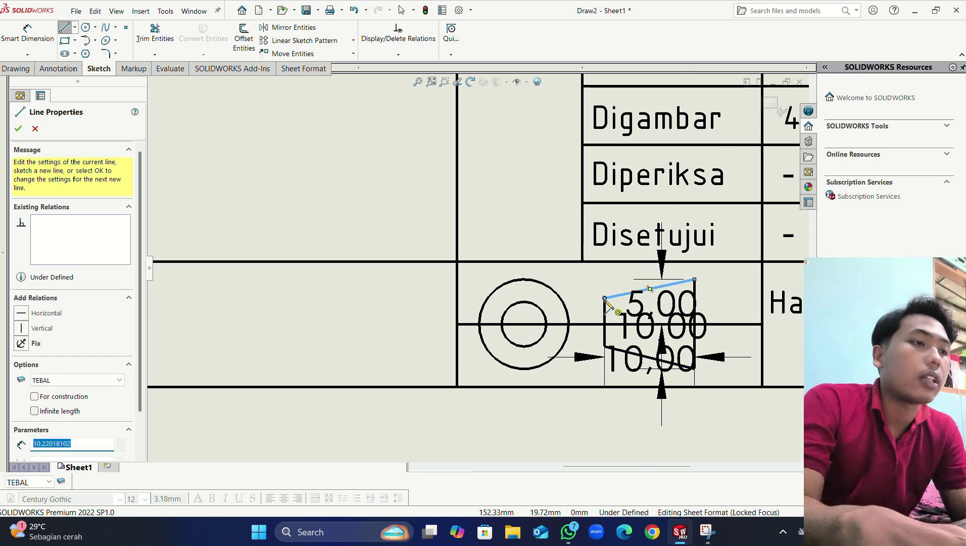
pyautogui.press('Escape')
pyautogui.press('Escape')
# Step: Delete the 5 mm dimension and both 10 mm dimensions of the trapezoid
pyautogui.click(672, 306)
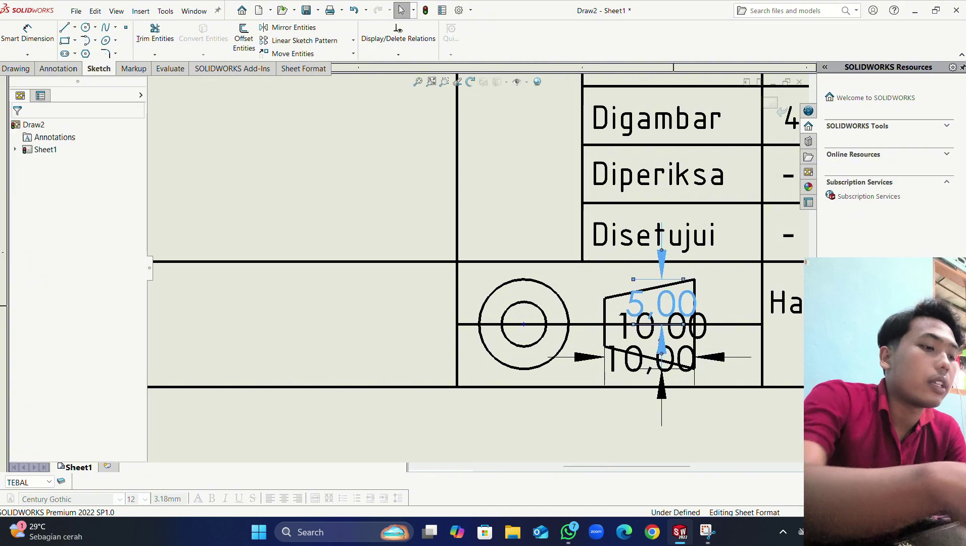
pyautogui.press('Delete')
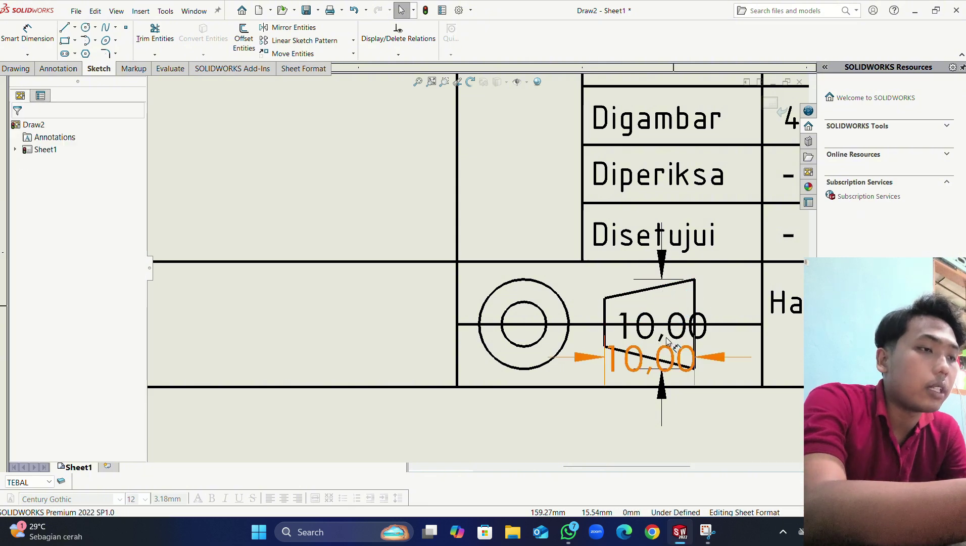
pyautogui.click(651, 359)
pyautogui.press('Delete')
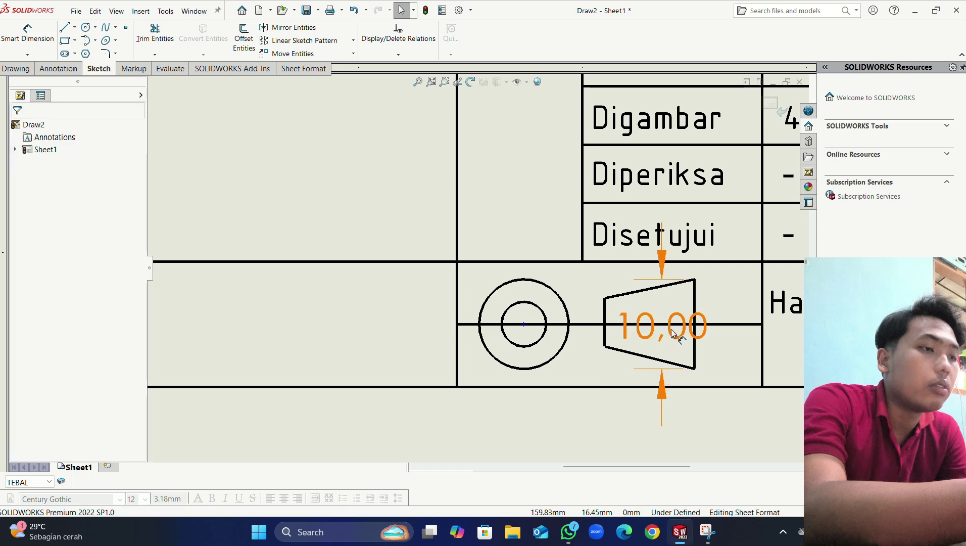
pyautogui.click(672, 331)
pyautogui.press('Delete')
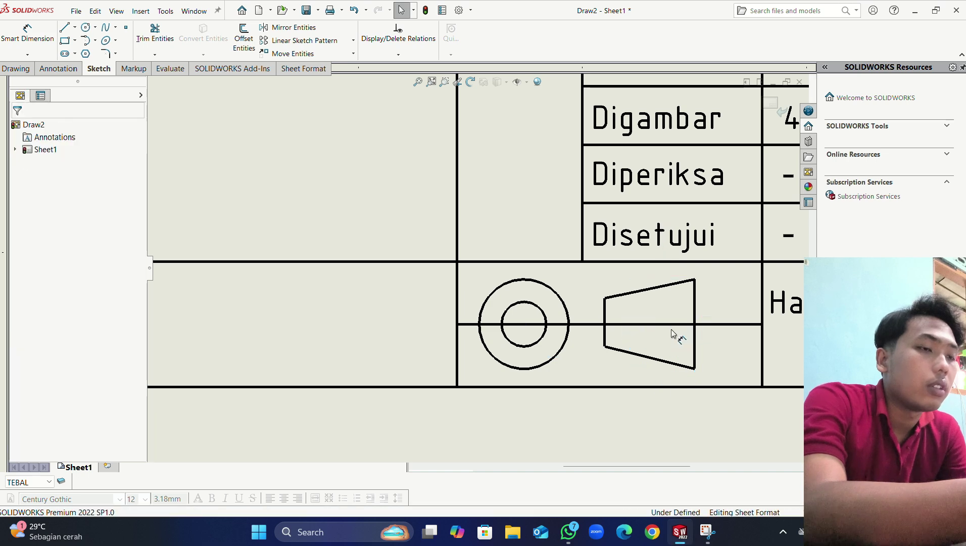
# Step: Delete the cell's horizontal middle line and the 10 mm and 4 mm helper lines lying on it
pyautogui.click(639, 325)
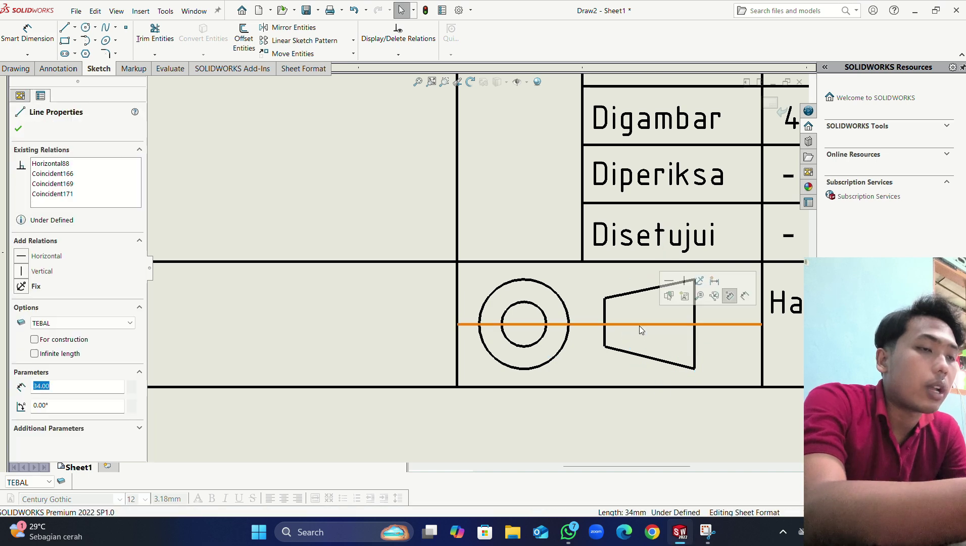
pyautogui.press('Delete')
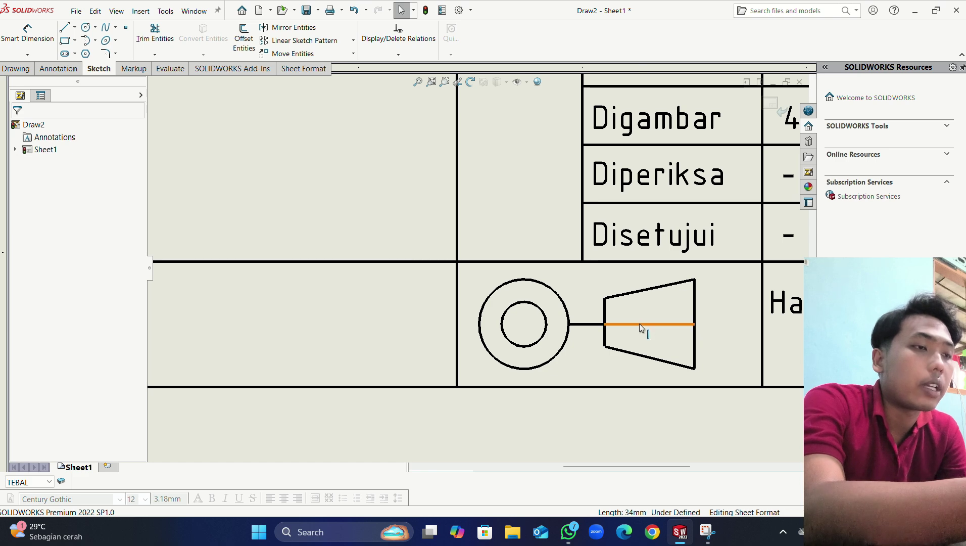
pyautogui.click(640, 325)
pyautogui.press('Delete')
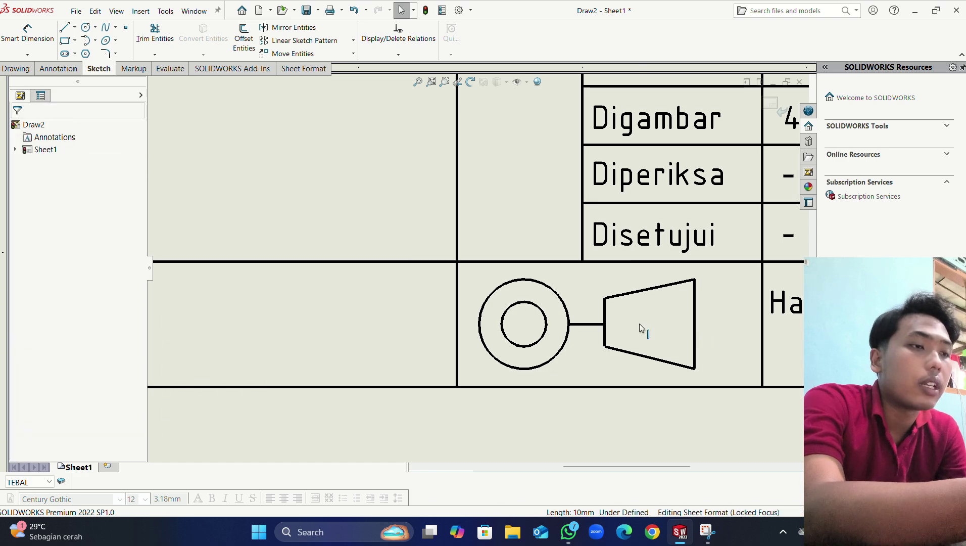
pyautogui.click(596, 324)
pyautogui.press('Delete')
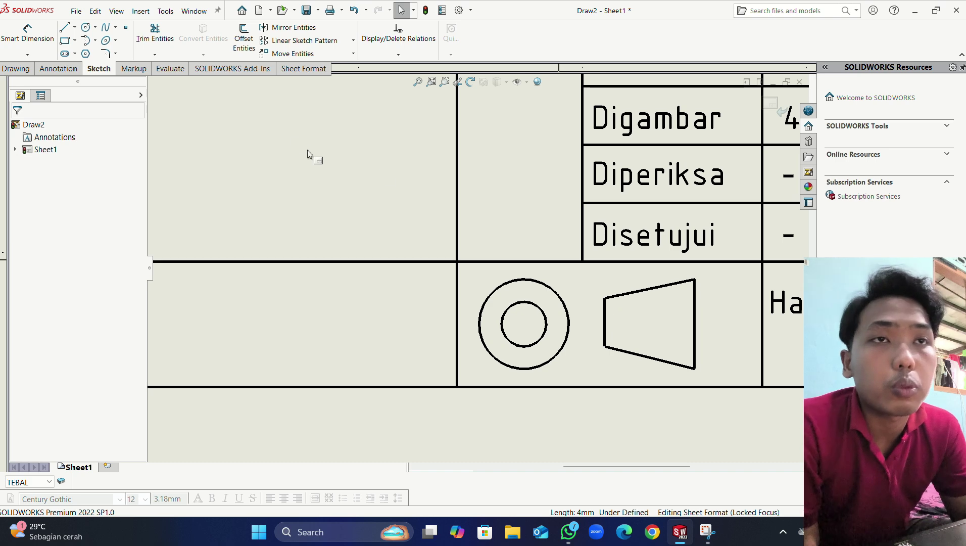
# Step: Draw a horizontal centerline about 13 mm long through the centre of the concentric circles, extending past the outer circle on both sides
pyautogui.click(76, 28)
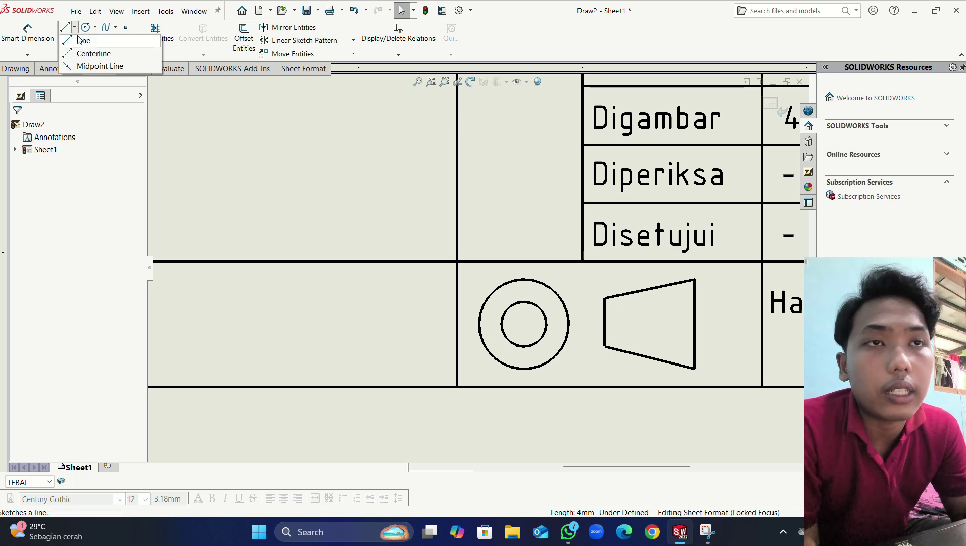
pyautogui.click(84, 52)
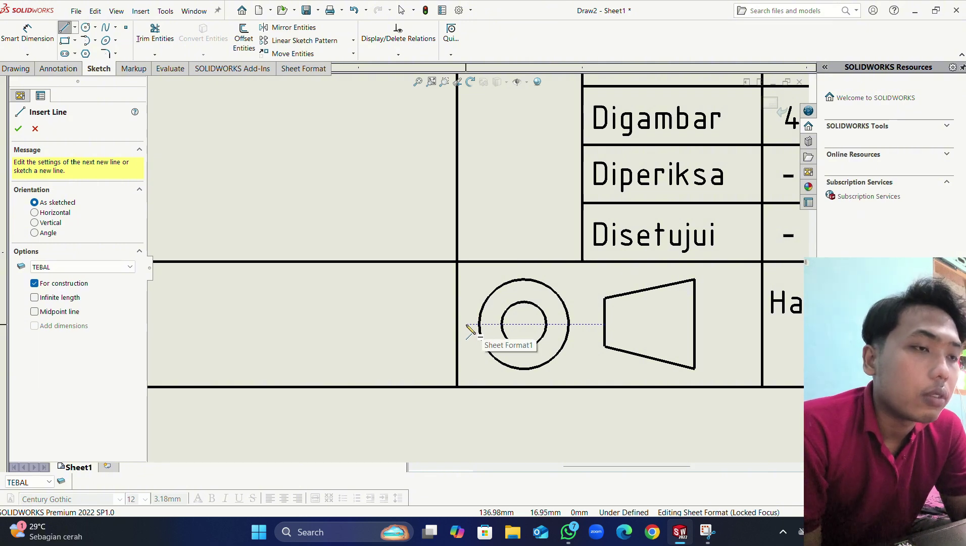
pyautogui.click(582, 324)
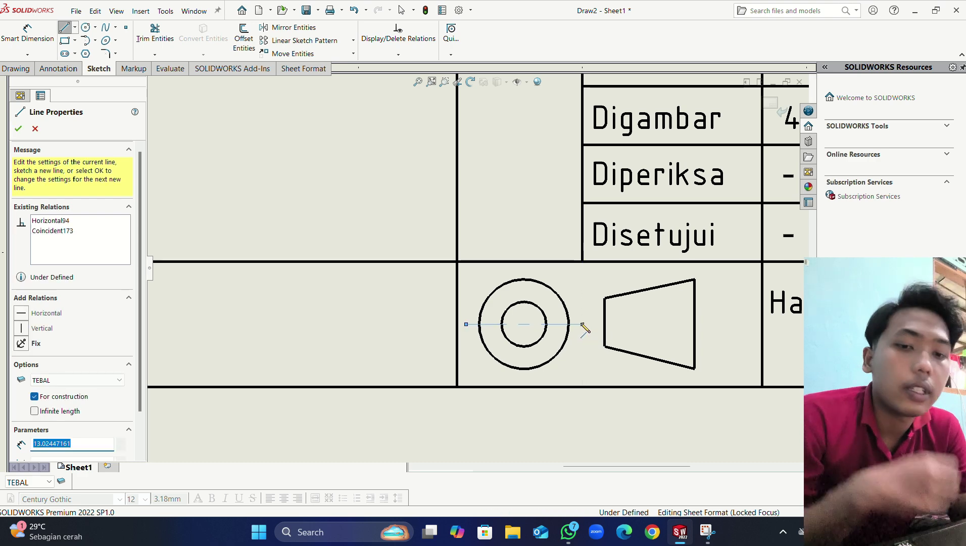
pyautogui.press('Escape')
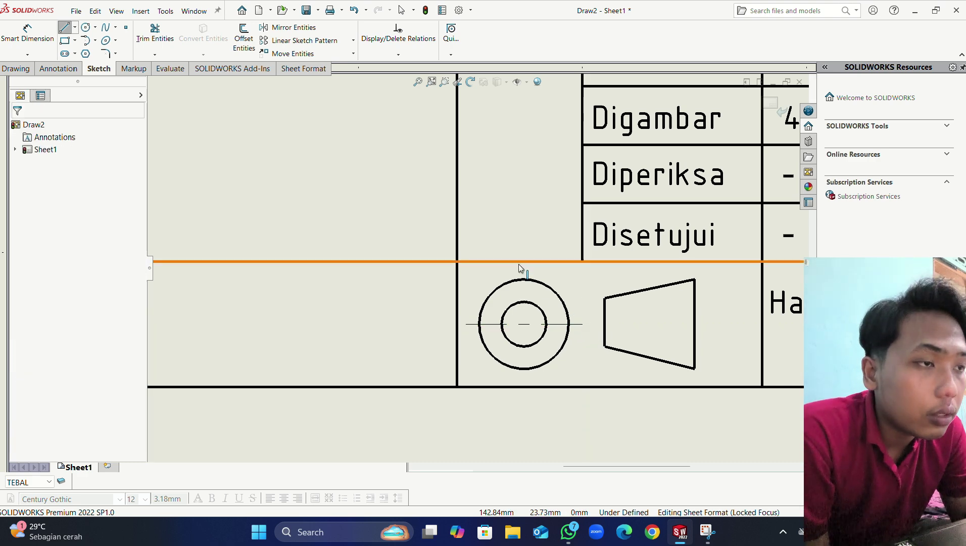
pyautogui.press('Escape')
# Step: Draw a vertical centerline through the centre of the concentric circles, extending past the outer circle above and below
pyautogui.press('Return')
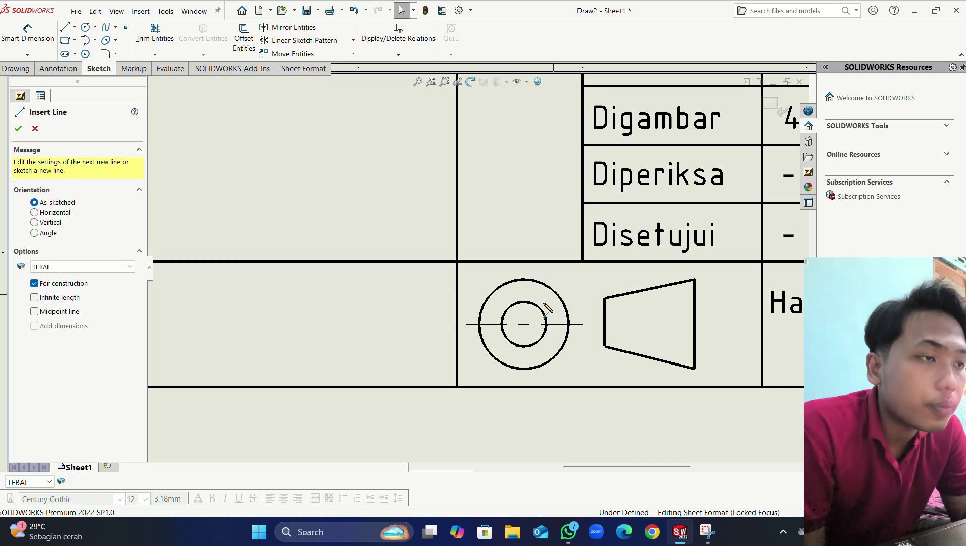
pyautogui.click(524, 278)
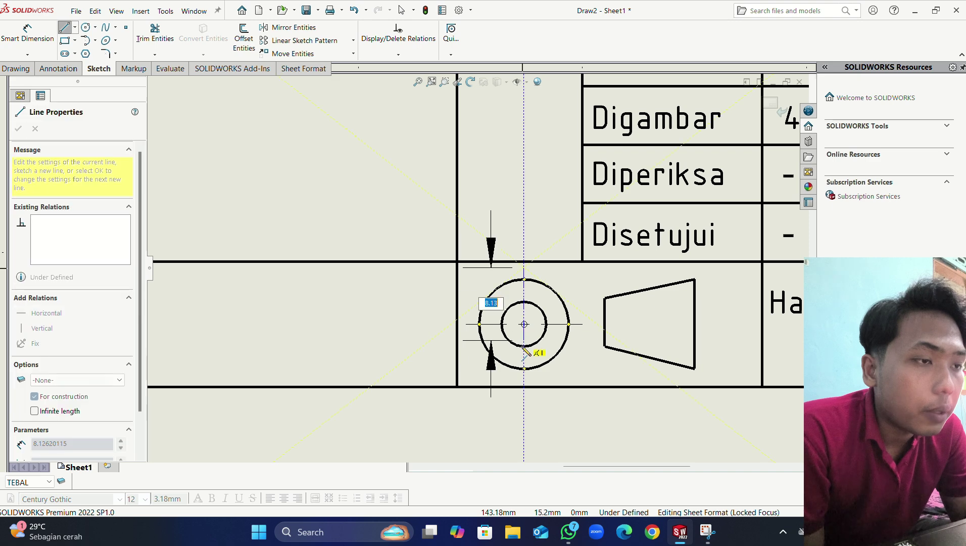
pyautogui.click(524, 379)
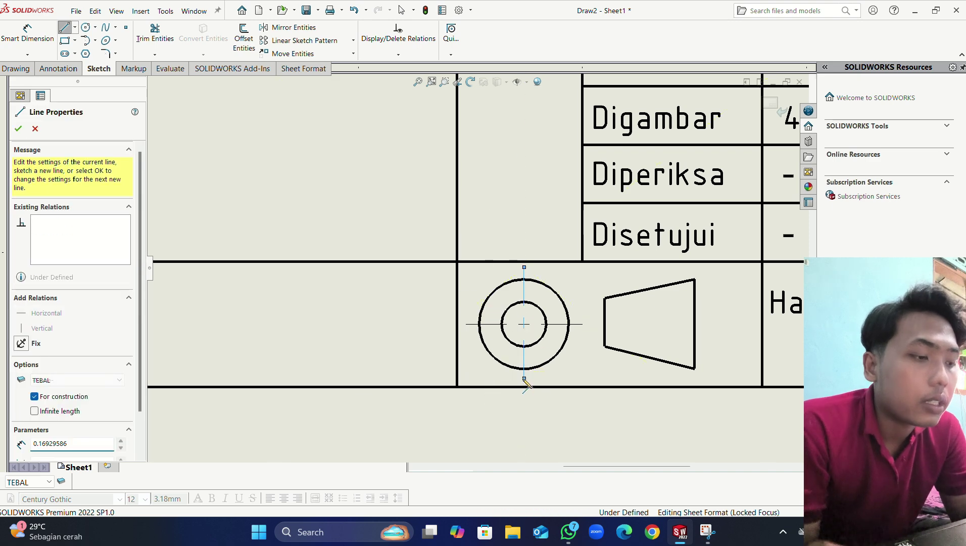
pyautogui.press('Escape')
pyautogui.press('Escape')
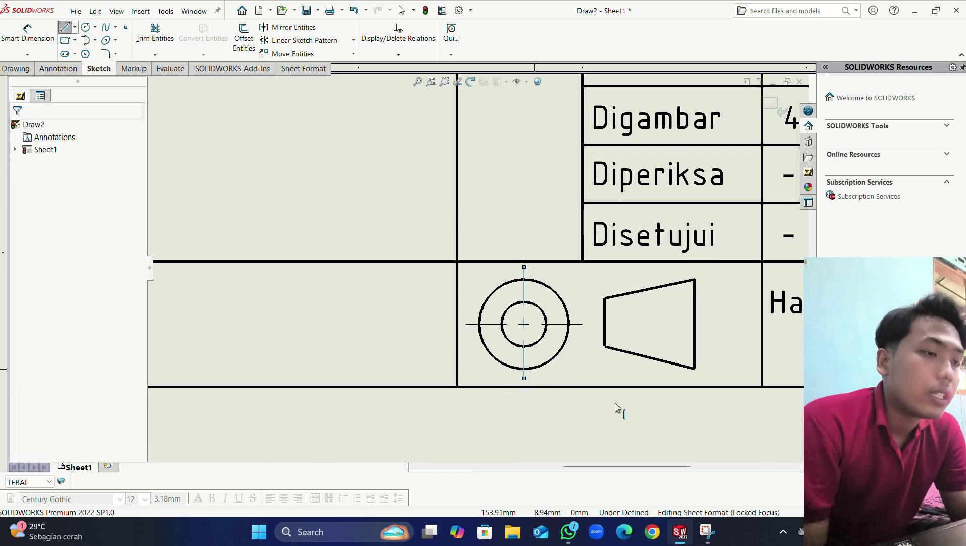
# Step: Check the reference title block, try a solid horizontal midpoint line about 26 mm long through the trapezoid, and remove it
pyautogui.click(566, 531)
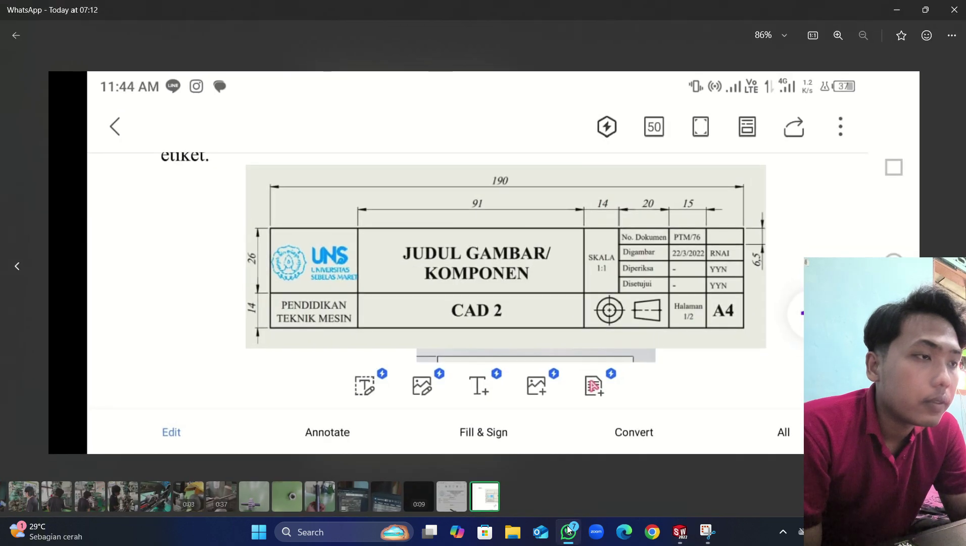
pyautogui.click(568, 530)
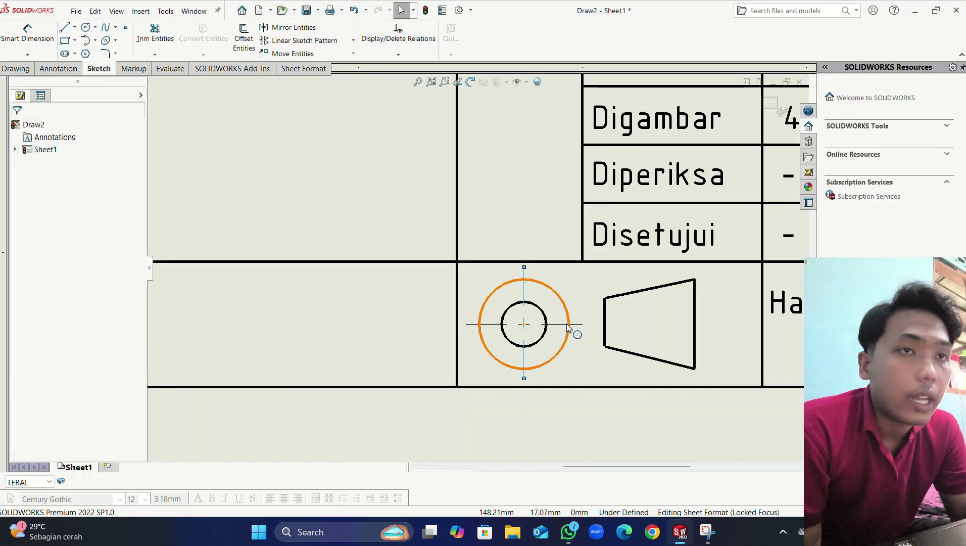
pyautogui.click(75, 27)
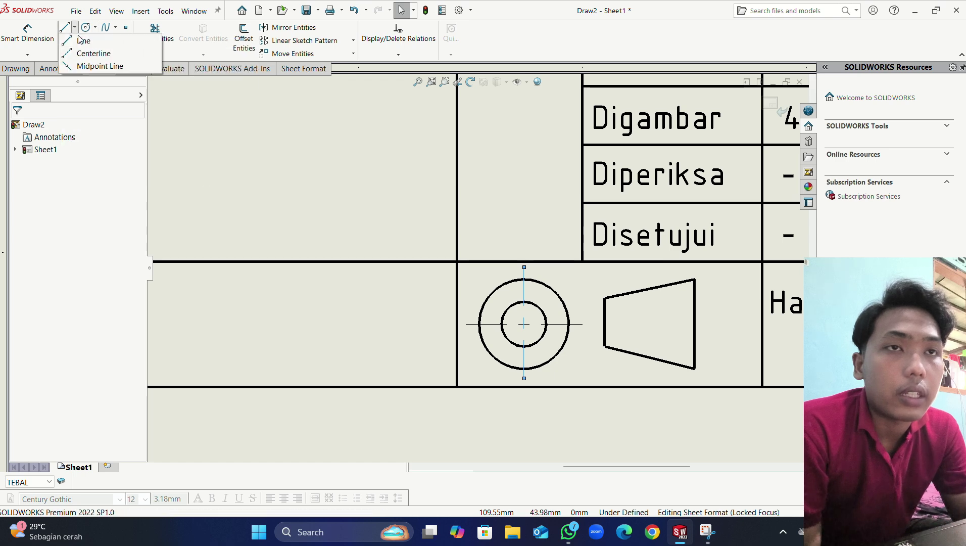
pyautogui.click(93, 66)
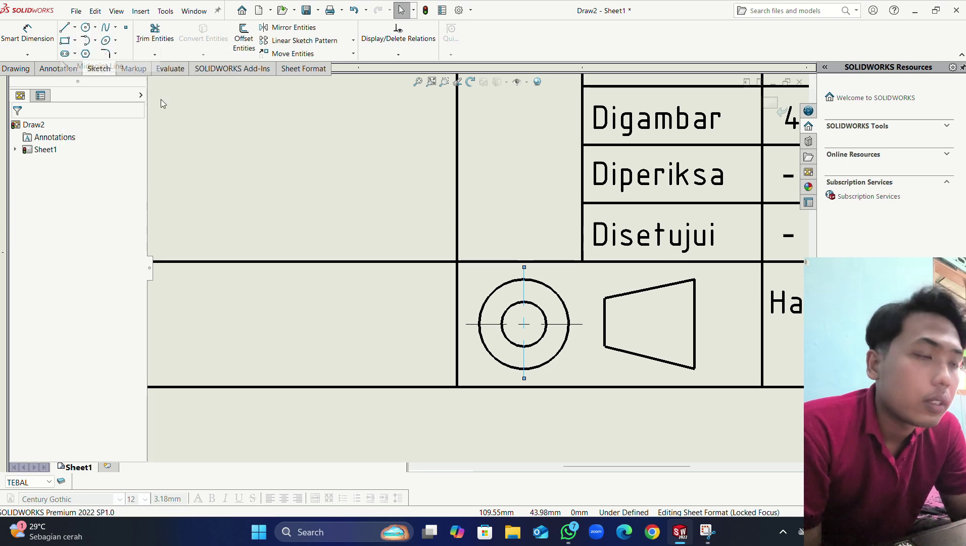
pyautogui.click(590, 324)
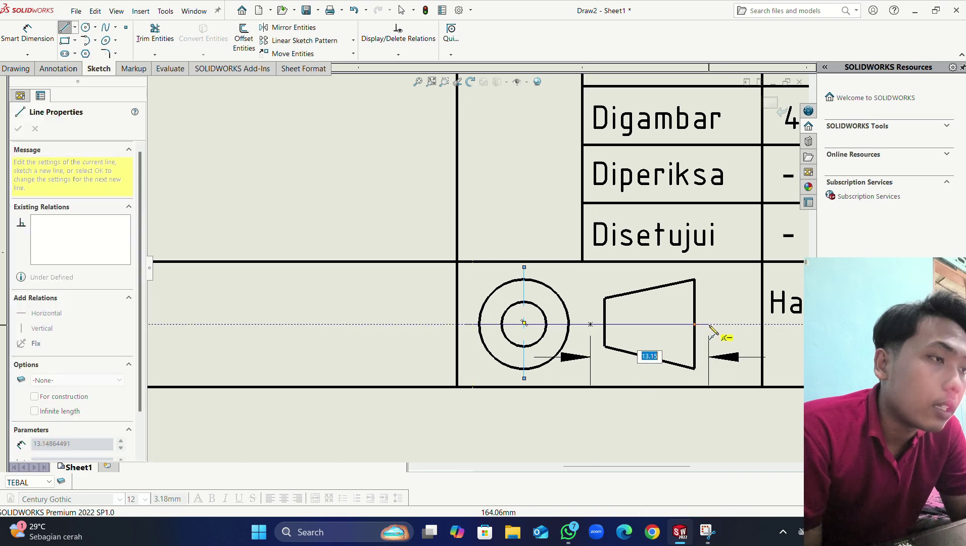
pyautogui.click(710, 324)
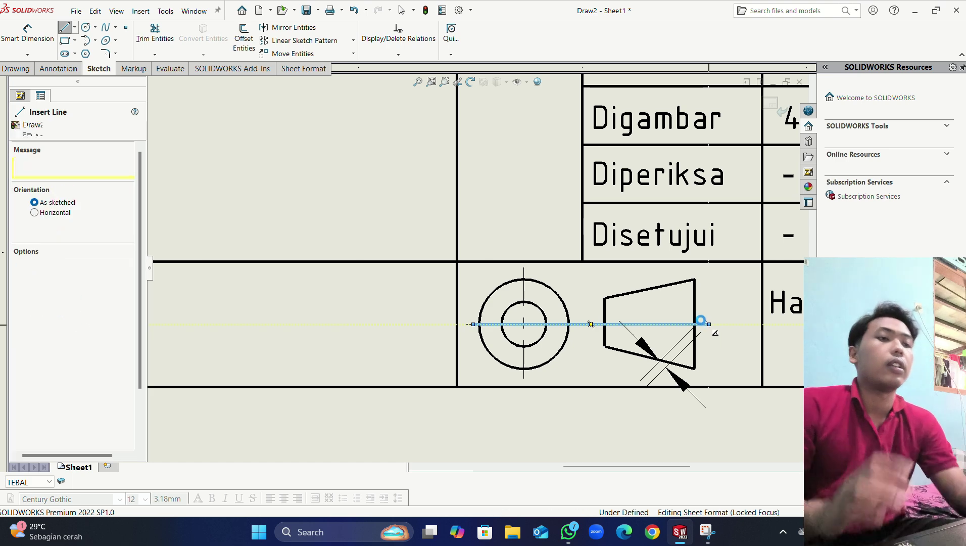
pyautogui.press('Escape')
pyautogui.press('Escape')
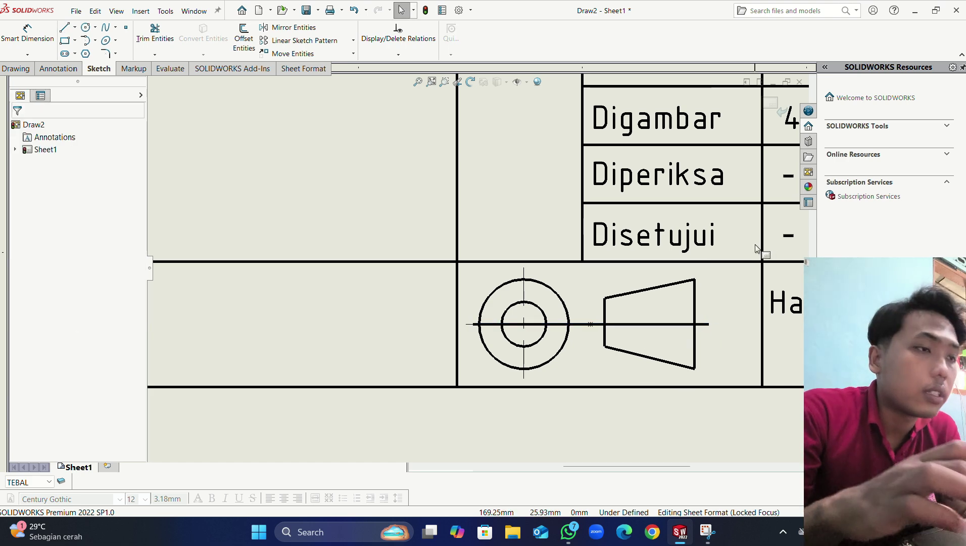
pyautogui.click(634, 329)
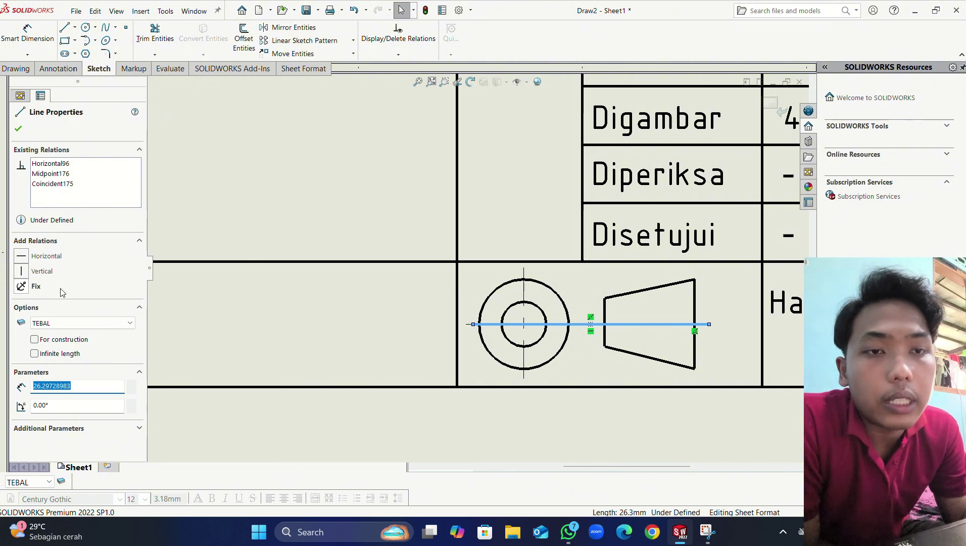
pyautogui.press('Escape')
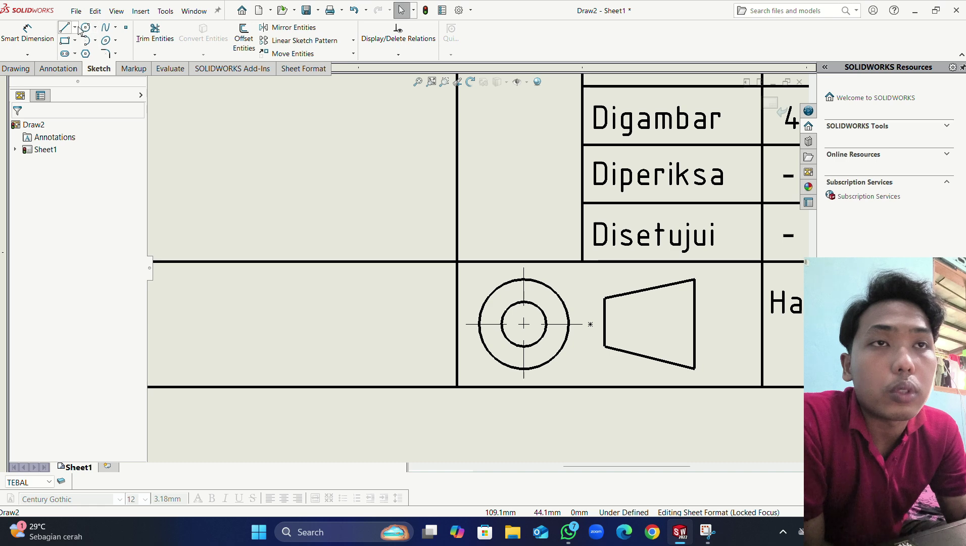
# Step: Draw a horizontal centerline about 13 mm long through the middle of the trapezoid, extending past both vertical sides
pyautogui.click(95, 27)
pyautogui.click(75, 40)
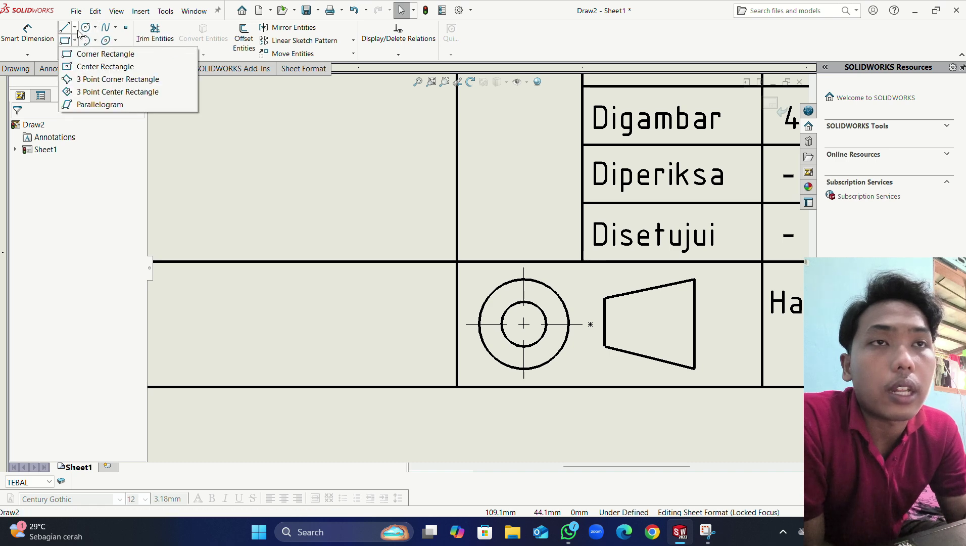
pyautogui.click(78, 32)
pyautogui.click(76, 28)
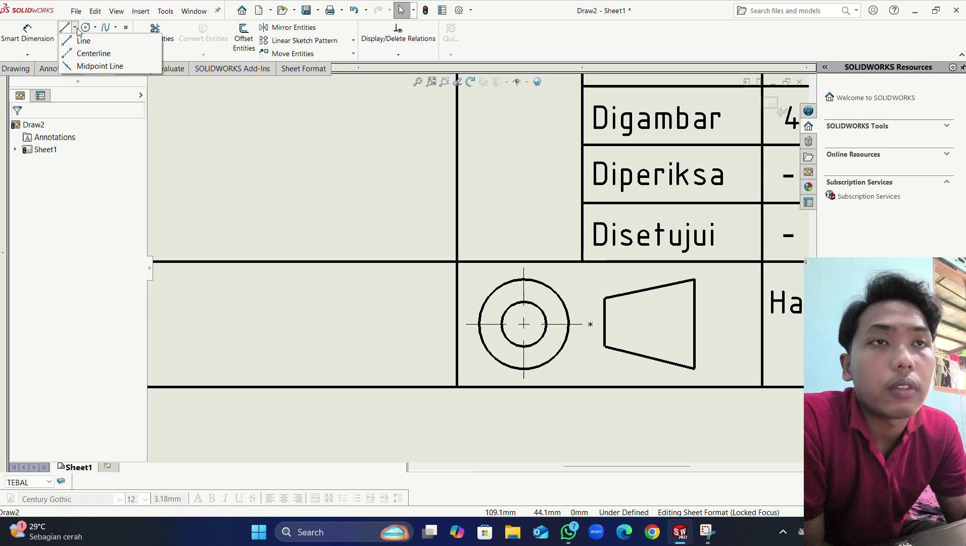
pyautogui.click(94, 53)
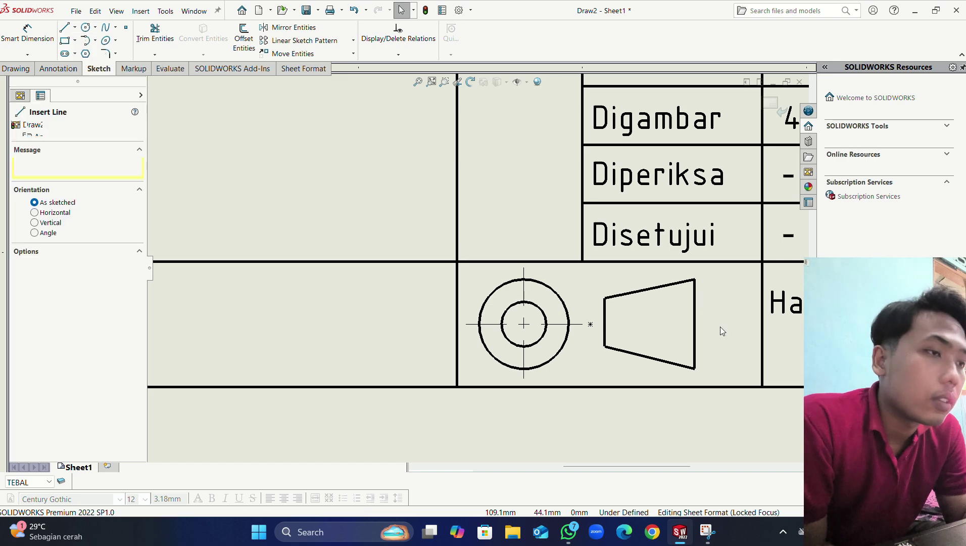
pyautogui.click(591, 324)
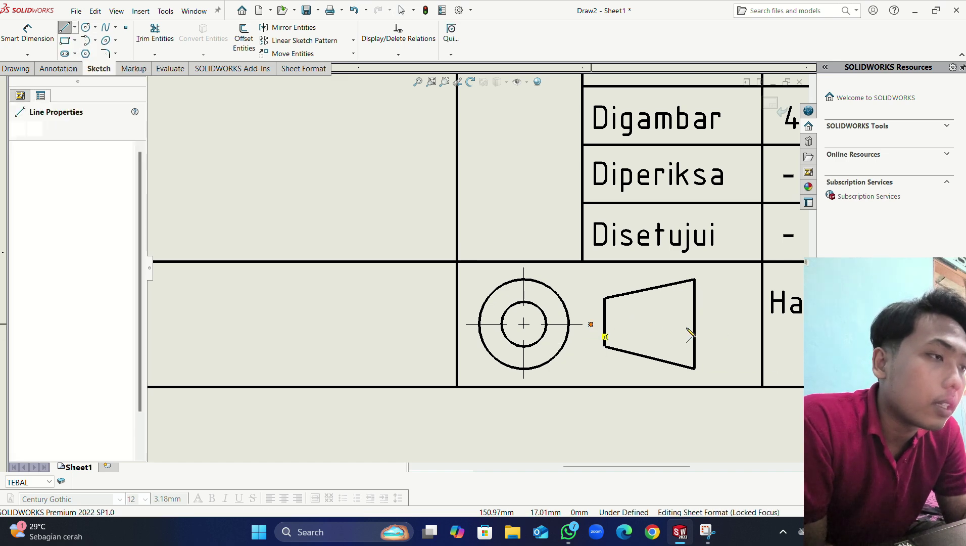
pyautogui.click(712, 323)
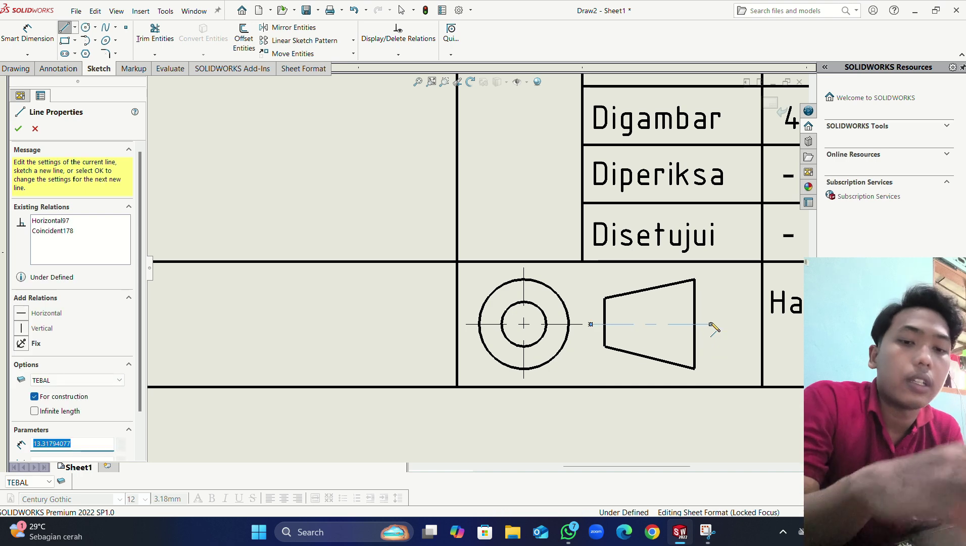
pyautogui.press('Escape')
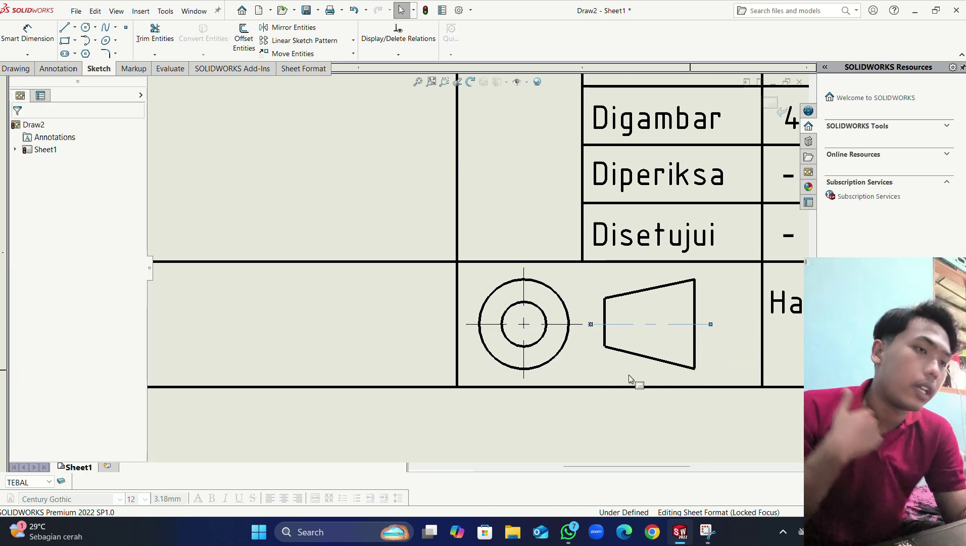
# Step: Paste a copy of the No.Dokumen note and move it into the empty scale cell above the projection symbol
pyautogui.scroll(3, 628, 343)
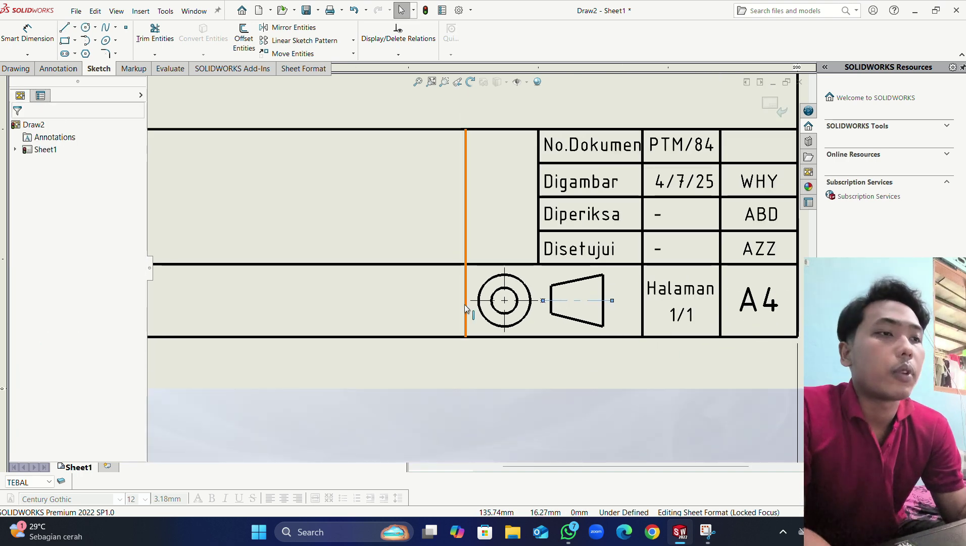
pyautogui.scroll(5, 468, 308)
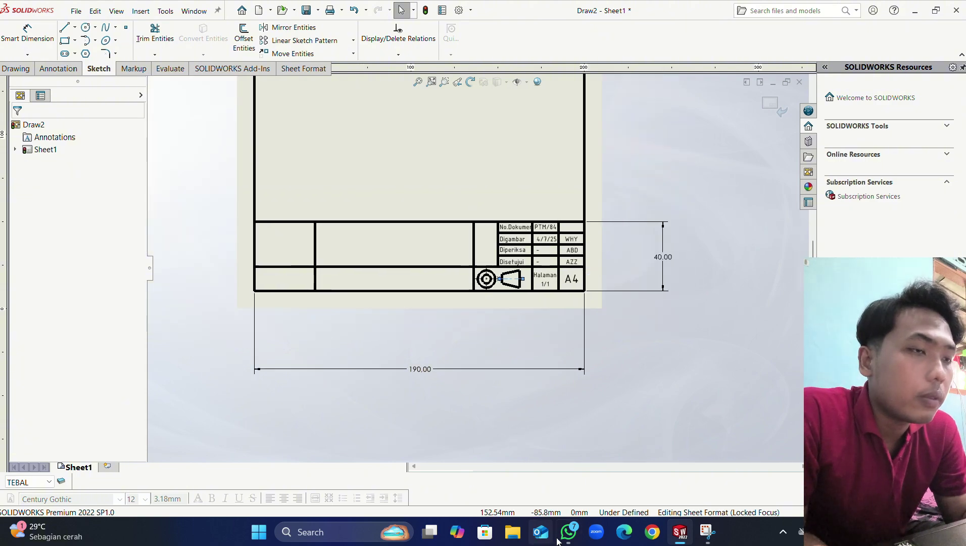
pyautogui.click(559, 540)
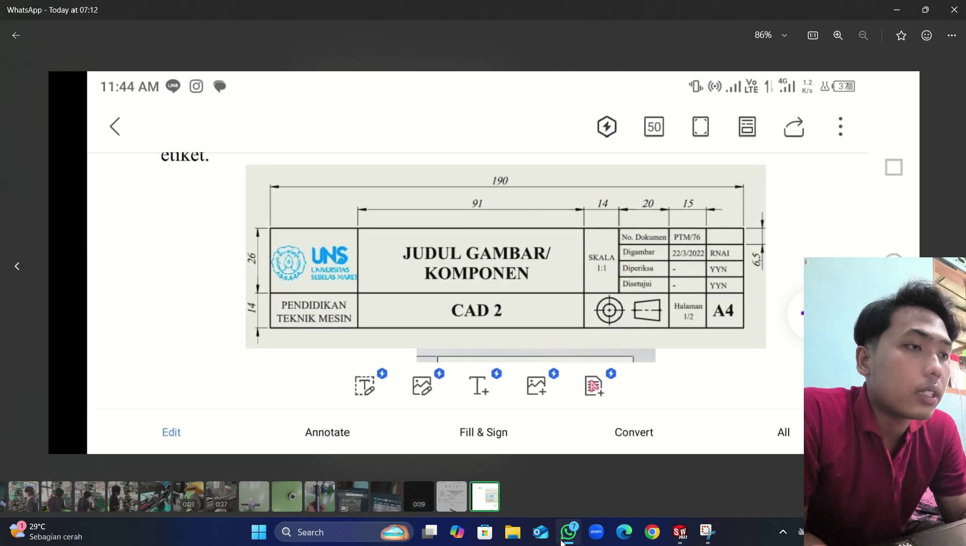
pyautogui.click(563, 540)
pyautogui.scroll(-2, 487, 240)
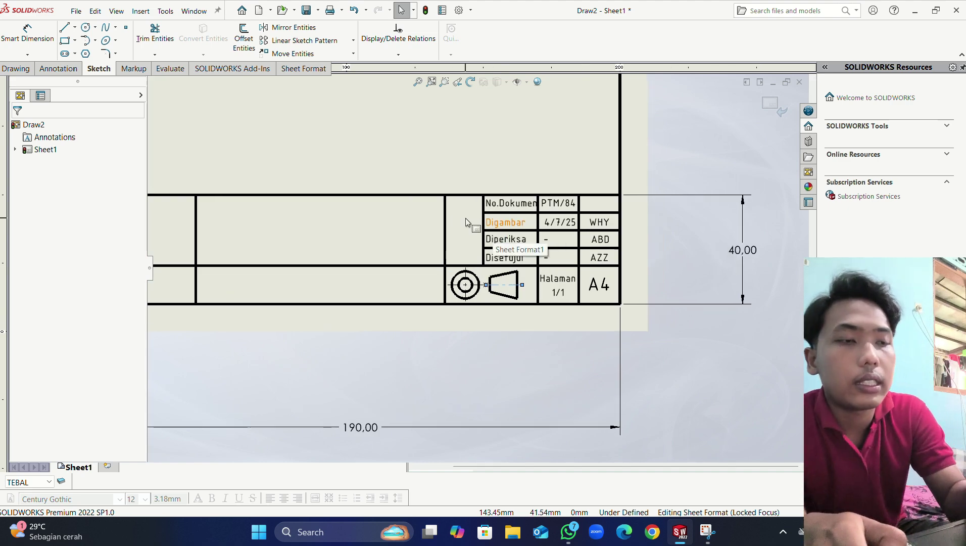
pyautogui.write('No.Dokumen')
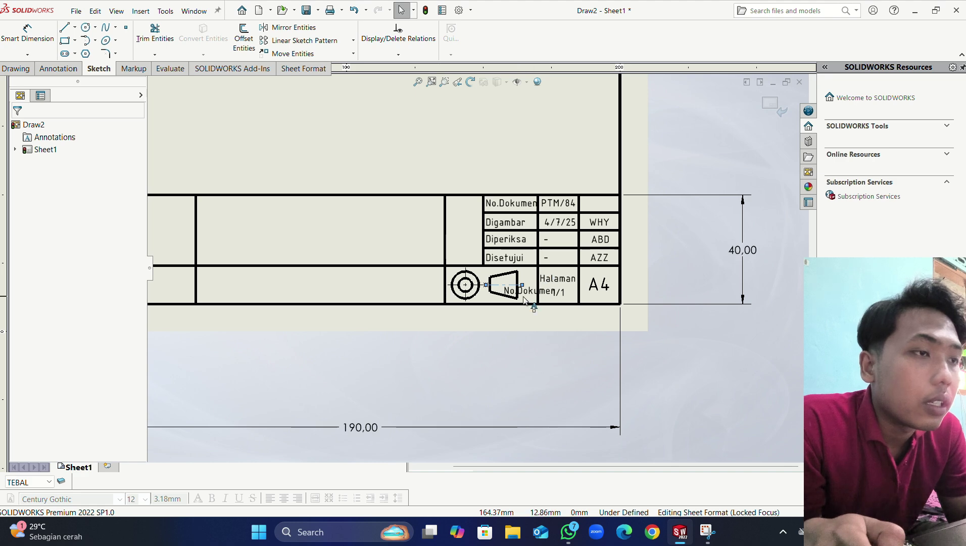
pyautogui.moveTo(525, 293); pyautogui.dragTo(458, 231)
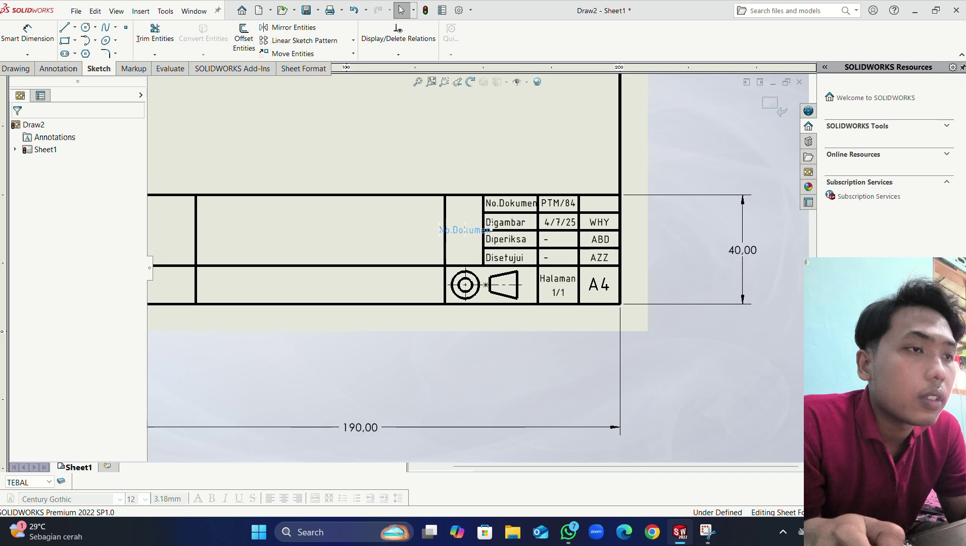
# Step: Replace the copied note's text with "Skala" and start a second line below it
pyautogui.click(464, 230)
pyautogui.doubleClick(462, 232)
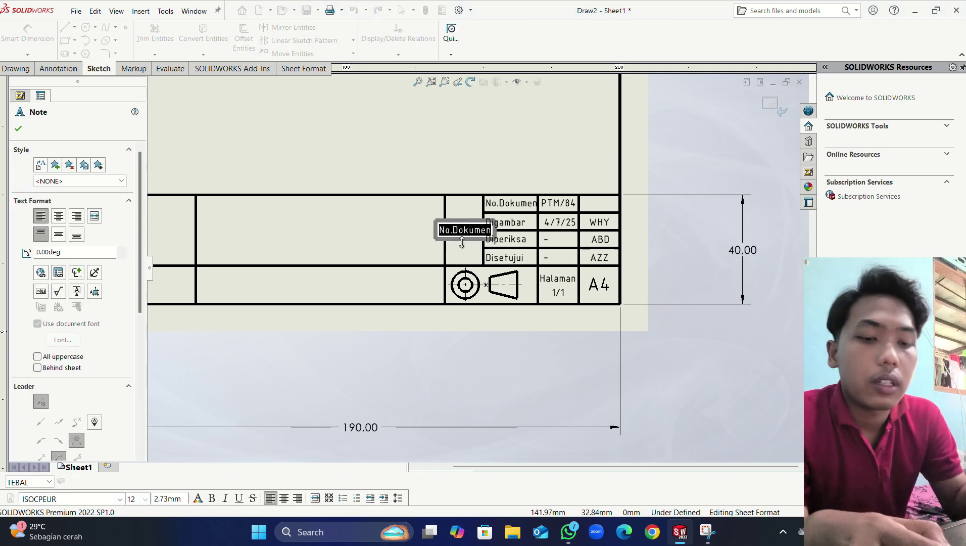
pyautogui.write('S')
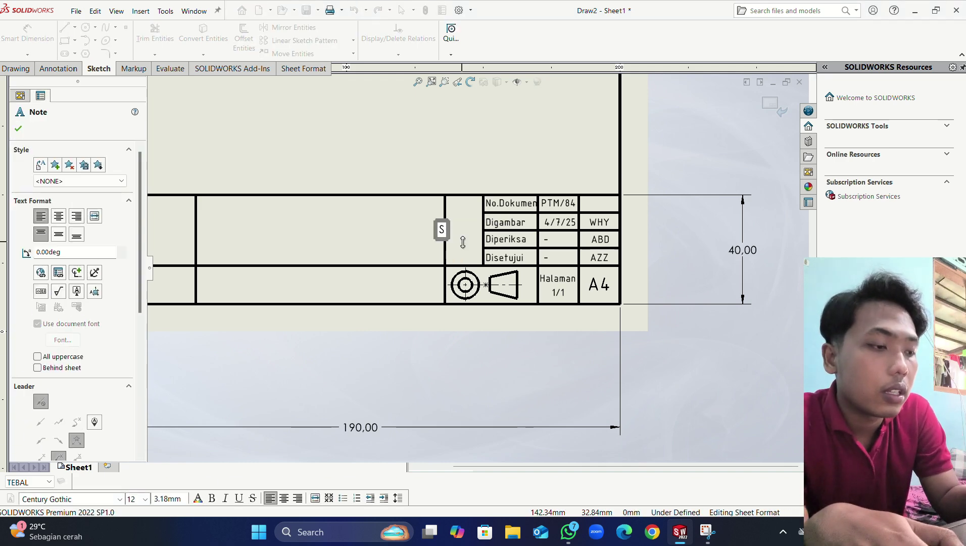
pyautogui.press('BackSpace')
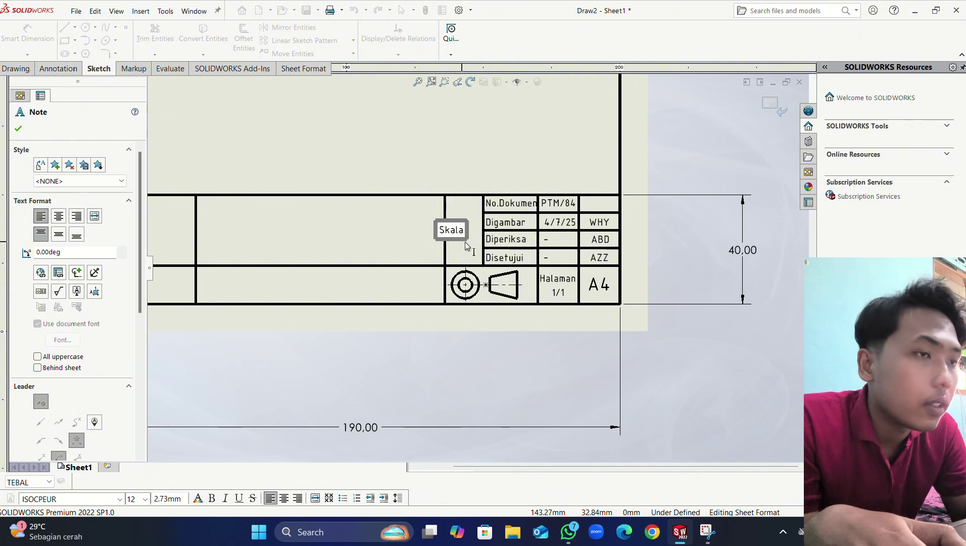
pyautogui.write('Skala')
pyautogui.press('Return')
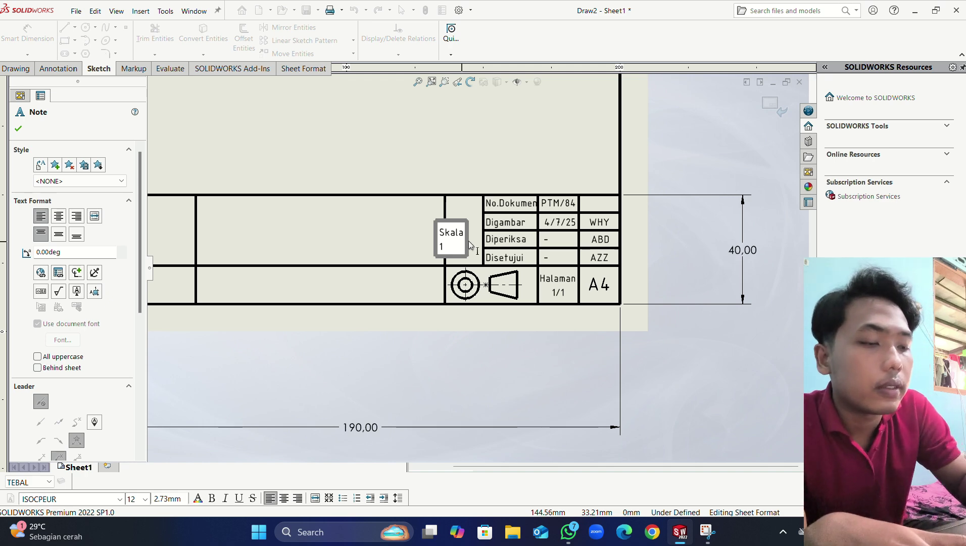
# Step: Complete the Skala note in the title block with the scale 1:1
pyautogui.write('1:')
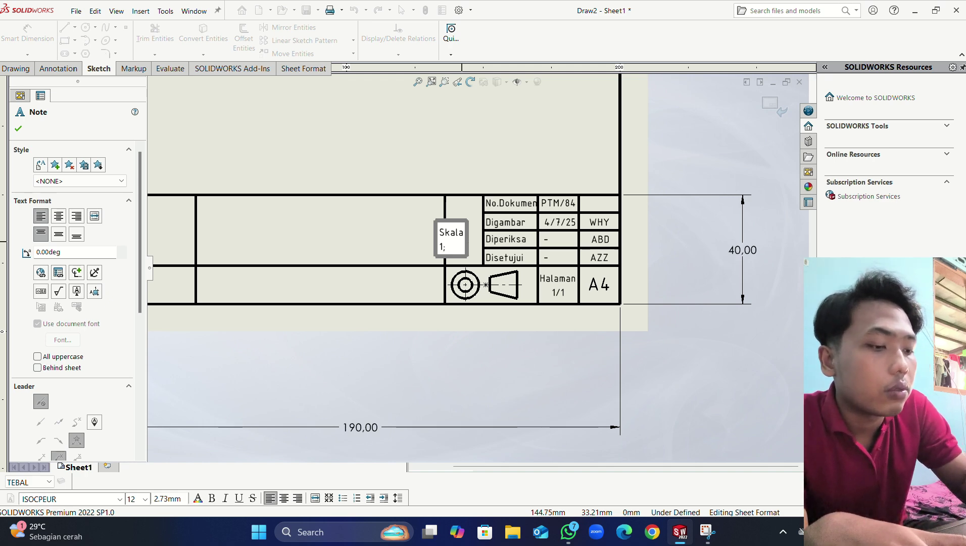
pyautogui.write('1')
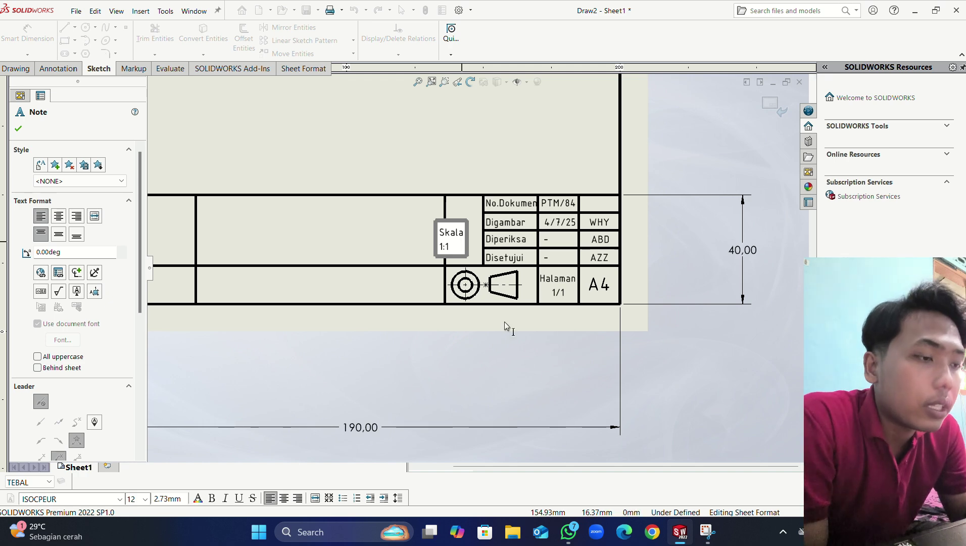
# Step: Switch to WhatsApp and examine the title block layout in the reference image and the Job sheet 4 bolt-and-nut drawing
pyautogui.click(571, 538)
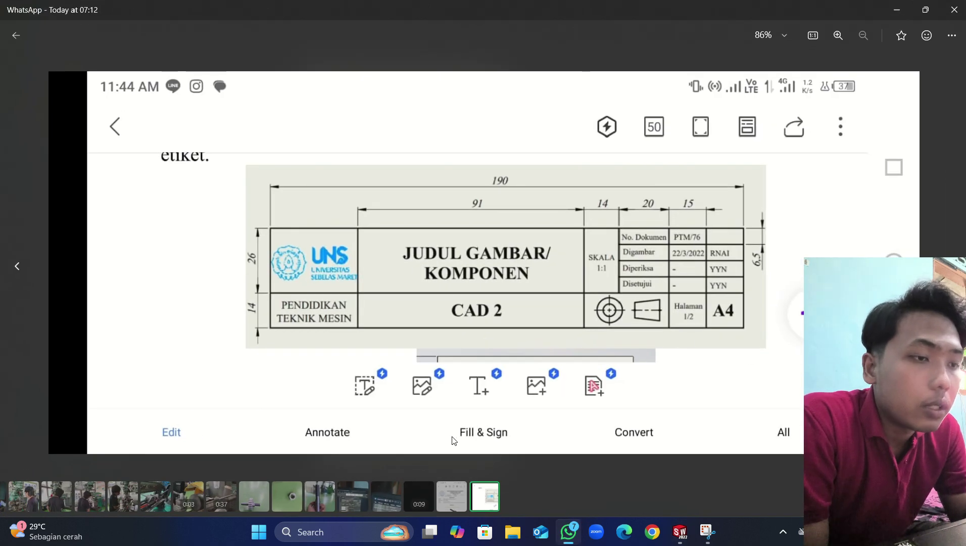
pyautogui.click(453, 498)
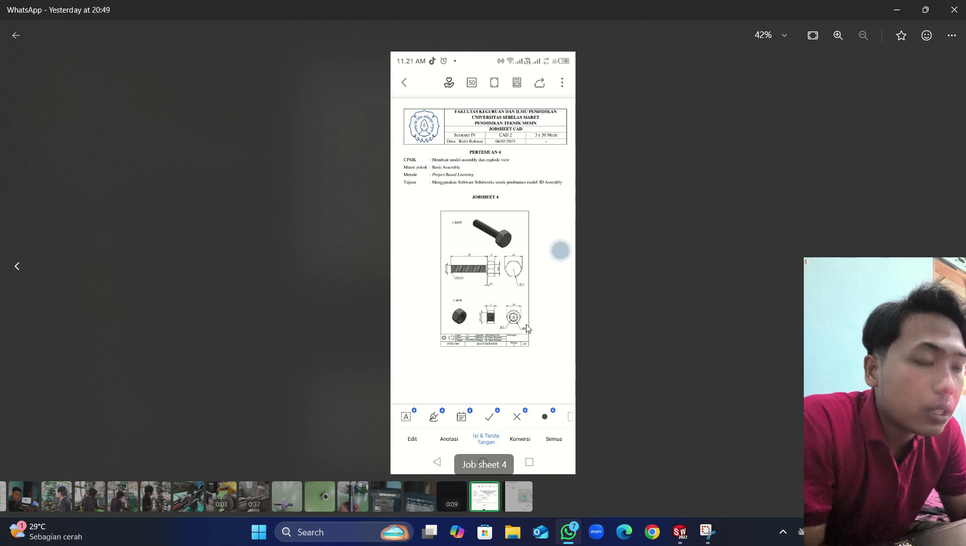
pyautogui.scroll(2, 473, 360)
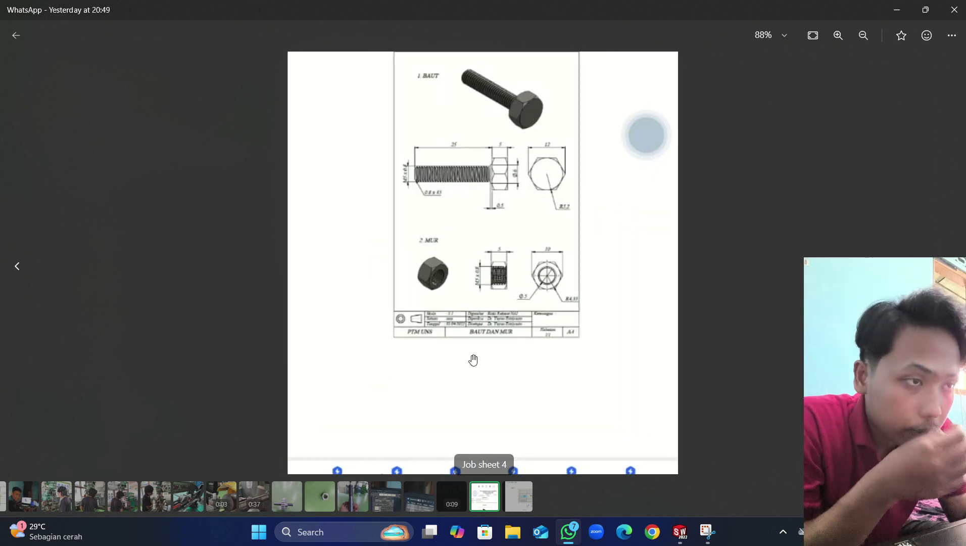
pyautogui.scroll(3, 473, 359)
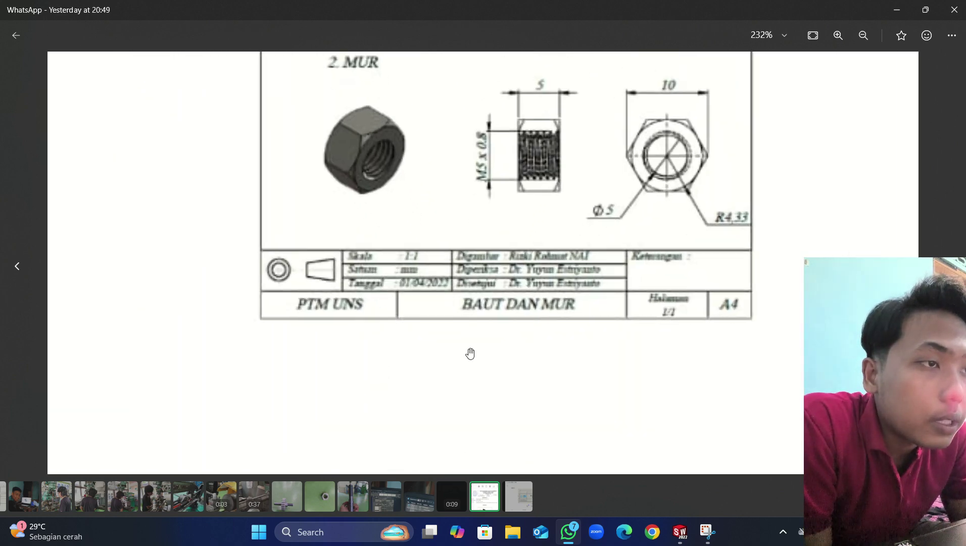
pyautogui.scroll(1, 461, 351)
pyautogui.scroll(-3, 459, 351)
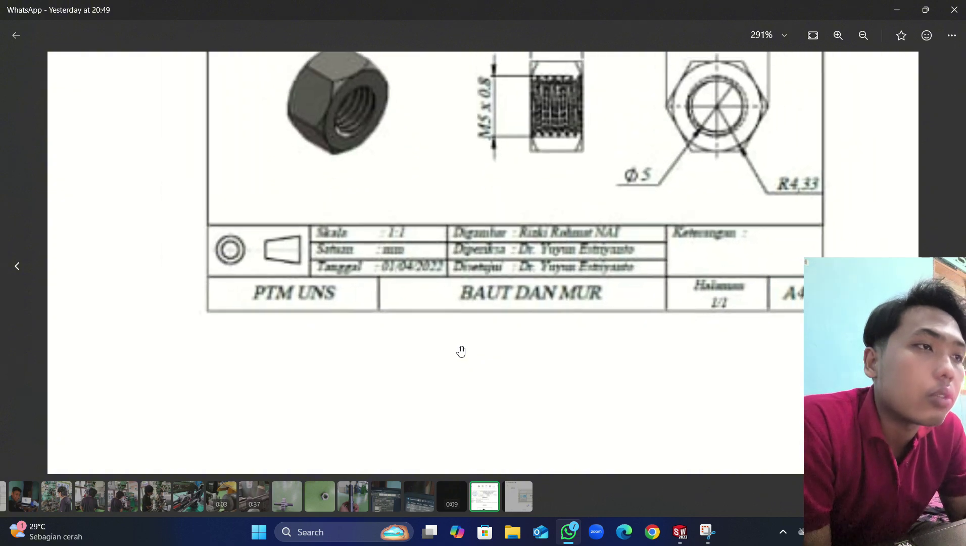
pyautogui.scroll(-4, 459, 350)
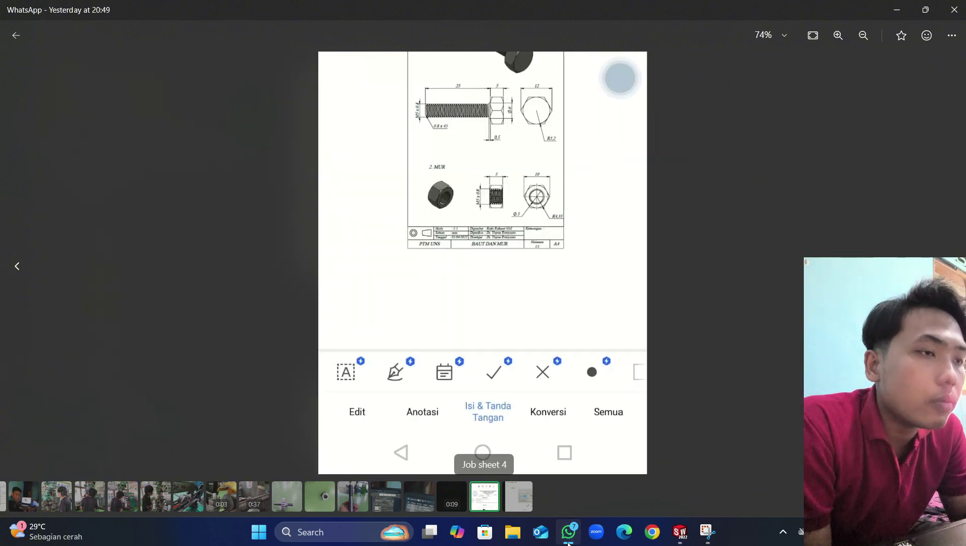
pyautogui.click(568, 541)
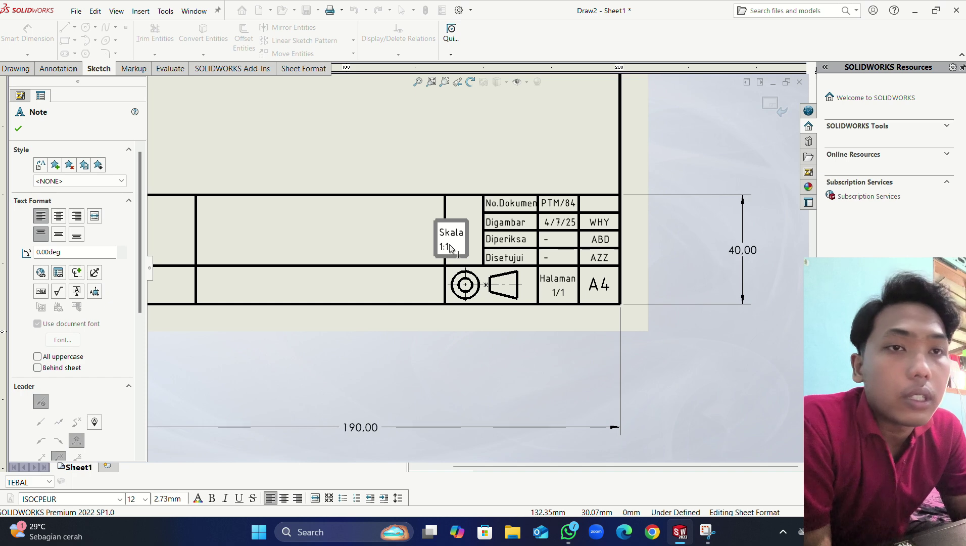
# Step: Centre-align the Skala 1:1 note text and place the note in the narrow cell beside the Digambar and Diperiksa labels
pyautogui.click(59, 216)
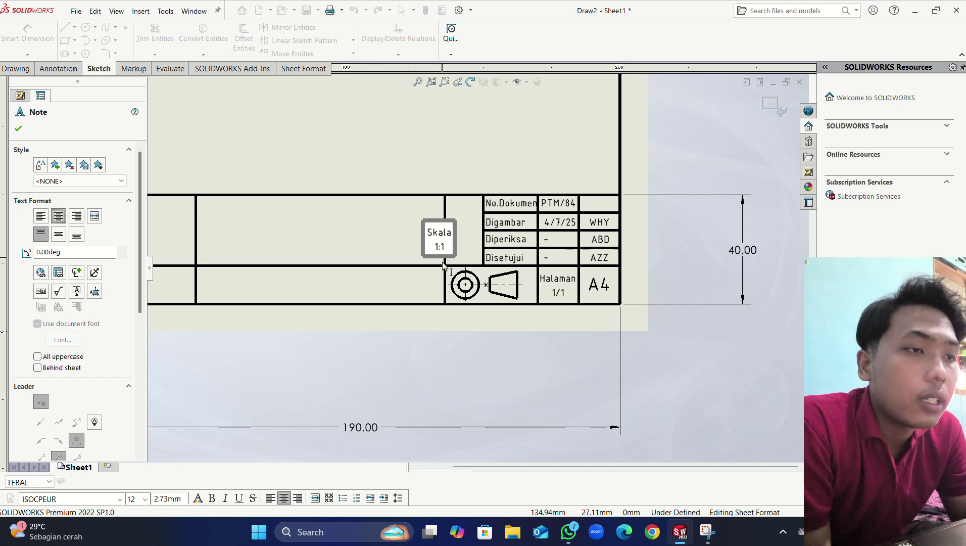
pyautogui.click(425, 373)
pyautogui.moveTo(440, 241); pyautogui.dragTo(449, 241)
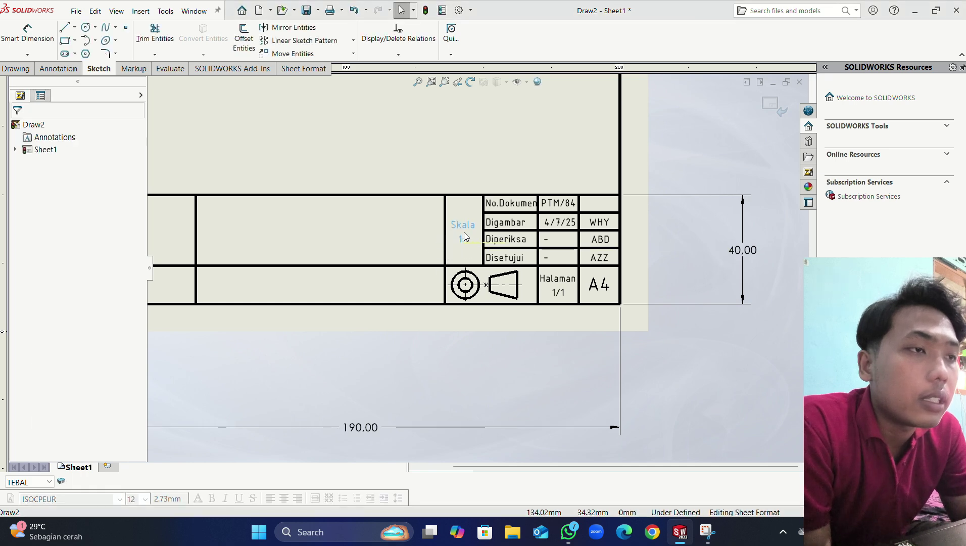
pyautogui.moveTo(464, 233); pyautogui.dragTo(466, 233)
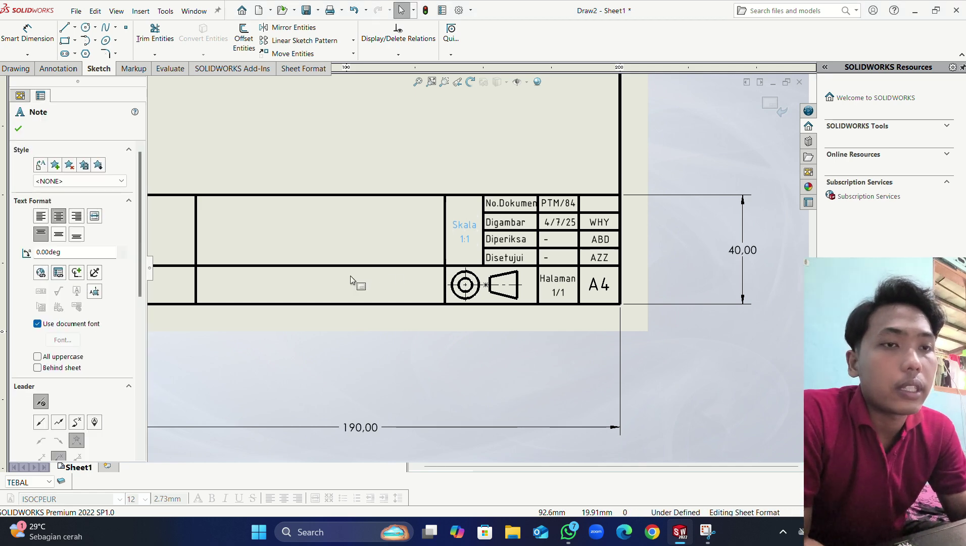
pyautogui.scroll(2, 312, 284)
pyautogui.click(17, 131)
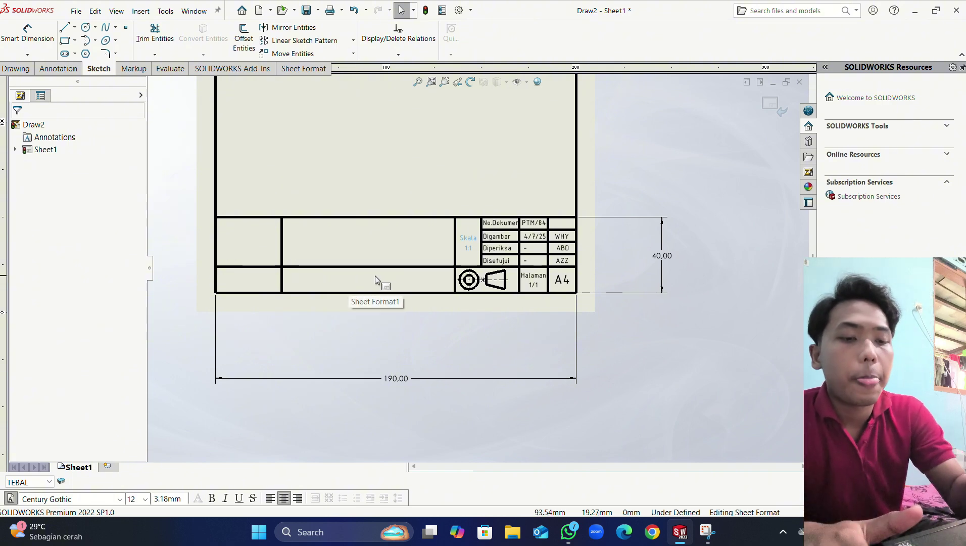
# Step: Paste a copy of the No.Dokumen note and place it in the wide lower cell beside the projection symbol
pyautogui.write('No.Dokumen')
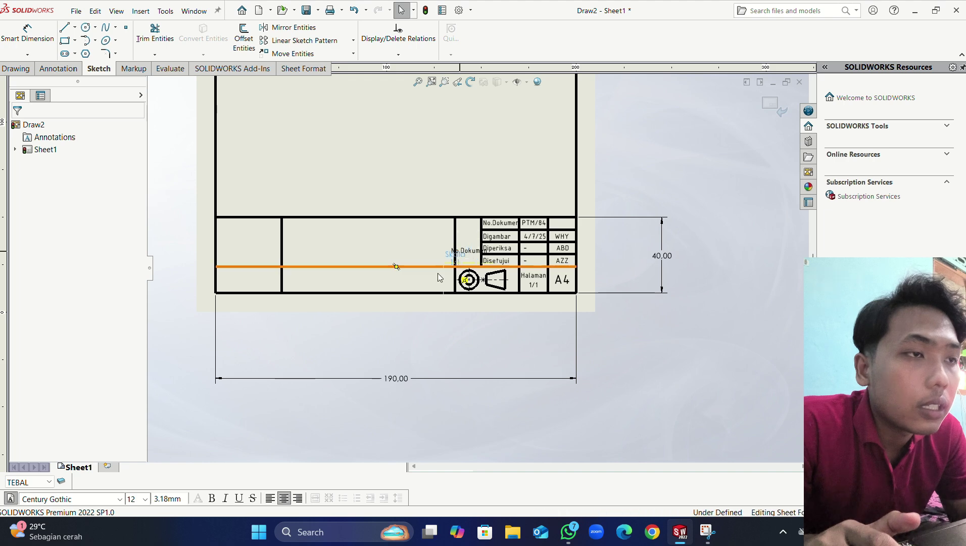
pyautogui.scroll(-3, 468, 249)
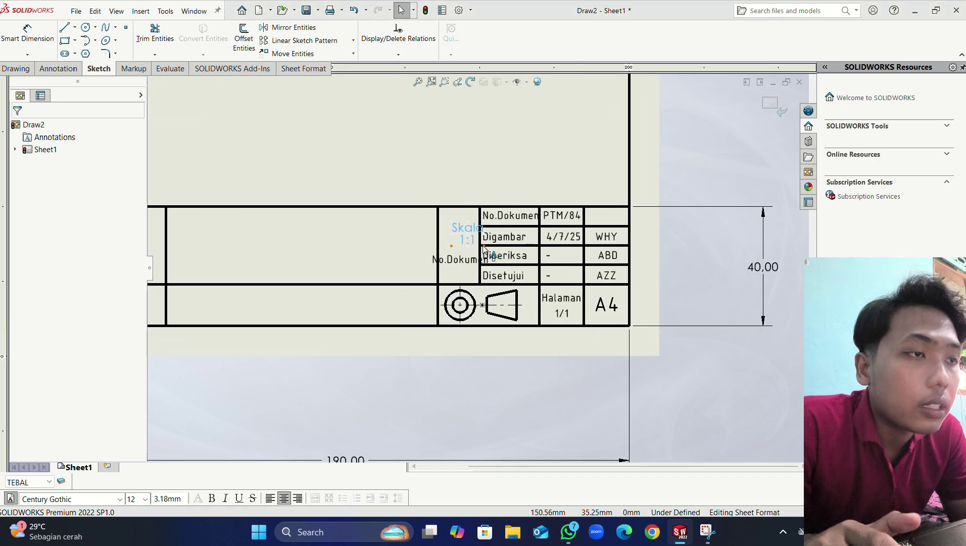
pyautogui.moveTo(465, 260)
pyautogui.mouseDown()
pyautogui.moveTo(352, 278)
pyautogui.moveTo(308, 298)
pyautogui.mouseUp()
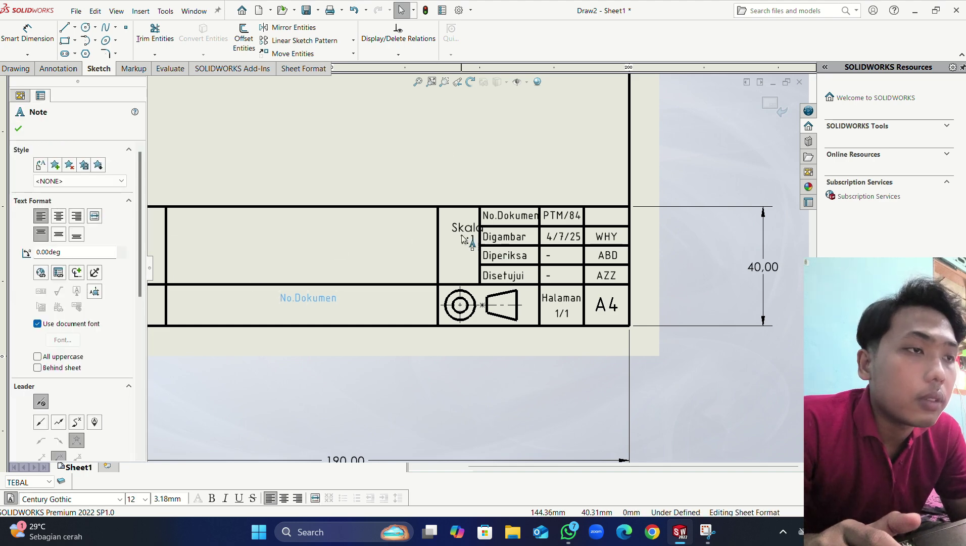
# Step: Reposition the Skala 1:1 note in the middle of its title block cell
pyautogui.moveTo(460, 235); pyautogui.dragTo(460, 242)
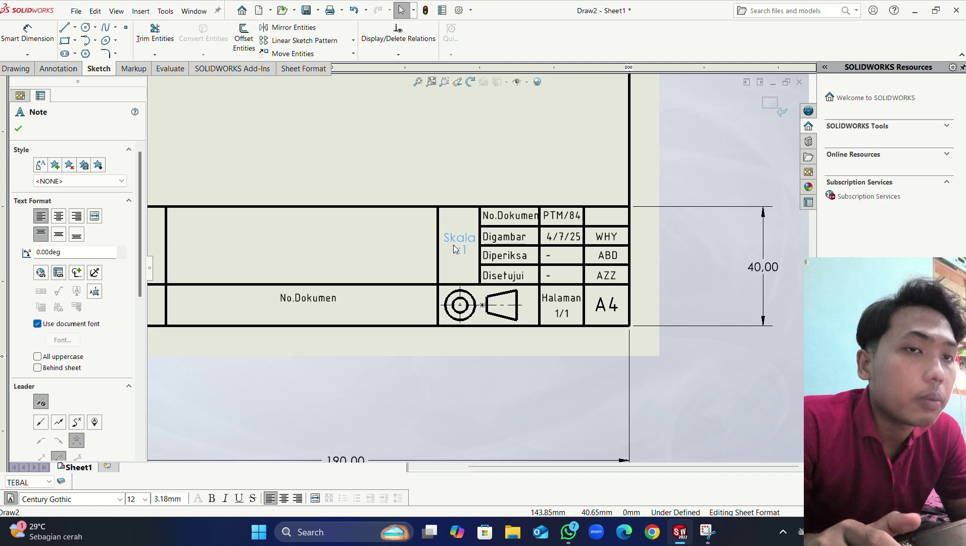
pyautogui.click(454, 244)
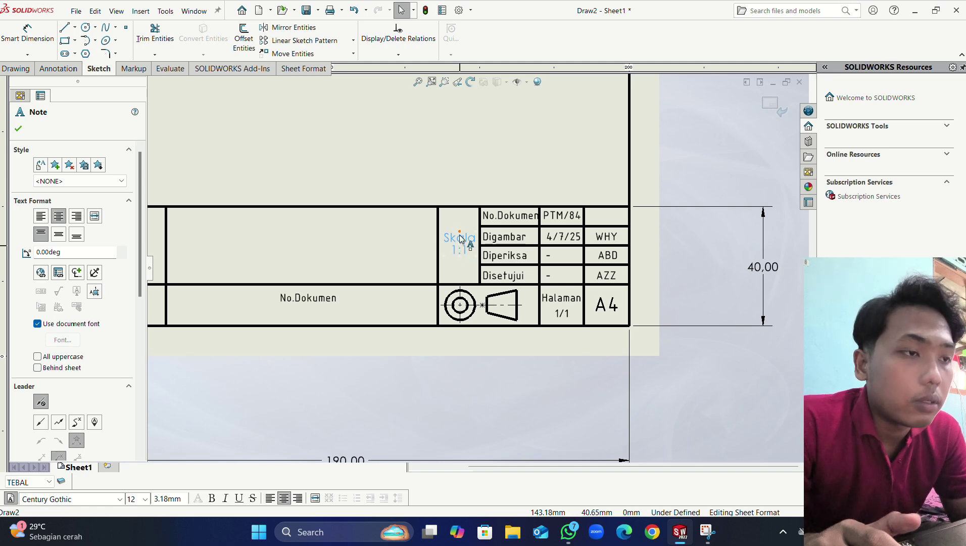
pyautogui.rightClick(460, 236)
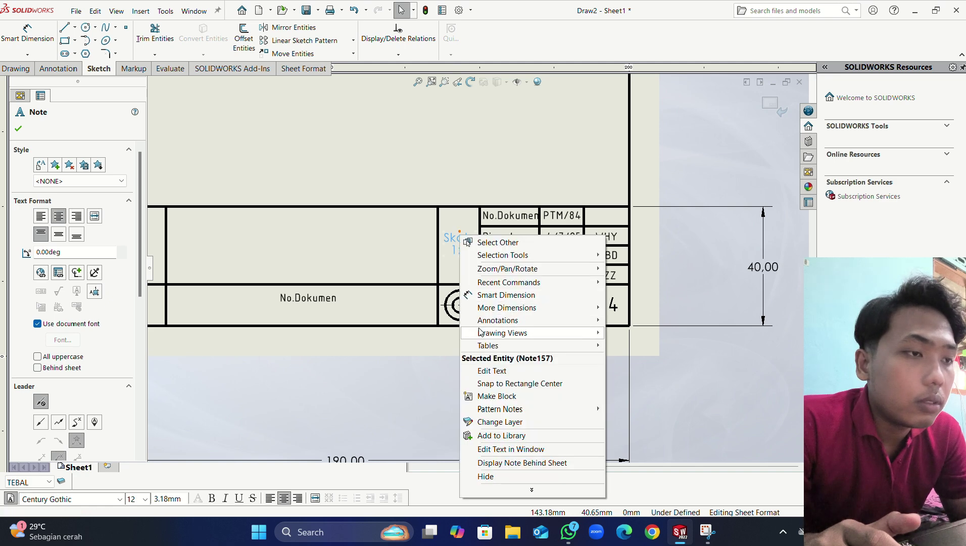
pyautogui.click(458, 249)
# Step: Set the whole Skala 1:1 note text to the ISOCPEUR font, with its height defined as 12 points
pyautogui.doubleClick(457, 245)
pyautogui.rightClick(456, 249)
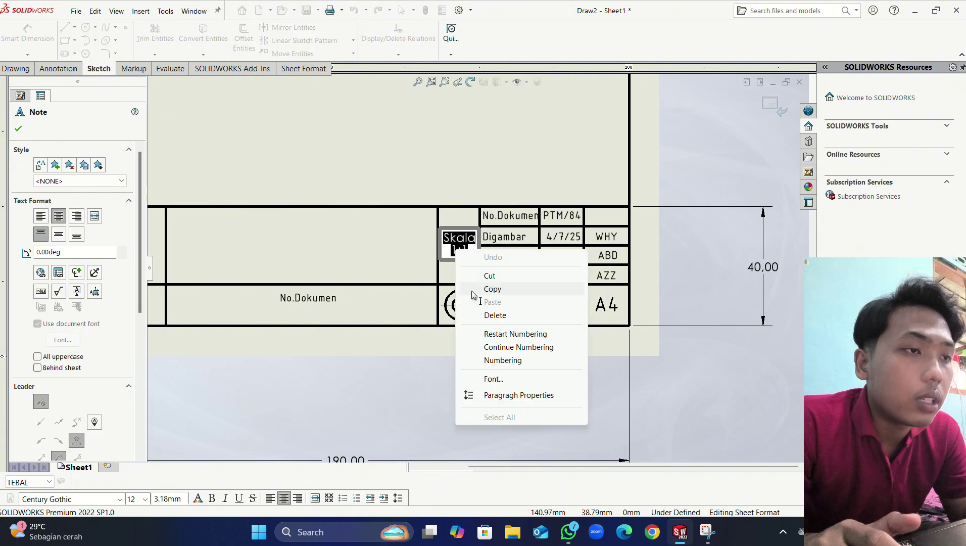
pyautogui.click(490, 379)
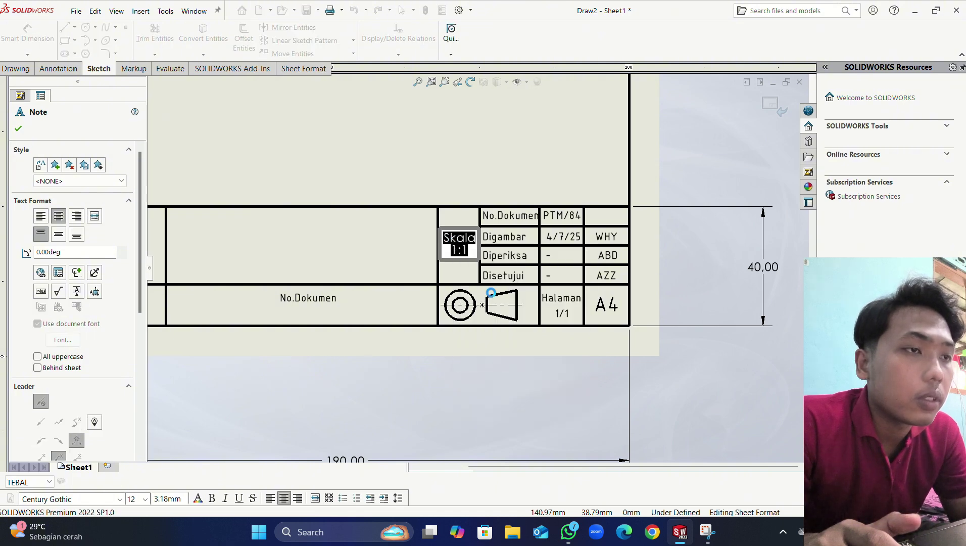
pyautogui.moveTo(400, 206); pyautogui.dragTo(348, 205)
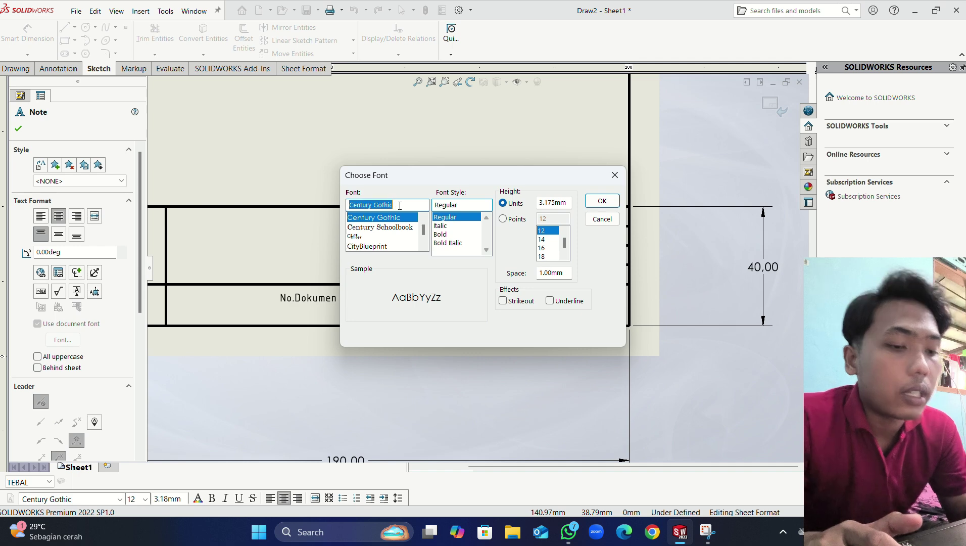
pyautogui.write('iso')
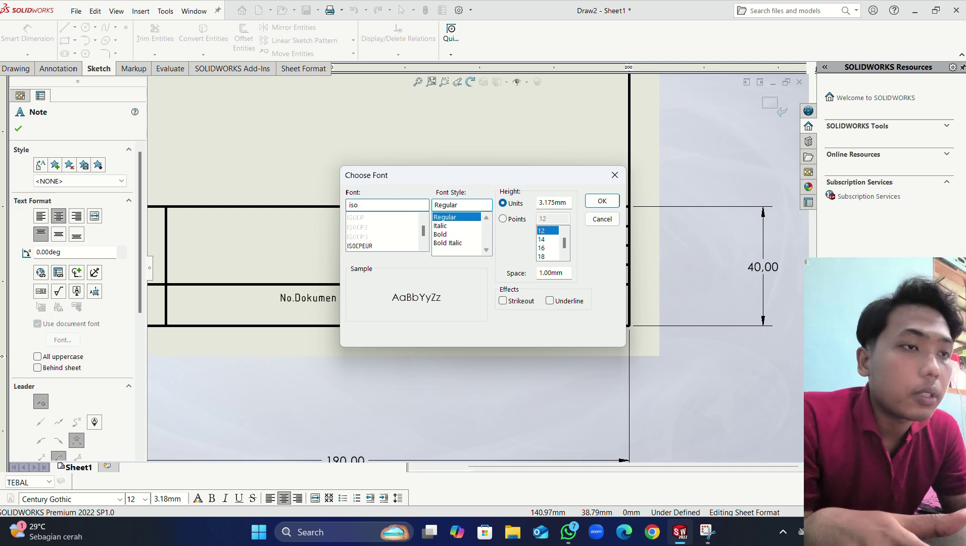
pyautogui.click(390, 247)
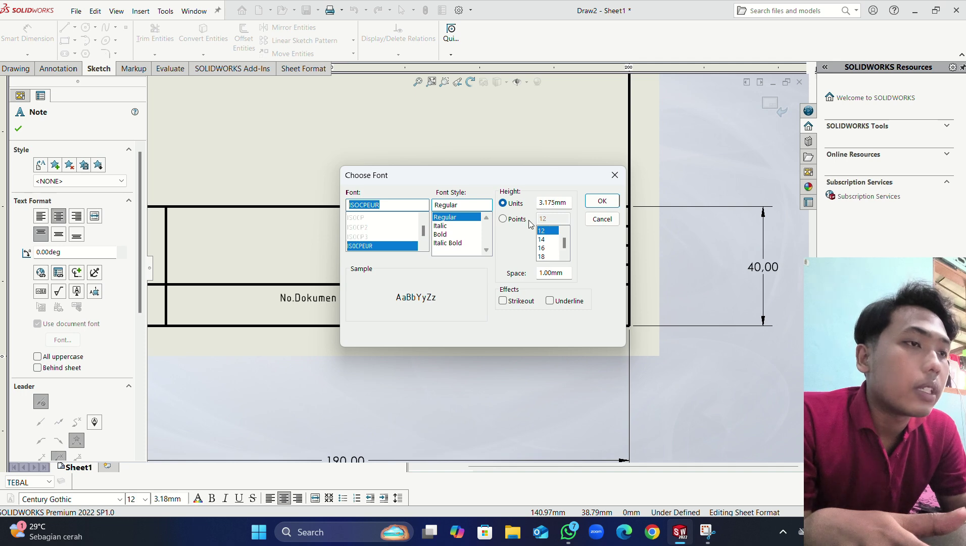
pyautogui.click(503, 221)
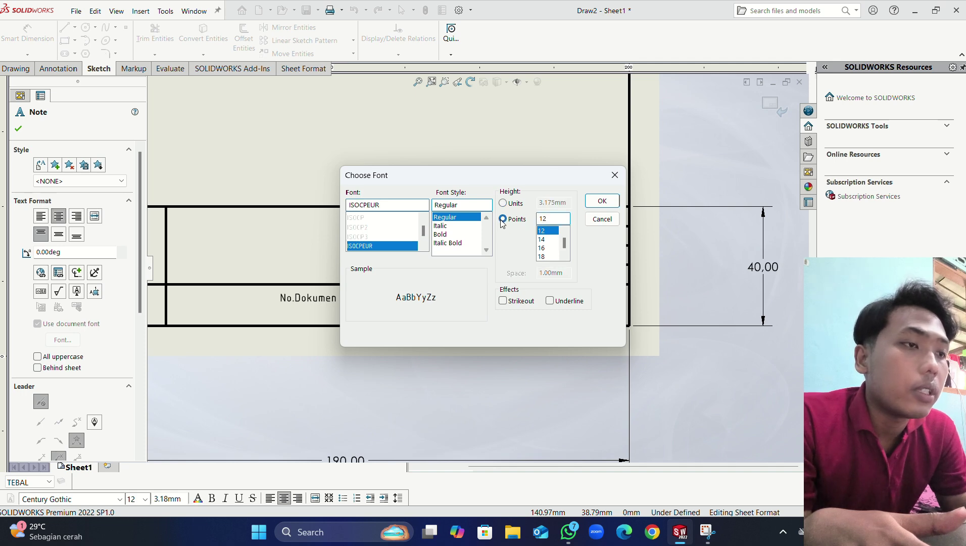
pyautogui.click(602, 201)
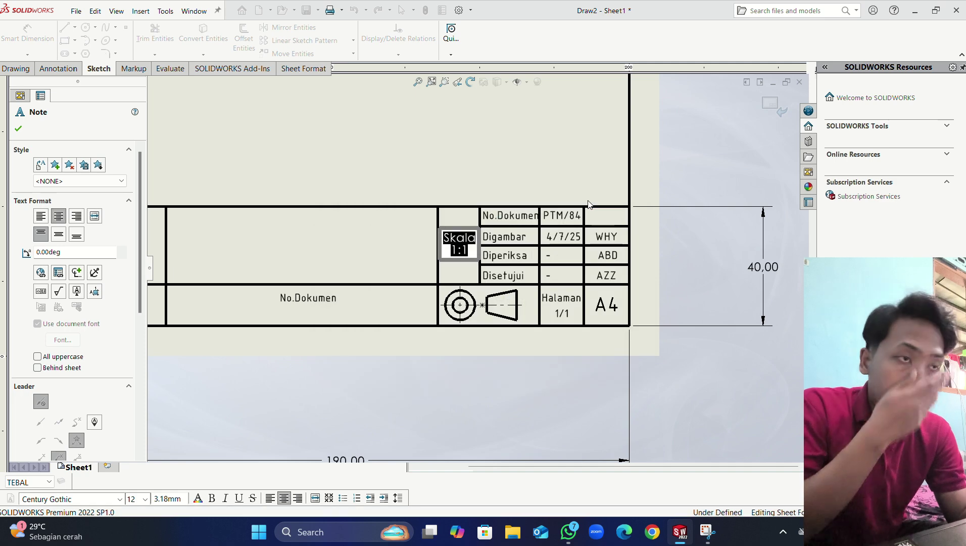
pyautogui.press('Escape')
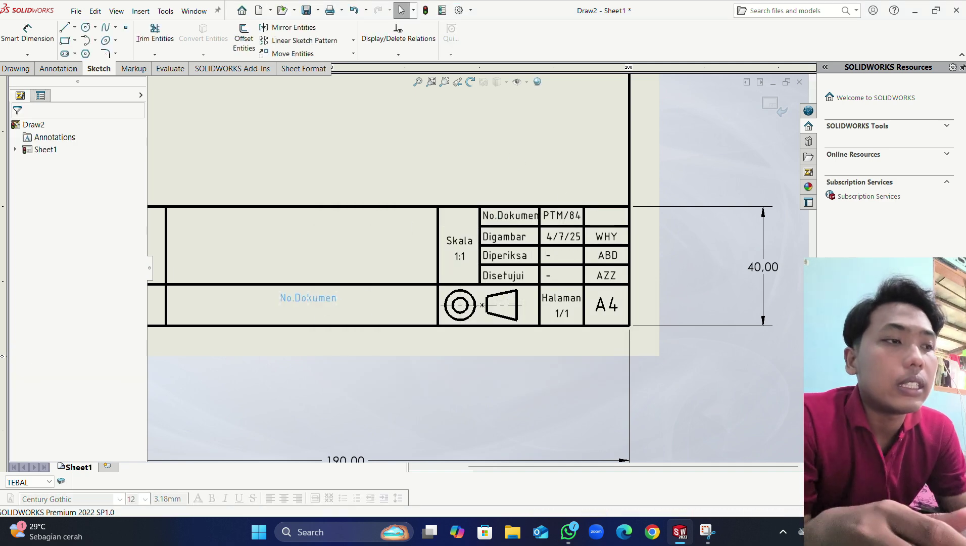
# Step: Replace the text of the copied No.Dokumen note in the wide lower cell with "CAD 2D"
pyautogui.click(327, 287)
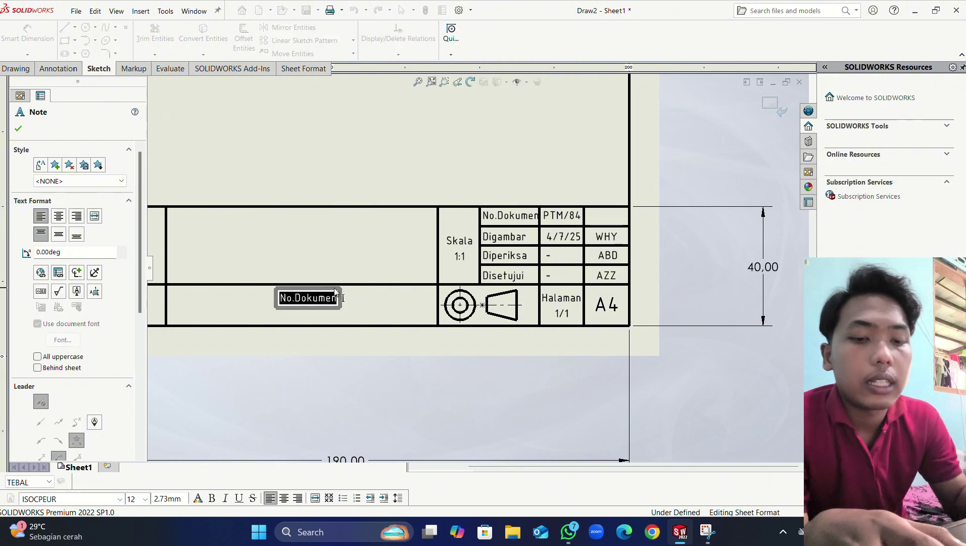
pyautogui.write('CAD')
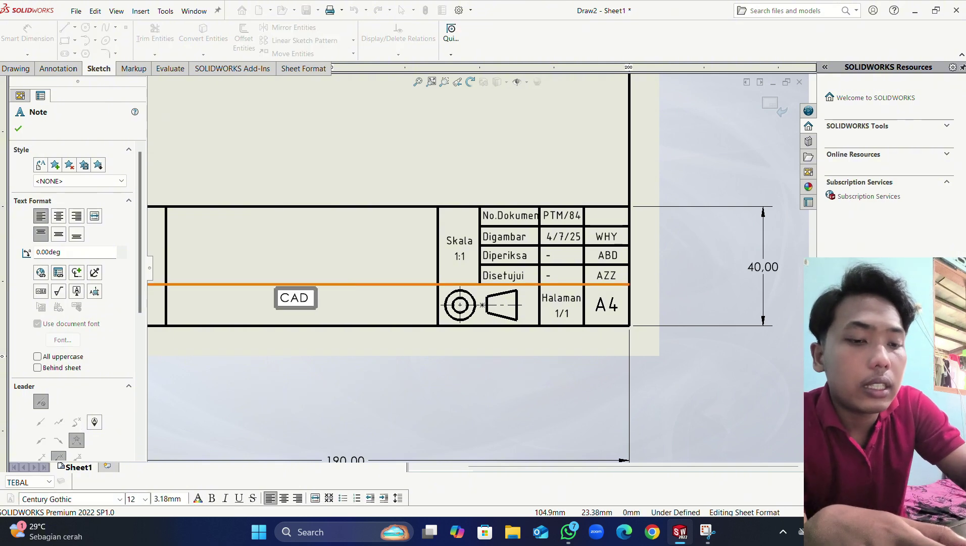
pyautogui.write(' 2')
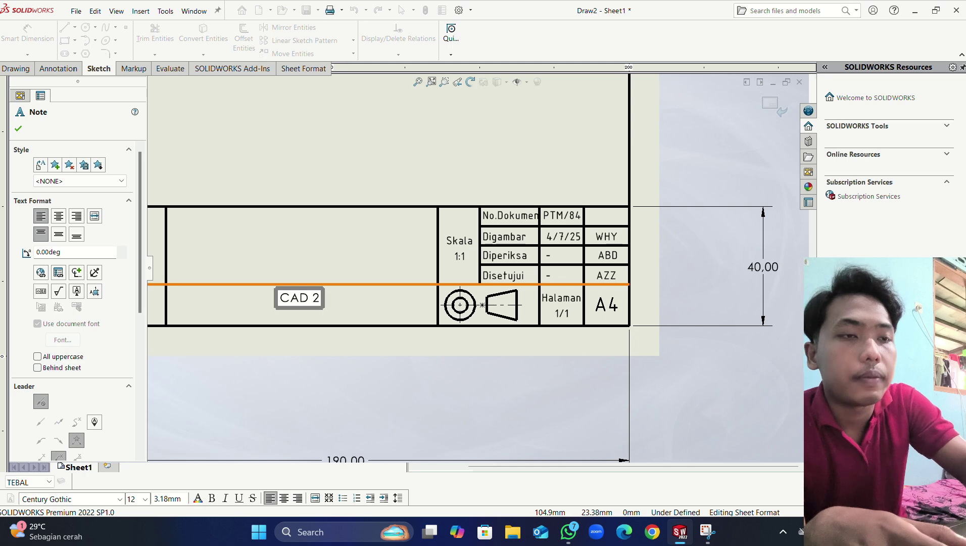
pyautogui.write('D')
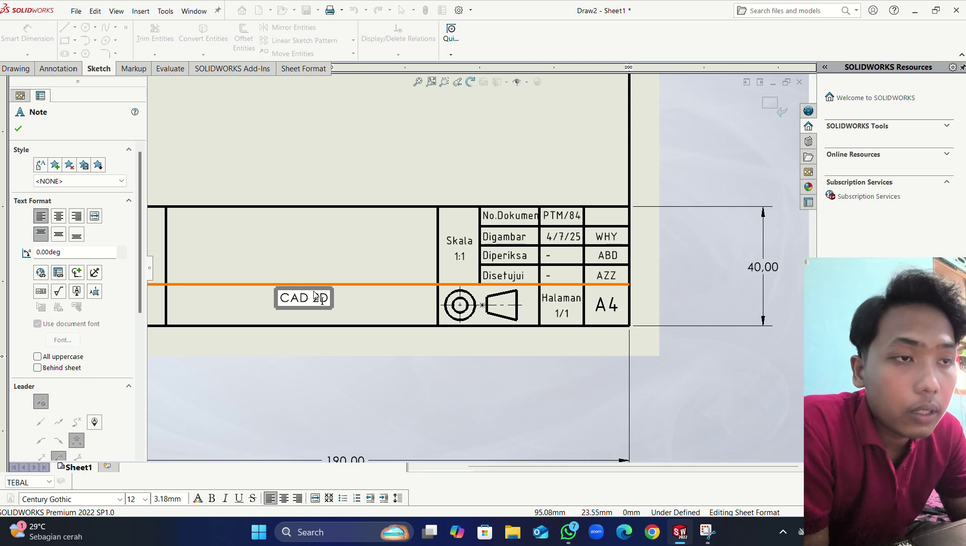
# Step: Set the whole CAD 2D note text to the ISOCPEUR font, with its height defined as 24 points
pyautogui.moveTo(320, 300); pyautogui.dragTo(293, 302)
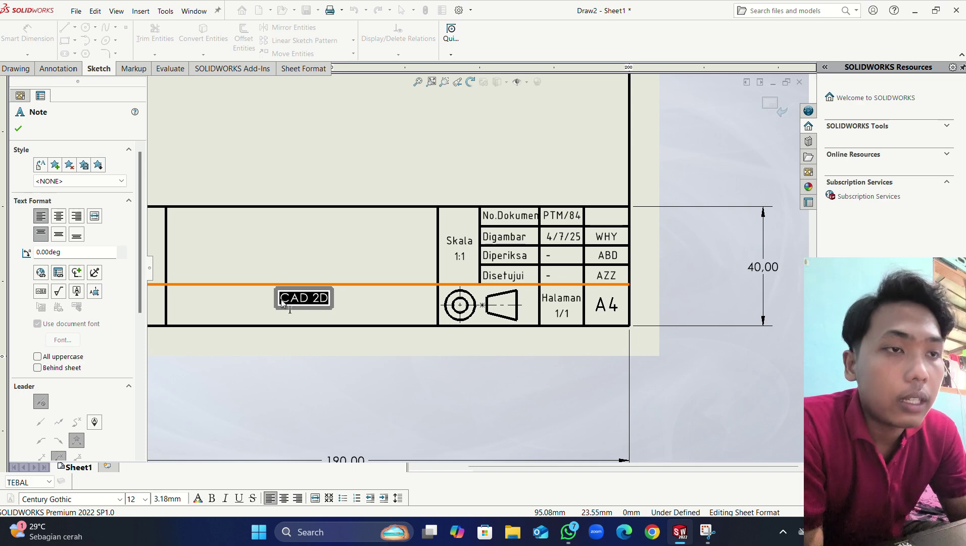
pyautogui.rightClick(296, 293)
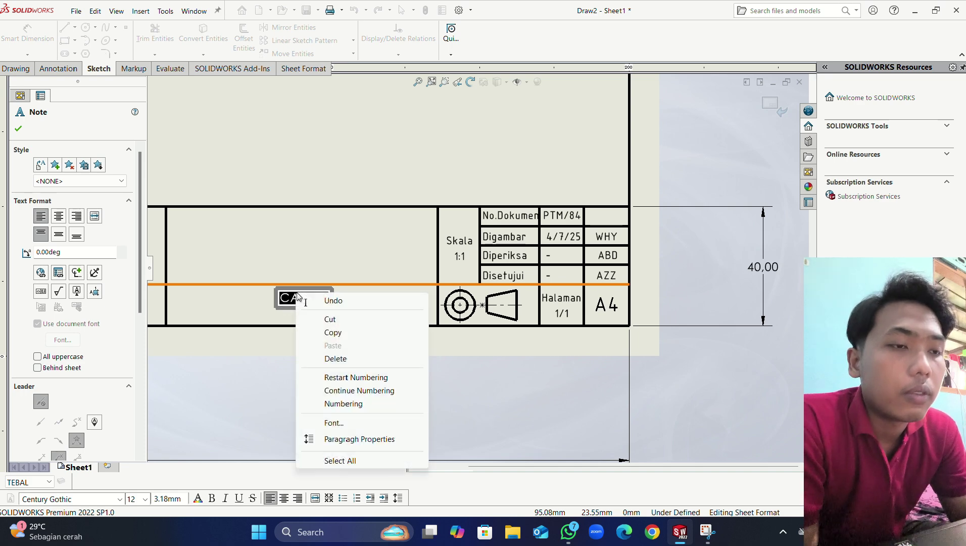
pyautogui.click(334, 422)
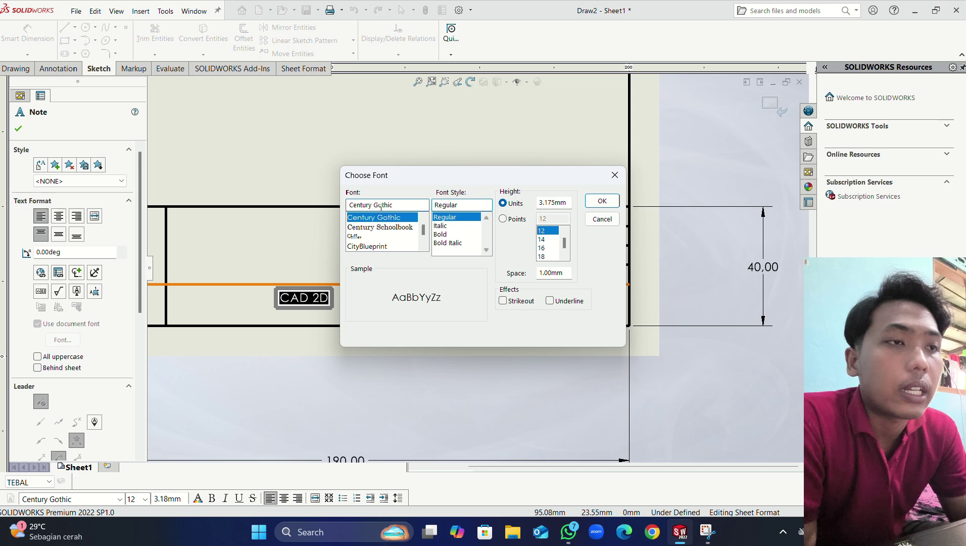
pyautogui.tripleClick(381, 207)
pyautogui.write('ISO')
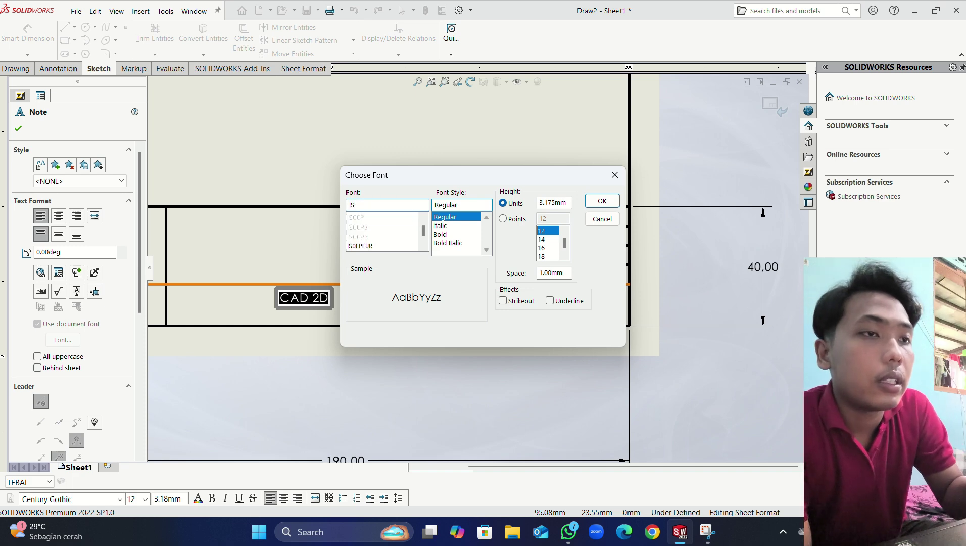
pyautogui.click(375, 246)
pyautogui.click(503, 219)
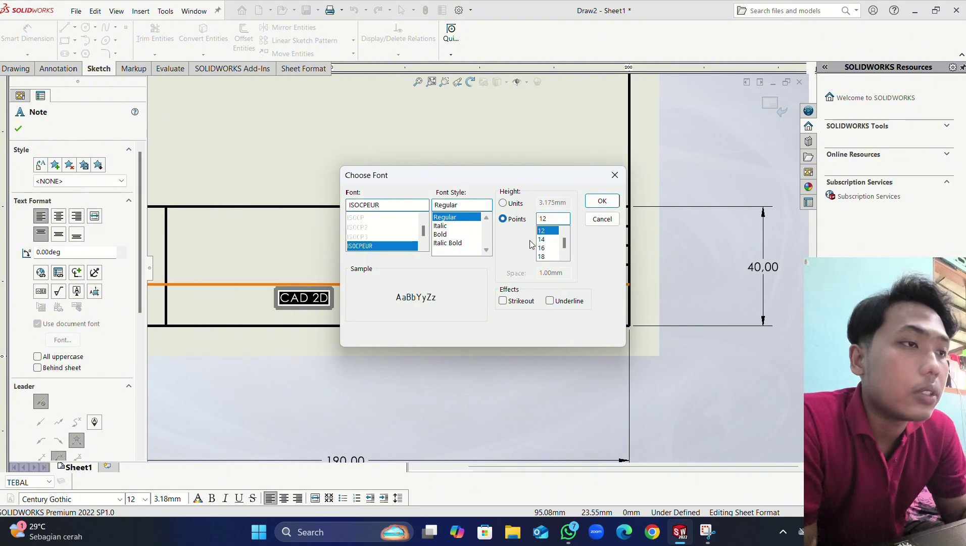
pyautogui.click(604, 204)
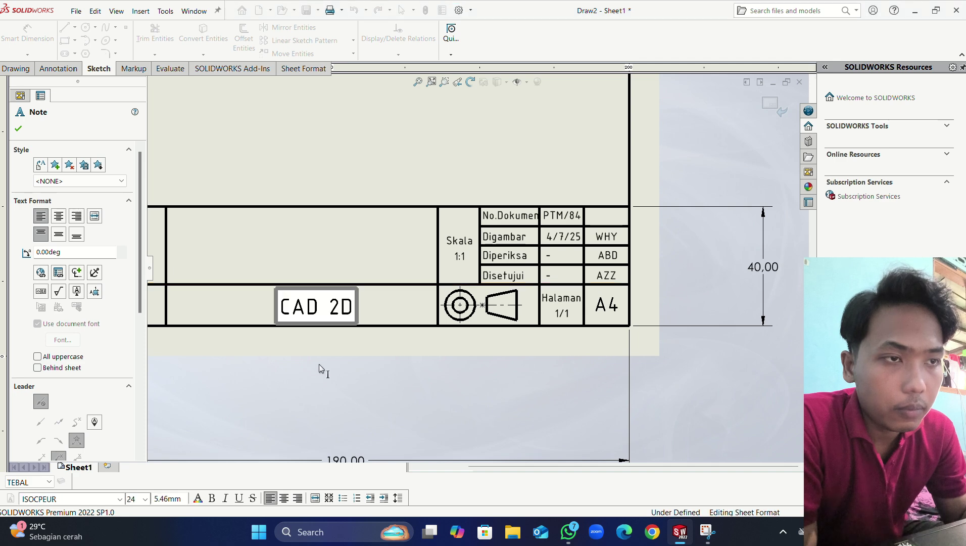
# Step: Reposition the CAD 2D note in the middle of the wide lower title block cell
pyautogui.scroll(-1, 318, 366)
pyautogui.click(332, 299)
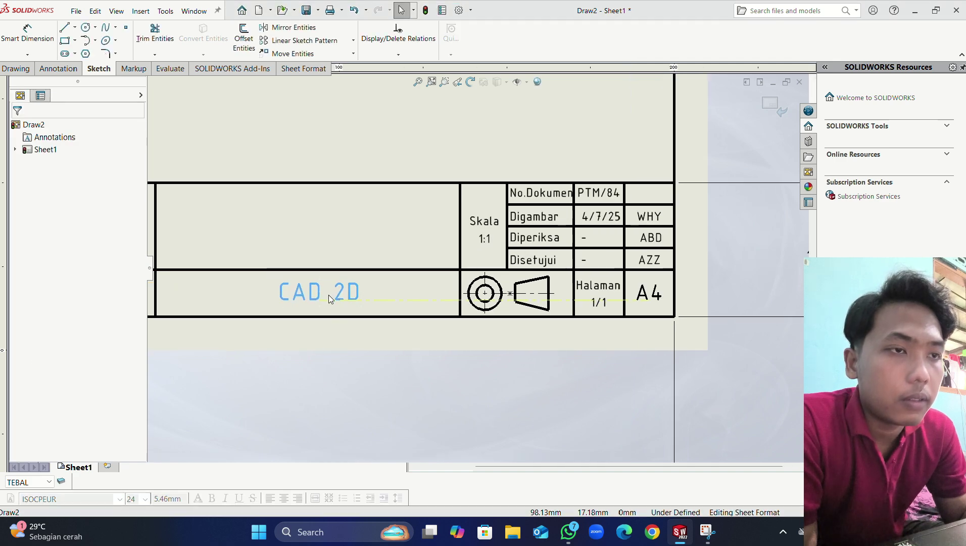
pyautogui.moveTo(328, 296)
pyautogui.mouseDown()
pyautogui.moveTo(313, 298)
pyautogui.moveTo(321, 295)
pyautogui.mouseUp()
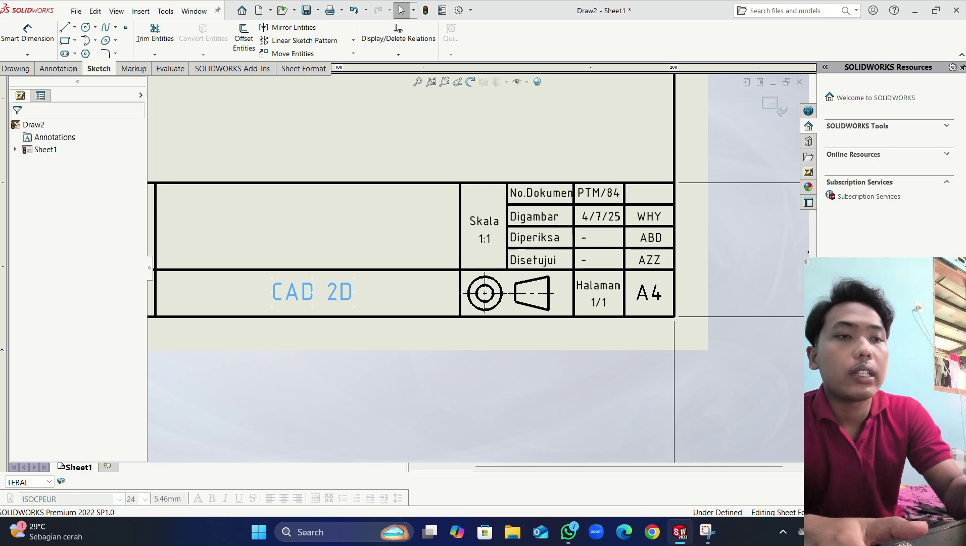
# Step: Paste a copy of the CAD 2D note and place it in the wide cell directly above the original
pyautogui.click(304, 205)
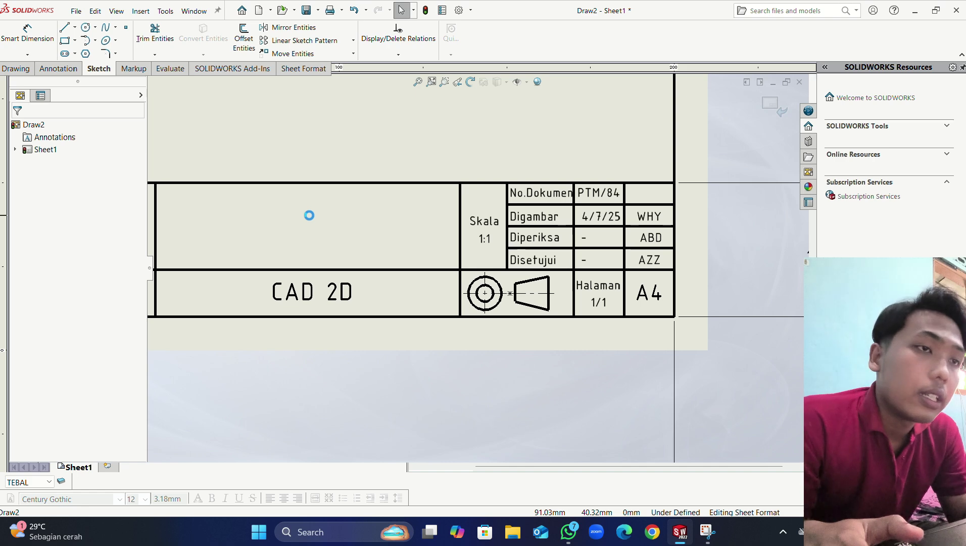
pyautogui.write('CAD 2D')
pyautogui.moveTo(377, 217); pyautogui.dragTo(341, 232)
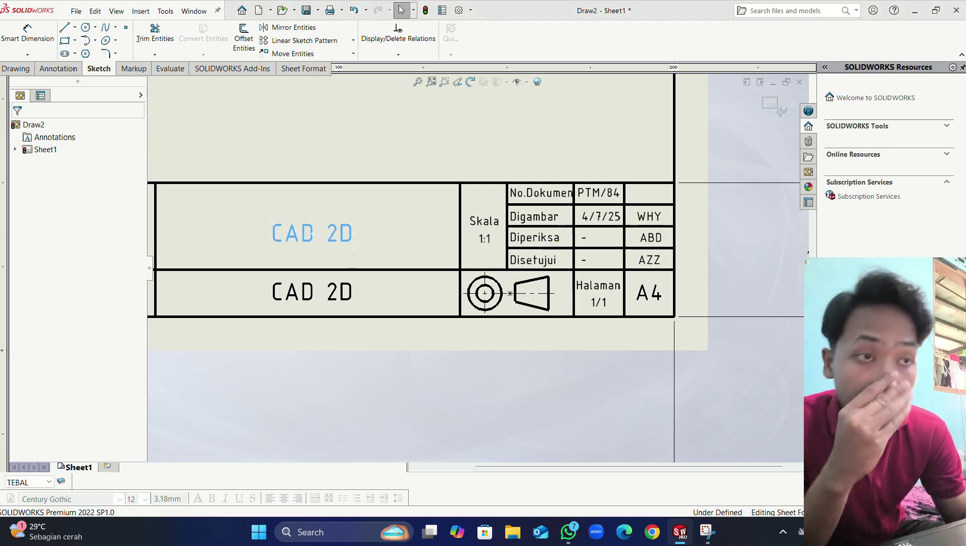
# Step: Replace the upper CAD 2D copy's text with "MUR DAN BAUT" in the note's ISOCPEUR formatting and centre the note in its cell
pyautogui.click(323, 223)
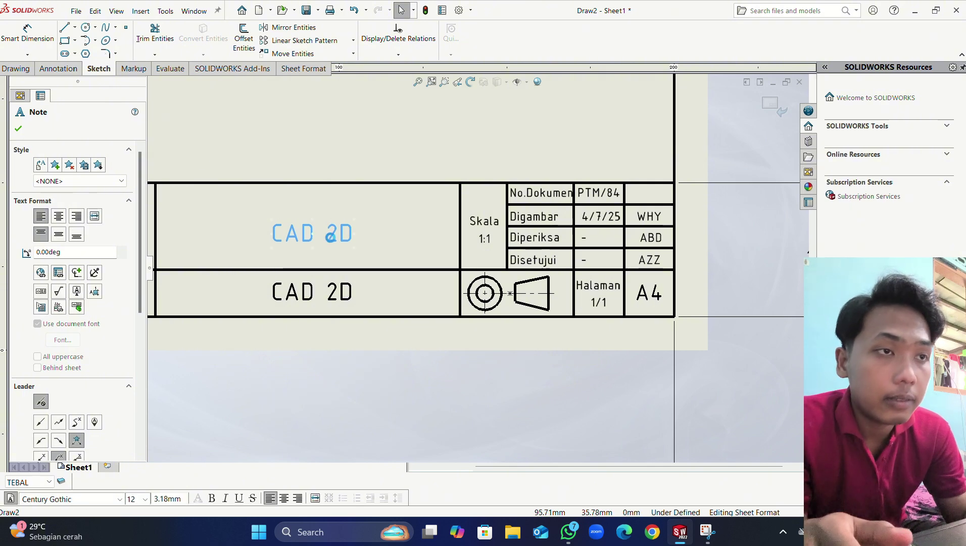
pyautogui.doubleClick(334, 231)
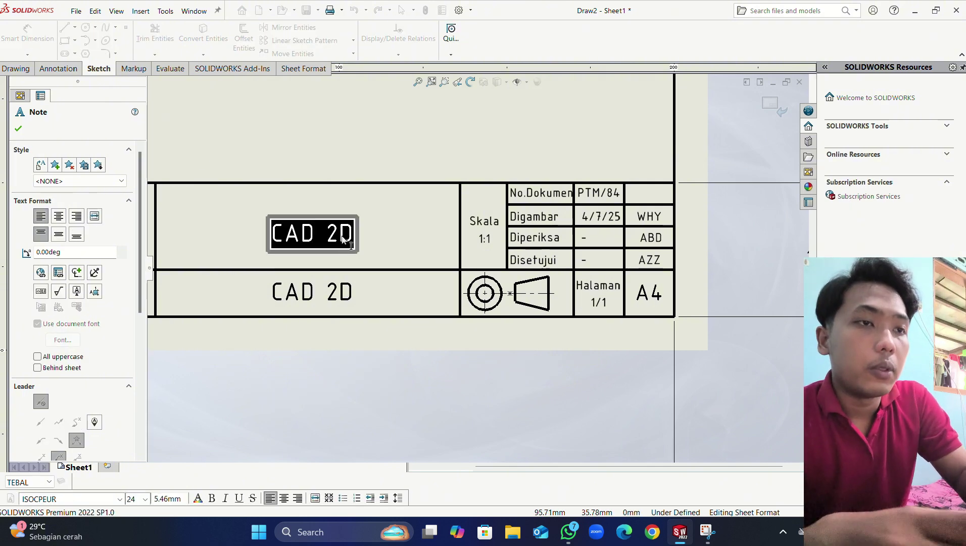
pyautogui.write('MUR')
pyautogui.write('N')
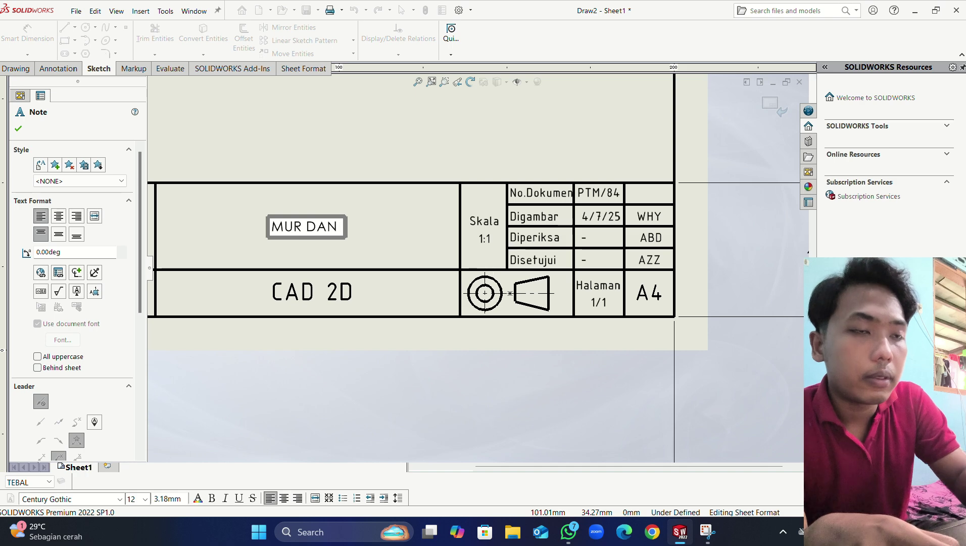
pyautogui.press('BackSpace')
pyautogui.press('BackSpace')
pyautogui.press('BackSpace')
pyautogui.press('BackSpace')
pyautogui.press('BackSpace')
pyautogui.press('BackSpace')
pyautogui.press('BackSpace')
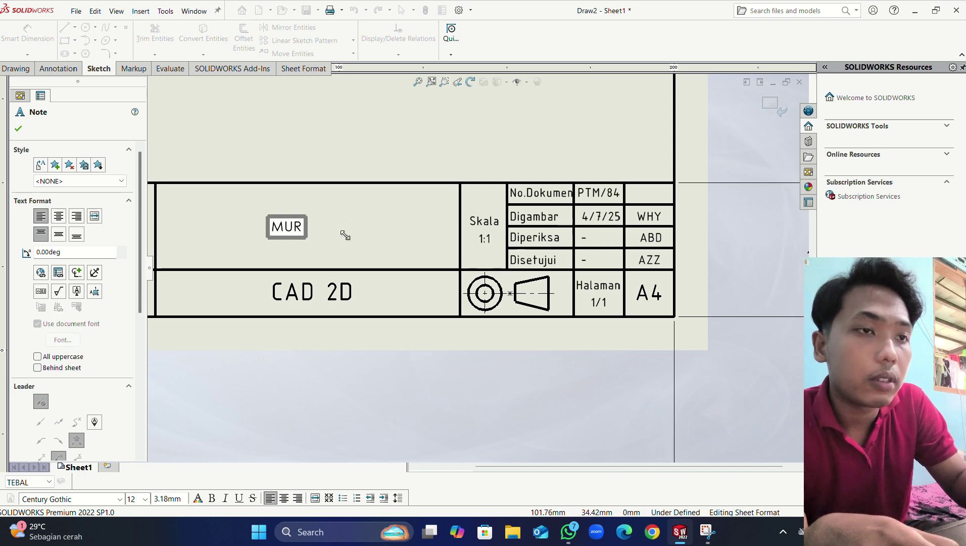
pyautogui.write('MU')
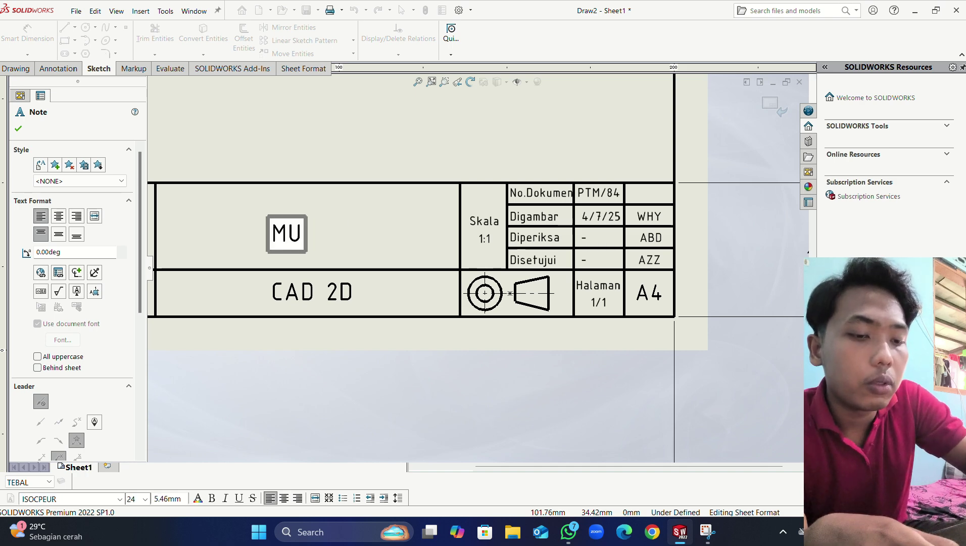
pyautogui.write('R DAN BAUT')
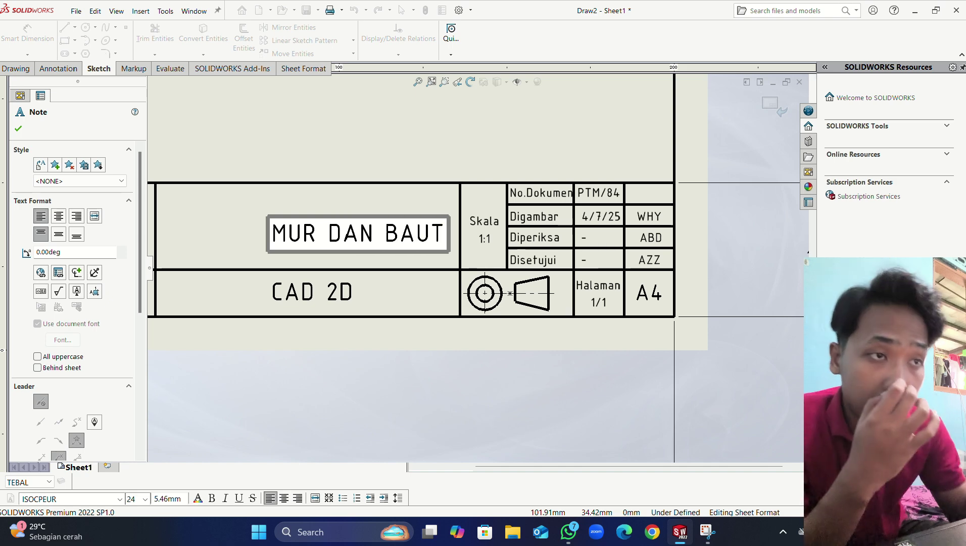
pyautogui.click(387, 137)
pyautogui.press('Escape')
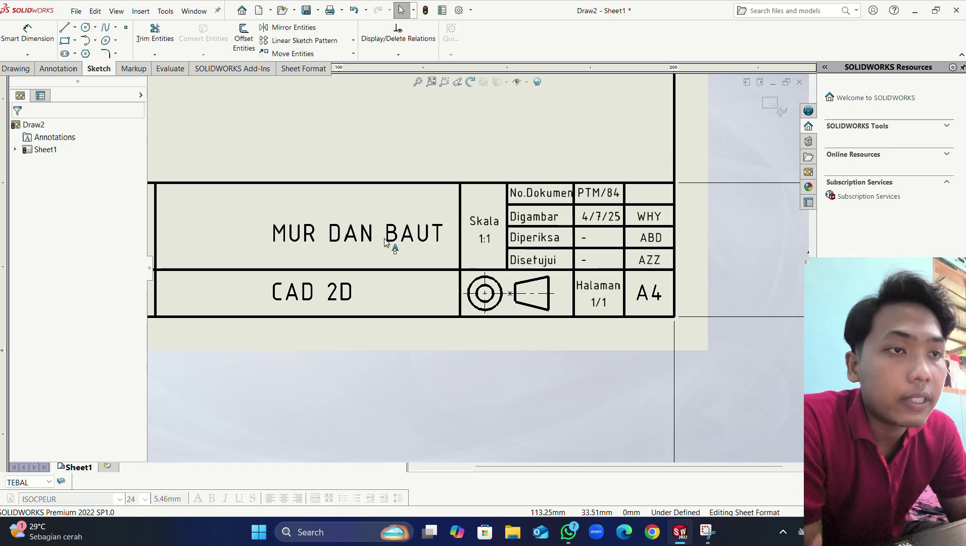
pyautogui.moveTo(386, 241); pyautogui.dragTo(339, 229)
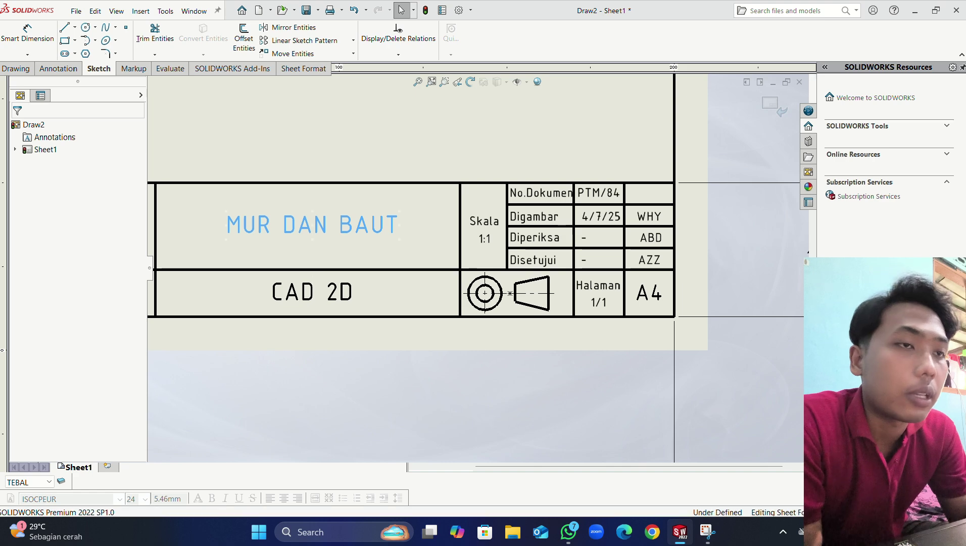
# Step: Paste another copy of the CAD 2D note and place it in the narrow lower cell at the title block's left end
pyautogui.scroll(2, 306, 229)
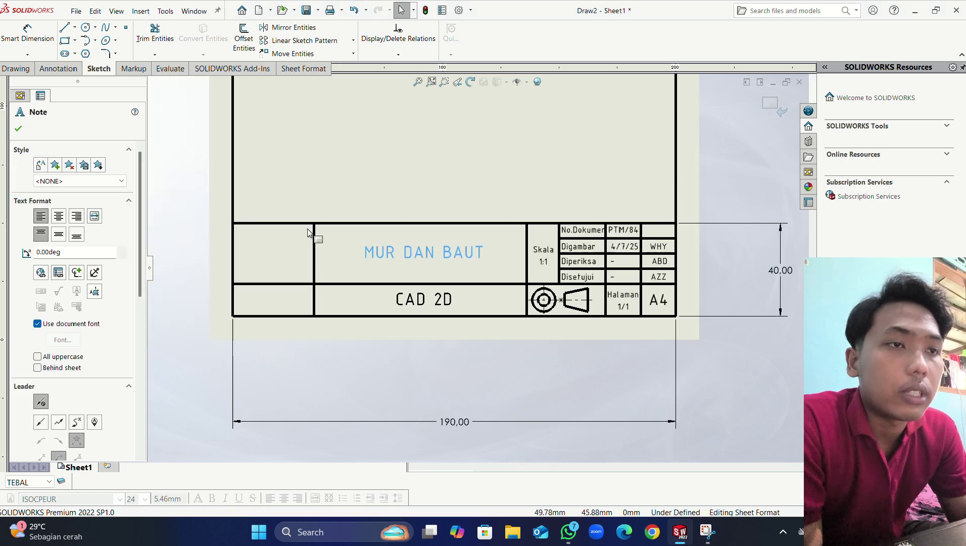
pyautogui.scroll(-1, 306, 230)
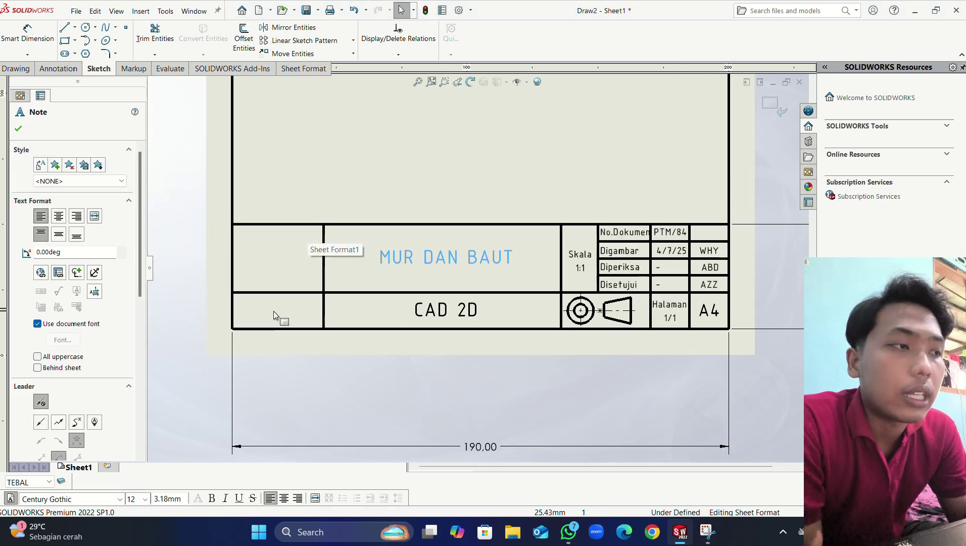
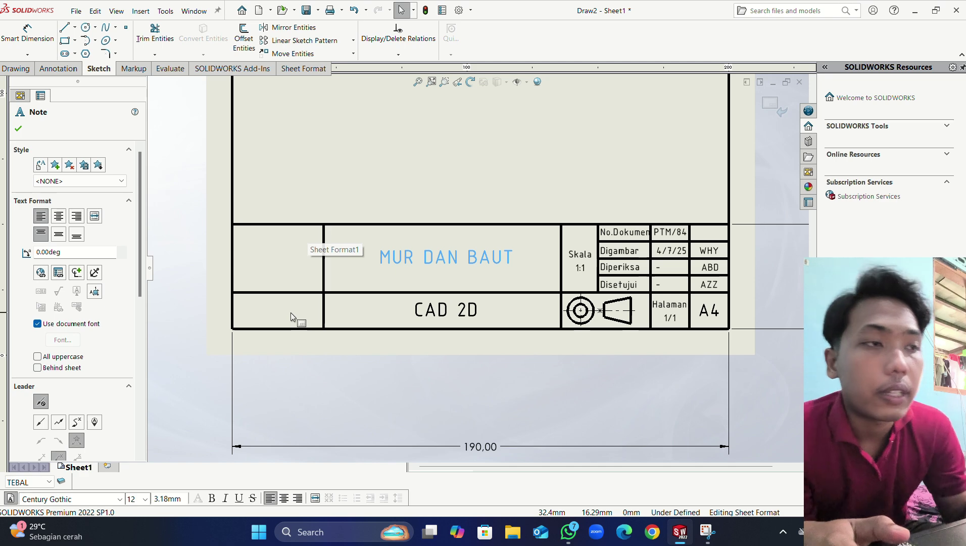
pyautogui.hotkey('ctrl', 'v')
pyautogui.moveTo(526, 283); pyautogui.dragTo(264, 334)
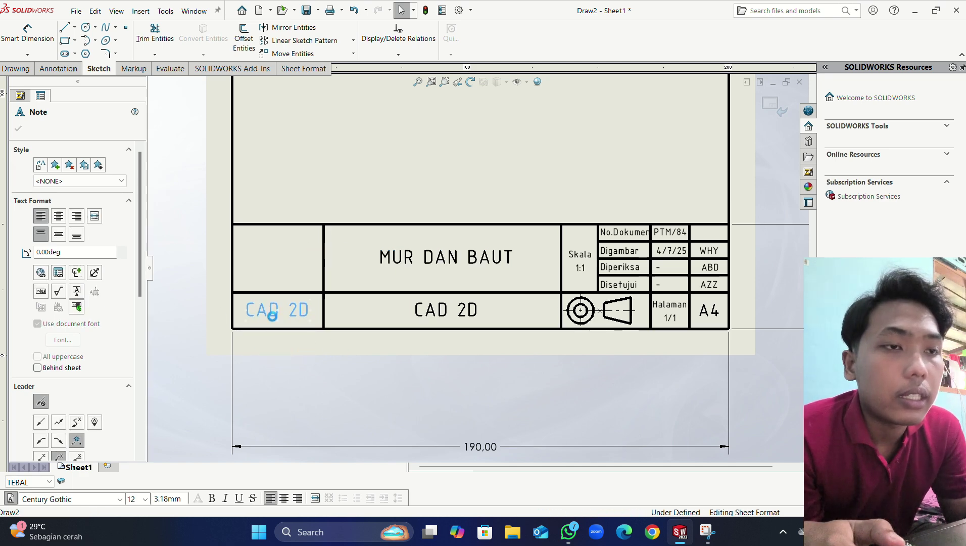
# Step: Replace the text of the copied note in the narrow lower cell with "PENDIDIKAN TEKNIK MESIN", keeping the ISOCPEUR formatting
pyautogui.doubleClick(275, 313)
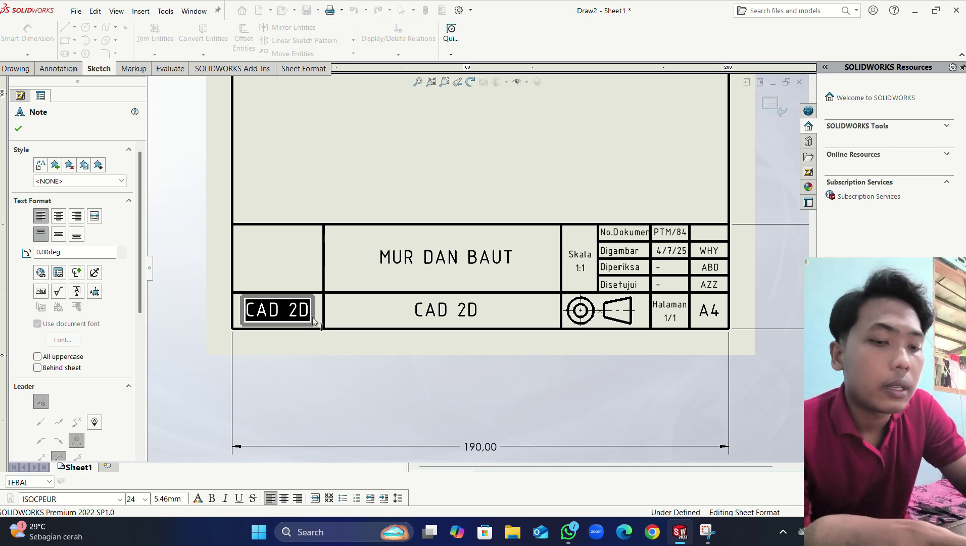
pyautogui.write('PENDI')
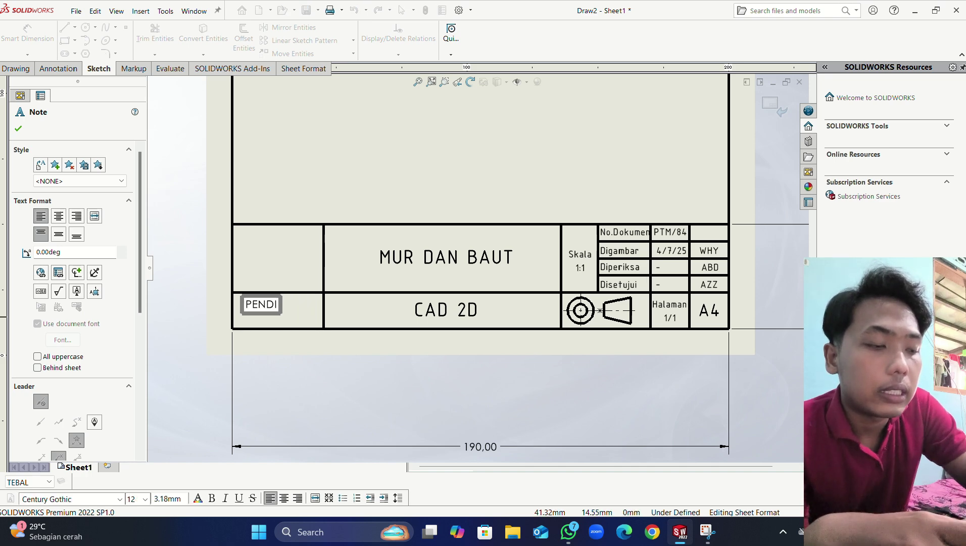
pyautogui.press('BackSpace')
pyautogui.press('BackSpace')
pyautogui.press('BackSpace')
pyautogui.press('BackSpace')
pyautogui.press('BackSpace')
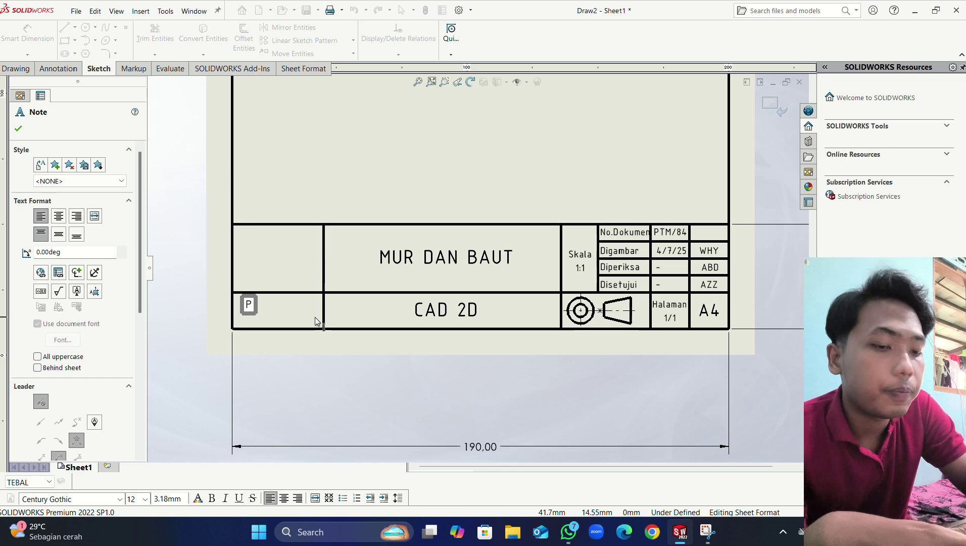
pyautogui.write('PE')
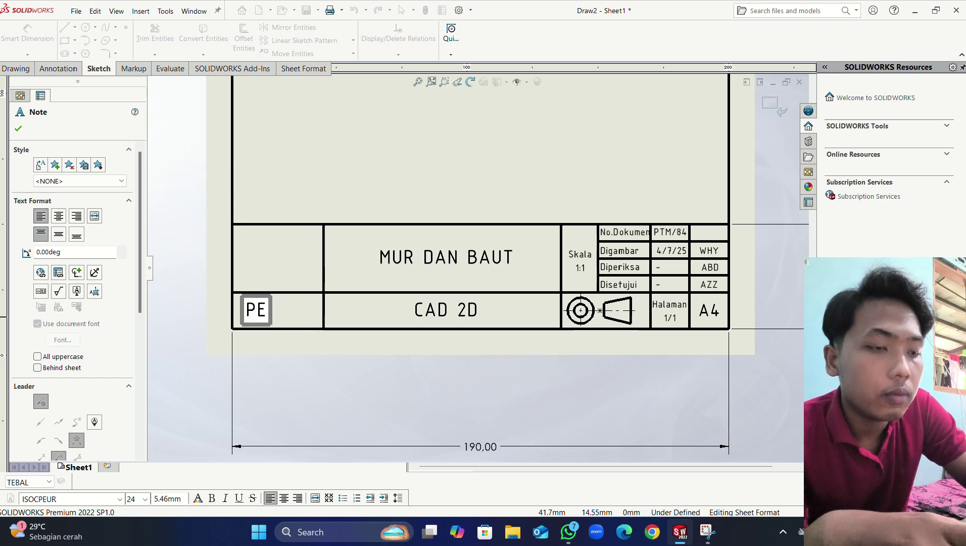
pyautogui.write('NDIDIKAN')
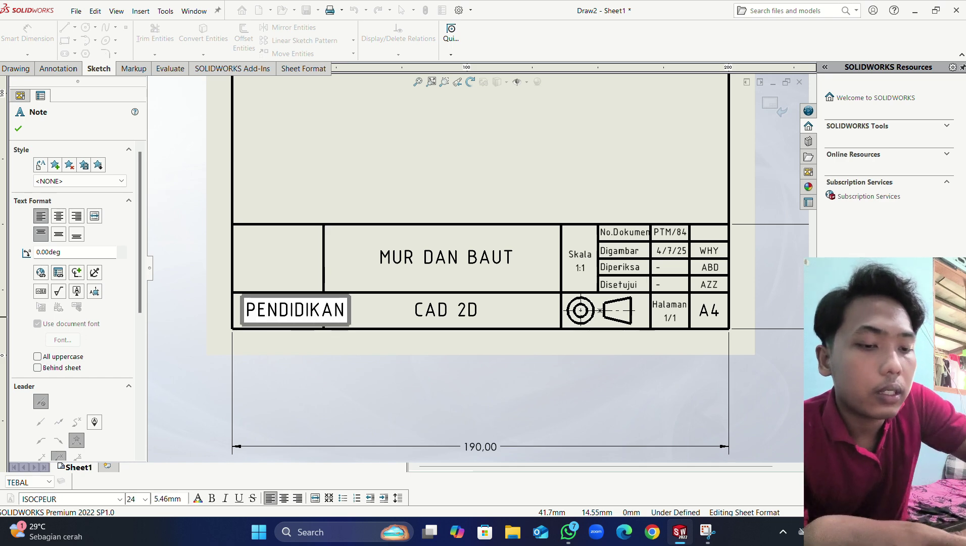
pyautogui.write(' TEKAN')
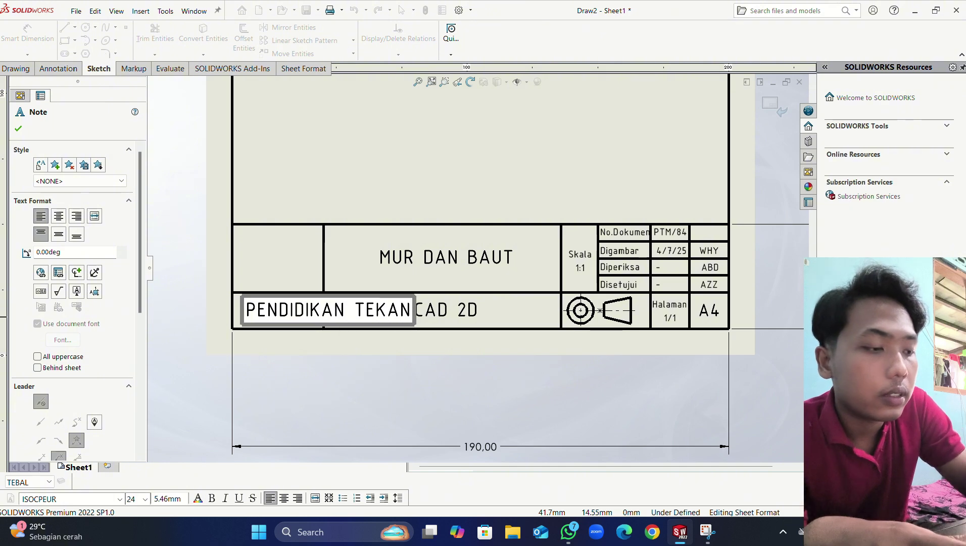
pyautogui.press('BackSpace')
pyautogui.press('BackSpace')
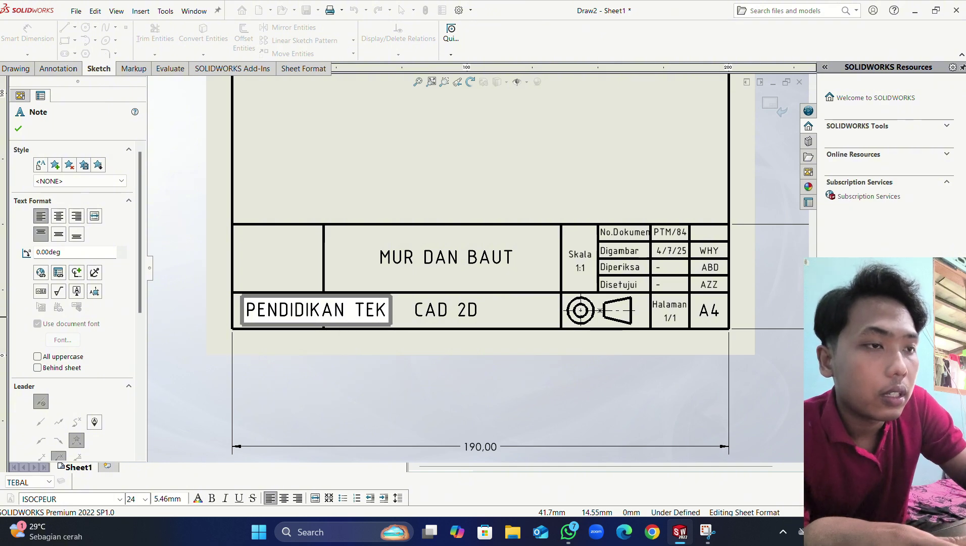
pyautogui.write('NIK MESIN')
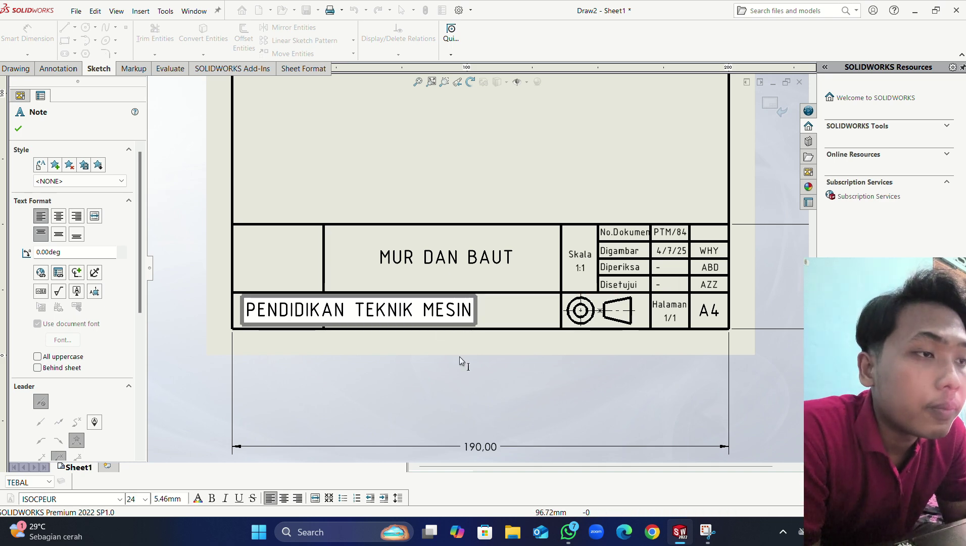
# Step: Narrow the PENDIDIKAN TEKNIK MESIN note so it wraps onto two lines, and centre-align its text
pyautogui.moveTo(475, 312); pyautogui.dragTo(371, 356)
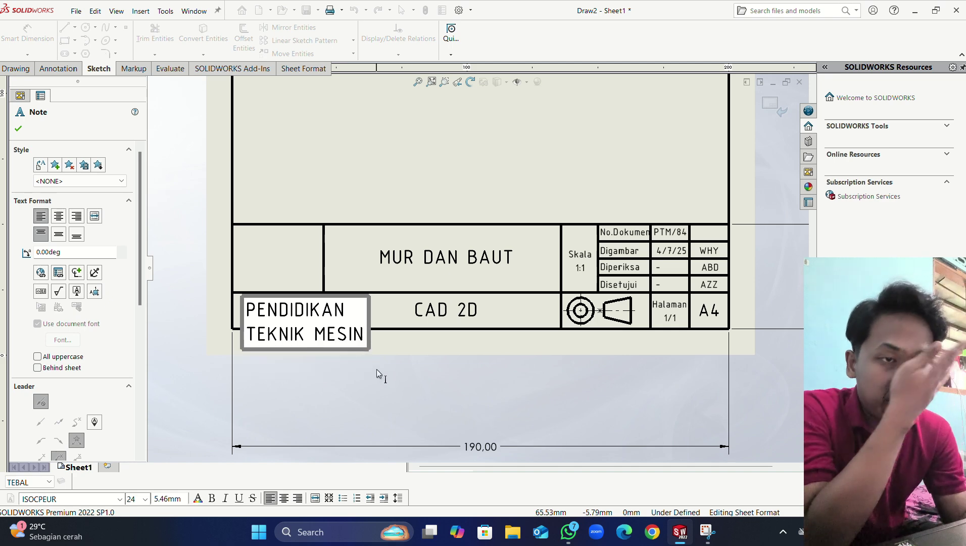
pyautogui.click(58, 216)
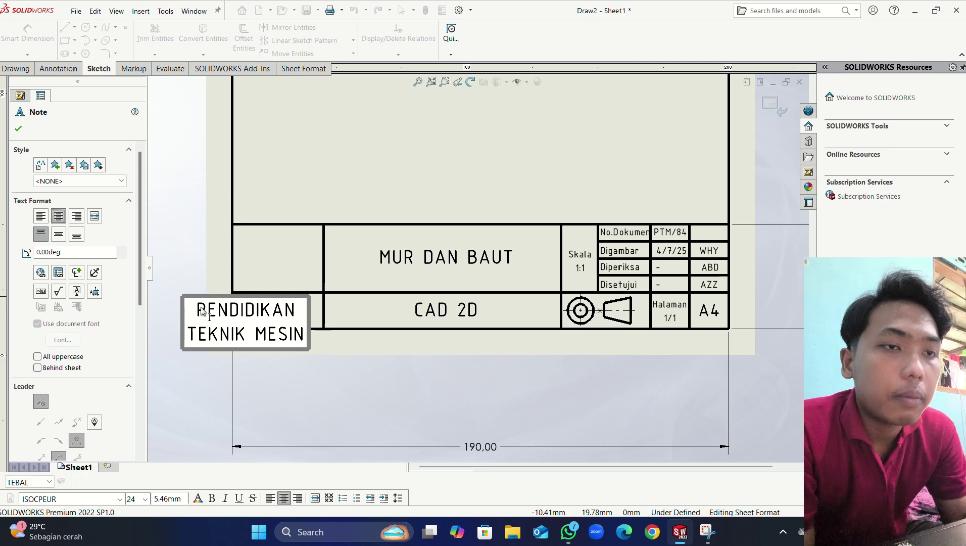
# Step: Set the text height of the PENDIDIKAN TEKNIK MESIN note to 22 points
pyautogui.moveTo(195, 310); pyautogui.dragTo(310, 338)
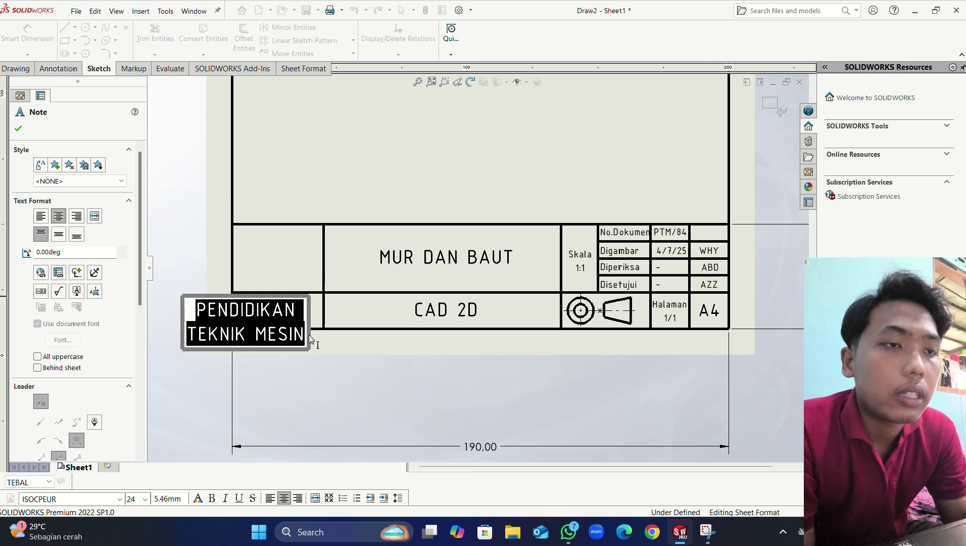
pyautogui.rightClick(264, 314)
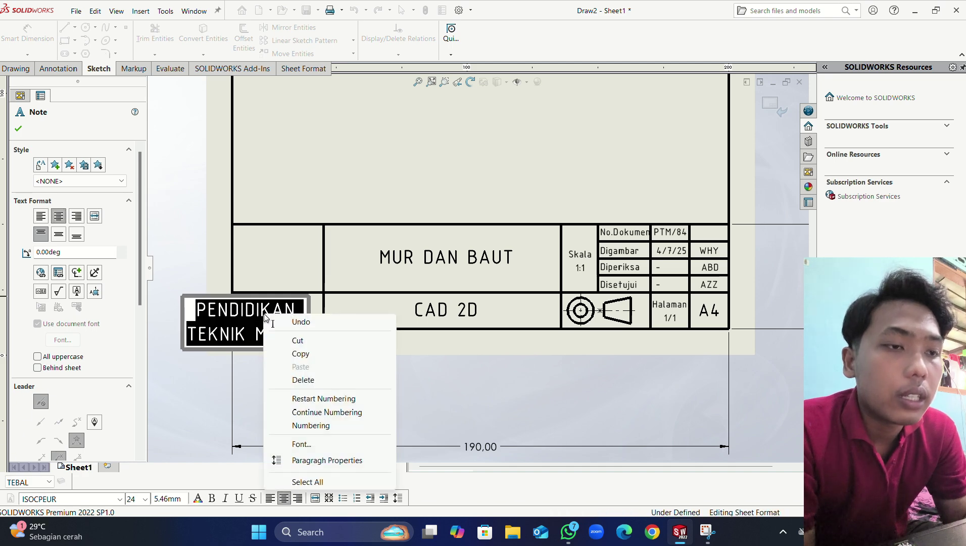
pyautogui.click(302, 444)
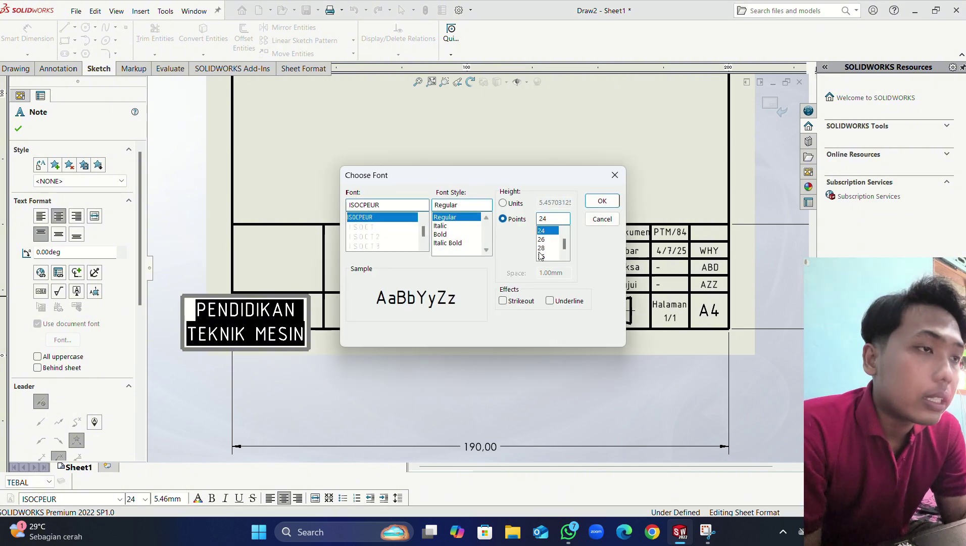
pyautogui.scroll(1, 550, 250)
pyautogui.click(549, 249)
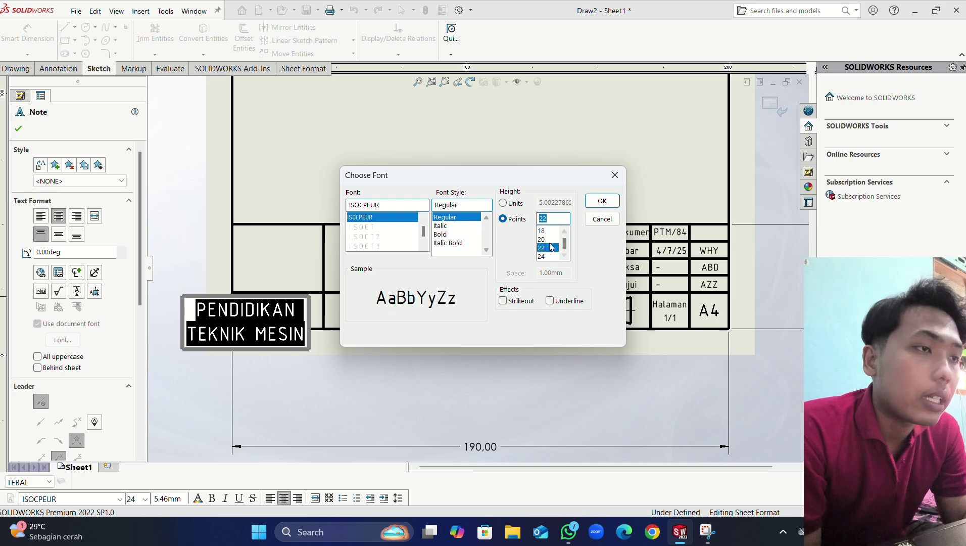
pyautogui.click(602, 201)
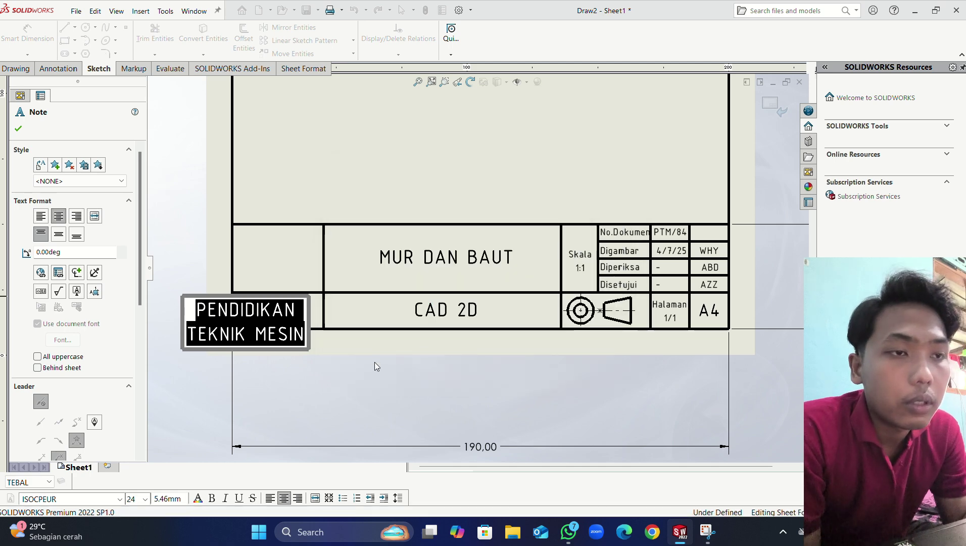
pyautogui.click(329, 389)
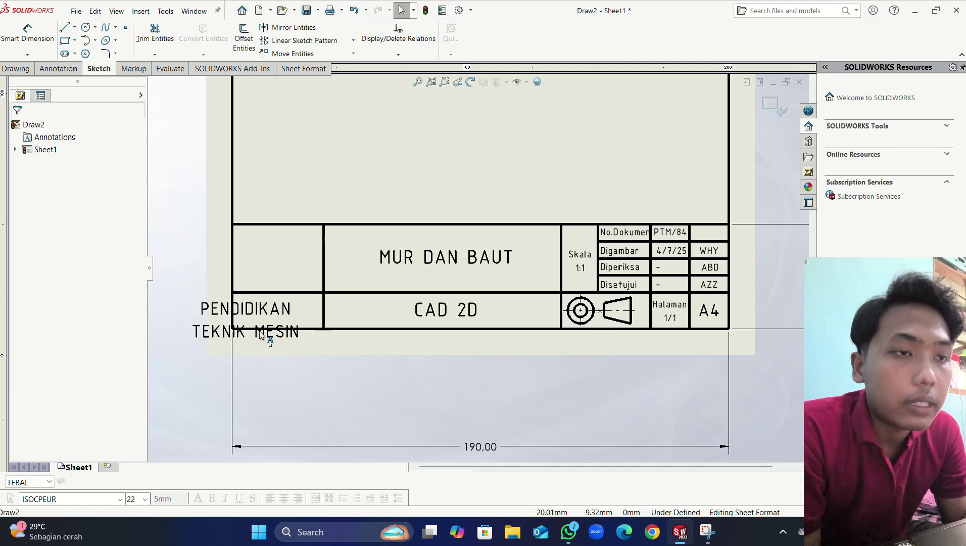
# Step: Move the PENDIDIKAN TEKNIK MESIN note towards the narrow lower cell and set its text height to 18 points
pyautogui.moveTo(267, 339); pyautogui.dragTo(289, 331)
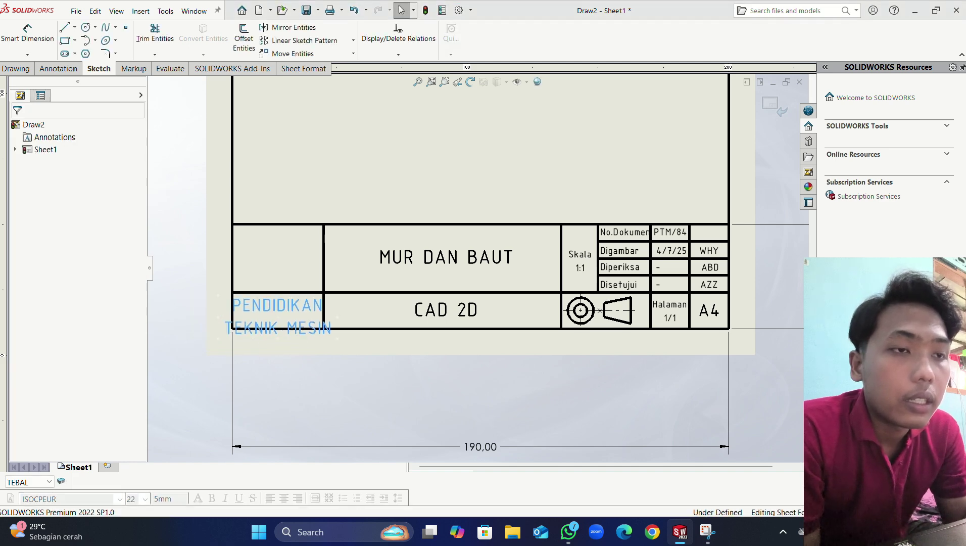
pyautogui.click(224, 336)
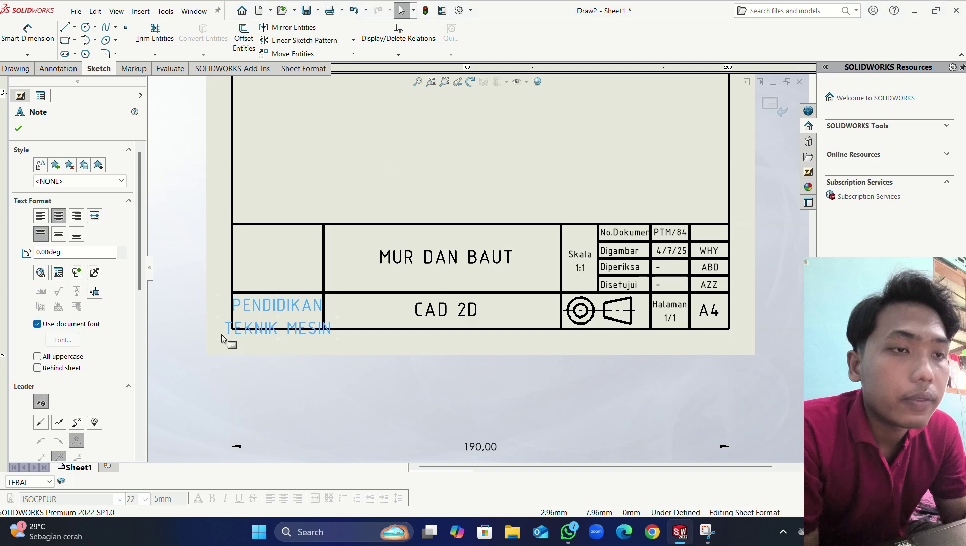
pyautogui.doubleClick(273, 319)
pyautogui.rightClick(295, 320)
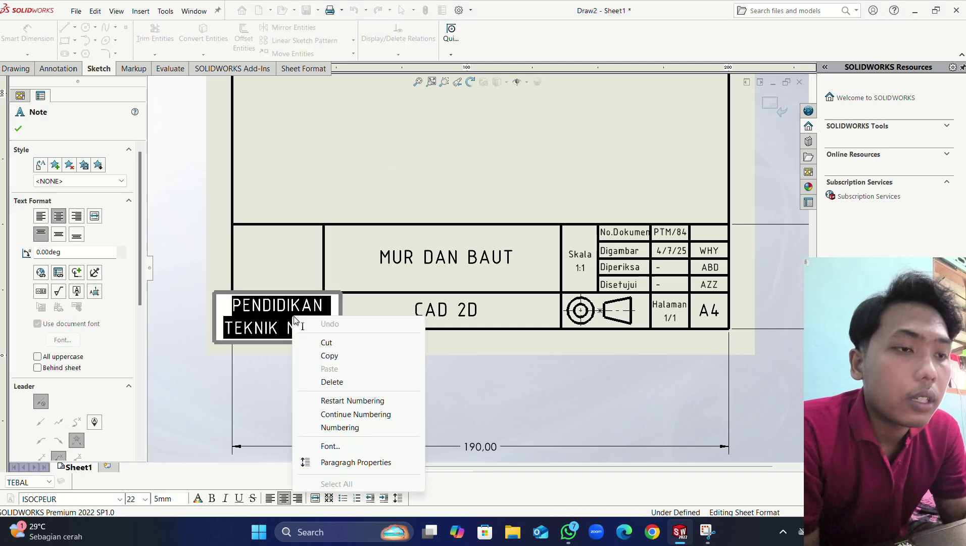
pyautogui.click(330, 446)
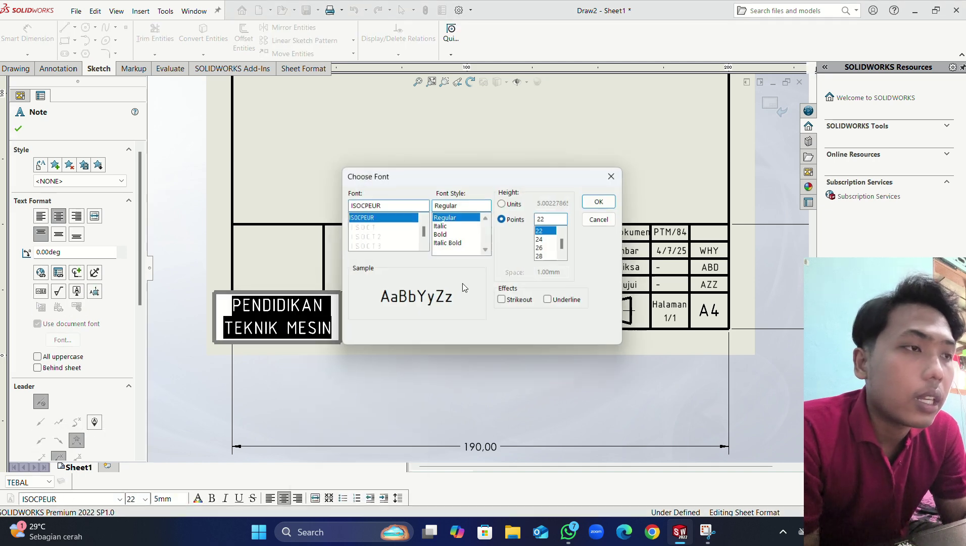
pyautogui.scroll(1, 545, 245)
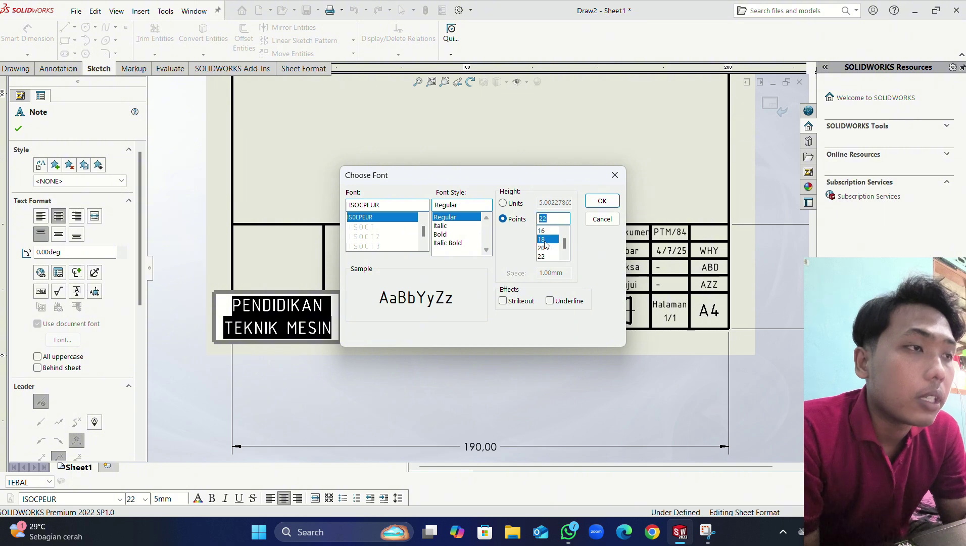
pyautogui.click(544, 240)
pyautogui.click(602, 200)
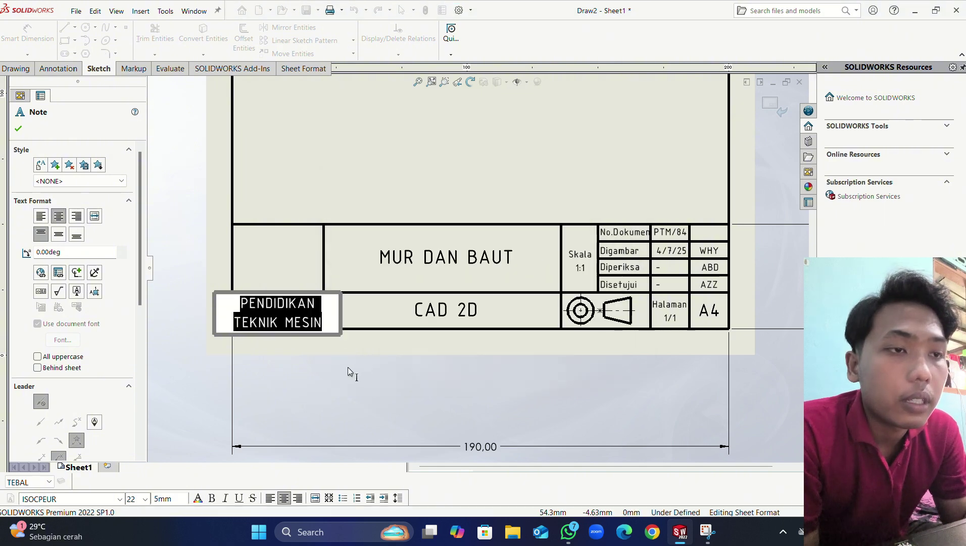
pyautogui.click(335, 374)
# Step: Nudge the PENDIDIKAN TEKNIK MESIN note upwards so both text lines sit centred within its cell
pyautogui.scroll(-3, 280, 326)
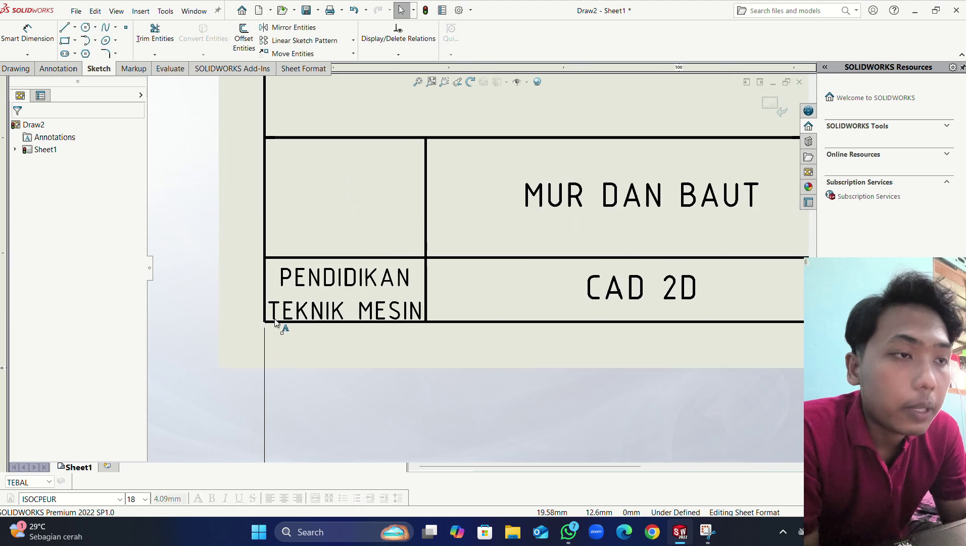
pyautogui.click(348, 304)
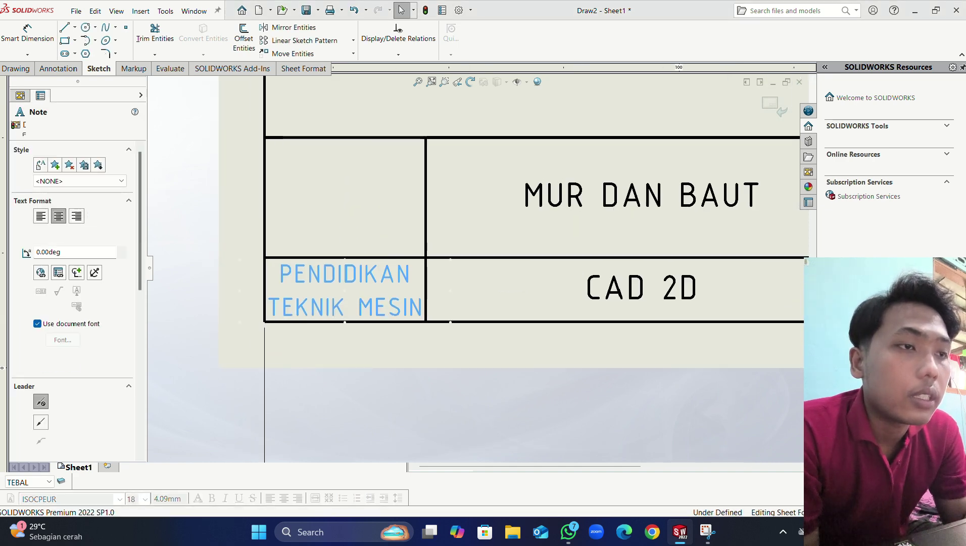
pyautogui.scroll(3, 350, 247)
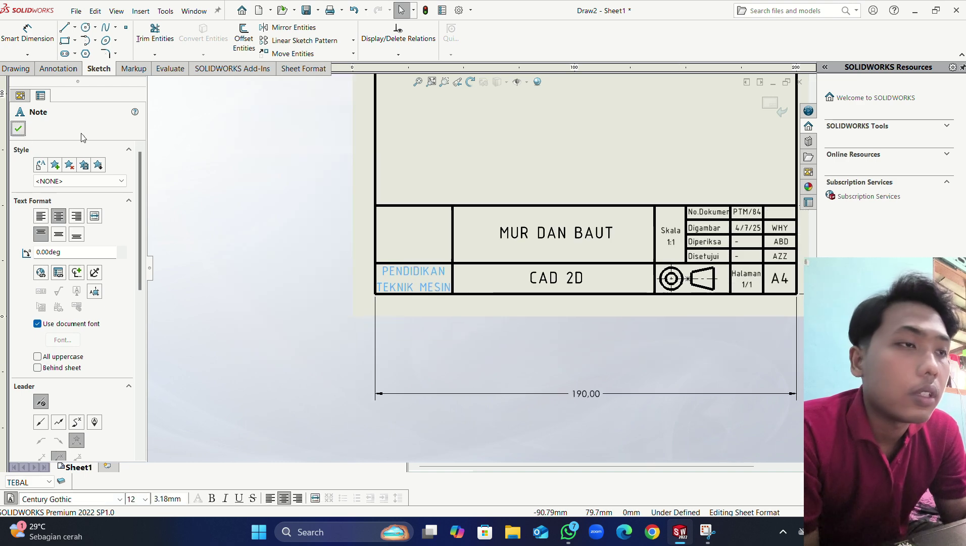
pyautogui.press('Escape')
pyautogui.scroll(2, 648, 139)
pyautogui.scroll(-1, 699, 140)
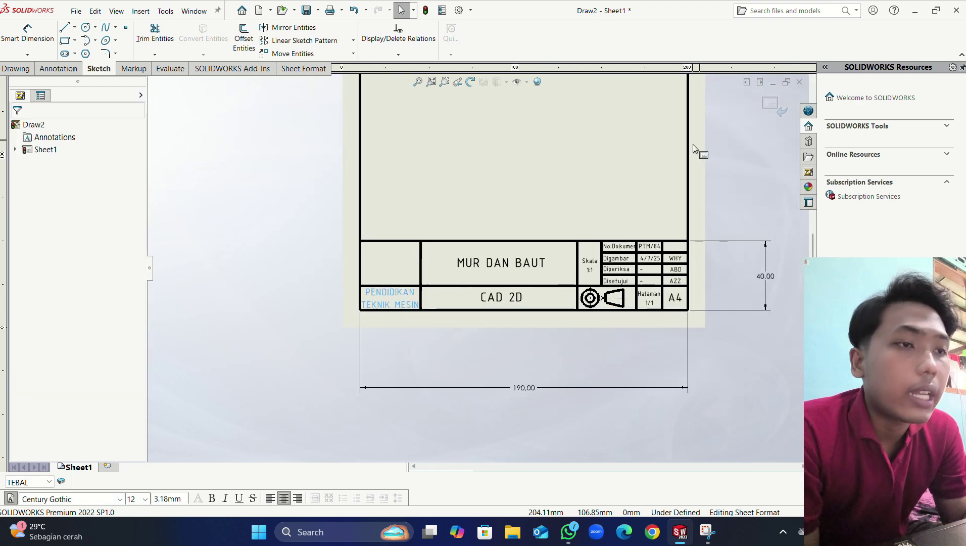
pyautogui.scroll(-1, 455, 237)
pyautogui.click(273, 242)
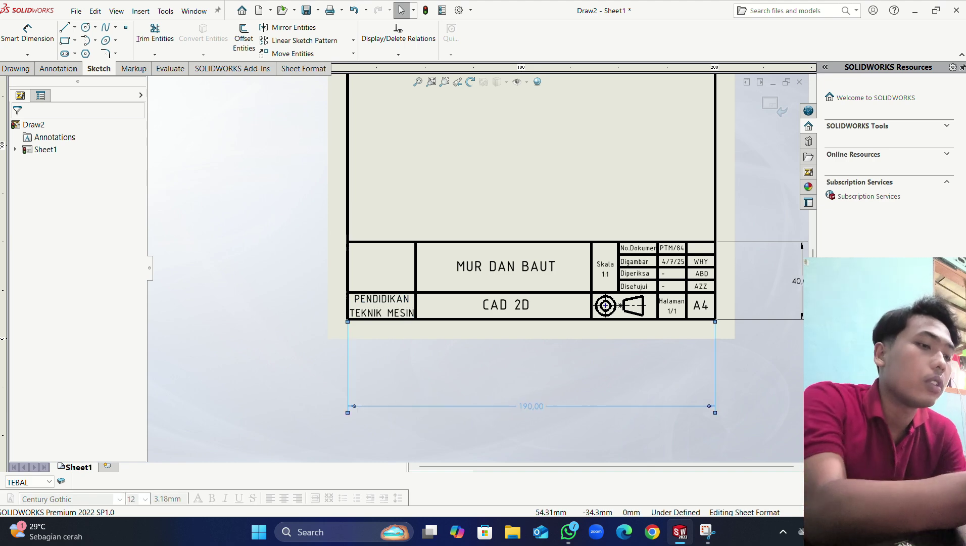
# Step: Delete the 190 mm width dimension and the 40 mm height dimension from the title block
pyautogui.click(434, 407)
pyautogui.press('Delete')
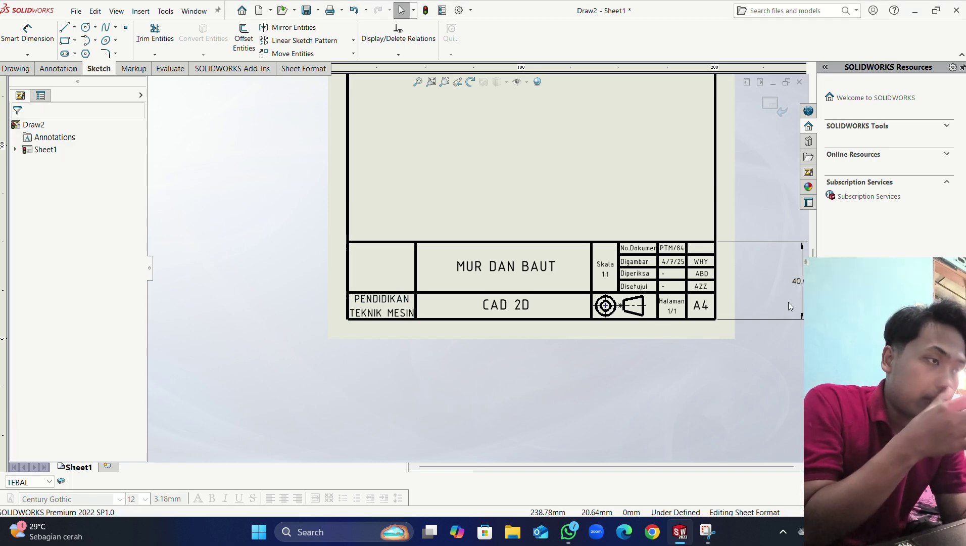
pyautogui.click(797, 280)
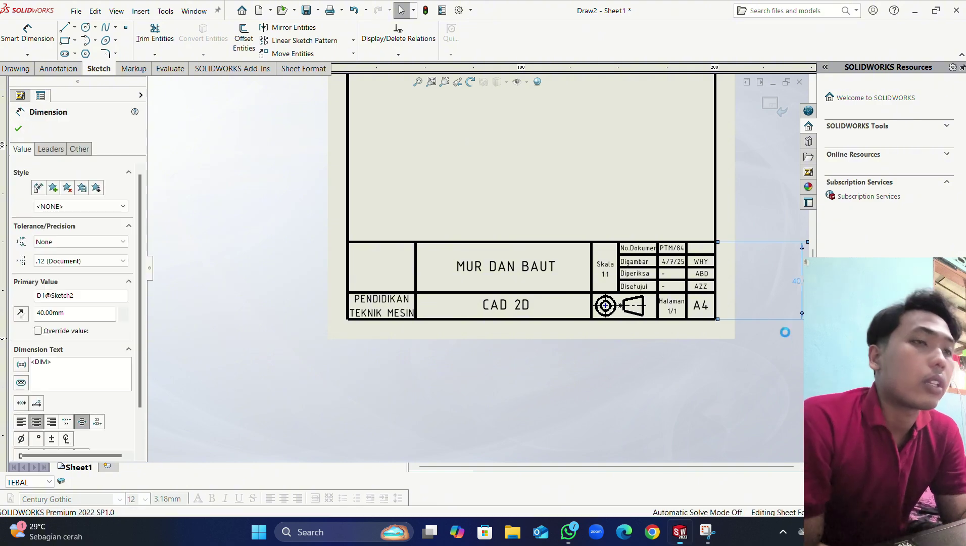
pyautogui.press('Delete')
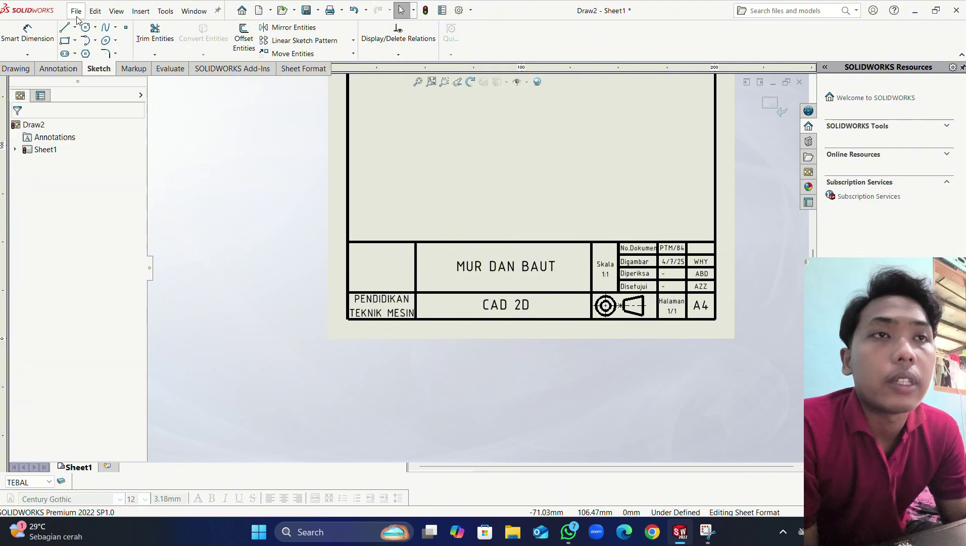
# Step: Insert the picture cropped-logo-uns-besar-biru-1-1024x481 from Downloads, with the scale tool disabled and transparency taken from the file
pyautogui.click(134, 11)
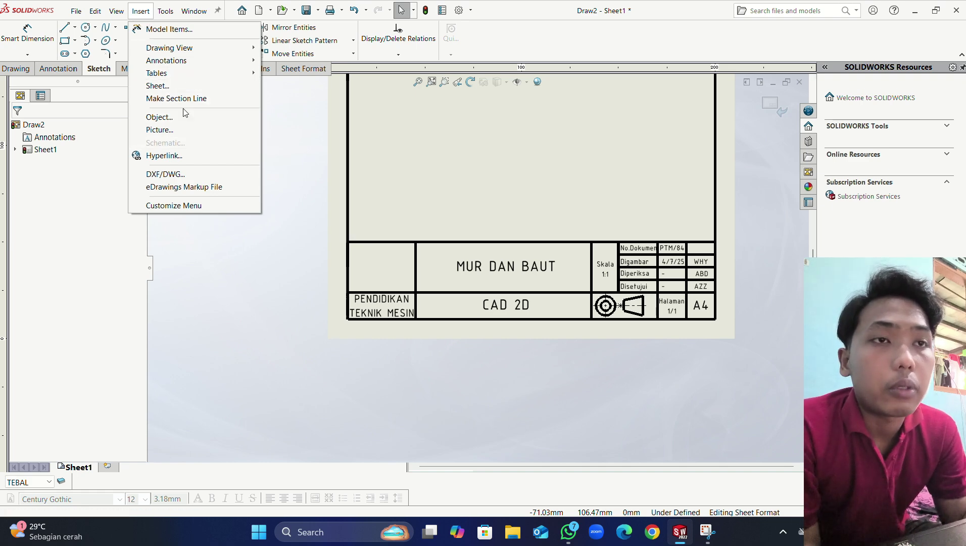
pyautogui.click(172, 129)
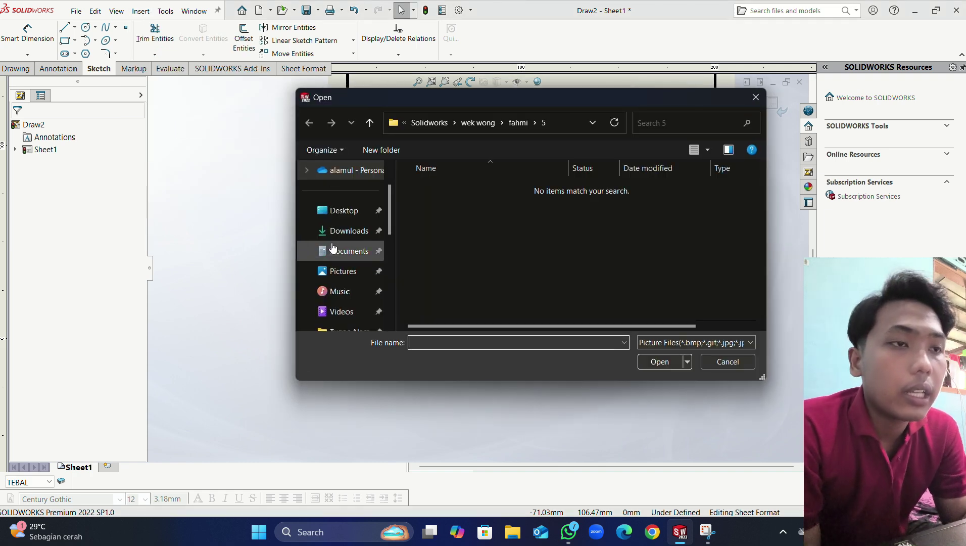
pyautogui.click(348, 230)
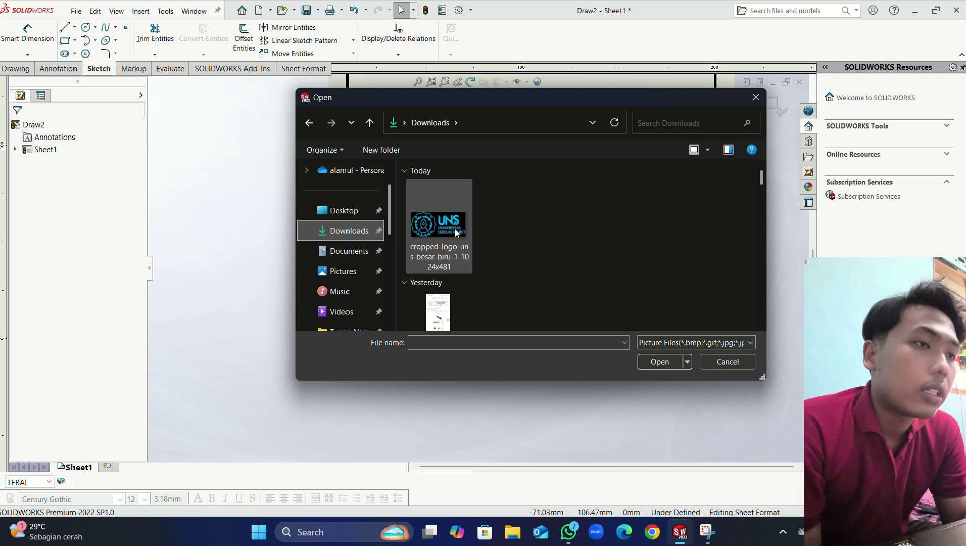
pyautogui.click(455, 229)
pyautogui.click(660, 361)
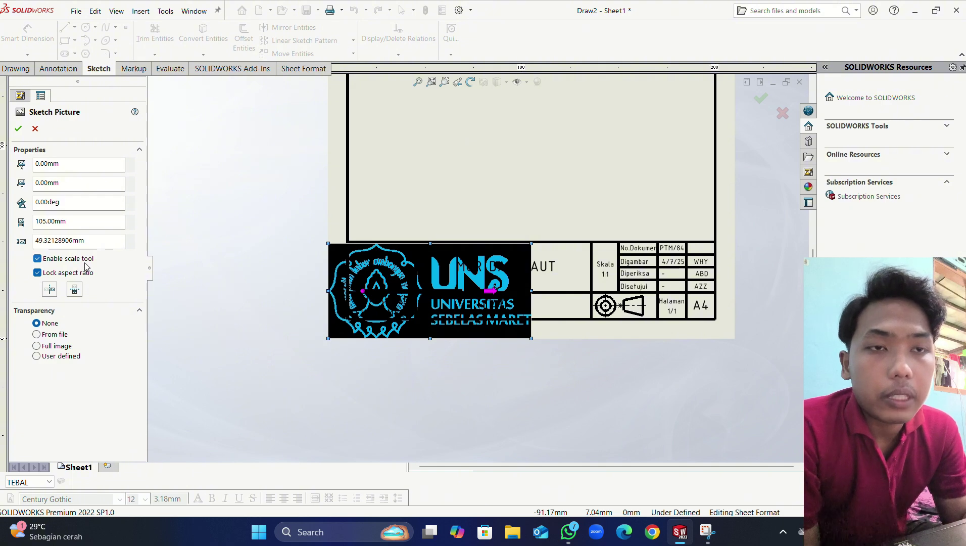
pyautogui.click(85, 260)
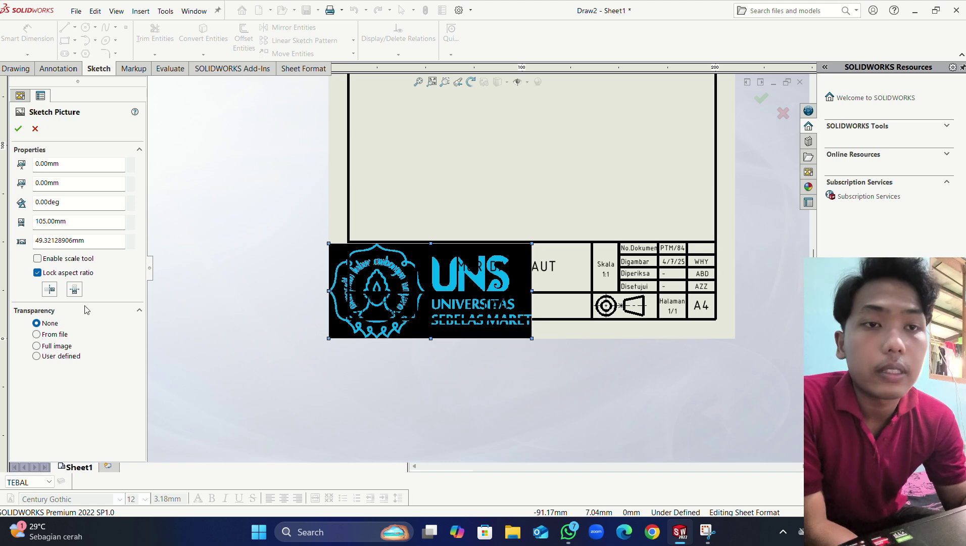
pyautogui.click(62, 335)
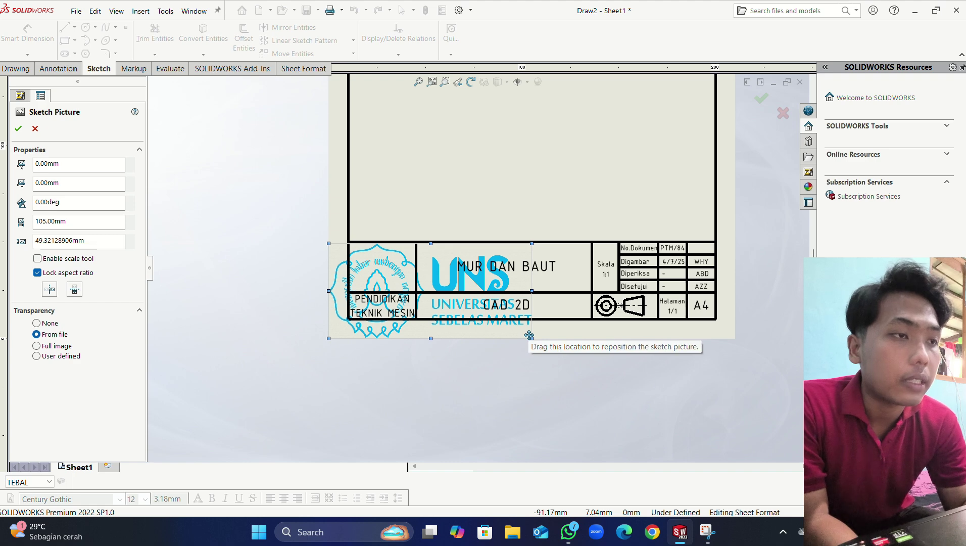
# Step: Scale the UNS logo to about 34 × 16 mm and place it in the empty cell above PENDIDIKAN TEKNIK MESIN
pyautogui.scroll(-2, 606, 306)
pyautogui.scroll(-1, 565, 301)
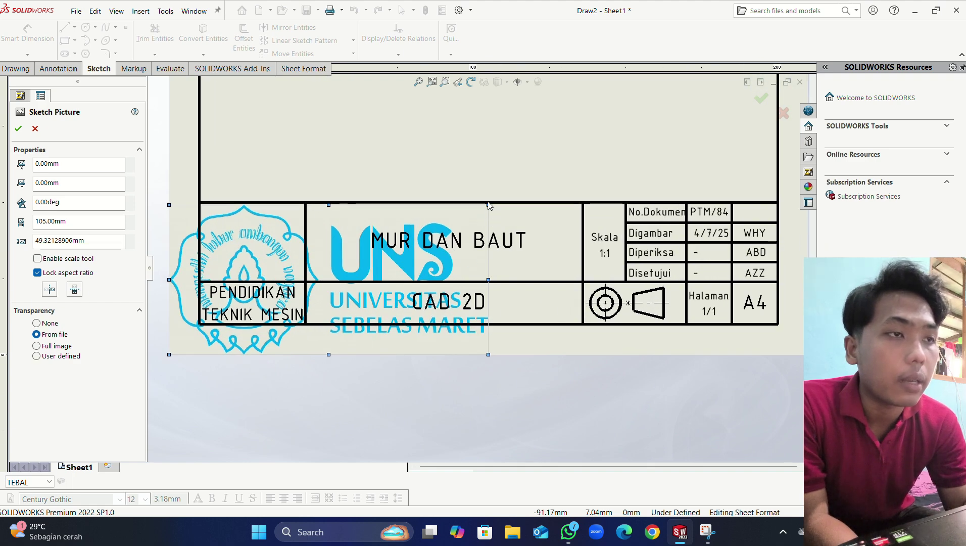
pyautogui.moveTo(488, 205); pyautogui.dragTo(296, 294)
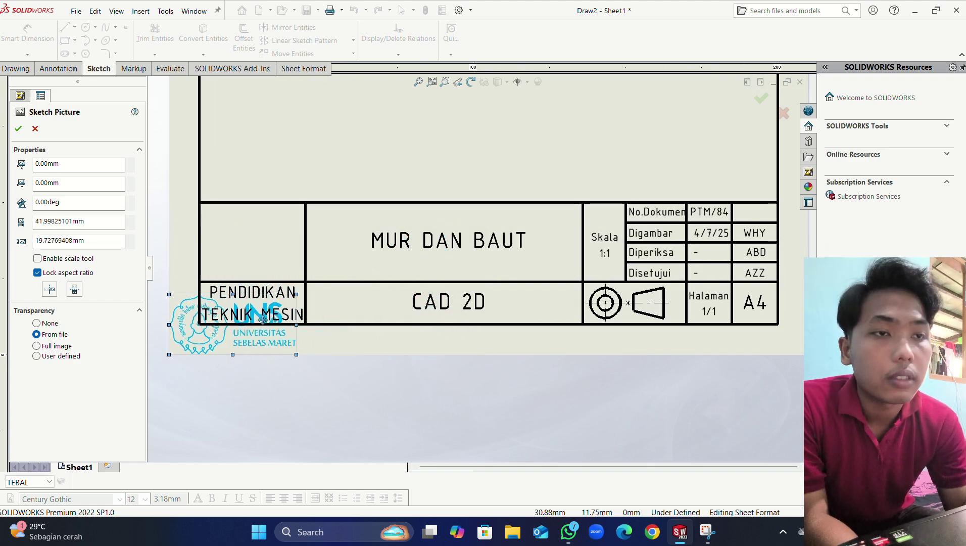
pyautogui.moveTo(260, 330)
pyautogui.mouseDown()
pyautogui.moveTo(238, 273)
pyautogui.moveTo(291, 256)
pyautogui.moveTo(328, 228)
pyautogui.moveTo(285, 225)
pyautogui.mouseUp()
pyautogui.scroll(2, 165, 301)
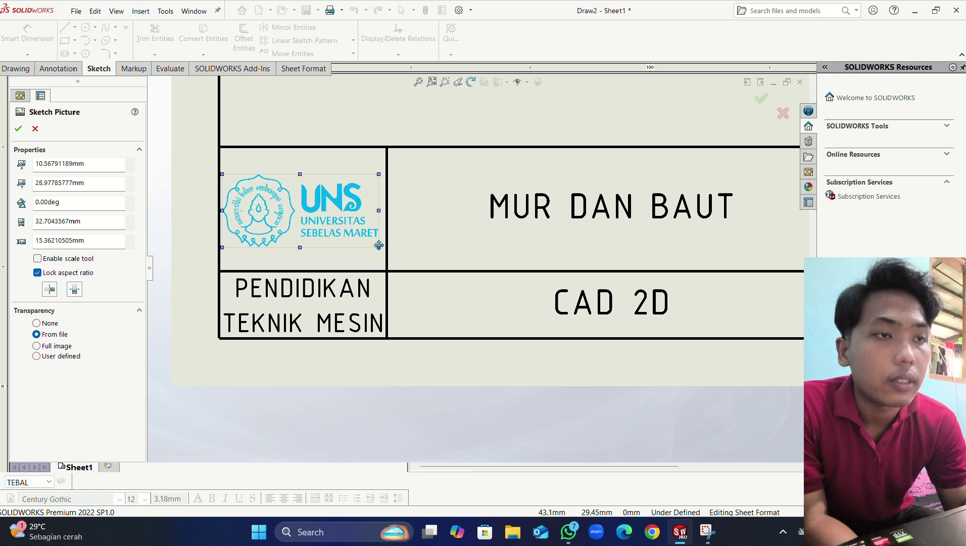
pyautogui.moveTo(379, 246); pyautogui.dragTo(386, 252)
pyautogui.moveTo(332, 233); pyautogui.dragTo(332, 233)
pyautogui.scroll(3, 513, 289)
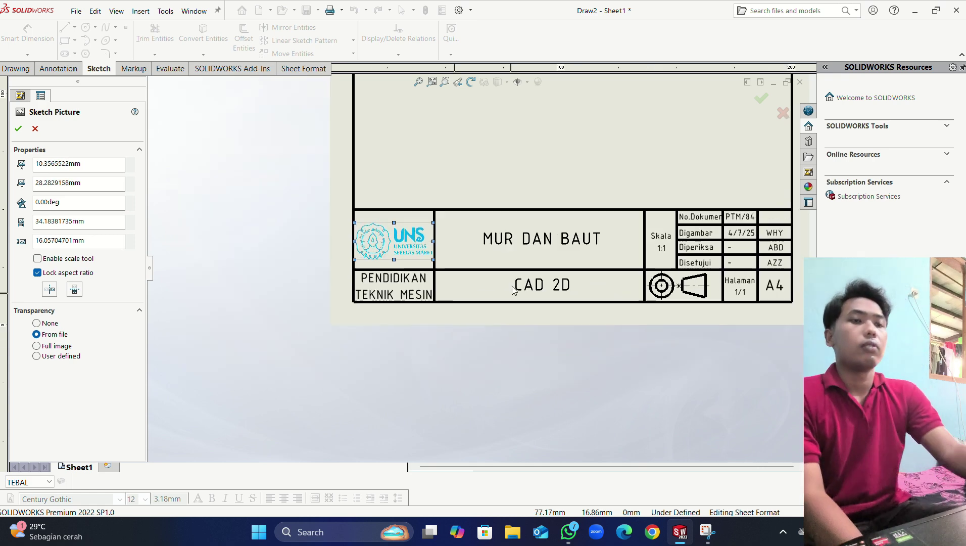
pyautogui.scroll(2, 513, 290)
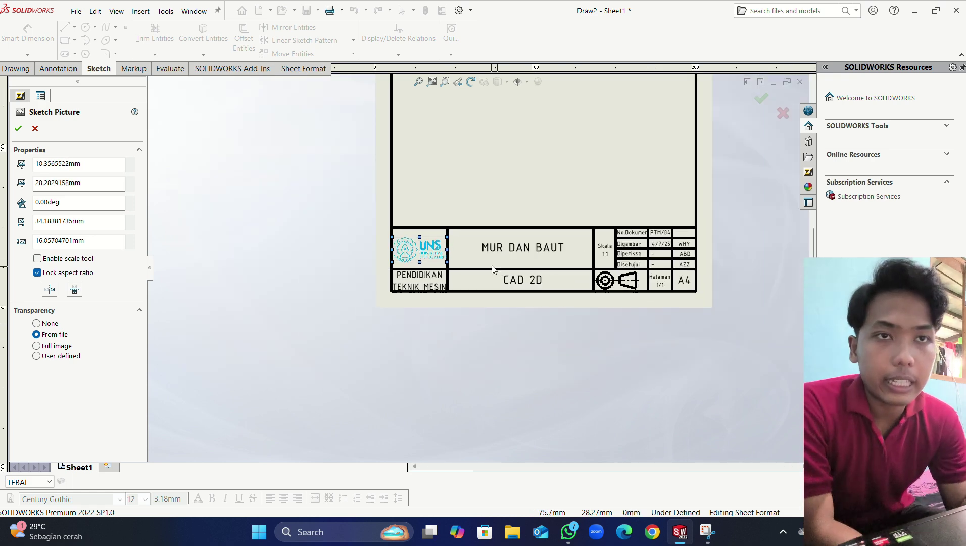
pyautogui.click(18, 129)
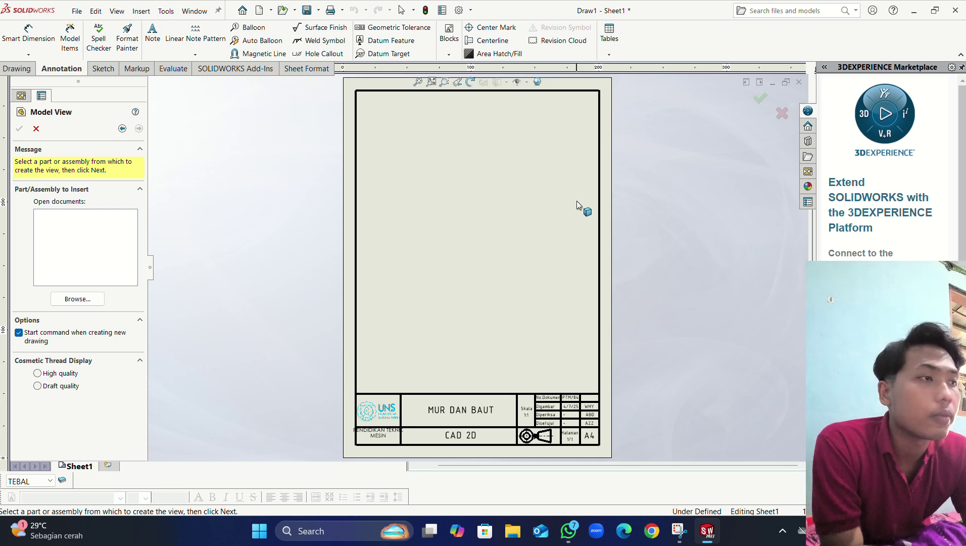
# Step: Load the part BAUT from the UAS folder as the model for the View Palette
pyautogui.click(808, 142)
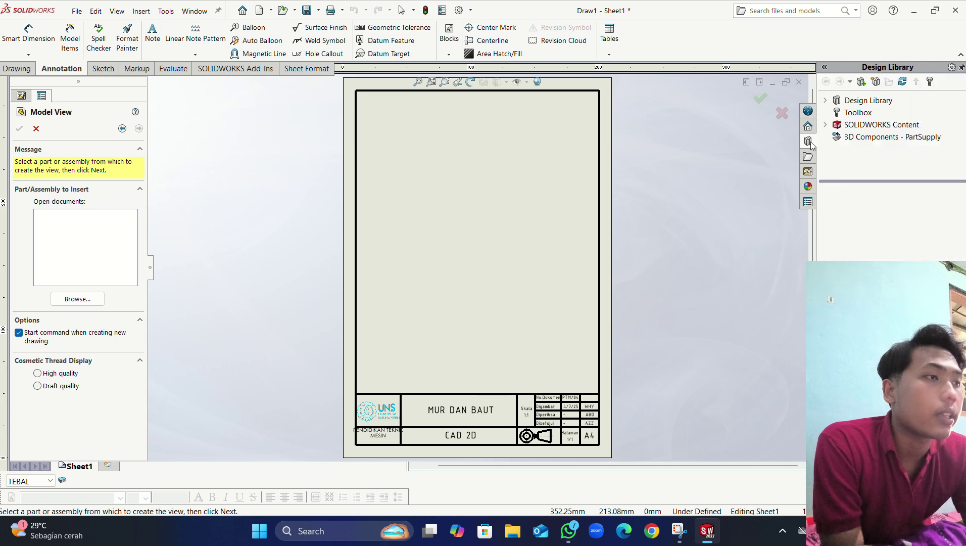
pyautogui.click(808, 171)
pyautogui.click(891, 83)
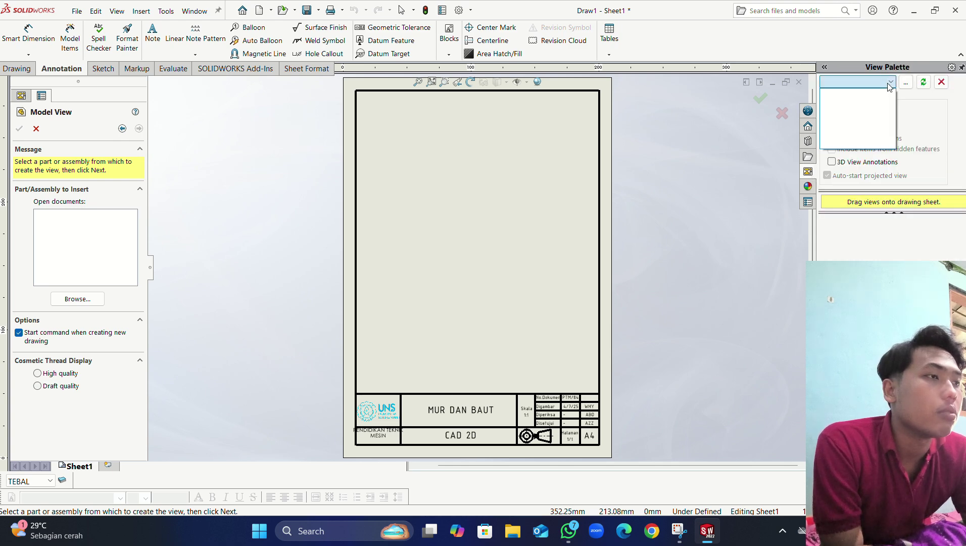
pyautogui.click(908, 87)
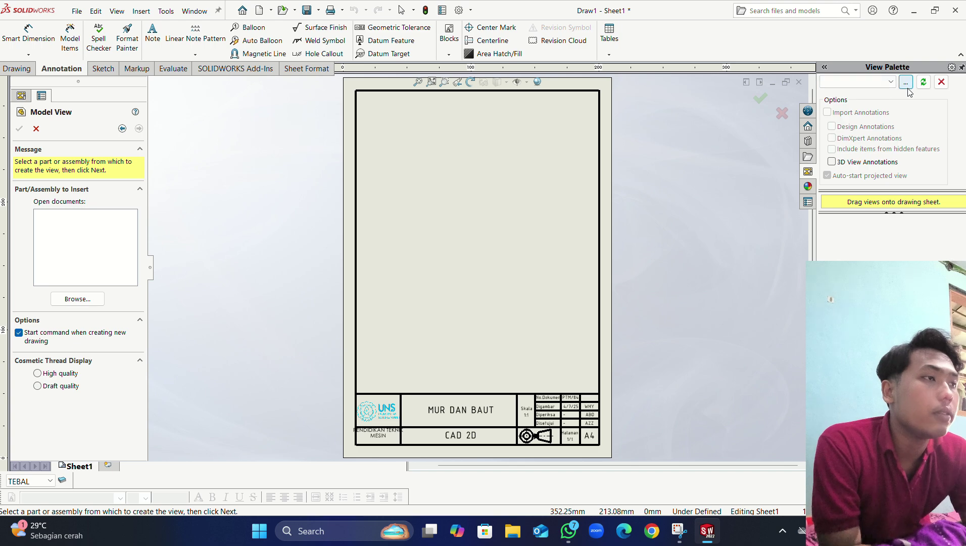
pyautogui.click(904, 83)
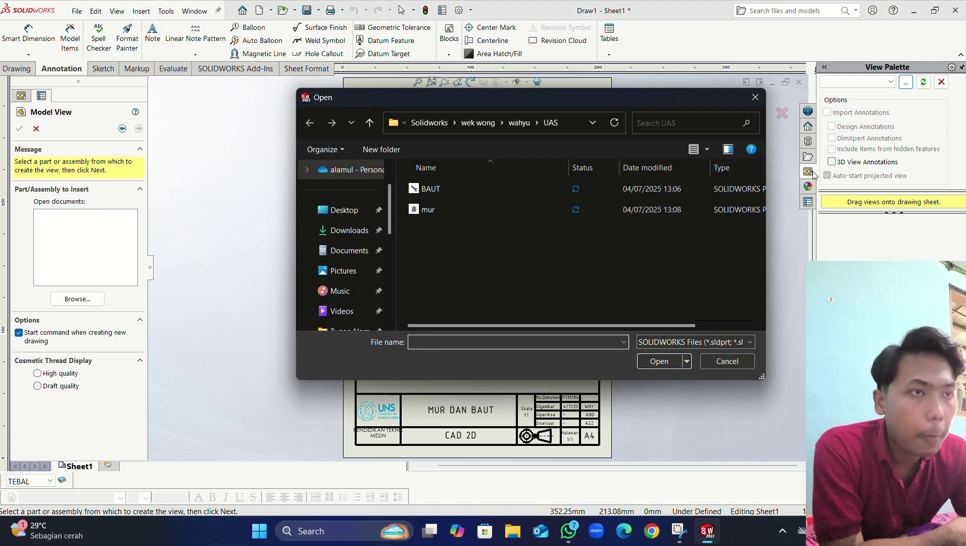
pyautogui.click(557, 193)
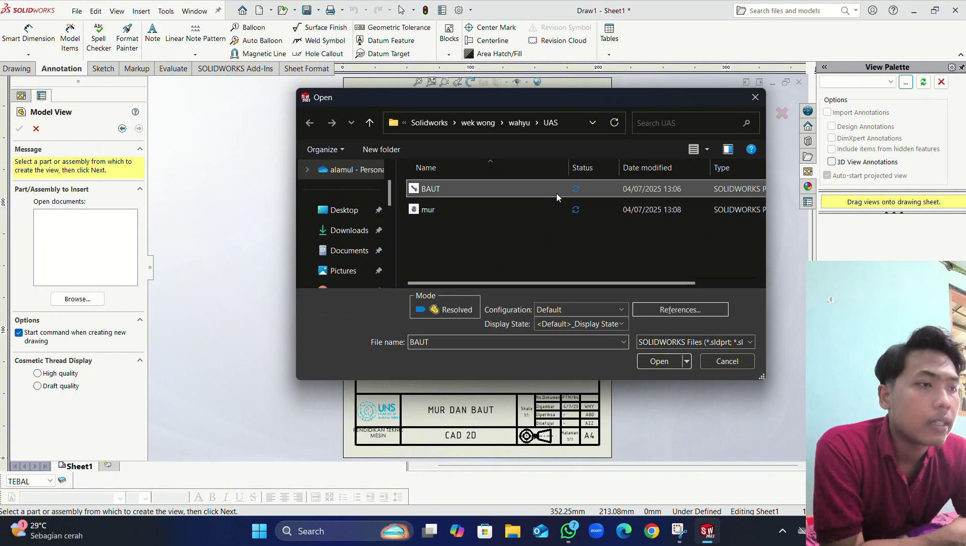
pyautogui.click(657, 362)
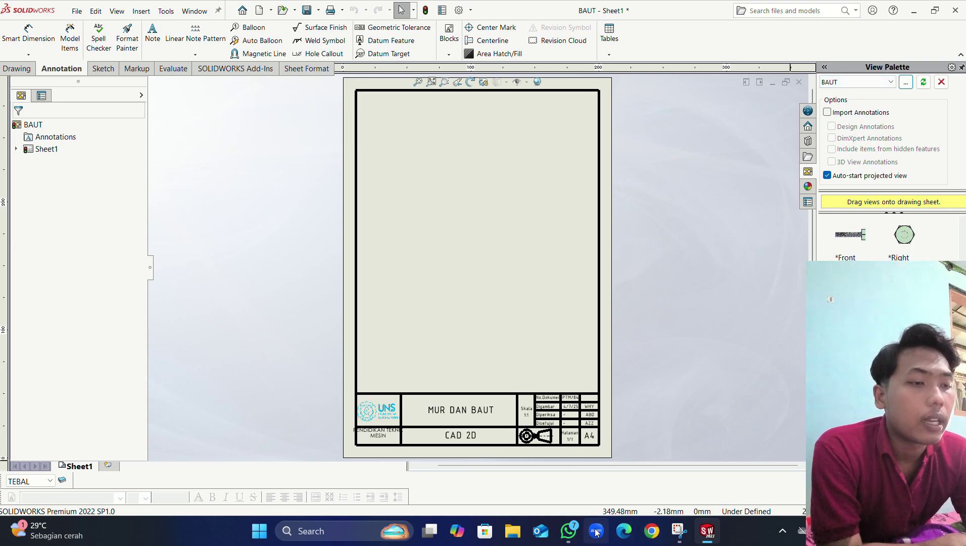
# Step: Check the jobsheet image in WhatsApp for reference and set a user-defined sheet scale of 3:1
pyautogui.click(570, 531)
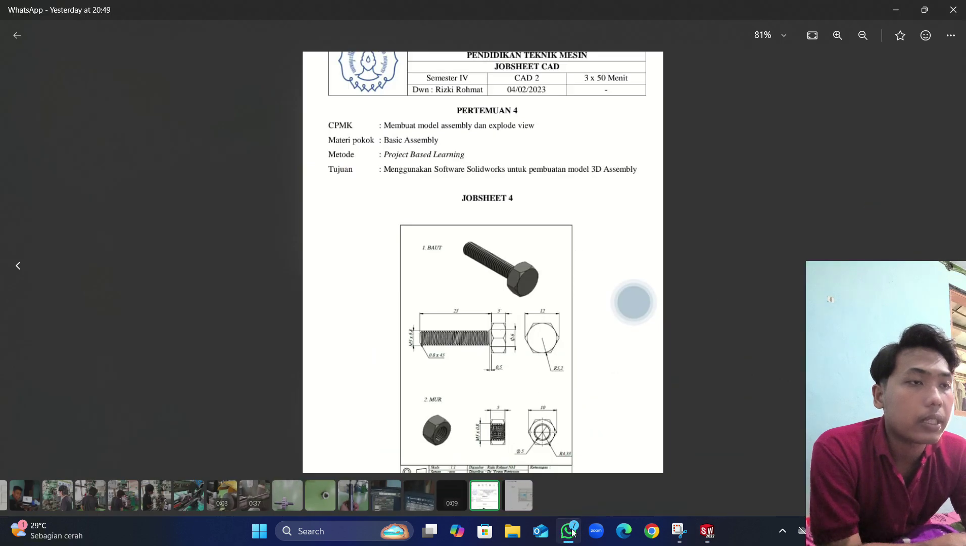
pyautogui.click(570, 530)
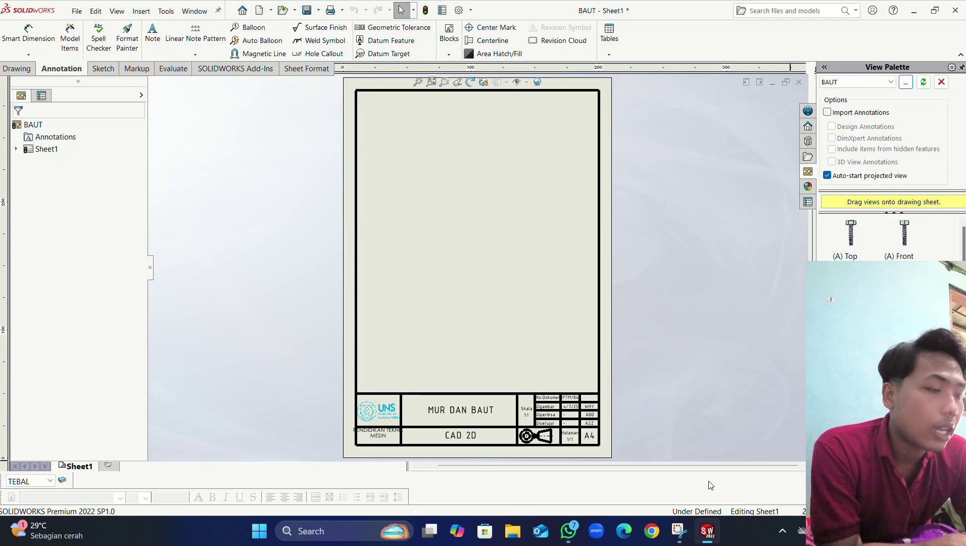
pyautogui.click(796, 511)
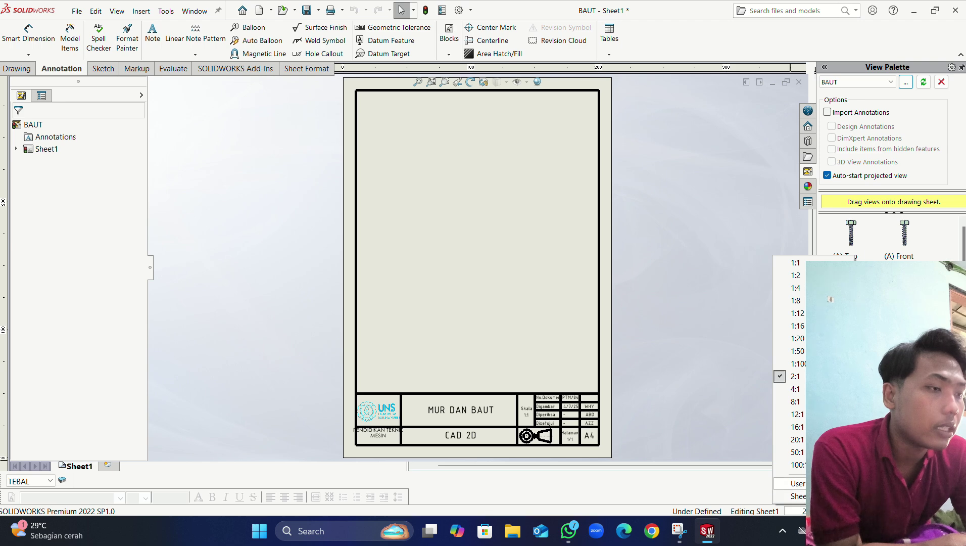
pyautogui.click(795, 483)
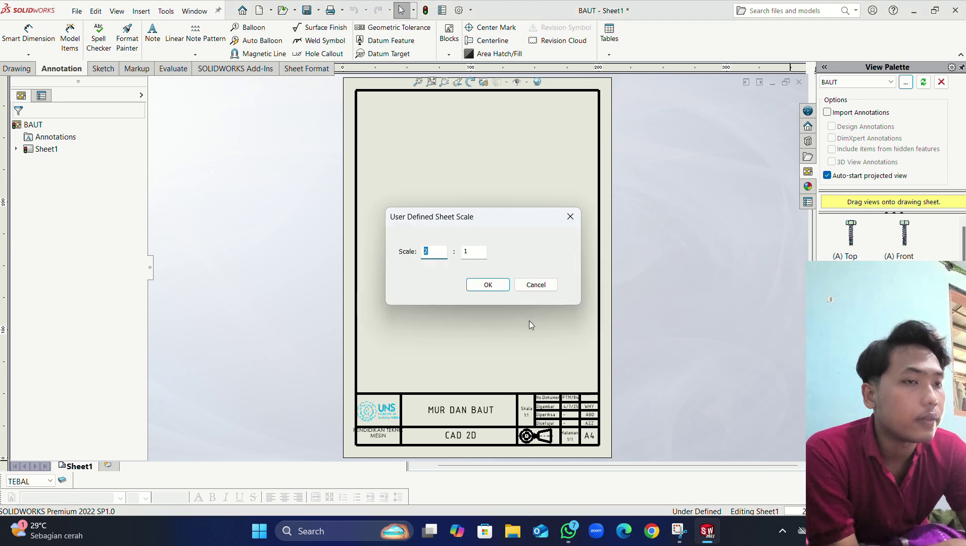
pyautogui.write('3')
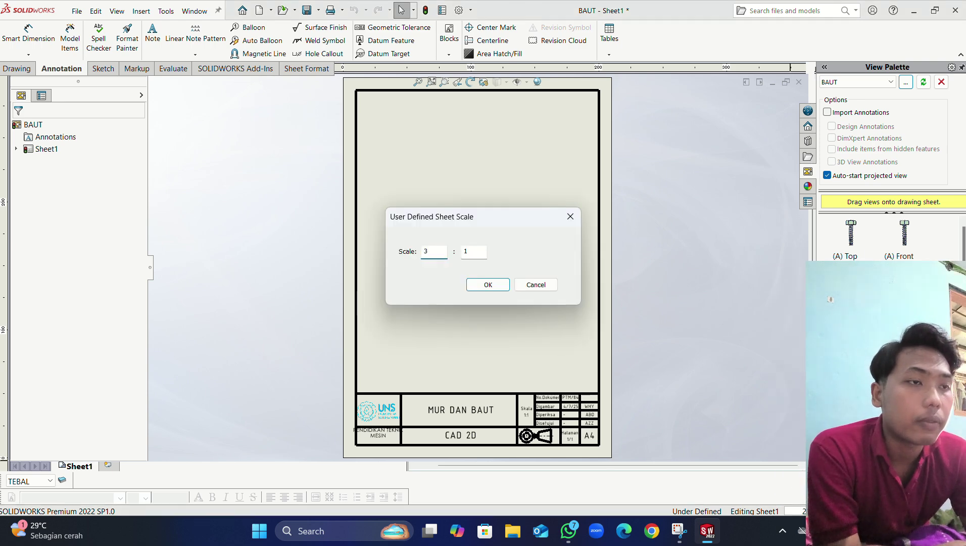
pyautogui.click(481, 285)
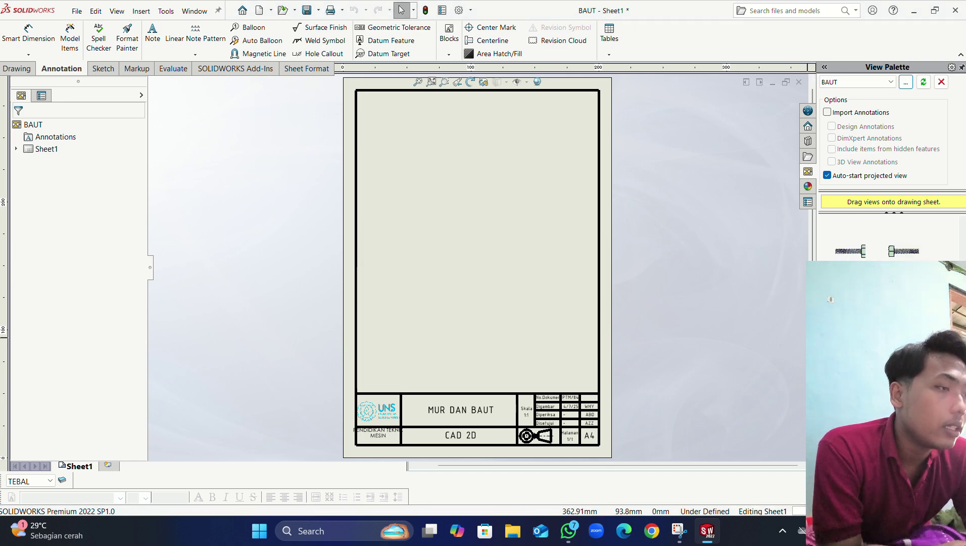
# Step: Place the isometric view of BAUT in the upper part of the sheet, positioned slightly right of centre as in the WhatsApp jobsheet image
pyautogui.moveTo(869, 303)
pyautogui.mouseDown()
pyautogui.moveTo(734, 349)
pyautogui.moveTo(513, 194)
pyautogui.moveTo(498, 154)
pyautogui.mouseUp()
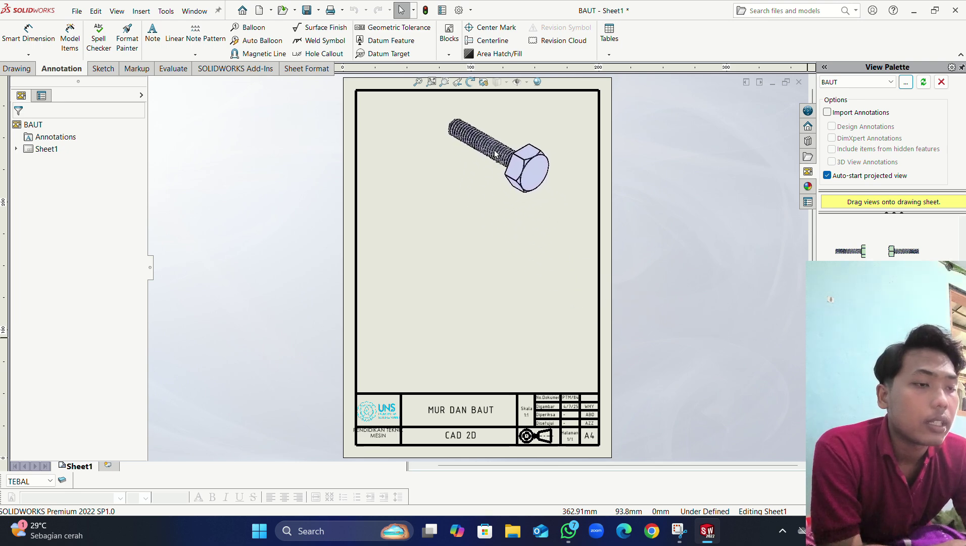
pyautogui.click(568, 528)
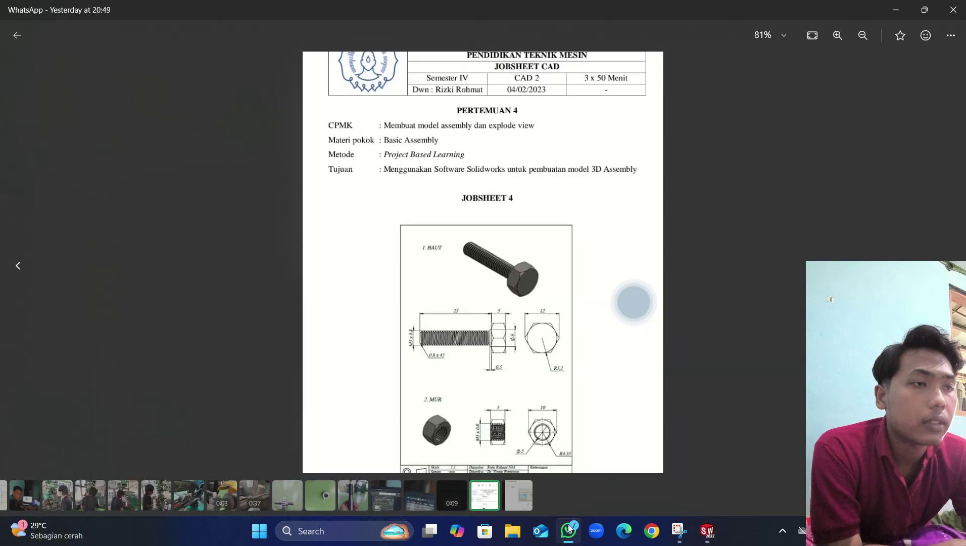
pyautogui.click(568, 528)
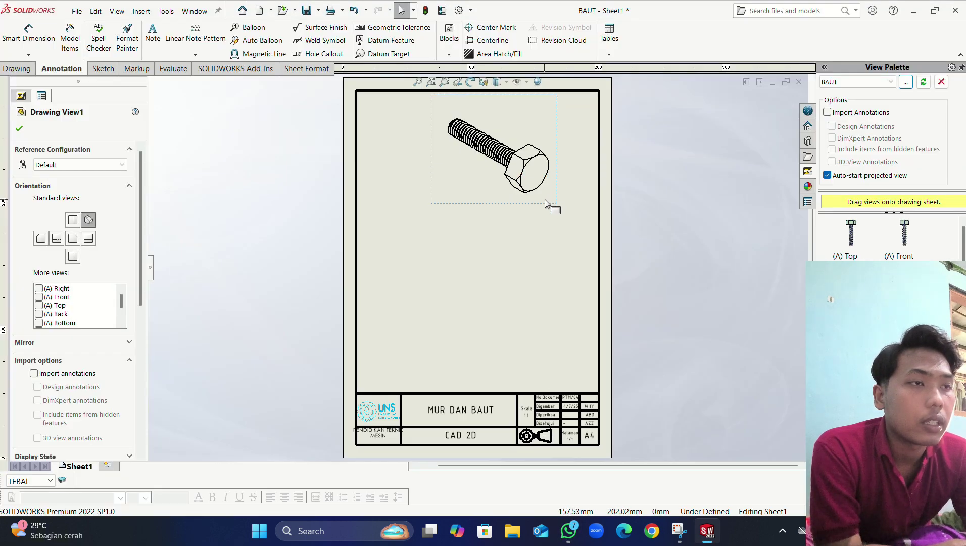
pyautogui.moveTo(545, 208)
pyautogui.mouseDown()
pyautogui.moveTo(550, 214)
pyautogui.moveTo(551, 205)
pyautogui.mouseUp()
pyautogui.click(568, 530)
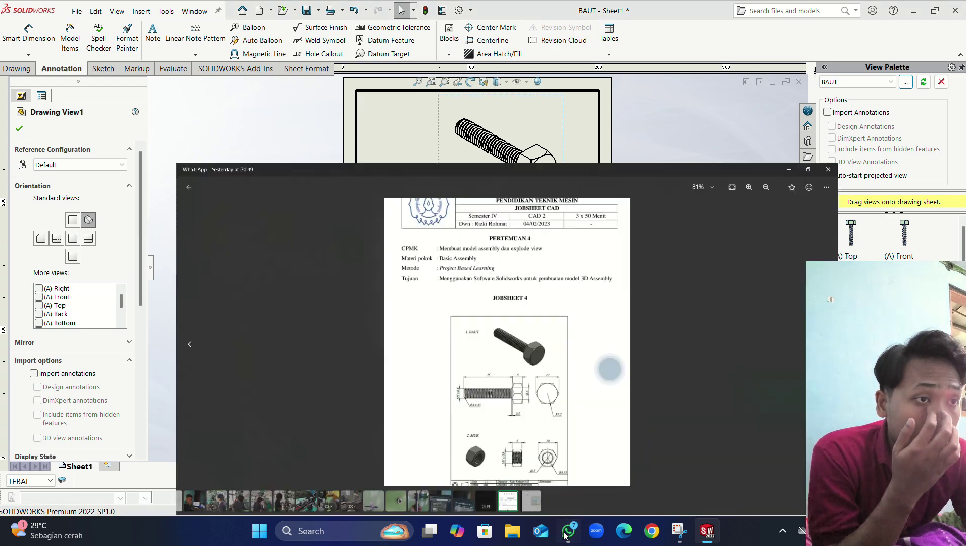
pyautogui.click(569, 528)
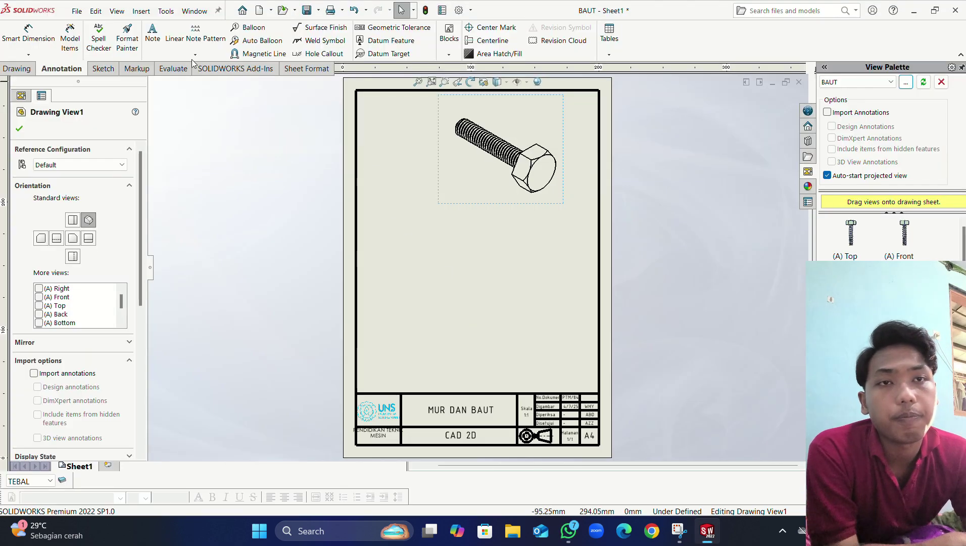
# Step: Set the display style of the isometric bolt view to Shaded With Edges
pyautogui.scroll(-1, 79, 314)
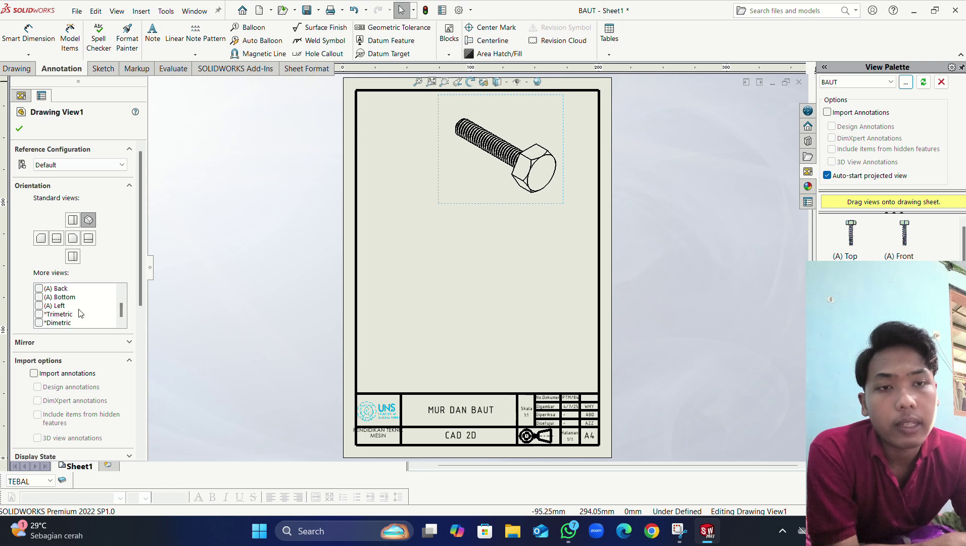
pyautogui.scroll(-3, 88, 361)
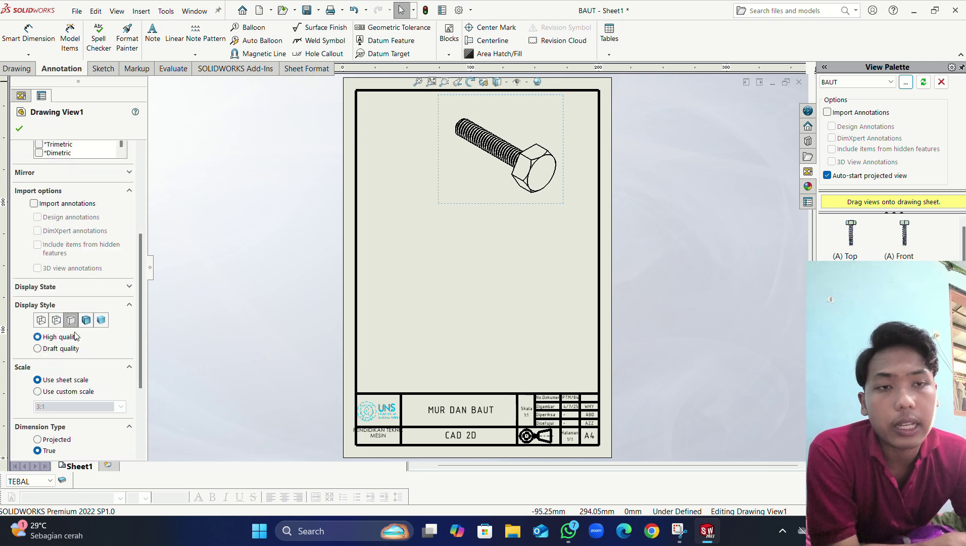
pyautogui.click(86, 322)
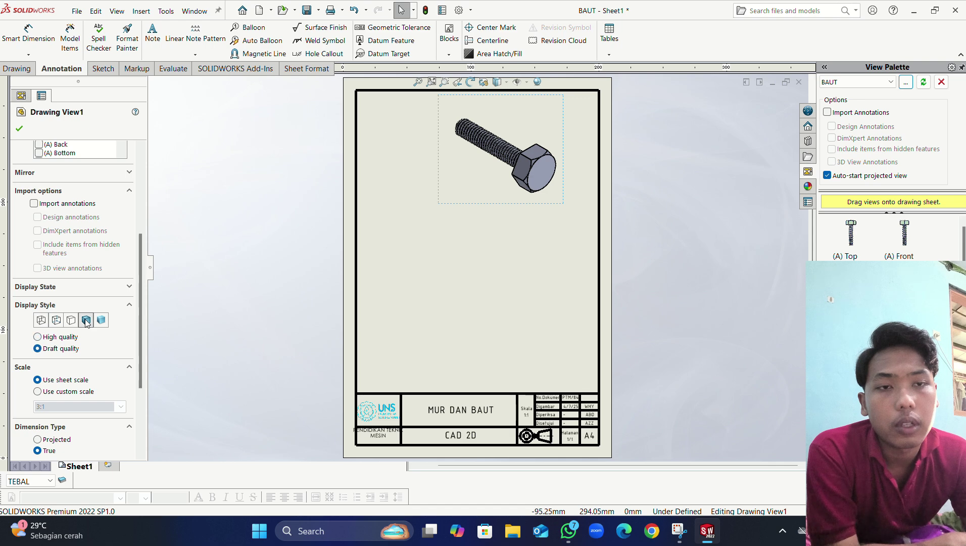
pyautogui.click(19, 129)
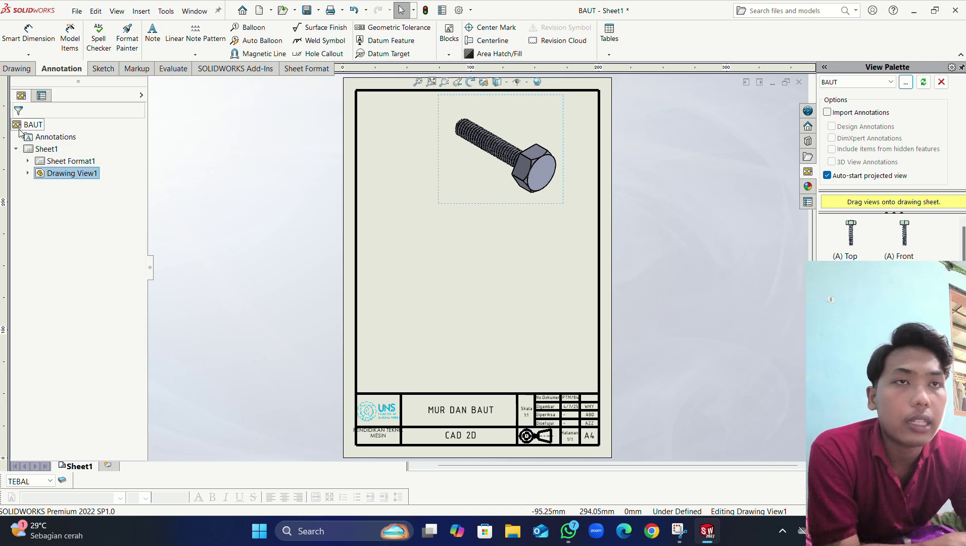
# Step: Add the note "1. BAUT" to the left of the isometric bolt view
pyautogui.click(151, 35)
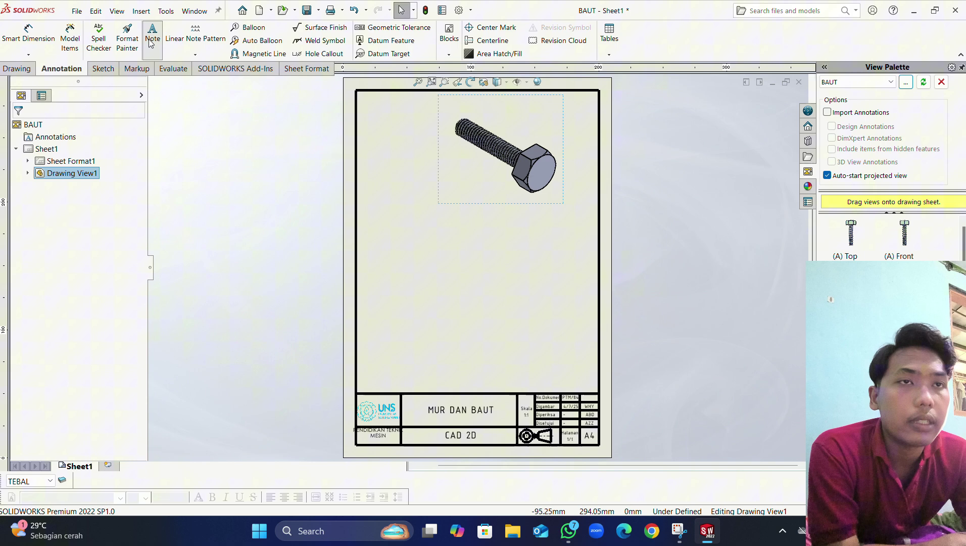
pyautogui.click(409, 121)
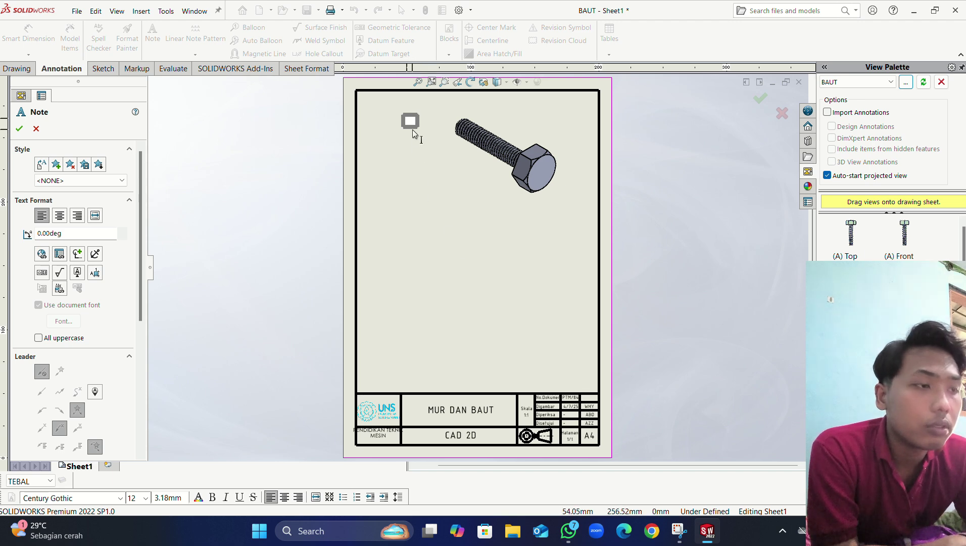
pyautogui.write('1.')
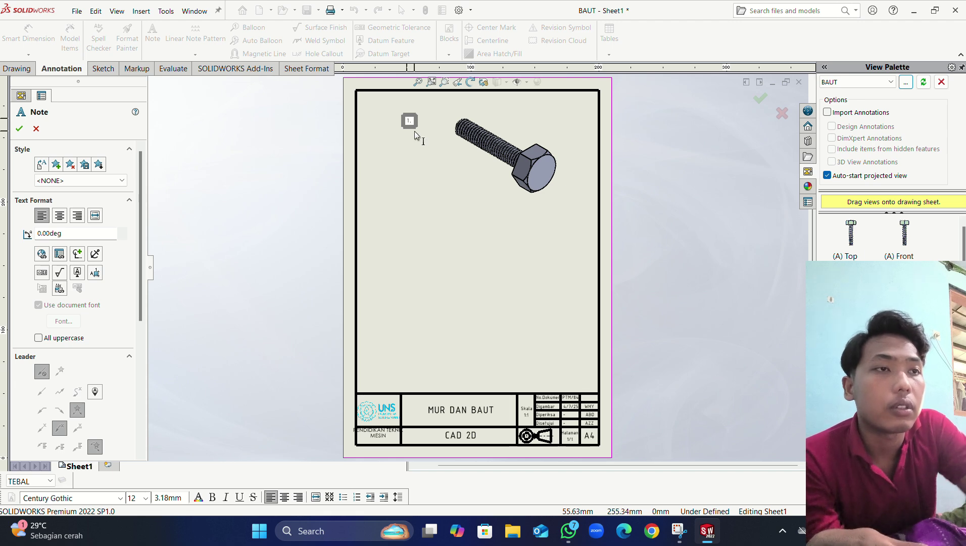
pyautogui.write(' BAUT')
# Step: Change the font of the whole "1. BAUT" note text to ISOCPEUR with the Regular style
pyautogui.scroll(-3, 402, 128)
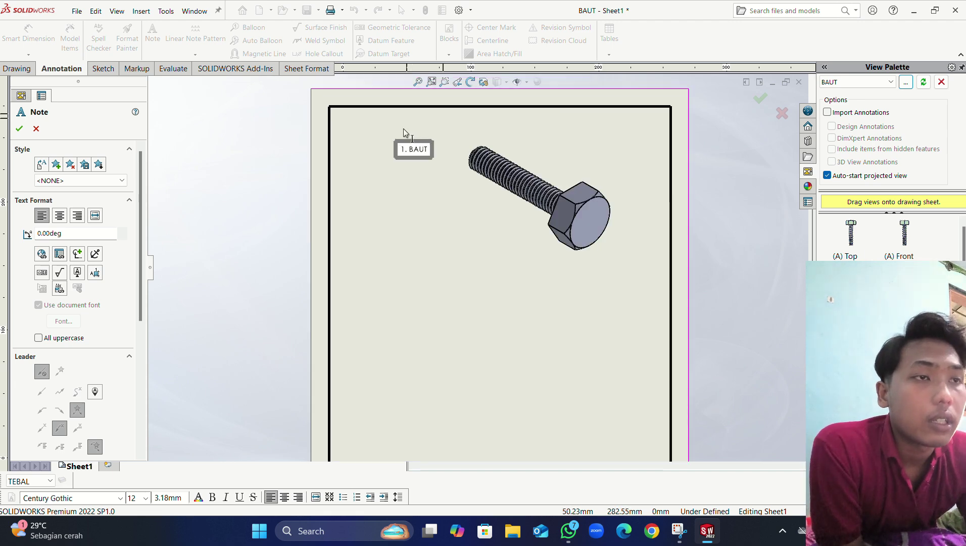
pyautogui.doubleClick(415, 173)
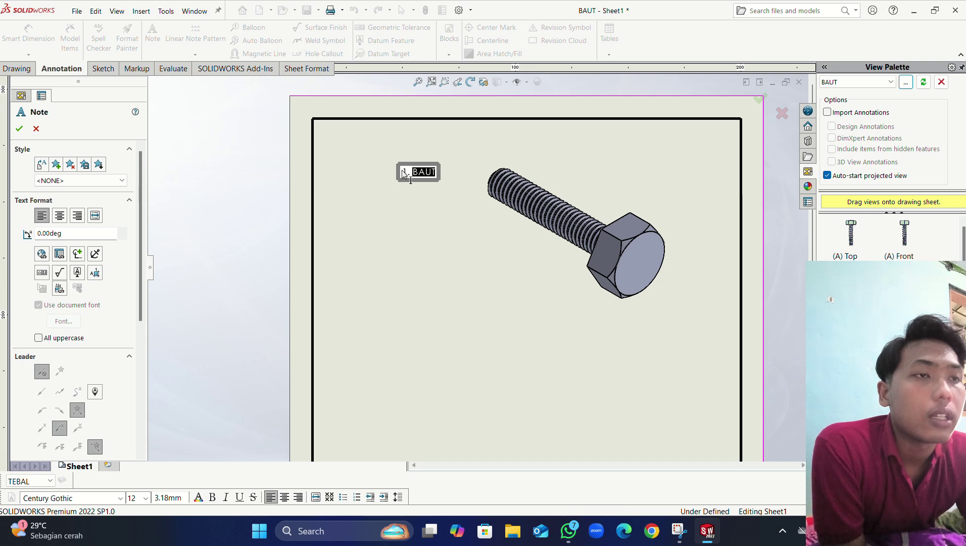
pyautogui.moveTo(404, 174); pyautogui.dragTo(426, 174)
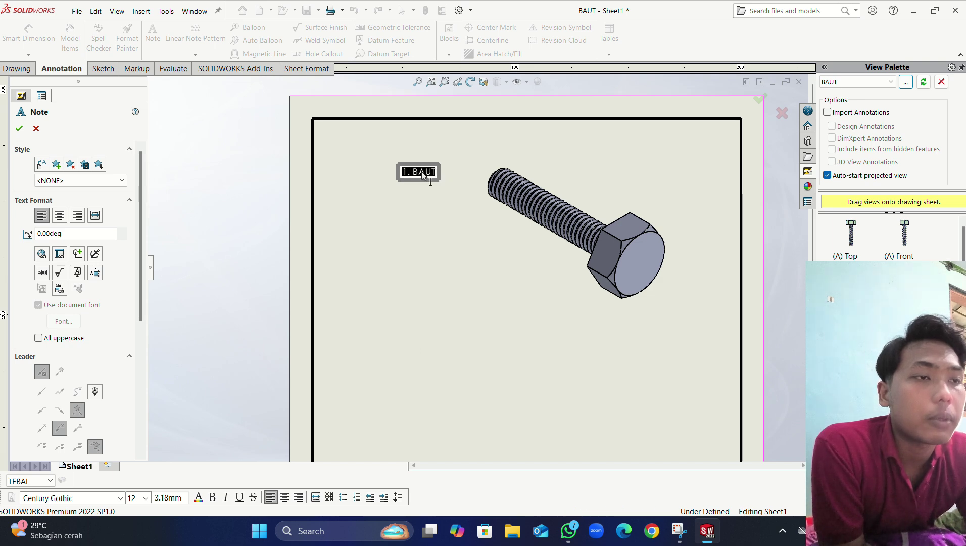
pyautogui.rightClick(435, 174)
pyautogui.click(467, 301)
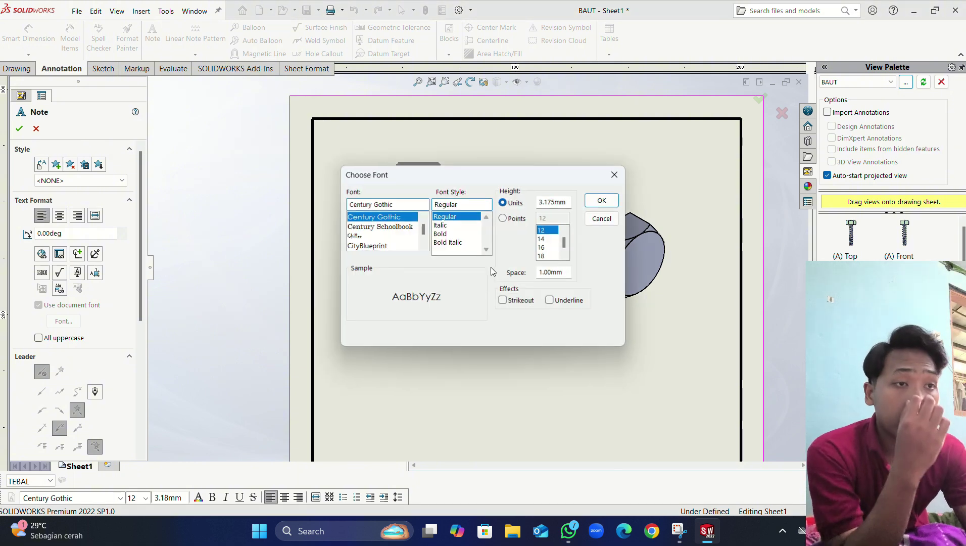
pyautogui.click(385, 204)
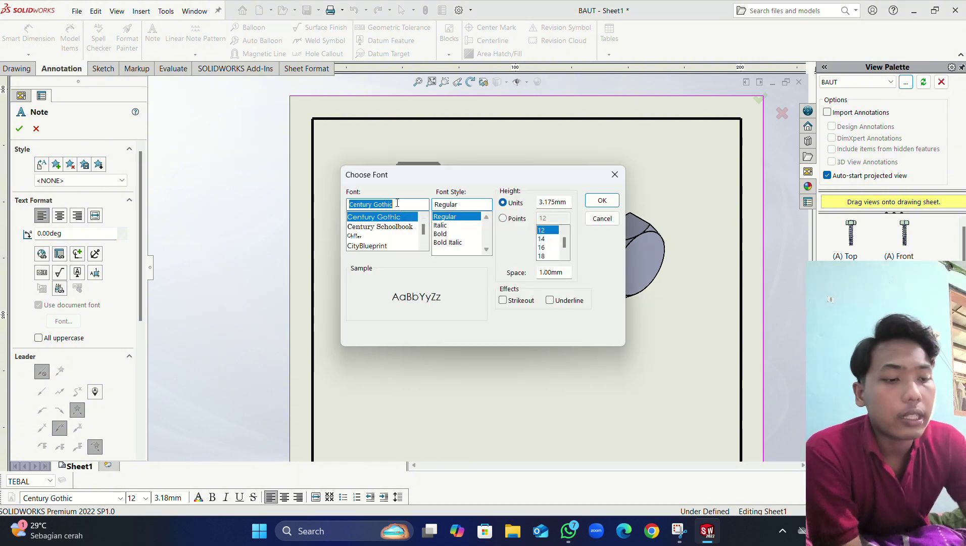
pyautogui.write('ISO')
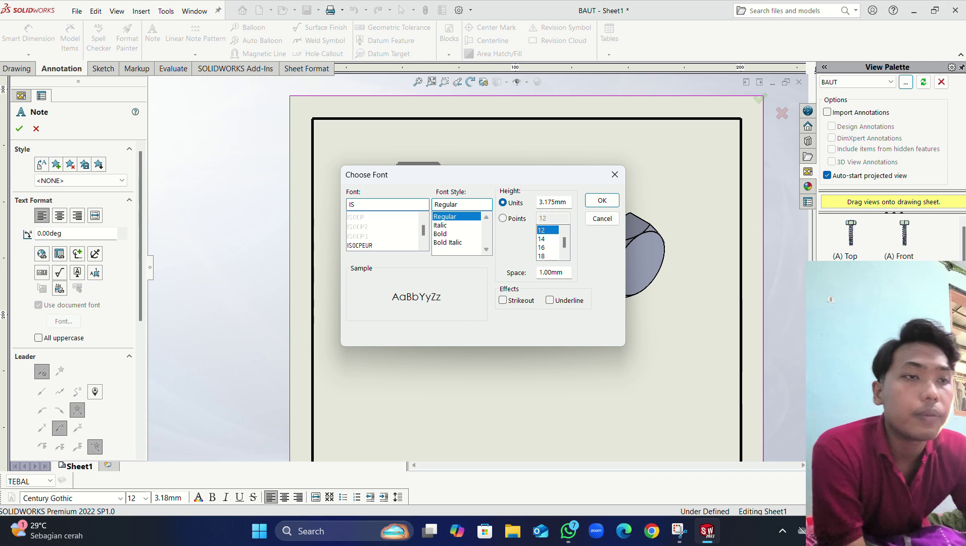
pyautogui.click(361, 246)
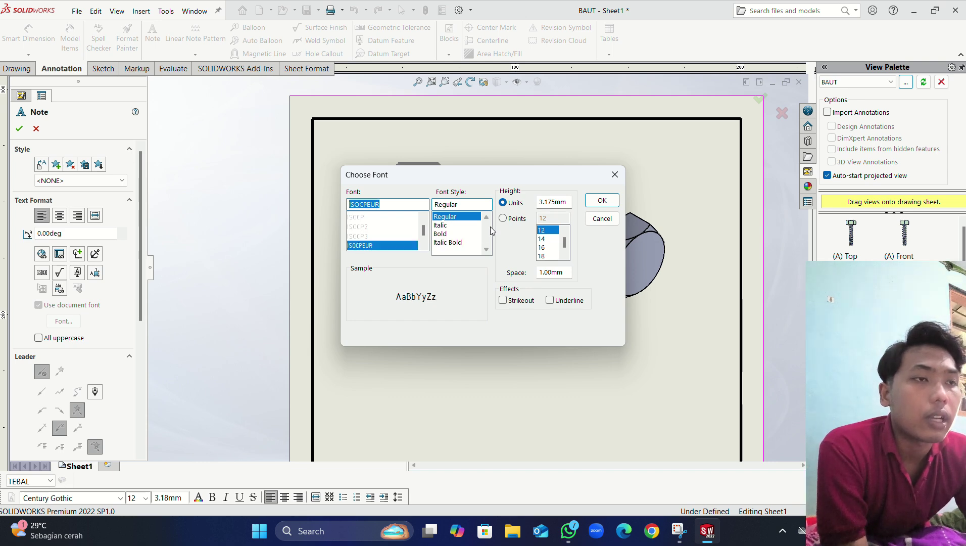
pyautogui.click(470, 218)
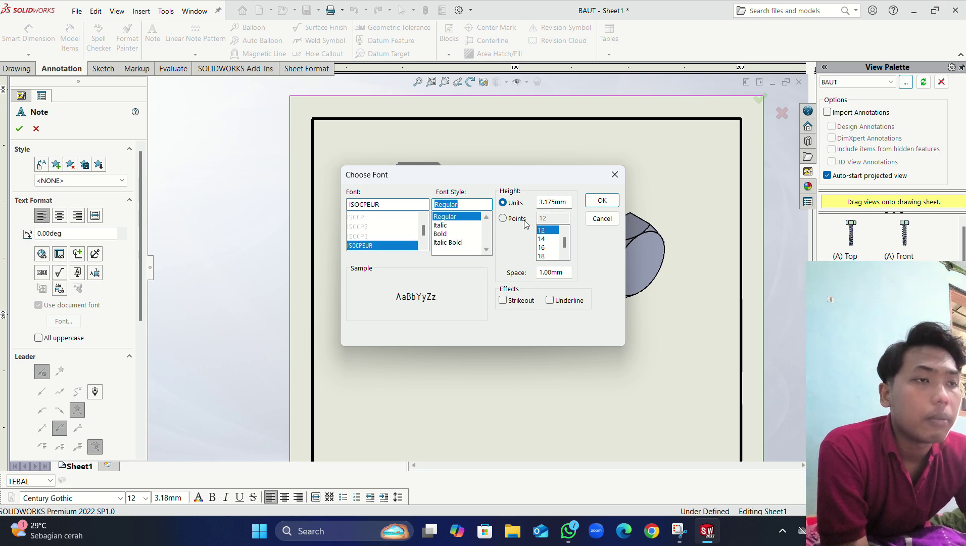
# Step: Set the "1. BAUT" note's text height to 20 points and apply the font settings
pyautogui.click(525, 221)
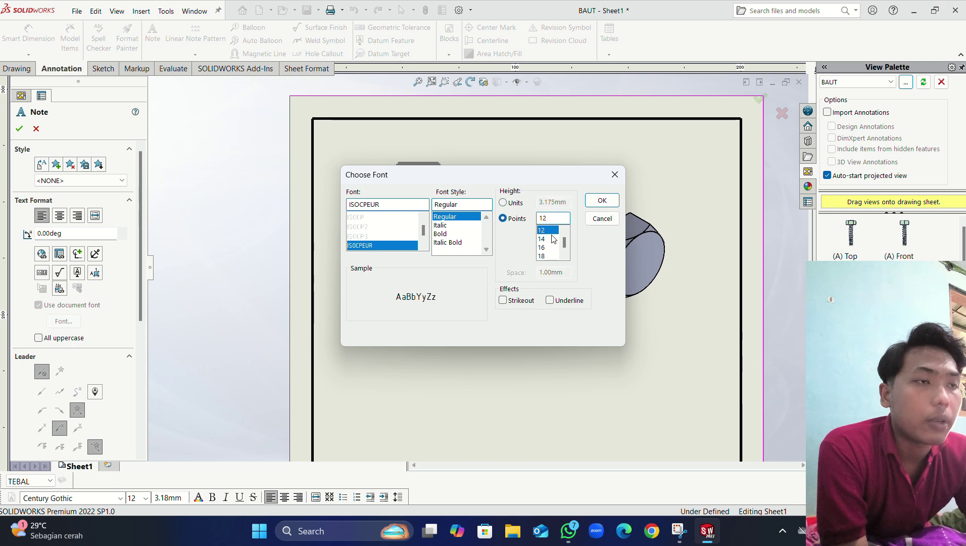
pyautogui.scroll(-1, 543, 240)
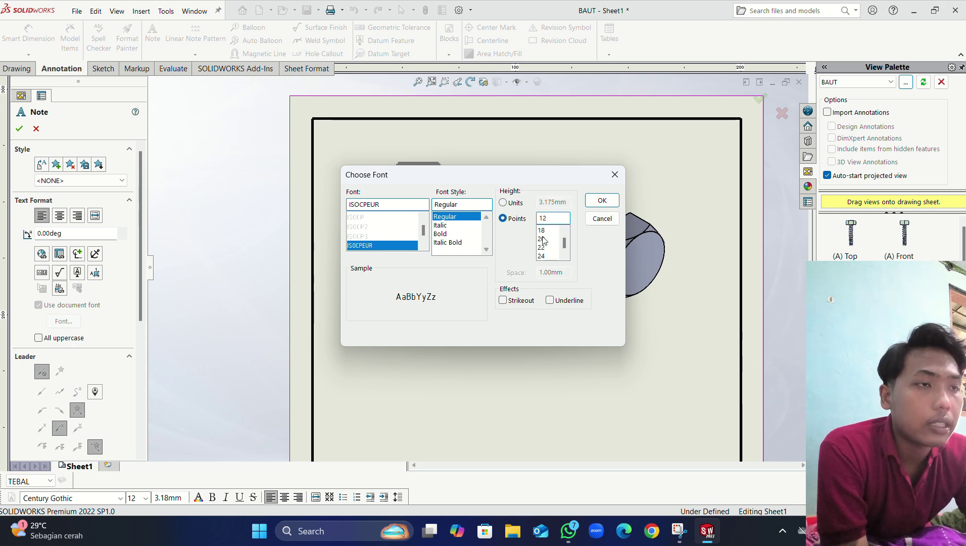
pyautogui.click(544, 238)
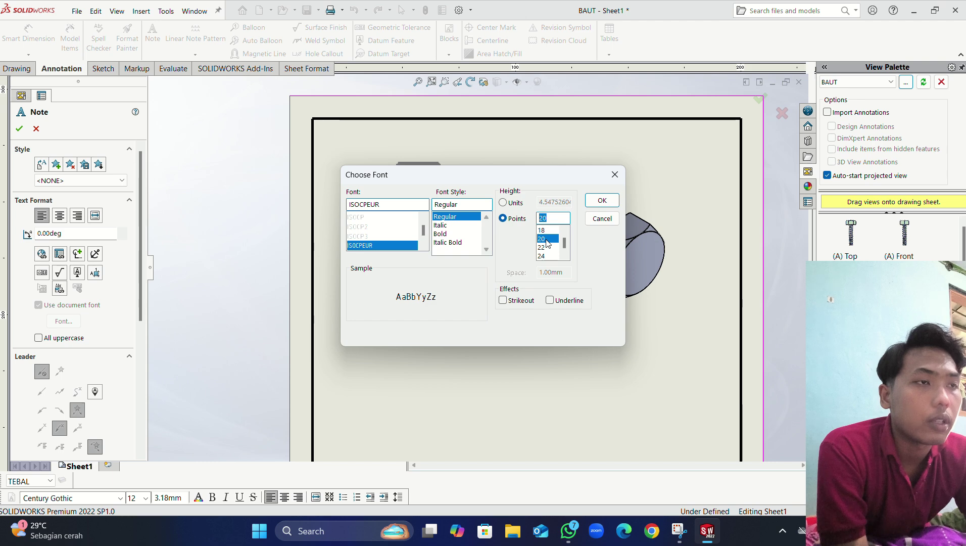
pyautogui.click(600, 200)
pyautogui.click(540, 253)
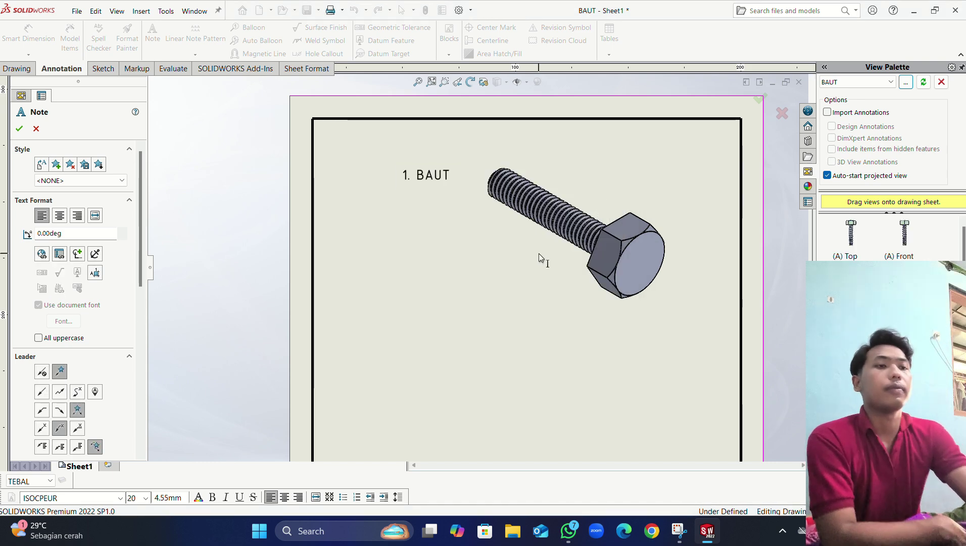
pyautogui.press('z')
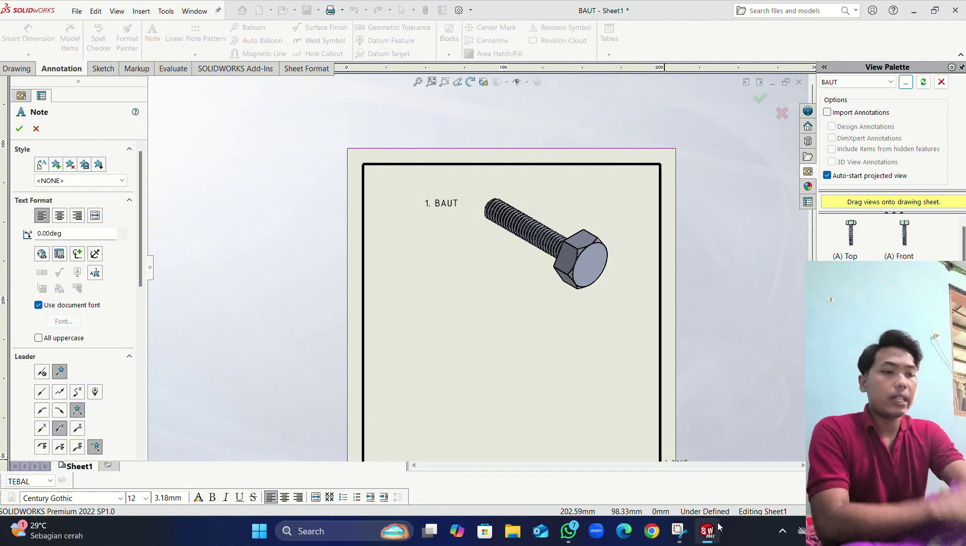
# Step: Check the jobsheet image in WhatsApp and place the horizontal side view of BAUT below the isometric view, without adding projected views
pyautogui.moveTo(680, 532)
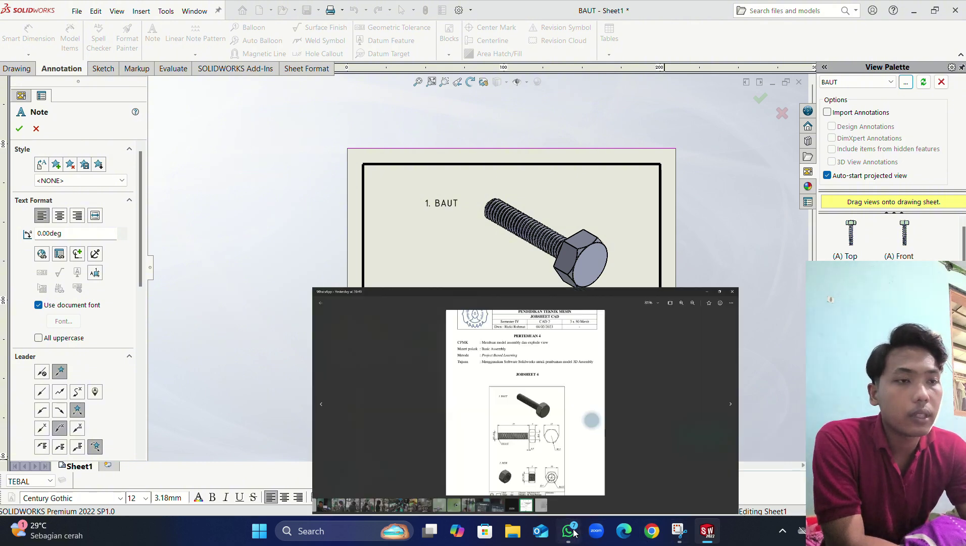
pyautogui.click(567, 535)
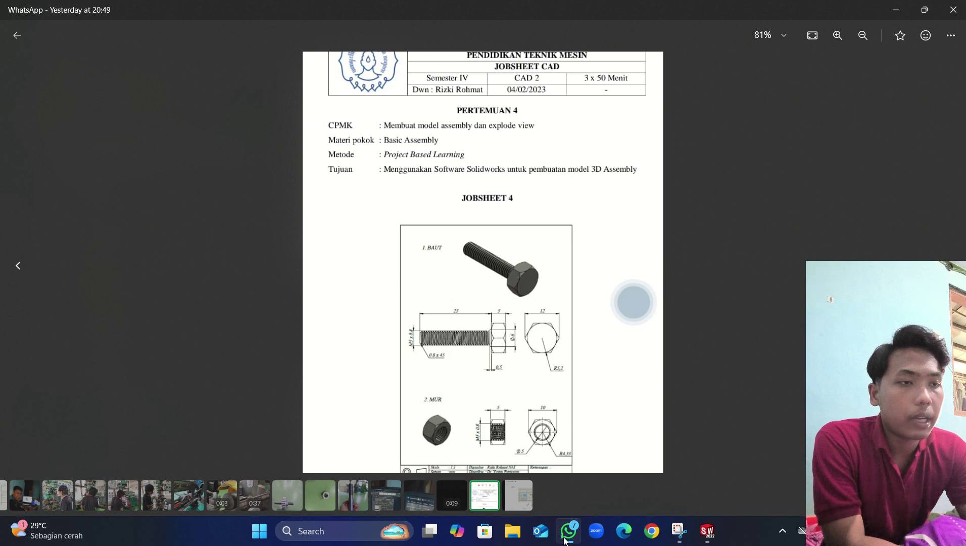
pyautogui.click(567, 534)
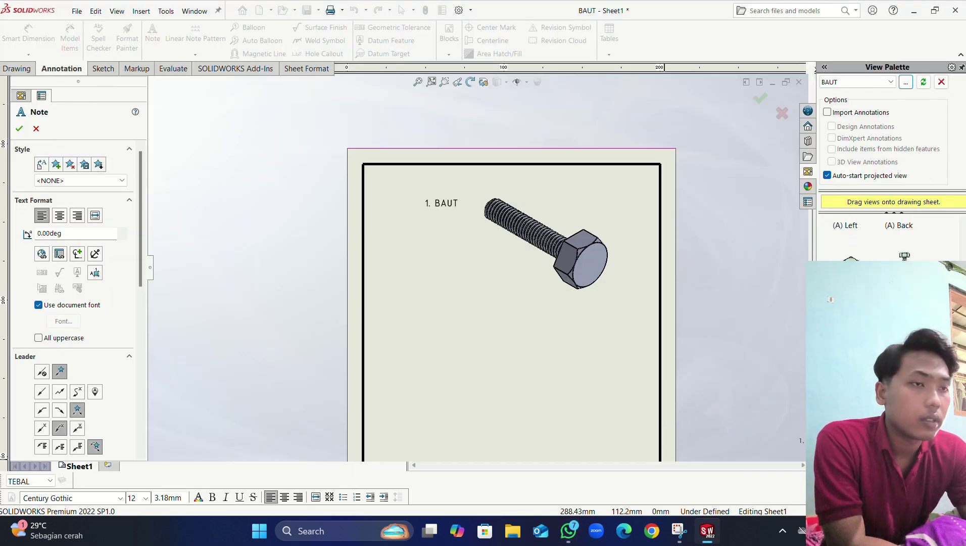
pyautogui.moveTo(854, 263); pyautogui.dragTo(867, 332)
pyautogui.scroll(4, 700, 364)
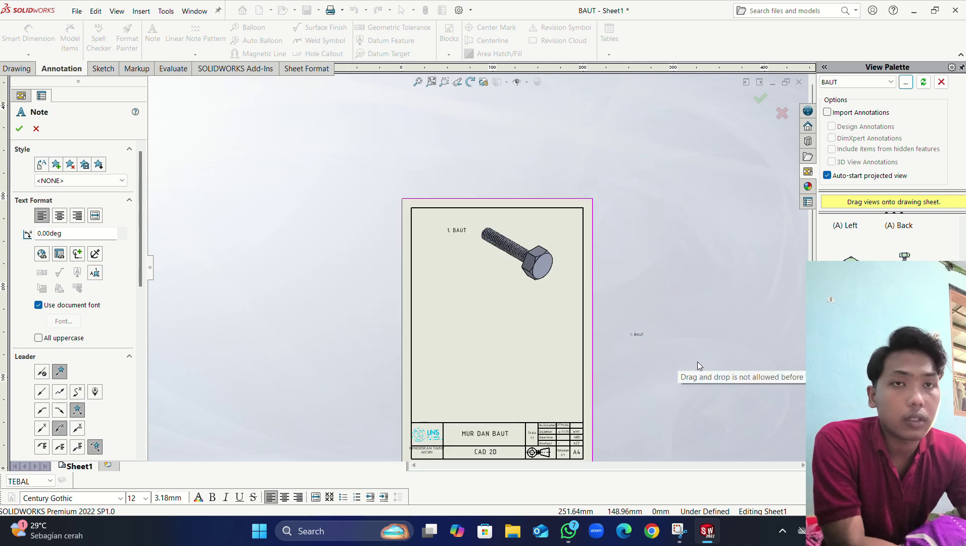
pyautogui.scroll(-1, 697, 365)
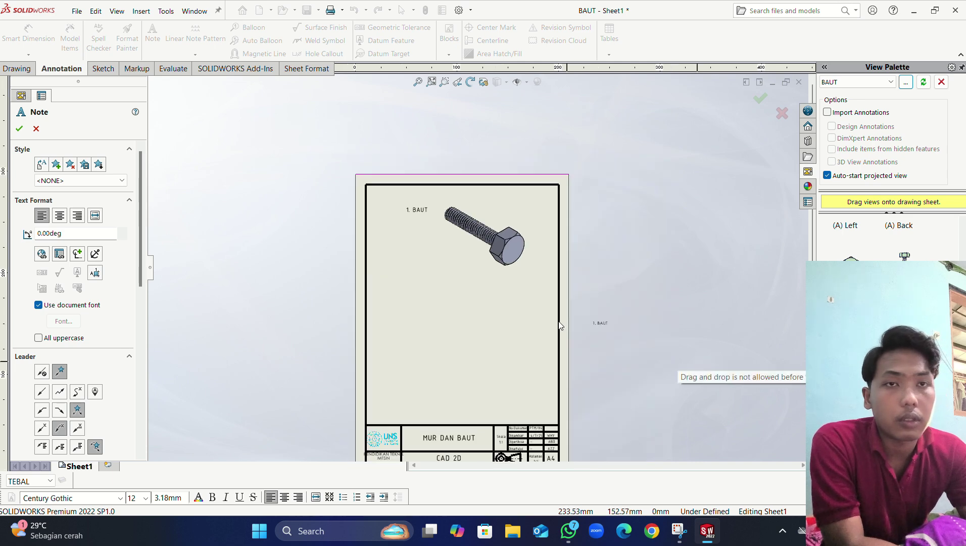
pyautogui.click(36, 128)
pyautogui.moveTo(781, 342); pyautogui.dragTo(429, 302)
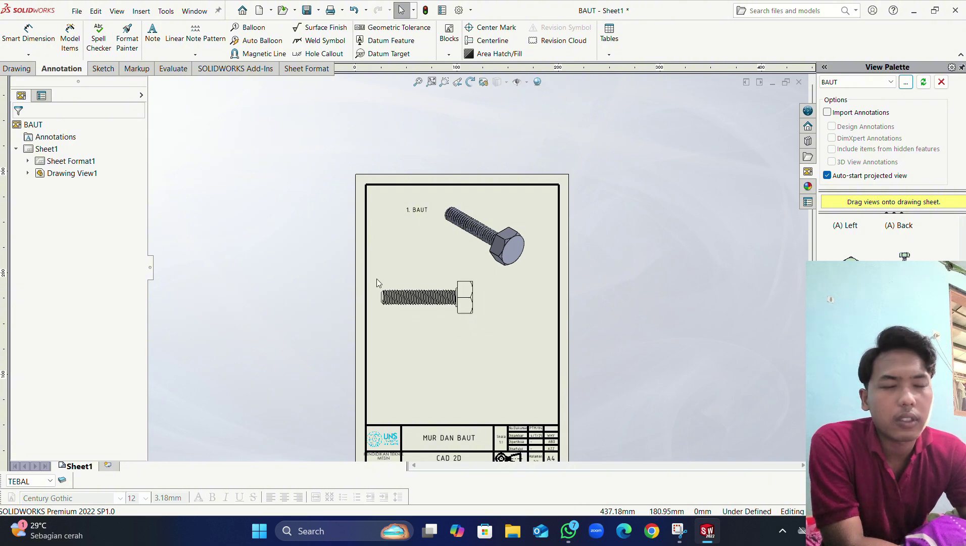
pyautogui.scroll(-3, 78, 276)
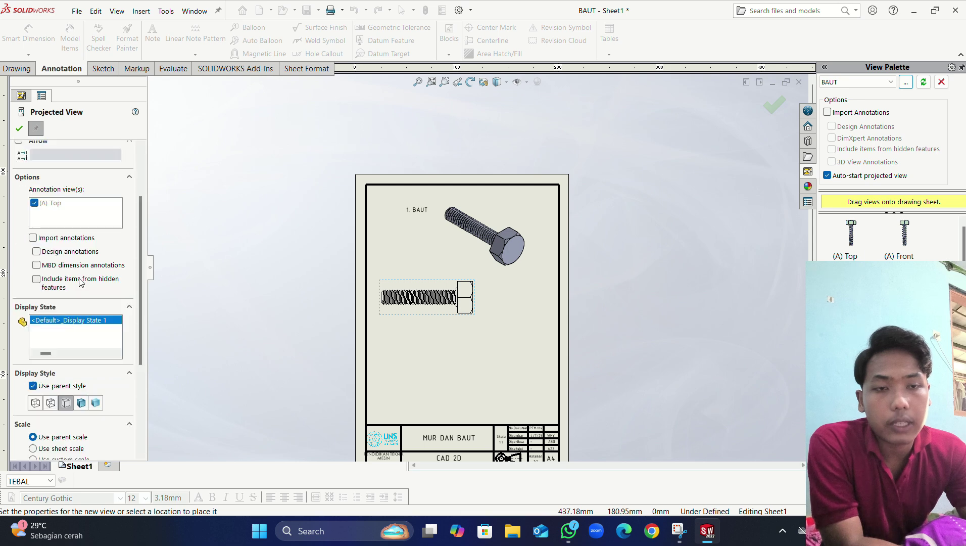
pyautogui.scroll(-5, 74, 412)
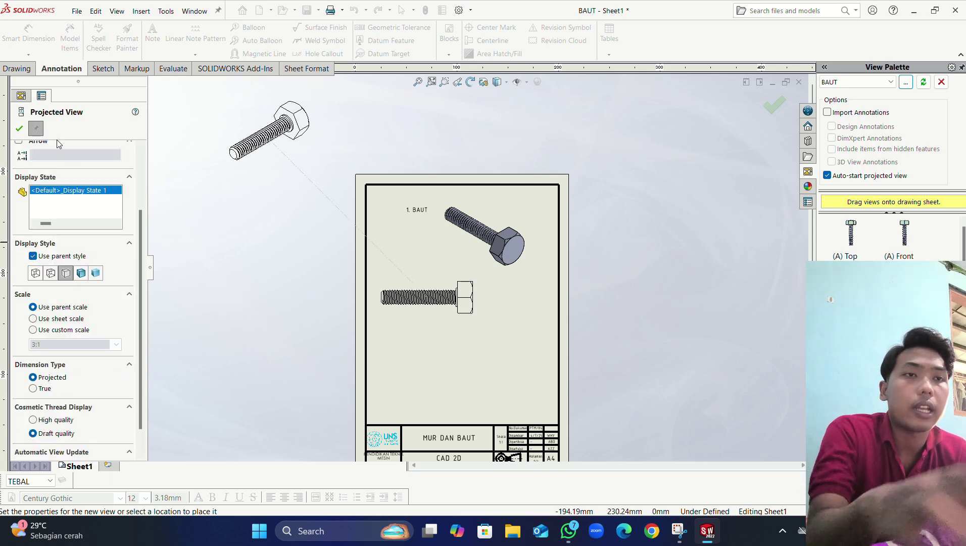
pyautogui.press('Escape')
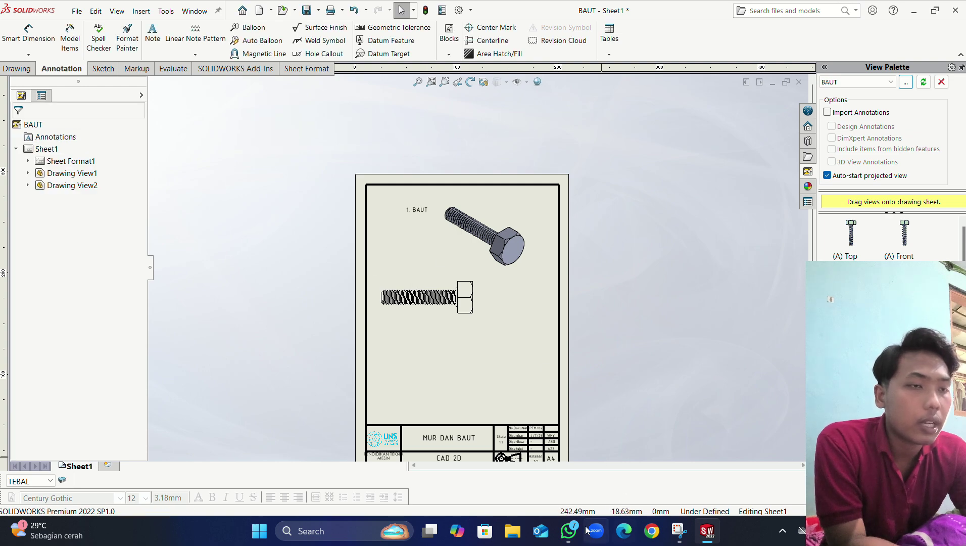
# Step: Recheck the WhatsApp jobsheet and dimension the bolt's length from the threaded end to the head's underside, placing it above the side view
pyautogui.click(569, 531)
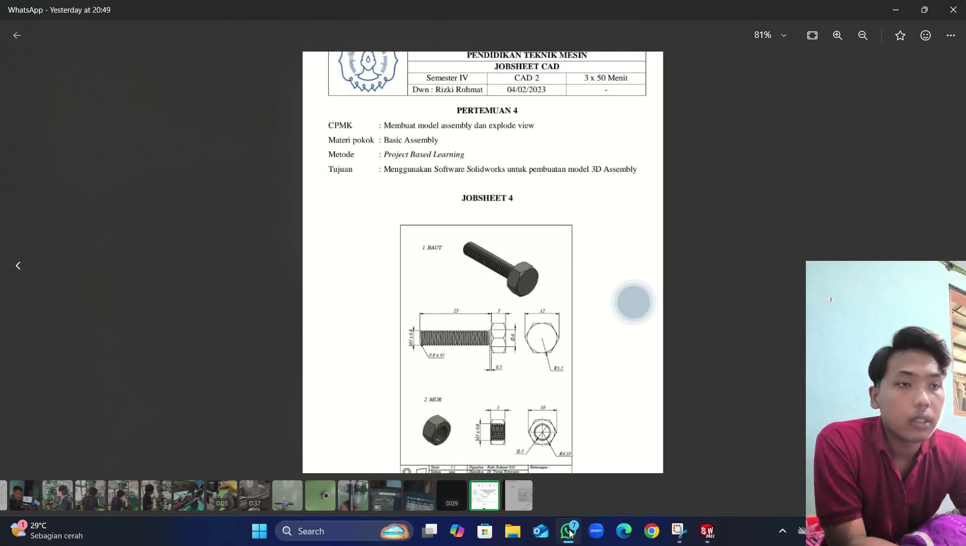
pyautogui.click(569, 530)
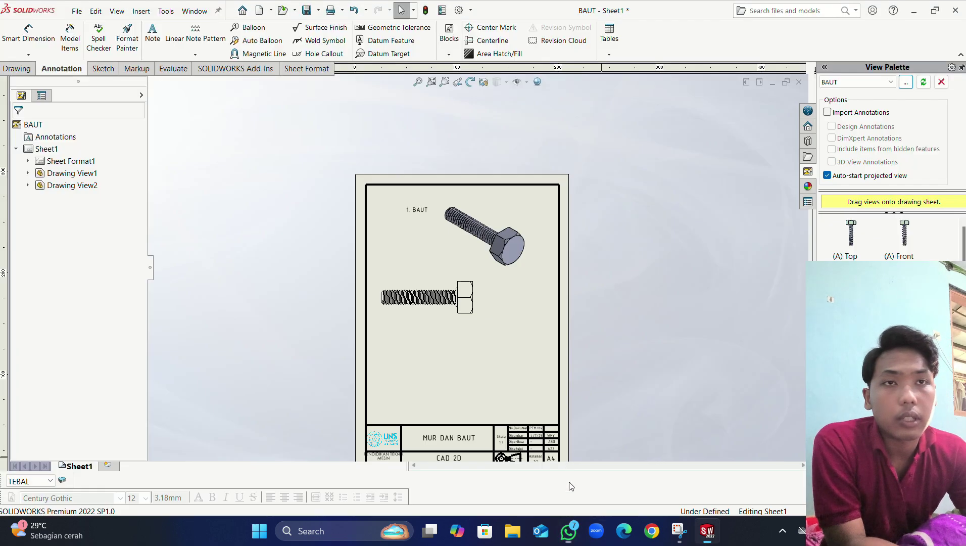
pyautogui.click(44, 40)
pyautogui.scroll(-5, 455, 303)
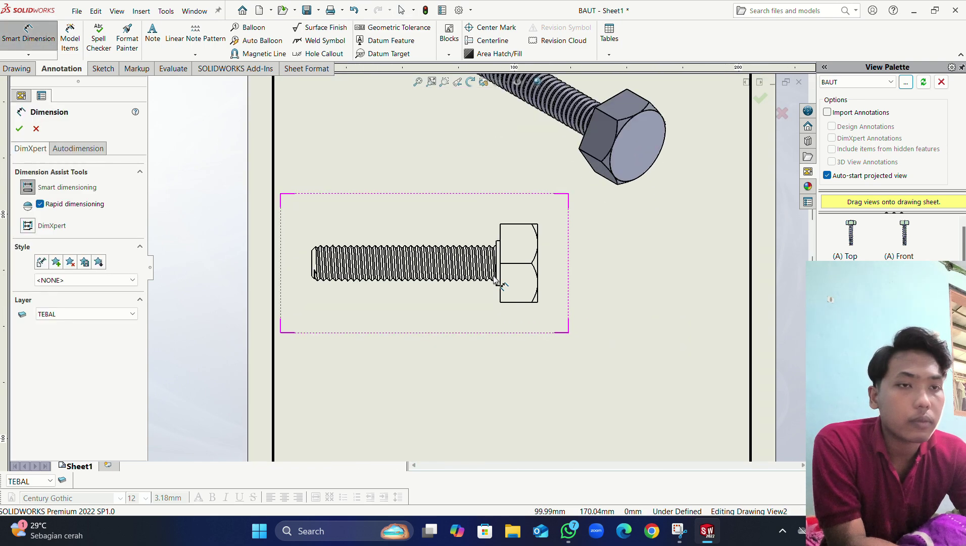
pyautogui.scroll(-3, 412, 242)
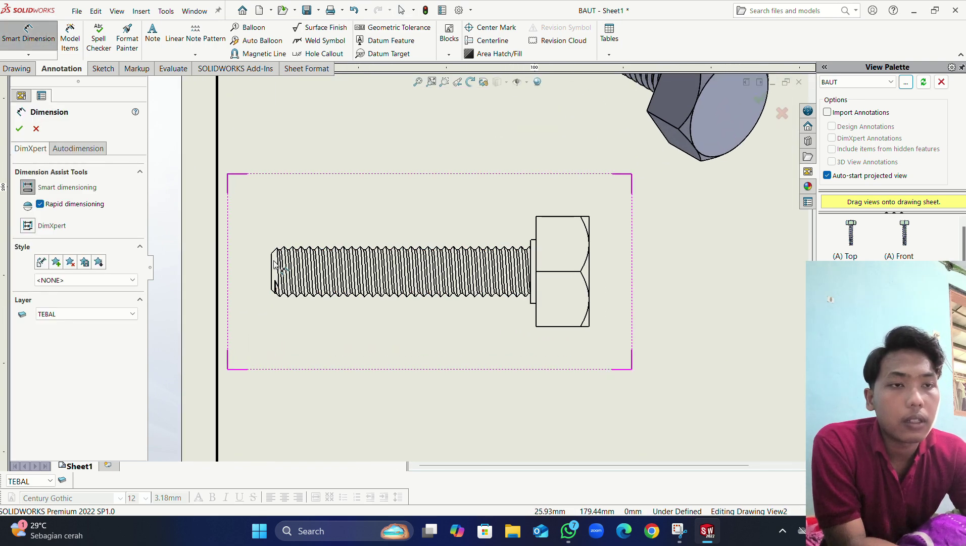
pyautogui.click(272, 272)
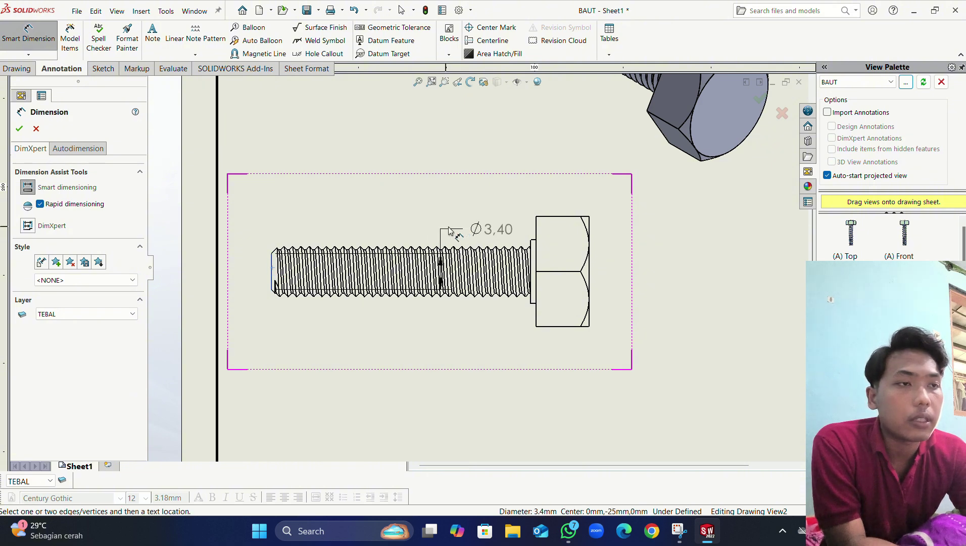
pyautogui.click(539, 234)
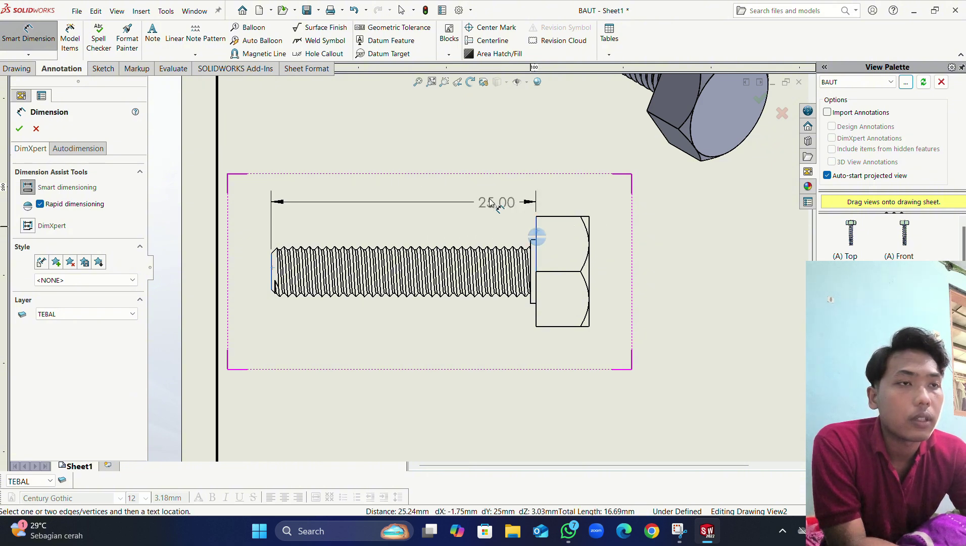
pyautogui.click(403, 177)
# Step: Dimension the thickness of the bolt head in the side view, aligned with the bolt length dimension above it
pyautogui.scroll(-3, 551, 251)
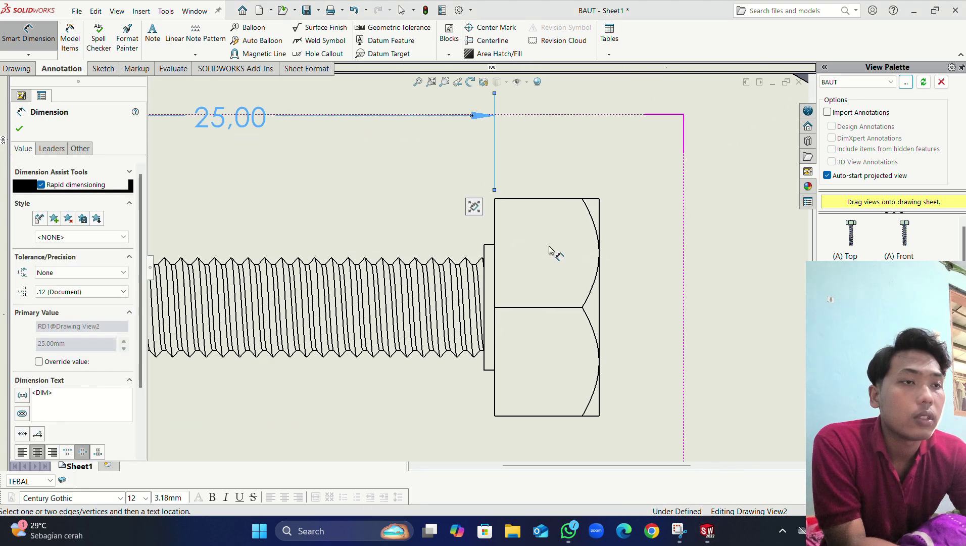
pyautogui.click(495, 218)
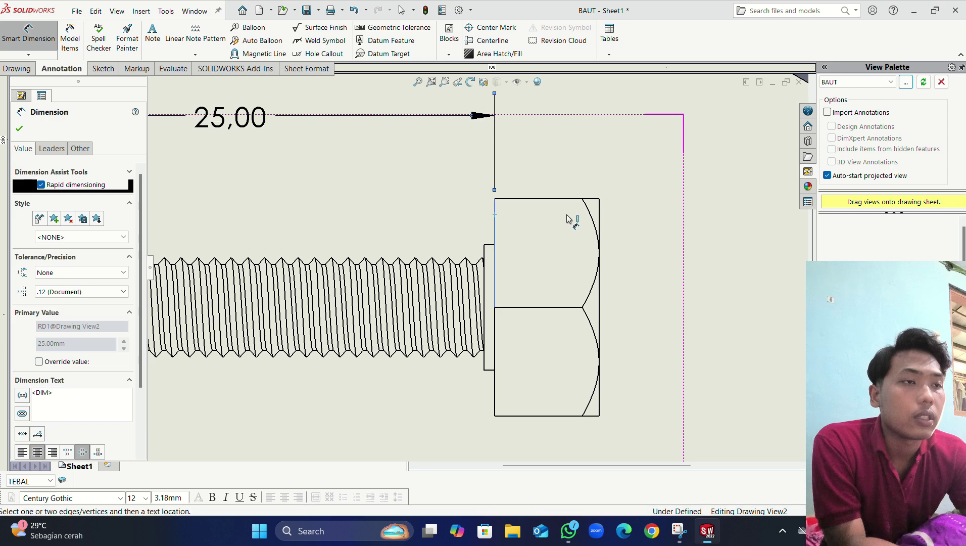
pyautogui.click(600, 207)
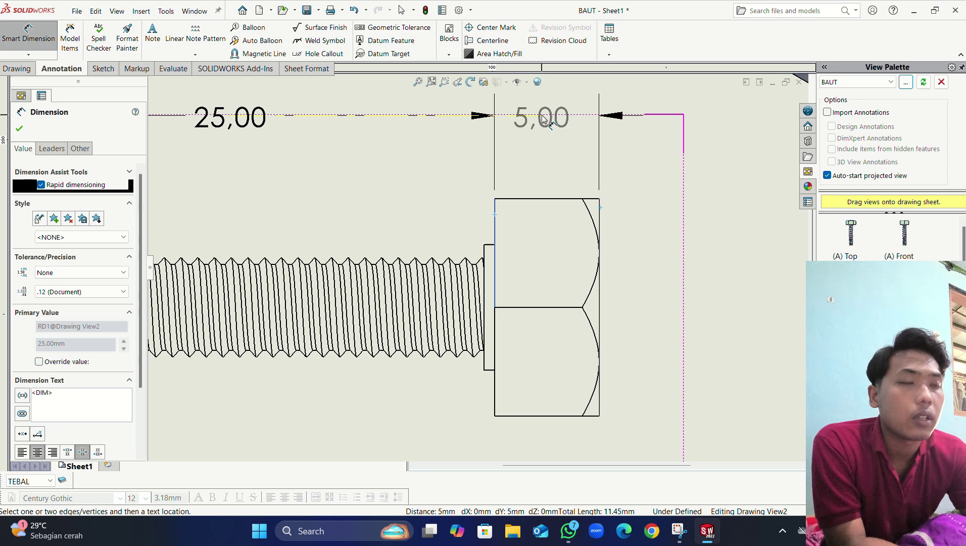
pyautogui.click(547, 121)
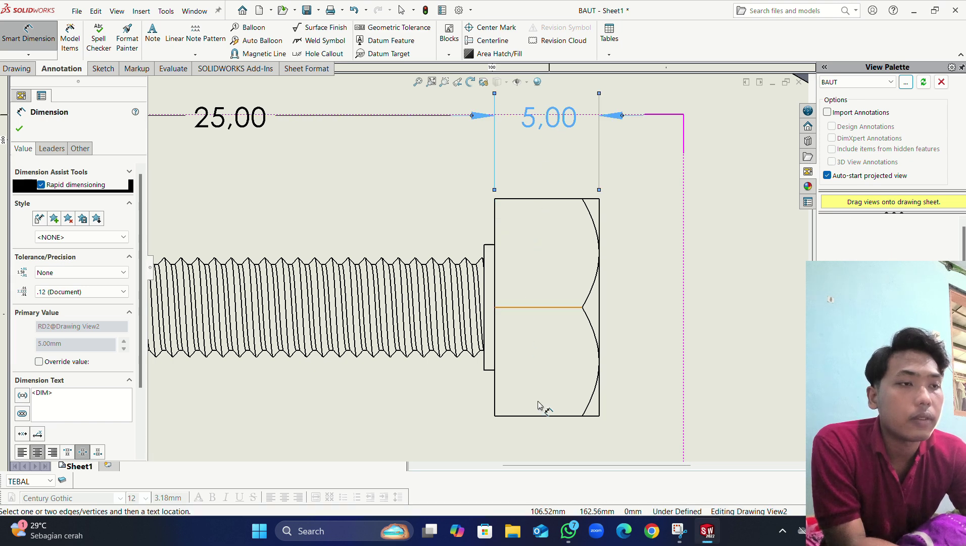
# Step: Dimension the thickness of the thin collar under the bolt head, placing it below the side view
pyautogui.scroll(3, 535, 405)
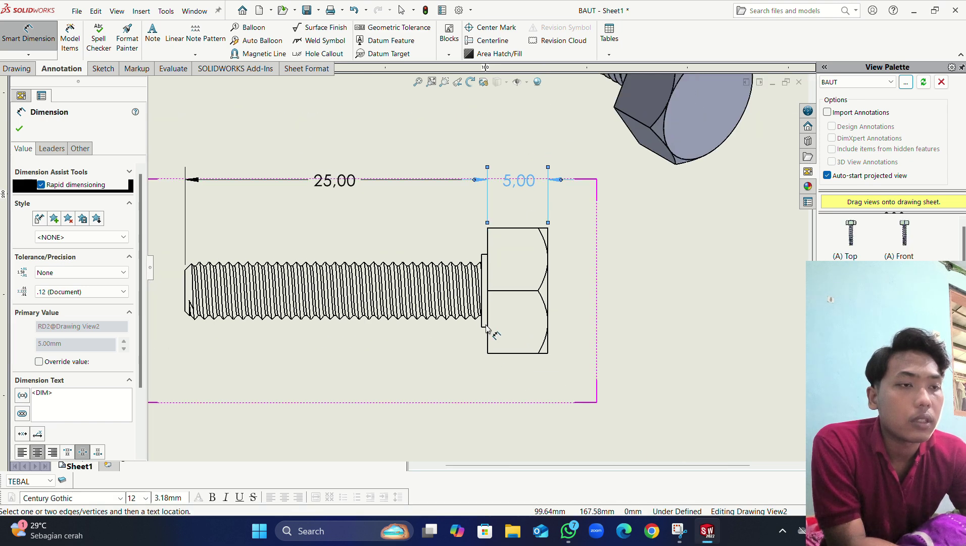
pyautogui.scroll(-2, 486, 327)
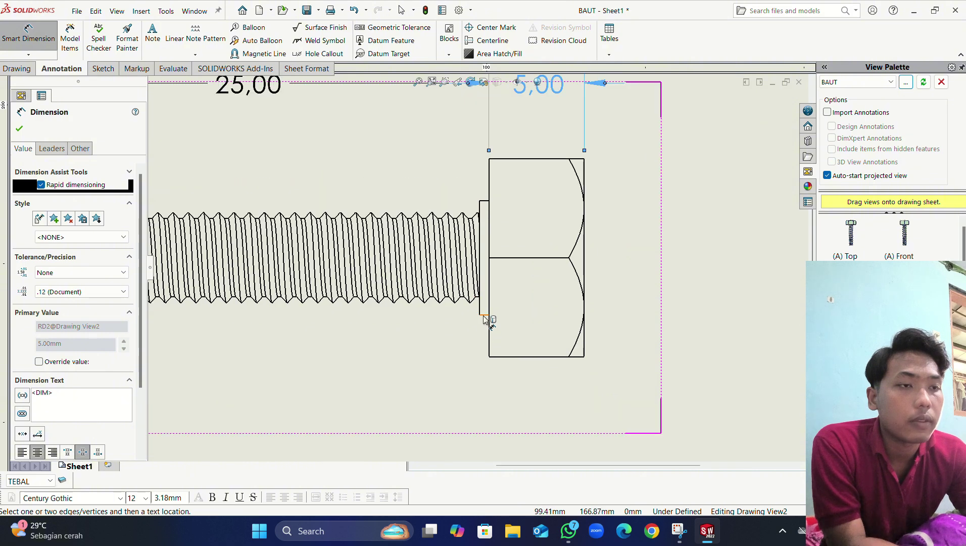
pyautogui.click(485, 315)
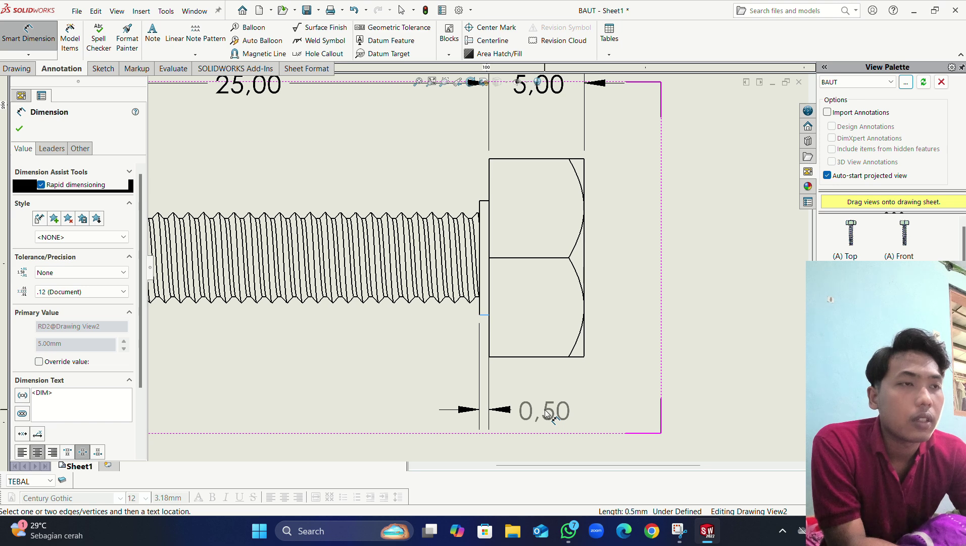
pyautogui.click(545, 412)
pyautogui.scroll(2, 591, 374)
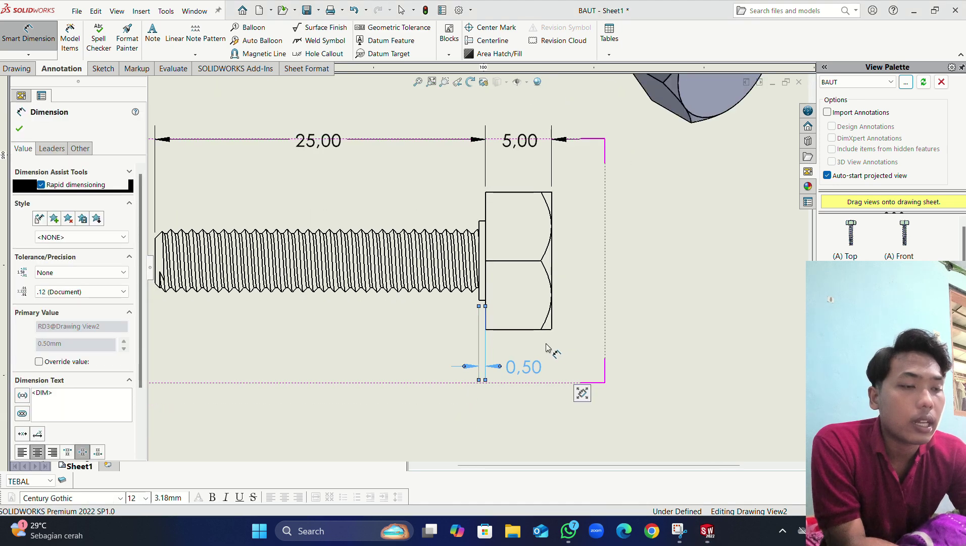
# Step: Check the WhatsApp jobsheet and dimension the diameter of the collar under the bolt head, placing it beyond the head in the side view
pyautogui.click(572, 530)
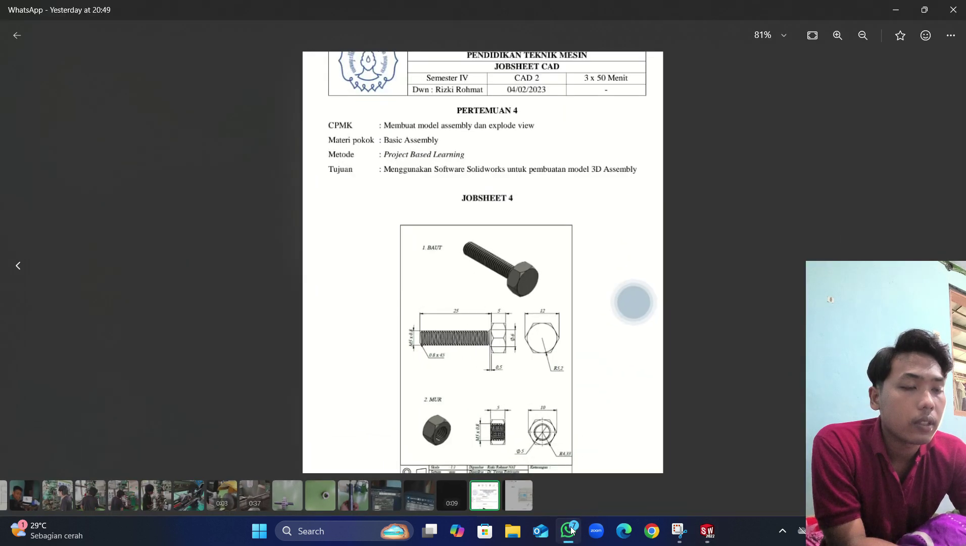
pyautogui.click(571, 529)
pyautogui.scroll(-2, 522, 306)
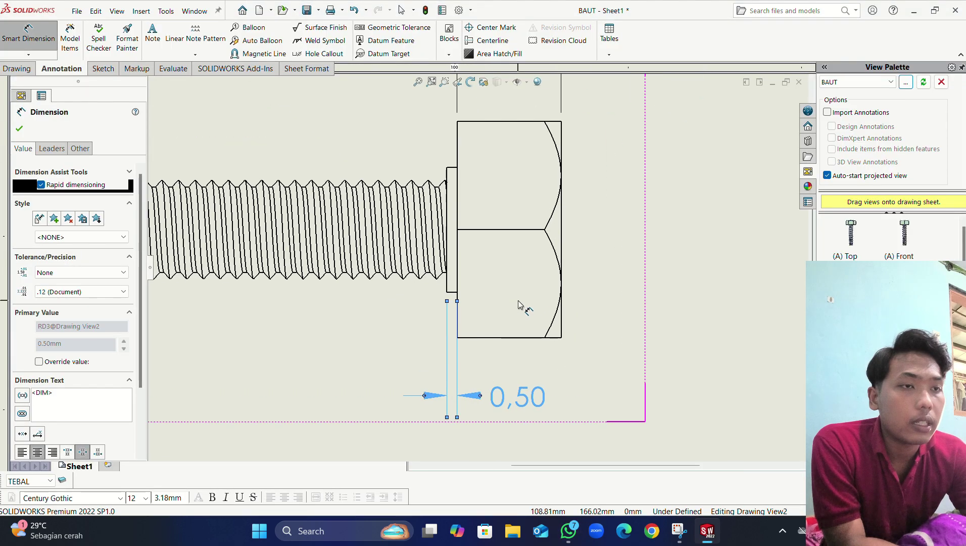
pyautogui.scroll(-2, 465, 237)
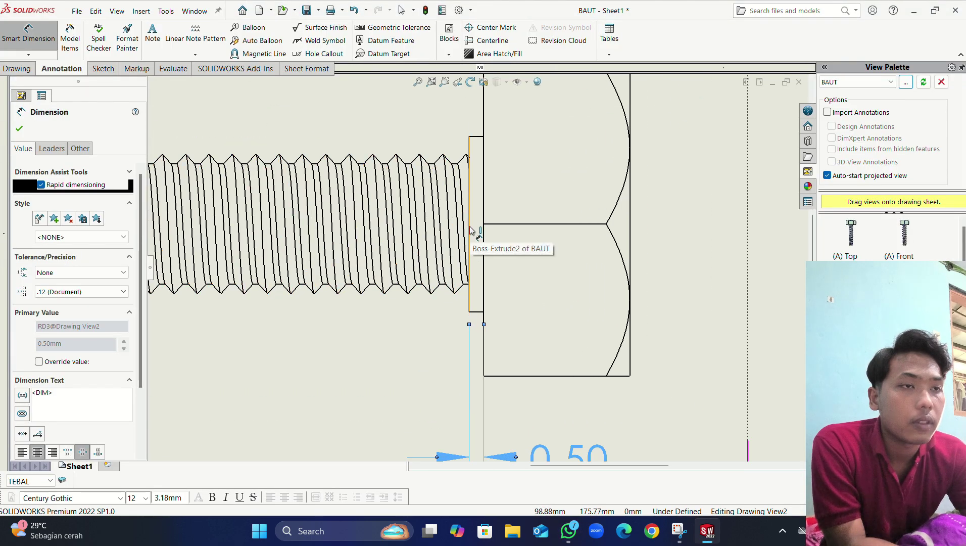
pyautogui.click(470, 230)
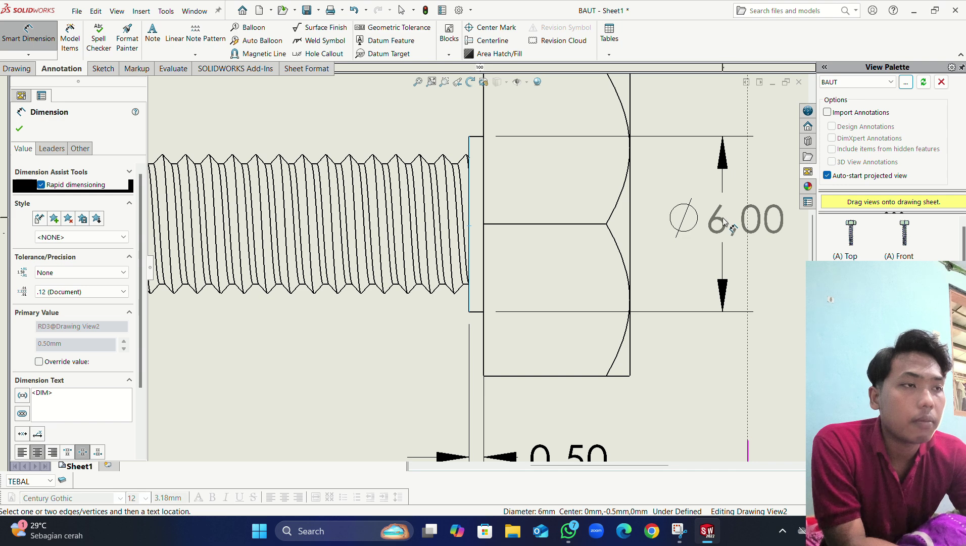
pyautogui.click(706, 220)
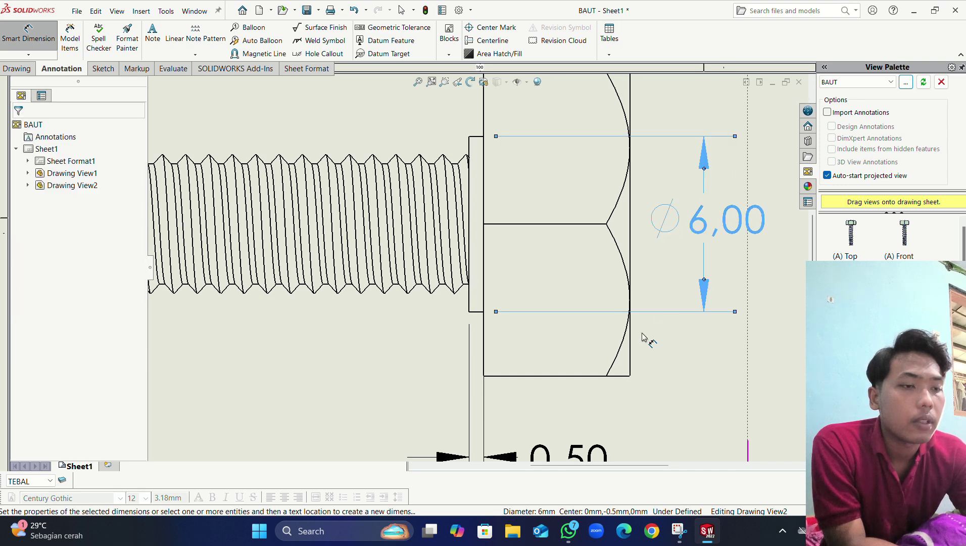
# Step: Examine the bolt views in the WhatsApp jobsheet up close and dimension the shank's thread diameter, placing it beside the threaded end
pyautogui.click(570, 529)
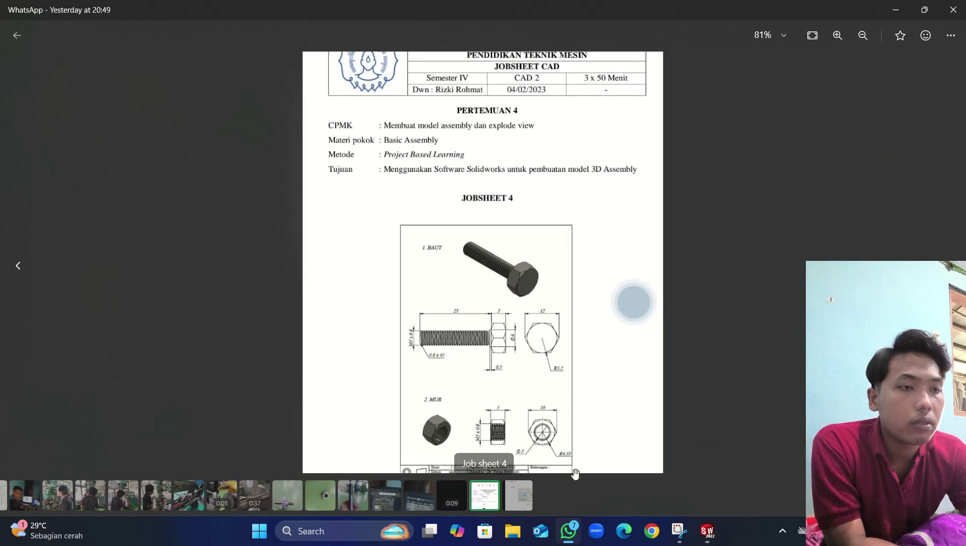
pyautogui.scroll(5, 465, 429)
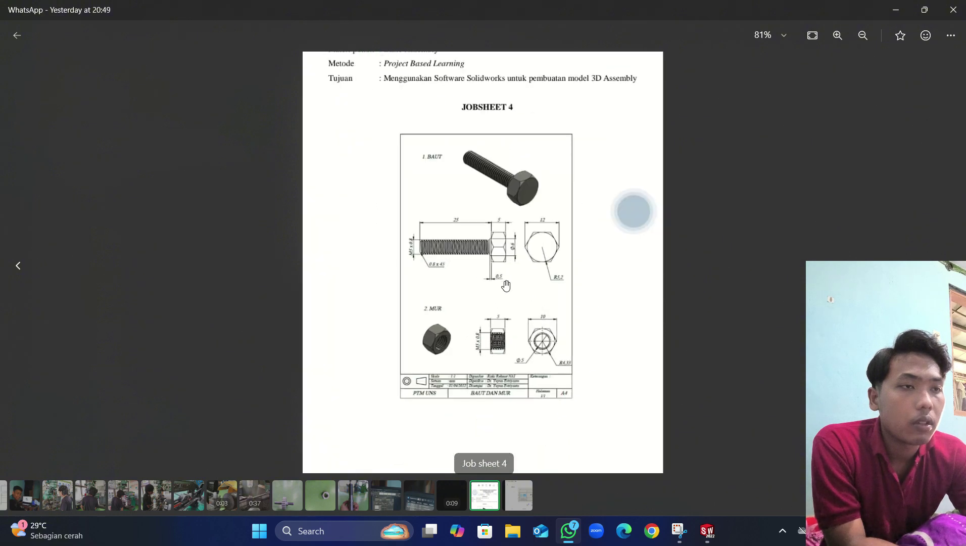
pyautogui.scroll(4, 373, 242)
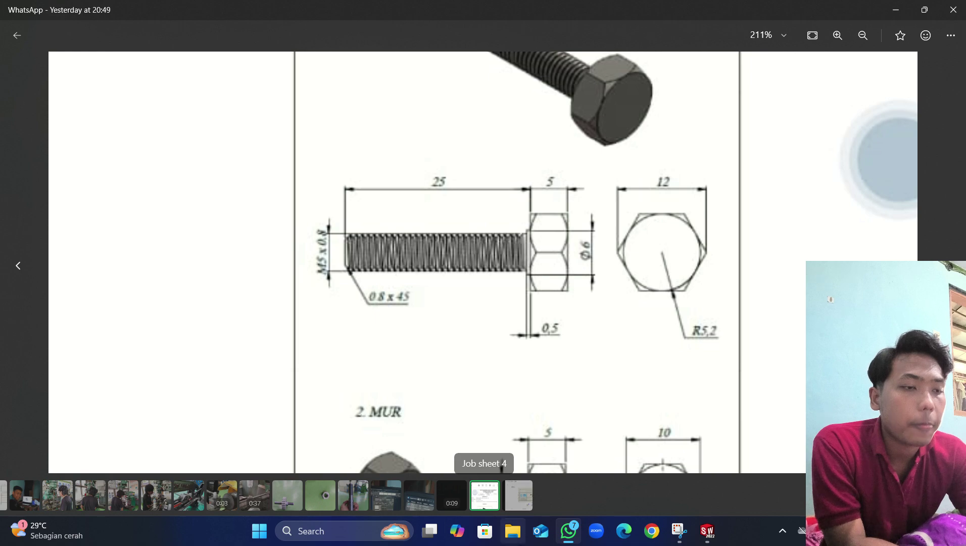
pyautogui.click(569, 530)
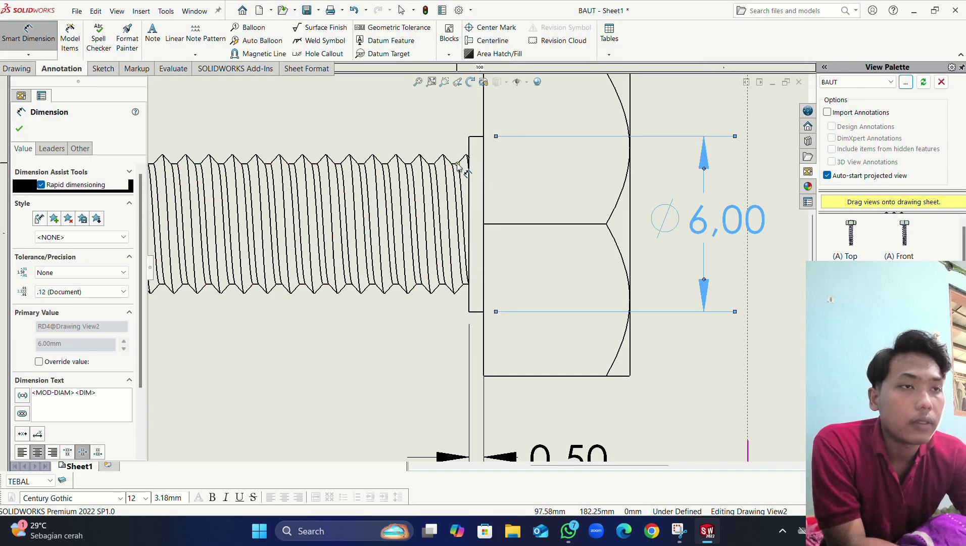
pyautogui.scroll(-3, 457, 168)
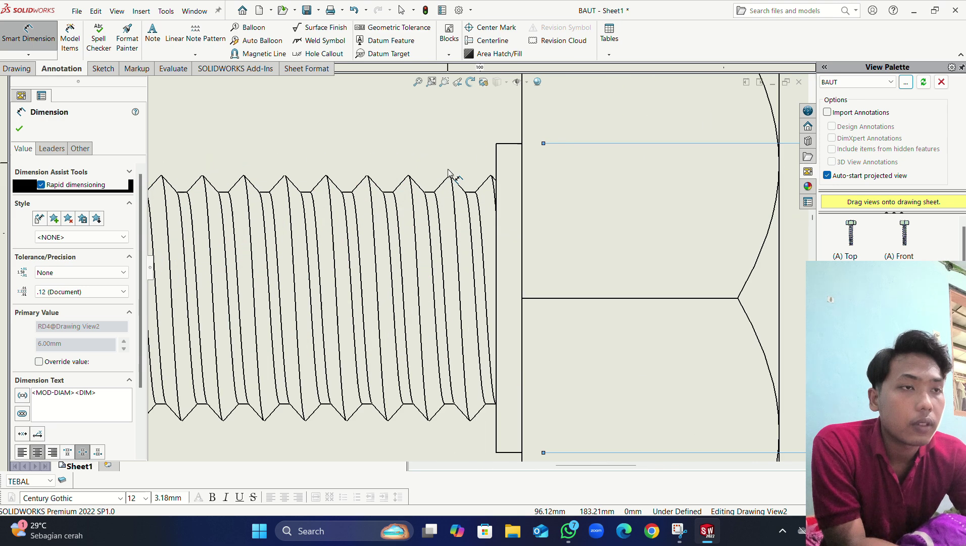
pyautogui.click(470, 193)
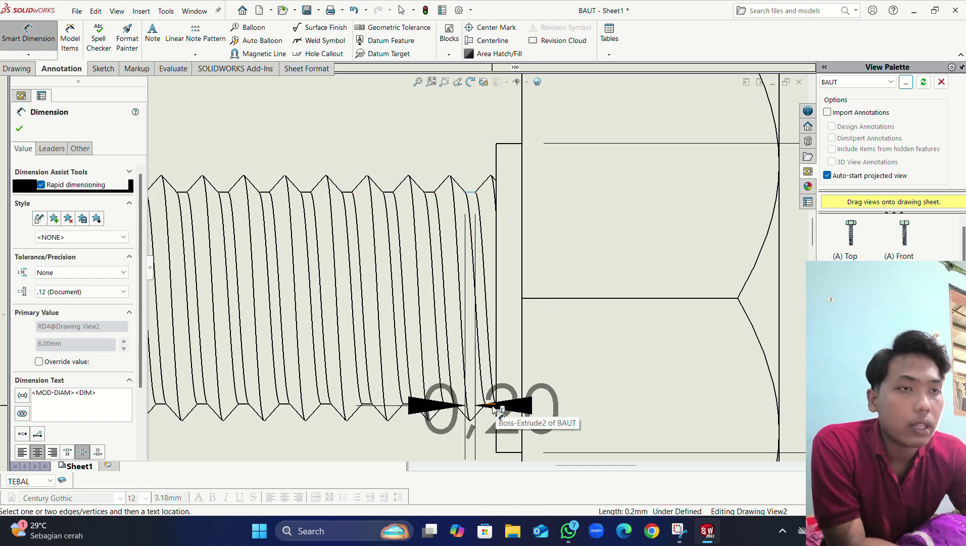
pyautogui.scroll(8, 495, 408)
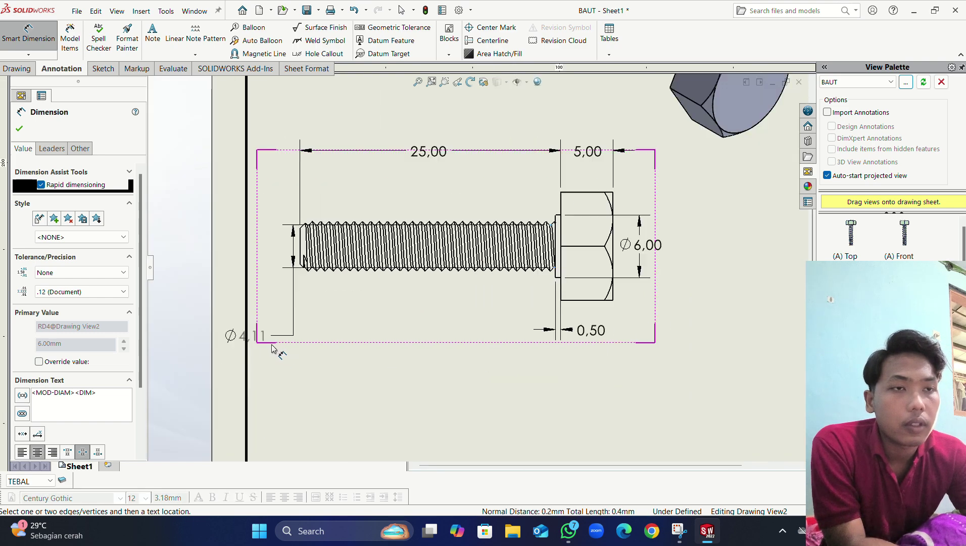
pyautogui.scroll(-1, 273, 348)
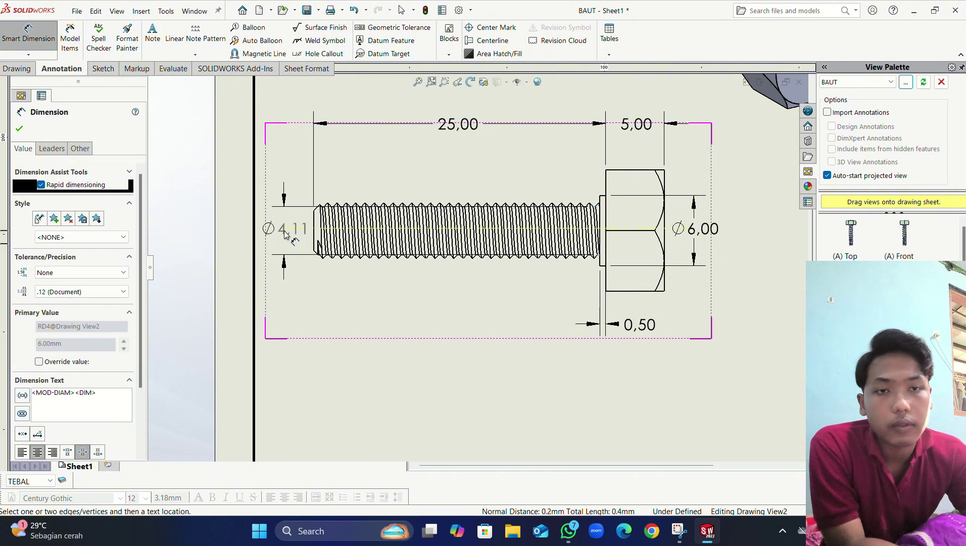
pyautogui.click(281, 234)
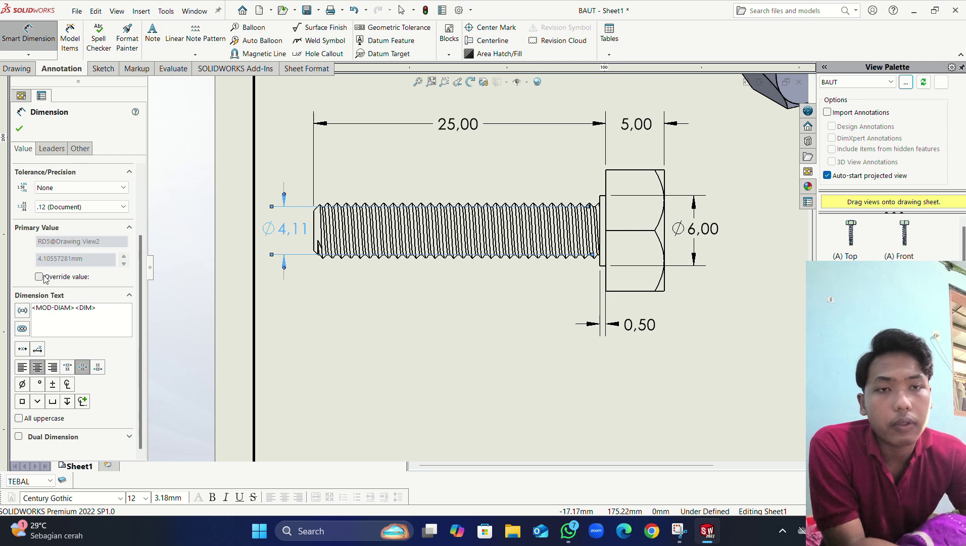
# Step: Enable the value override on the thread diameter dimension and replace its text with "M5 X 0.8", as in the jobsheet
pyautogui.click(40, 277)
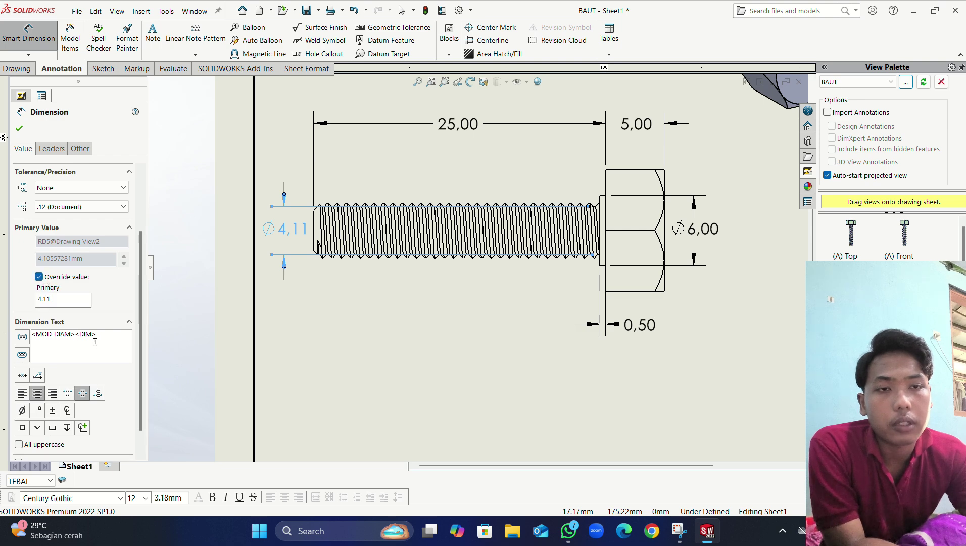
pyautogui.moveTo(95, 332); pyautogui.dragTo(38, 322)
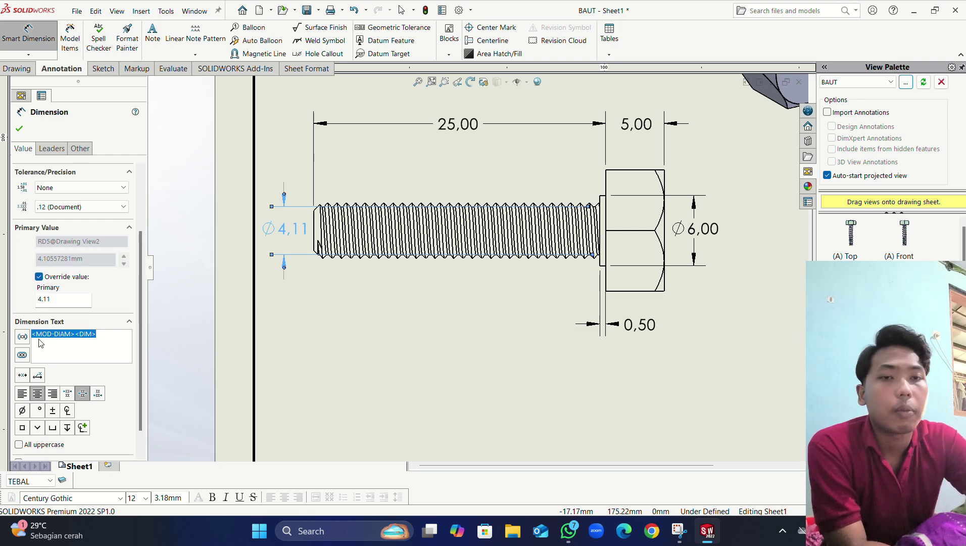
pyautogui.click(41, 343)
pyautogui.hotkey('ctrl', 'a')
pyautogui.press('Delete')
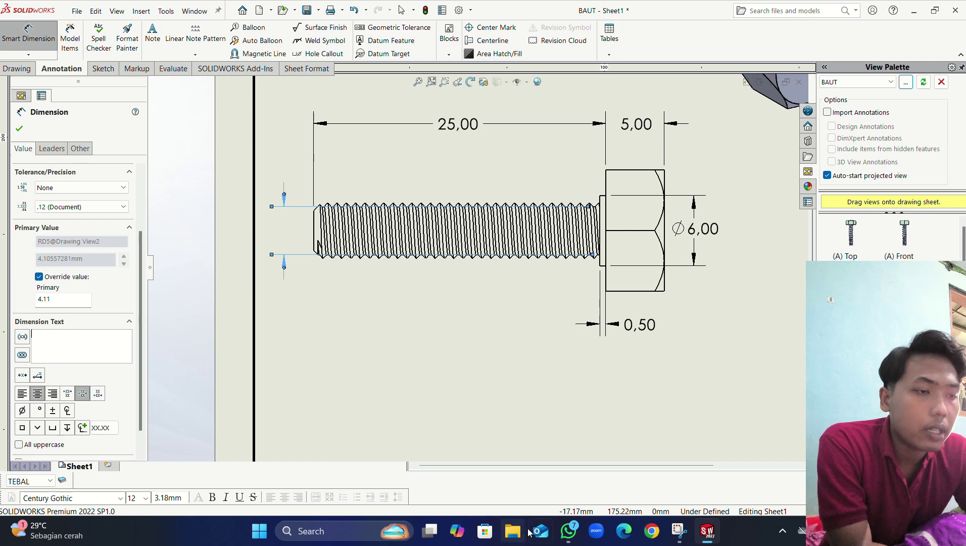
pyautogui.click(561, 535)
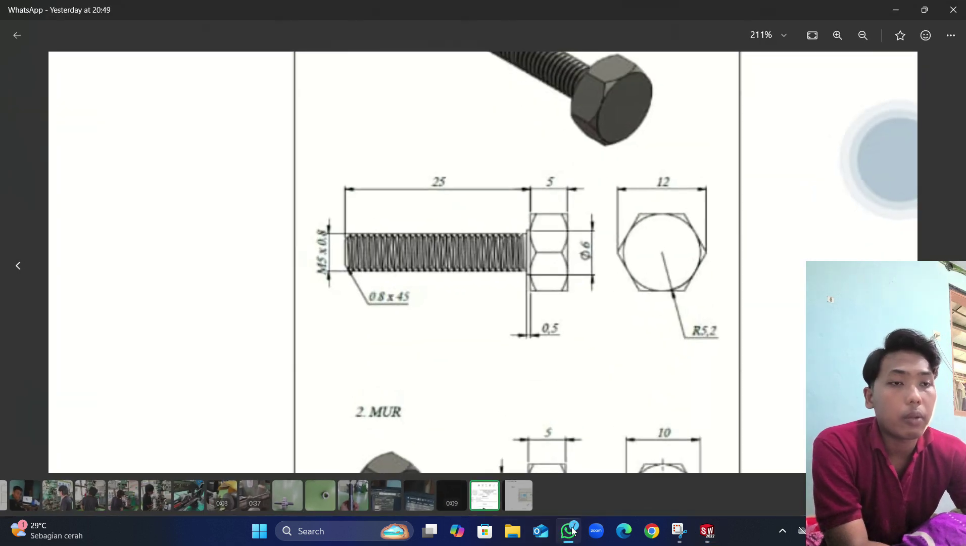
pyautogui.click(571, 530)
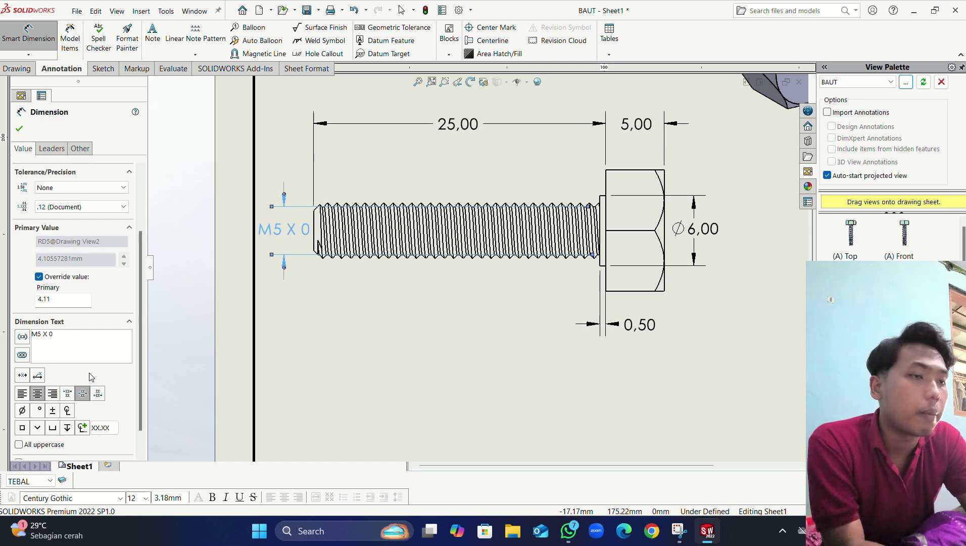
pyautogui.write('.8')
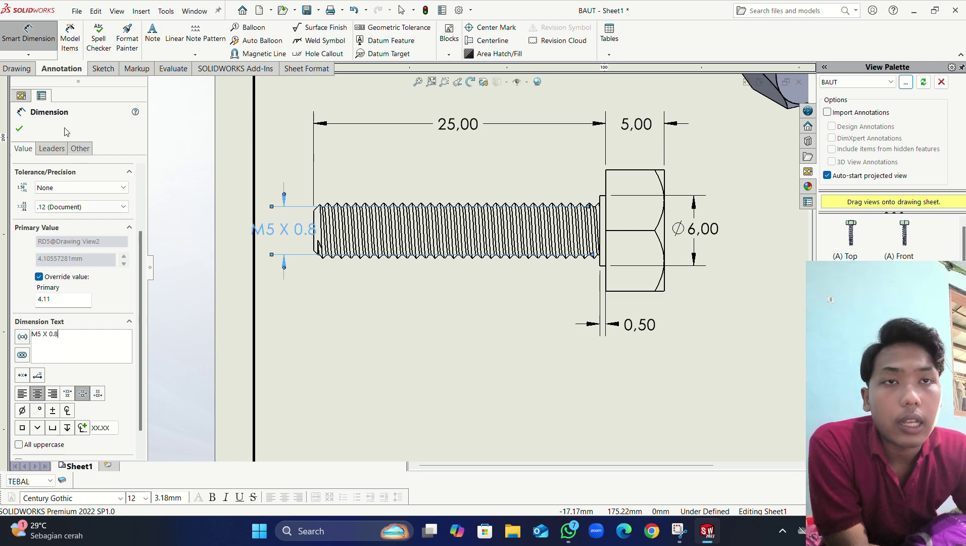
pyautogui.click(20, 129)
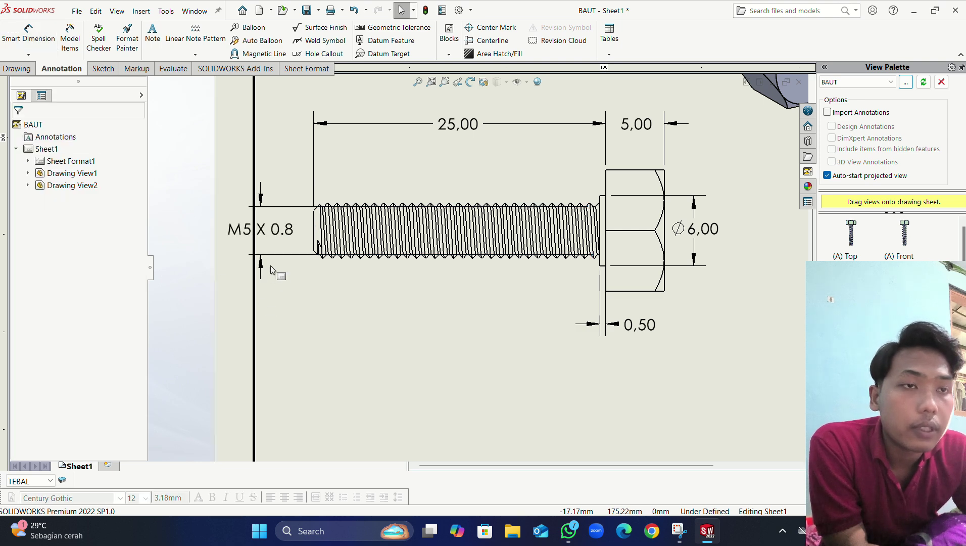
# Step: Move the M5 X 0.8 dimension closer to the threaded end and shift the bolt's side view slightly away from the sheet border
pyautogui.moveTo(276, 237)
pyautogui.mouseDown()
pyautogui.moveTo(299, 238)
pyautogui.moveTo(288, 238)
pyautogui.mouseUp()
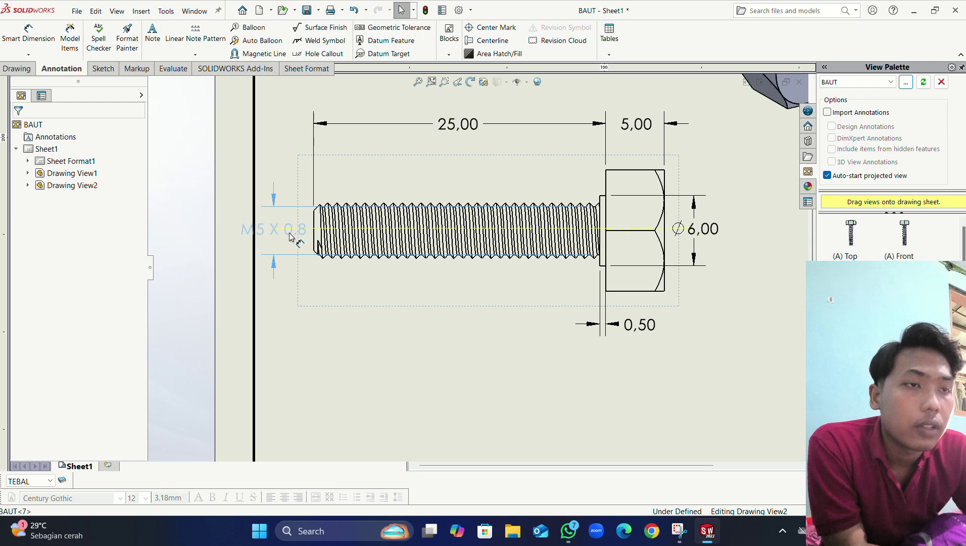
pyautogui.click(420, 405)
pyautogui.scroll(3, 480, 265)
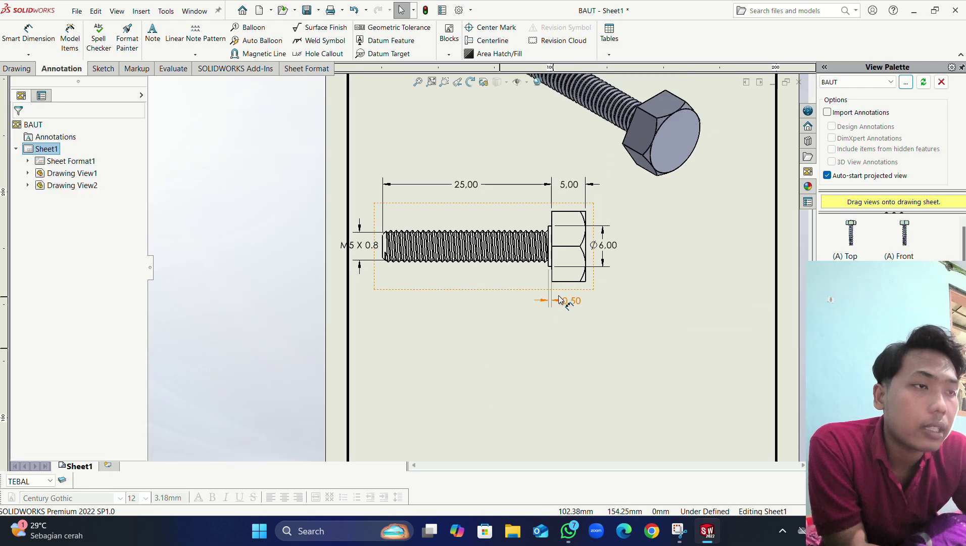
pyautogui.moveTo(595, 291); pyautogui.dragTo(609, 290)
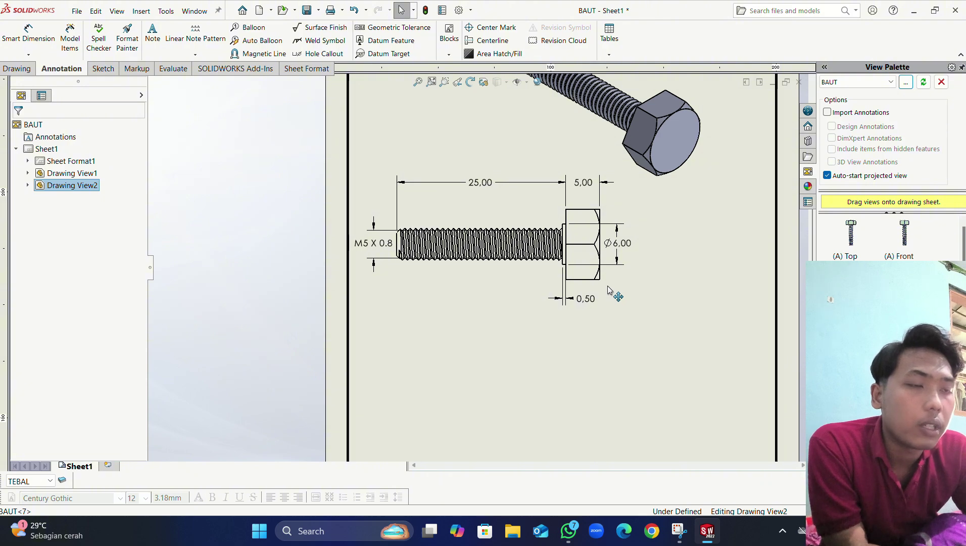
pyautogui.click(552, 365)
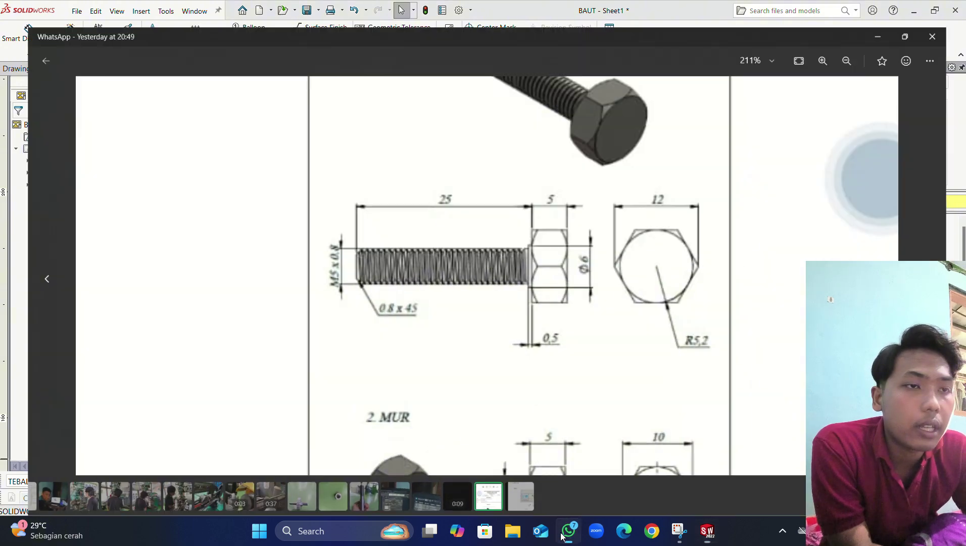
# Step: Check the WhatsApp jobsheet and place a note below the shank with a left-side bent leader attached to the chamfer at the threaded end
pyautogui.click(565, 528)
pyautogui.click(563, 522)
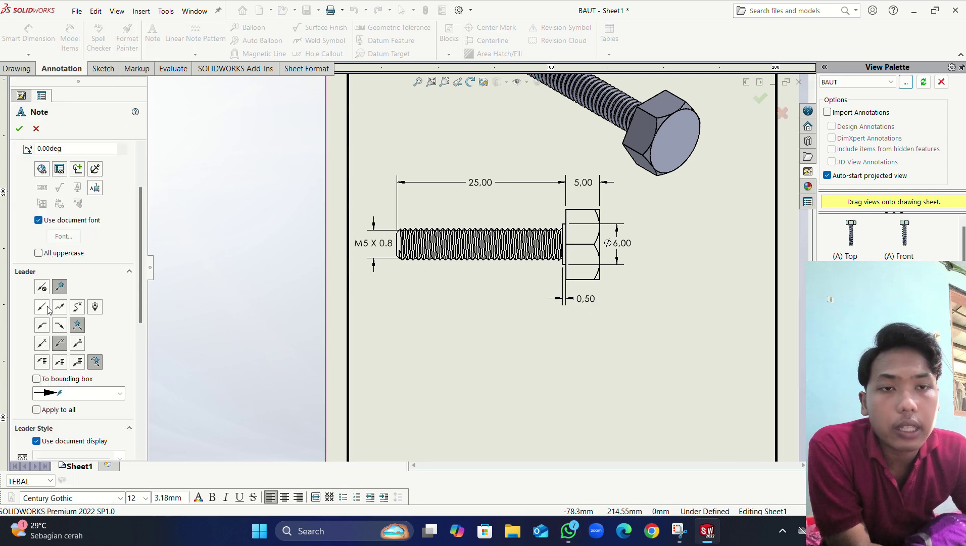
pyautogui.click(42, 325)
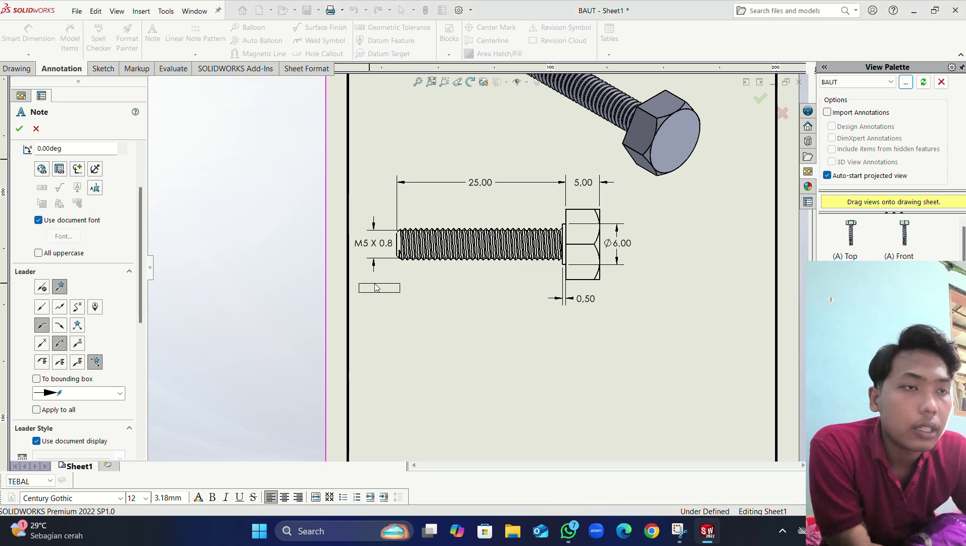
pyautogui.scroll(-10, 396, 278)
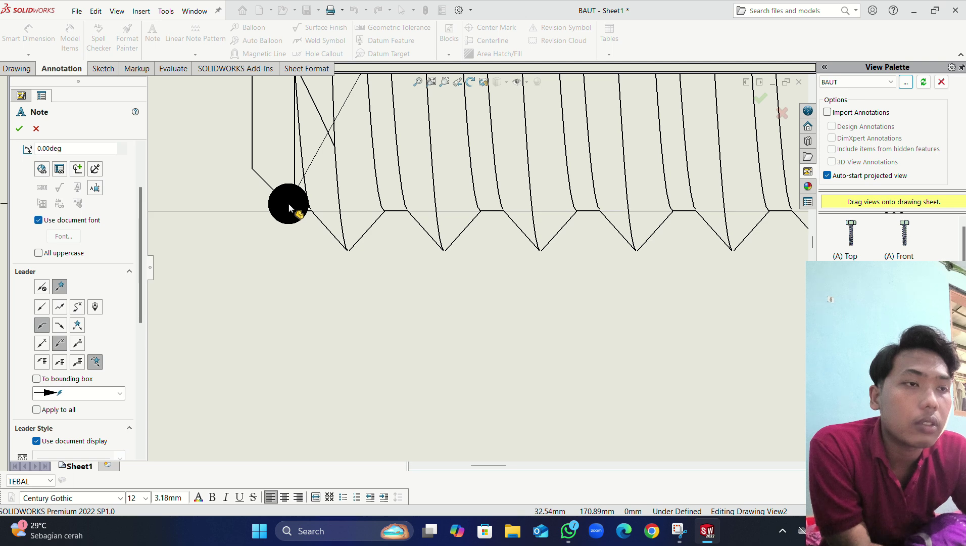
pyautogui.click(289, 203)
pyautogui.scroll(5, 541, 310)
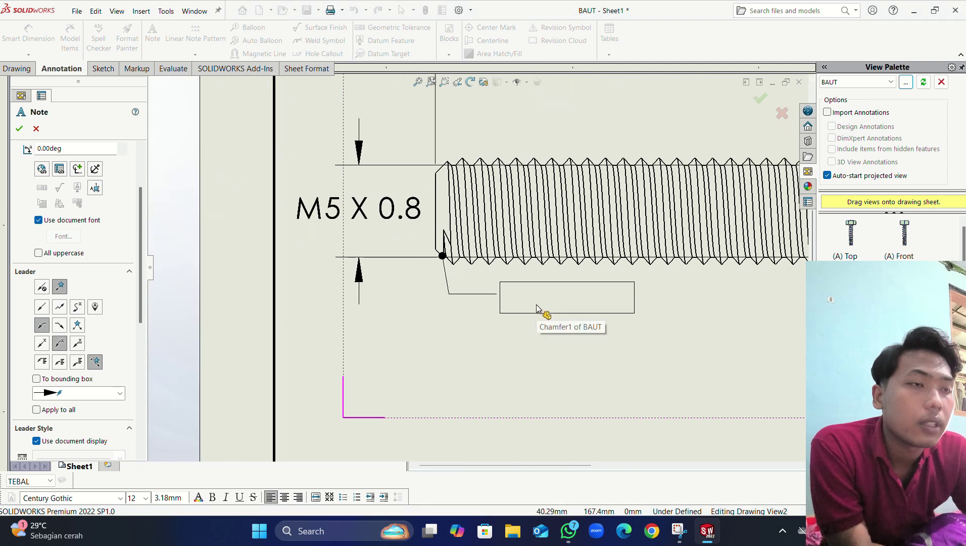
pyautogui.click(576, 315)
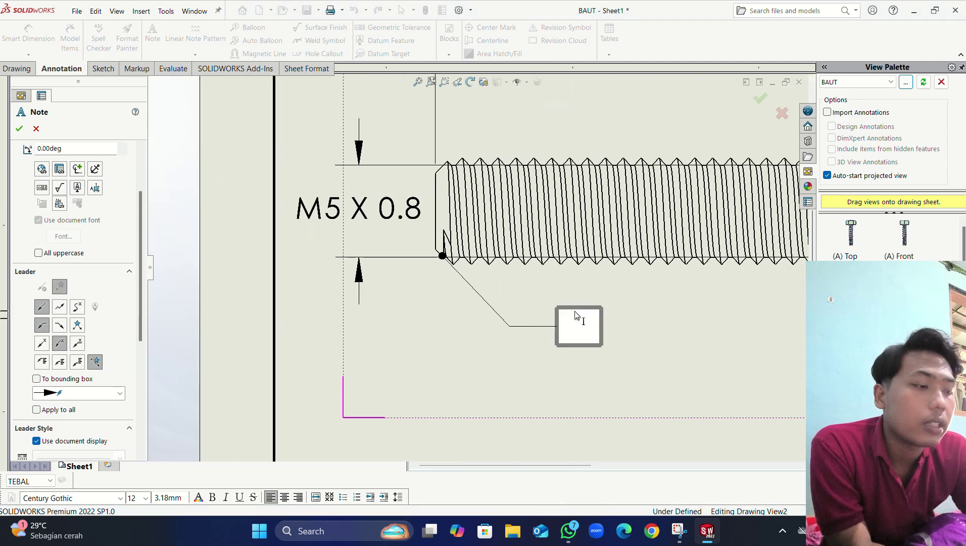
# Step: Enter "0.8 x 45" as the chamfer note's text and finish the note
pyautogui.write('0.')
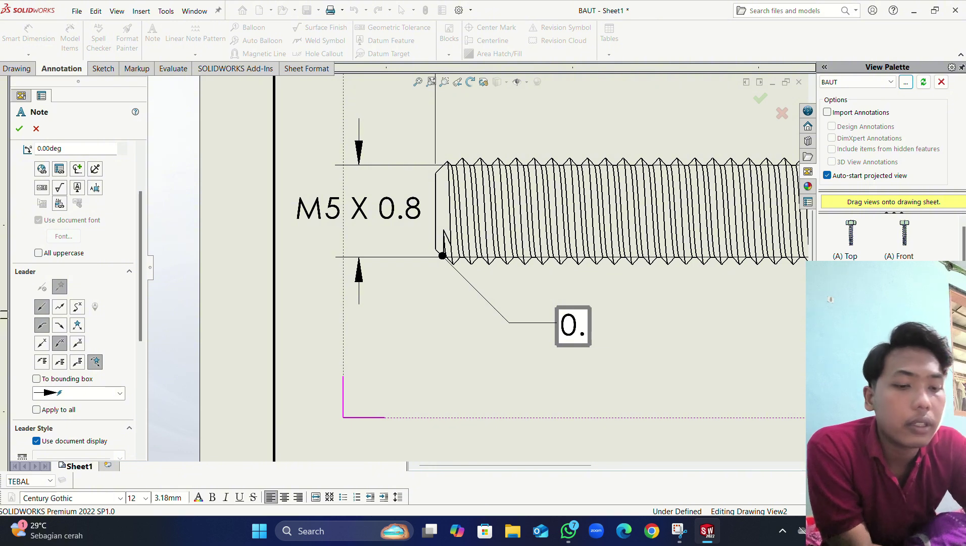
pyautogui.write('8 X')
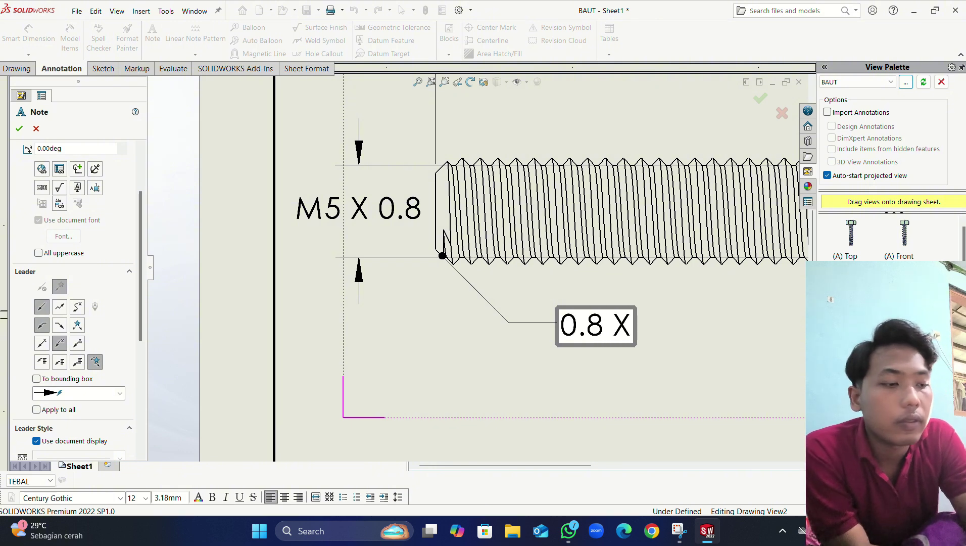
pyautogui.press('BackSpace')
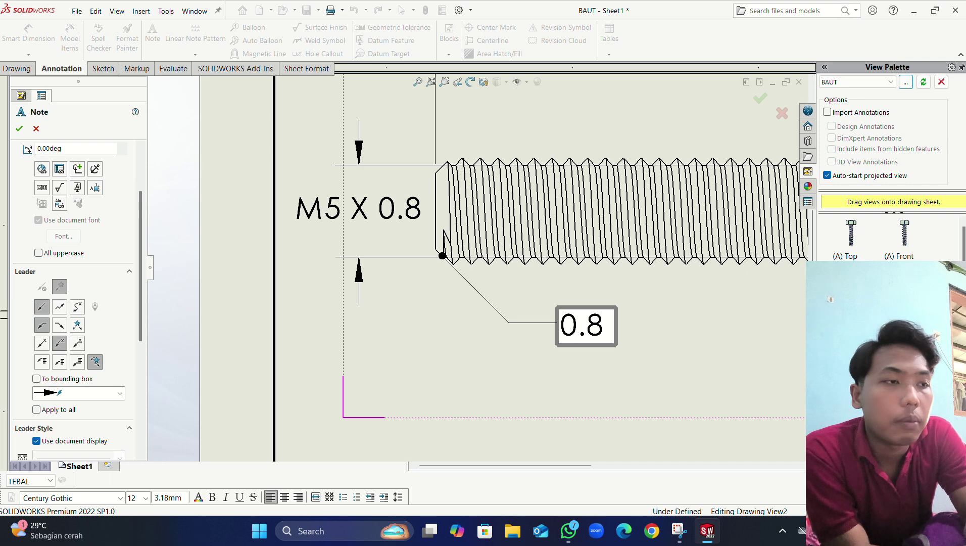
pyautogui.write('x 45')
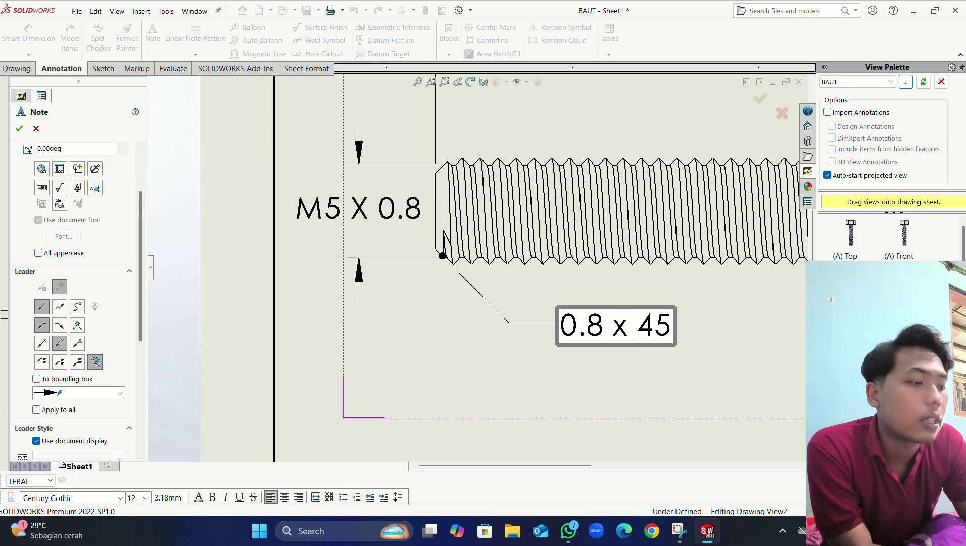
pyautogui.press('Return')
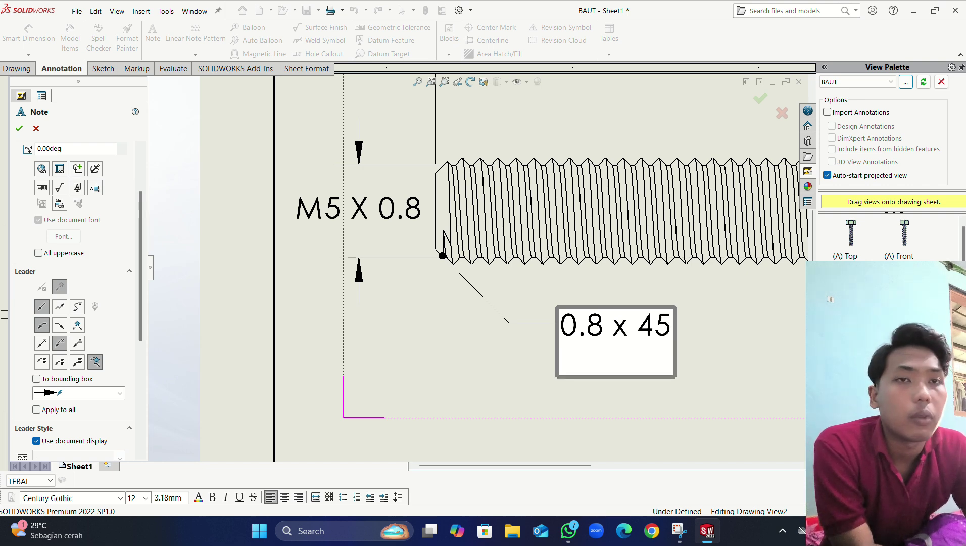
pyautogui.press('BackSpace')
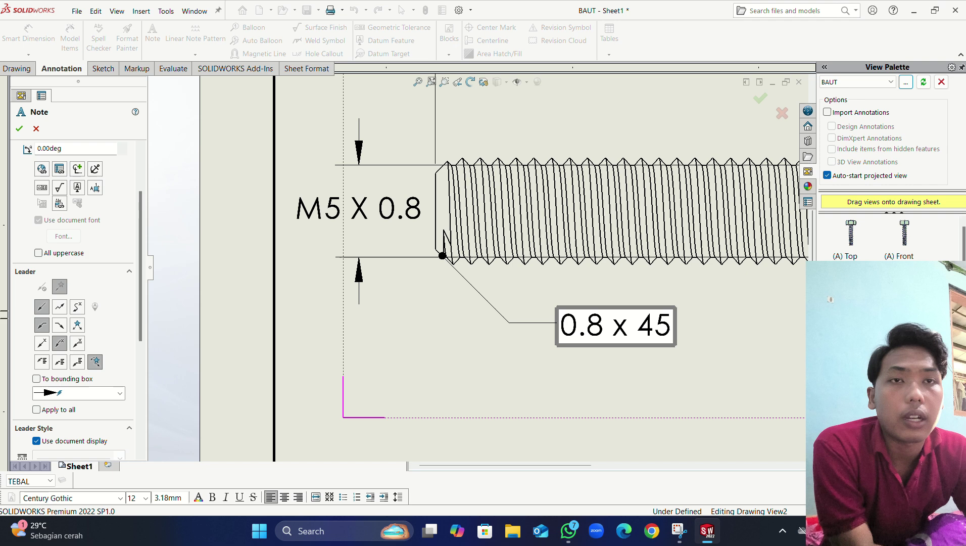
pyautogui.click(19, 129)
pyautogui.scroll(3, 667, 363)
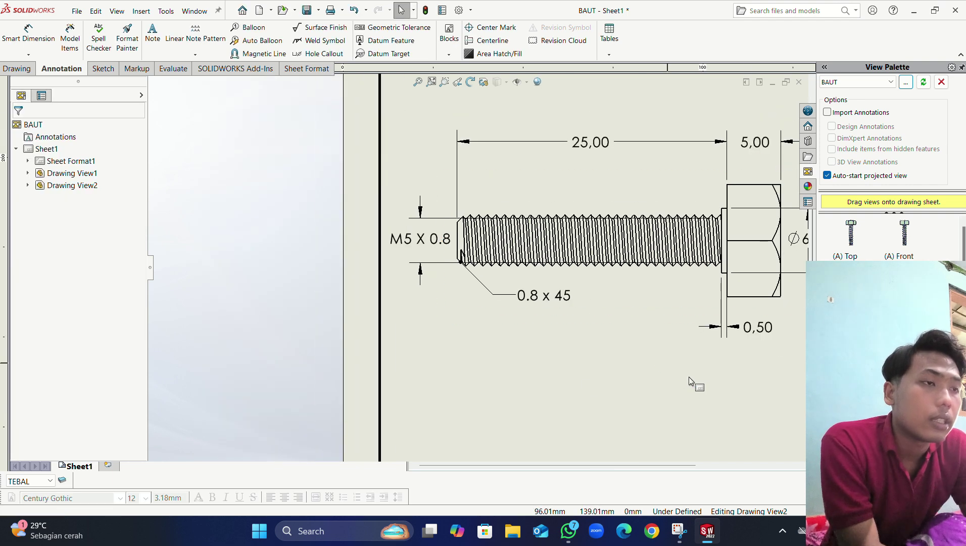
# Step: Project the bolt's side view to place a hexagonal end view of the head beside it, keeping the parent display style and scale
pyautogui.scroll(5, 689, 379)
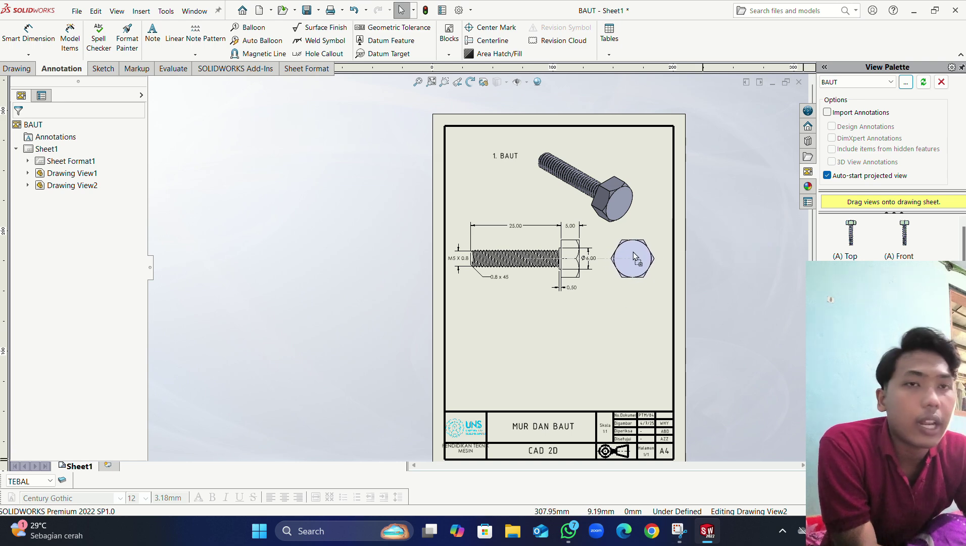
pyautogui.click(633, 251)
pyautogui.scroll(-3, 78, 331)
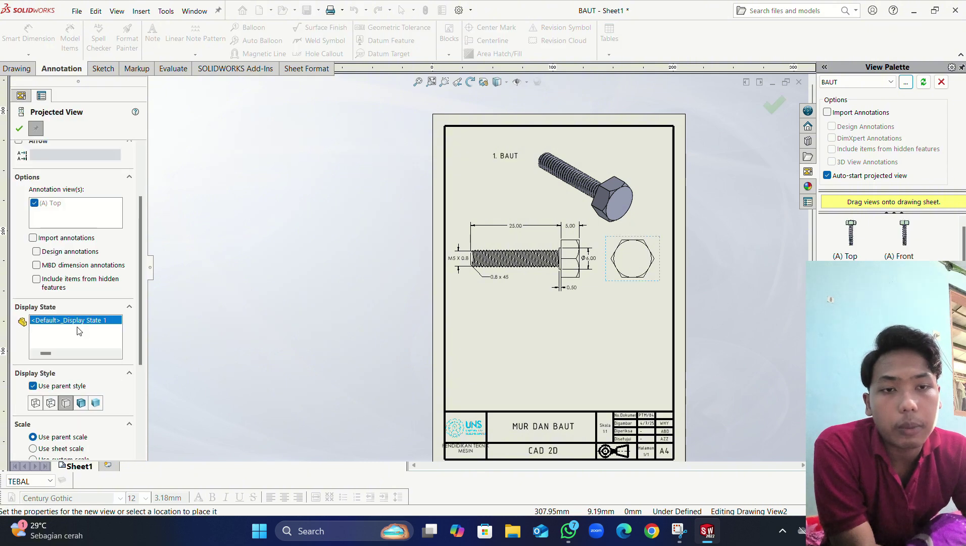
pyautogui.click(80, 321)
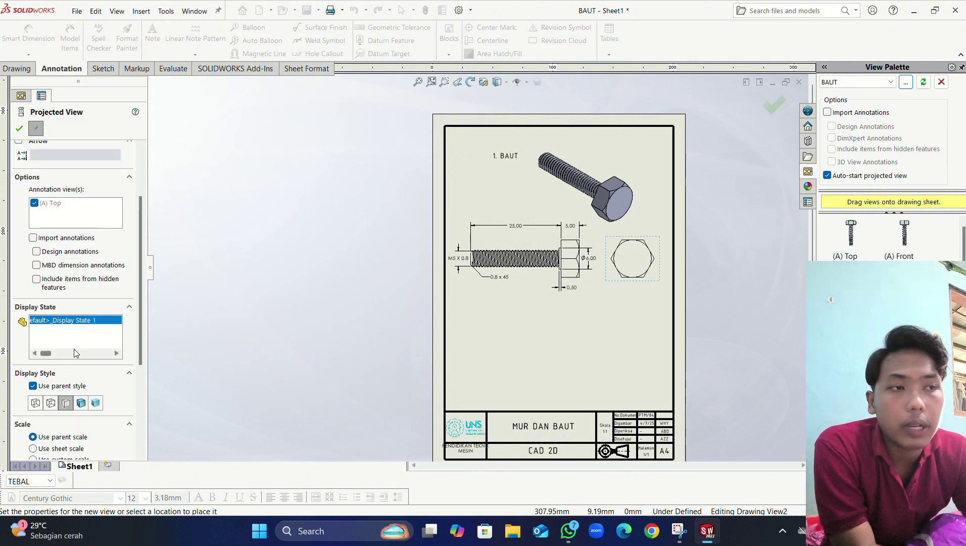
pyautogui.click(68, 334)
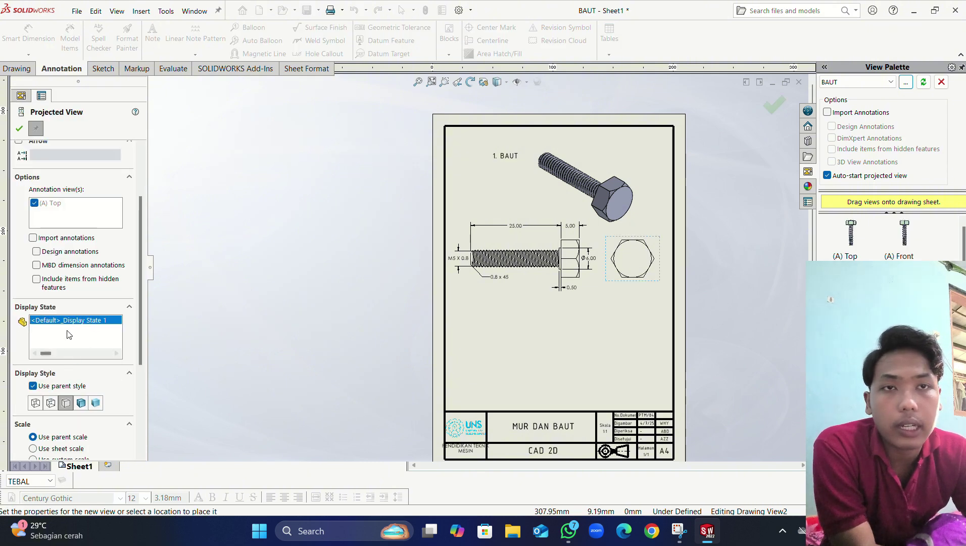
pyautogui.click(20, 129)
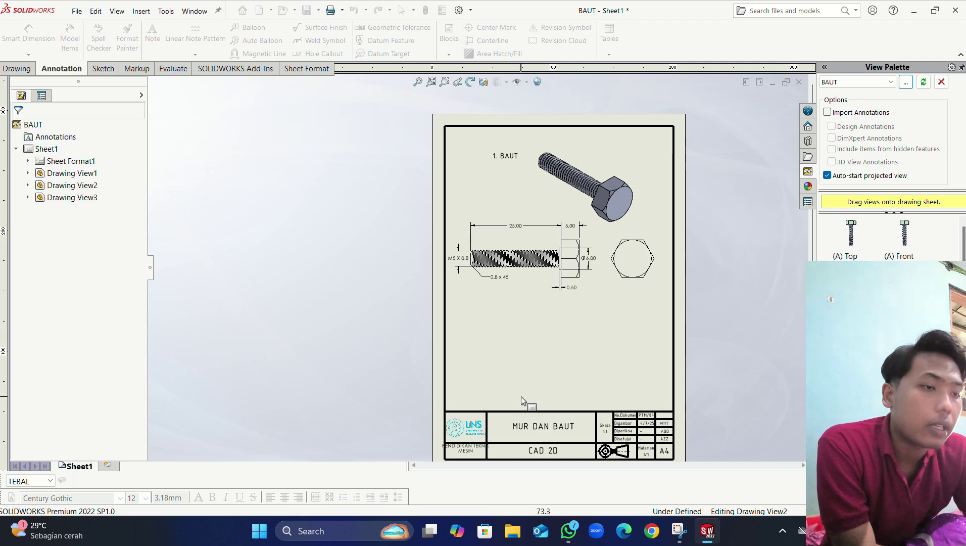
# Step: Check the WhatsApp jobsheet and dimension the radius of the circle inside the hexagonal head view, placing it outside the hexagon's lower corner
pyautogui.click(566, 537)
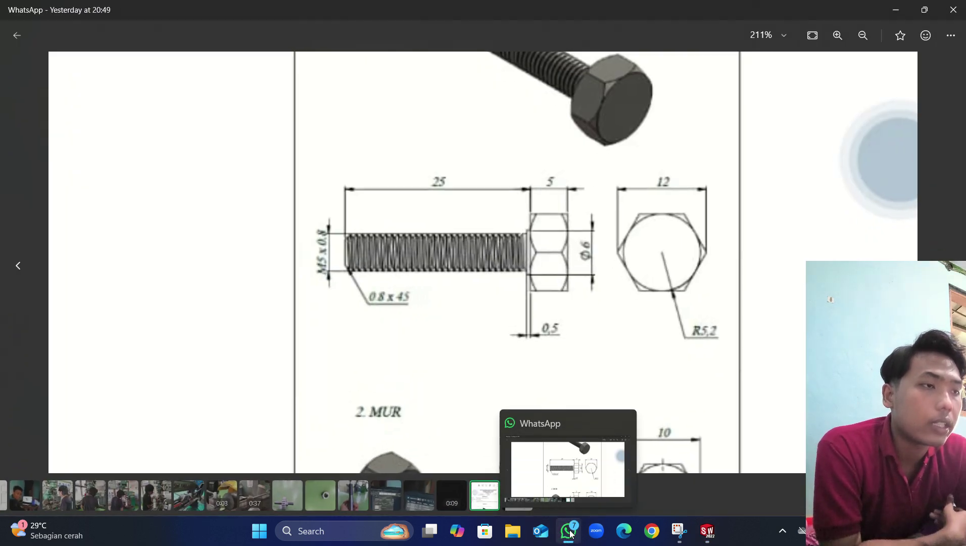
pyautogui.click(569, 533)
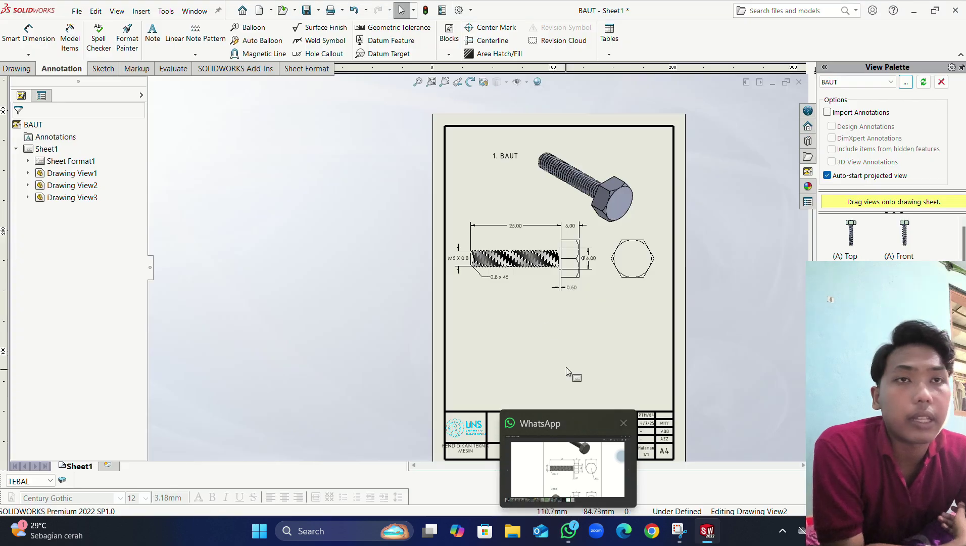
pyautogui.click(40, 33)
pyautogui.scroll(-3, 691, 298)
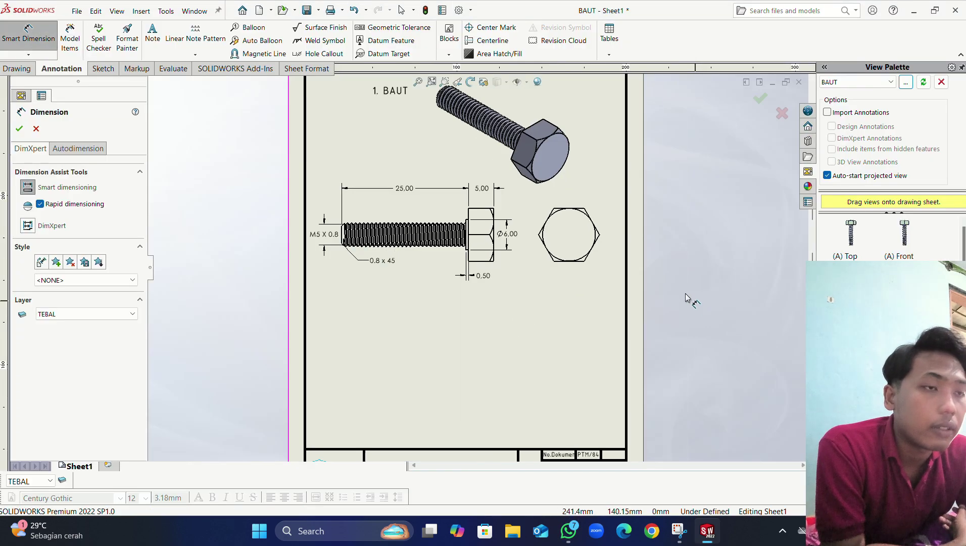
pyautogui.scroll(-2, 530, 249)
pyautogui.click(535, 258)
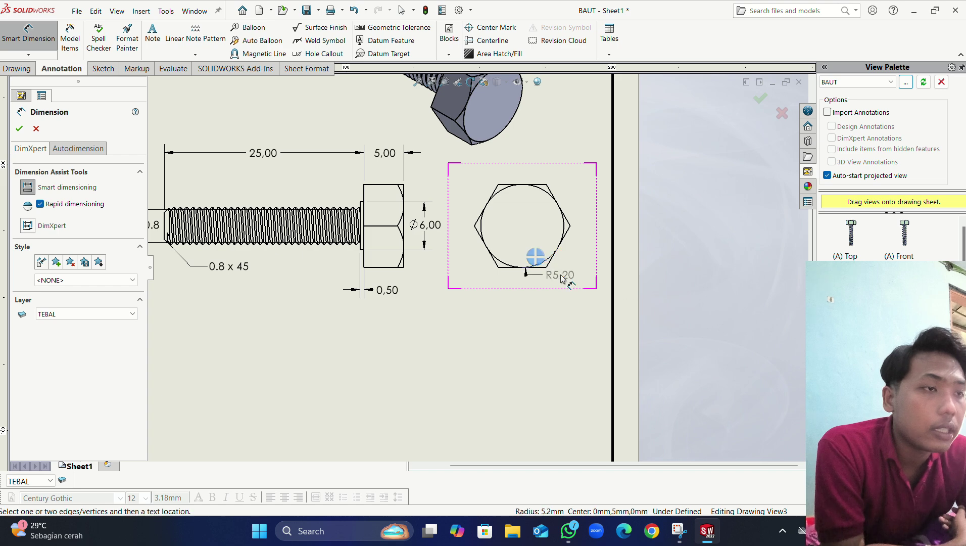
pyautogui.click(590, 292)
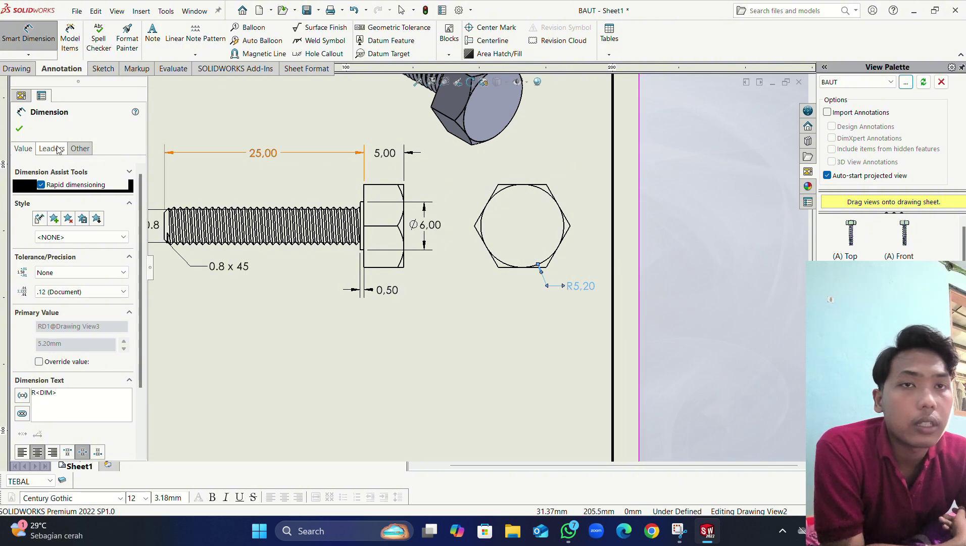
pyautogui.click(19, 128)
pyautogui.press('Return')
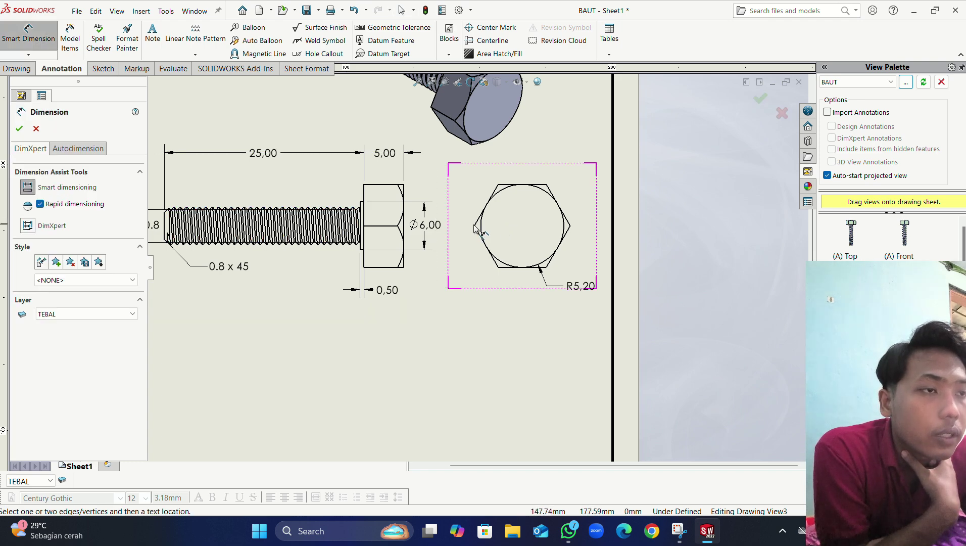
# Step: Dimension the hexagonal head's width across its two opposite side corners, placing the dimension above the end view
pyautogui.scroll(-5, 475, 229)
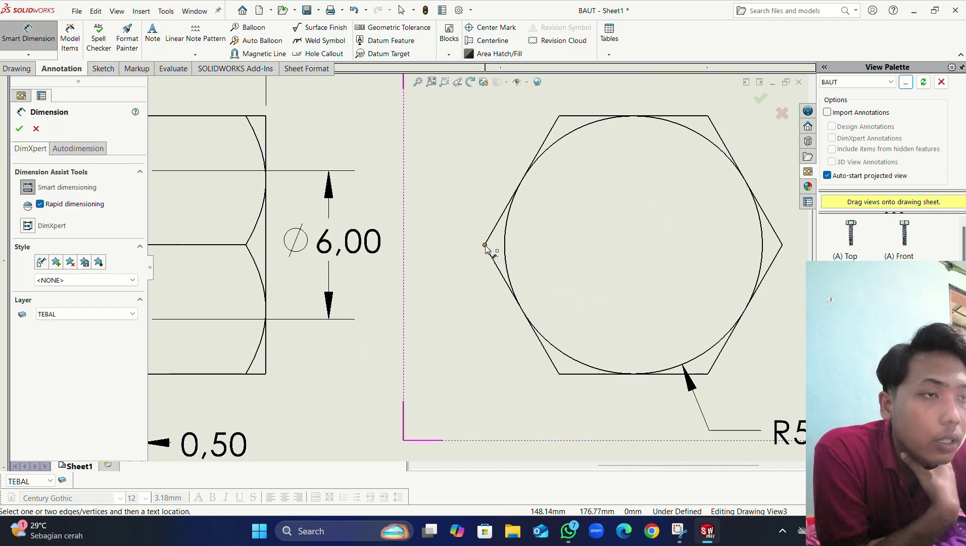
pyautogui.click(485, 245)
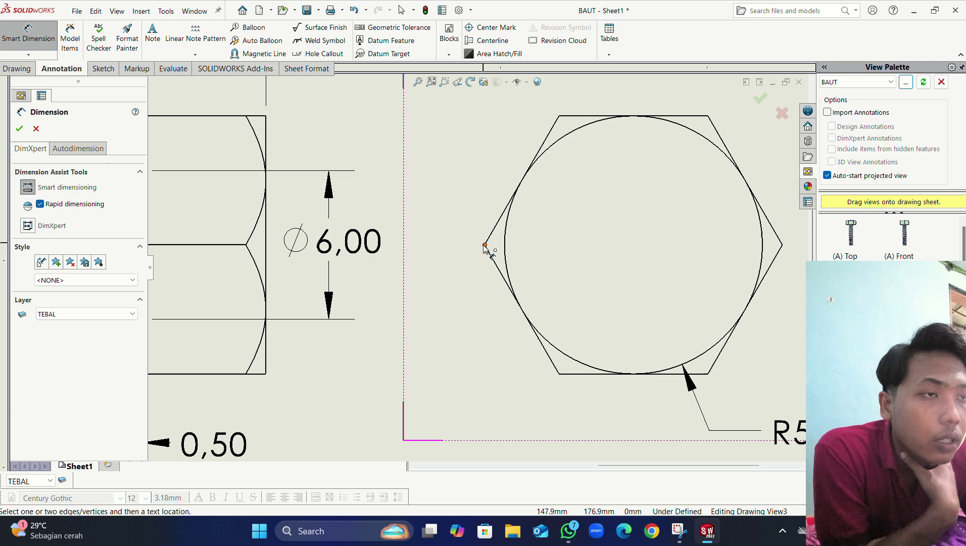
pyautogui.click(783, 246)
pyautogui.scroll(2, 627, 187)
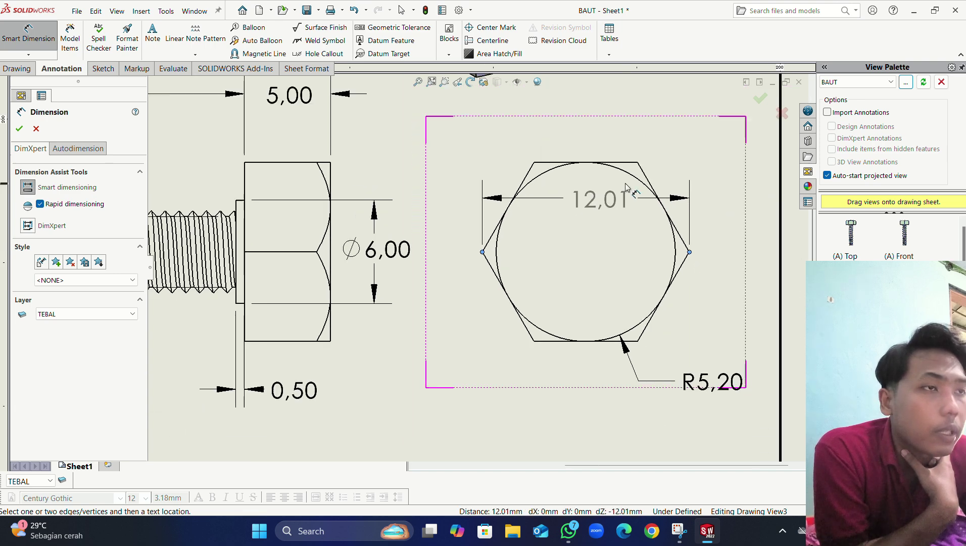
pyautogui.scroll(1, 627, 187)
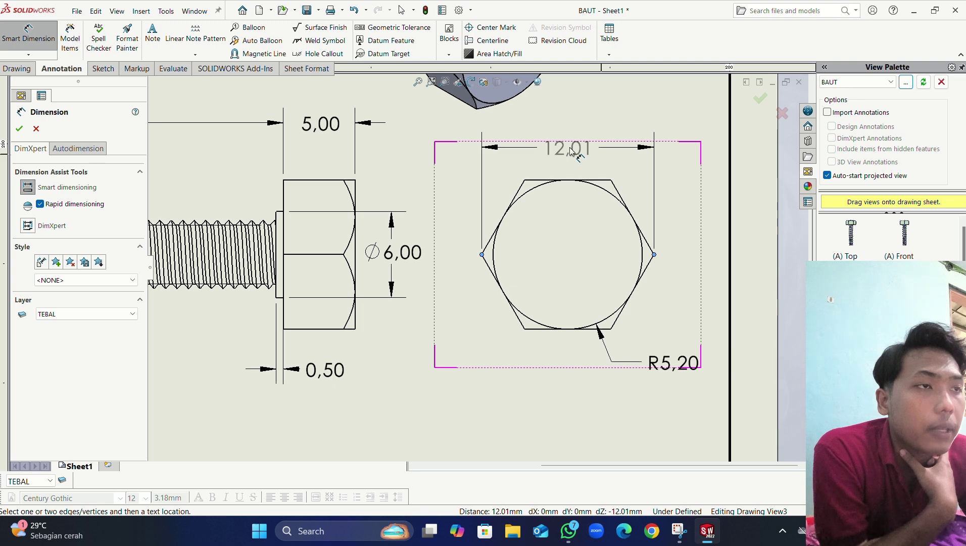
pyautogui.click(571, 150)
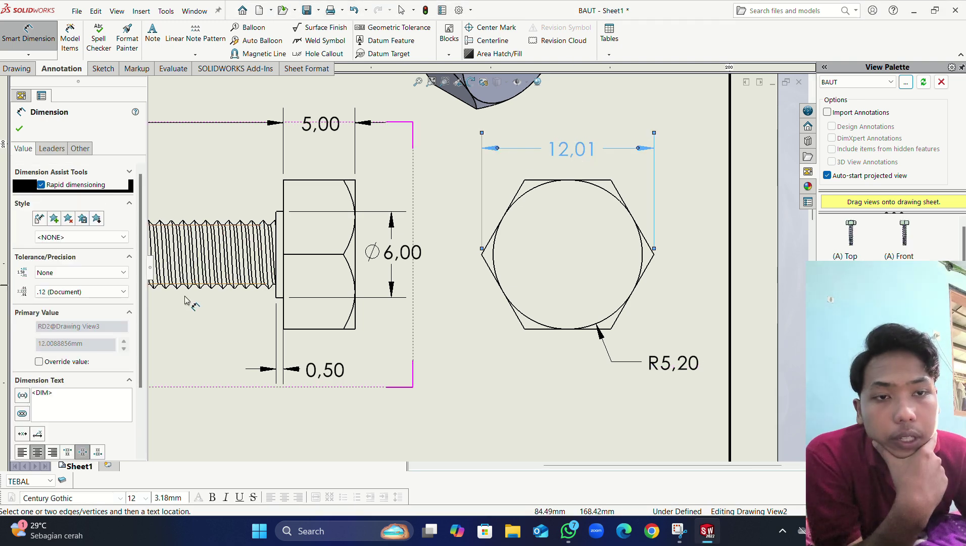
# Step: Override the value of the head's across-corners dimension with 12
pyautogui.scroll(-1, 185, 300)
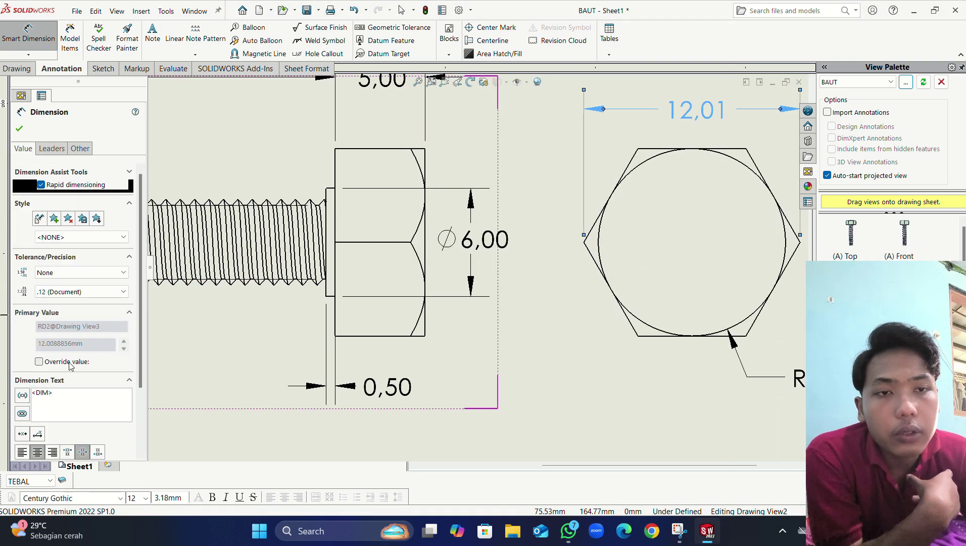
pyautogui.click(40, 362)
pyautogui.click(69, 388)
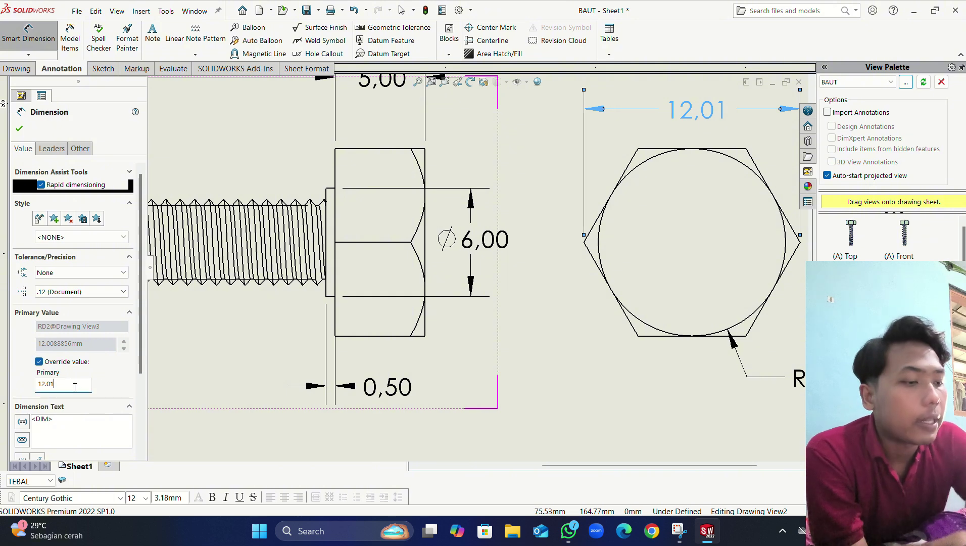
pyautogui.press('BackSpace')
pyautogui.press('BackSpace')
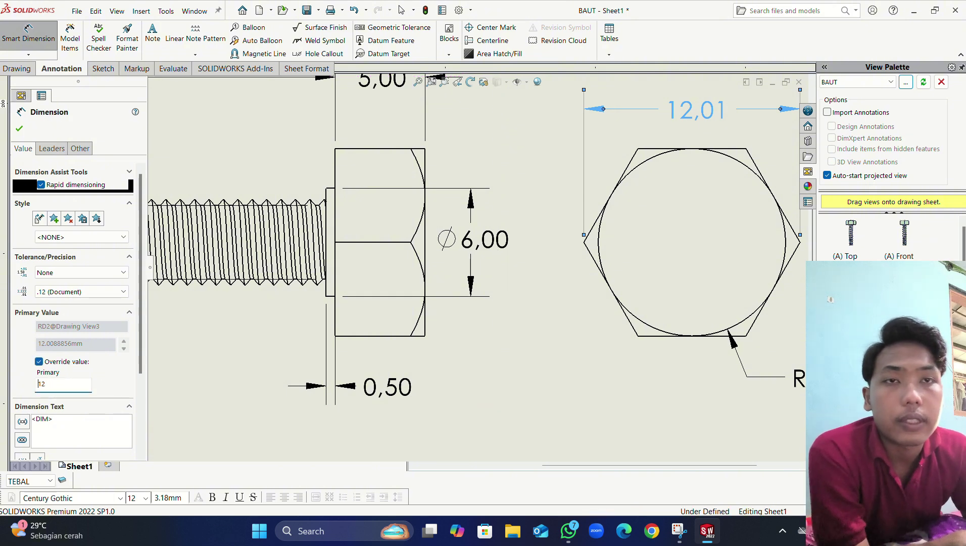
pyautogui.click(21, 127)
# Step: Examine the nut section of the WhatsApp jobsheet for its label, its views and their dimensions
pyautogui.scroll(3, 477, 267)
pyautogui.scroll(3, 422, 316)
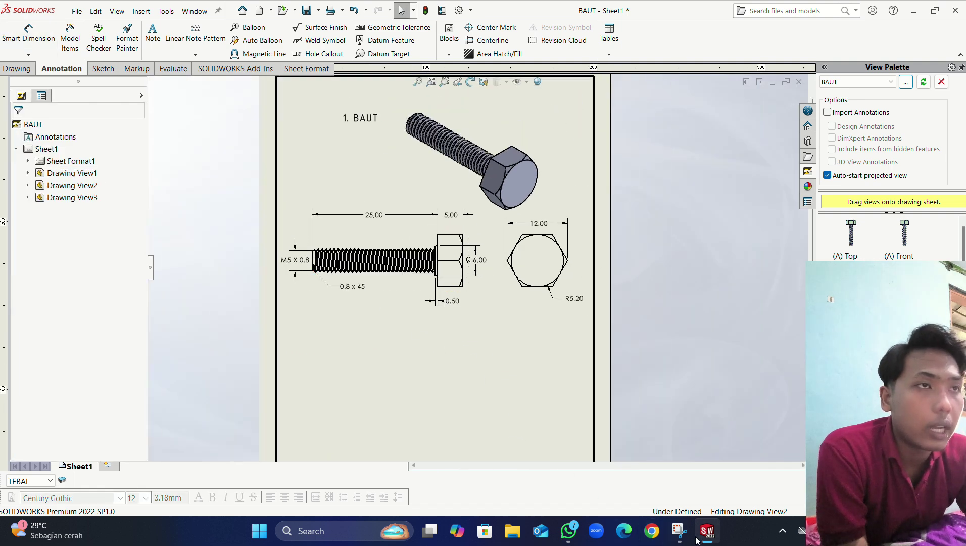
pyautogui.moveTo(699, 534)
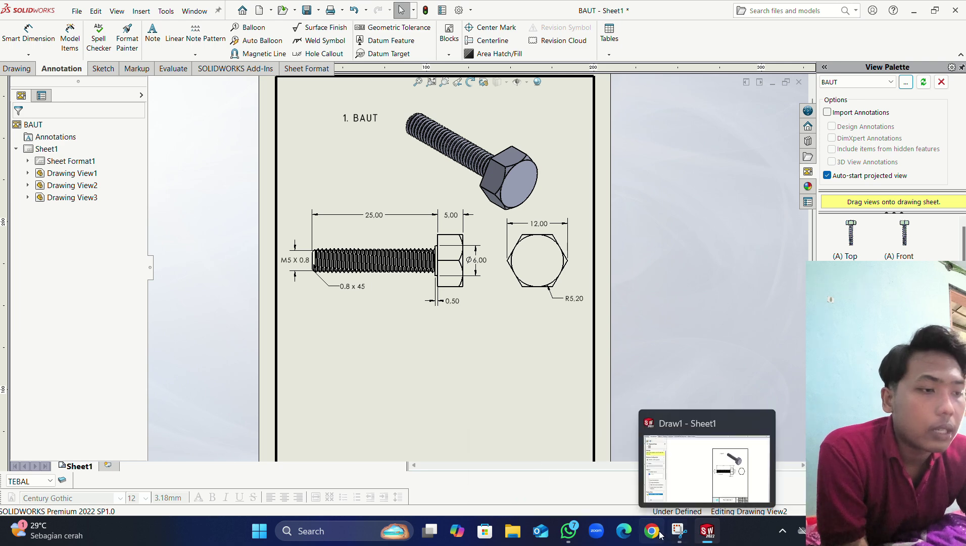
pyautogui.click(569, 530)
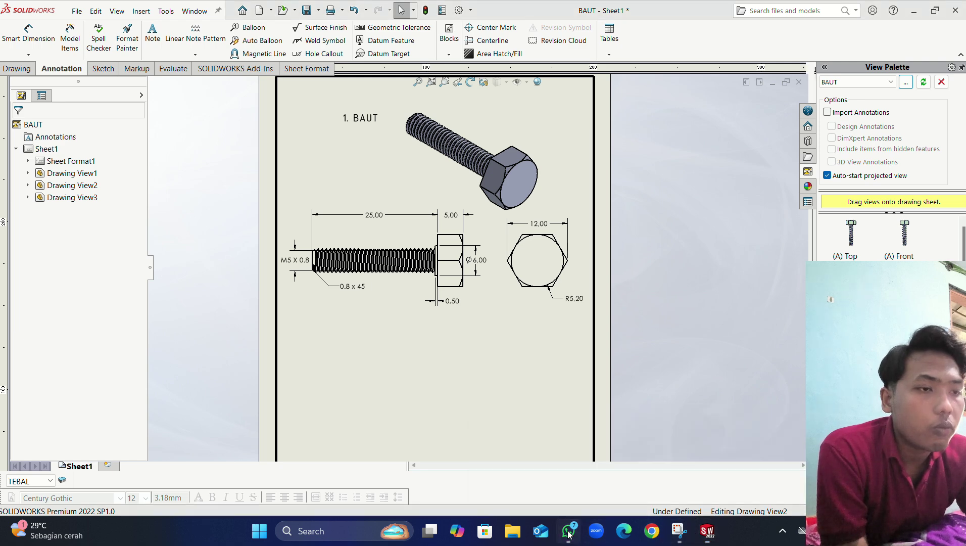
pyautogui.scroll(-5, 512, 396)
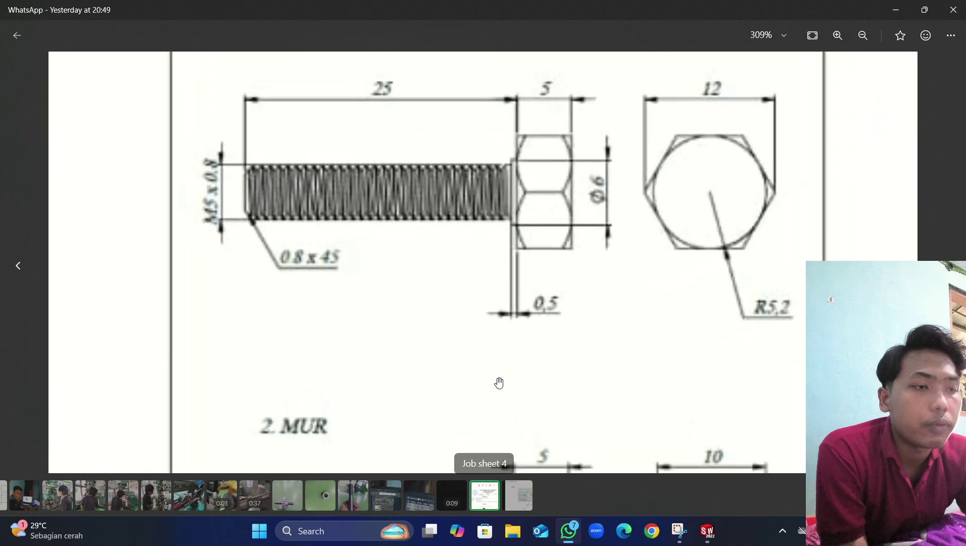
pyautogui.scroll(-3, 575, 452)
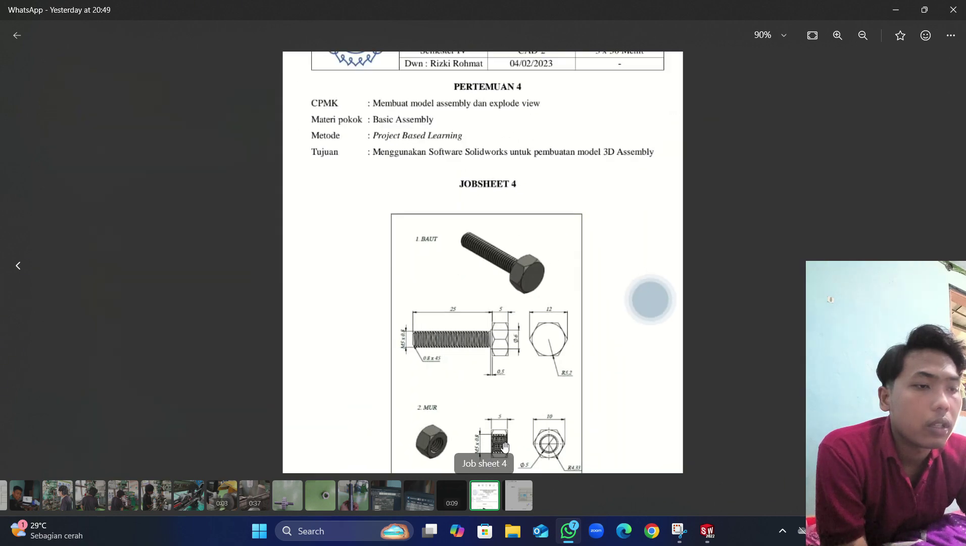
pyautogui.scroll(4, 475, 446)
pyautogui.scroll(-5, 475, 446)
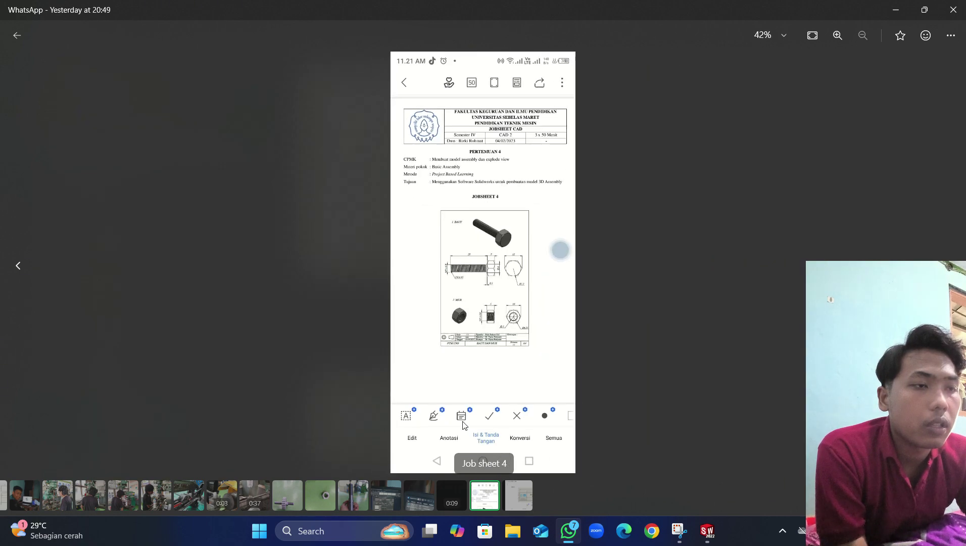
pyautogui.scroll(3, 457, 337)
pyautogui.scroll(4, 458, 338)
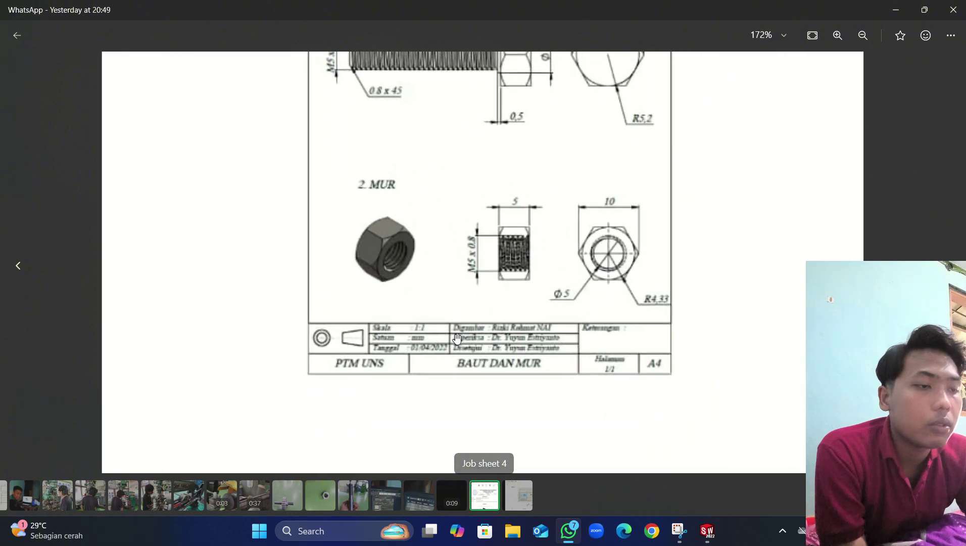
pyautogui.click(575, 532)
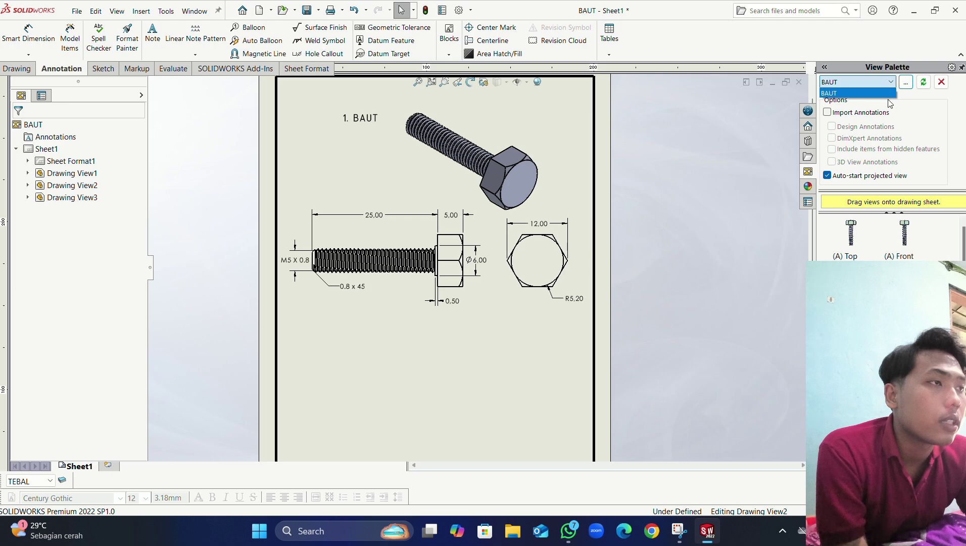
# Step: Load the mur part into the drawing's view palette and place its isometric view below the bolt views, above the title block
pyautogui.click(907, 87)
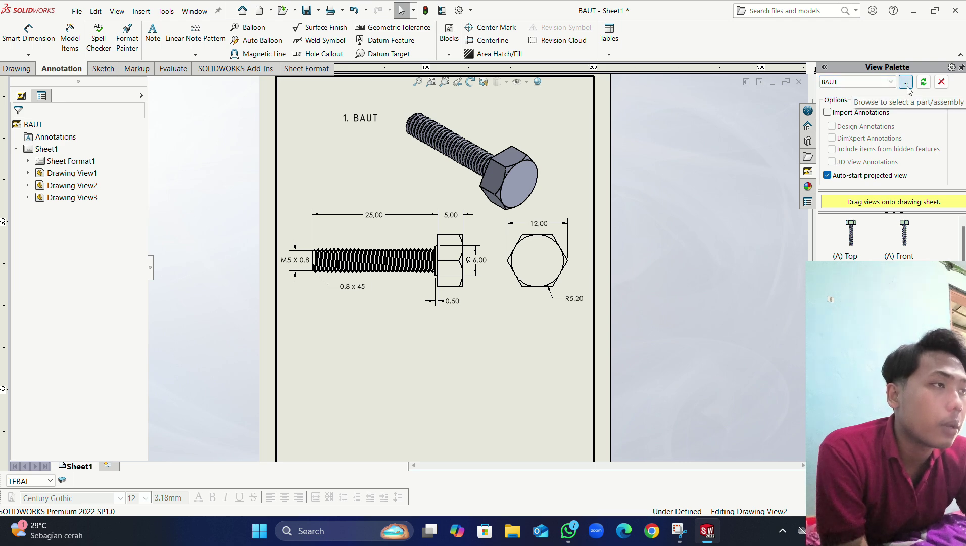
pyautogui.click(908, 89)
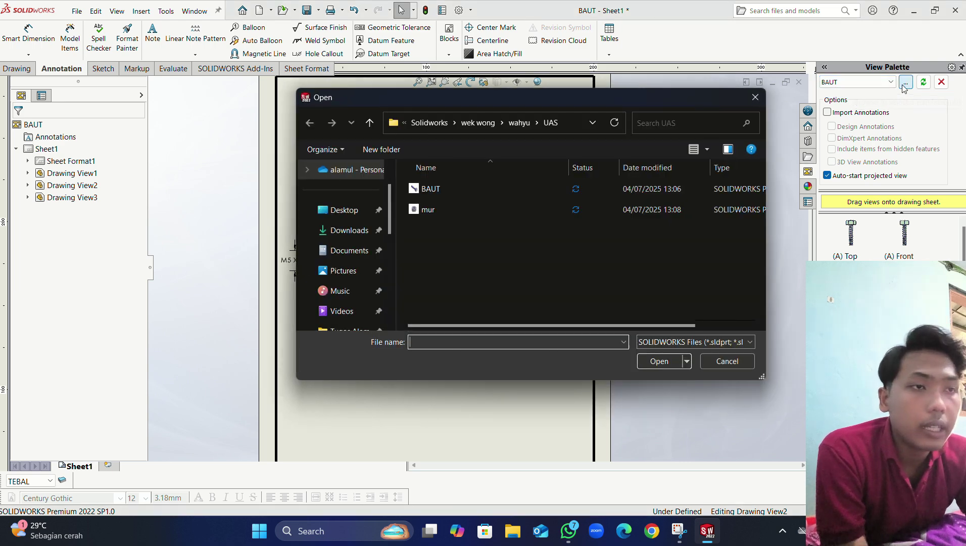
pyautogui.click(443, 214)
pyautogui.click(658, 361)
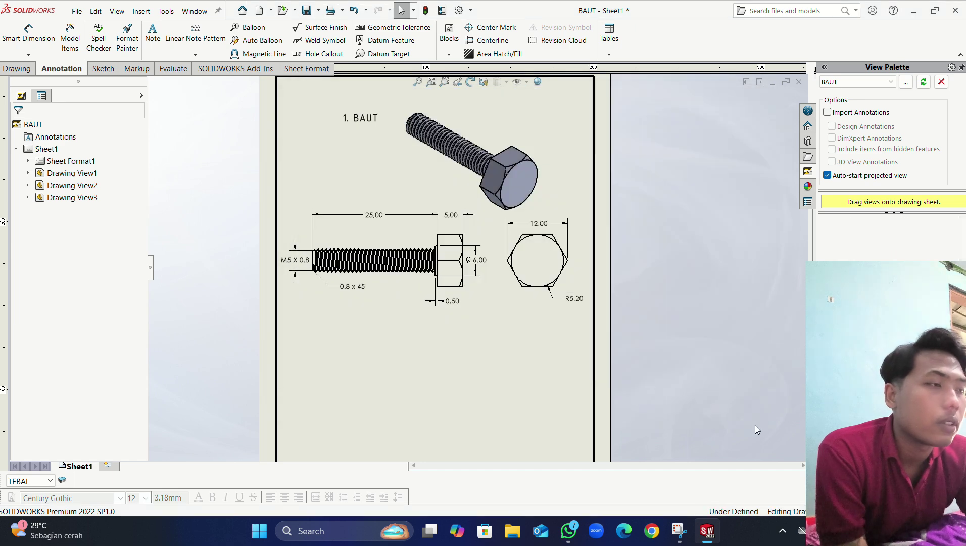
pyautogui.press('f')
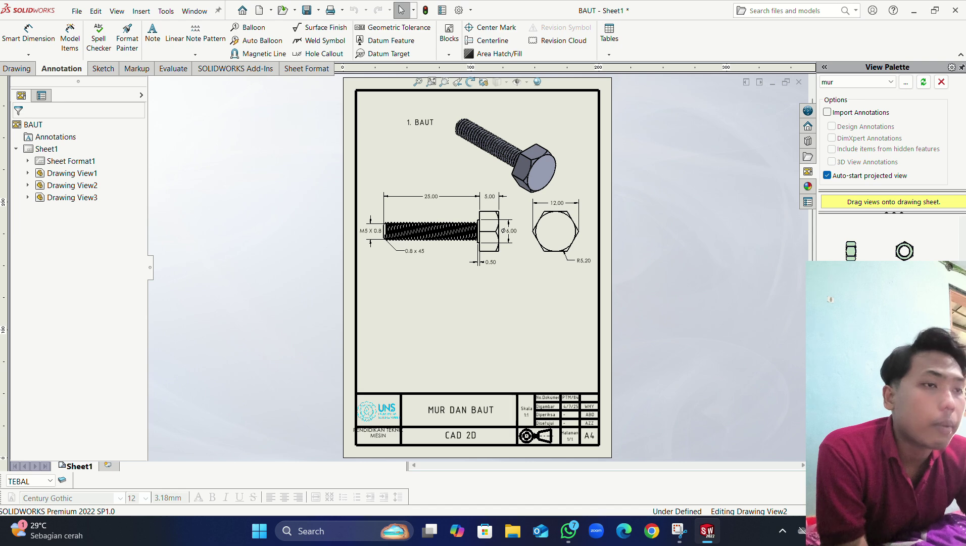
pyautogui.moveTo(851, 303)
pyautogui.mouseDown()
pyautogui.moveTo(792, 349)
pyautogui.moveTo(467, 328)
pyautogui.moveTo(436, 309)
pyautogui.moveTo(429, 338)
pyautogui.moveTo(413, 349)
pyautogui.mouseUp()
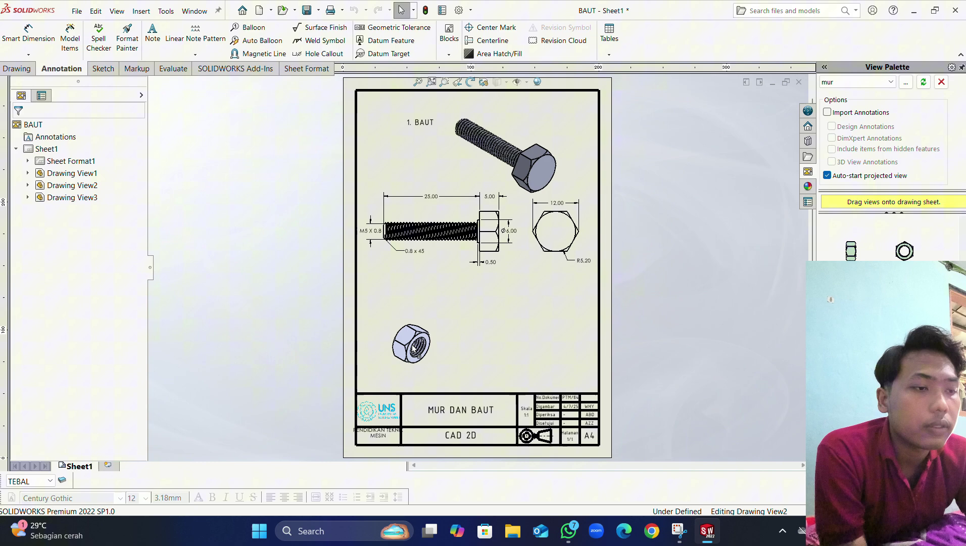
# Step: Check the jobsheet, then copy the "1. BAUT" note and place the copy just above the nut's isometric view
pyautogui.click(568, 541)
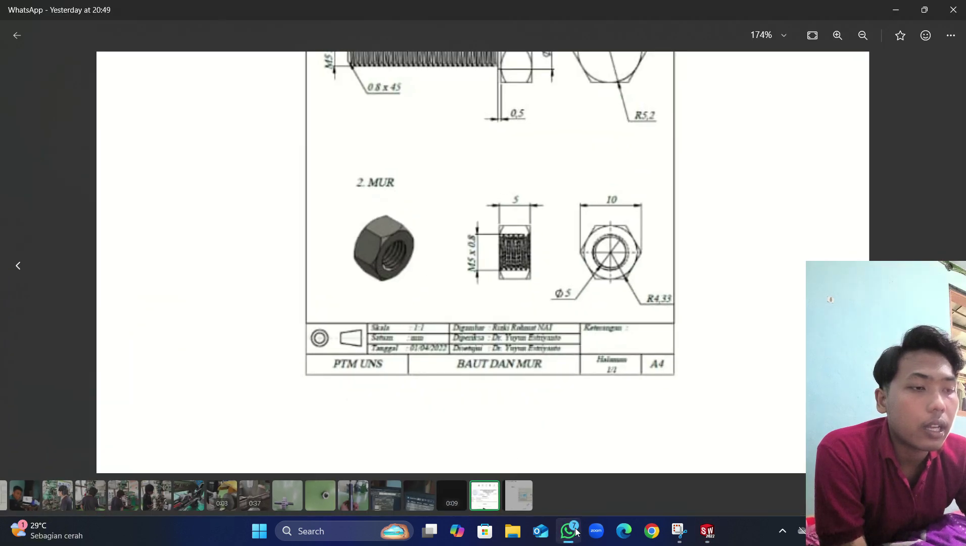
pyautogui.click(569, 531)
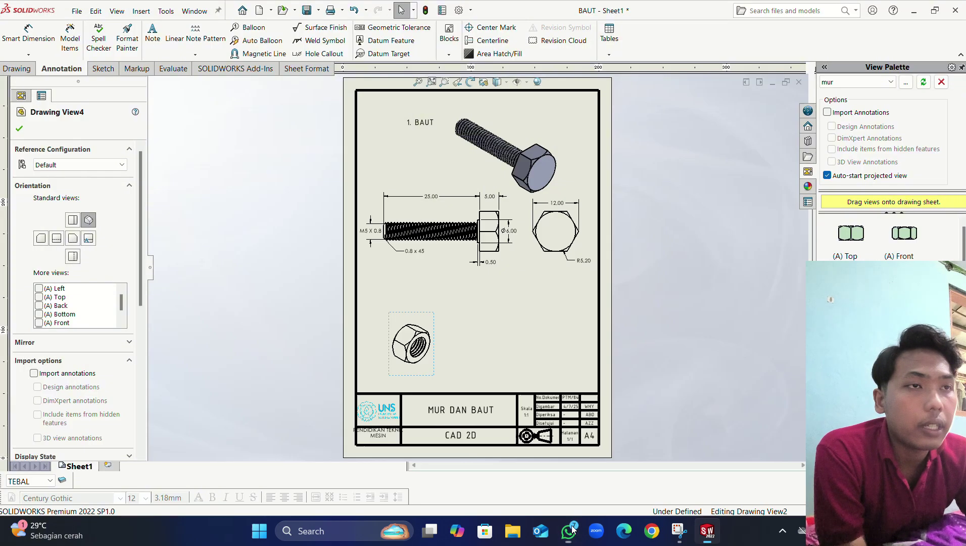
pyautogui.click(426, 129)
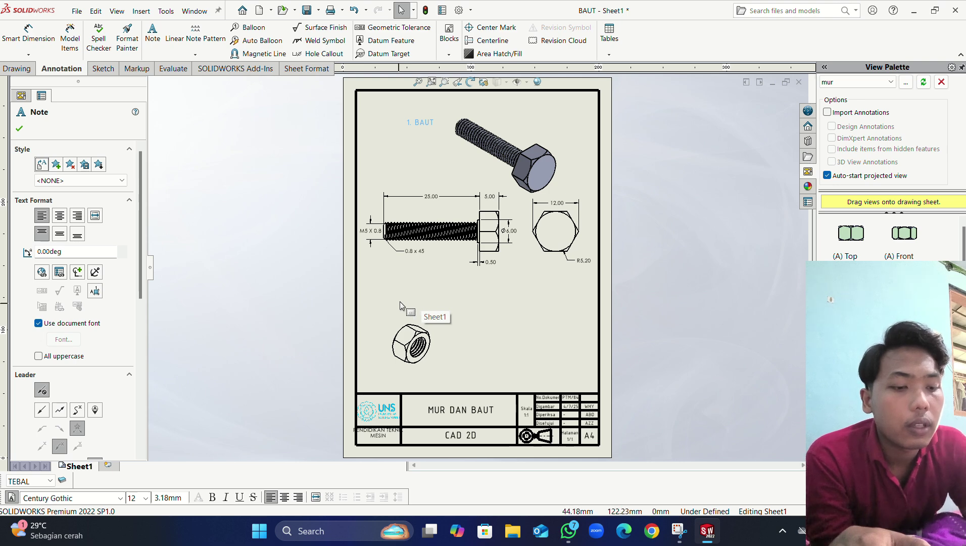
pyautogui.hotkey('ctrl', 'v')
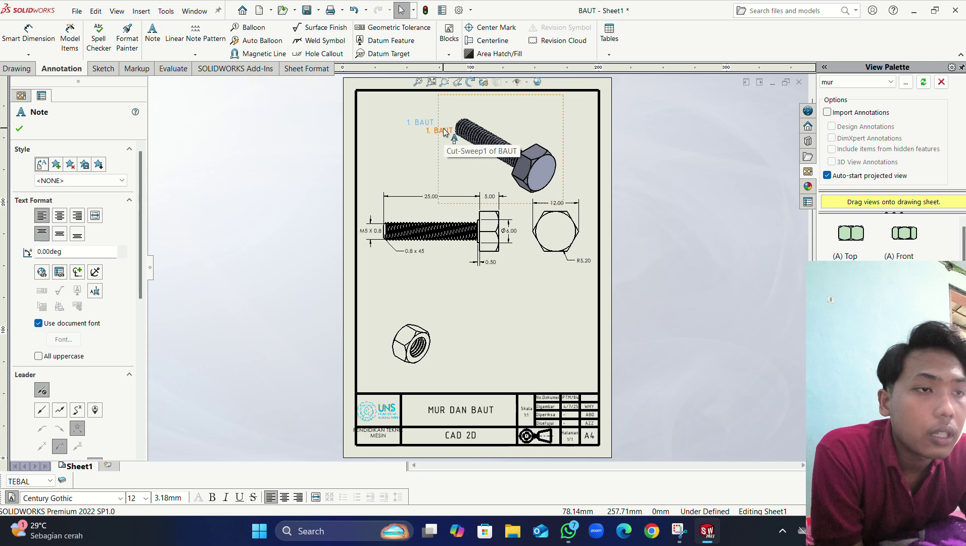
pyautogui.moveTo(440, 130); pyautogui.dragTo(418, 272)
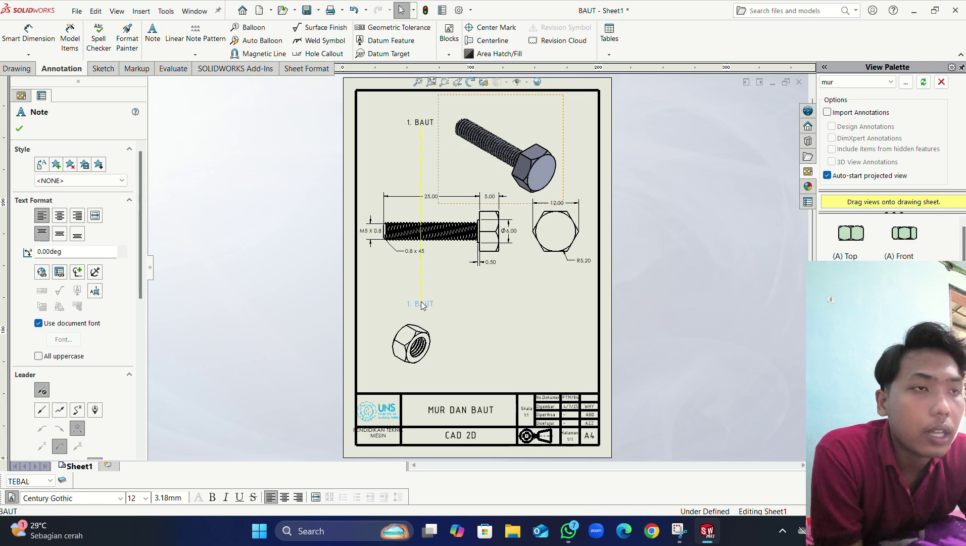
pyautogui.moveTo(423, 305); pyautogui.dragTo(427, 303)
# Step: Change the copied note's text to "2. MUR"
pyautogui.doubleClick(426, 302)
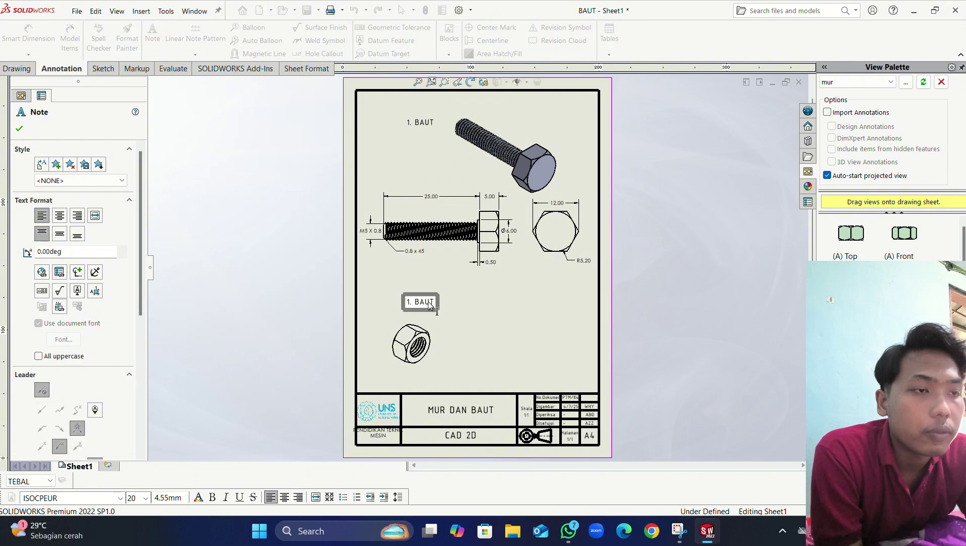
pyautogui.doubleClick(428, 301)
pyautogui.press('BackSpace')
pyautogui.press('BackSpace')
pyautogui.press('BackSpace')
pyautogui.press('BackSpace')
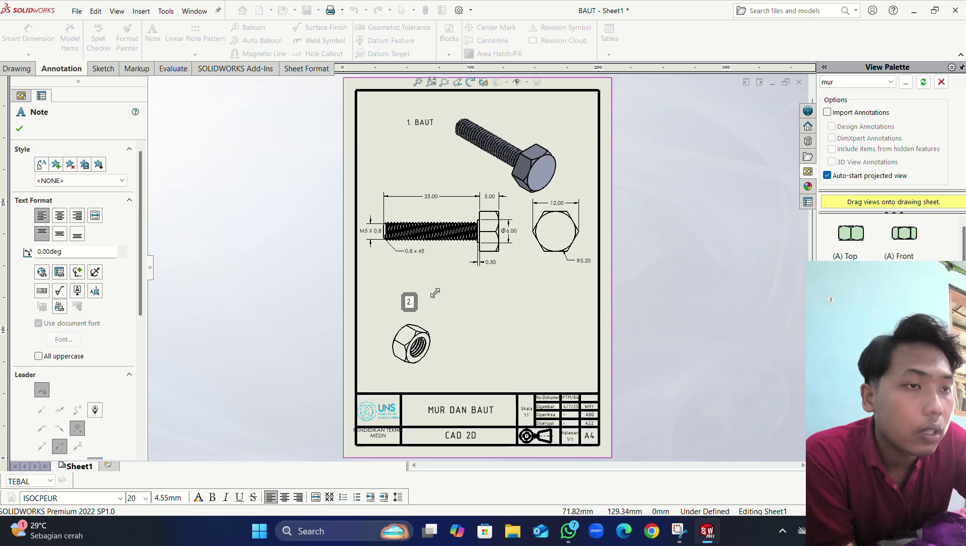
pyautogui.write('2.')
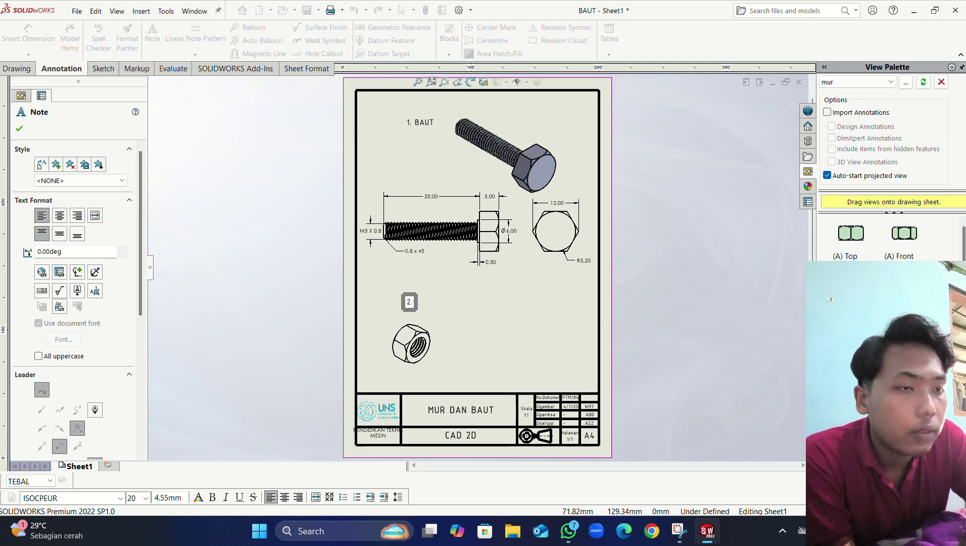
pyautogui.write(' MJU')
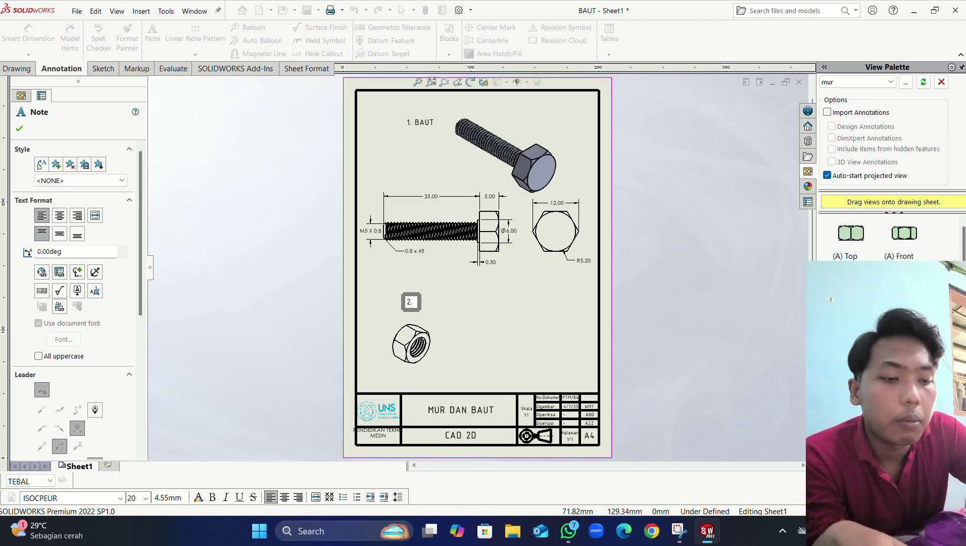
pyautogui.write('R')
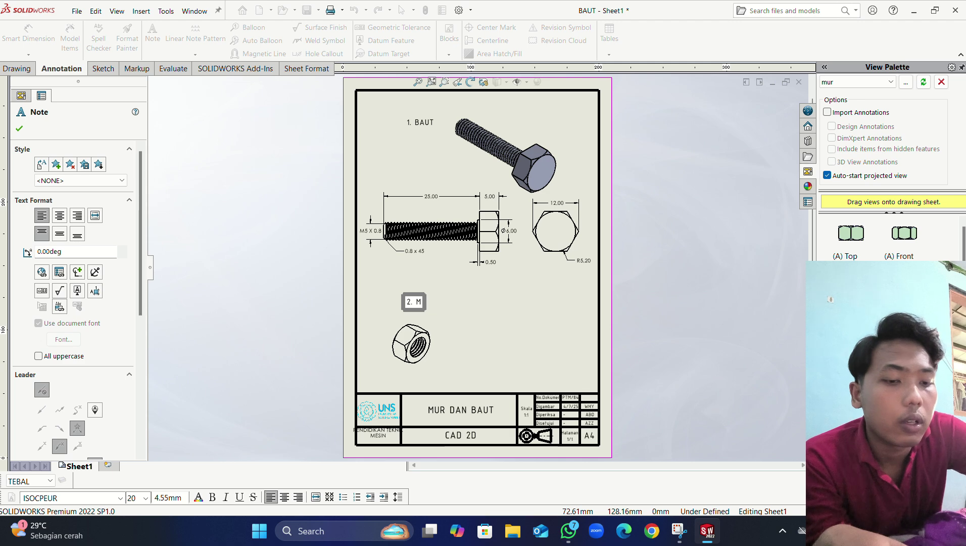
pyautogui.write('UR')
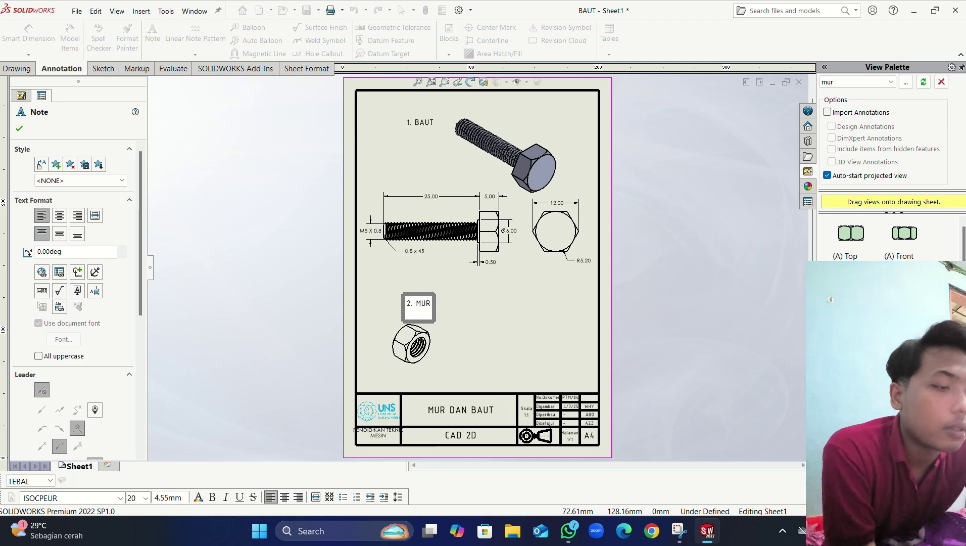
pyautogui.press('Escape')
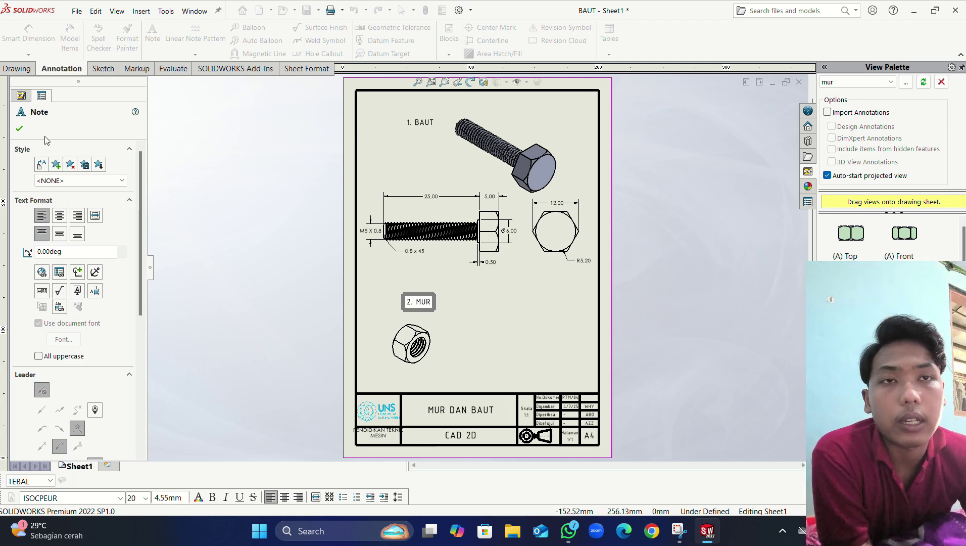
pyautogui.click(21, 128)
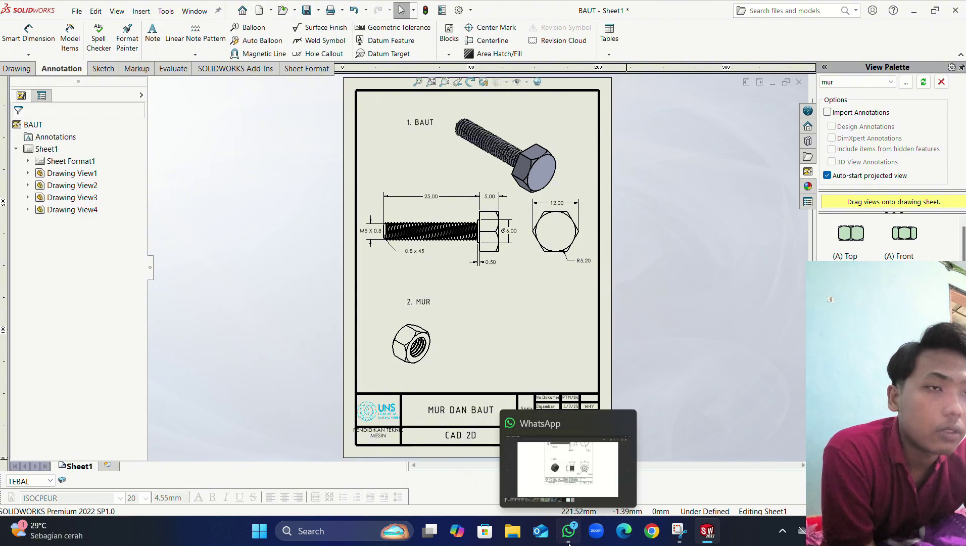
# Step: Shift the nut's isometric view slightly to the right under its label, checking the layout against the WhatsApp jobsheet
pyautogui.click(567, 543)
pyautogui.click(567, 541)
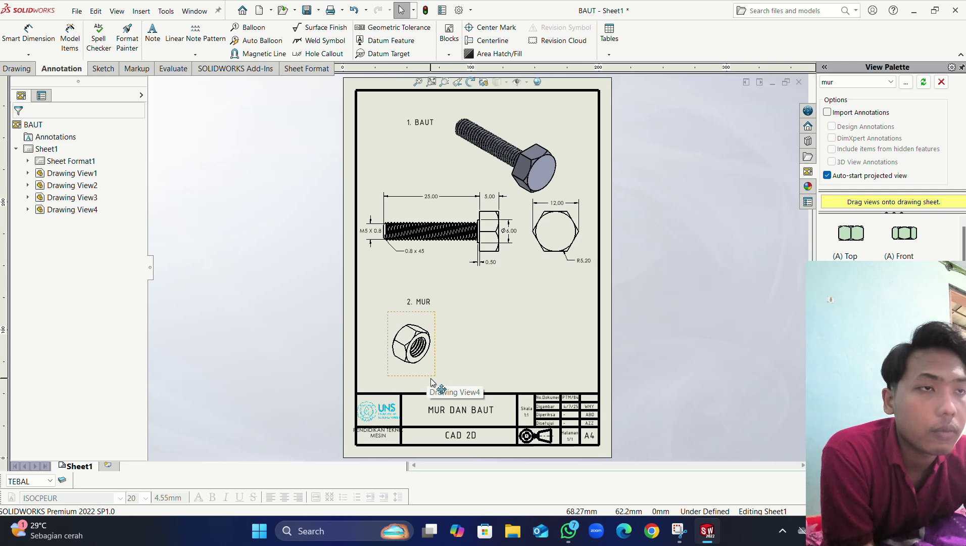
pyautogui.moveTo(431, 380); pyautogui.dragTo(438, 378)
pyautogui.click(566, 534)
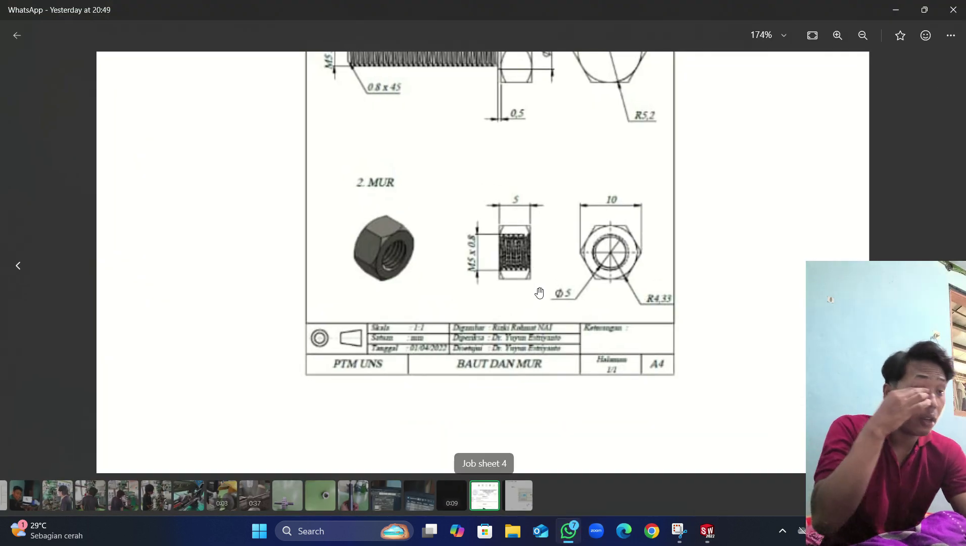
pyautogui.click(570, 534)
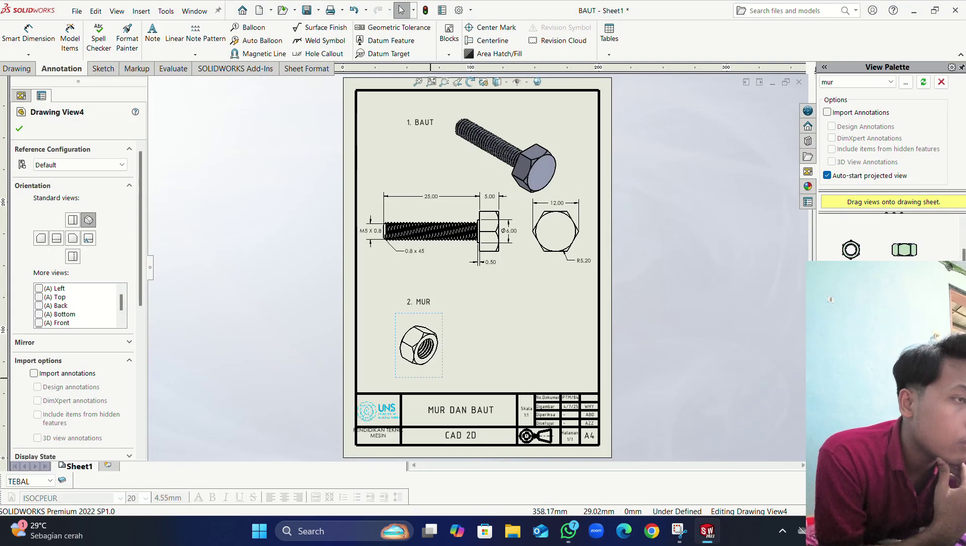
# Step: Place the nut's side view from the view palette beside its isometric view, under the "2. MUR" label
pyautogui.scroll(-1, 892, 237)
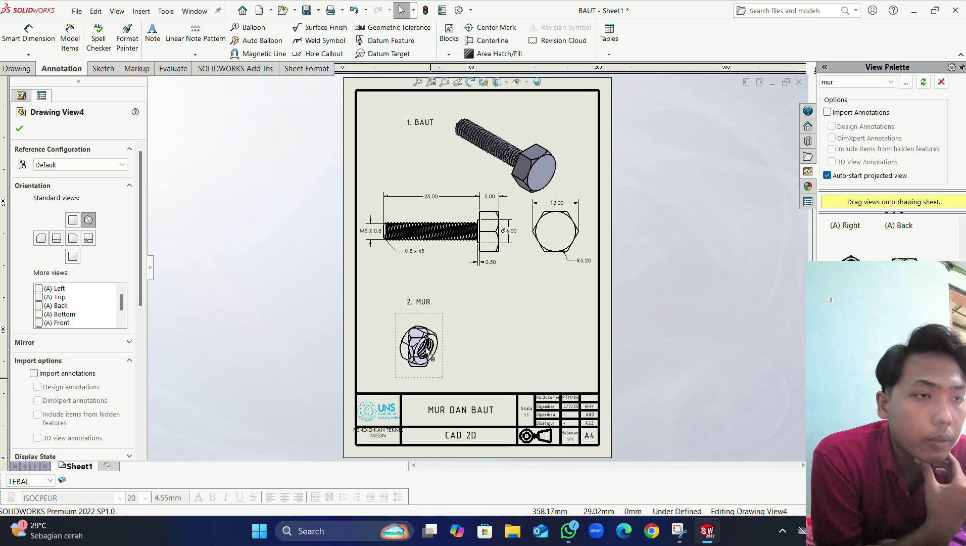
pyautogui.click(481, 346)
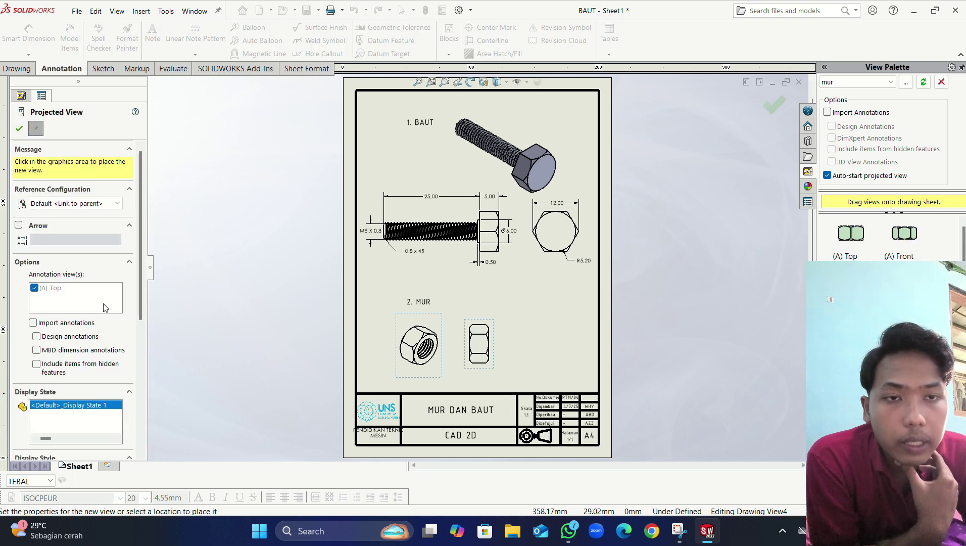
pyautogui.scroll(-3, 105, 308)
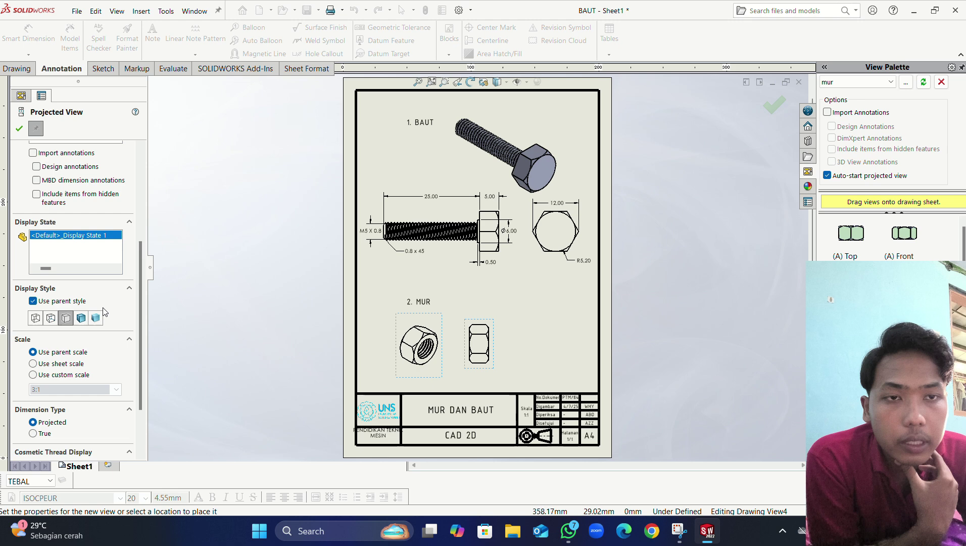
pyautogui.click(50, 318)
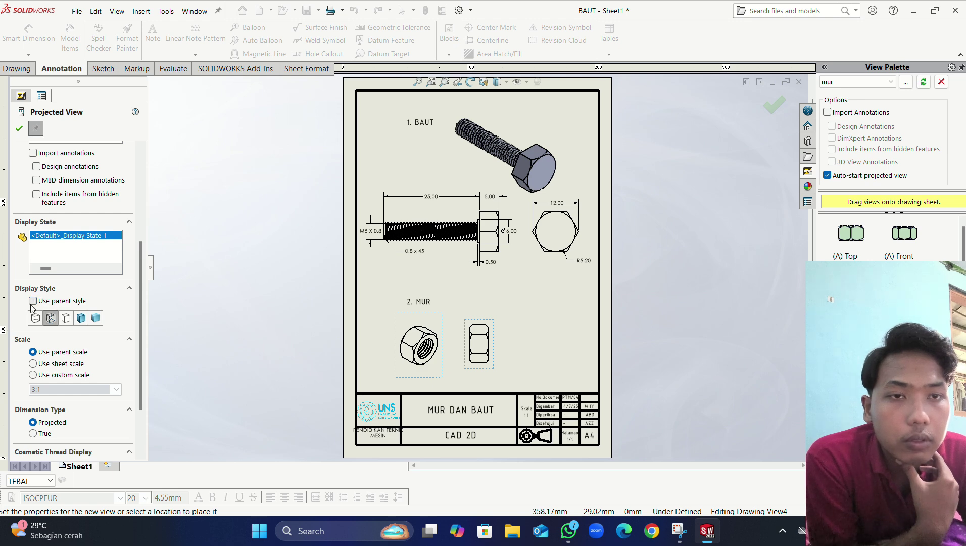
pyautogui.click(81, 318)
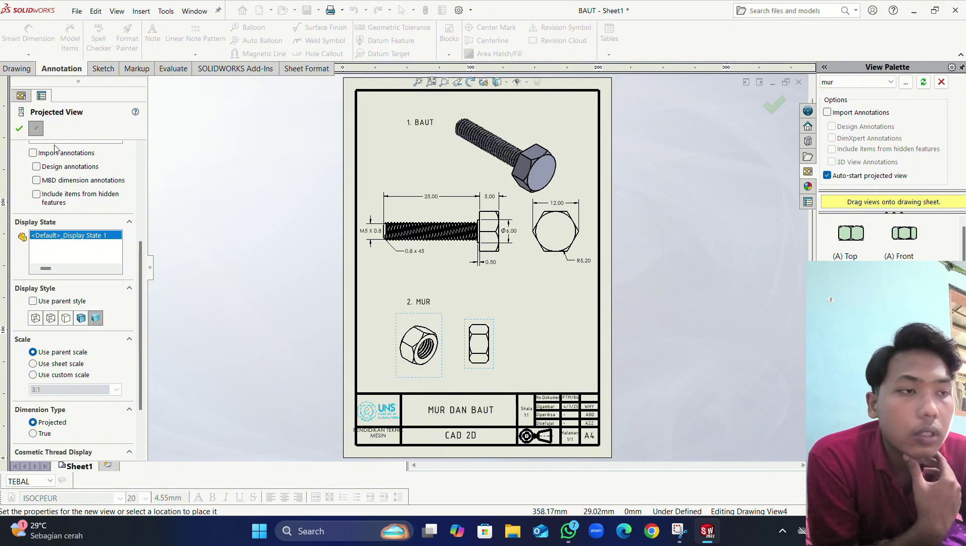
pyautogui.scroll(-3, 56, 147)
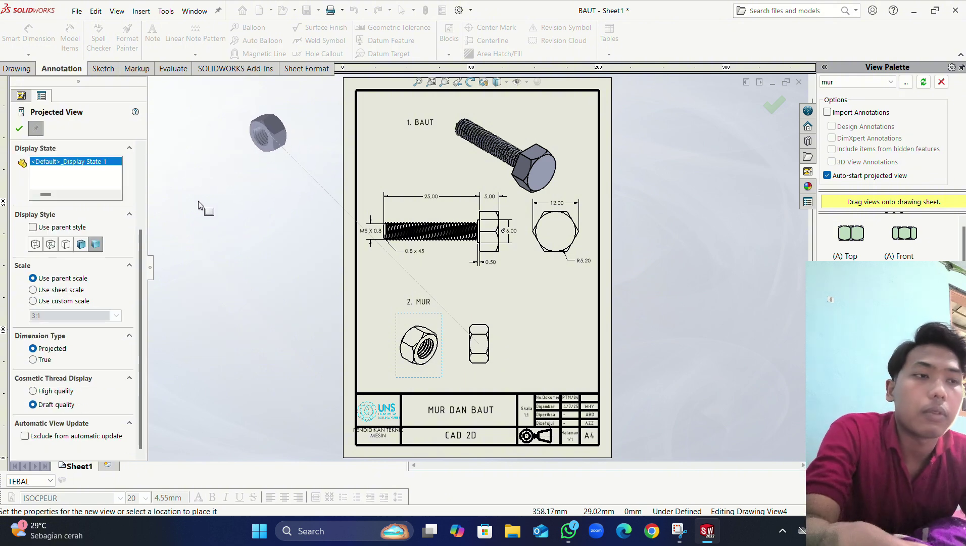
pyautogui.press('Escape')
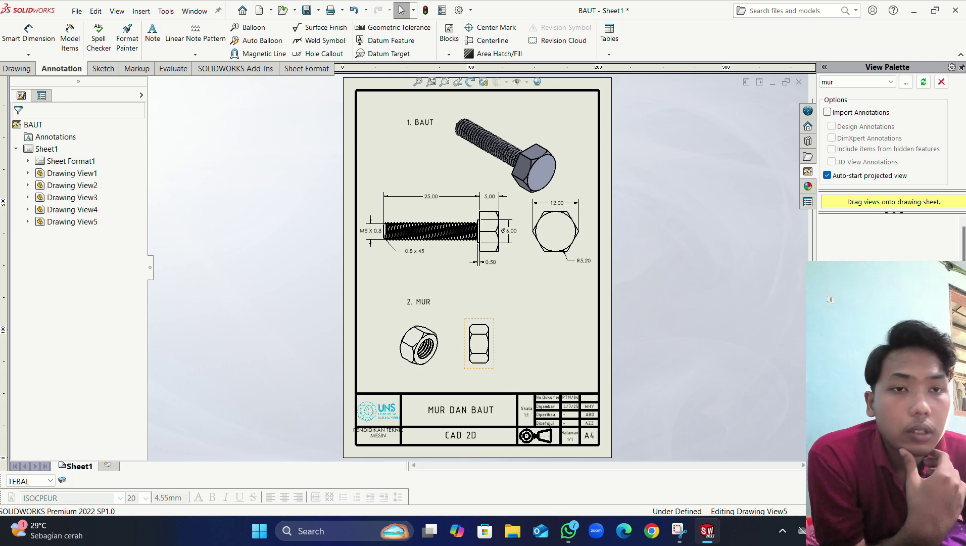
# Step: Set the display style of the nut's side view to Hidden Lines Visible so the internal thread shows
pyautogui.click(476, 367)
pyautogui.scroll(-3, 62, 409)
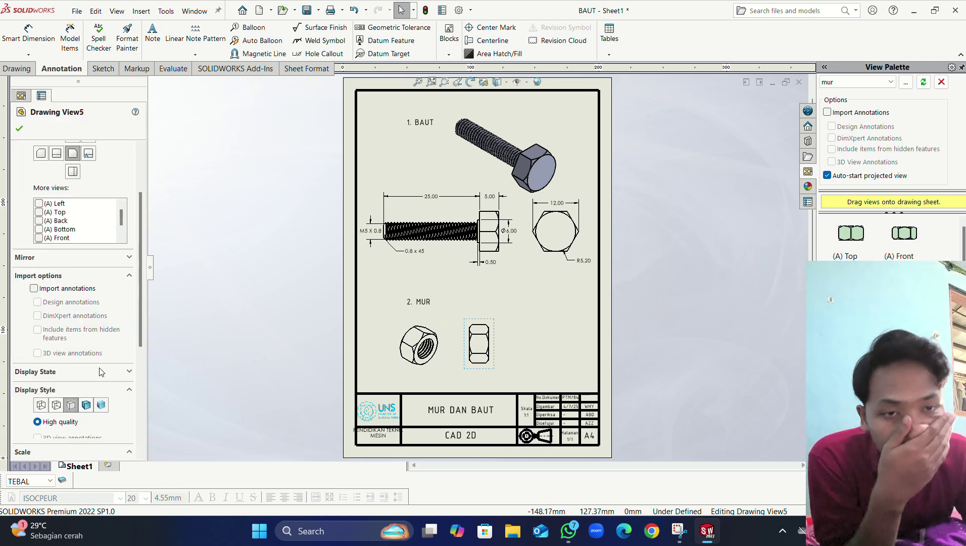
pyautogui.click(58, 405)
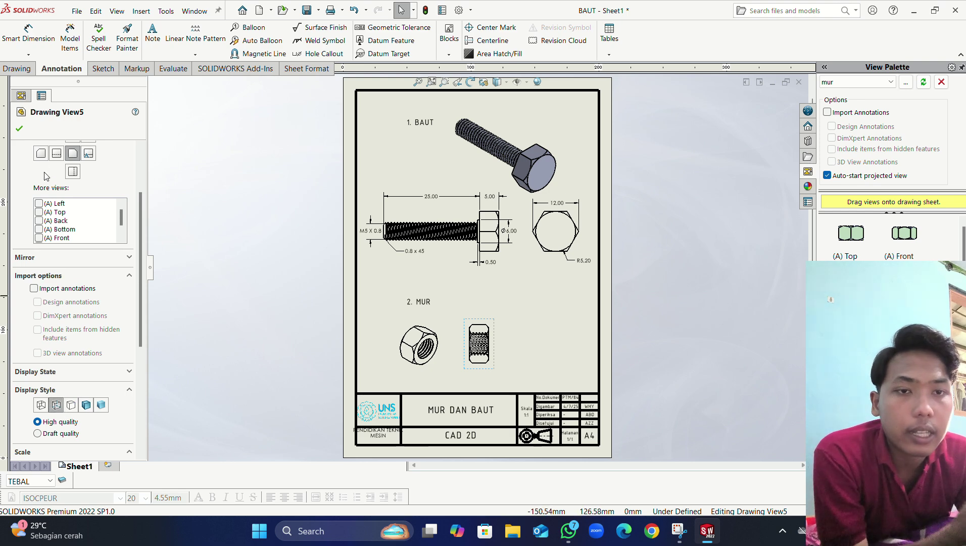
pyautogui.click(19, 128)
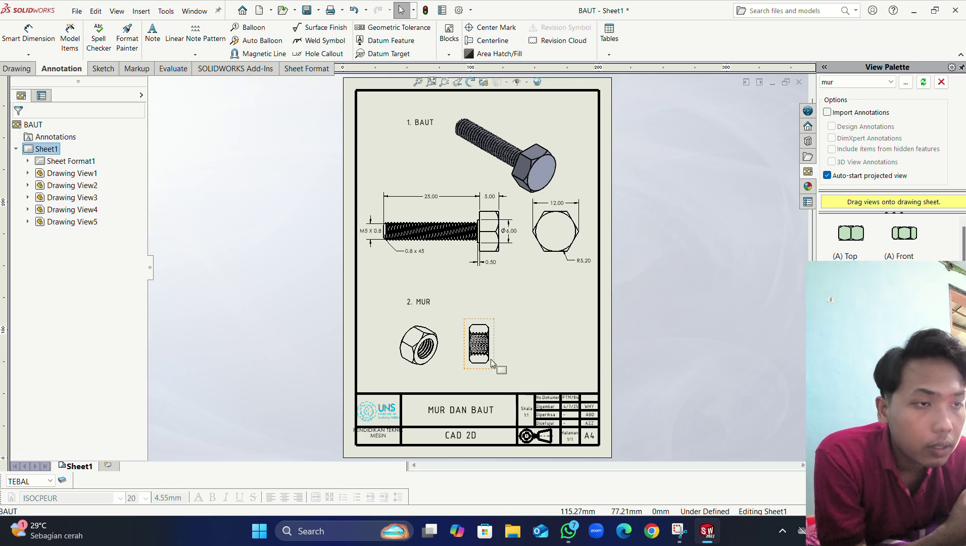
# Step: Shift the nut's side view slightly right and down, and compare the layout with the WhatsApp jobsheet
pyautogui.moveTo(491, 365); pyautogui.dragTo(493, 370)
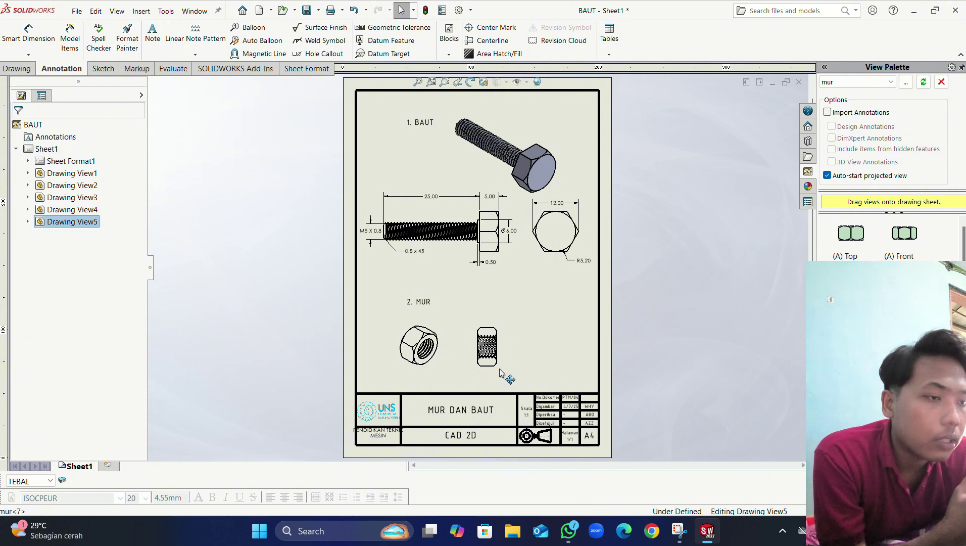
pyautogui.click(570, 530)
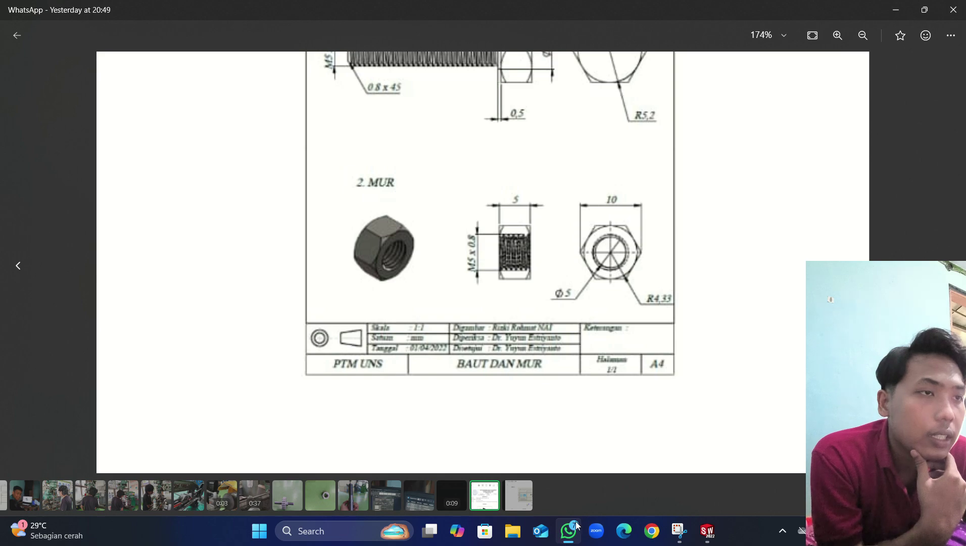
pyautogui.click(570, 530)
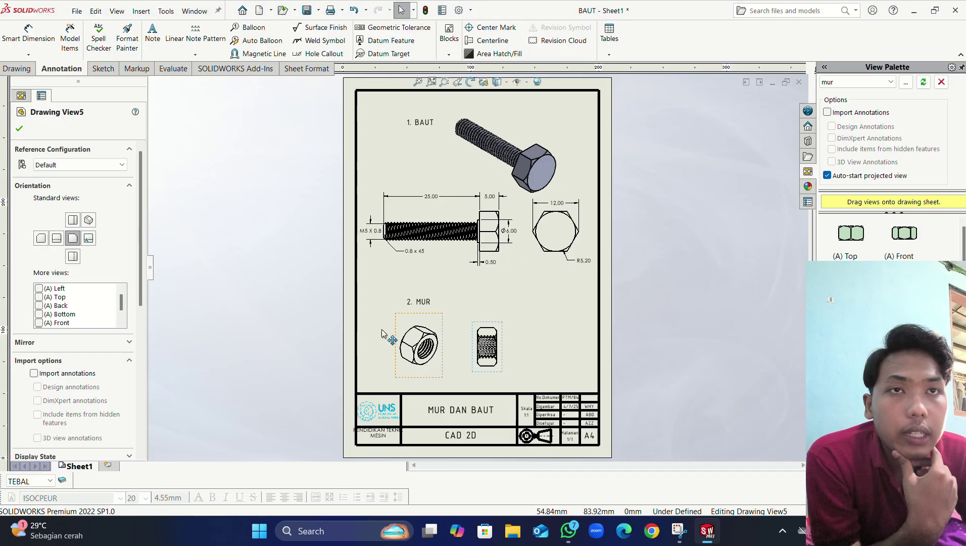
pyautogui.click(28, 33)
pyautogui.scroll(-5, 484, 331)
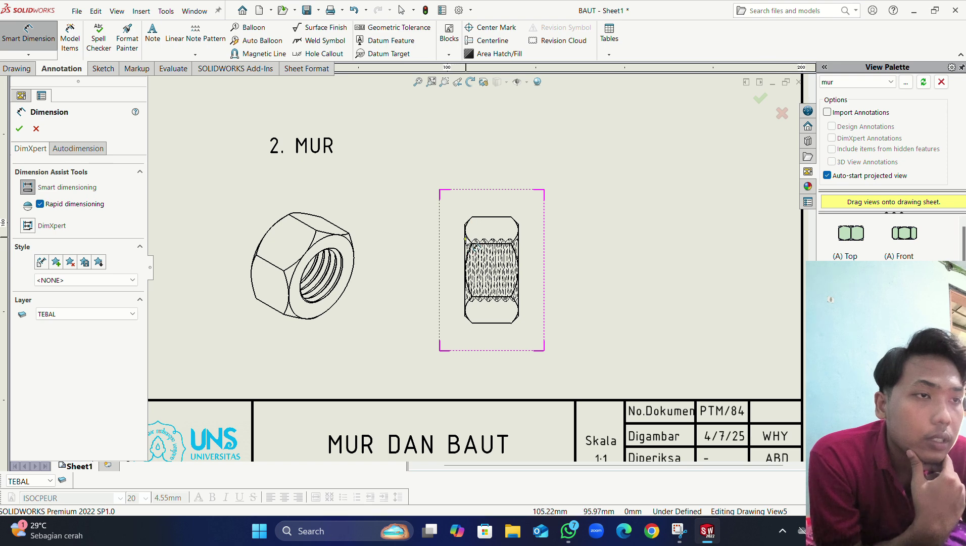
pyautogui.click(517, 238)
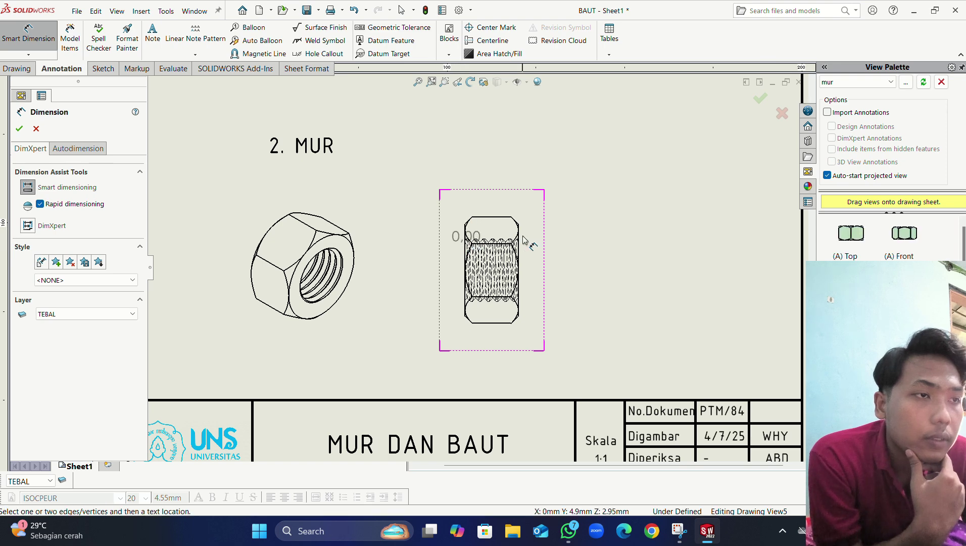
pyautogui.click(522, 250)
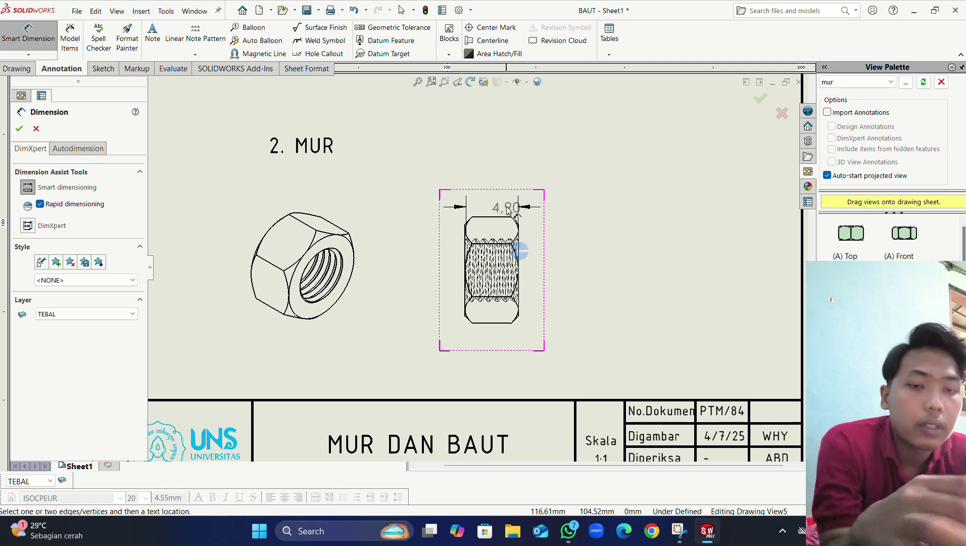
pyautogui.press('Escape')
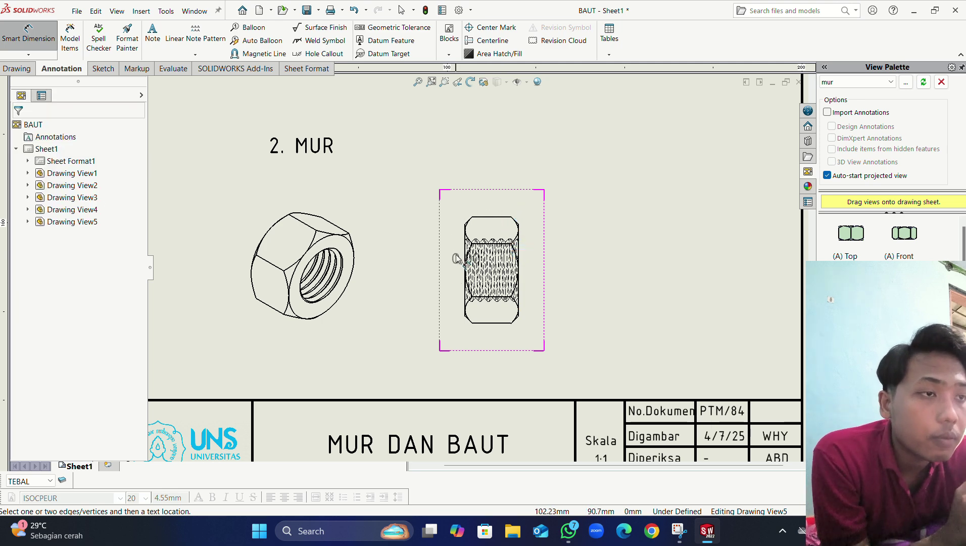
# Step: Try to dimension the nut's thickness in the side view, and undo the misplaced dimension
pyautogui.scroll(-5, 457, 260)
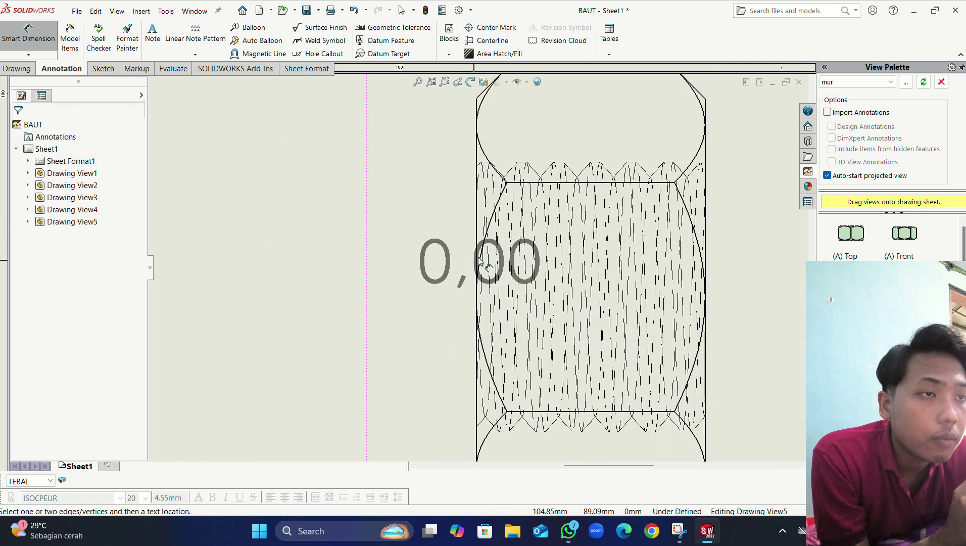
pyautogui.click(477, 225)
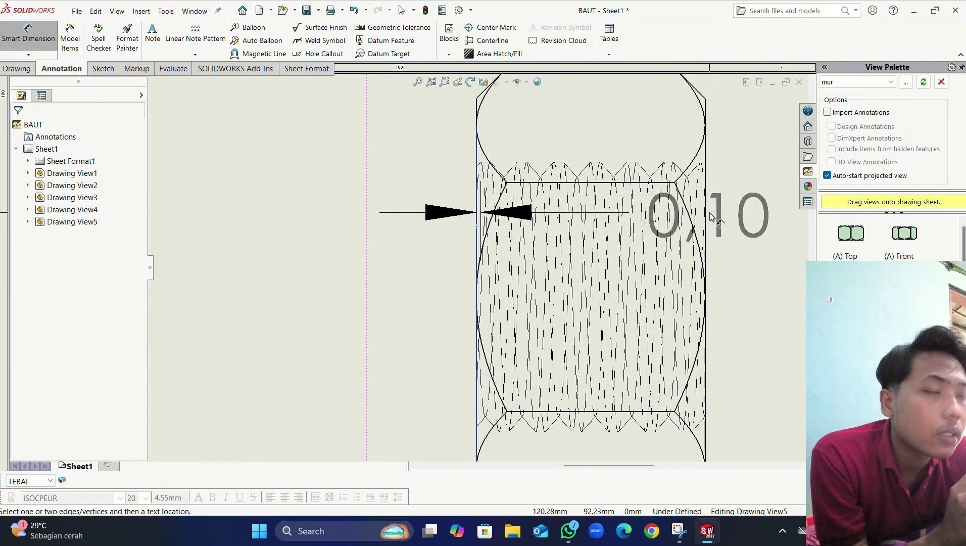
pyautogui.scroll(3, 650, 224)
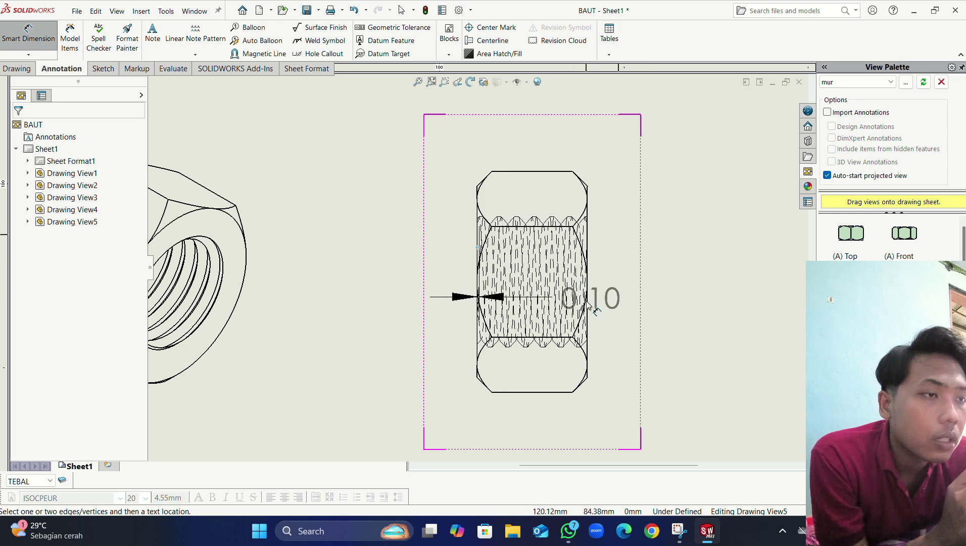
pyautogui.click(589, 348)
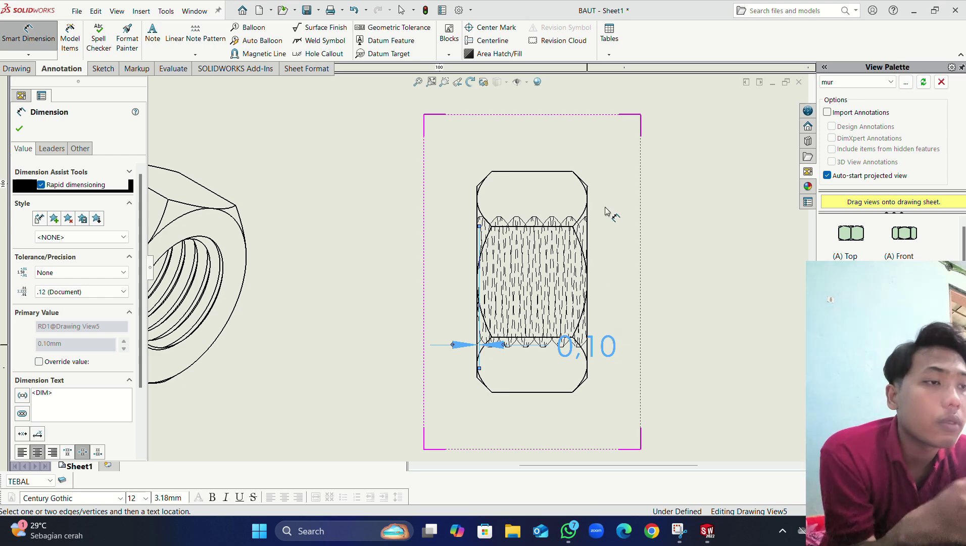
pyautogui.press('Escape')
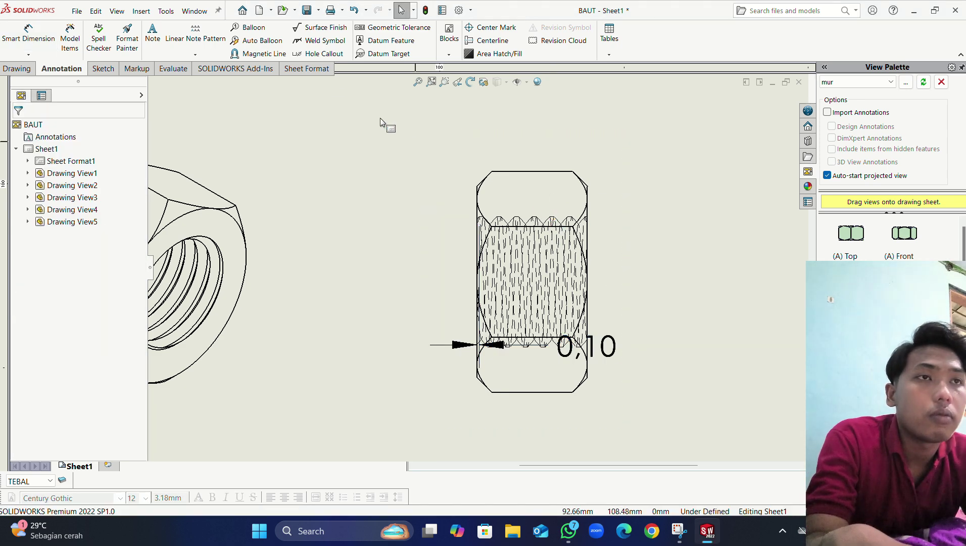
pyautogui.click(354, 11)
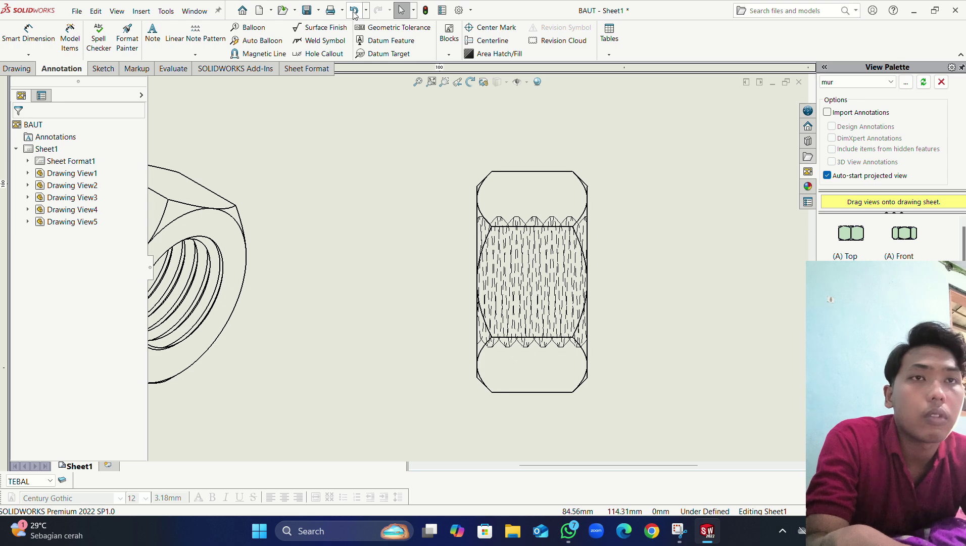
# Step: Dimension the nut's thickness between its two end faces, with the value centred above the side view
pyautogui.click(49, 47)
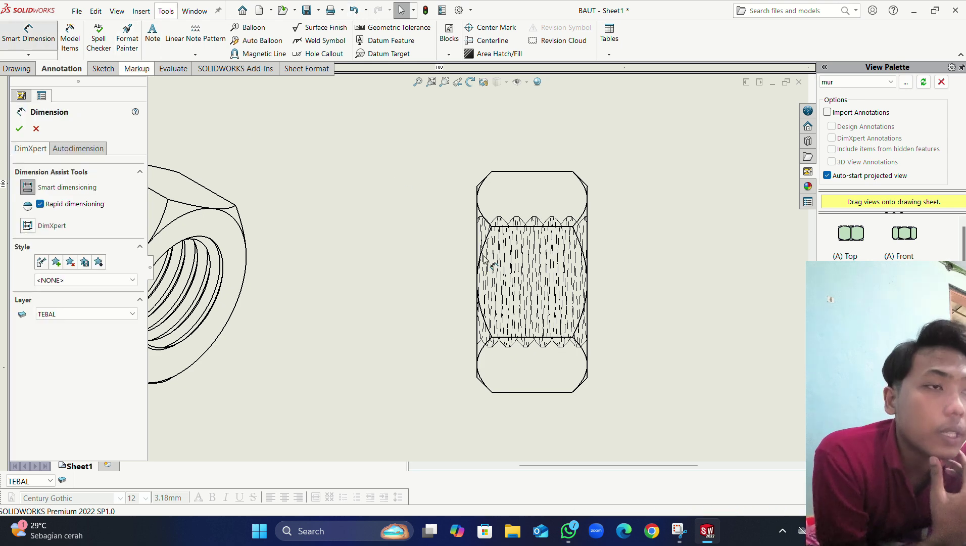
pyautogui.click(478, 222)
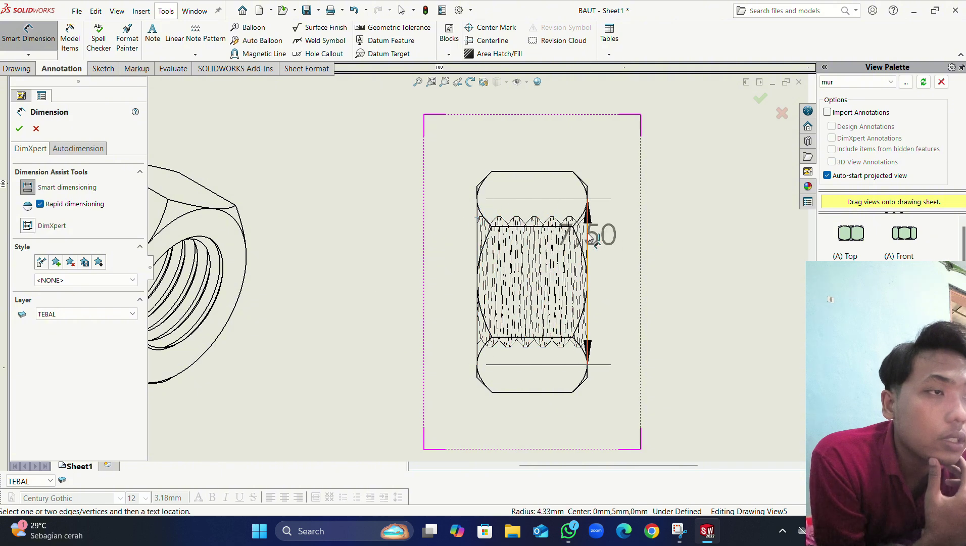
pyautogui.click(587, 238)
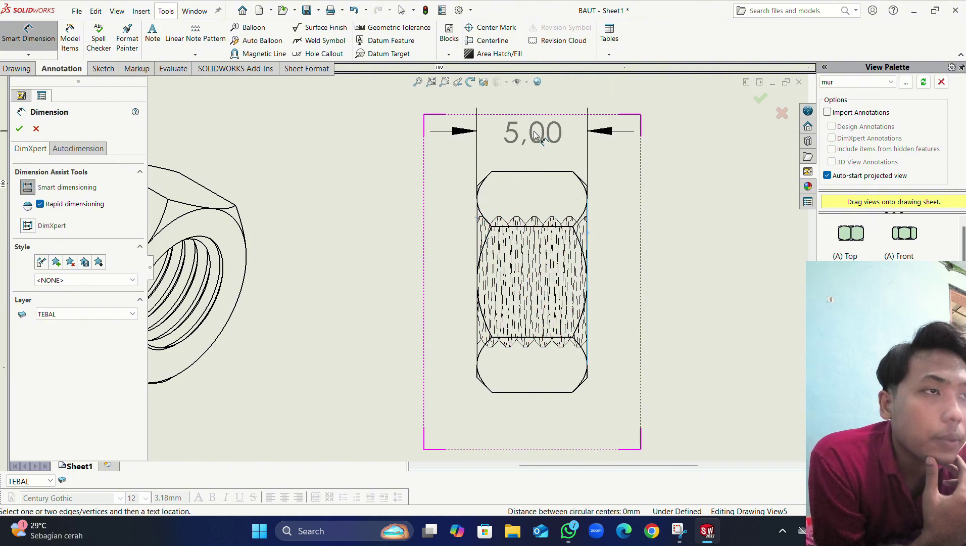
pyautogui.click(535, 144)
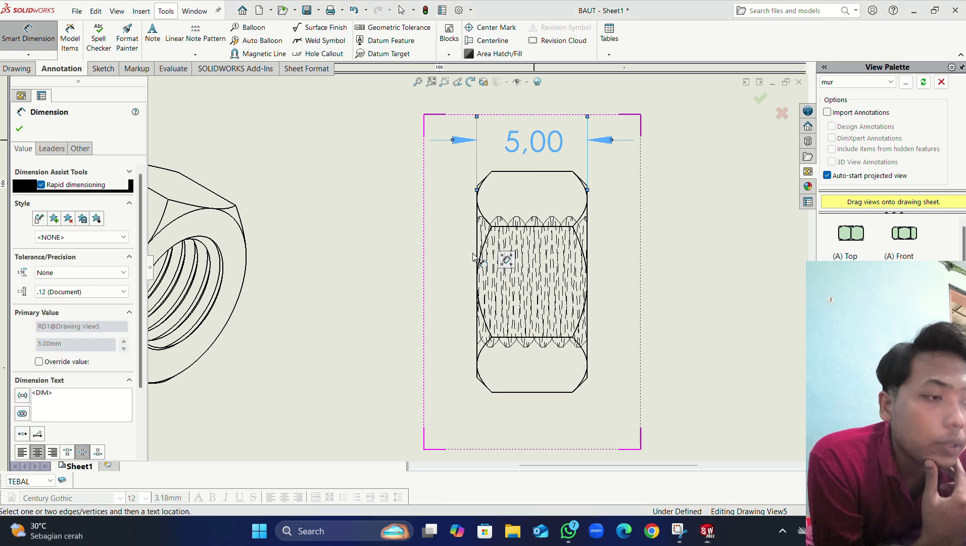
# Step: Dimension the thread's diameter between opposite thread crests, placing it to the left of the nut's side view, and consult the jobsheet for its callout
pyautogui.click(569, 530)
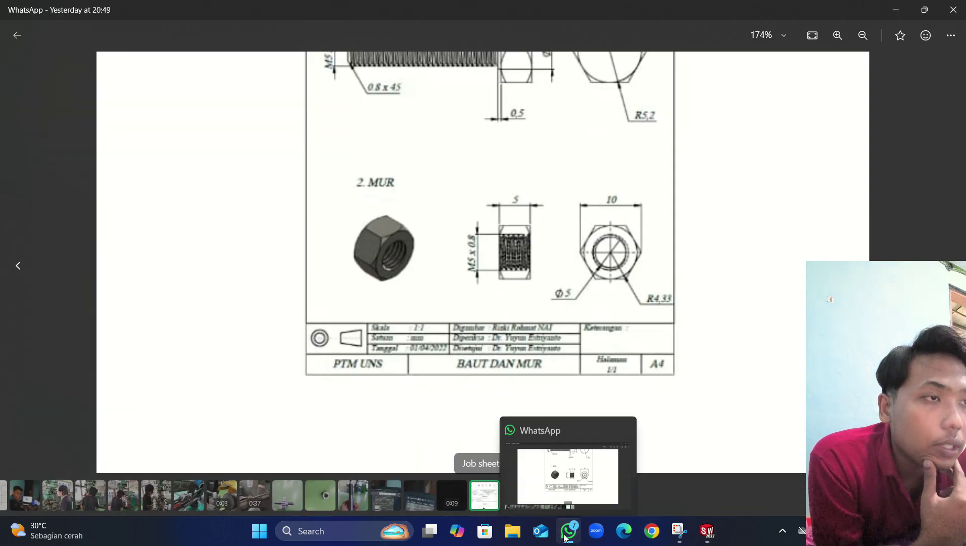
pyautogui.click(569, 531)
pyautogui.scroll(-4, 554, 294)
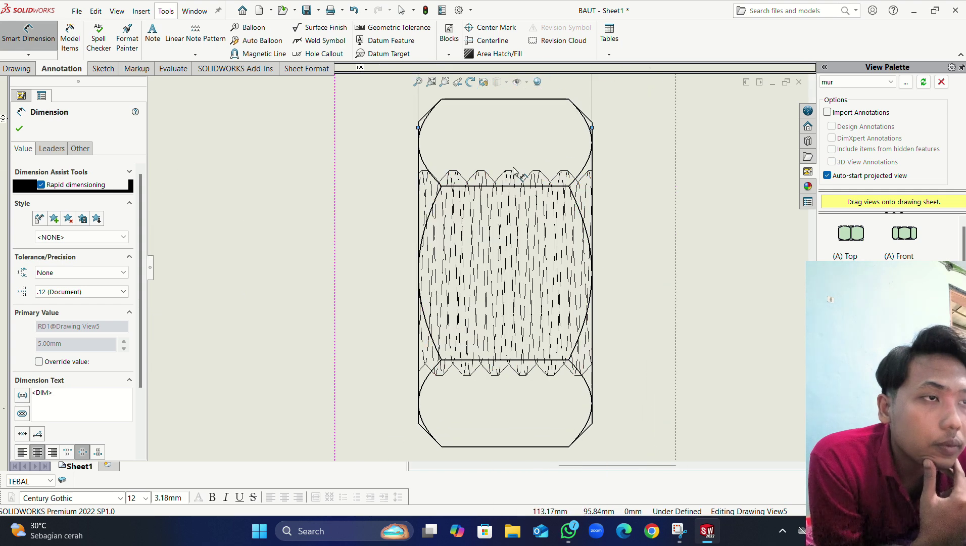
pyautogui.click(511, 172)
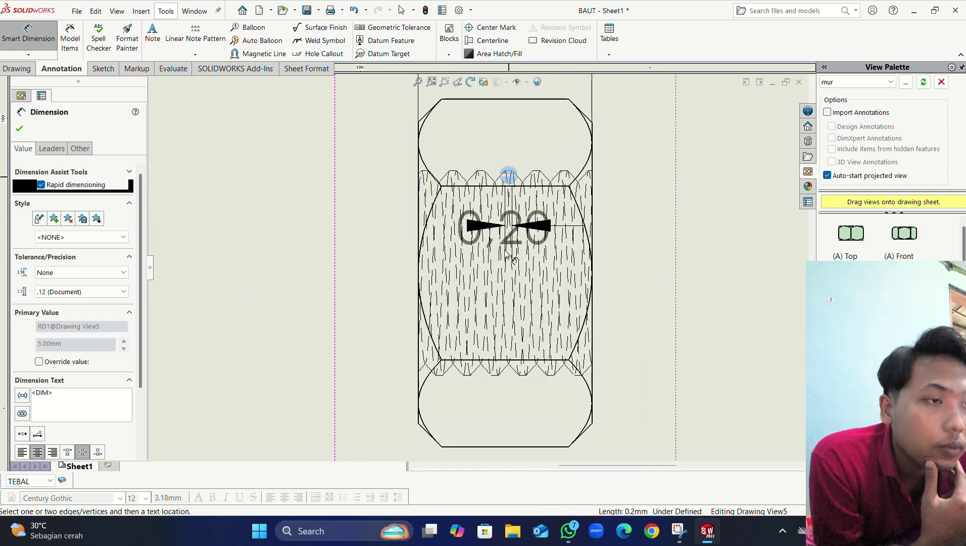
pyautogui.press('Escape')
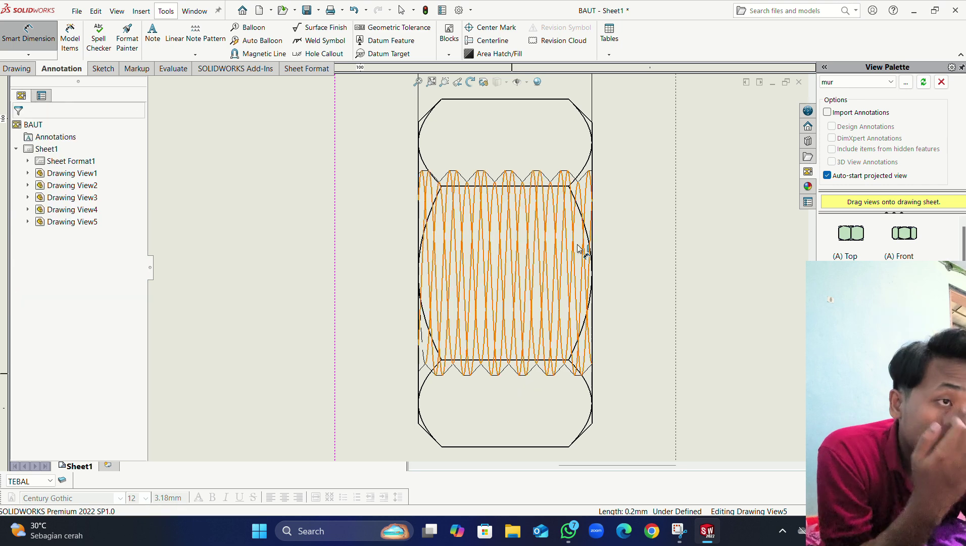
pyautogui.click(564, 174)
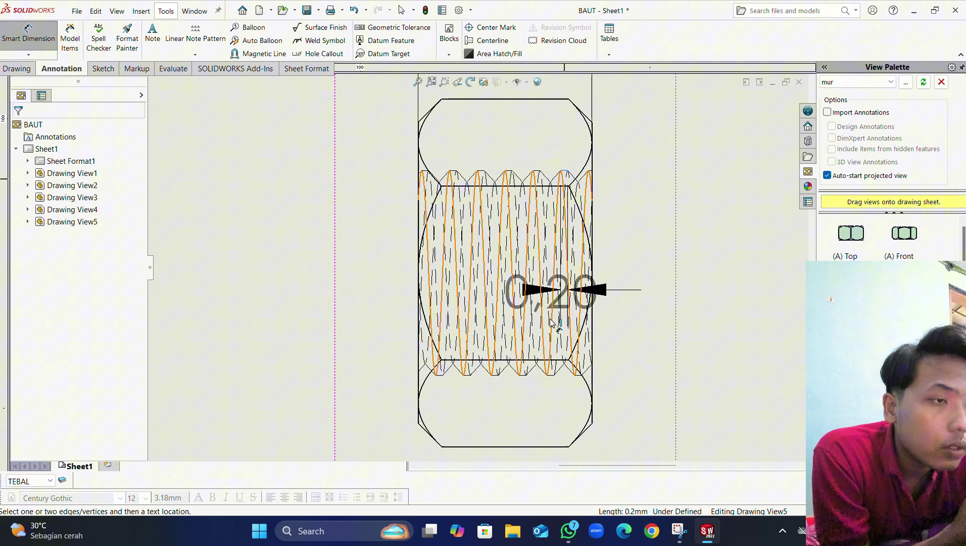
pyautogui.click(545, 375)
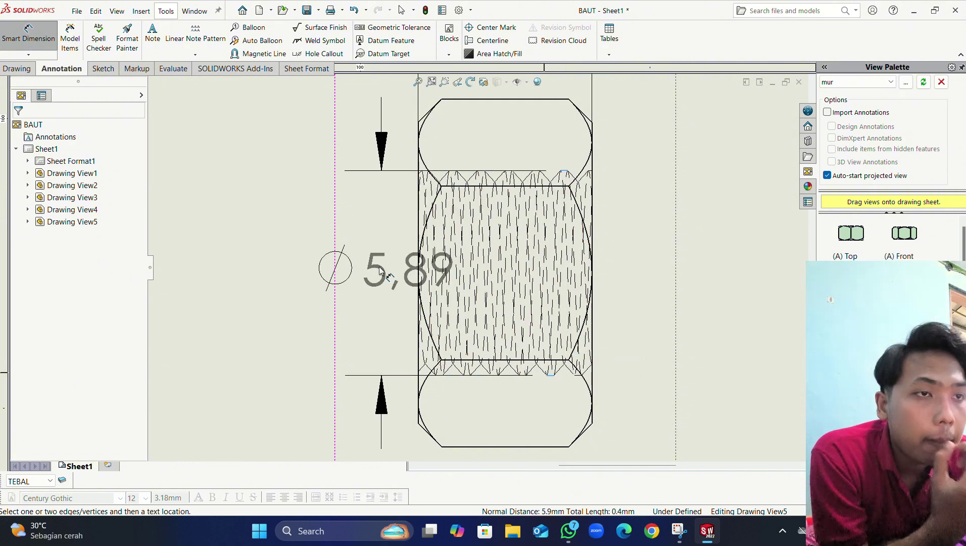
pyautogui.click(300, 268)
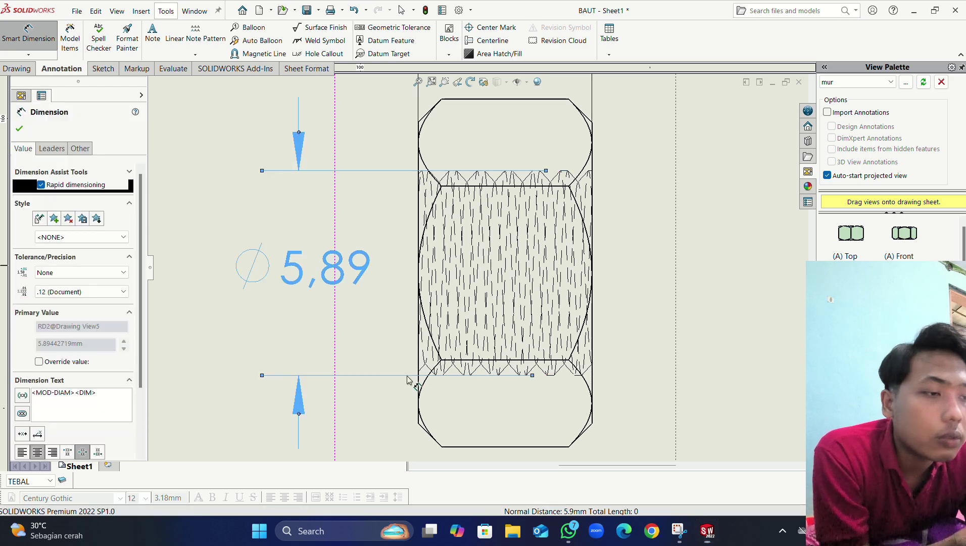
pyautogui.click(567, 530)
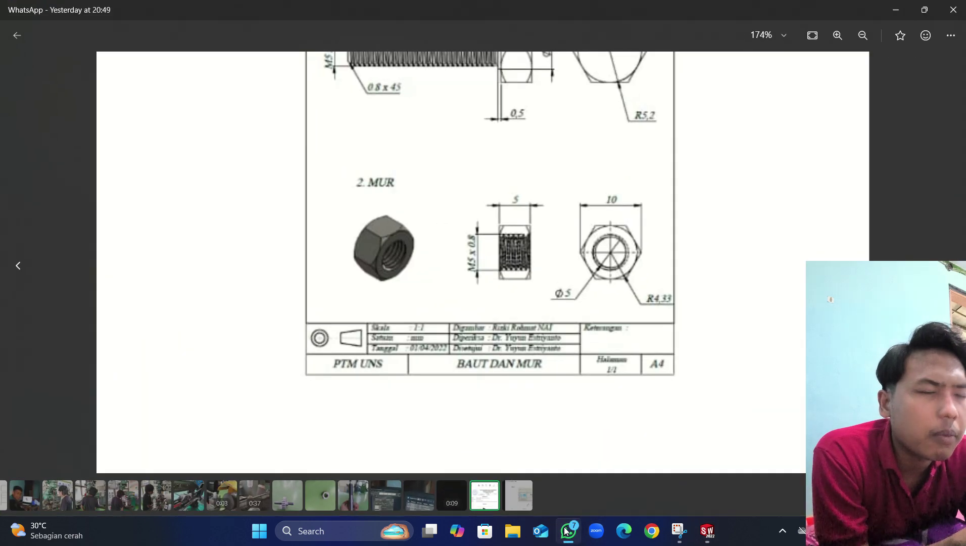
# Step: Replace the thread diameter dimension's text in the nut's side view with M5 x 0,5
pyautogui.click(569, 533)
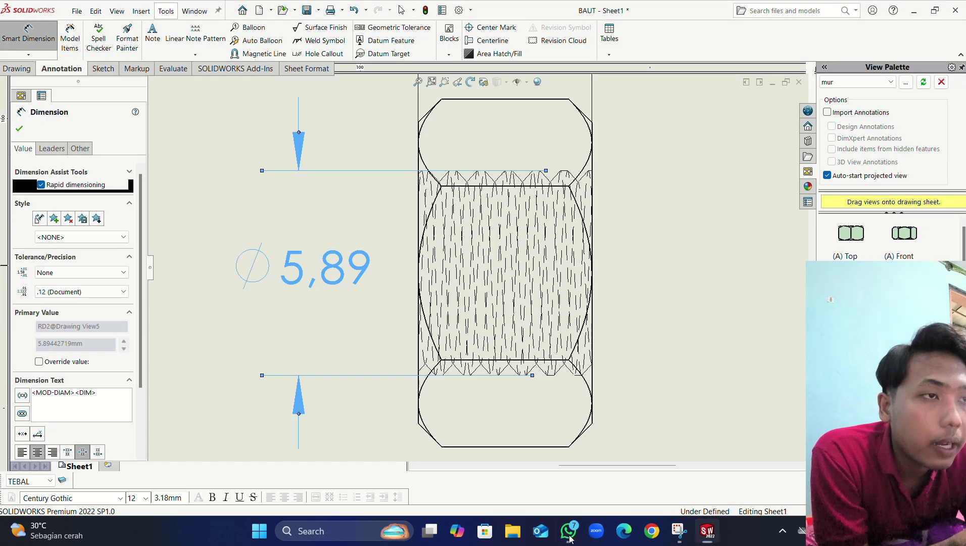
pyautogui.click(569, 535)
pyautogui.click(567, 535)
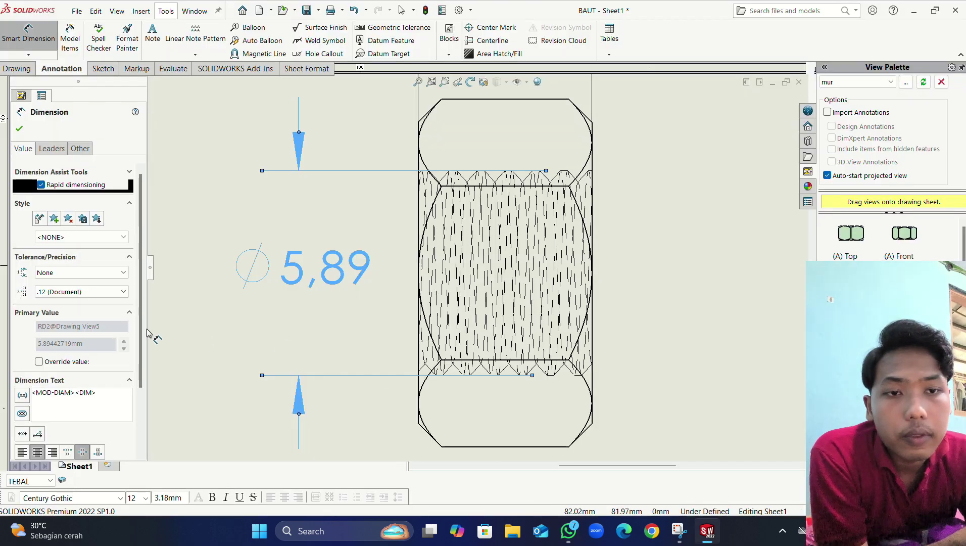
pyautogui.moveTo(57, 393); pyautogui.dragTo(32, 393)
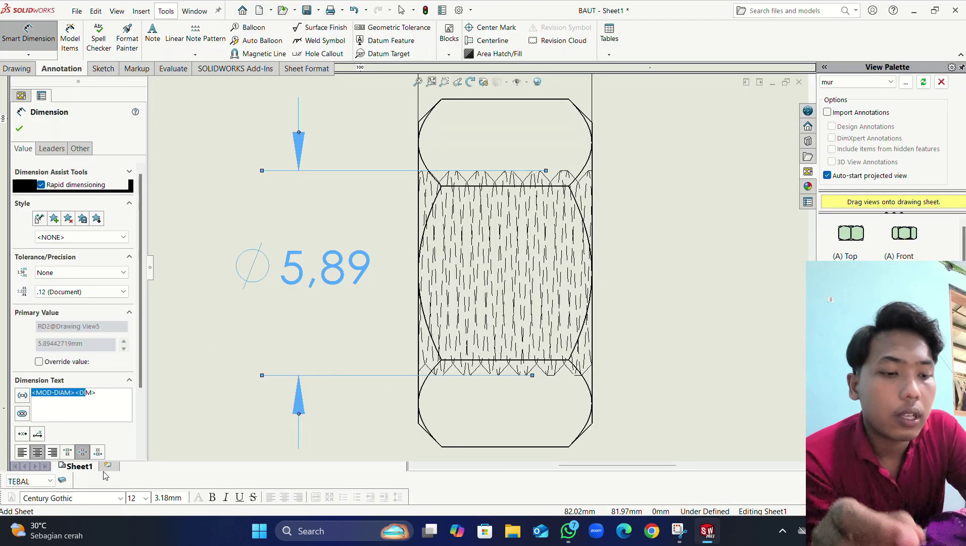
pyautogui.write('m5')
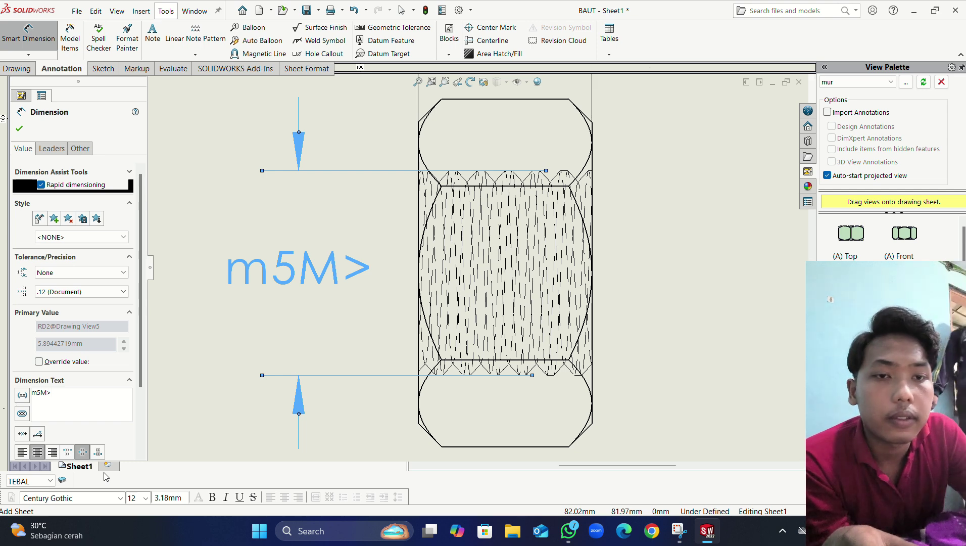
pyautogui.press('BackSpace')
pyautogui.press('BackSpace')
pyautogui.press('BackSpace')
pyautogui.press('BackSpace')
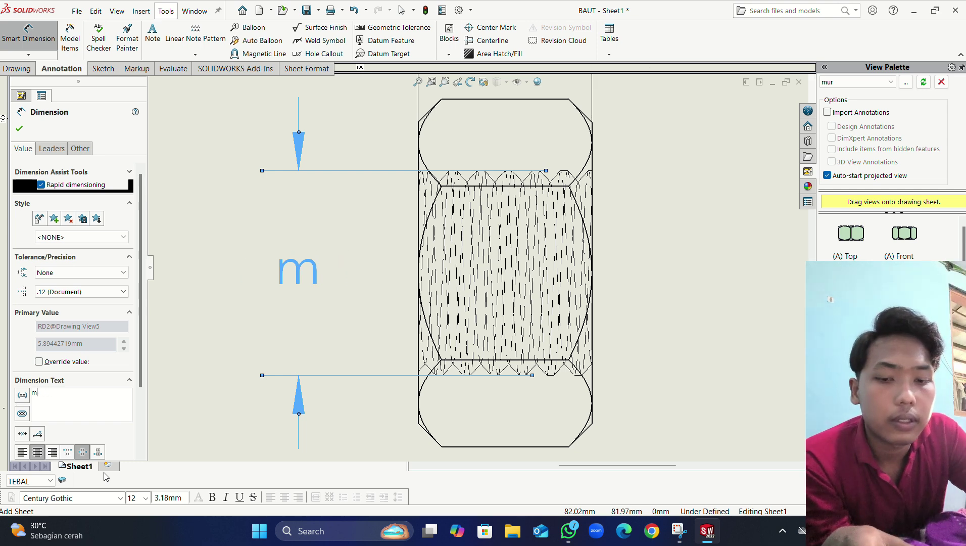
pyautogui.write('M')
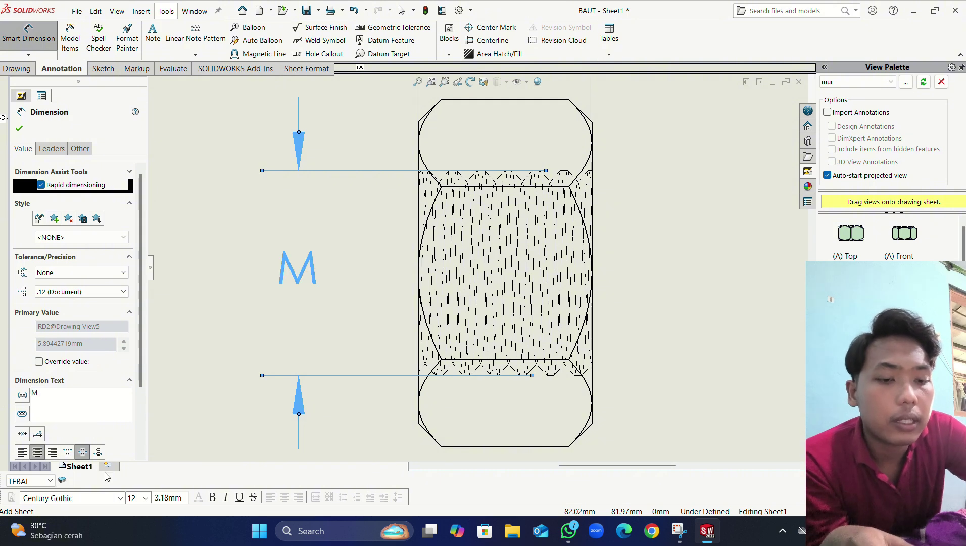
pyautogui.write('5 x')
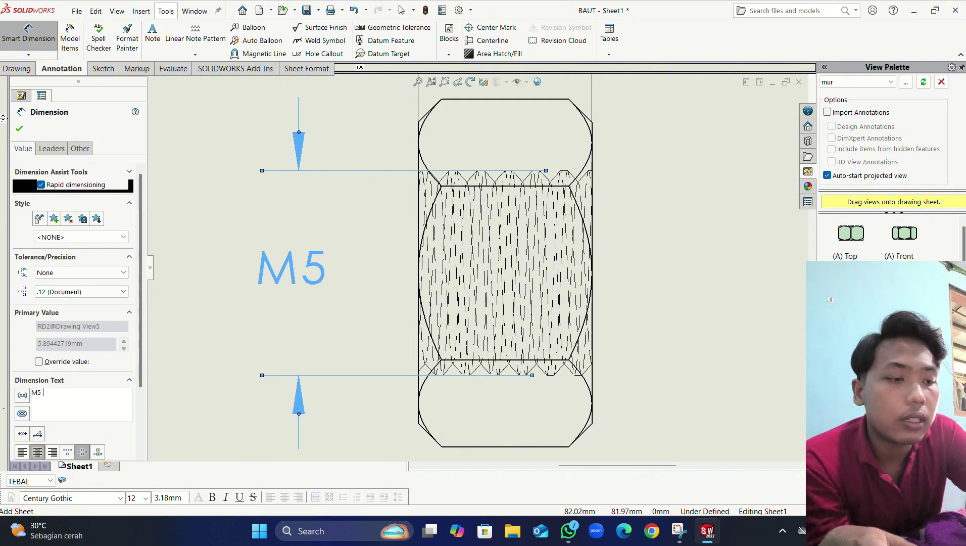
pyautogui.write('0,5')
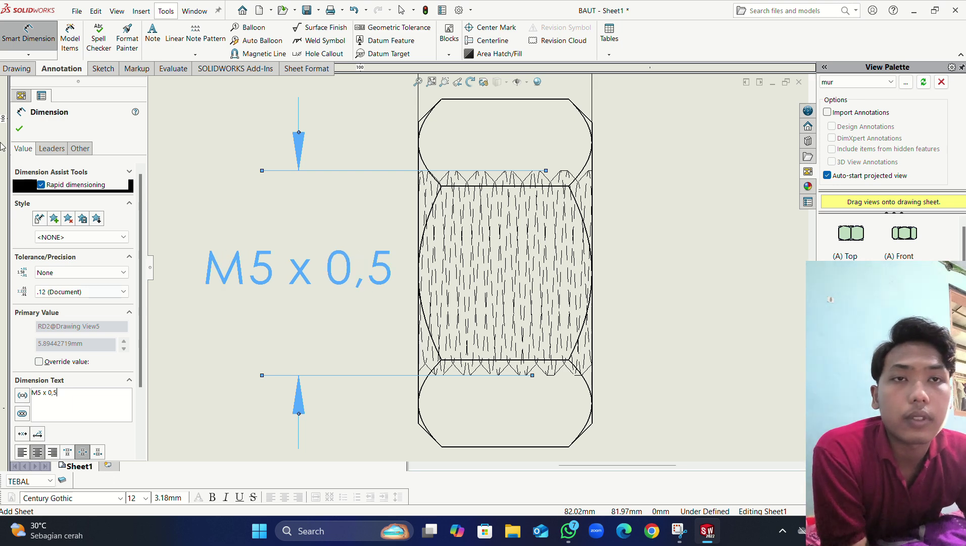
pyautogui.click(20, 129)
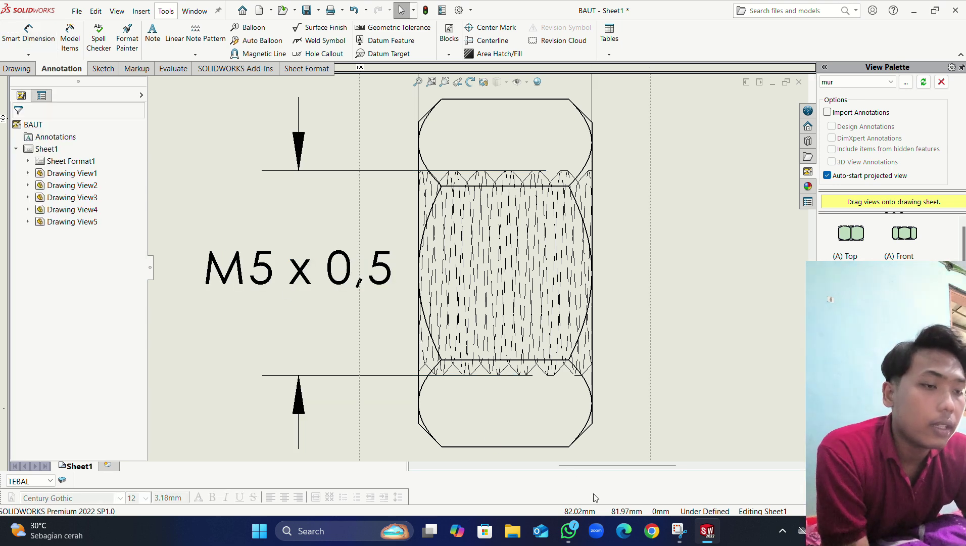
# Step: Consult the jobsheet and insert the nut's hexagonal end view right beside the side view, without adding any further projected view
pyautogui.click(569, 532)
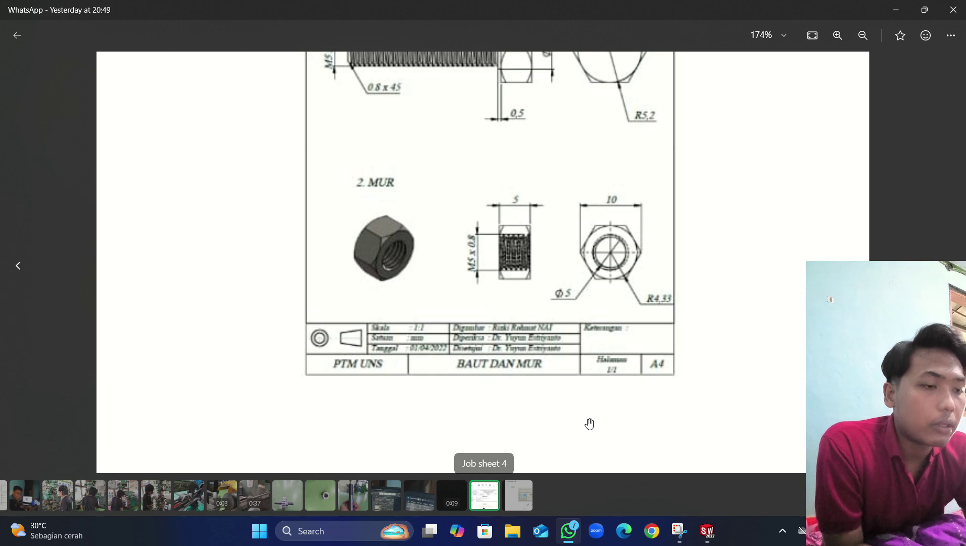
pyautogui.click(567, 536)
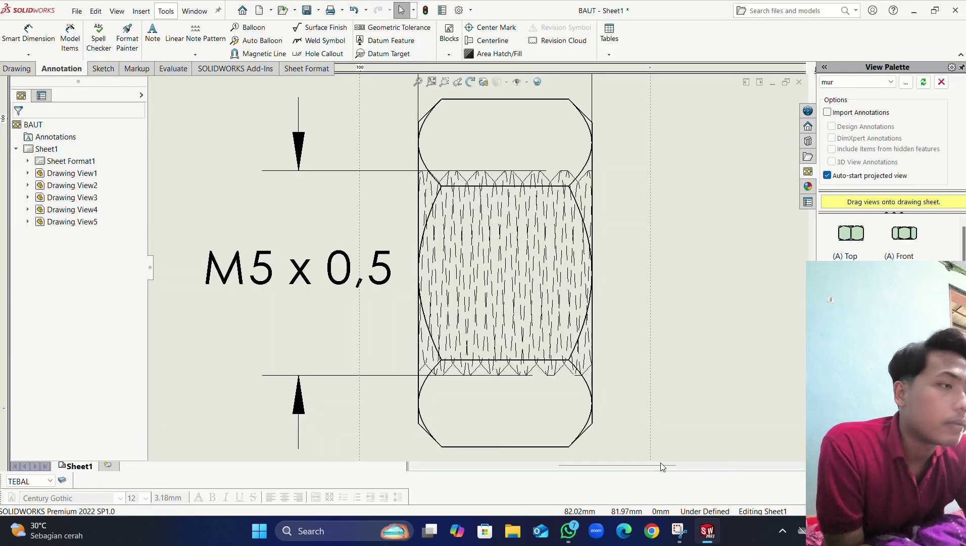
pyautogui.click(570, 534)
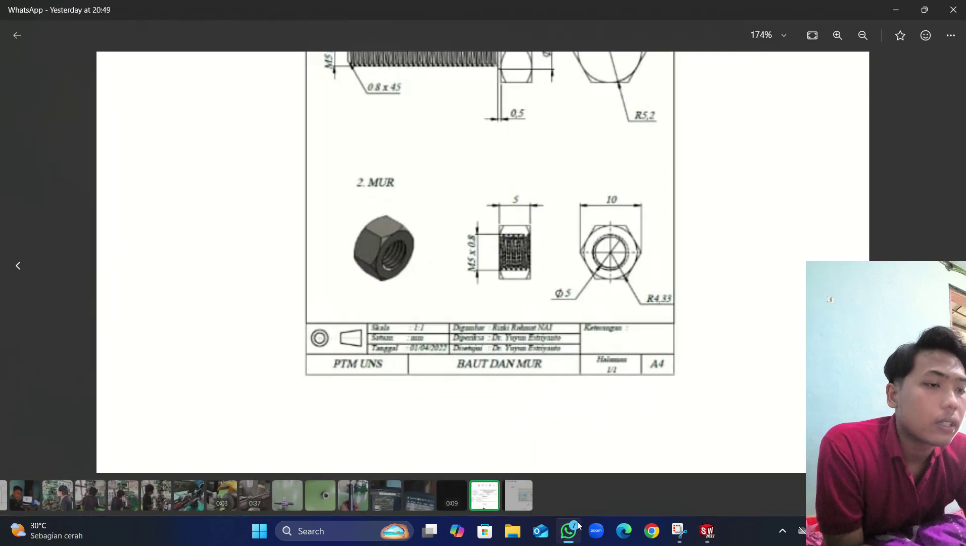
pyautogui.click(569, 535)
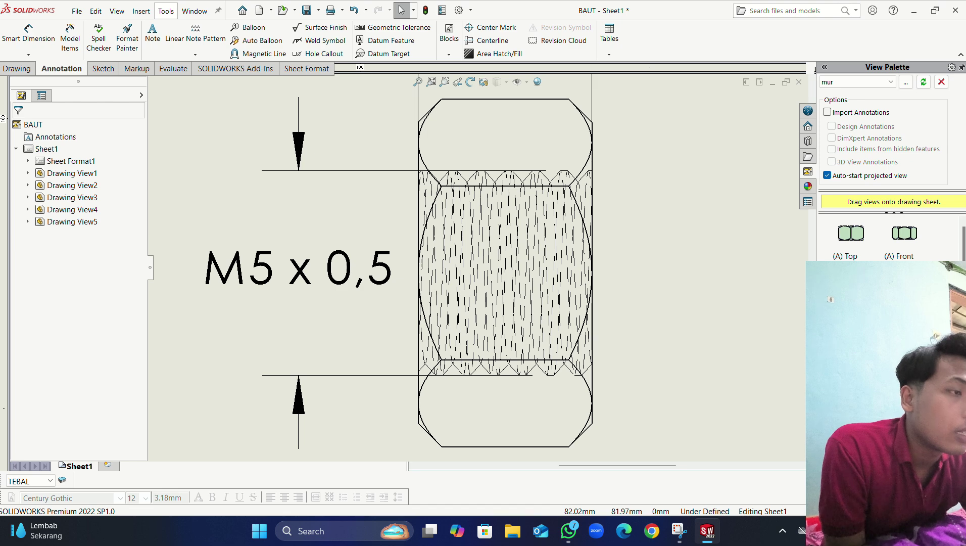
pyautogui.moveTo(851, 288)
pyautogui.mouseDown()
pyautogui.moveTo(739, 267)
pyautogui.moveTo(758, 268)
pyautogui.mouseUp()
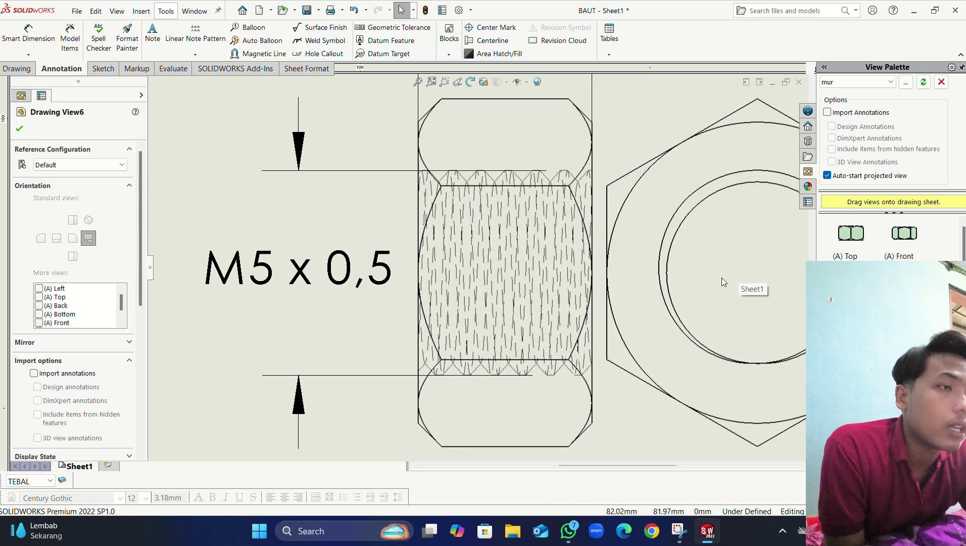
pyautogui.scroll(5, 707, 280)
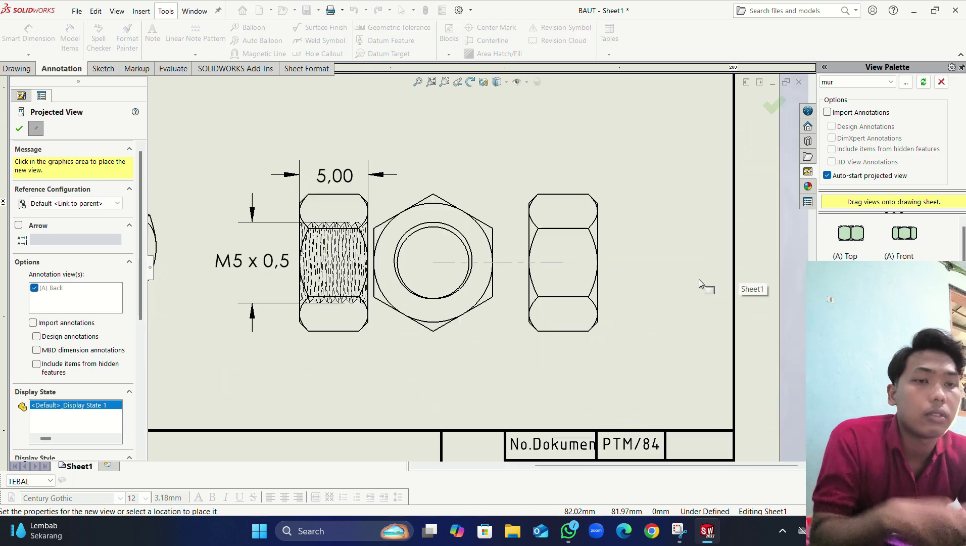
pyautogui.press('Escape')
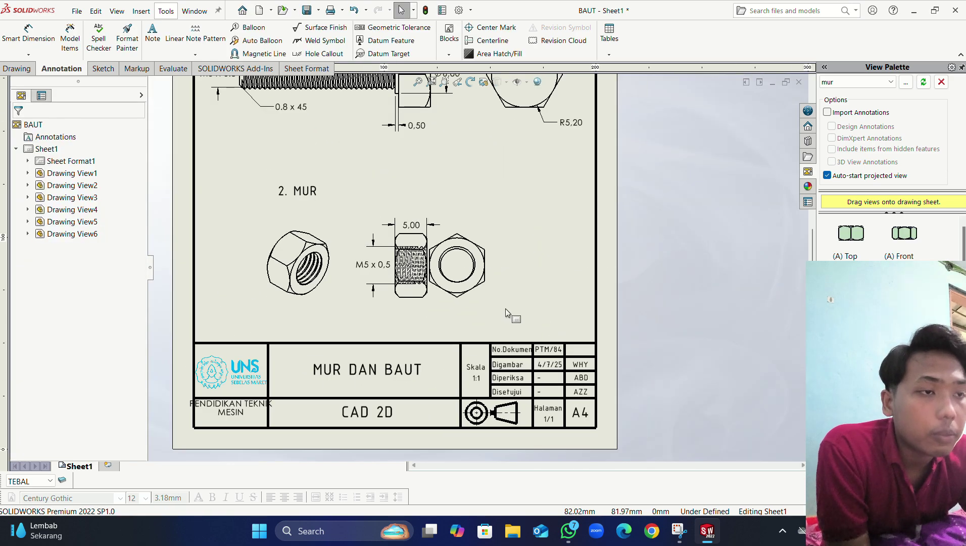
# Step: Move the nut's hexagonal end view farther right of the side view and compare the spacing with the jobsheet
pyautogui.moveTo(488, 299); pyautogui.dragTo(551, 306)
pyautogui.click(569, 531)
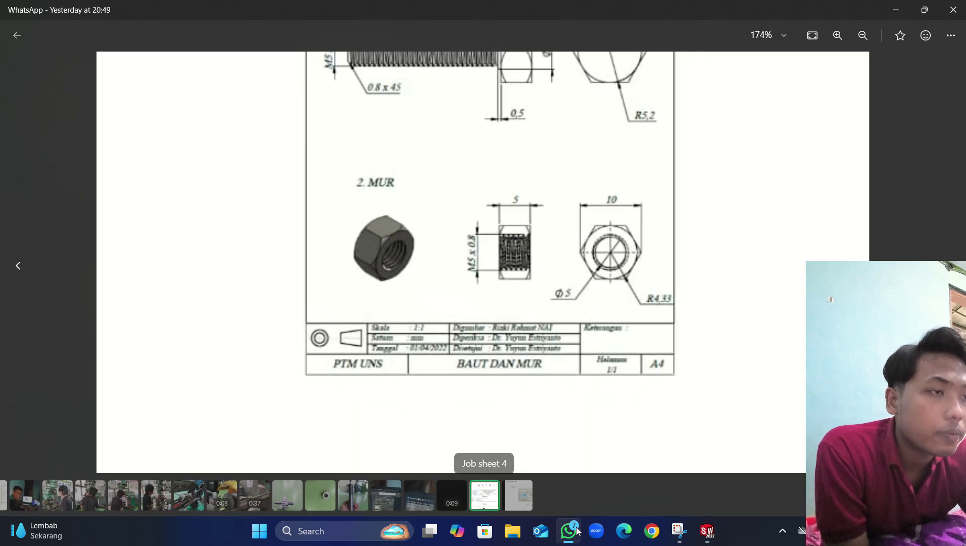
pyautogui.click(578, 531)
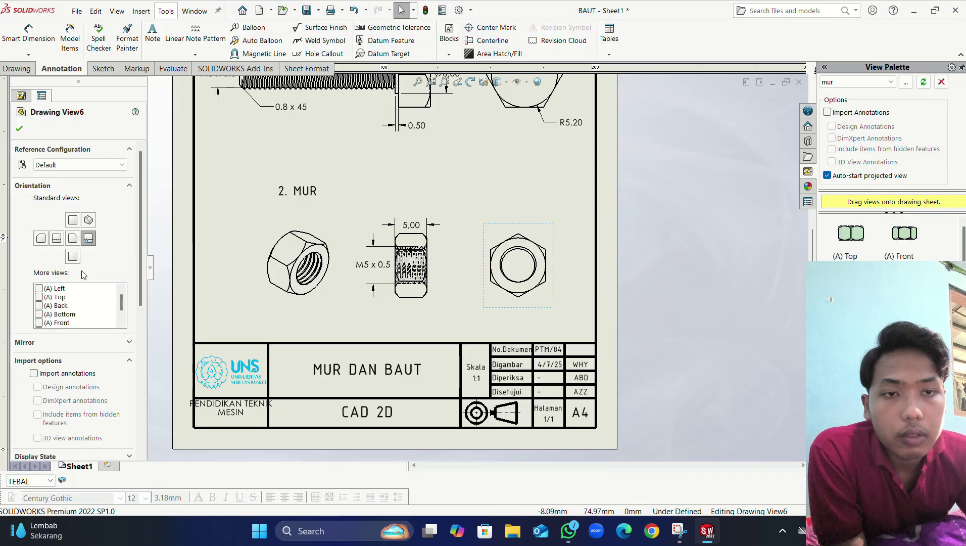
# Step: Set the hexagonal end view's display style to Hidden Lines Visible and compare it with the jobsheet
pyautogui.scroll(-3, 84, 274)
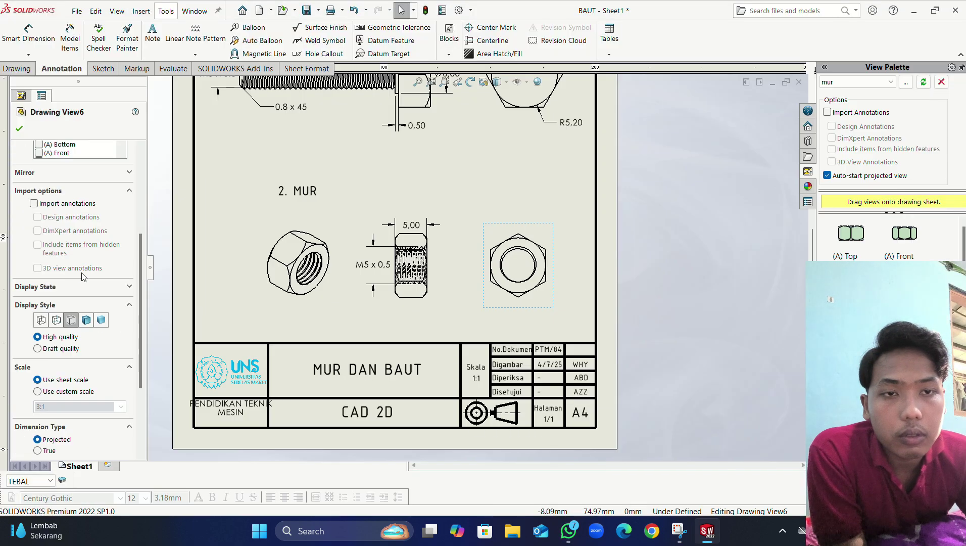
pyautogui.click(61, 320)
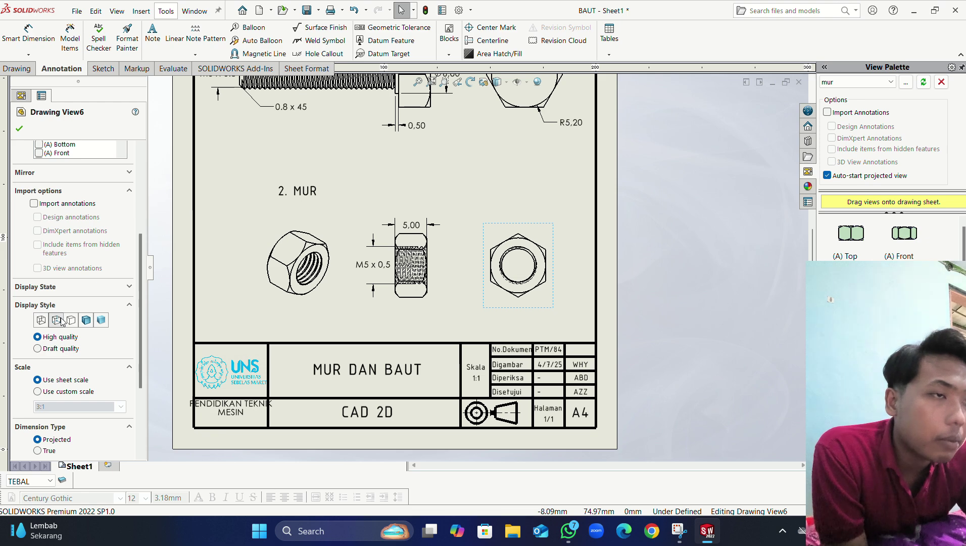
pyautogui.click(570, 537)
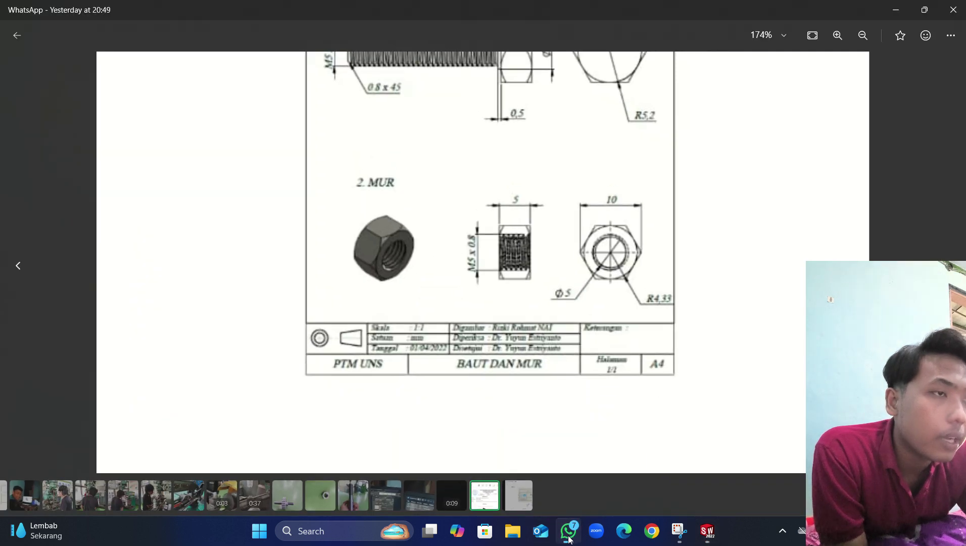
pyautogui.click(568, 536)
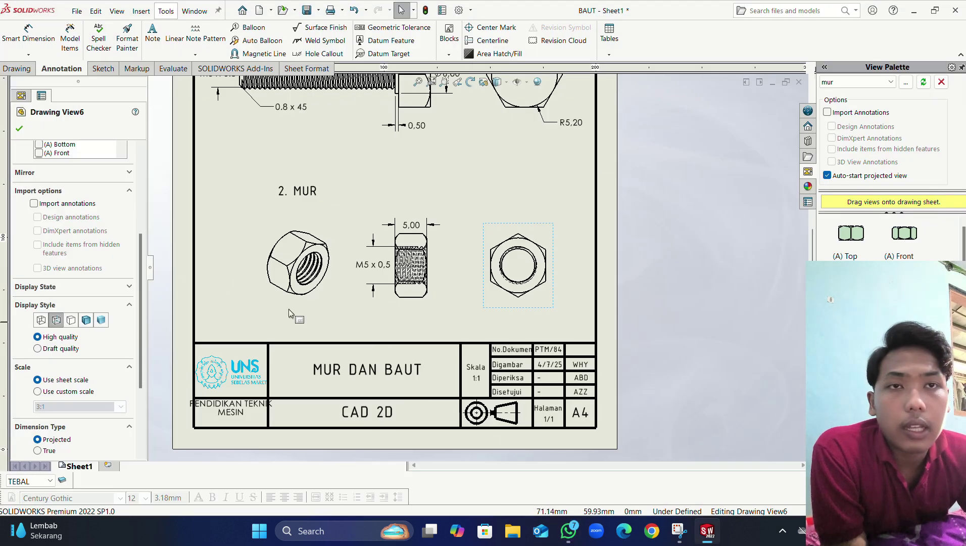
pyautogui.click(19, 129)
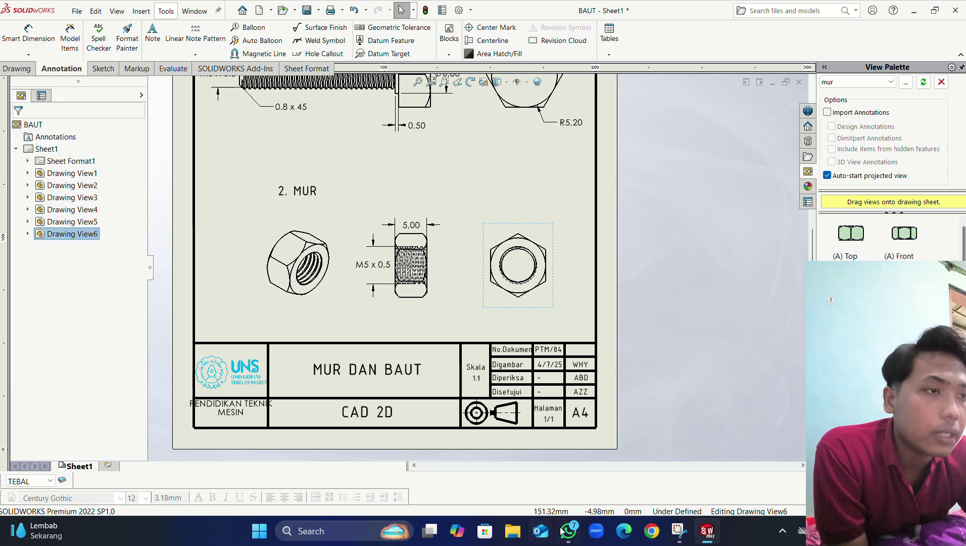
pyautogui.click(568, 539)
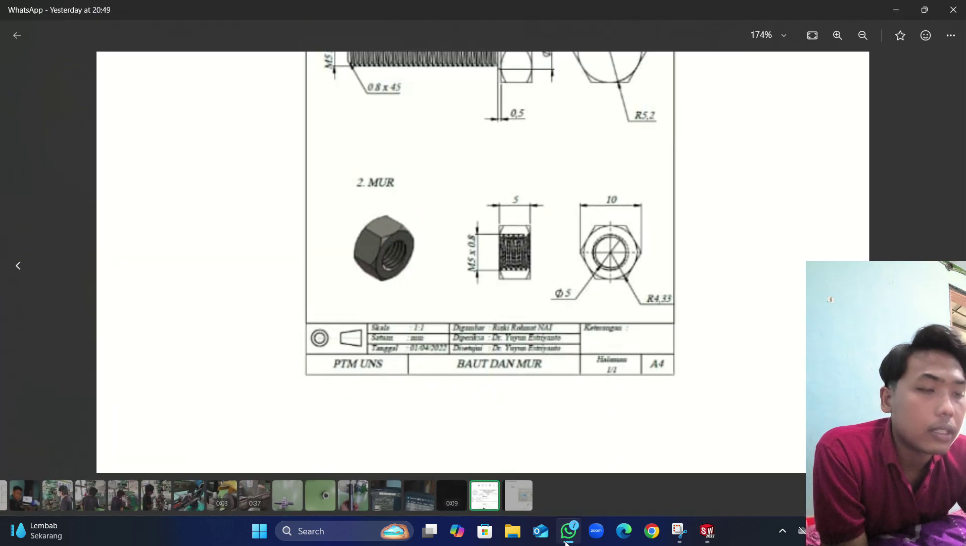
pyautogui.click(567, 539)
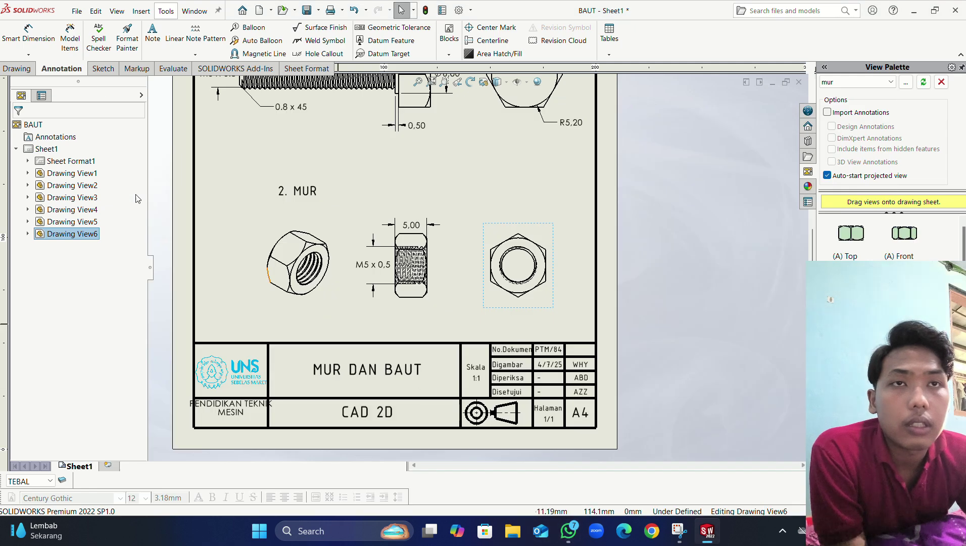
# Step: Try to dimension the nut's width across its two vertical flats in the hexagonal end view
pyautogui.click(46, 40)
pyautogui.scroll(-2, 466, 271)
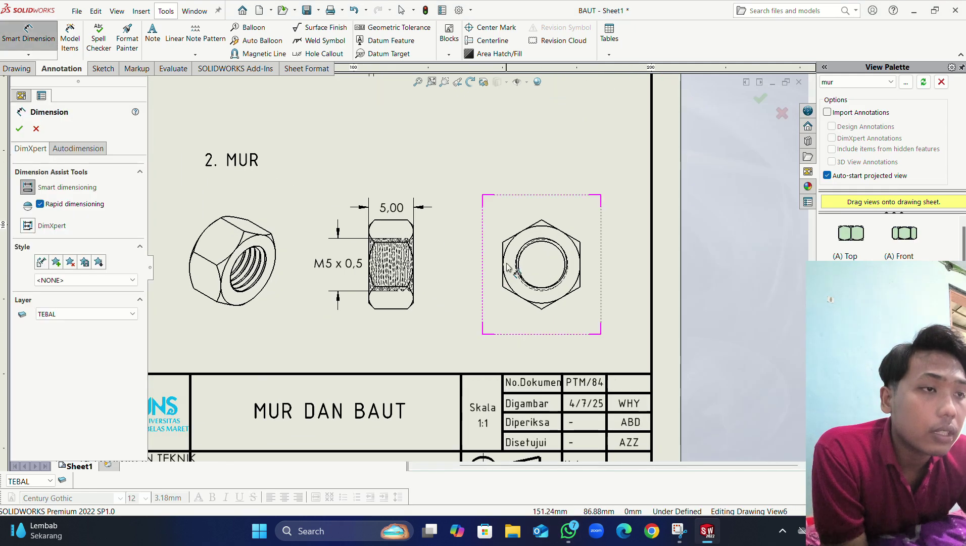
pyautogui.click(504, 252)
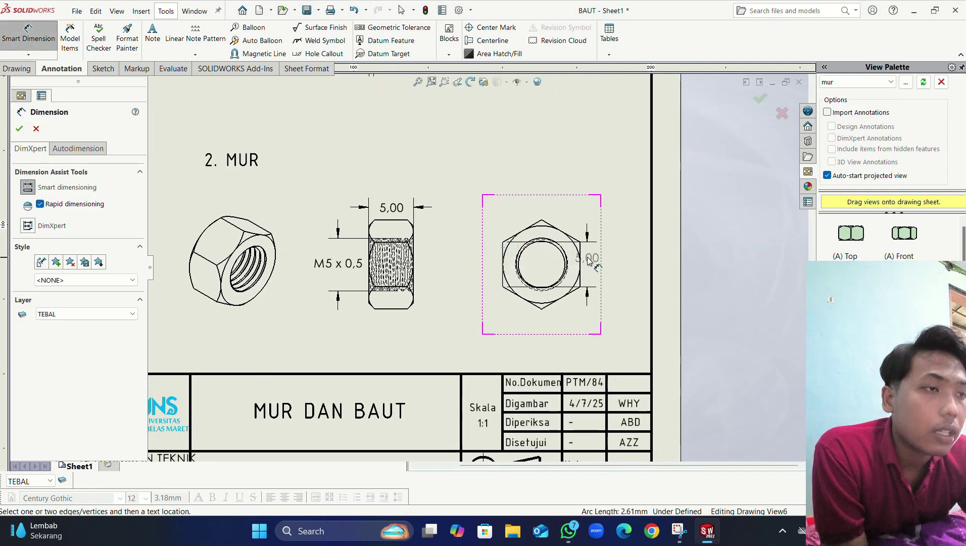
pyautogui.click(581, 250)
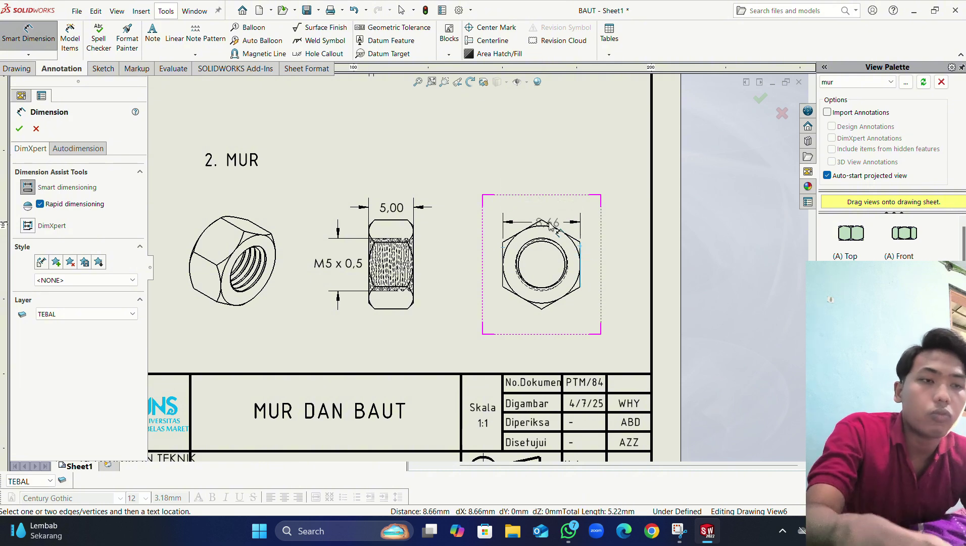
pyautogui.click(574, 232)
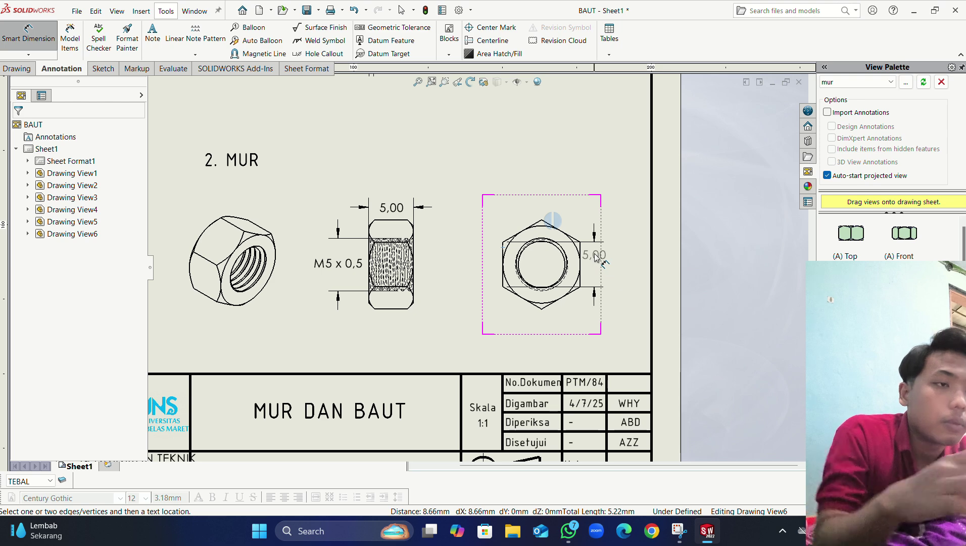
pyautogui.press('Escape')
pyautogui.press('Escape')
pyautogui.click(653, 530)
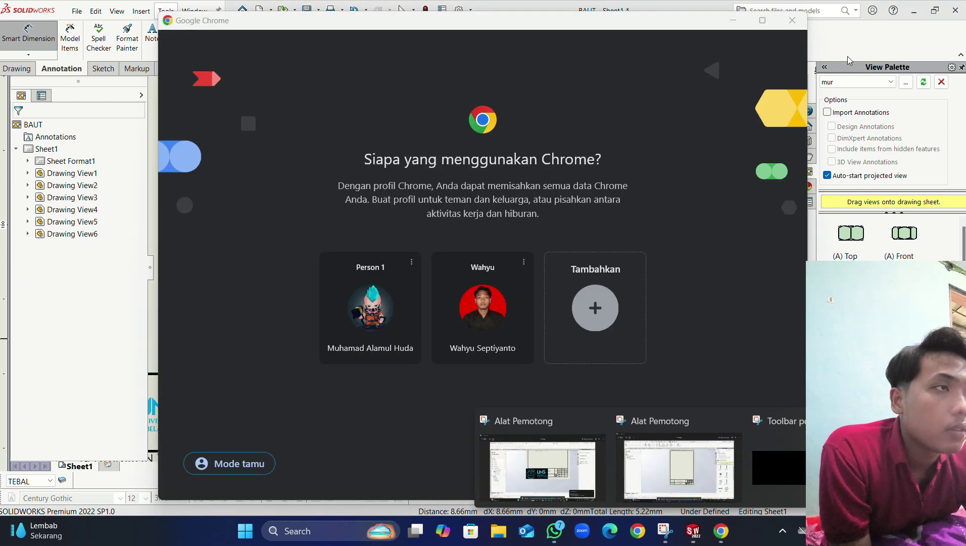
pyautogui.click(792, 20)
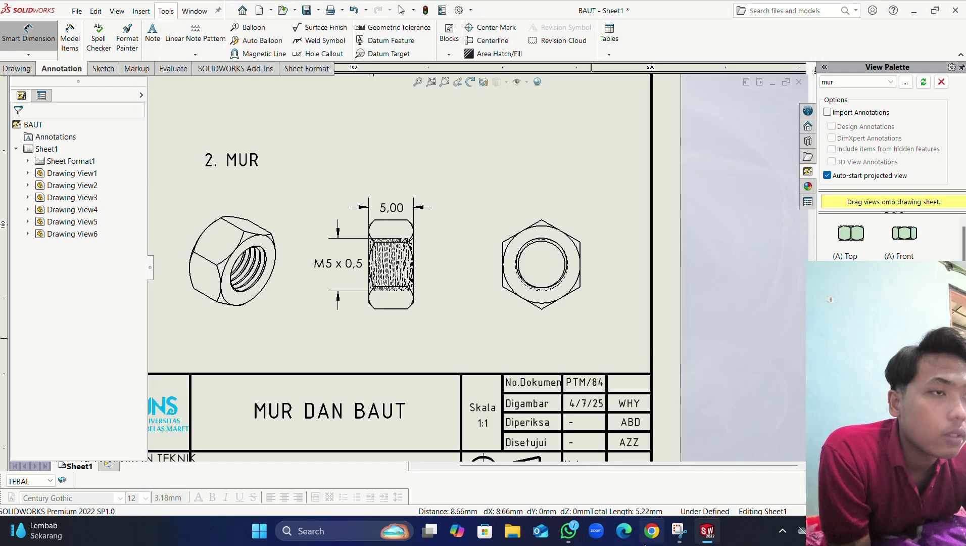
pyautogui.click(652, 531)
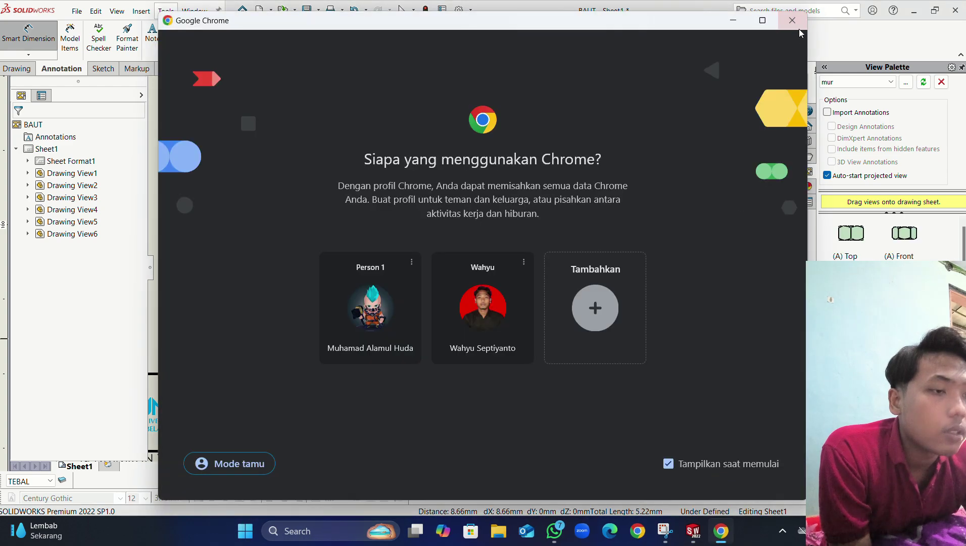
pyautogui.click(795, 21)
# Step: Check the WhatsApp jobsheet for the dimensions required on the nut's hexagonal end view
pyautogui.click(563, 523)
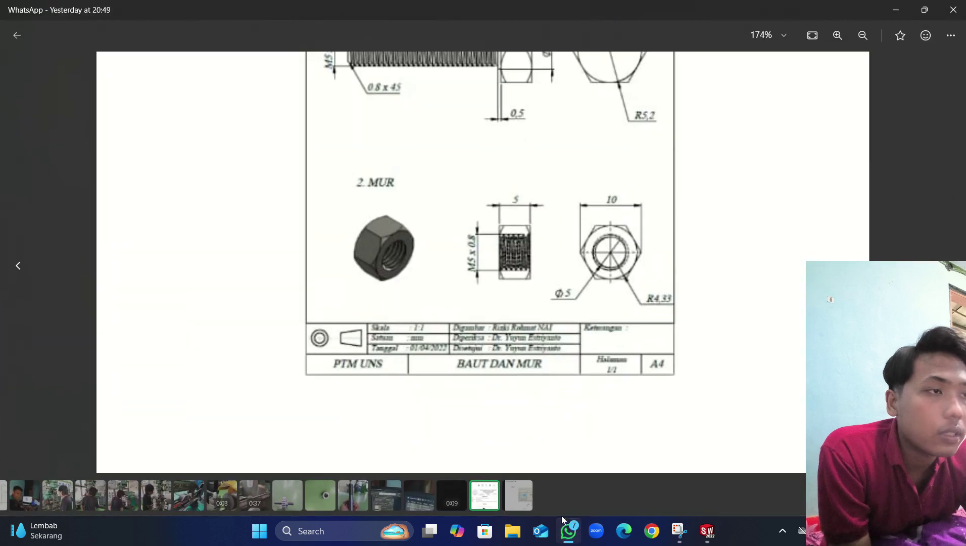
pyautogui.click(567, 534)
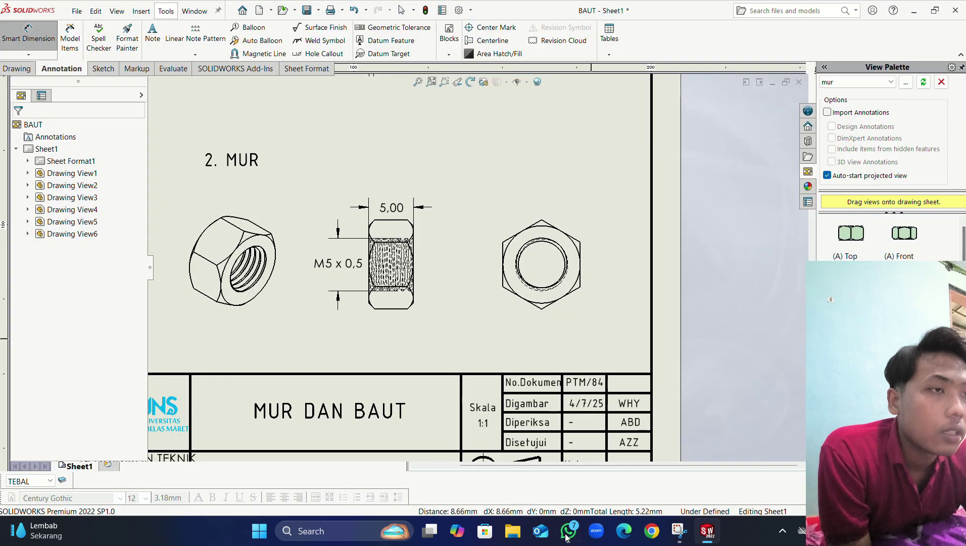
pyautogui.click(567, 534)
pyautogui.click(567, 535)
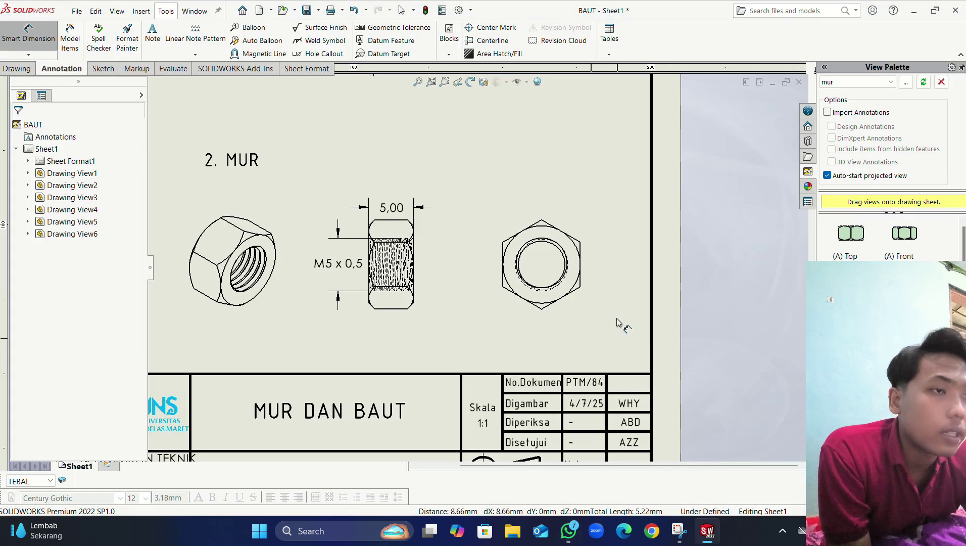
# Step: Leave the dimensioning command and delete the nut's hexagonal end view from the sheet
pyautogui.rightClick(587, 300)
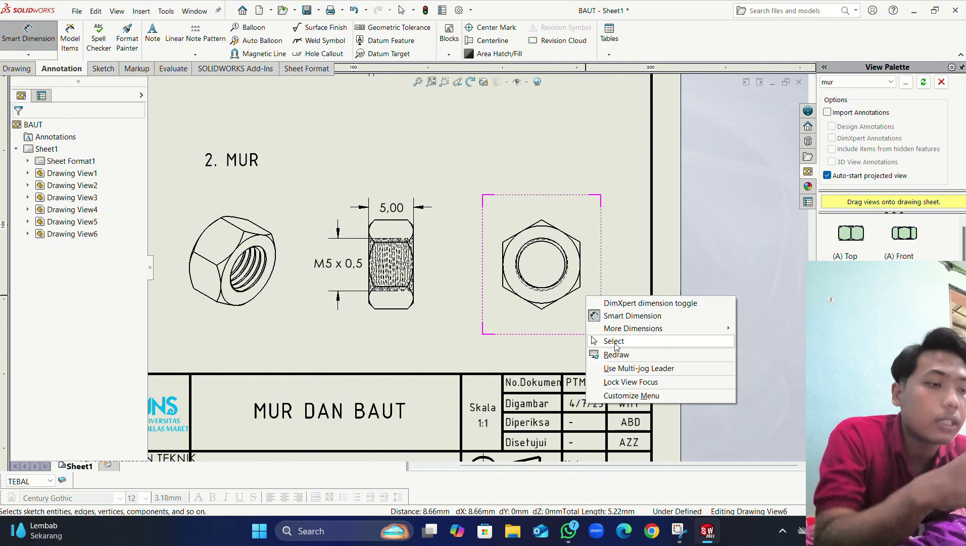
pyautogui.click(615, 315)
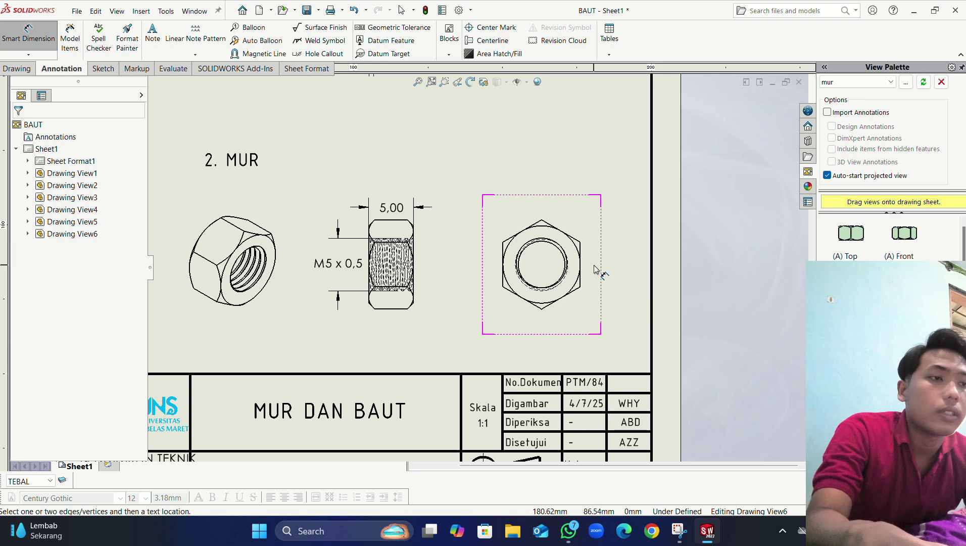
pyautogui.press('Escape')
pyautogui.click(573, 313)
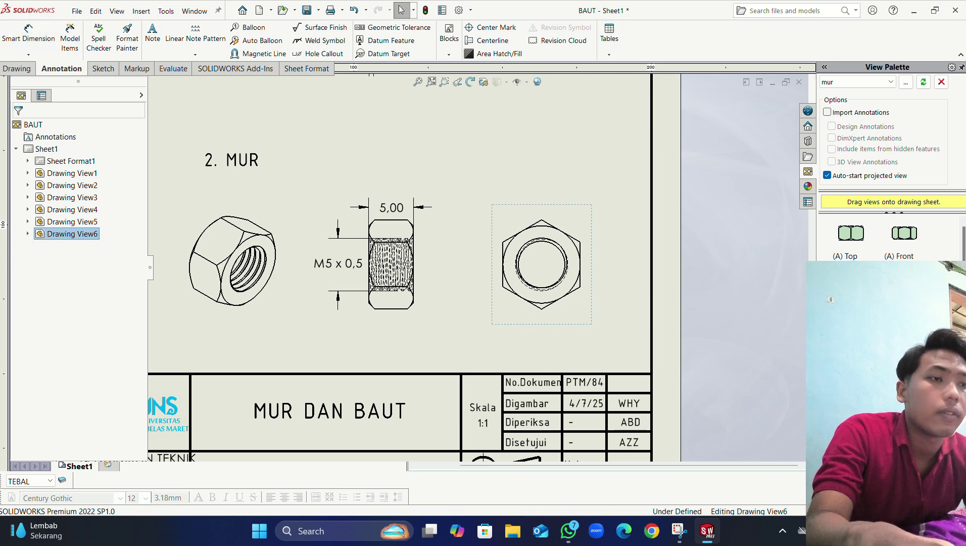
pyautogui.press('Escape')
pyautogui.click(574, 309)
pyautogui.rightClick(573, 308)
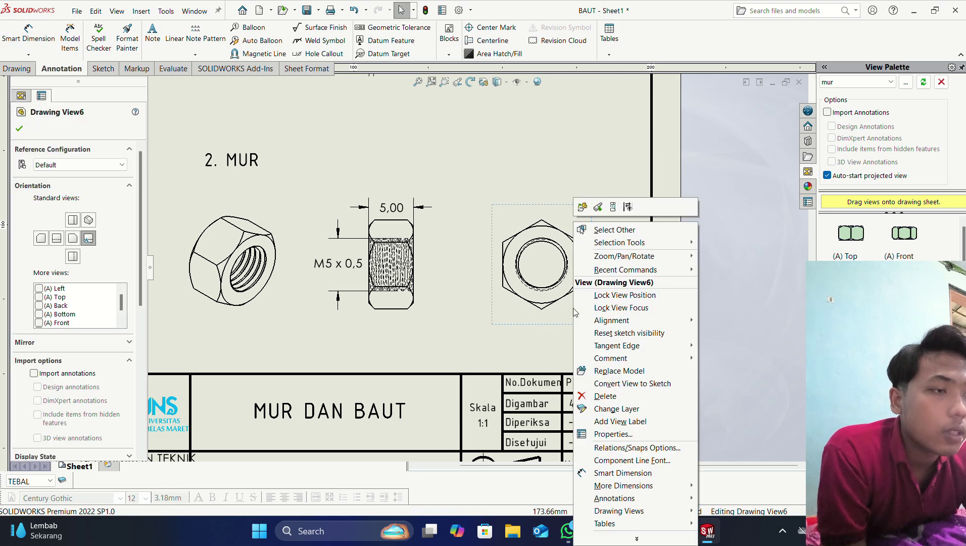
pyautogui.click(597, 398)
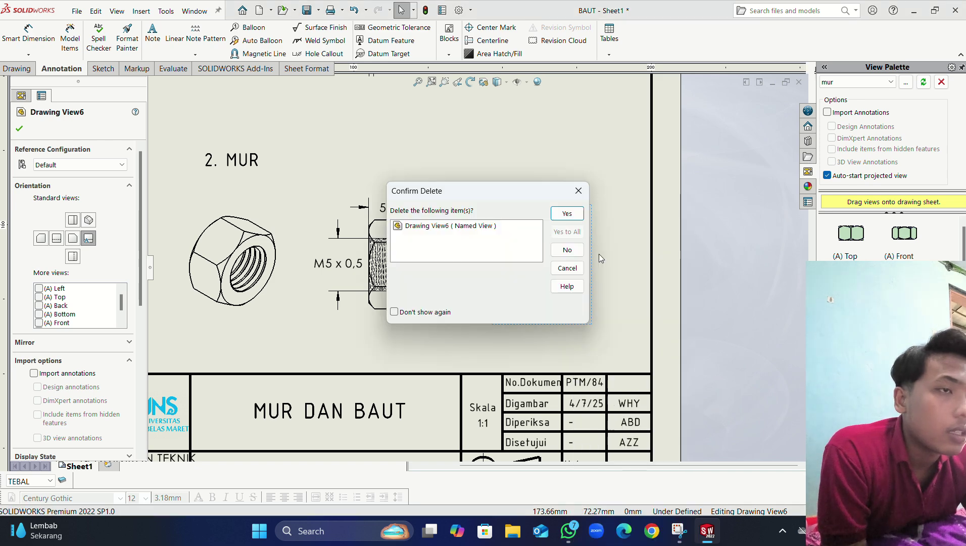
pyautogui.click(568, 215)
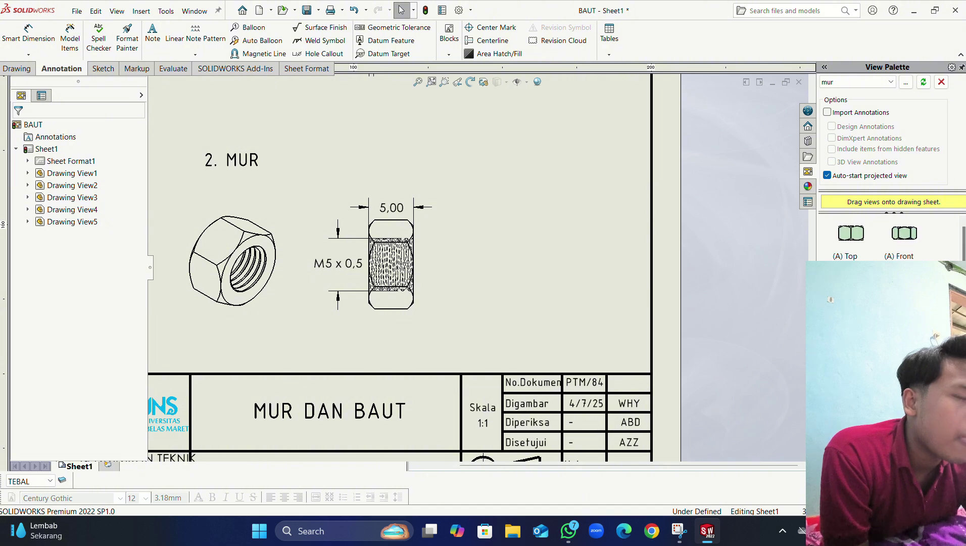
# Step: Check the jobsheet, then place the nut's hexagonal end view back on the sheet, aligned to the right of its side view
pyautogui.scroll(-3, 888, 243)
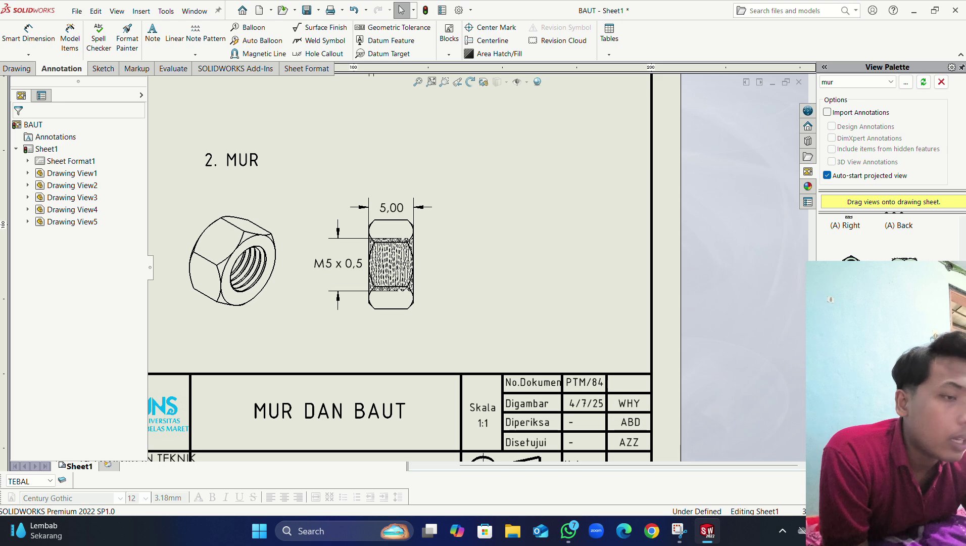
pyautogui.click(566, 539)
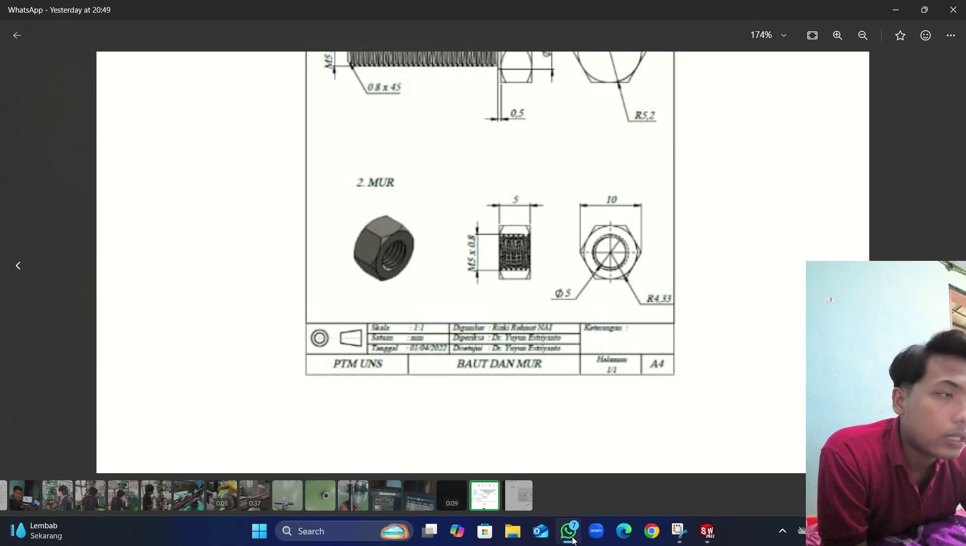
pyautogui.click(572, 537)
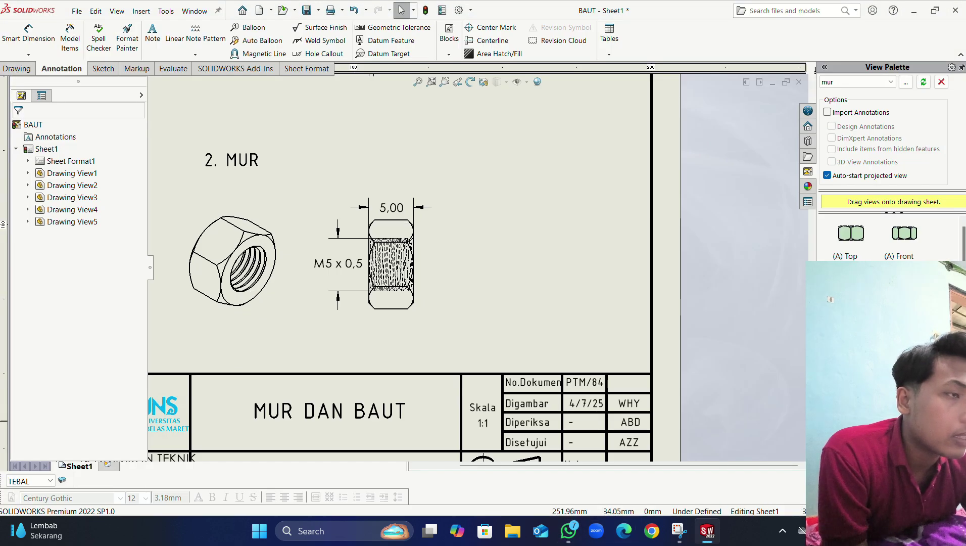
pyautogui.moveTo(854, 303); pyautogui.dragTo(808, 264)
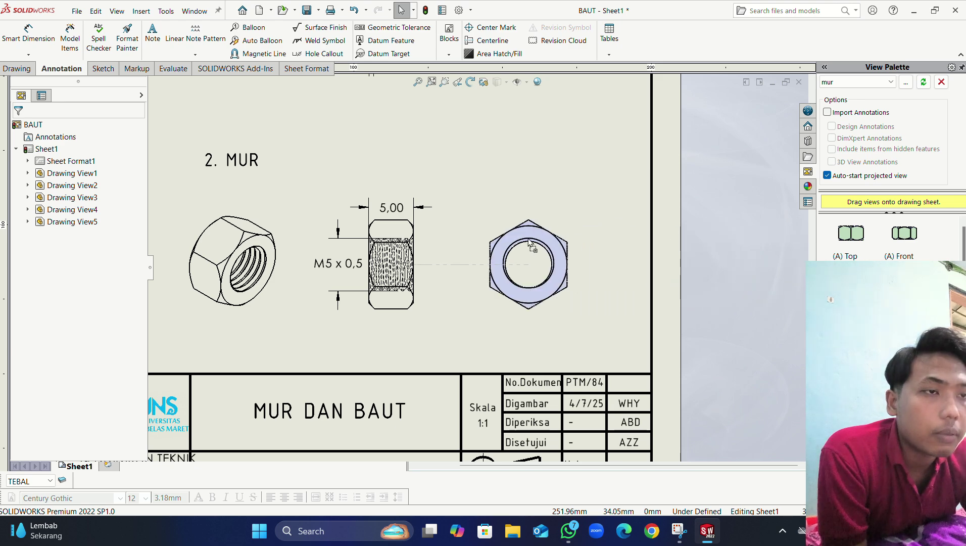
pyautogui.click(515, 242)
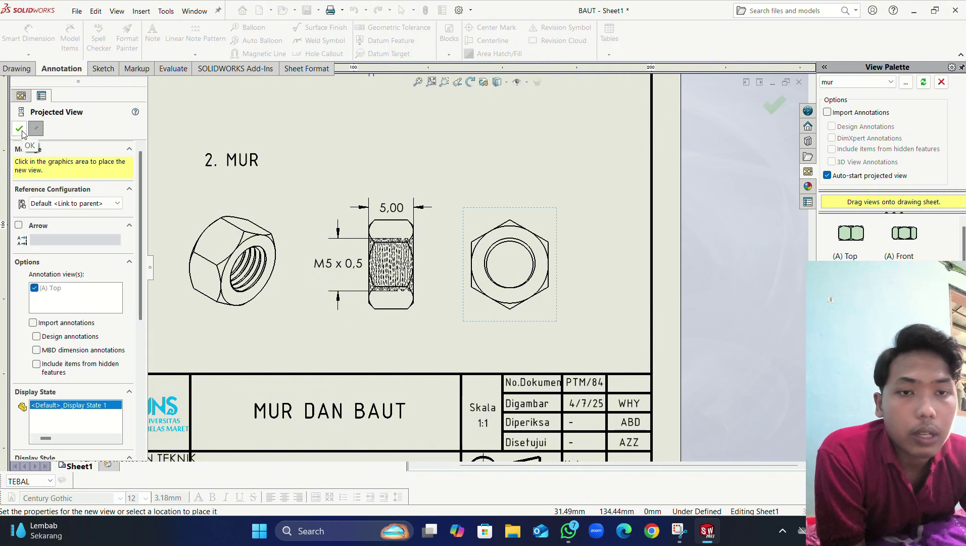
pyautogui.scroll(-3, 96, 351)
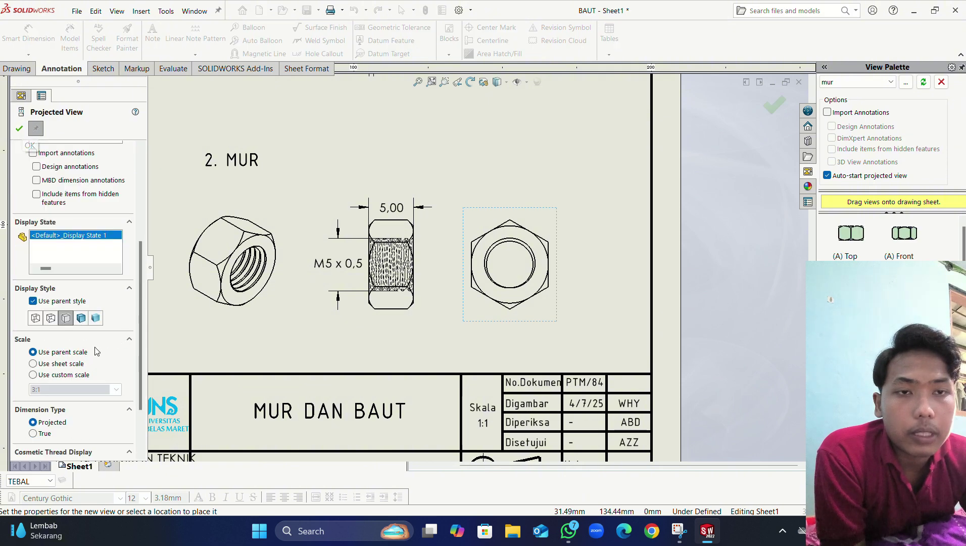
pyautogui.click(51, 318)
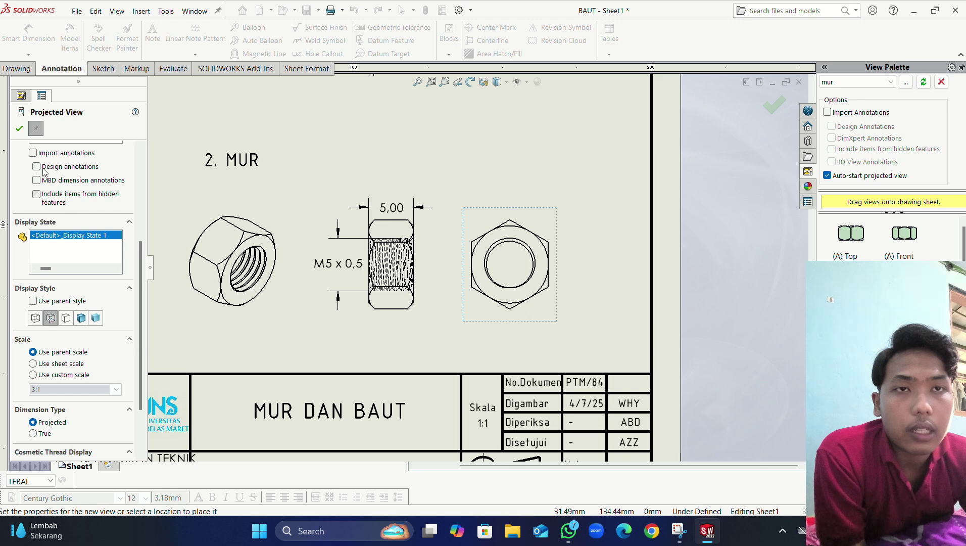
pyautogui.click(19, 129)
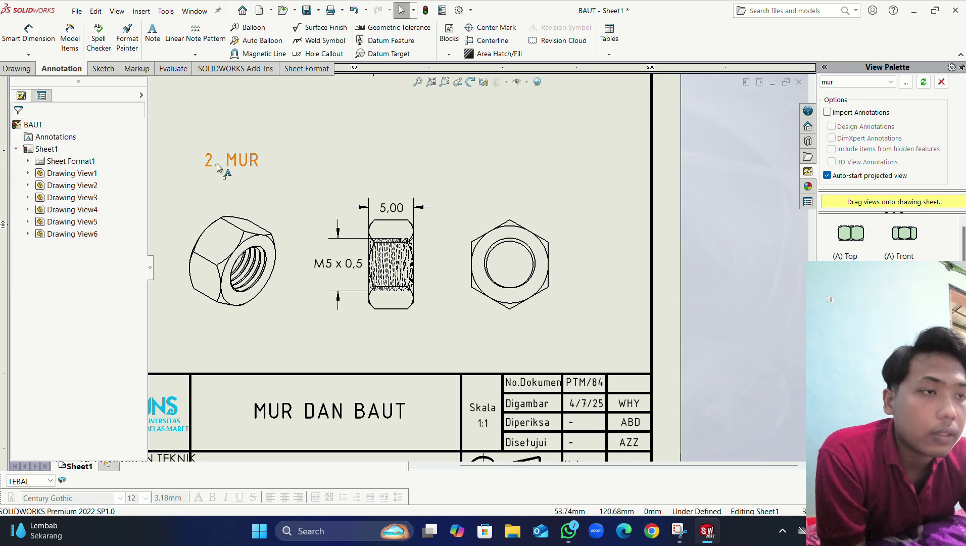
# Step: Set the newly placed hexagonal end view's display style to Hidden Lines Visible
pyautogui.click(531, 305)
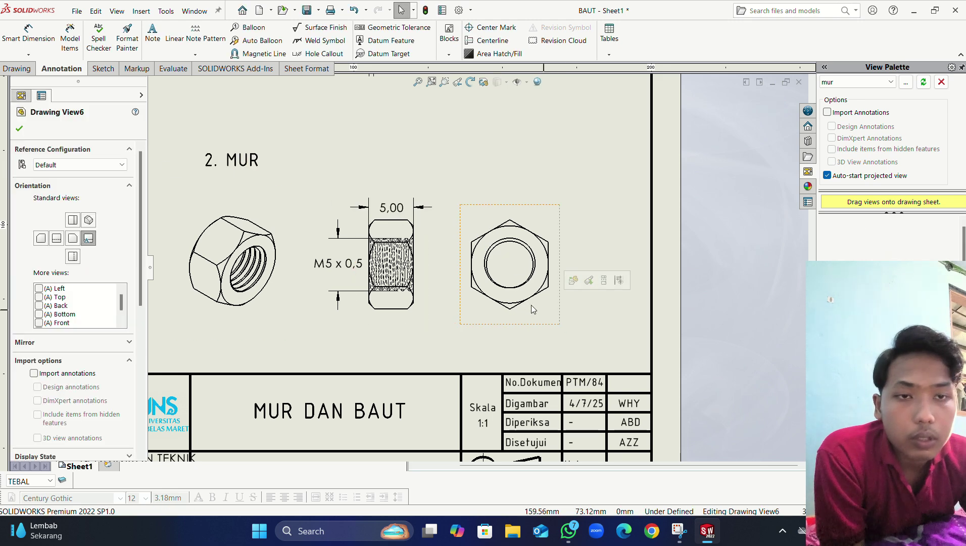
pyautogui.scroll(-5, 65, 288)
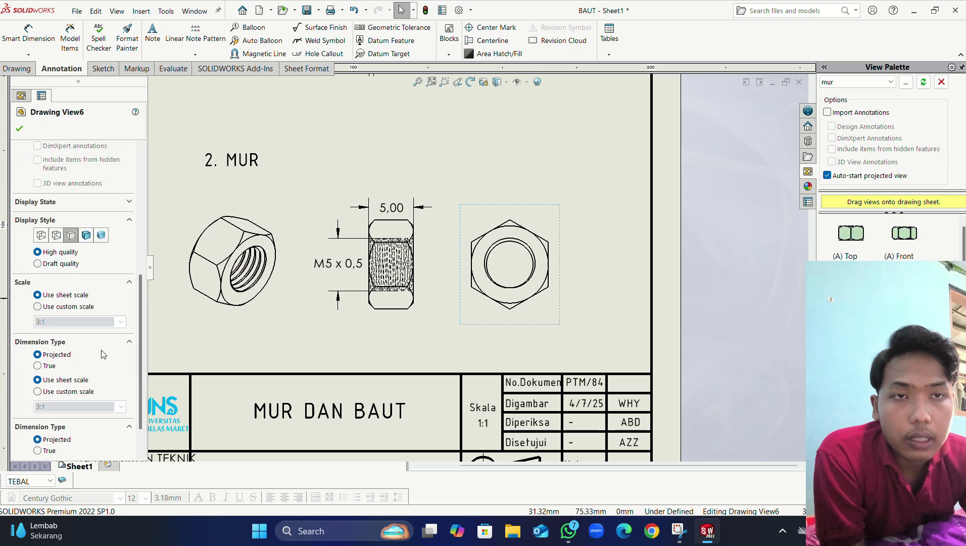
pyautogui.click(55, 240)
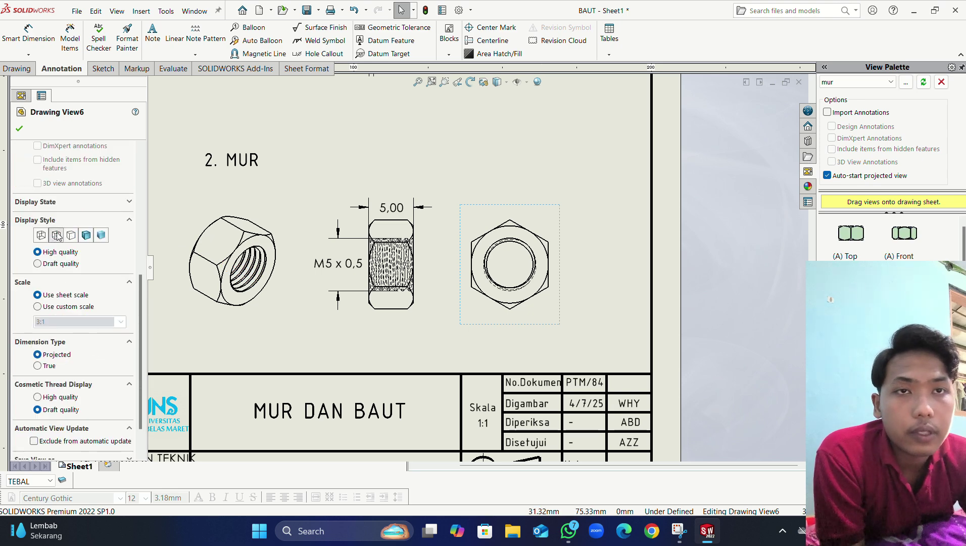
pyautogui.click(20, 130)
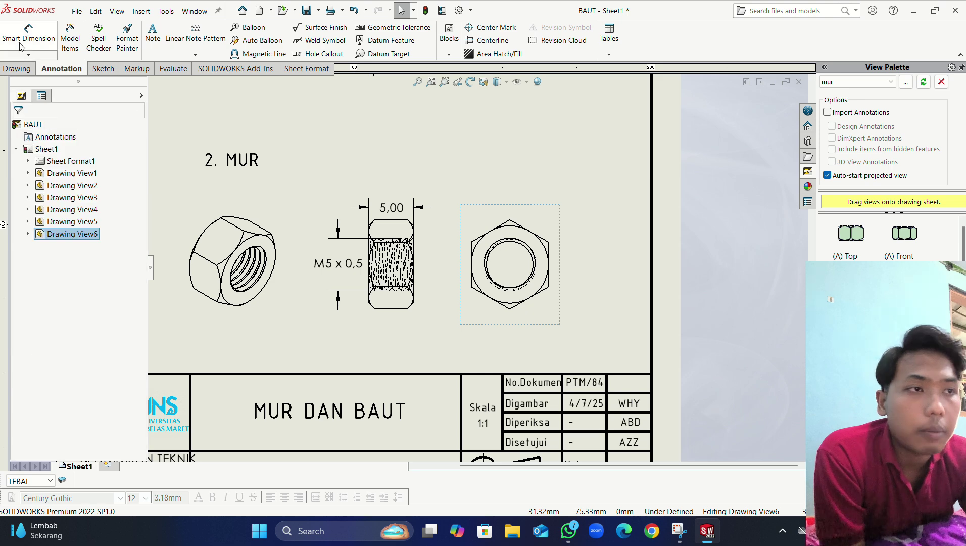
# Step: Dimension the nut's height between the top and bottom corners of the hexagonal end view, placing the dimension to its right
pyautogui.click(29, 33)
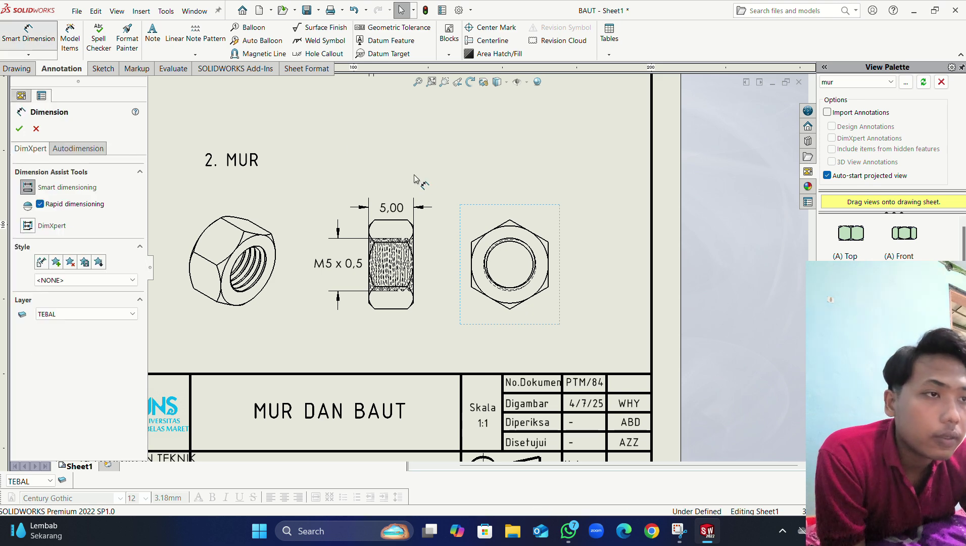
pyautogui.click(510, 221)
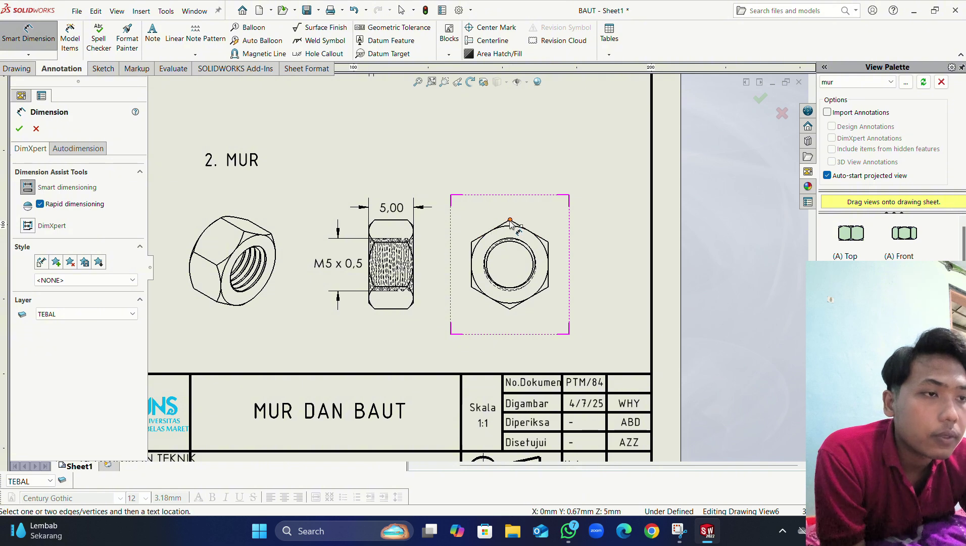
pyautogui.click(510, 310)
pyautogui.click(585, 271)
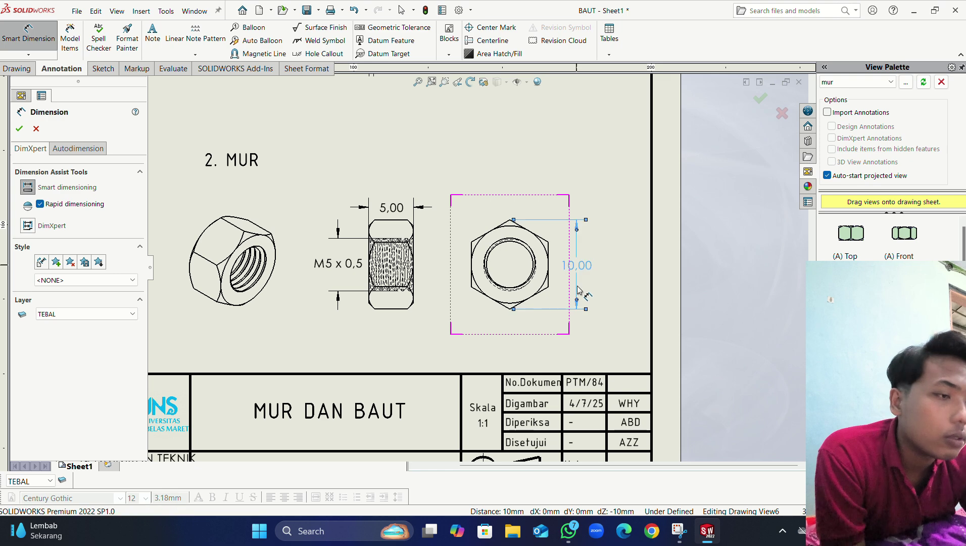
pyautogui.click(20, 128)
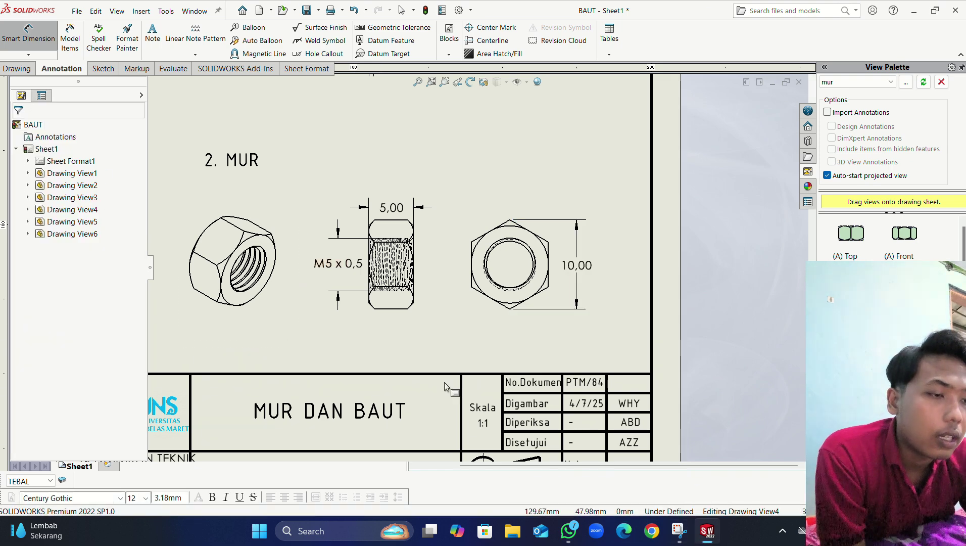
# Step: Check the jobsheet and add a radius dimension to the nut's outer chamfer circle, placing its text below and right of the hexagon
pyautogui.click(570, 531)
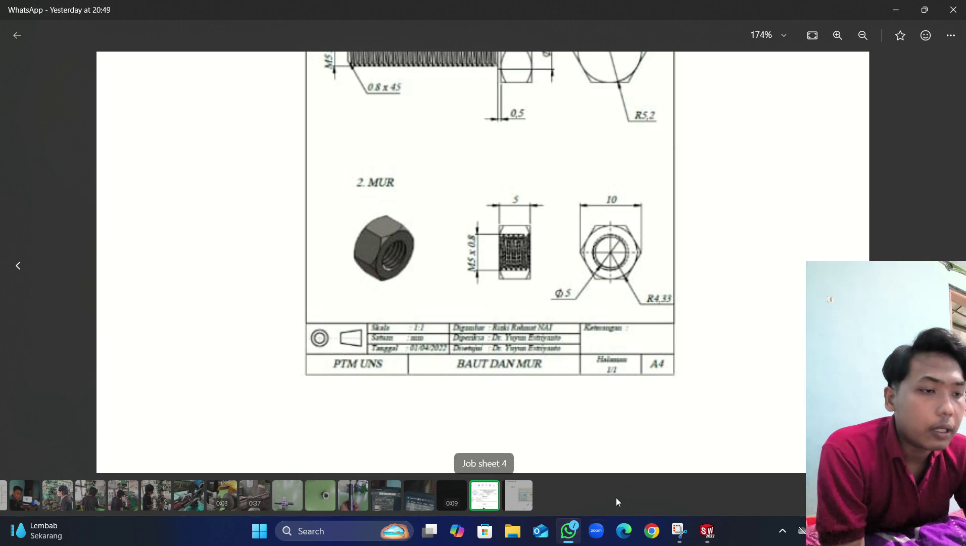
pyautogui.click(569, 531)
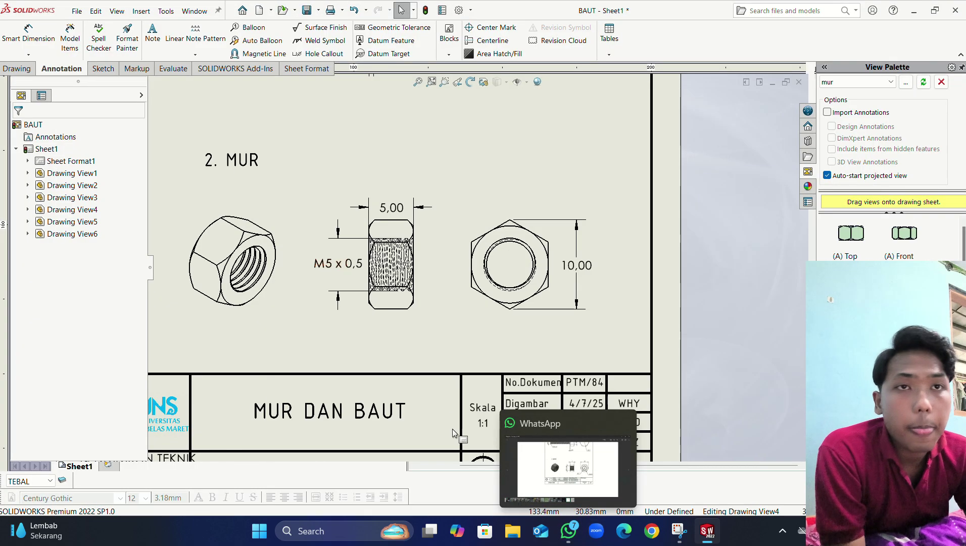
pyautogui.click(28, 33)
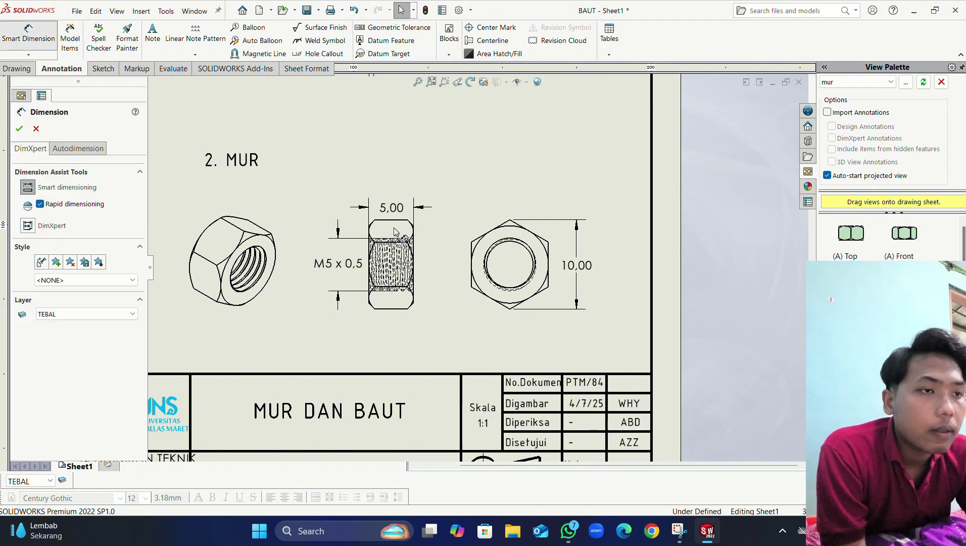
pyautogui.scroll(-2, 473, 285)
pyautogui.scroll(-2, 470, 276)
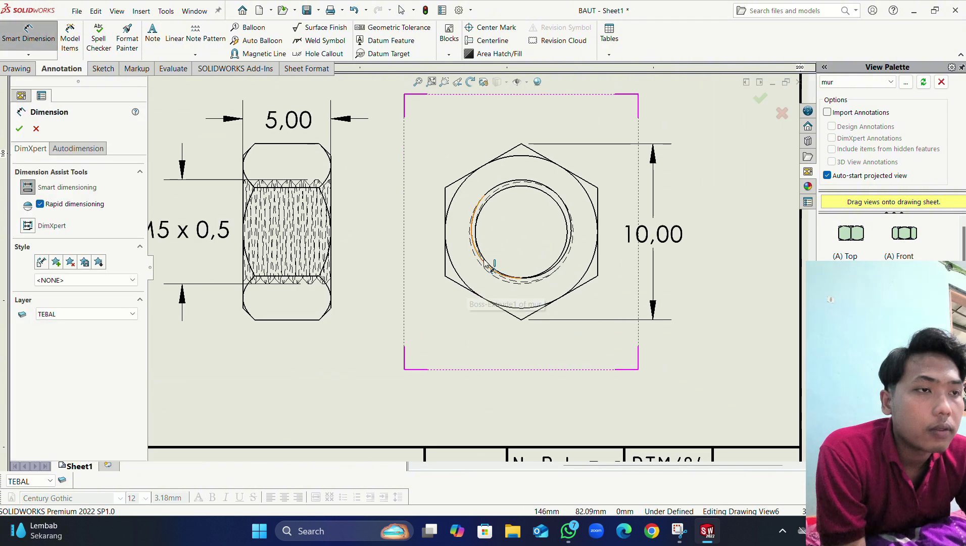
pyautogui.click(494, 271)
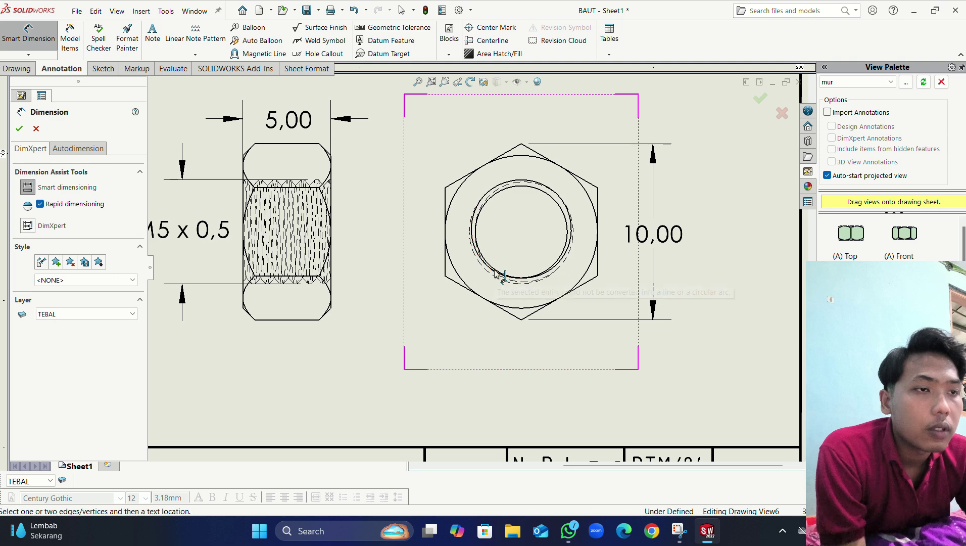
pyautogui.click(464, 277)
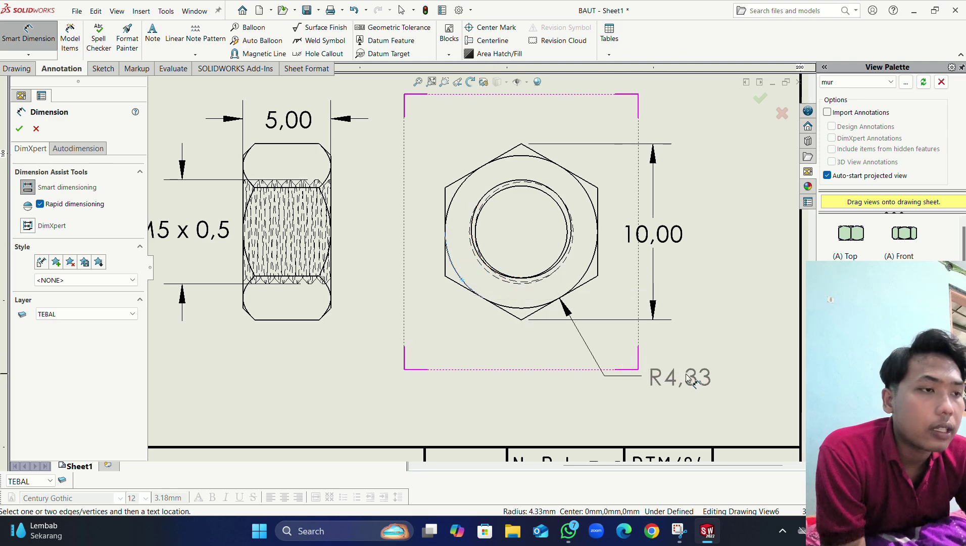
pyautogui.click(697, 383)
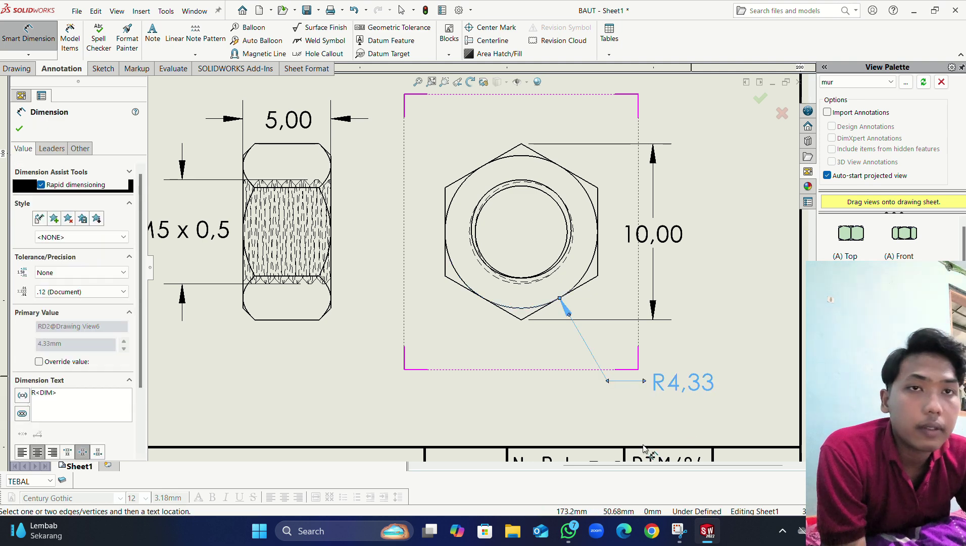
pyautogui.click(27, 129)
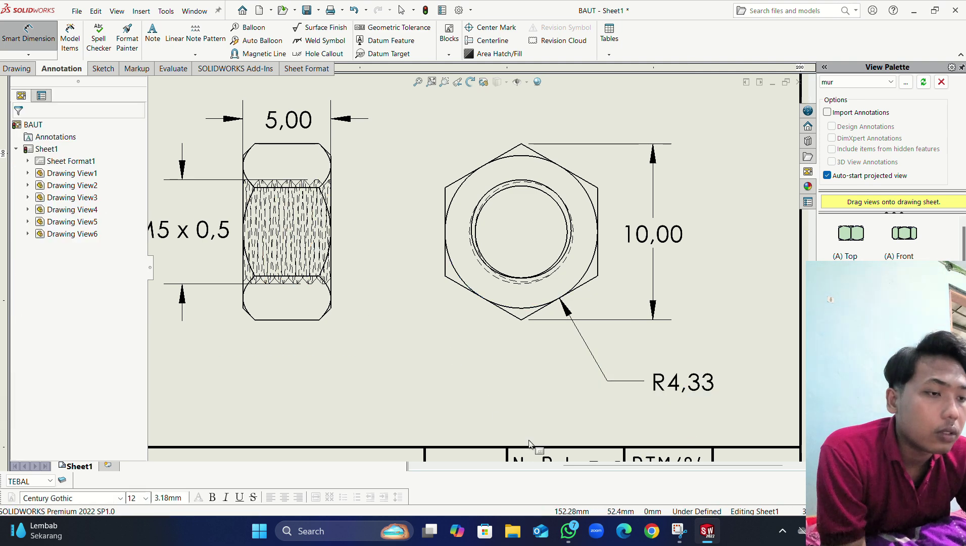
# Step: Check the jobsheet, then try to dimension the nut's threaded hole in the hexagonal end view and start a hole callout
pyautogui.click(568, 531)
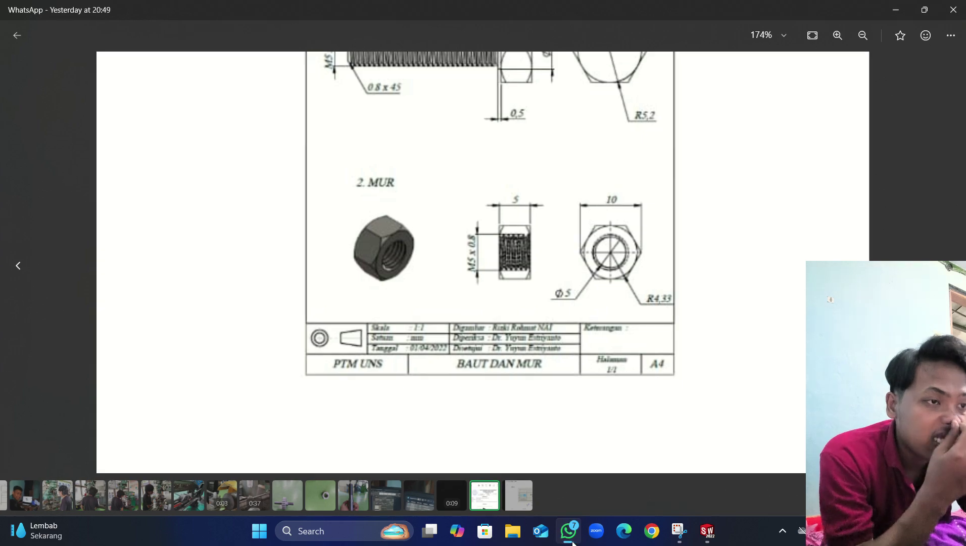
pyautogui.click(569, 532)
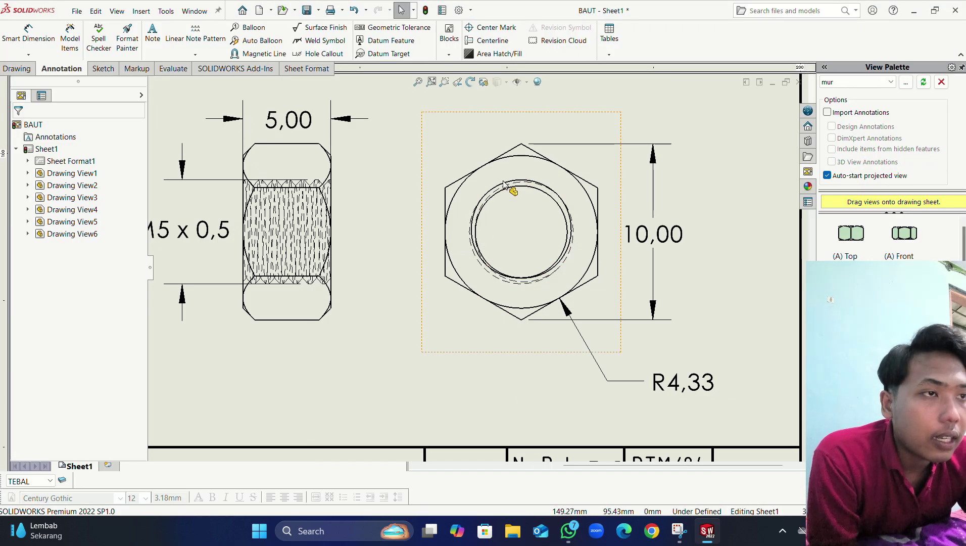
pyautogui.click(565, 218)
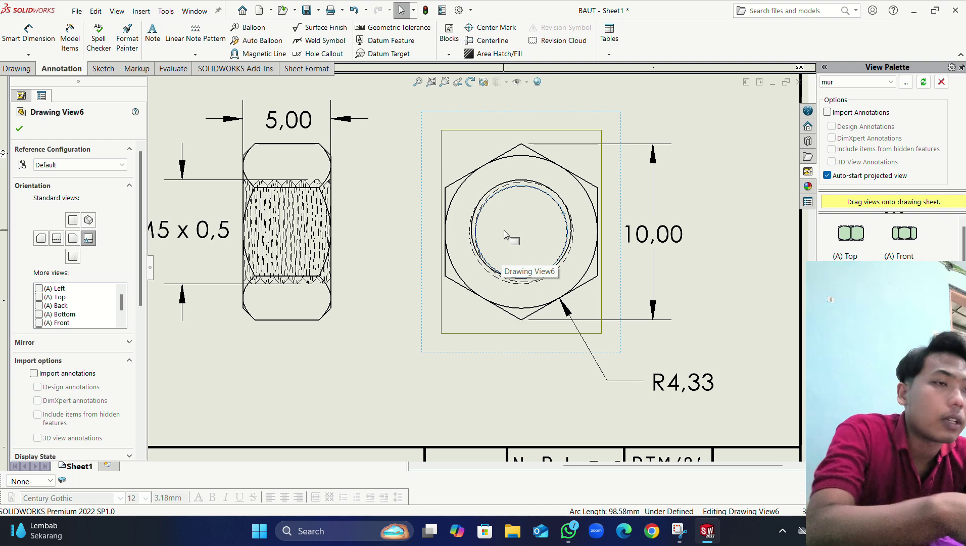
pyautogui.press('Escape')
pyautogui.press('d')
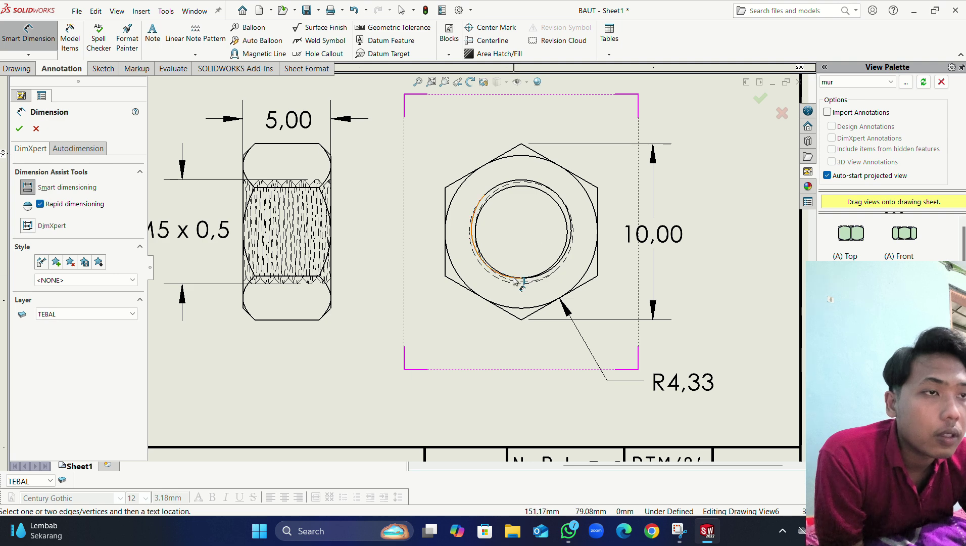
pyautogui.scroll(-3, 496, 257)
pyautogui.click(465, 221)
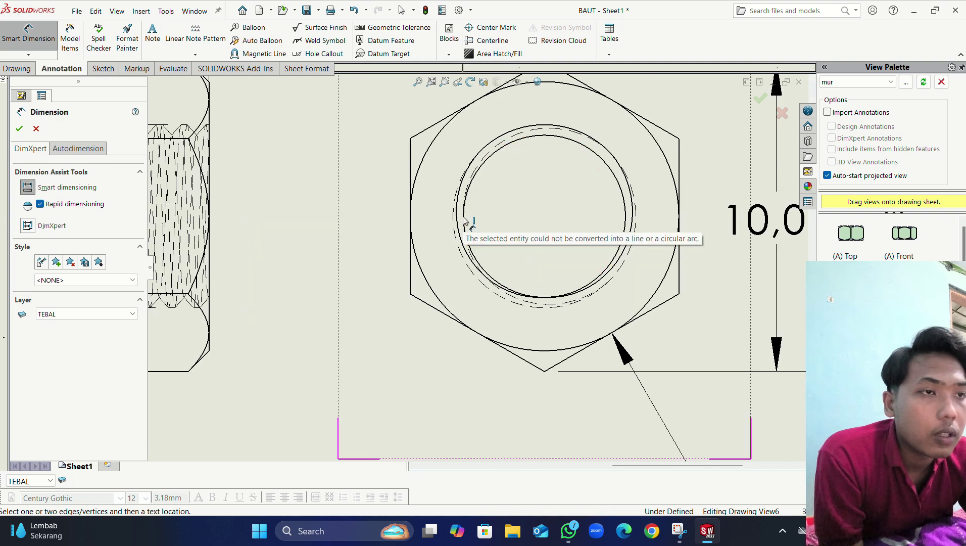
pyautogui.click(457, 222)
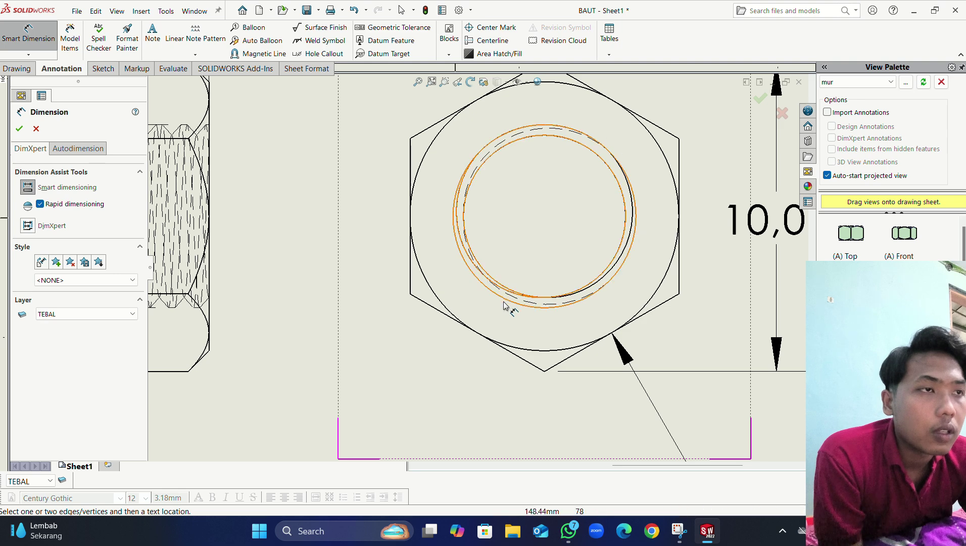
pyautogui.scroll(3, 507, 303)
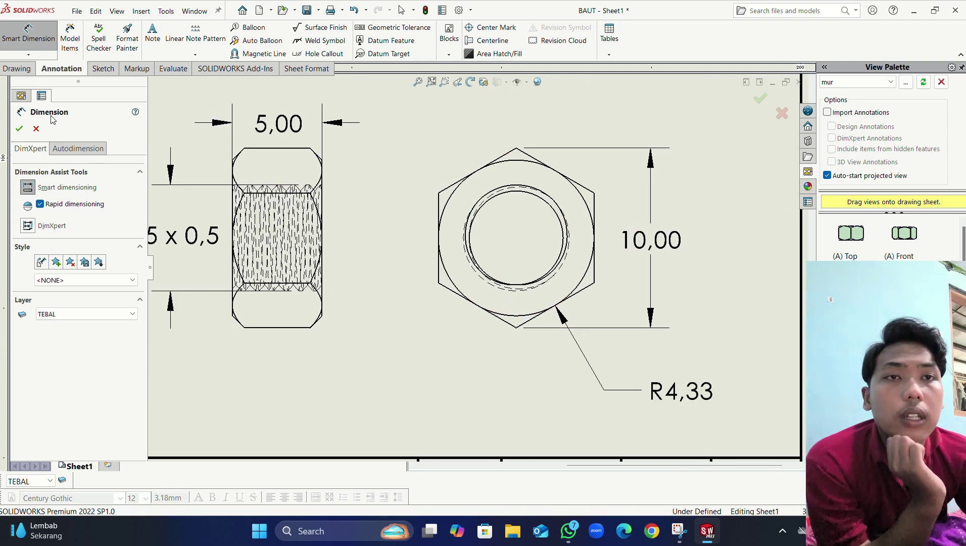
pyautogui.click(36, 130)
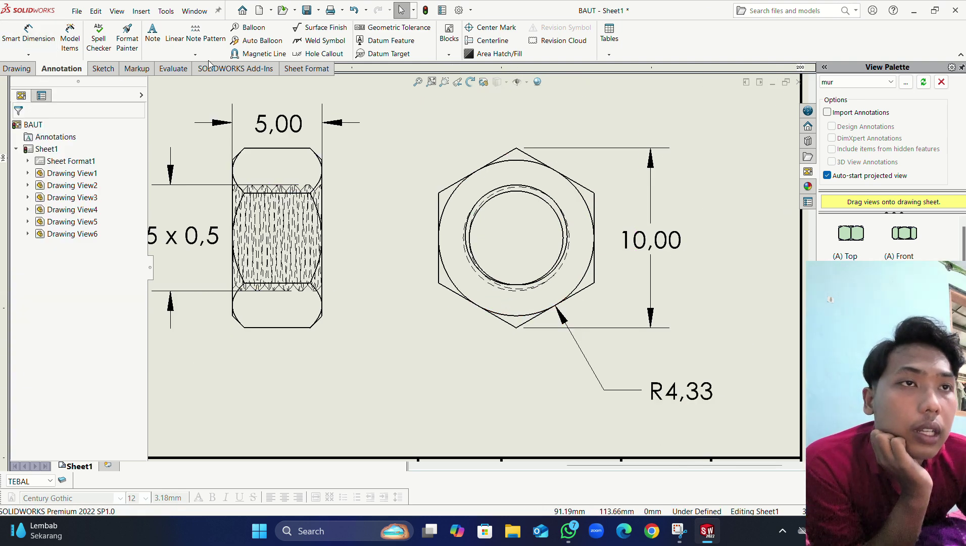
pyautogui.click(325, 54)
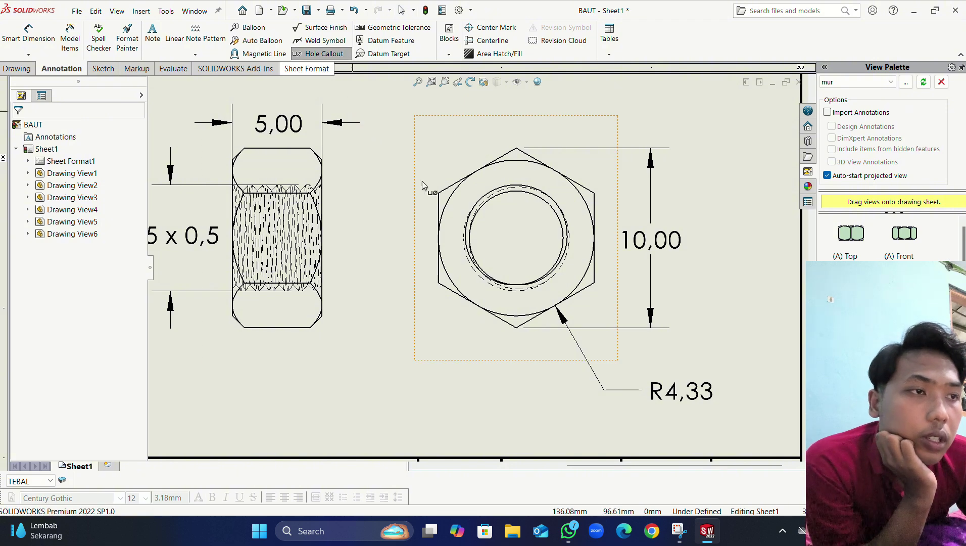
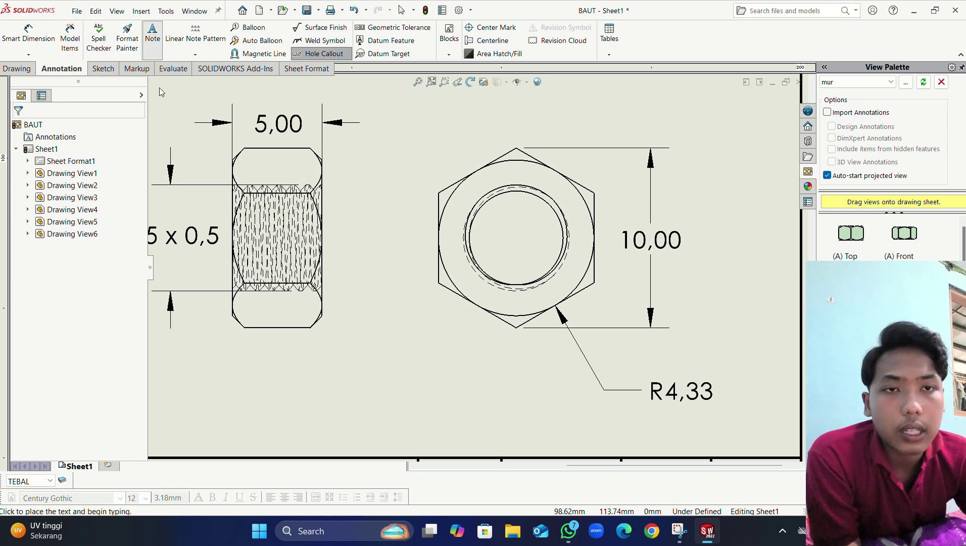
# Step: Attach a note with a straight leader to the nut's threaded hole, placed below and left of the hexagon, reading R5
pyautogui.click(151, 34)
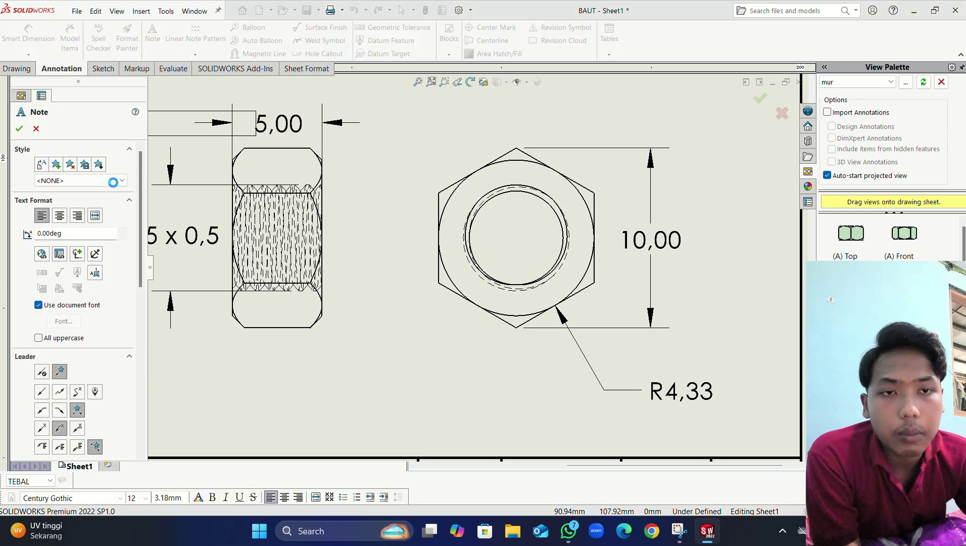
pyautogui.click(41, 392)
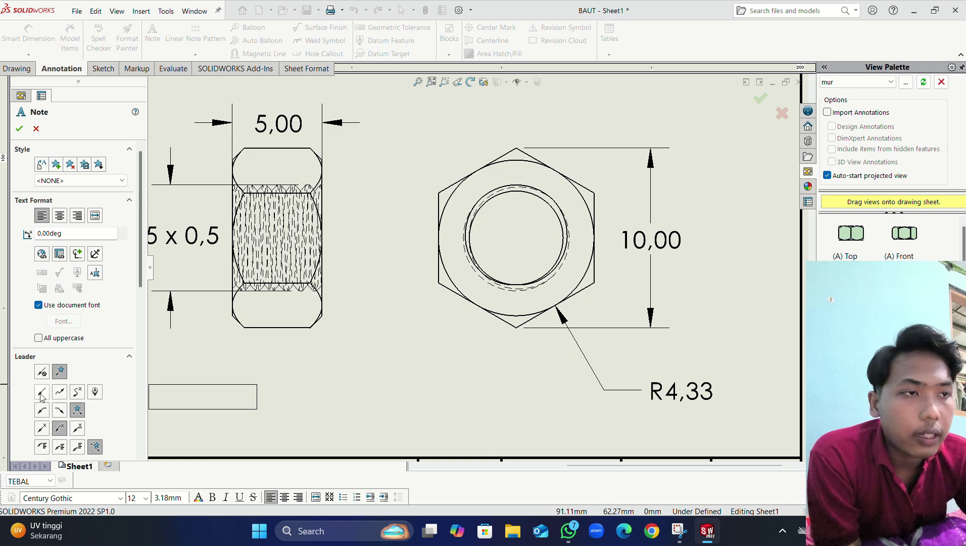
pyautogui.click(484, 282)
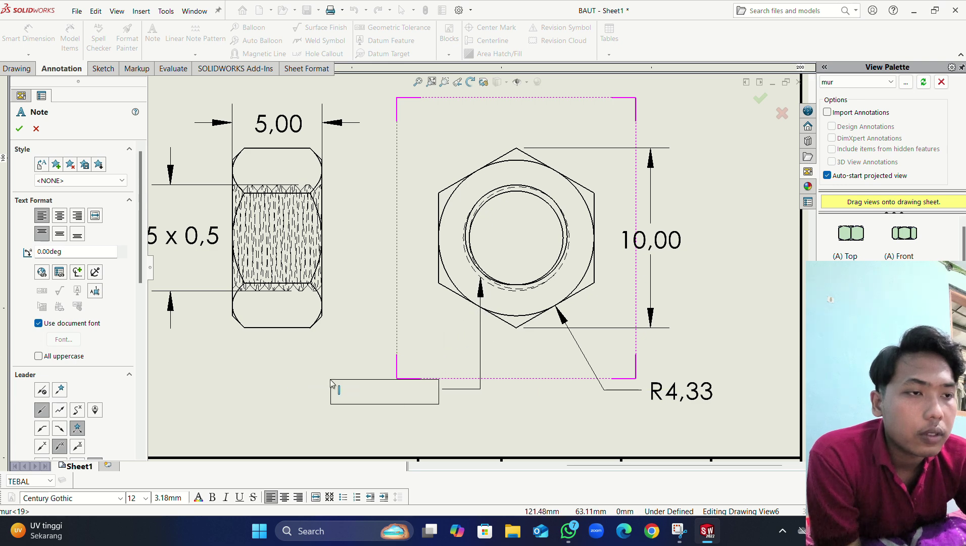
pyautogui.click(354, 396)
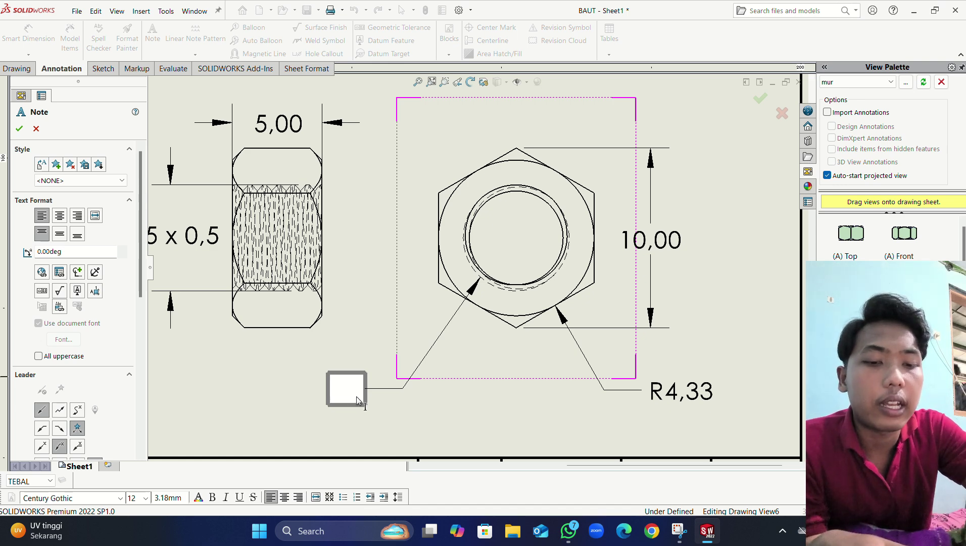
pyautogui.write('R')
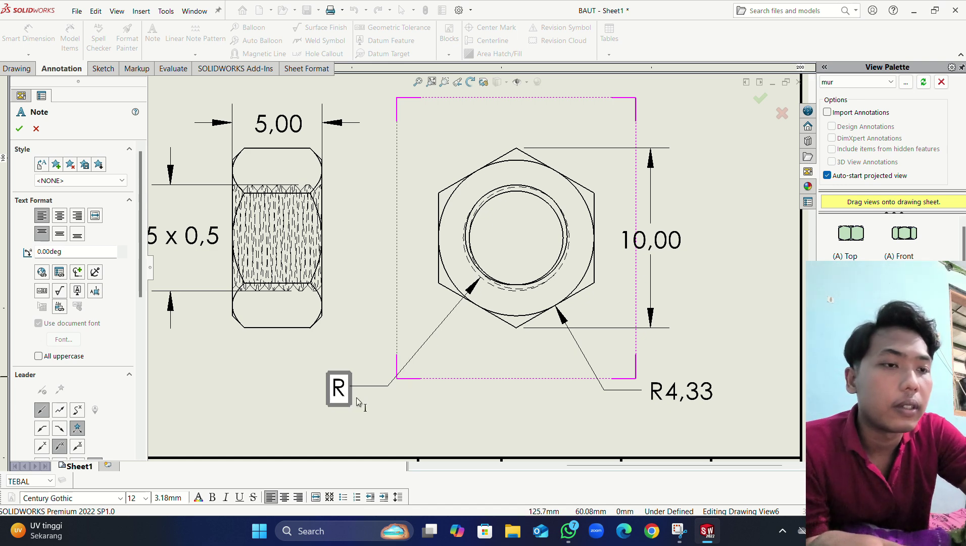
pyautogui.write('5')
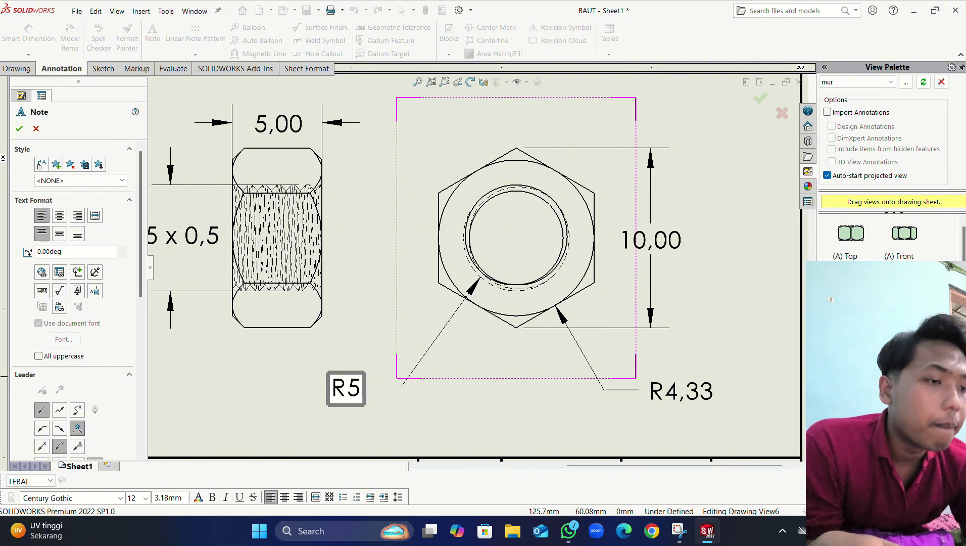
# Step: Change the hole note's text to D5 following the jobsheet, and finish placing notes
pyautogui.click(569, 530)
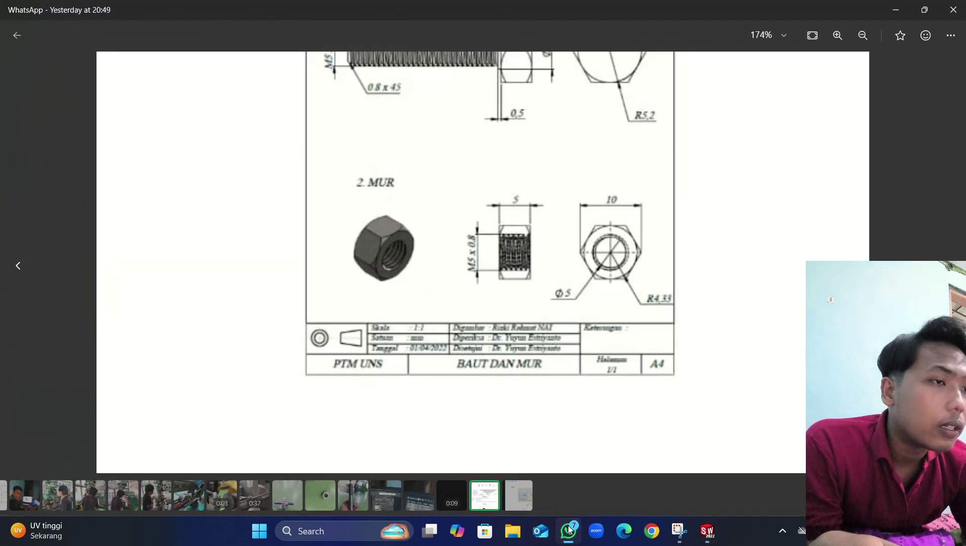
pyautogui.click(569, 530)
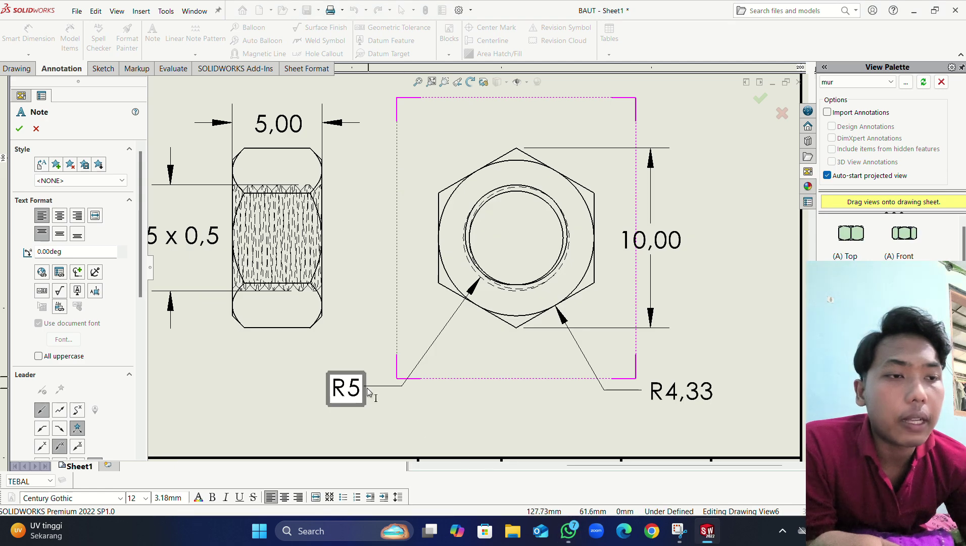
pyautogui.doubleClick(360, 392)
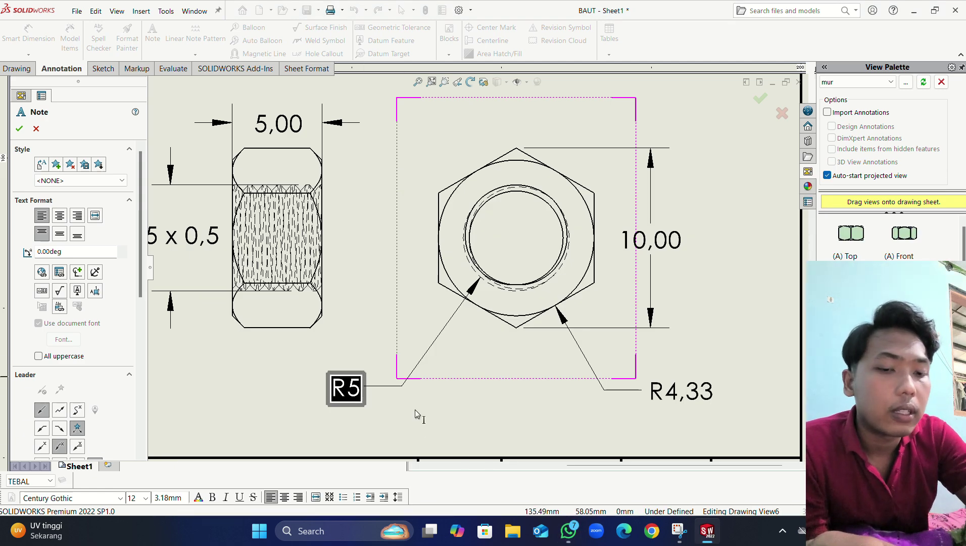
pyautogui.write('D5')
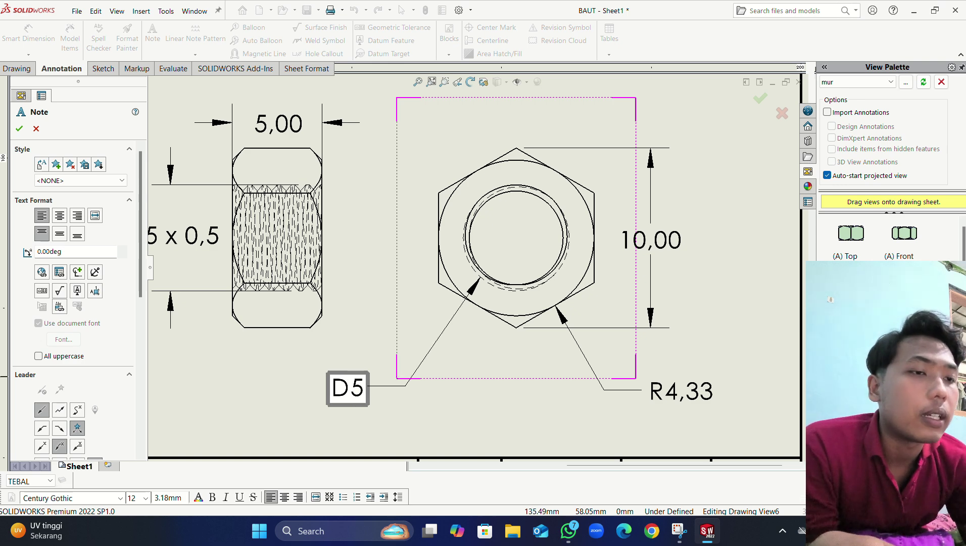
pyautogui.click(471, 424)
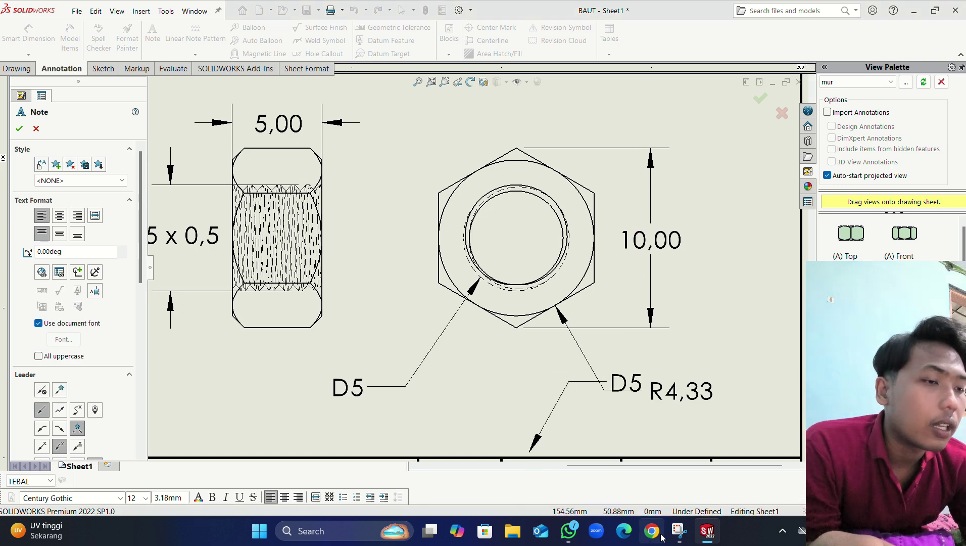
pyautogui.click(568, 530)
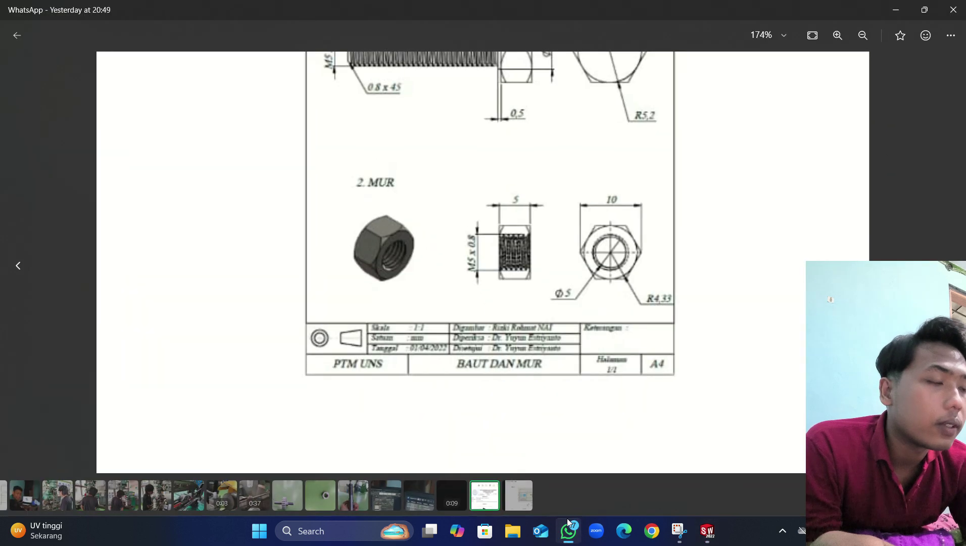
pyautogui.scroll(2, 597, 418)
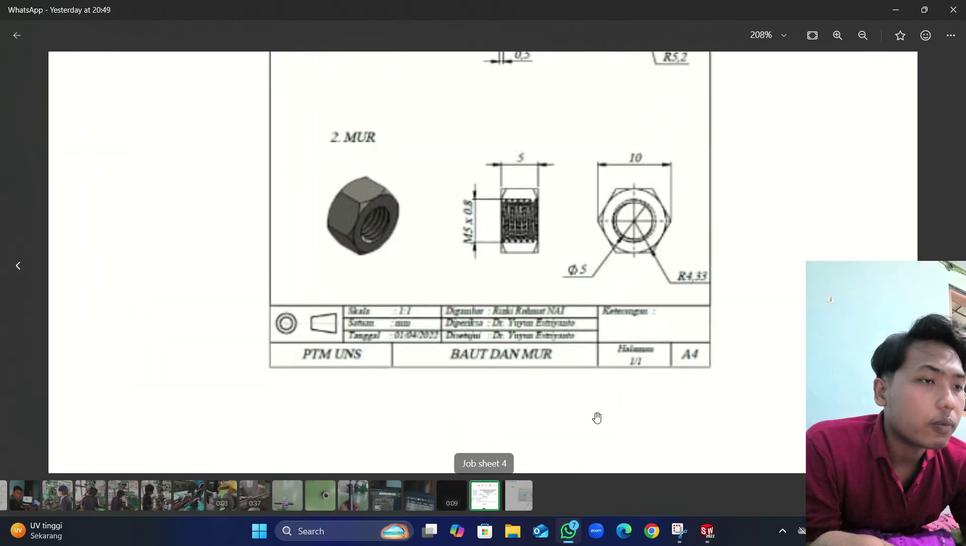
pyautogui.scroll(-4, 595, 415)
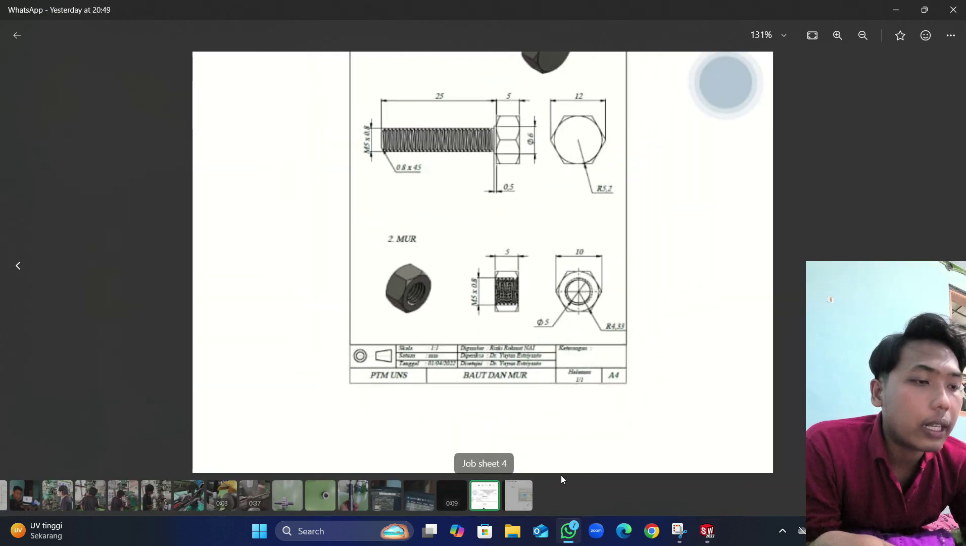
pyautogui.click(568, 529)
pyautogui.click(374, 388)
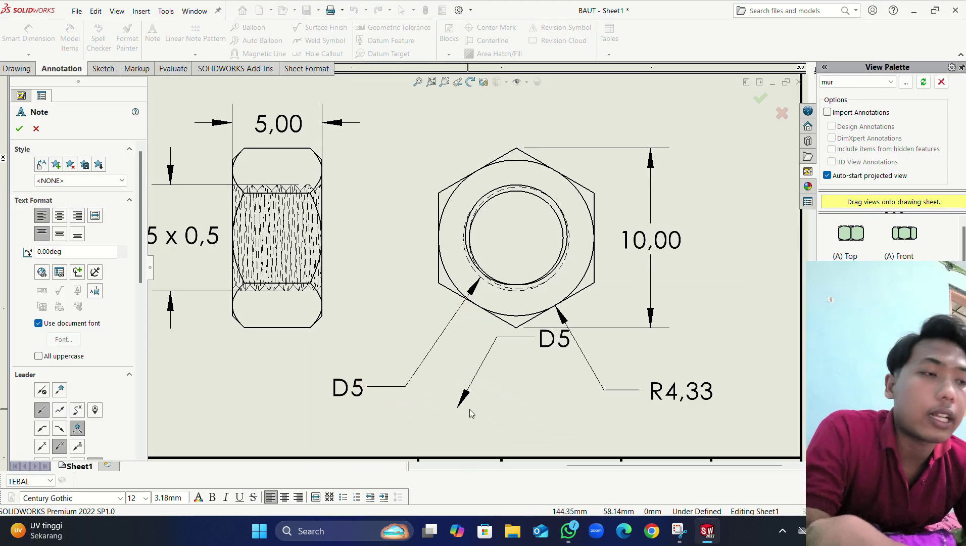
pyautogui.press('Escape')
# Step: Edit the sheet format and change the Skala value in the title block to 3:1
pyautogui.press('z')
pyautogui.scroll(2, 497, 414)
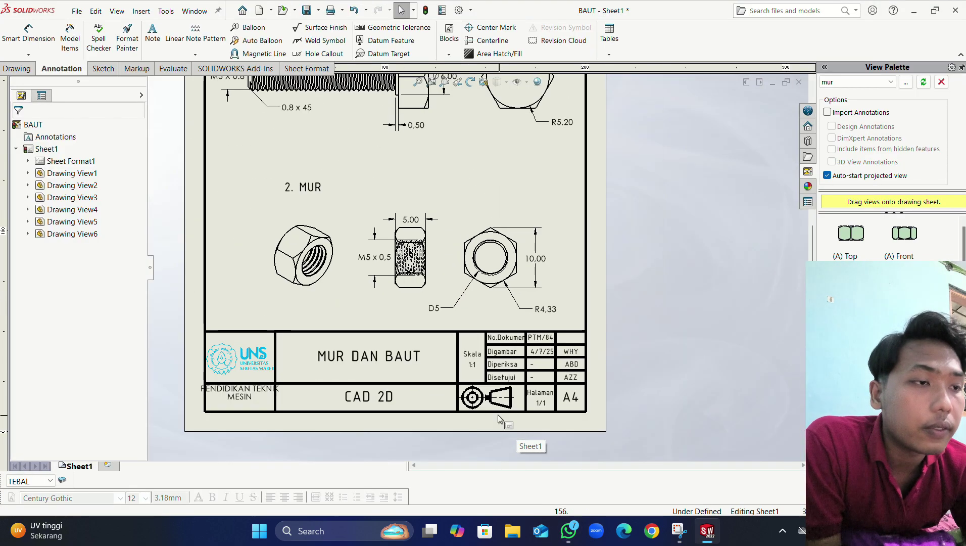
pyautogui.scroll(-2, 477, 340)
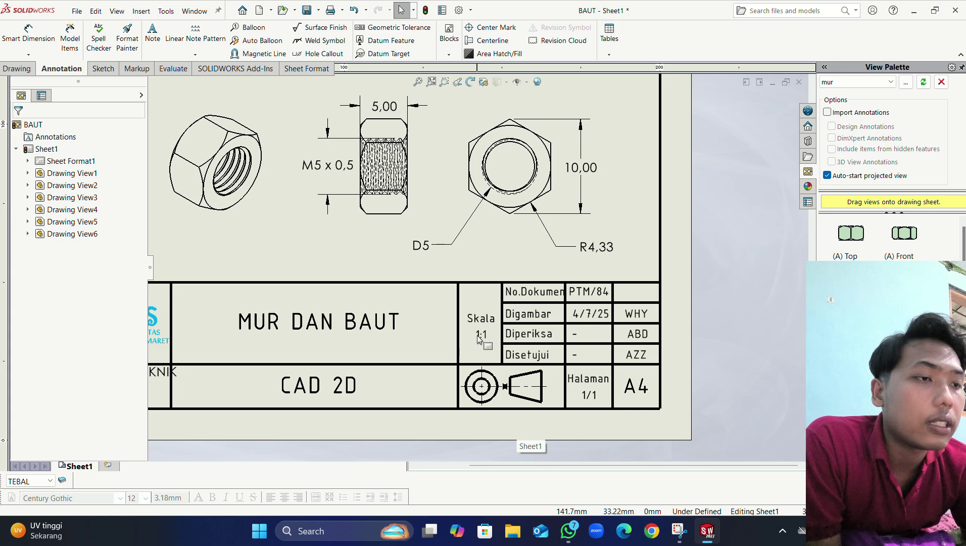
pyautogui.doubleClick(481, 337)
pyautogui.doubleClick(481, 338)
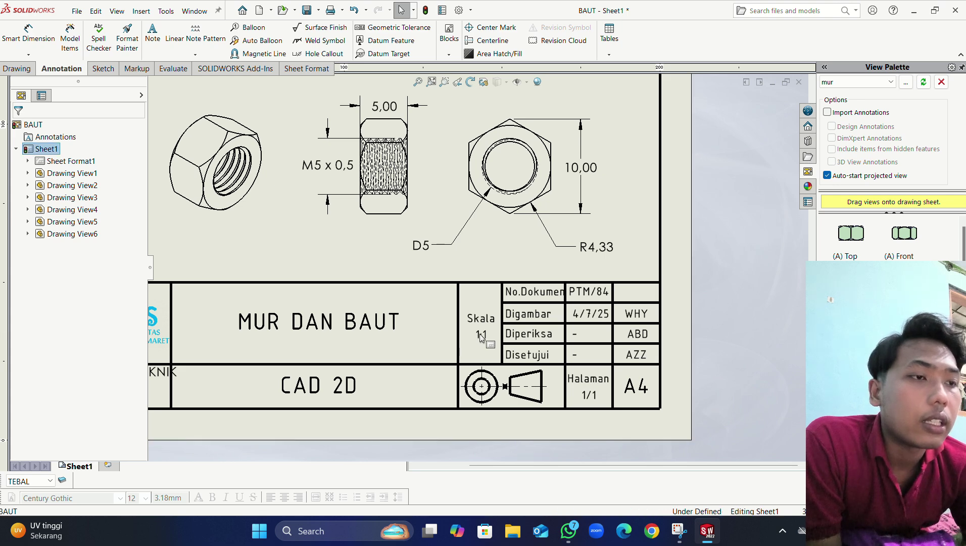
pyautogui.rightClick(481, 337)
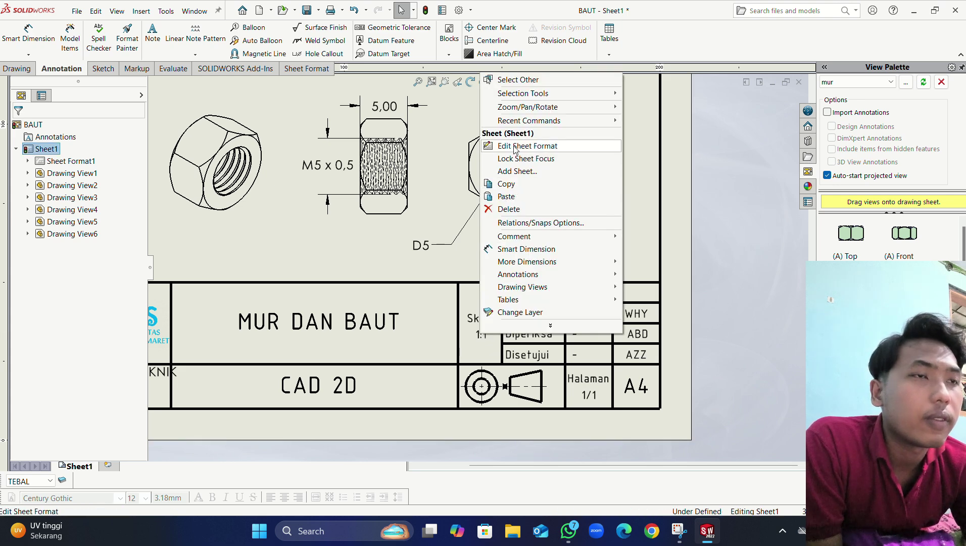
pyautogui.click(510, 165)
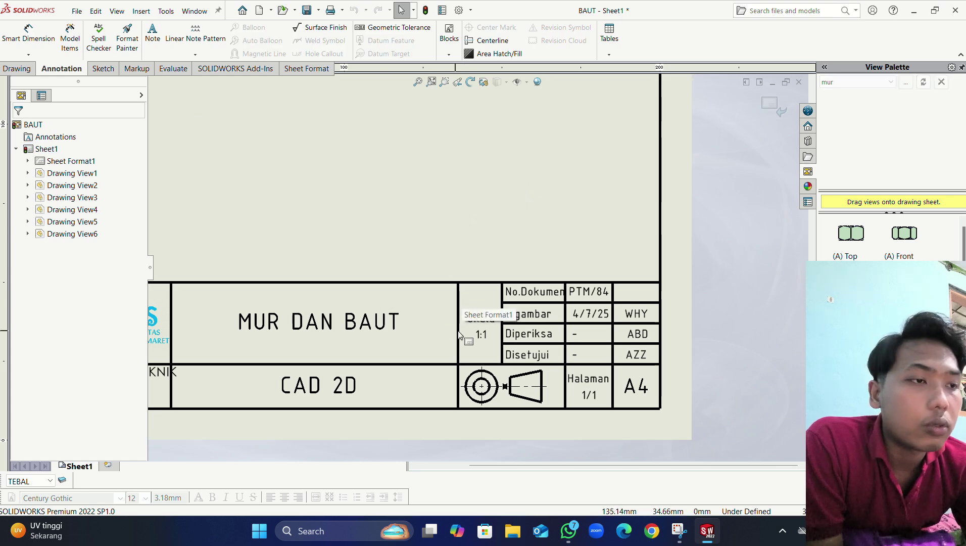
pyautogui.doubleClick(484, 340)
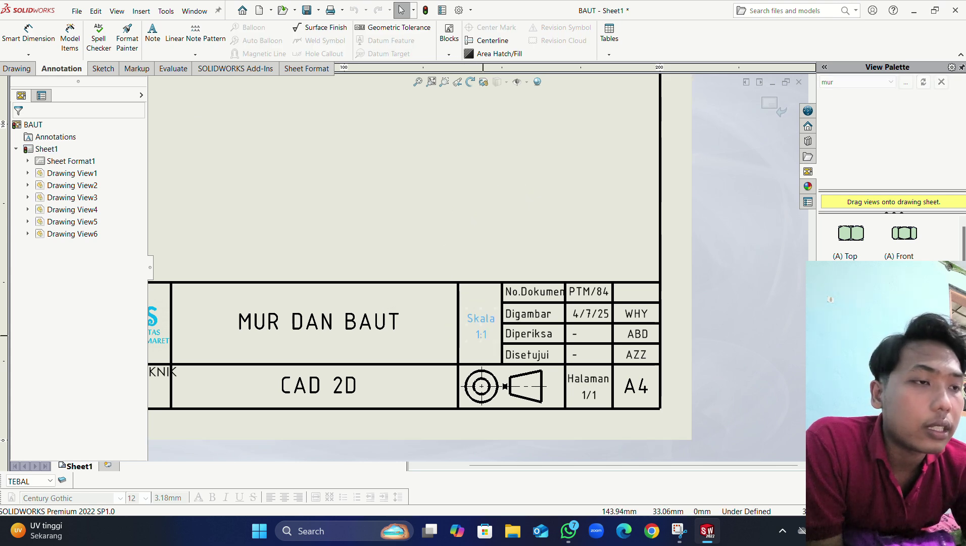
pyautogui.click(482, 336)
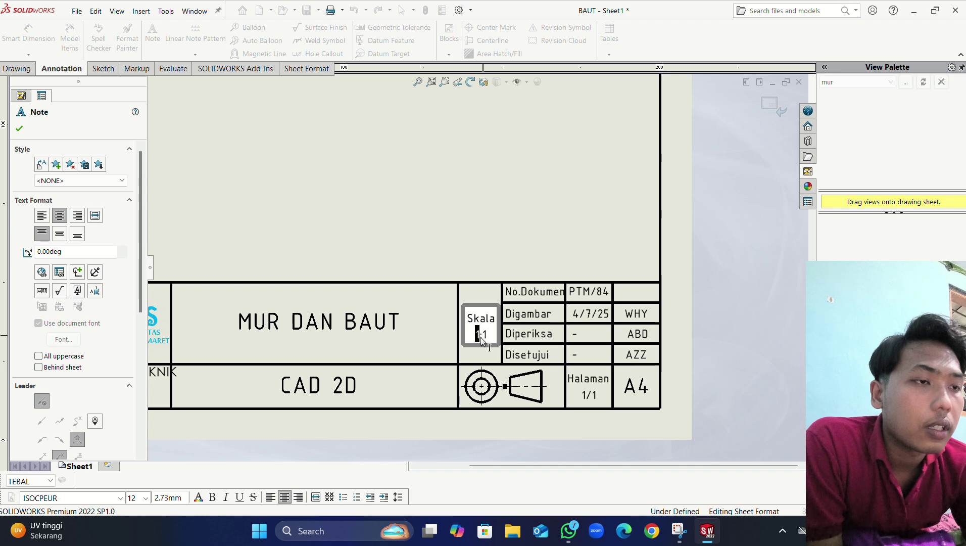
pyautogui.write('3')
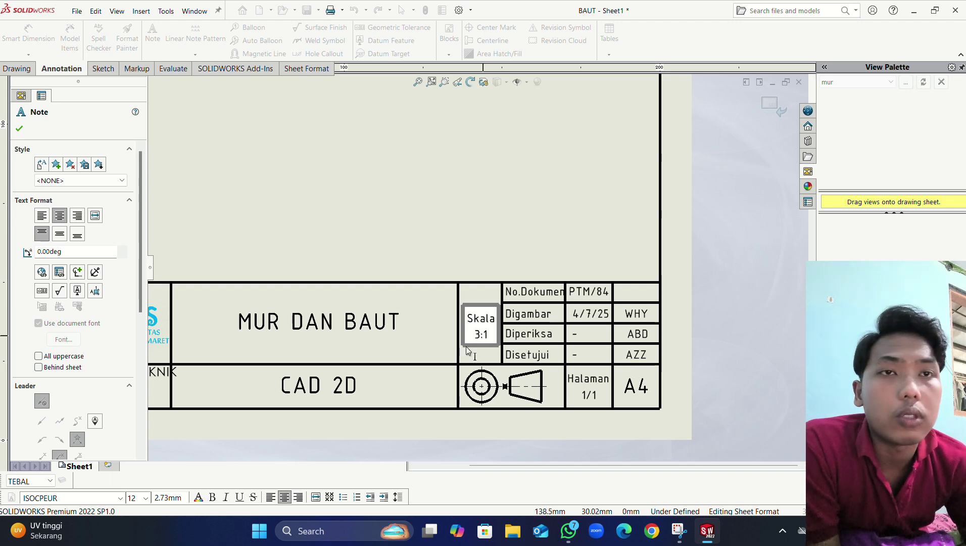
pyautogui.click(20, 128)
# Step: Leave sheet format editing, return to the drawing sheet, and review the whole sheet with its bolt and nut views
pyautogui.scroll(4, 402, 225)
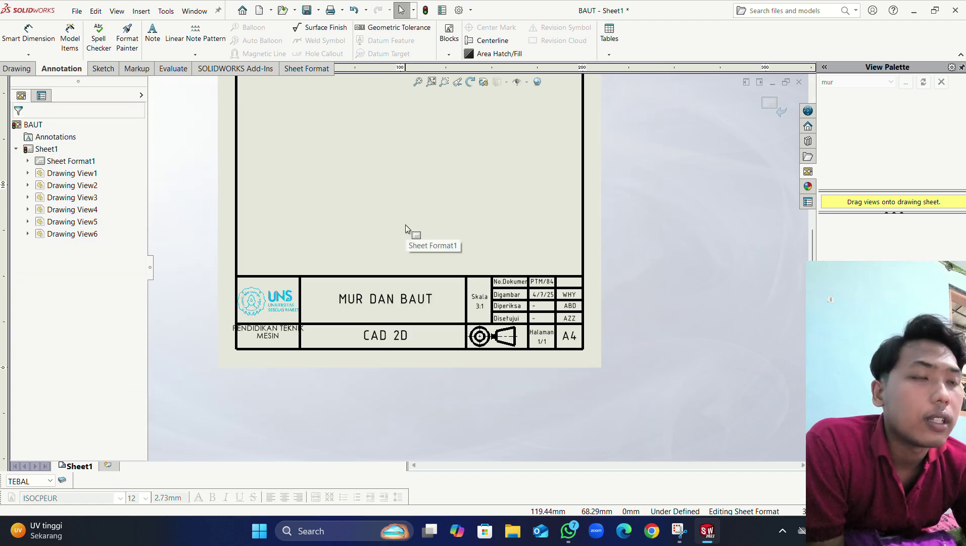
pyautogui.rightClick(414, 189)
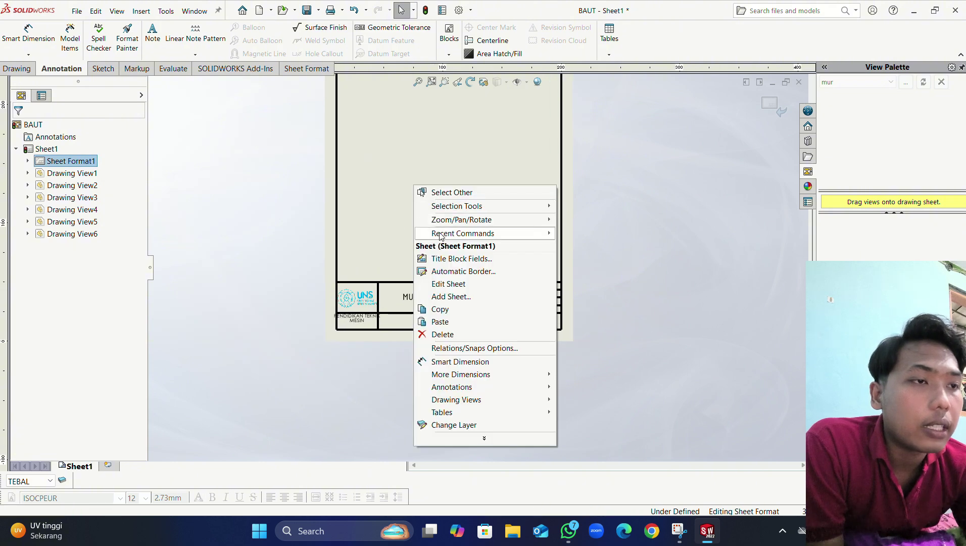
pyautogui.click(443, 283)
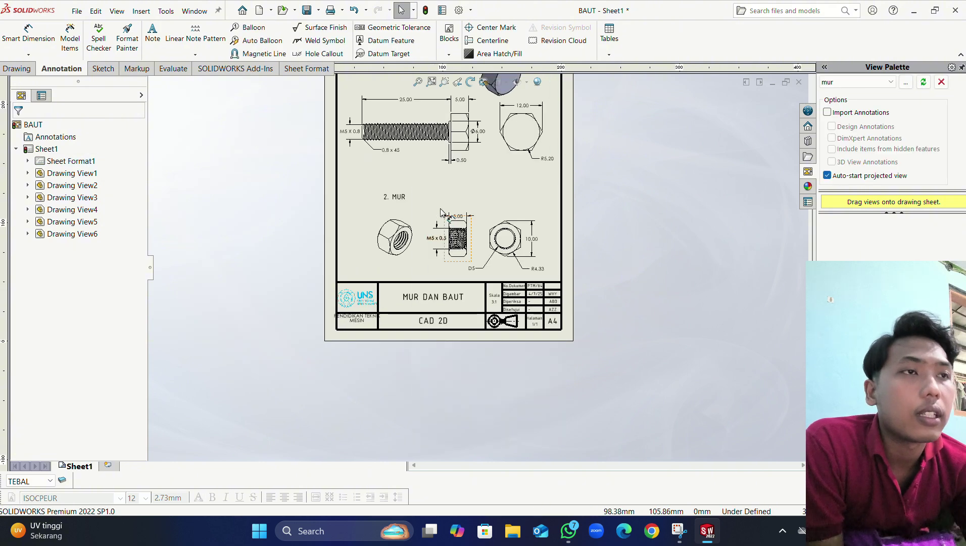
pyautogui.scroll(3, 454, 109)
pyautogui.scroll(-2, 454, 107)
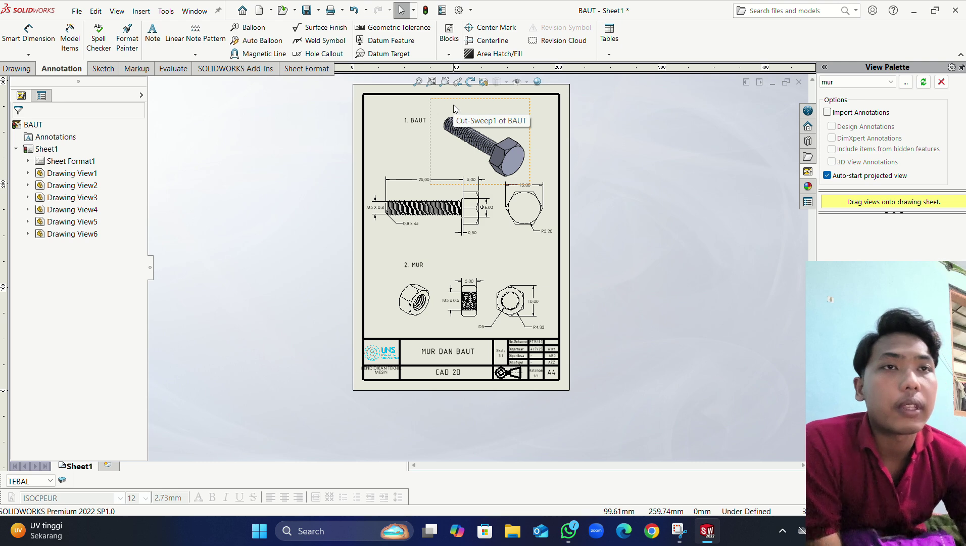
pyautogui.scroll(2, 394, 103)
pyautogui.scroll(-2, 549, 221)
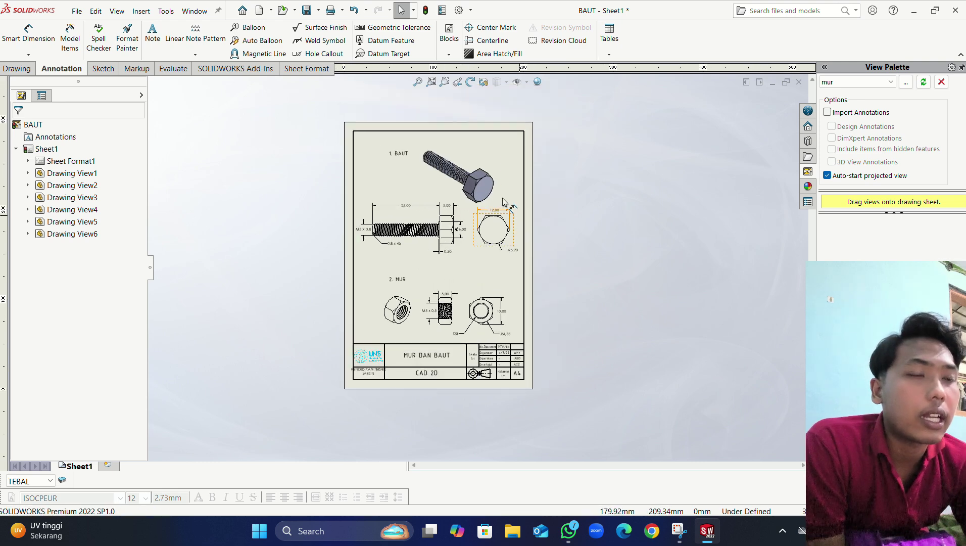
pyautogui.scroll(-2, 334, 113)
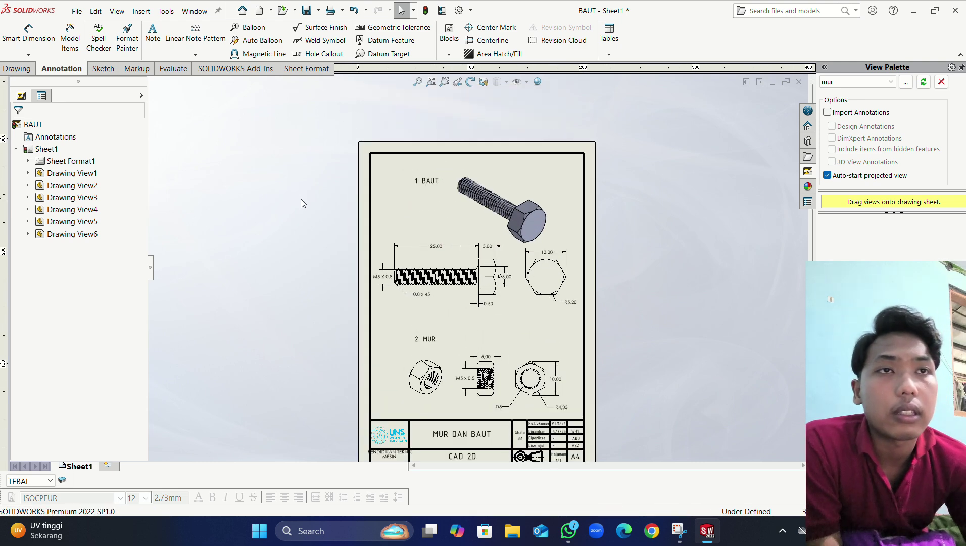
pyautogui.scroll(2, 301, 198)
pyautogui.click(319, 11)
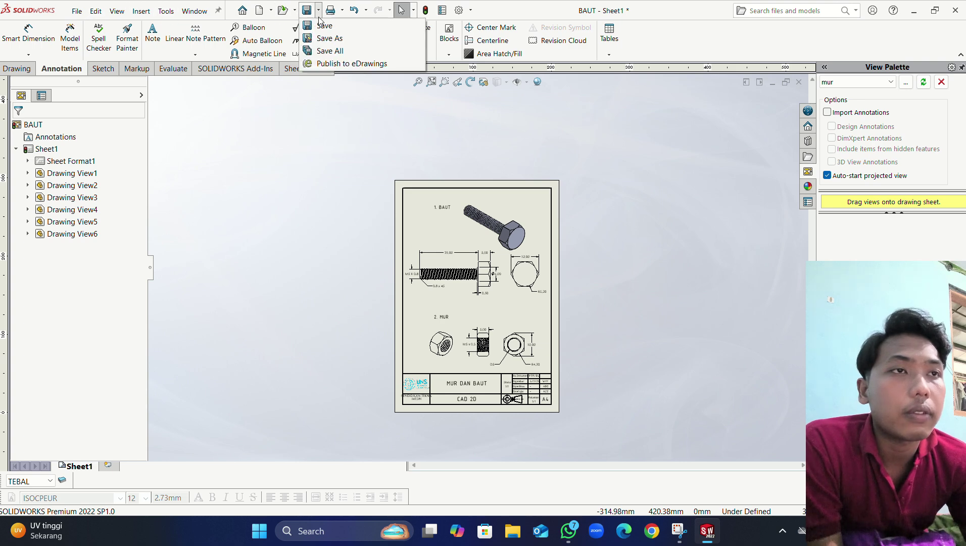
pyautogui.click(326, 39)
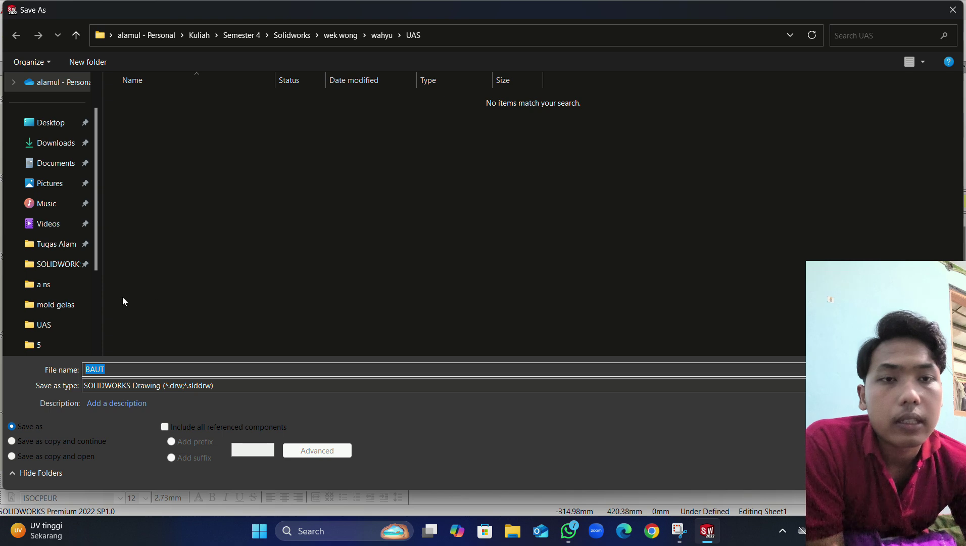
pyautogui.scroll(-2, 51, 306)
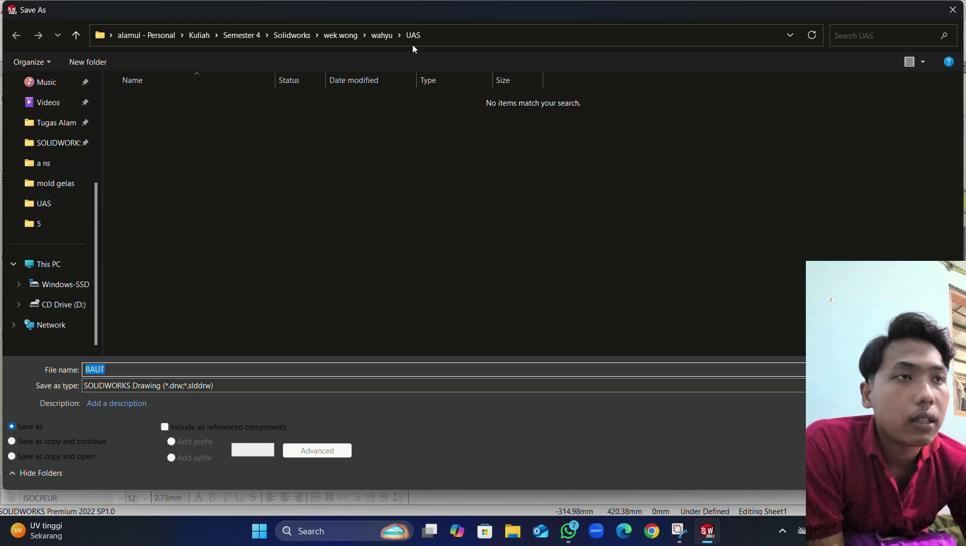
pyautogui.click(53, 207)
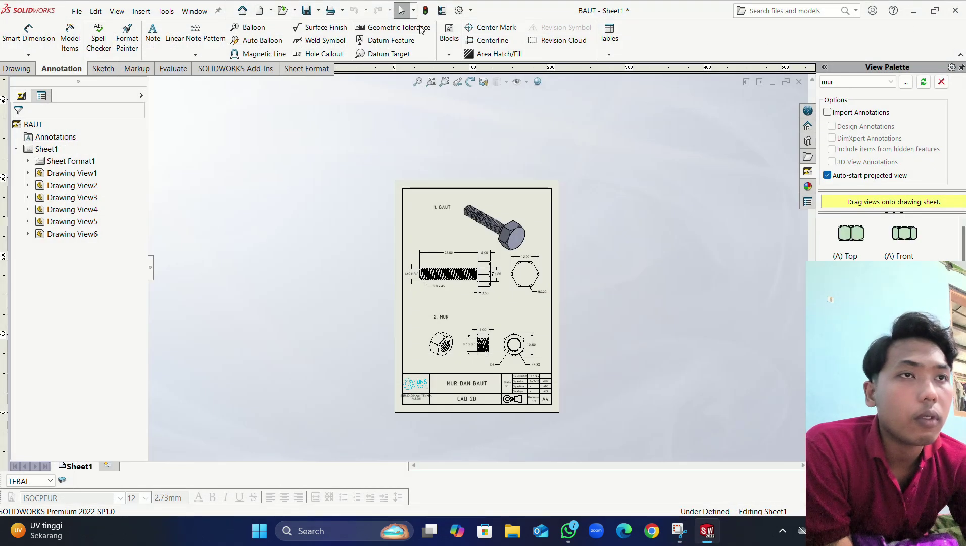
# Step: Save the drawing as an Adobe Portable Document Format (*.pdf) file named UAS CAD 2 in the UAS folder
pyautogui.click(319, 10)
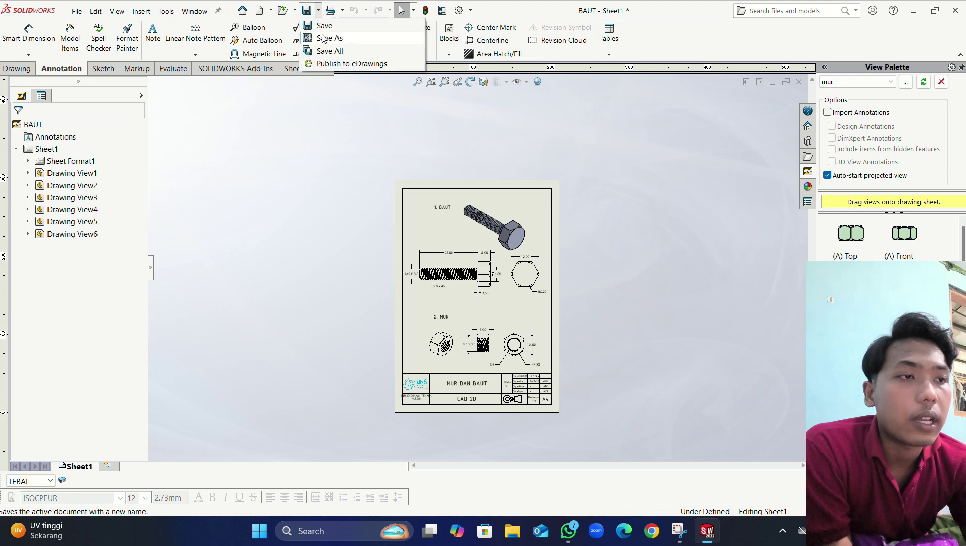
pyautogui.click(323, 38)
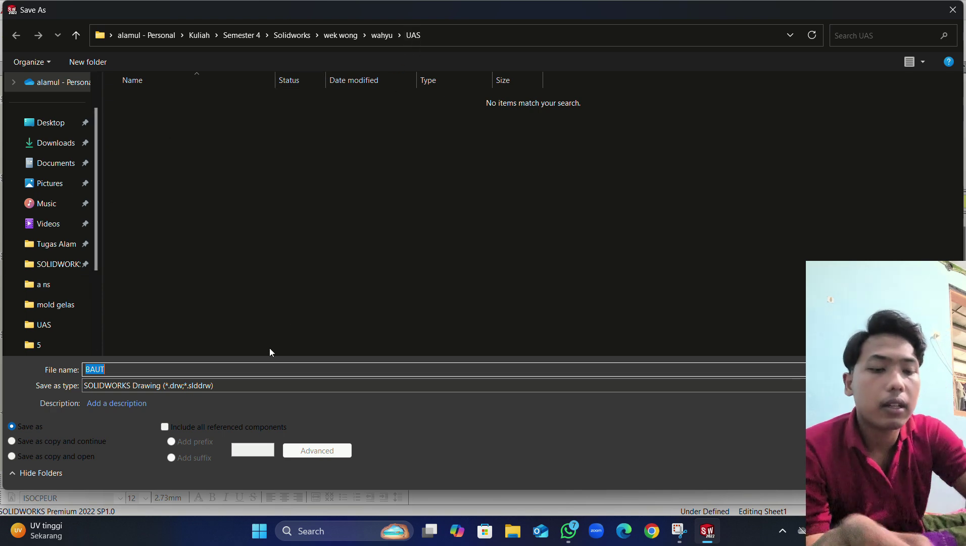
pyautogui.write('UAS')
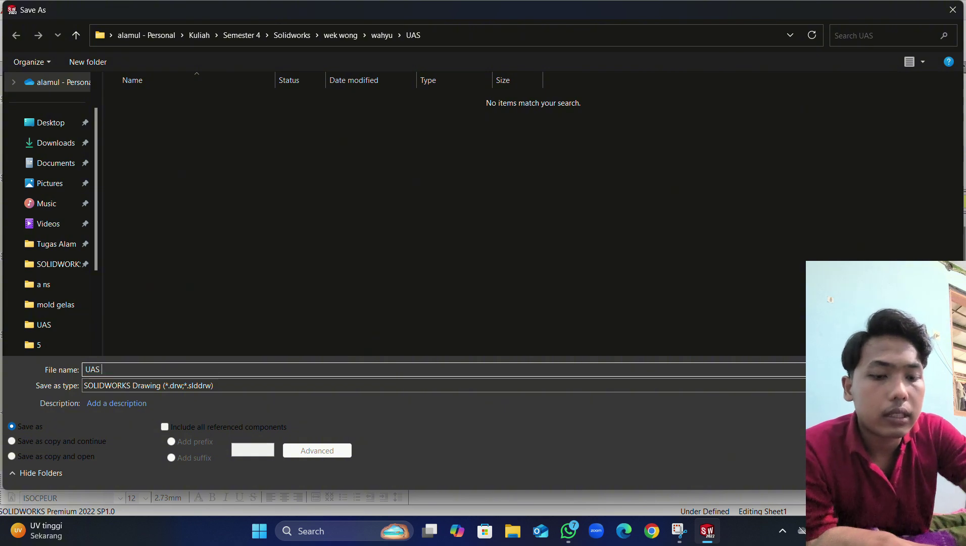
pyautogui.write(' CAD')
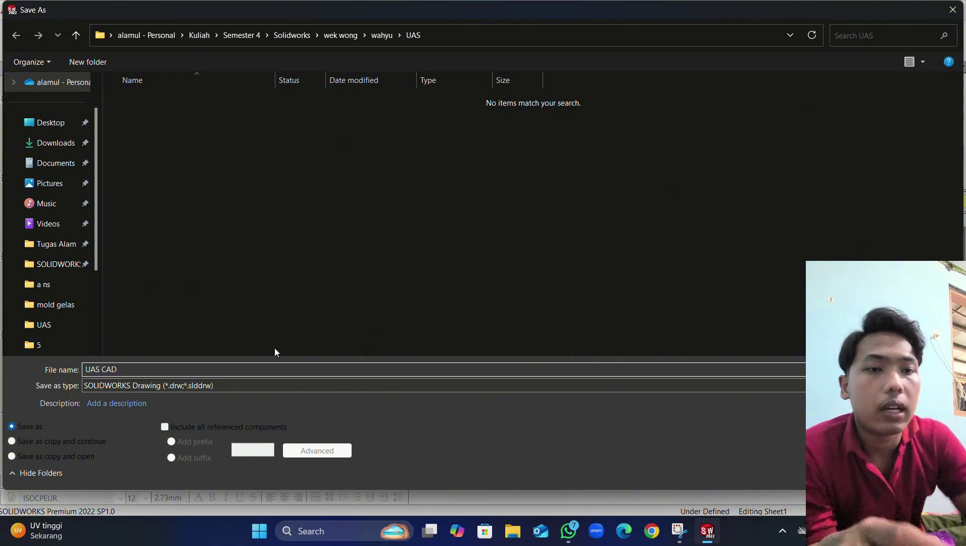
pyautogui.write(' 2')
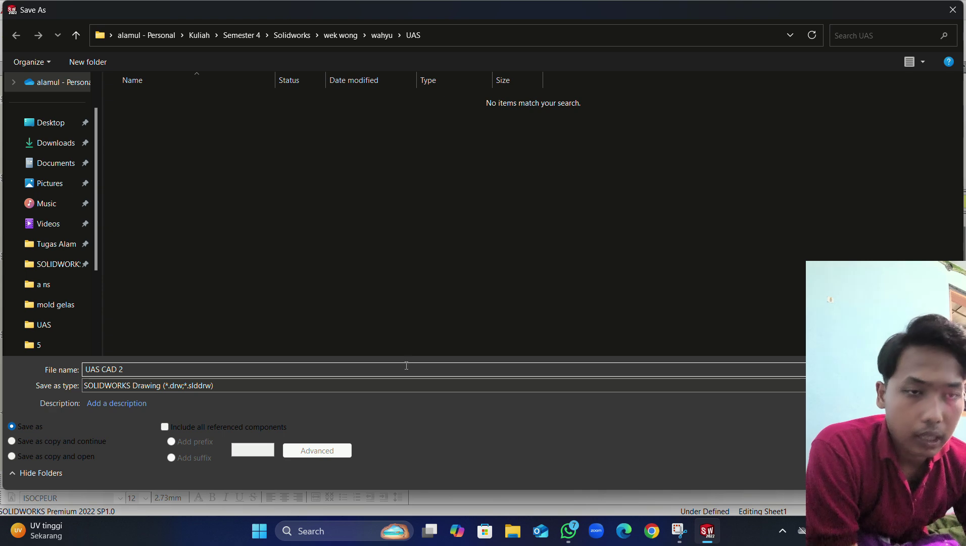
pyautogui.click(411, 388)
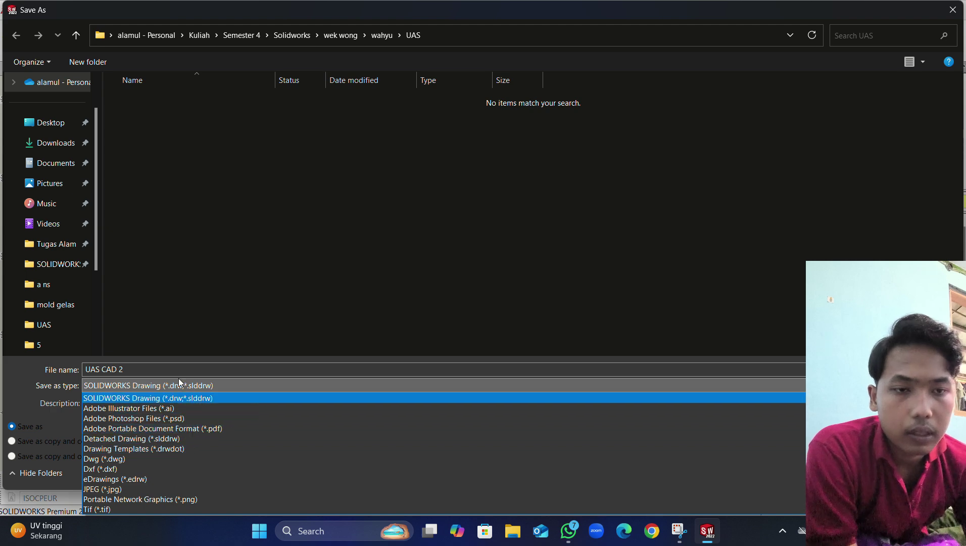
pyautogui.click(201, 429)
pyautogui.press('Return')
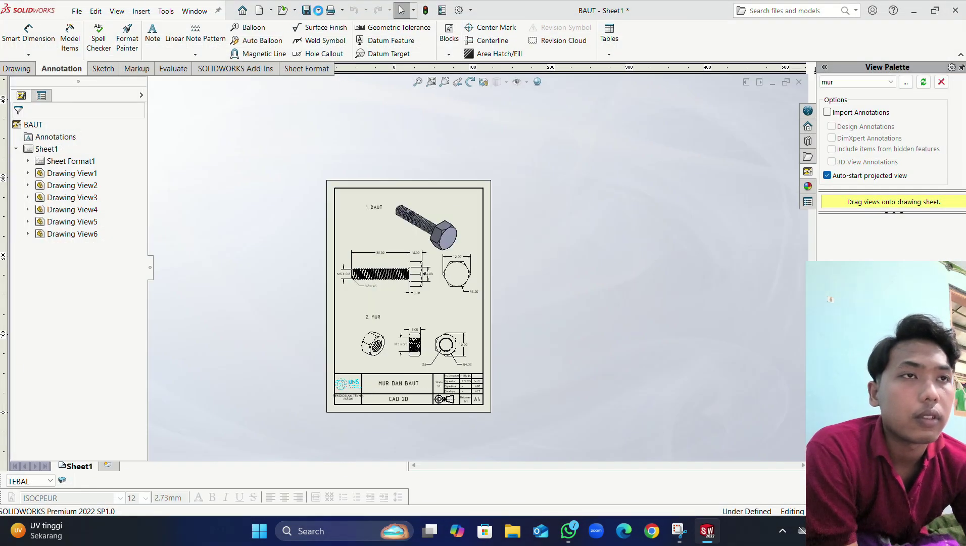
# Step: Save the drawing under the name BAUT as a SOLIDWORKS Drawing (*.drw;*.slddrw) file in the UAS folder
pyautogui.click(319, 14)
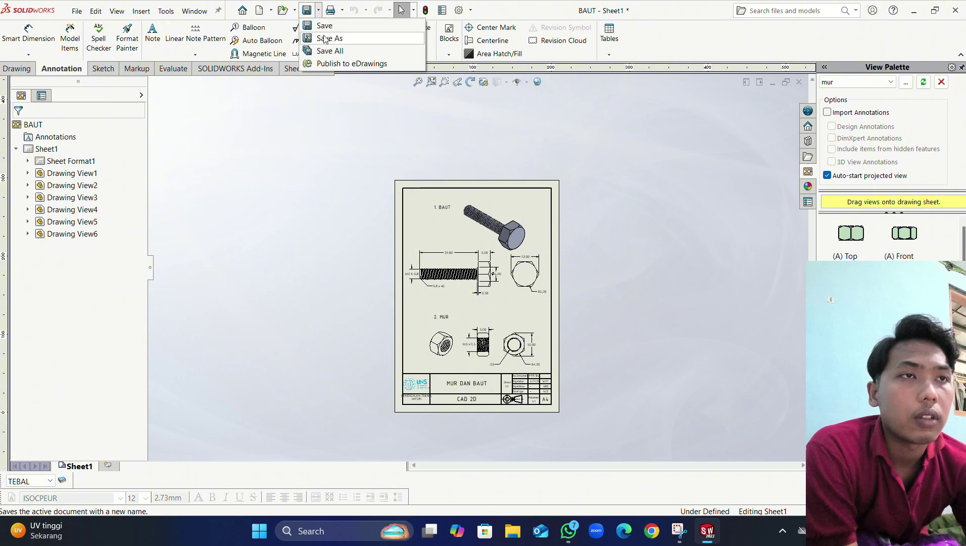
pyautogui.click(329, 38)
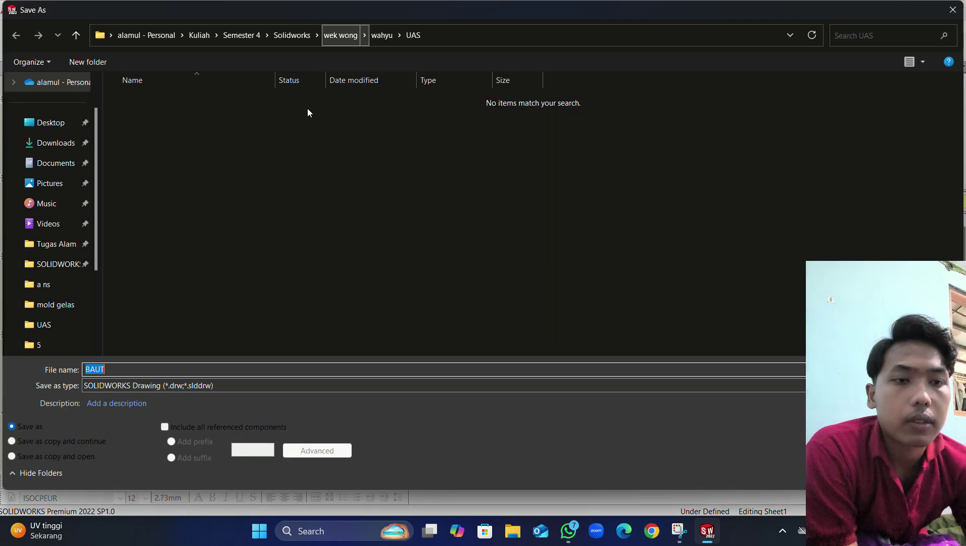
pyautogui.click(214, 385)
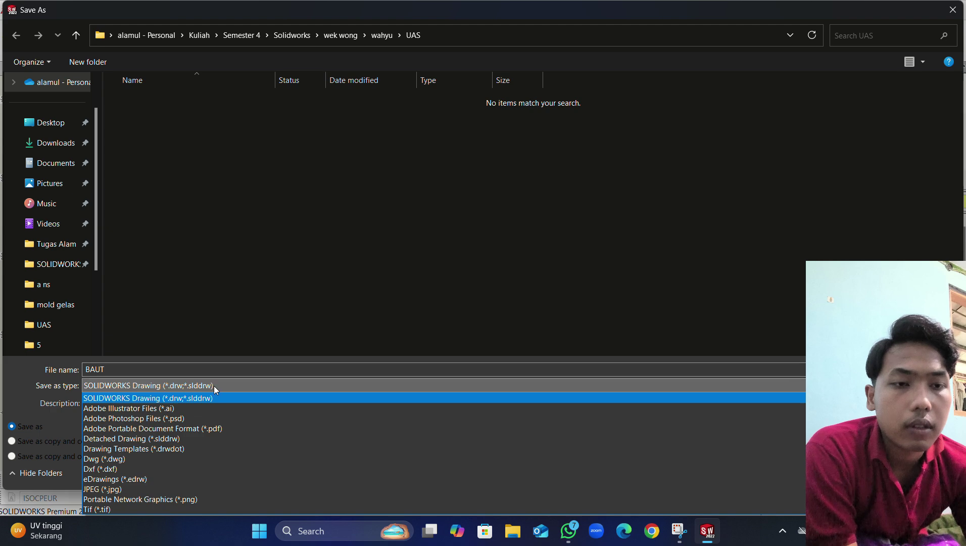
pyautogui.click(214, 399)
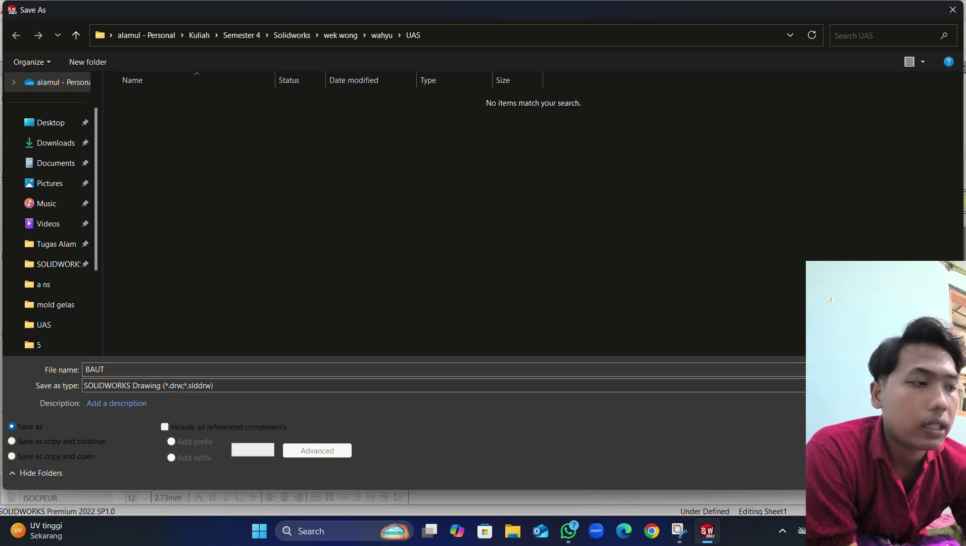
pyautogui.press('Return')
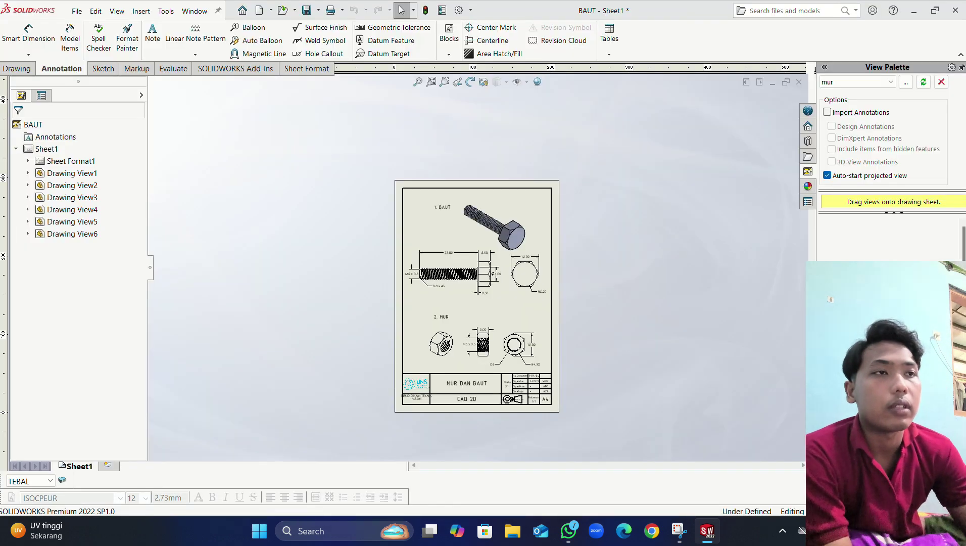